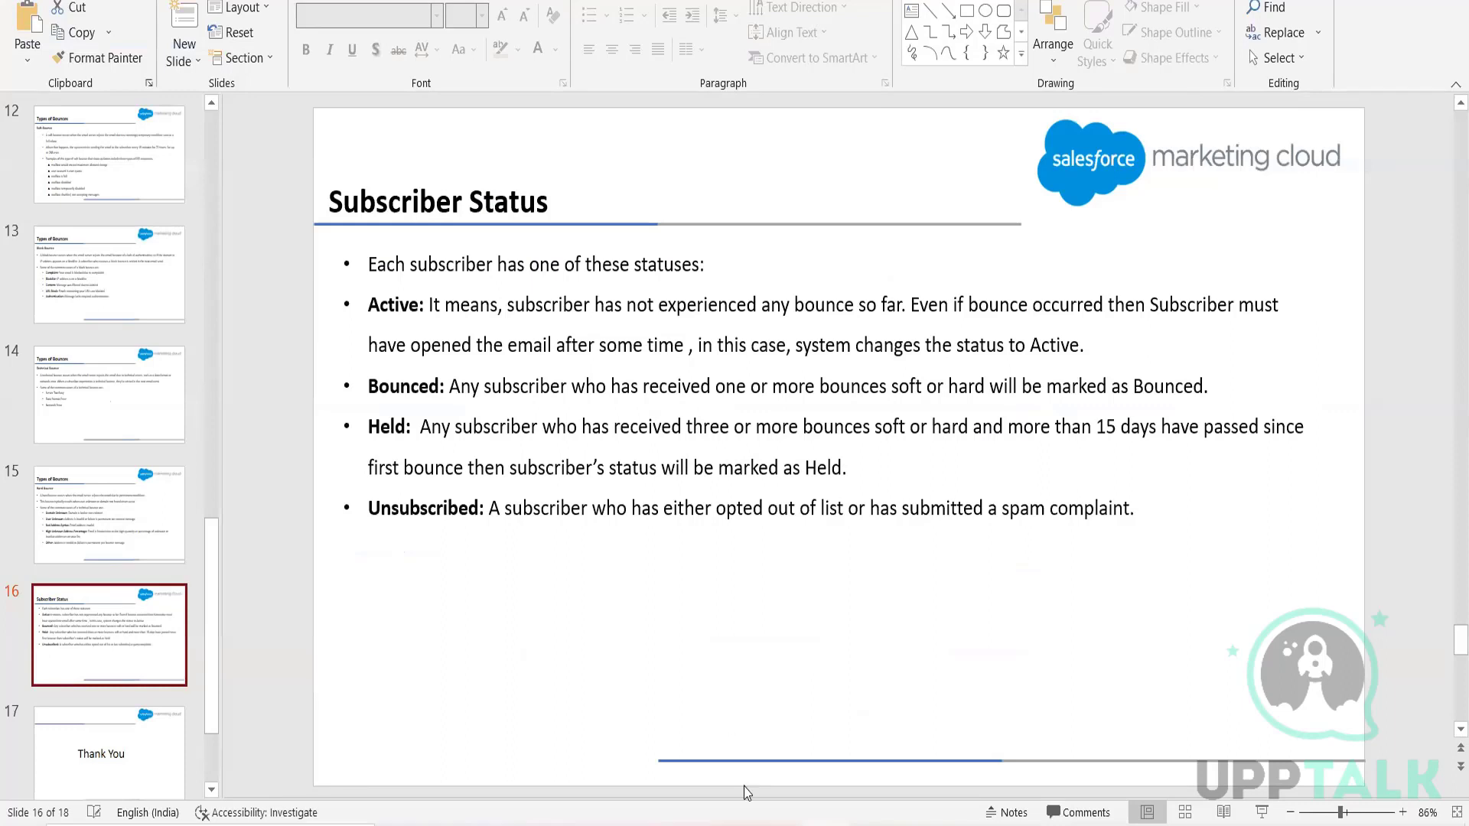
- Switch to the Email Studio All Subscribers list and inspect the first subscriber's general properties and status icon
{"action": "mouse_move", "coordinate": [875, 824]}
{"action": "left_click", "coordinate": [907, 745]}
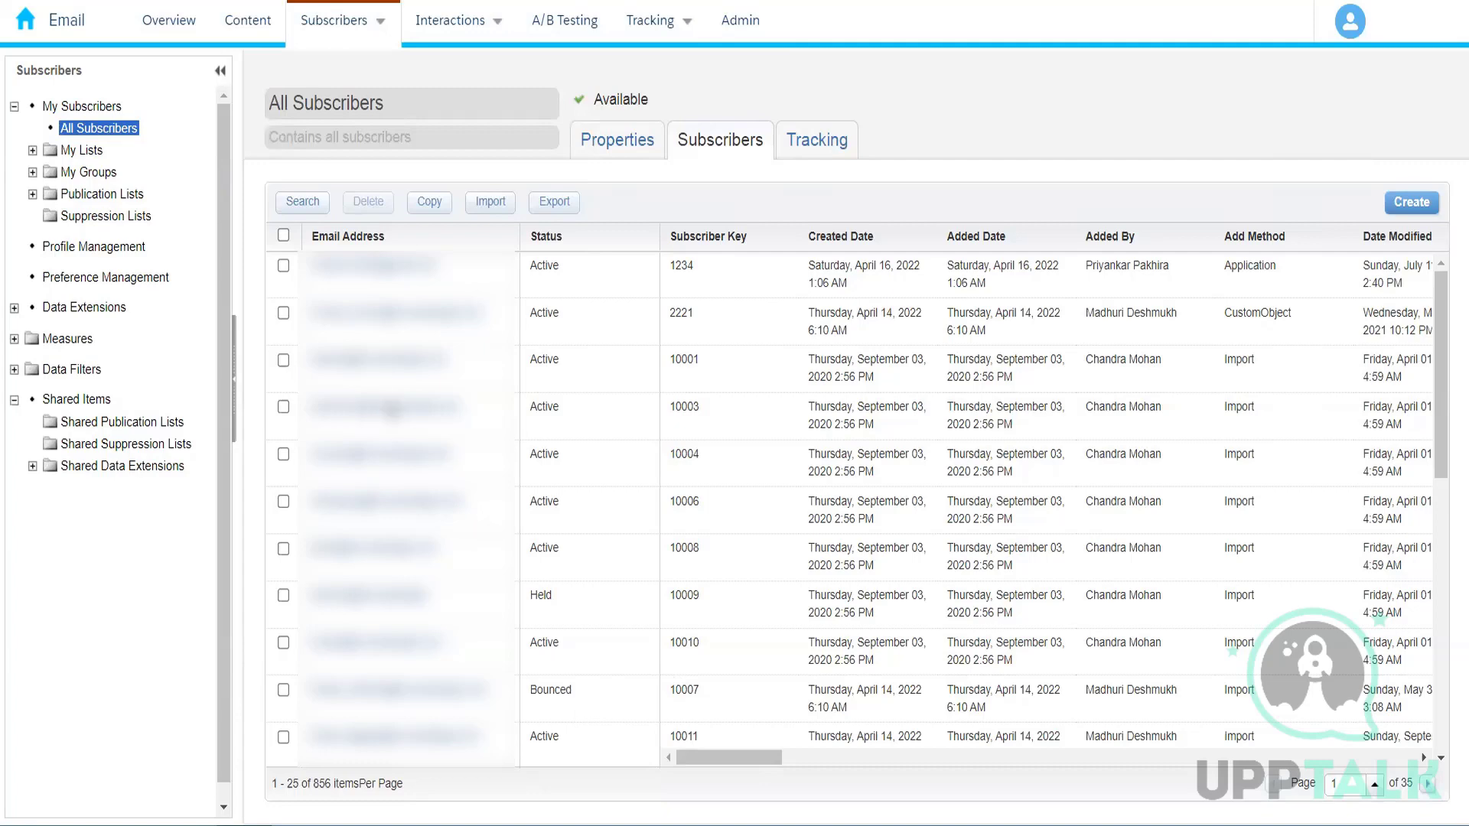
{"action": "left_click", "coordinate": [535, 288]}
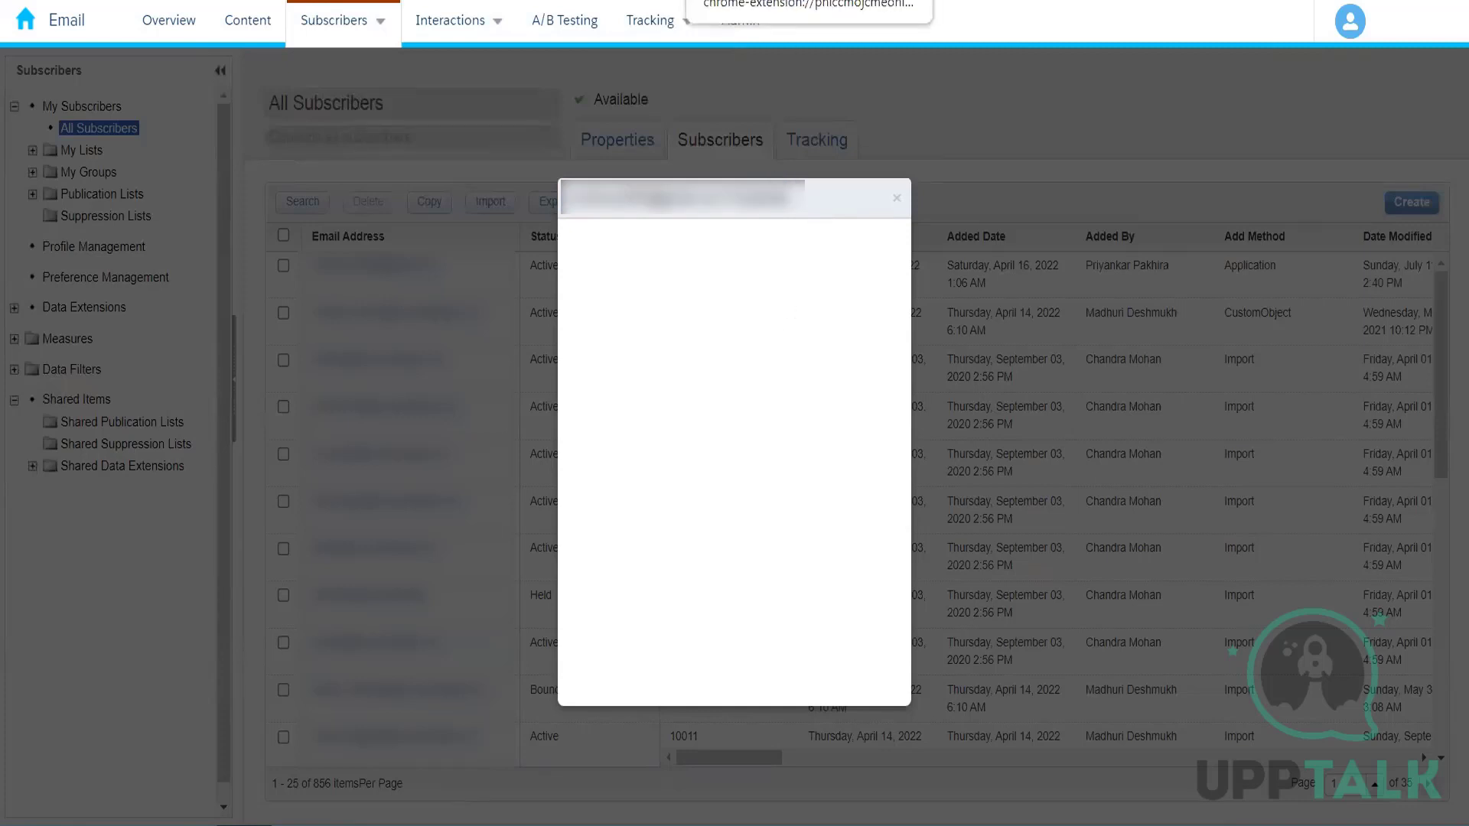
{"action": "left_click", "coordinate": [896, 199]}
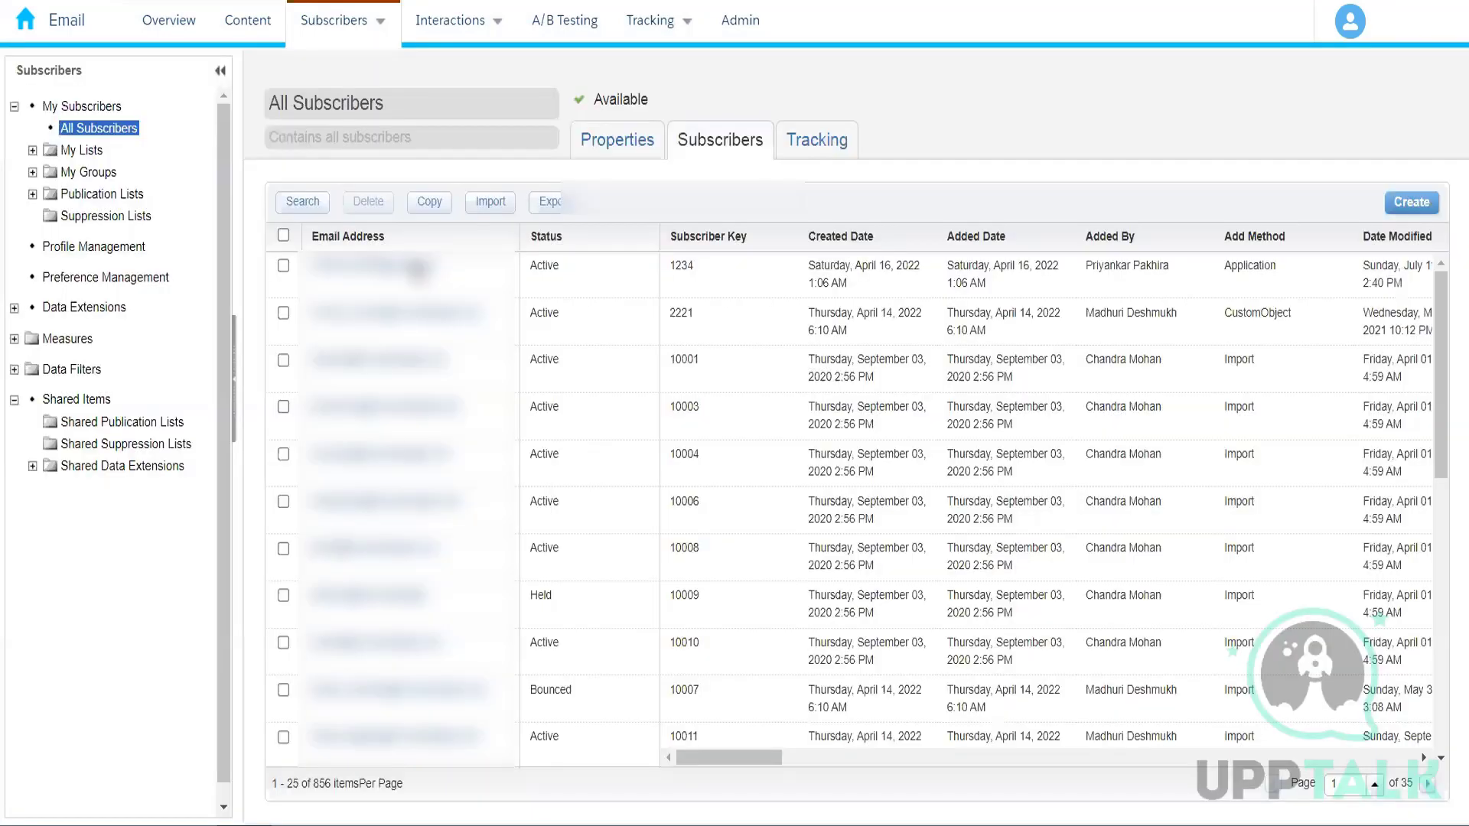
{"action": "left_click", "coordinate": [682, 375]}
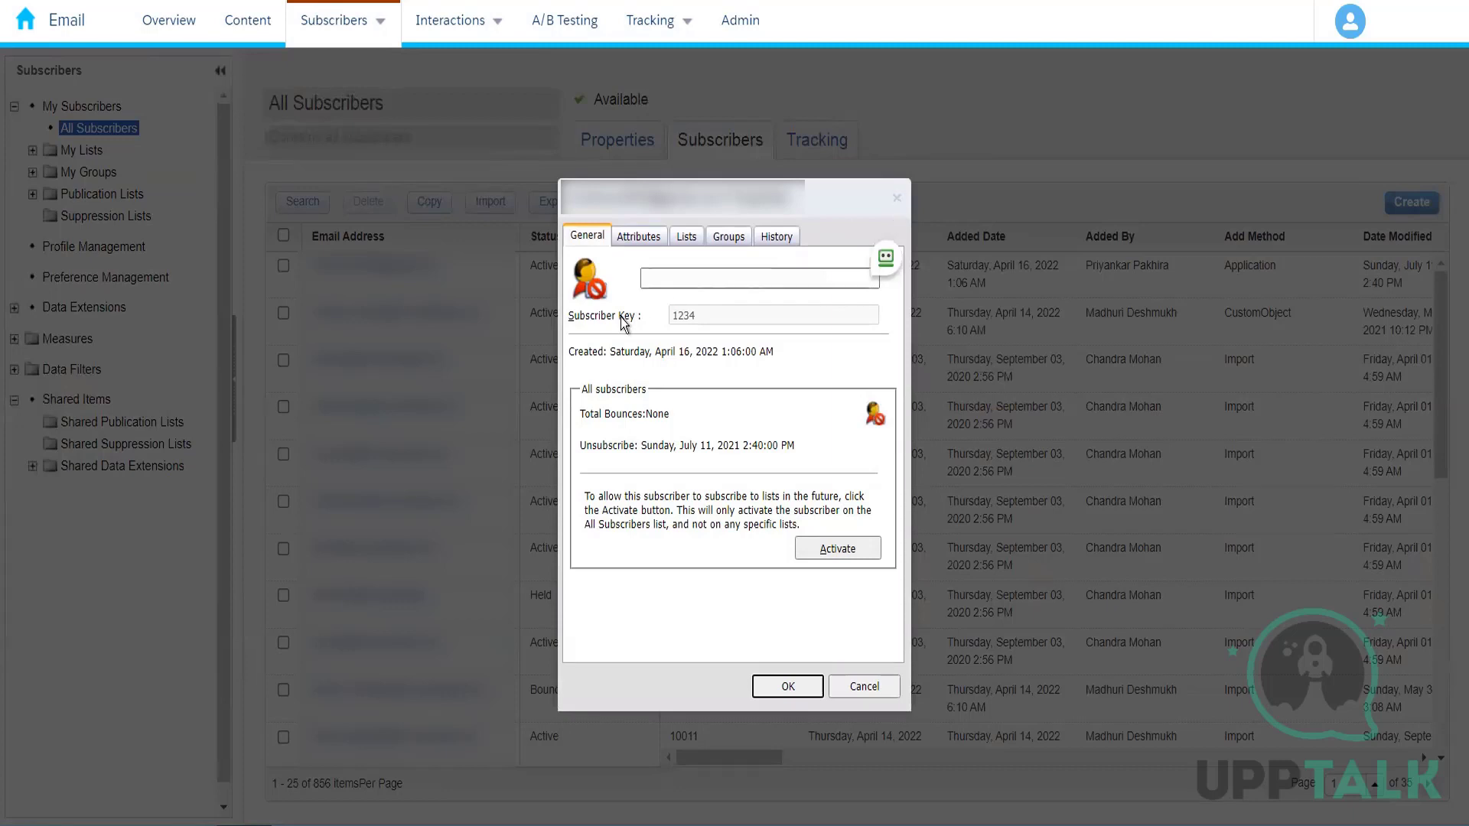
{"action": "mouse_move", "coordinate": [589, 278]}
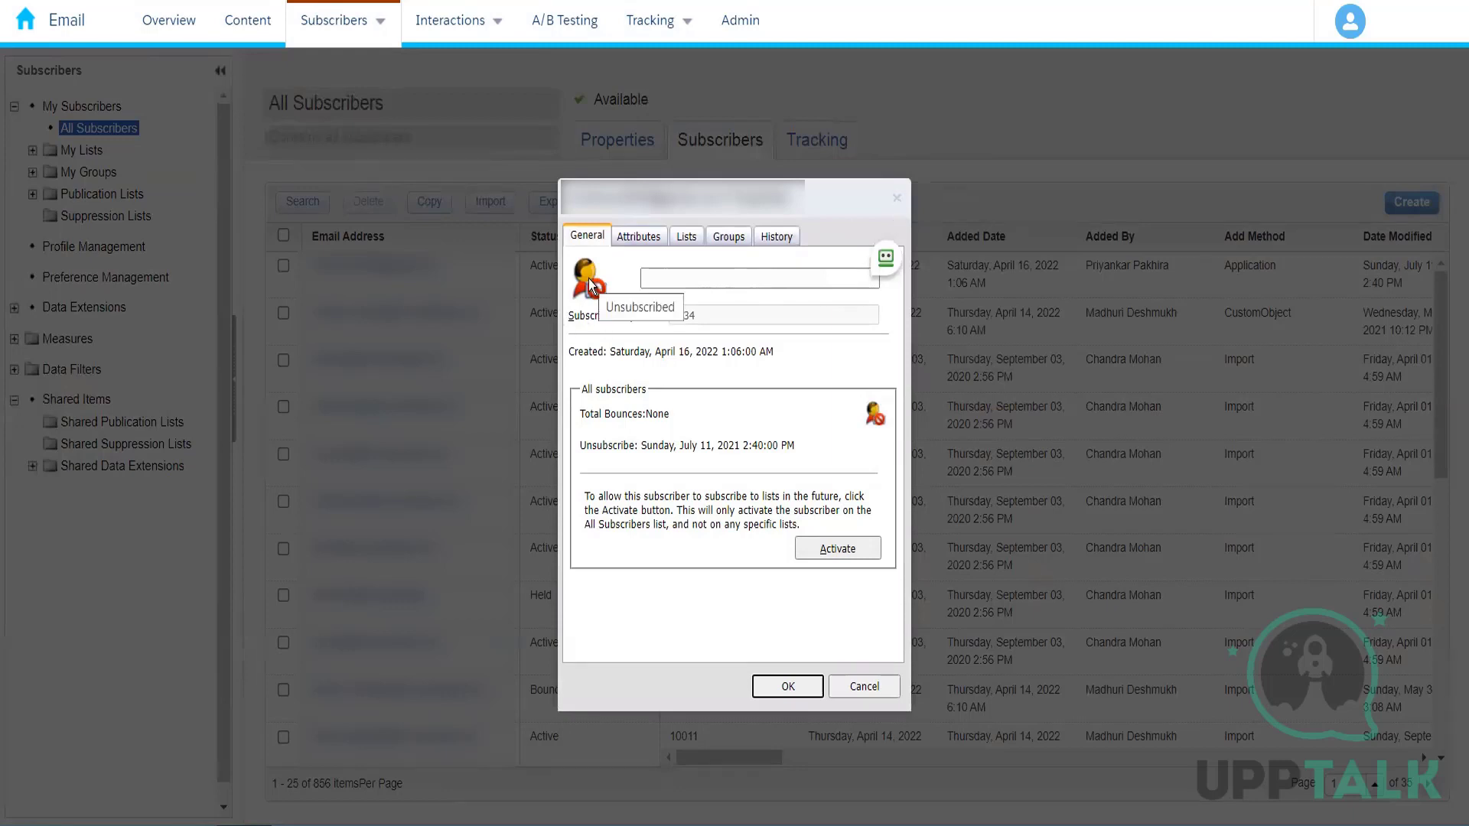
{"action": "left_click", "coordinate": [897, 205]}
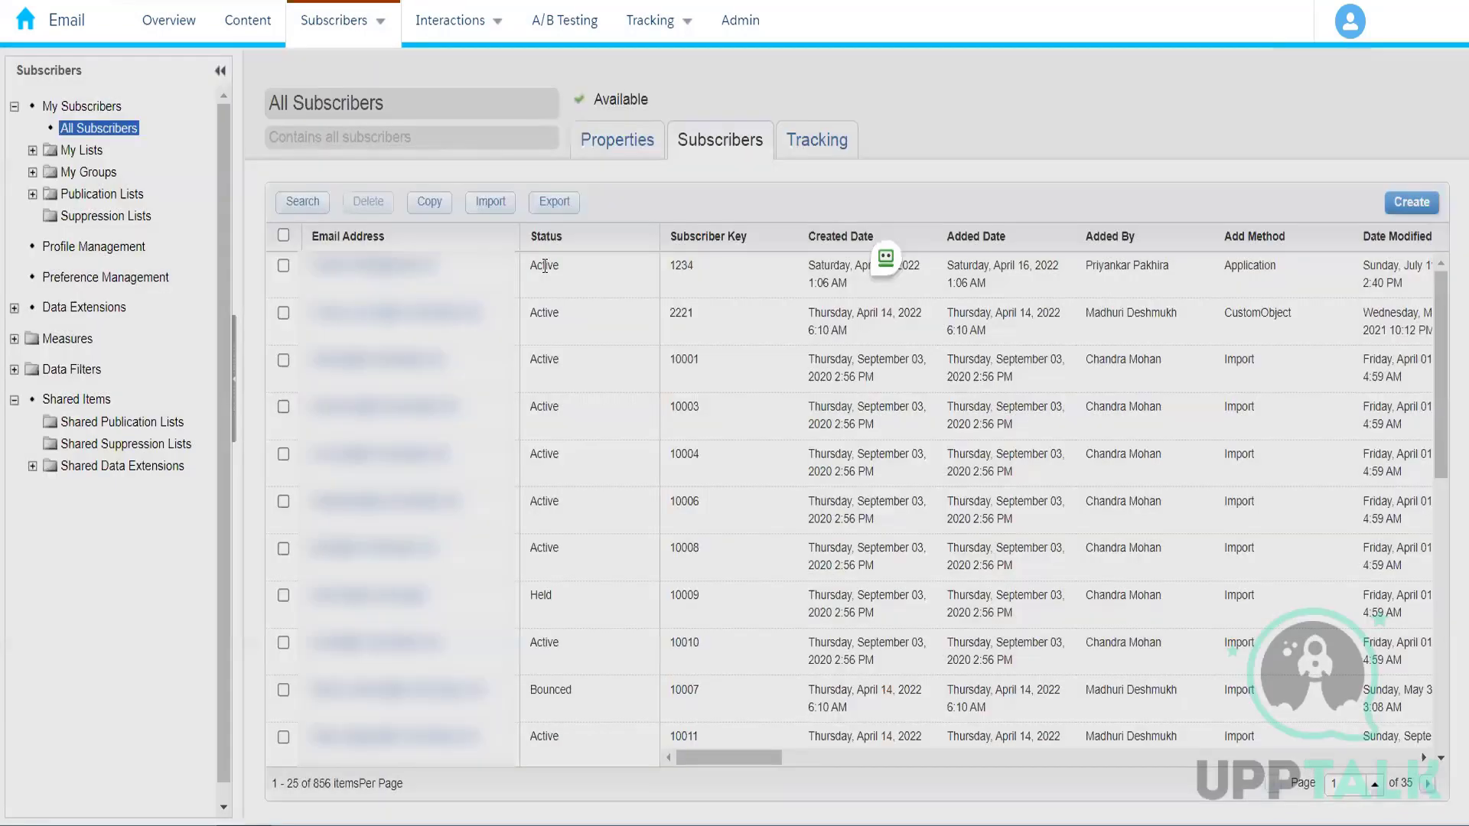
- Compare the first subscriber's listed status with its properties, and inspect the third listed subscriber's general properties
{"action": "double_click", "coordinate": [544, 266]}
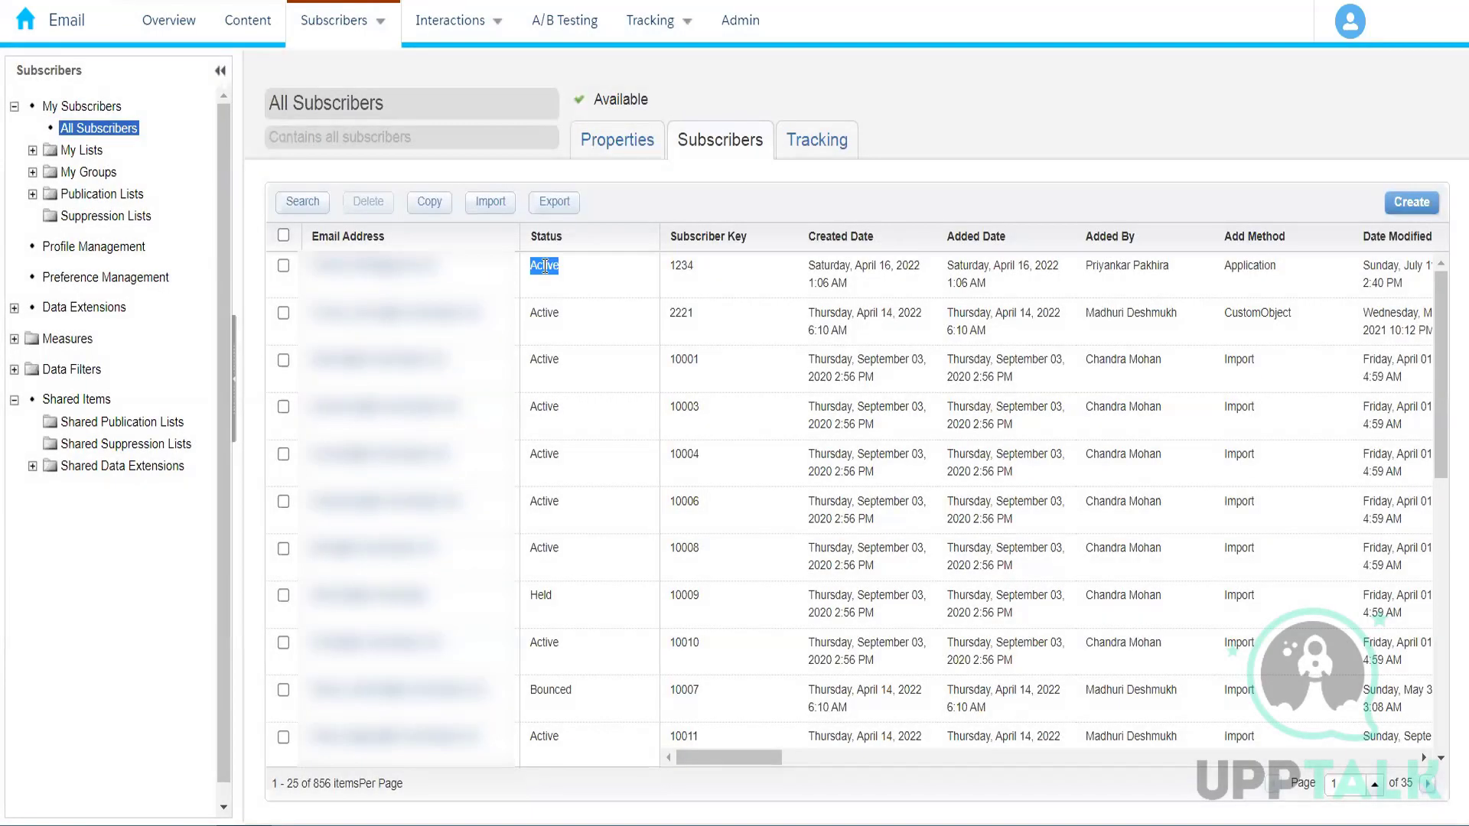
{"action": "left_click", "coordinate": [613, 273]}
{"action": "left_click", "coordinate": [387, 268]}
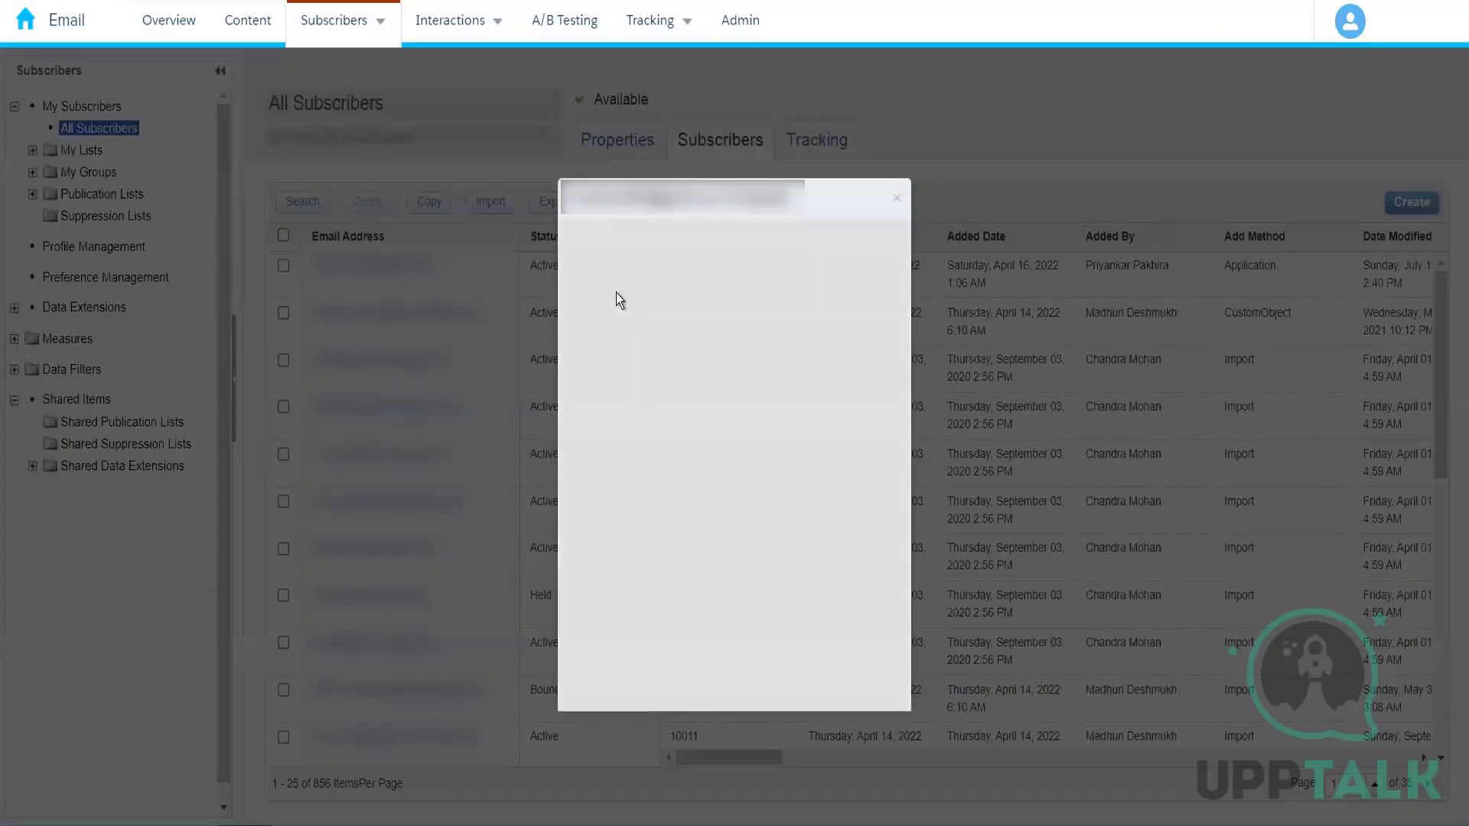
{"action": "mouse_move", "coordinate": [595, 292]}
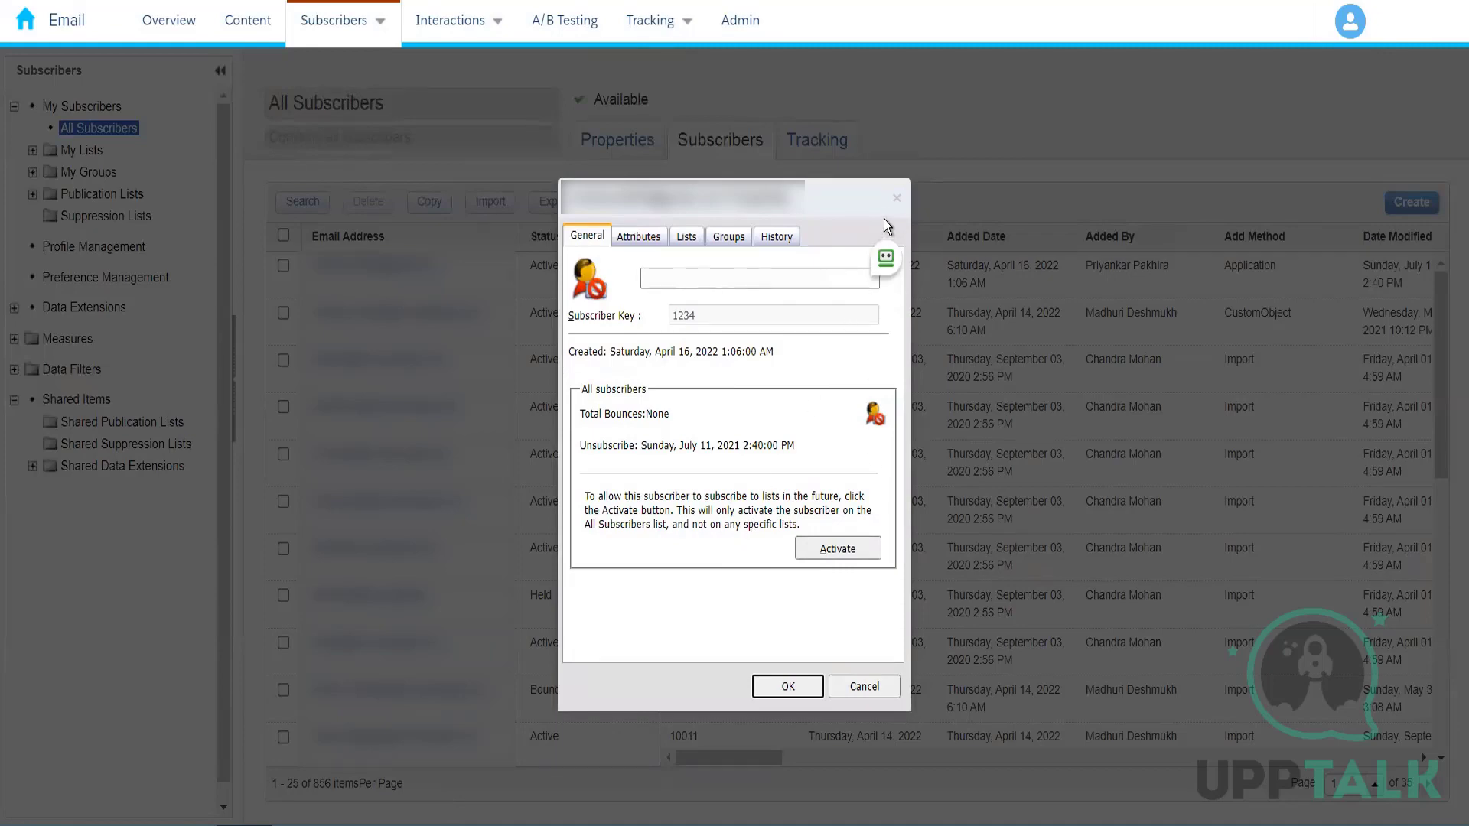
{"action": "left_click", "coordinate": [895, 200]}
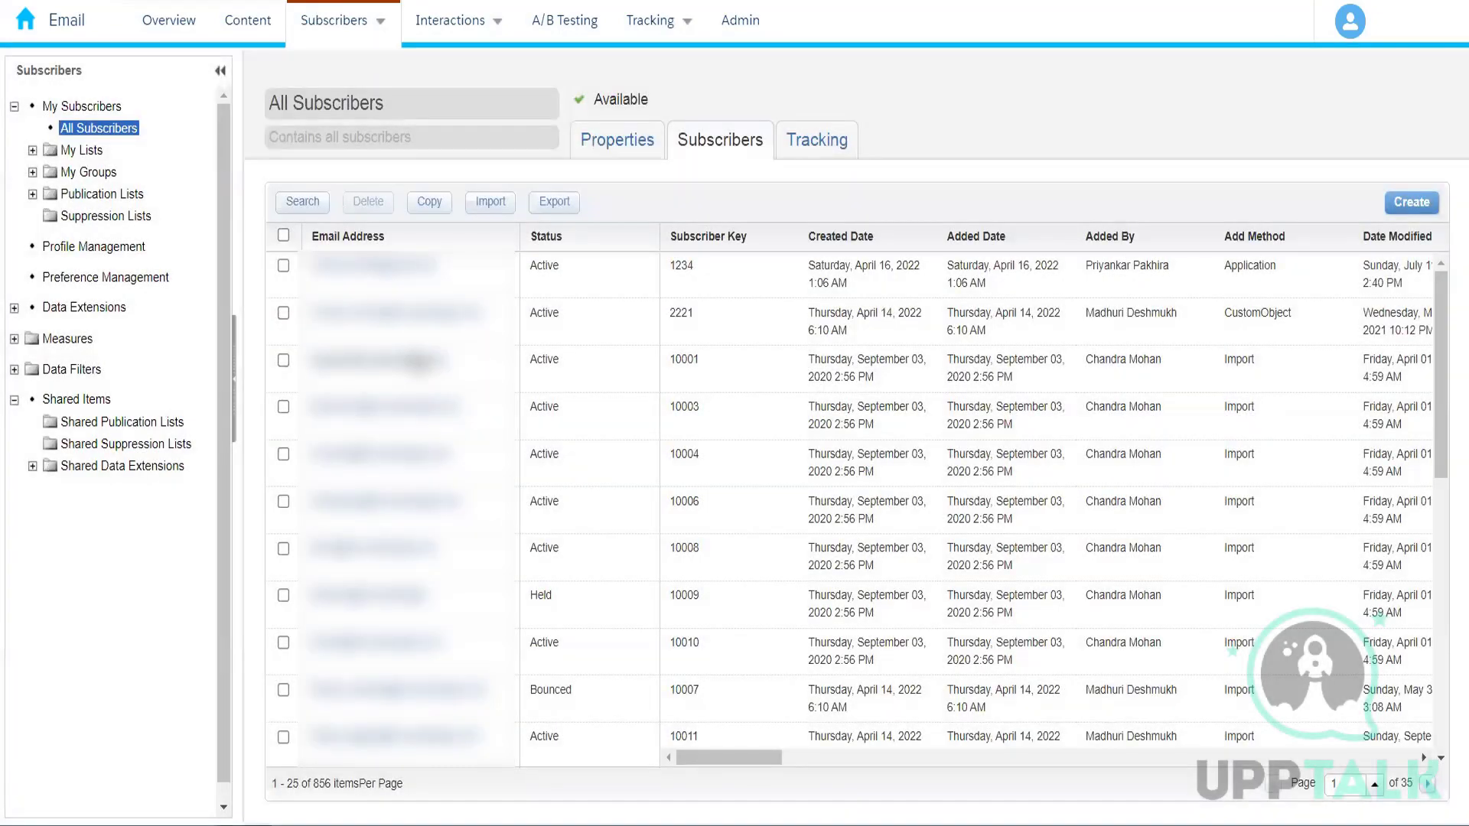
{"action": "left_click", "coordinate": [417, 360]}
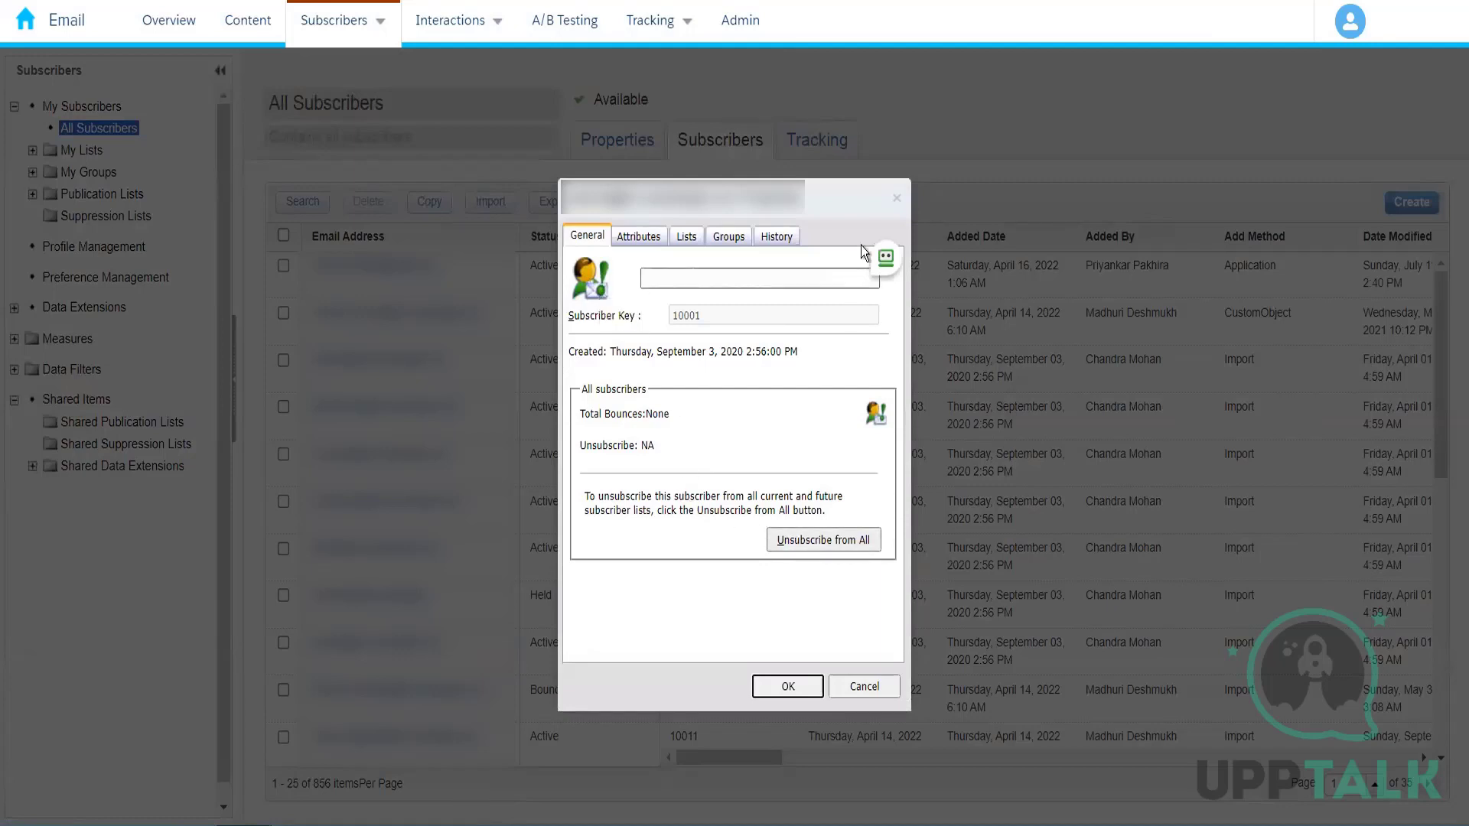
{"action": "left_click", "coordinate": [900, 201]}
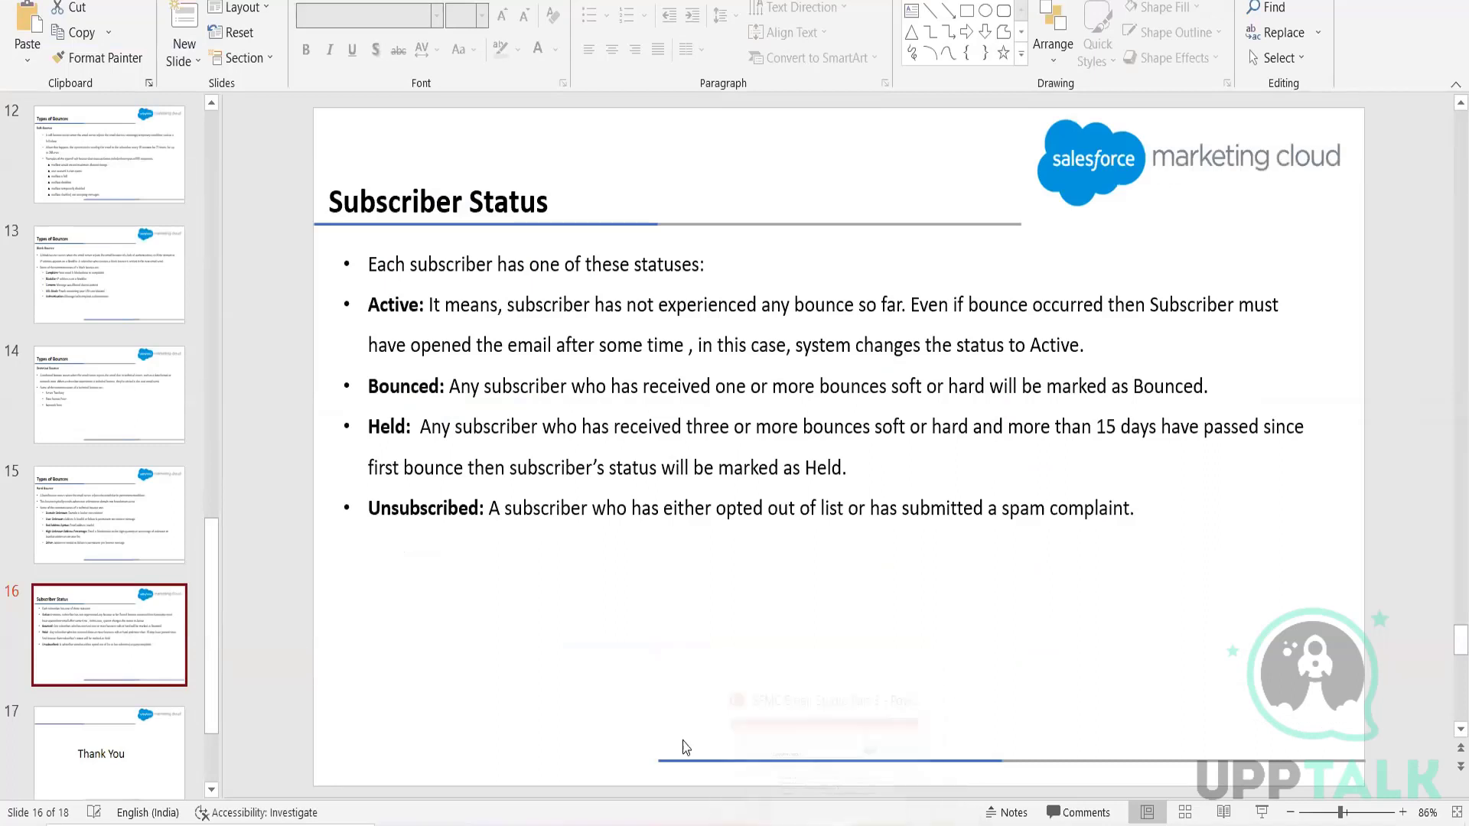
- Return to the PowerPoint presentation SFMC Email Studio Part 3 and page back from Subscriber Status to the Agenda slide
{"action": "left_click", "coordinate": [157, 547]}
{"action": "key", "text": "Up"}
{"action": "key", "text": "Up"}
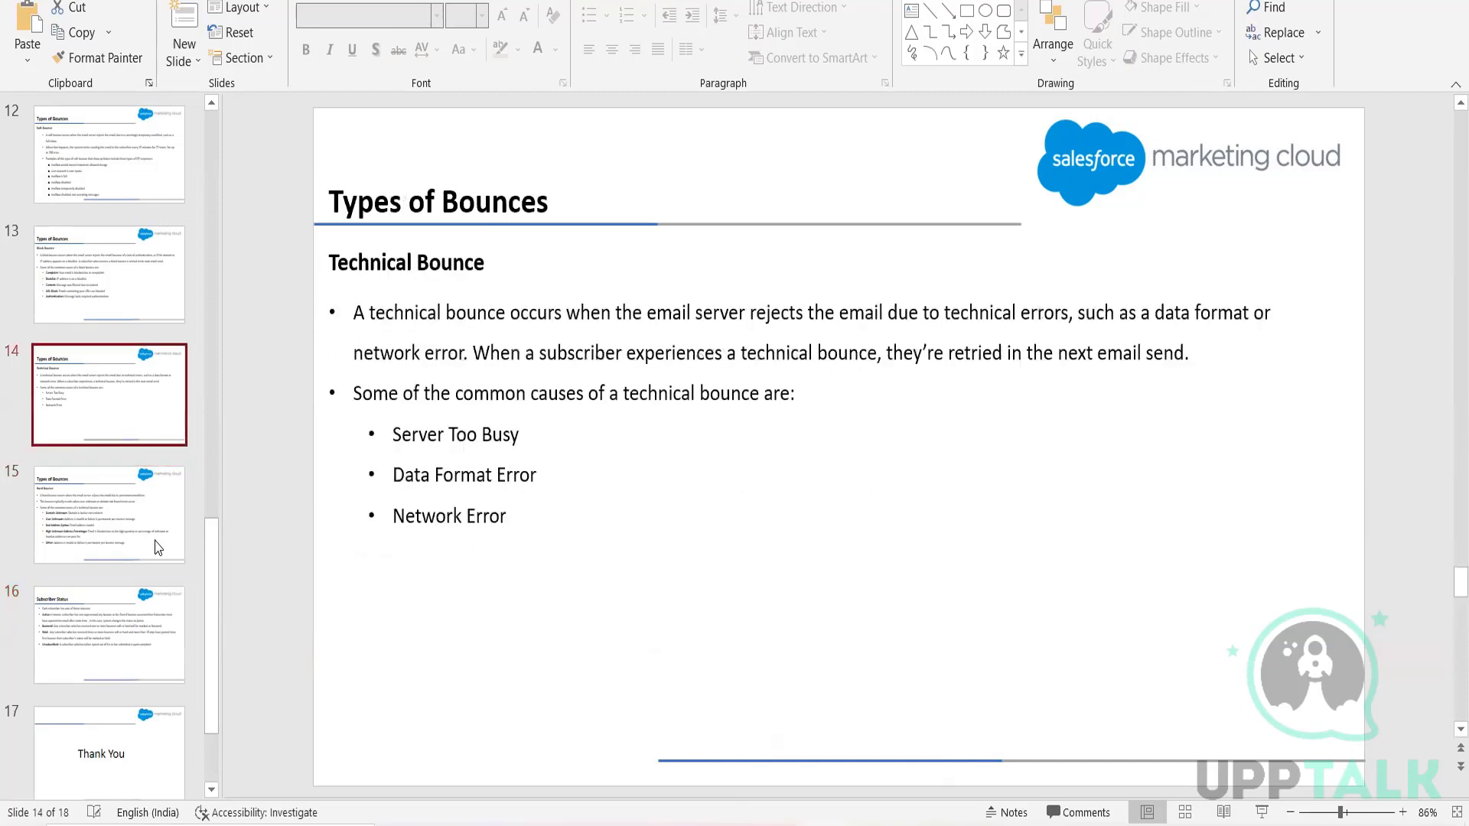
{"action": "key", "text": "Up"}
{"action": "key", "text": "Up"}
{"action": "key", "text": "Up"}
{"action": "key", "text": "Up"}
{"action": "key", "text": "Up"}
{"action": "key", "text": "Up"}
{"action": "key", "text": "Up"}
{"action": "key", "text": "Up"}
{"action": "key", "text": "Up"}
{"action": "key", "text": "Up"}
{"action": "key", "text": "Up"}
{"action": "key", "text": "Down"}
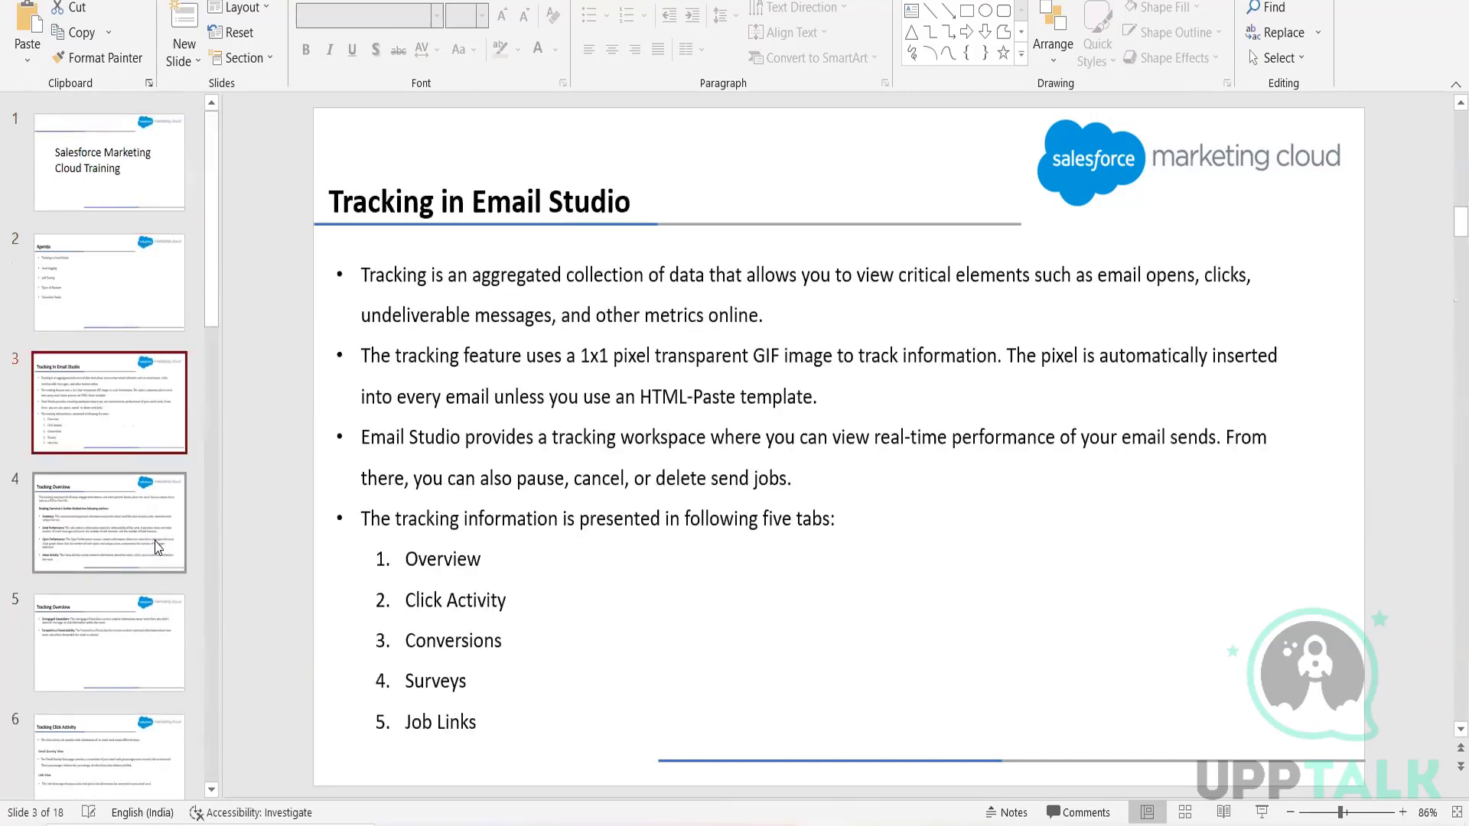
{"action": "key", "text": "Up"}
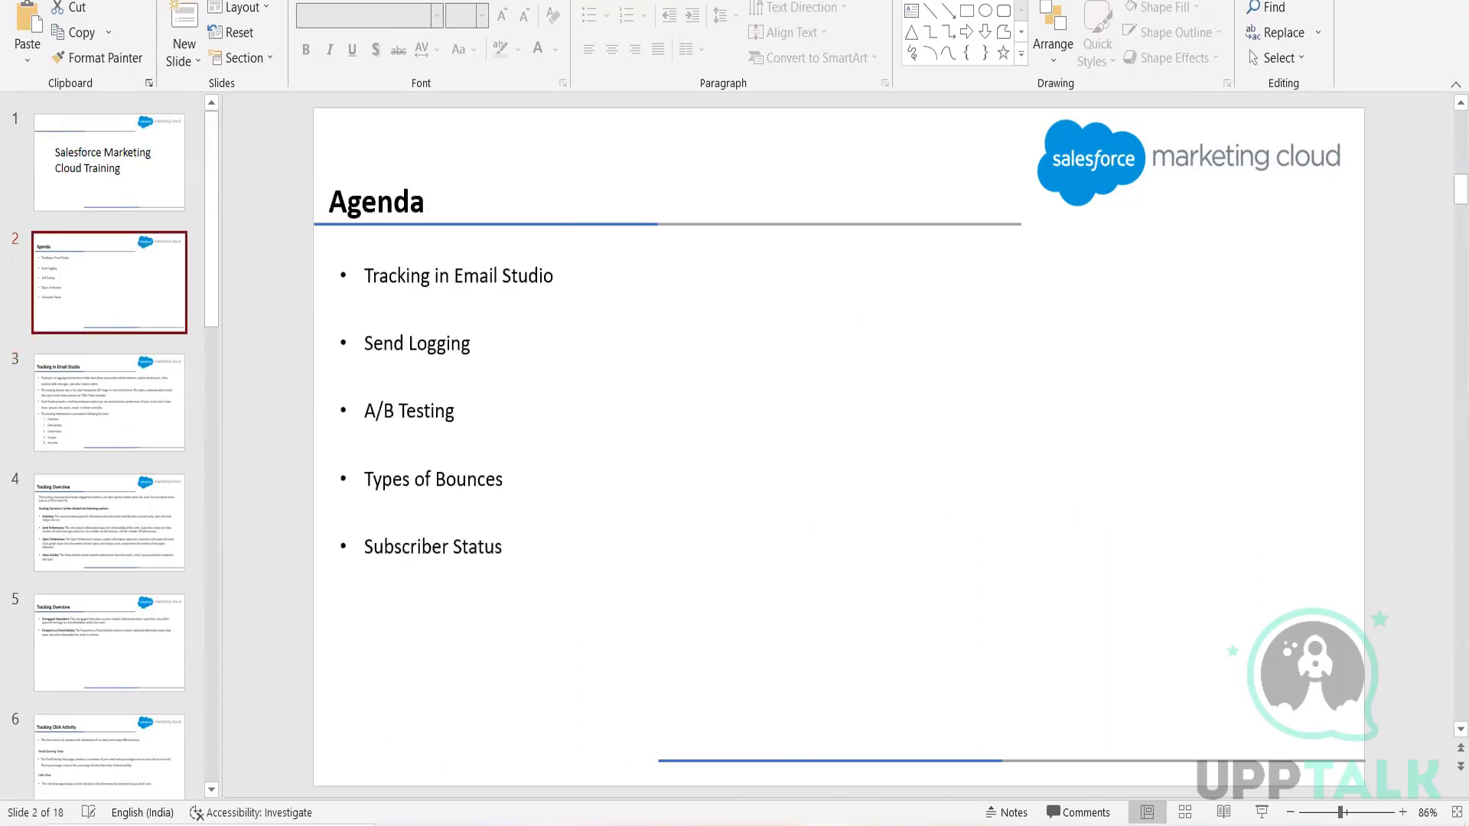
- Open the SFMC Email Studio Part 2 presentation from the Notes folder and show its Agenda slide
{"action": "mouse_move", "coordinate": [540, 825]}
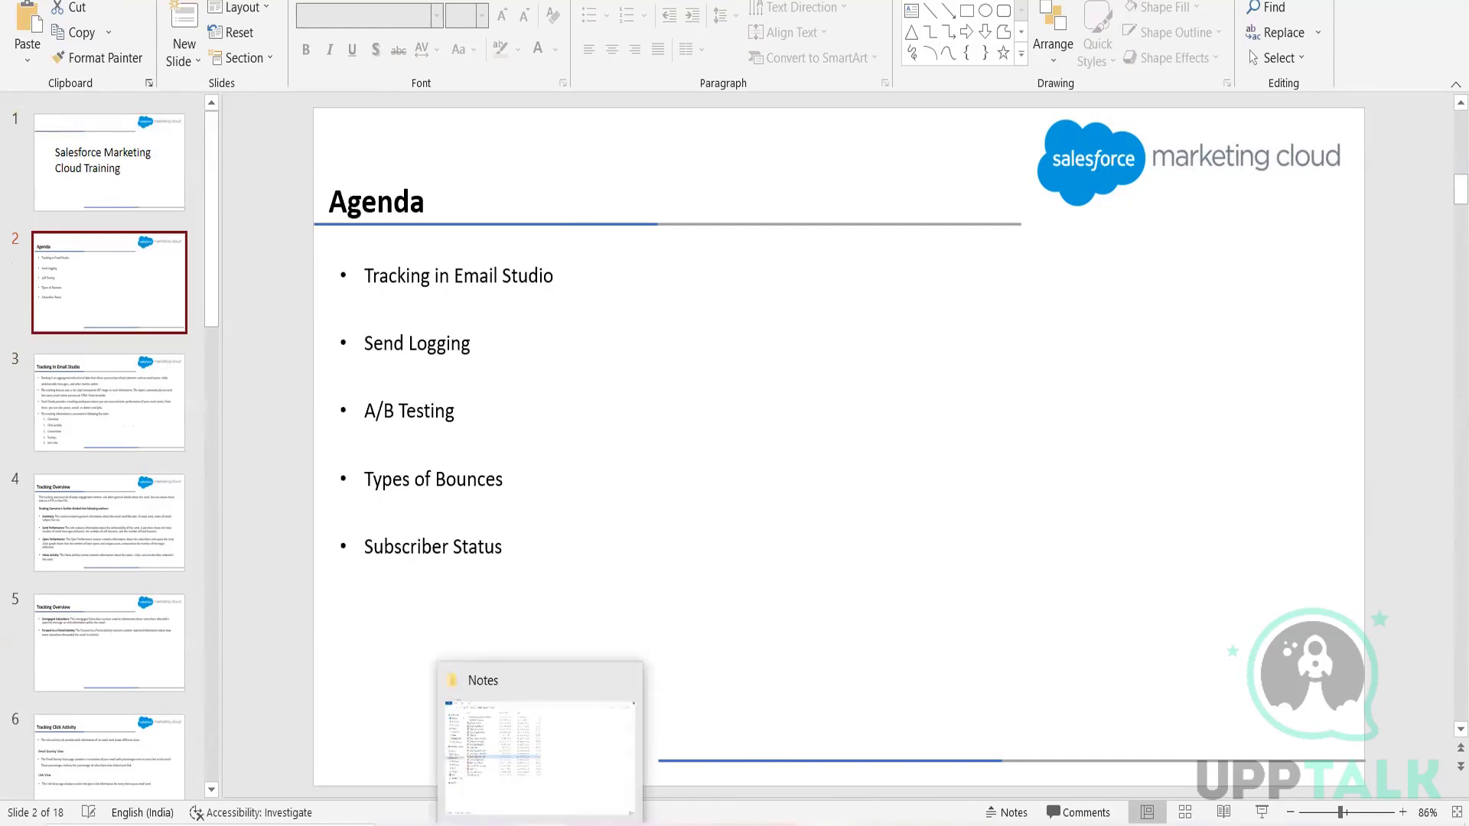
{"action": "left_click", "coordinate": [593, 776]}
{"action": "left_click", "coordinate": [355, 352]}
{"action": "double_click", "coordinate": [369, 341]}
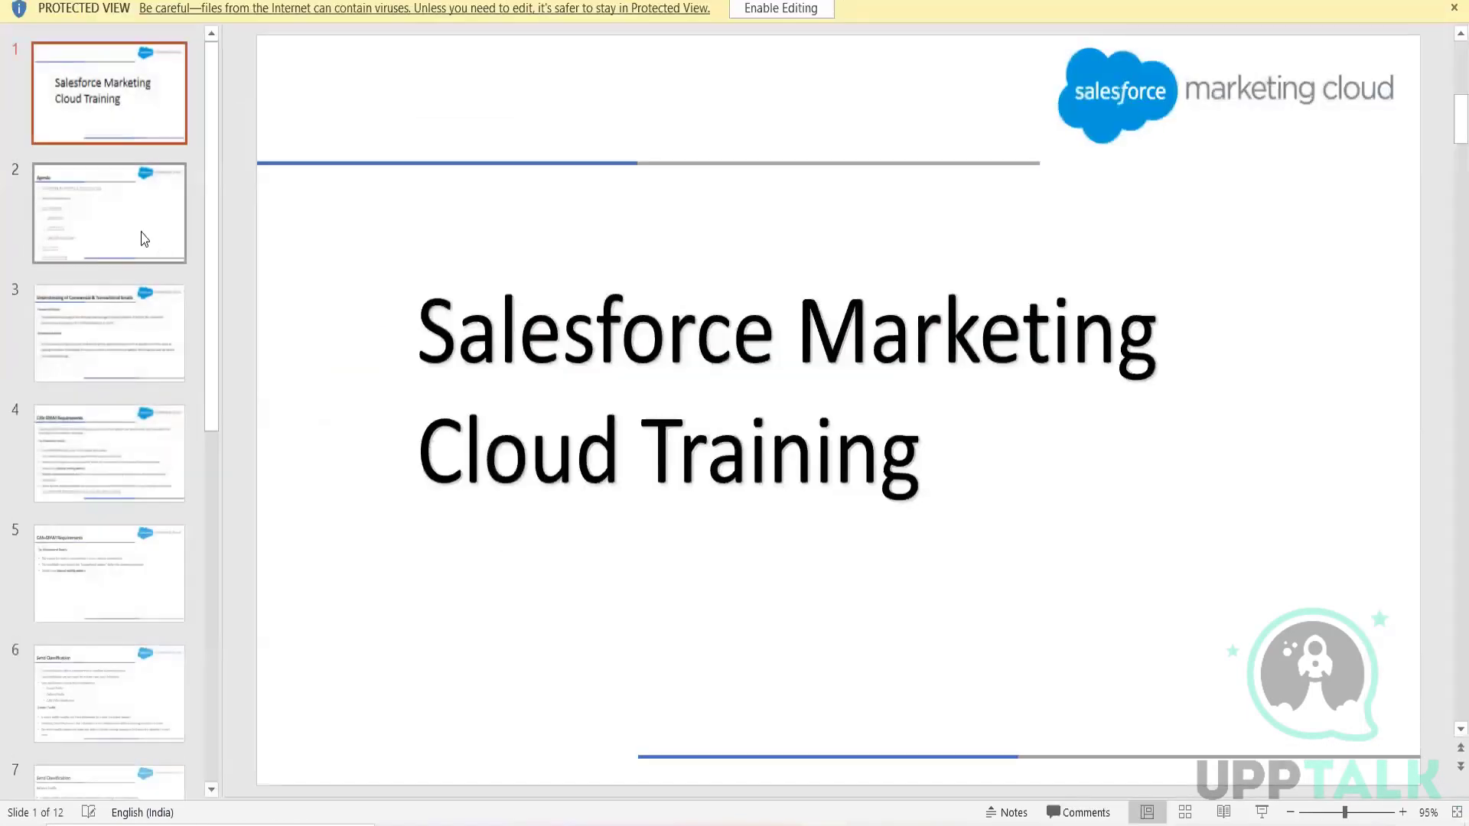
{"action": "left_click", "coordinate": [100, 198]}
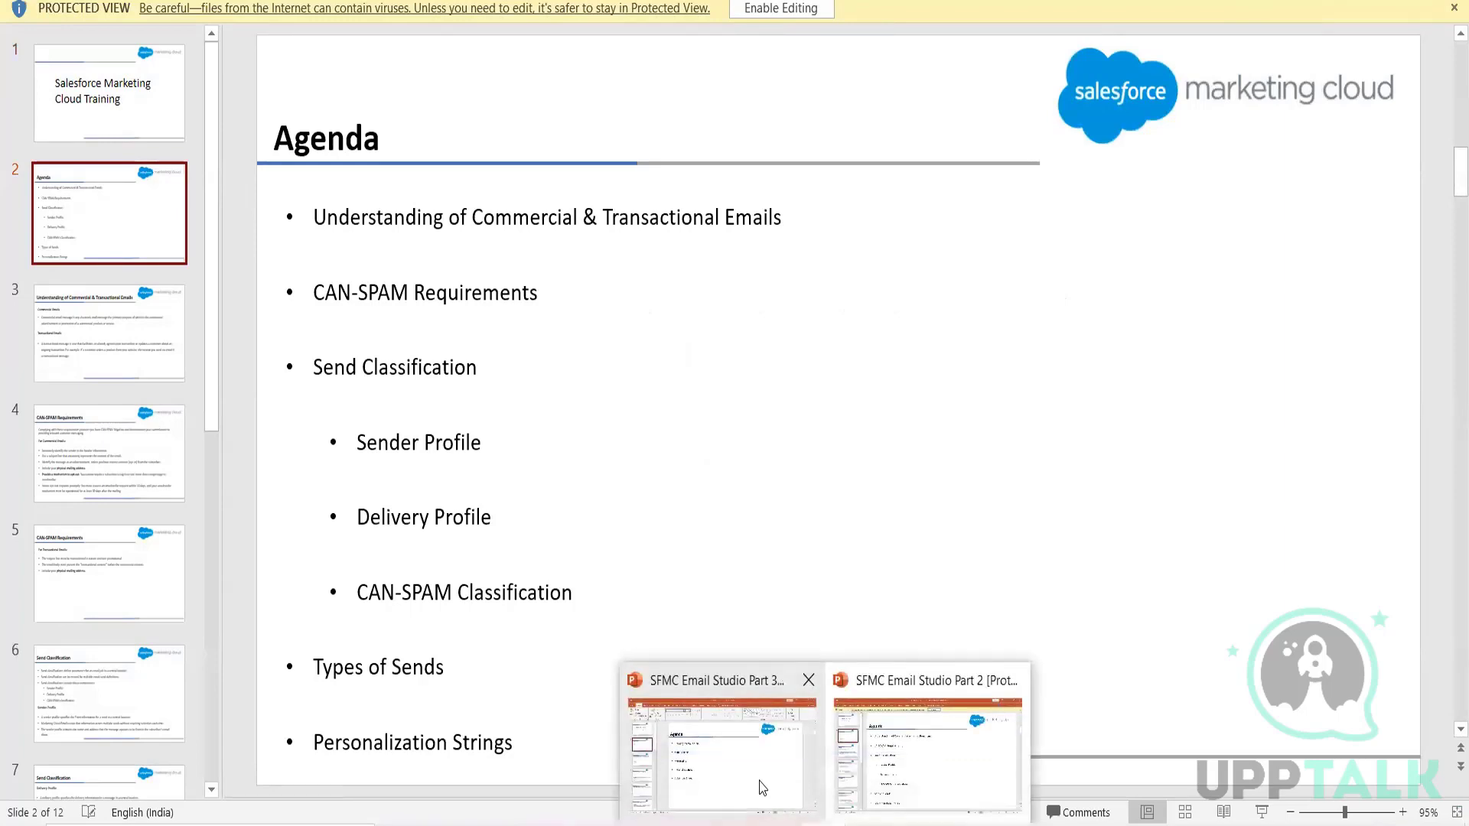
- Look through the slides of SFMC Email Studio Part 2 and return to the Send Classification slide about the delivery profile
{"action": "left_click", "coordinate": [548, 825]}
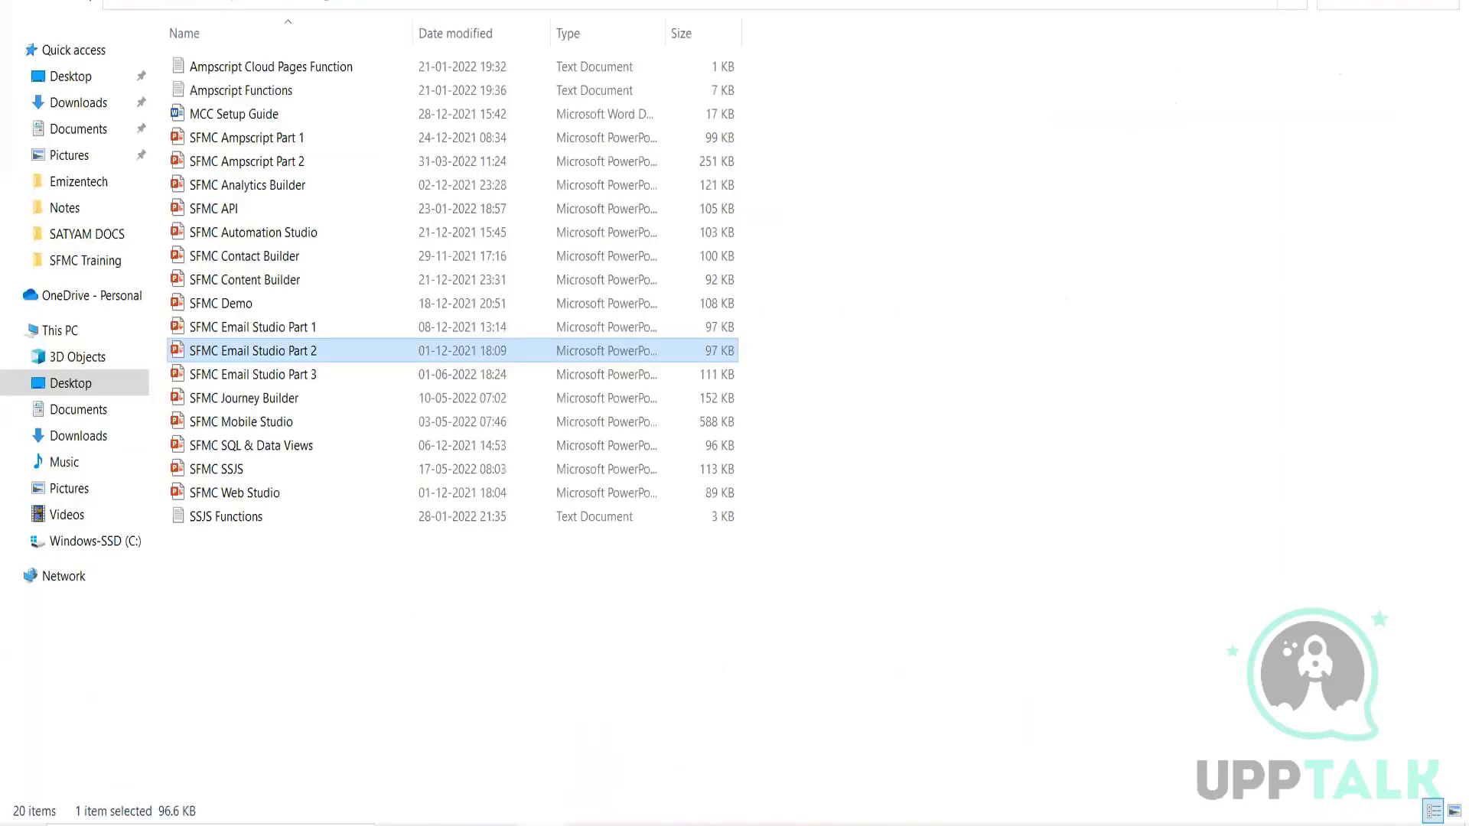
{"action": "mouse_move", "coordinate": [827, 824]}
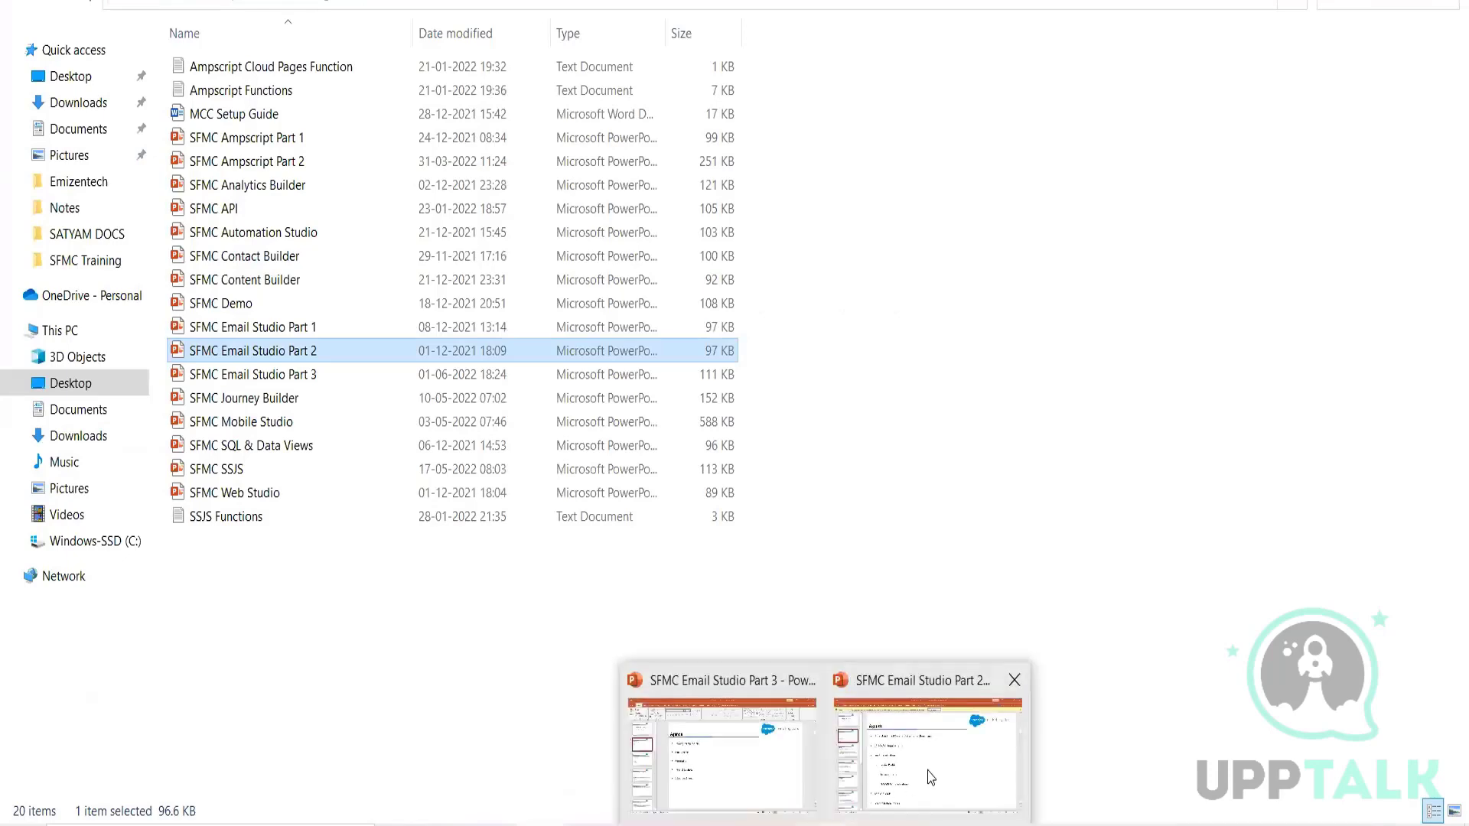
{"action": "left_click", "coordinate": [861, 733]}
{"action": "key", "text": "Down"}
{"action": "key", "text": "Down"}
{"action": "key", "text": "Down"}
{"action": "key", "text": "Down"}
{"action": "key", "text": "Down"}
{"action": "key", "text": "Down"}
{"action": "key", "text": "Down"}
{"action": "key", "text": "Down"}
{"action": "key", "text": "Down"}
{"action": "key", "text": "Down"}
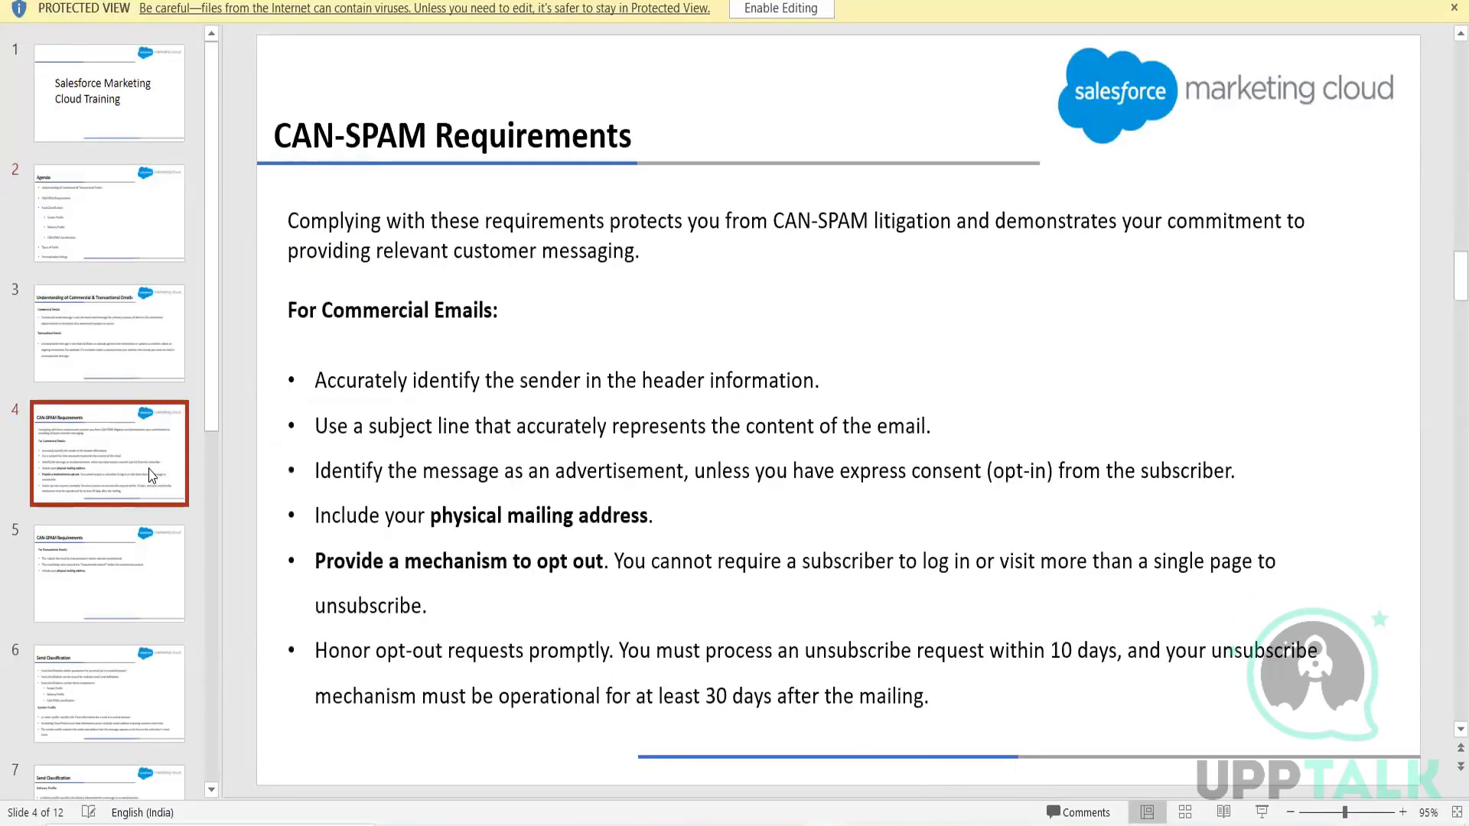
{"action": "key", "text": "Up"}
{"action": "key", "text": "Up"}
{"action": "key", "text": "Up"}
{"action": "key", "text": "Up"}
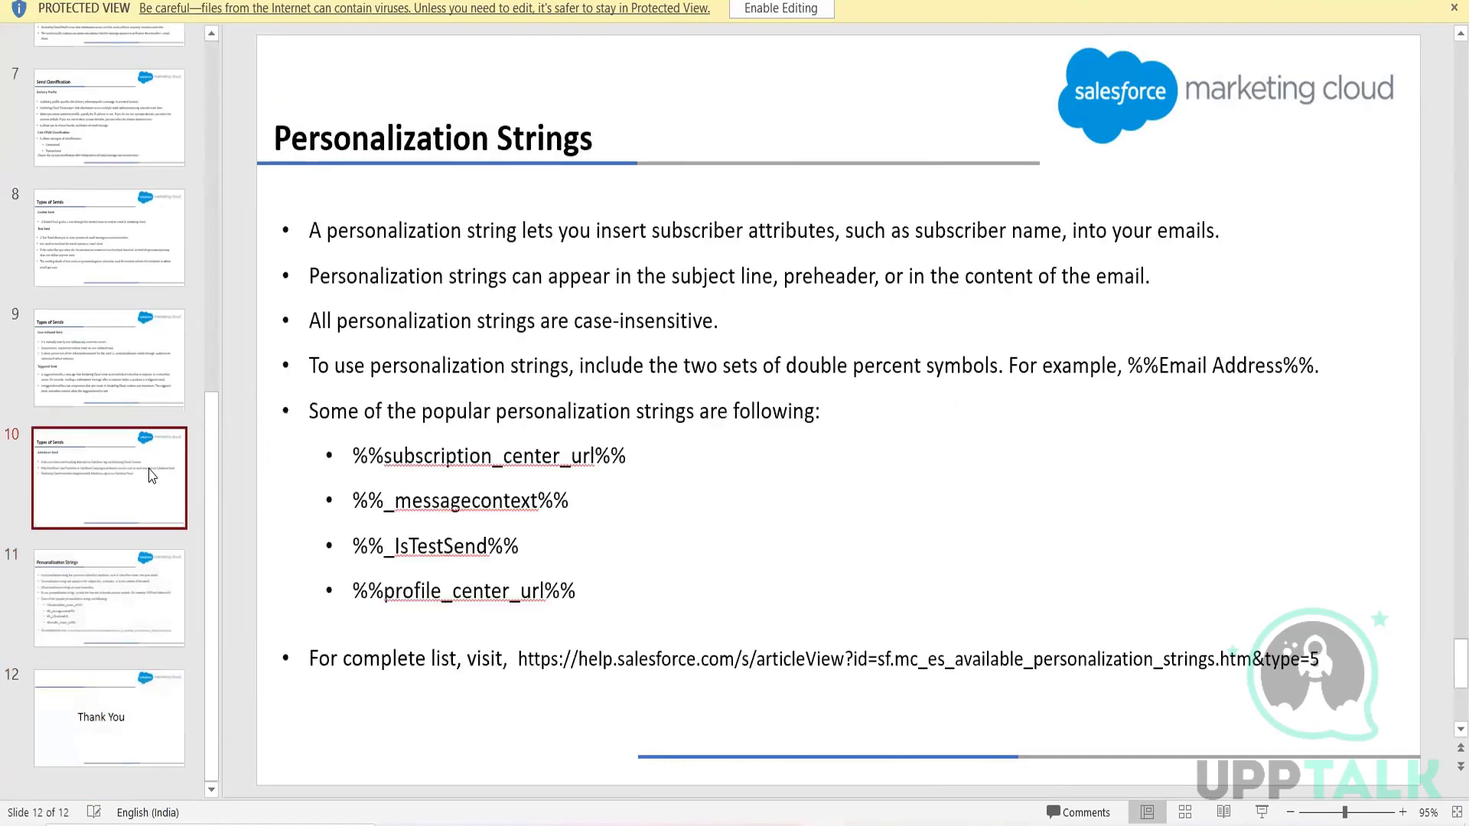
{"action": "key", "text": "Up"}
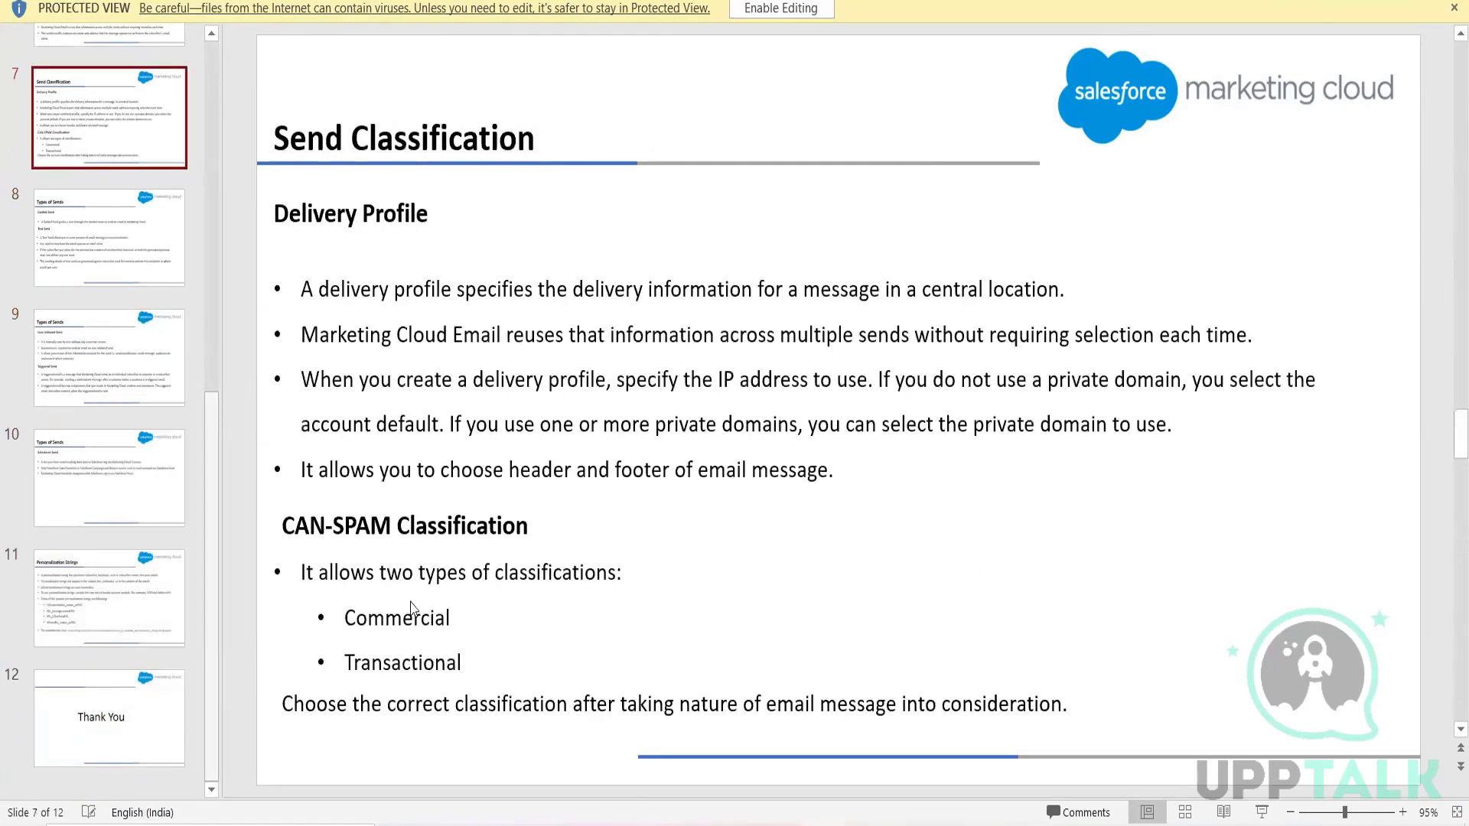
- Switch to the SFMC Email Studio Part 3 presentation and find the Send Logging slide
{"action": "mouse_move", "coordinate": [827, 824]}
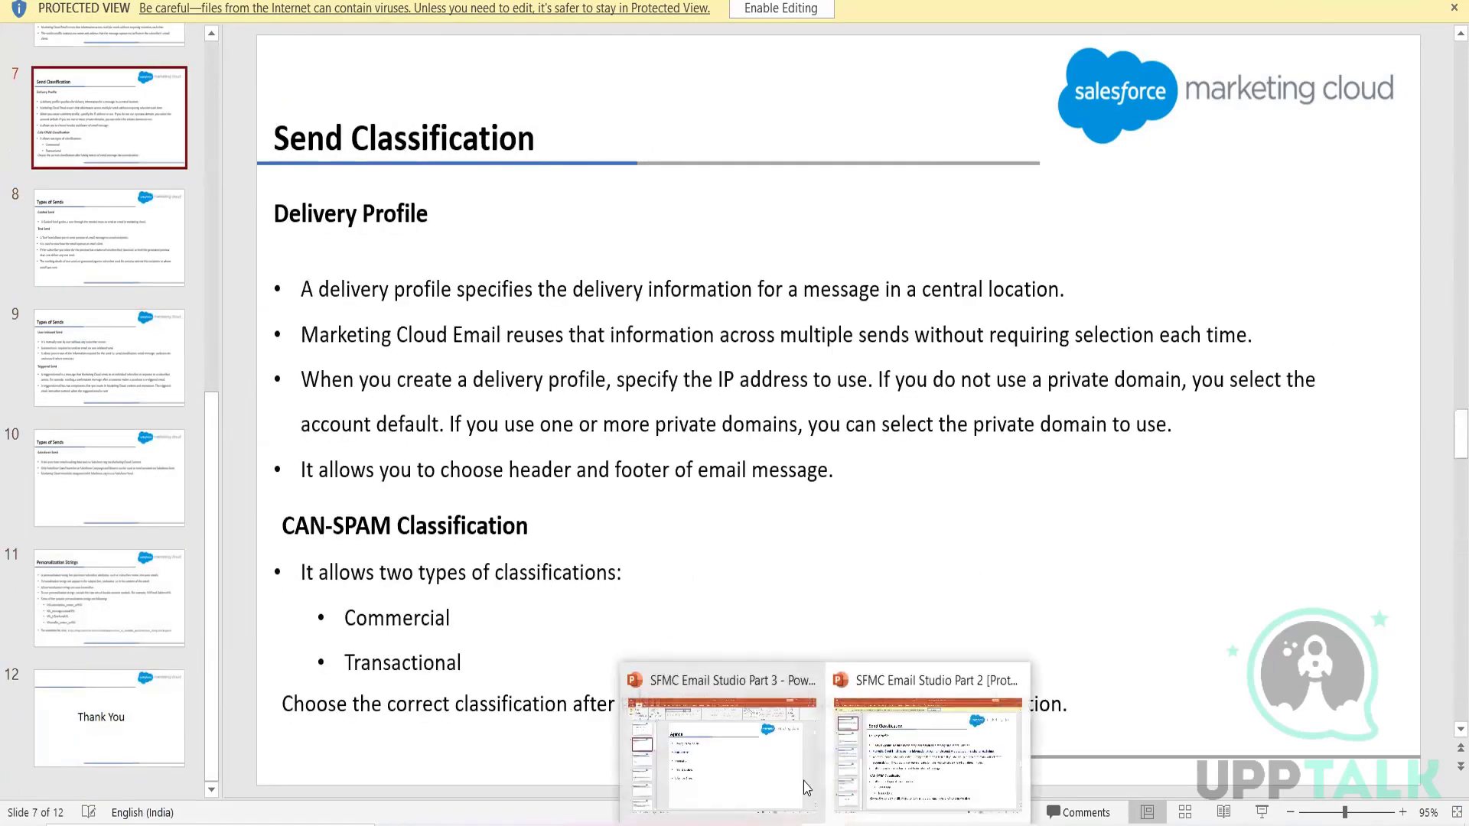
{"action": "left_click", "coordinate": [735, 727]}
{"action": "left_click", "coordinate": [91, 433]}
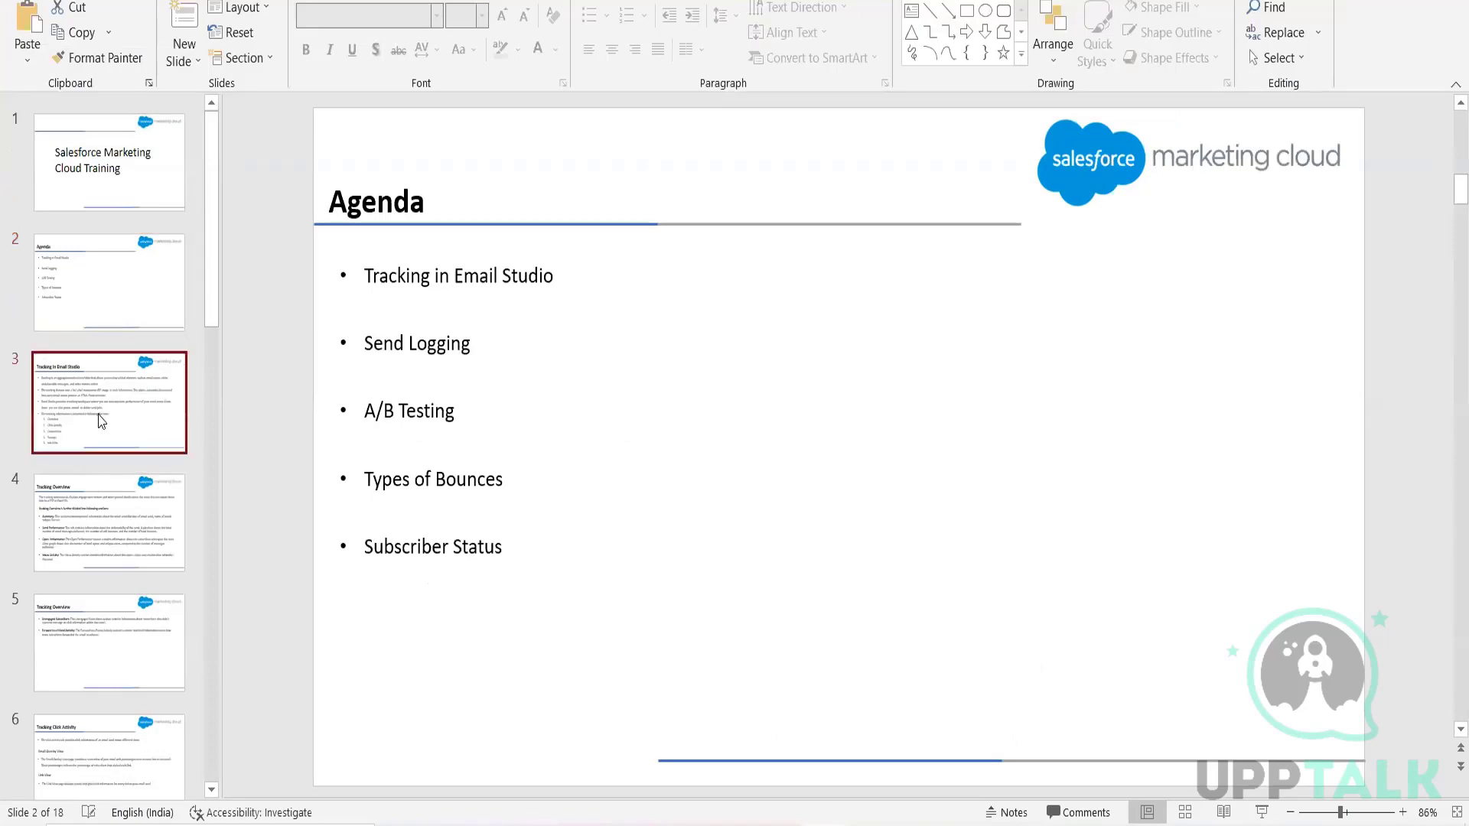
{"action": "key", "text": "Down"}
{"action": "key", "text": "Down"}
{"action": "key", "text": "Down"}
{"action": "key", "text": "Down"}
{"action": "key", "text": "Down"}
{"action": "key", "text": "Down"}
{"action": "key", "text": "Down"}
{"action": "key", "text": "Down"}
{"action": "key", "text": "Down"}
{"action": "key", "text": "Down"}
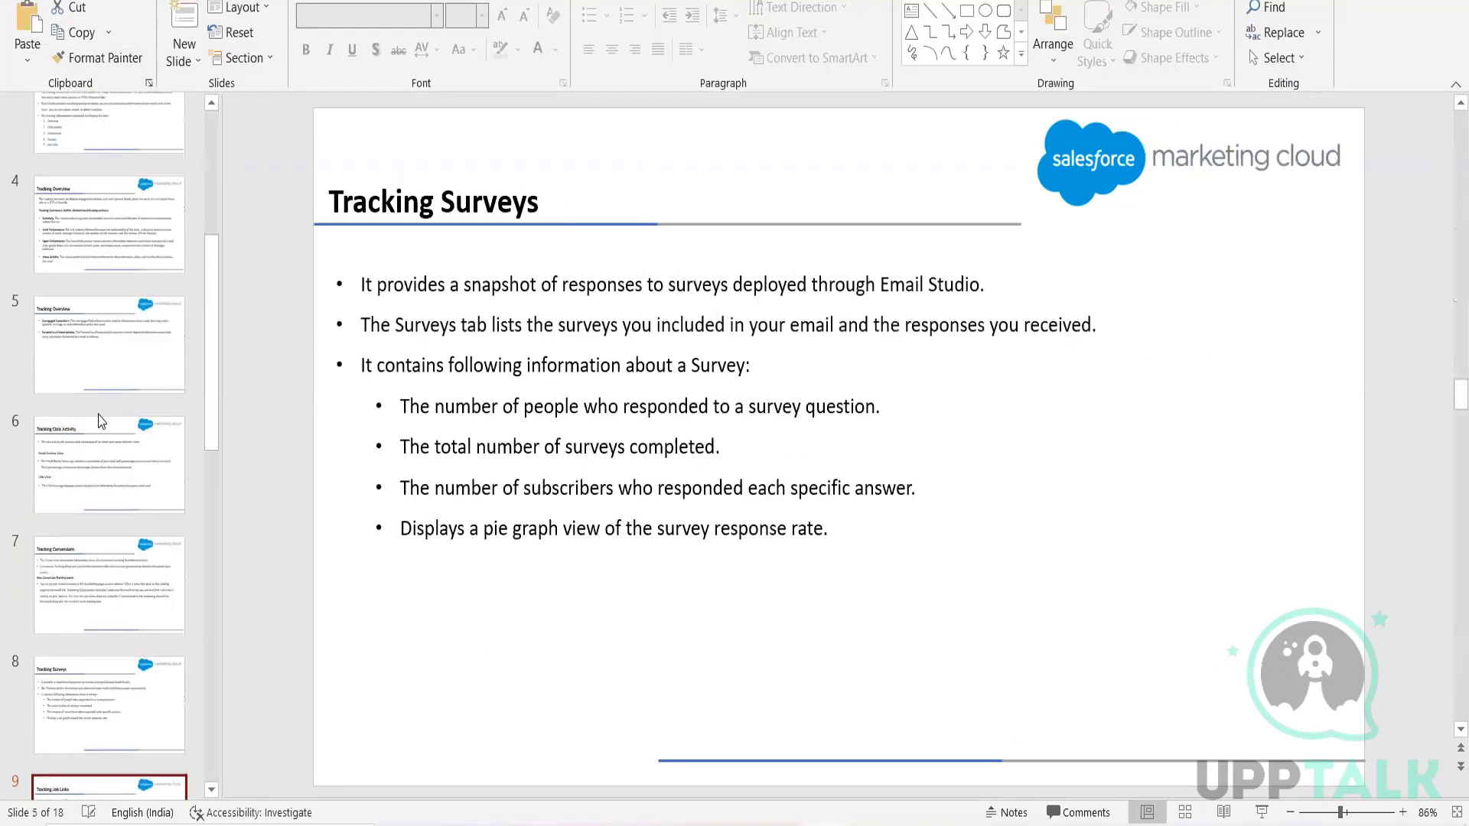
{"action": "key", "text": "Up"}
{"action": "key", "text": "Up"}
{"action": "key", "text": "Up"}
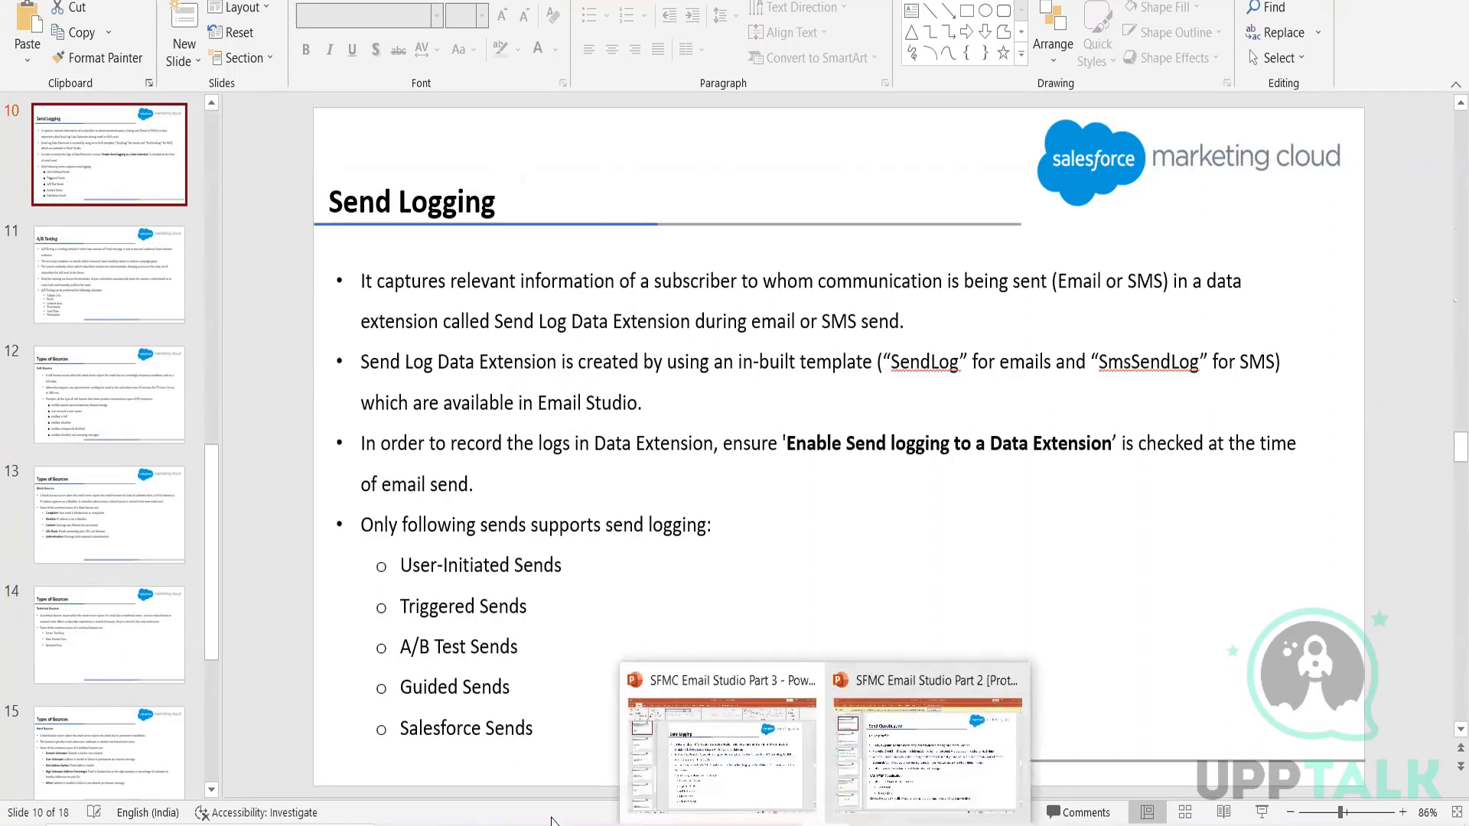
- Switch to Email Studio, open My Tracking and view the Sent To subscribers of the 5/31/2022 7:48 PM Publication List Demo send
{"action": "mouse_move", "coordinate": [873, 823]}
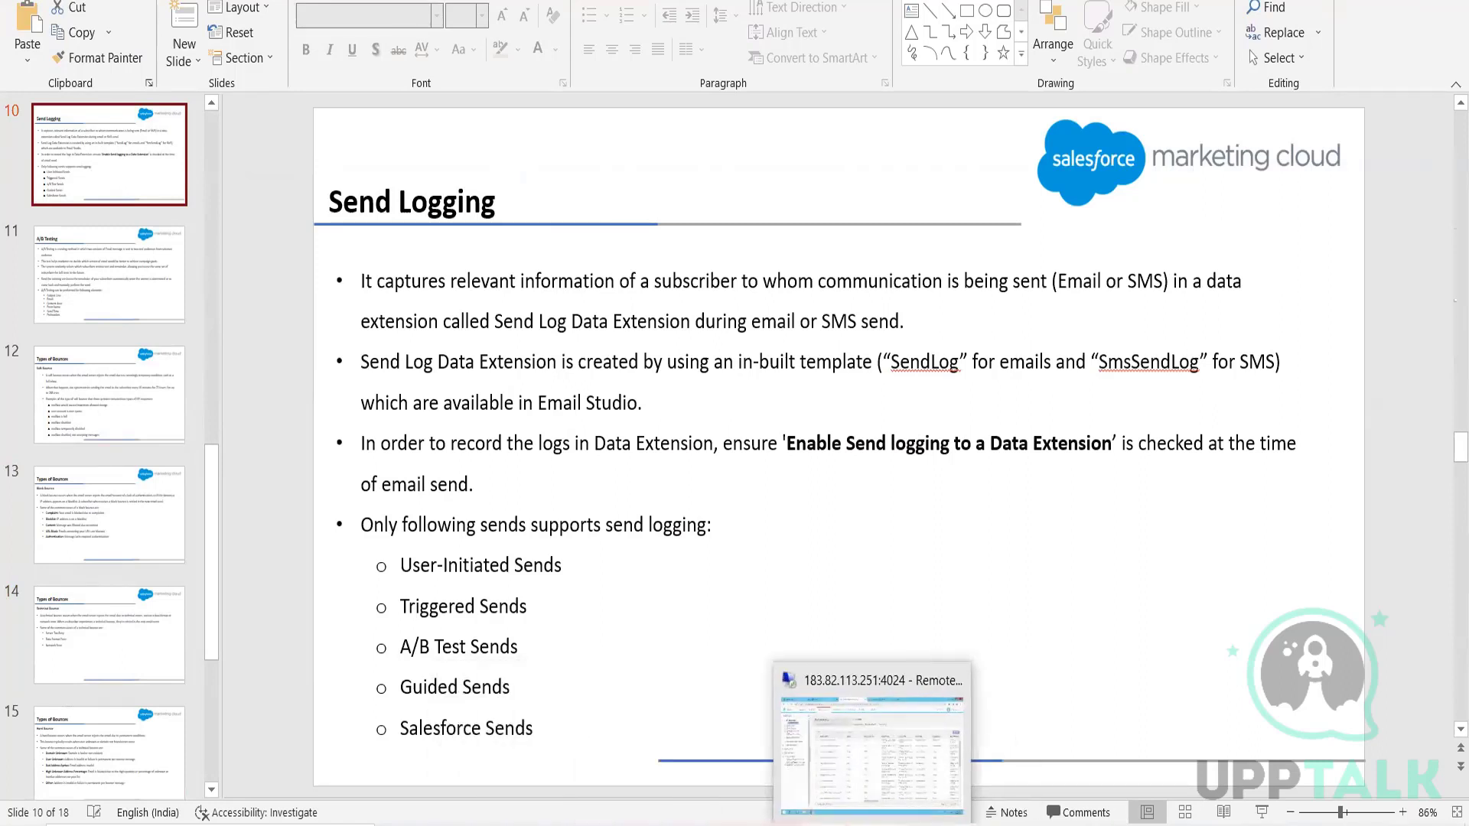
{"action": "left_click", "coordinate": [900, 784]}
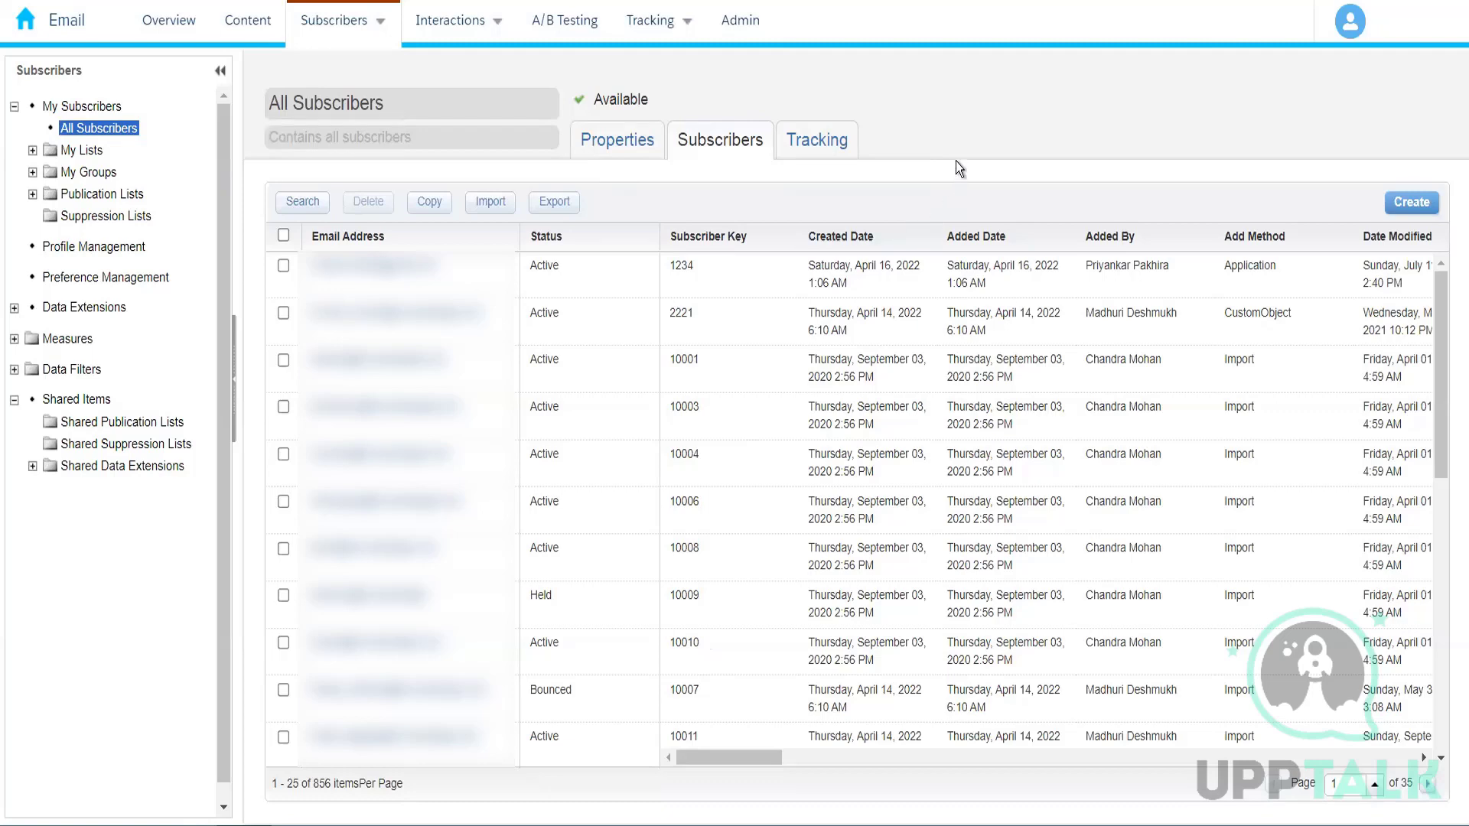
{"action": "left_click", "coordinate": [672, 24]}
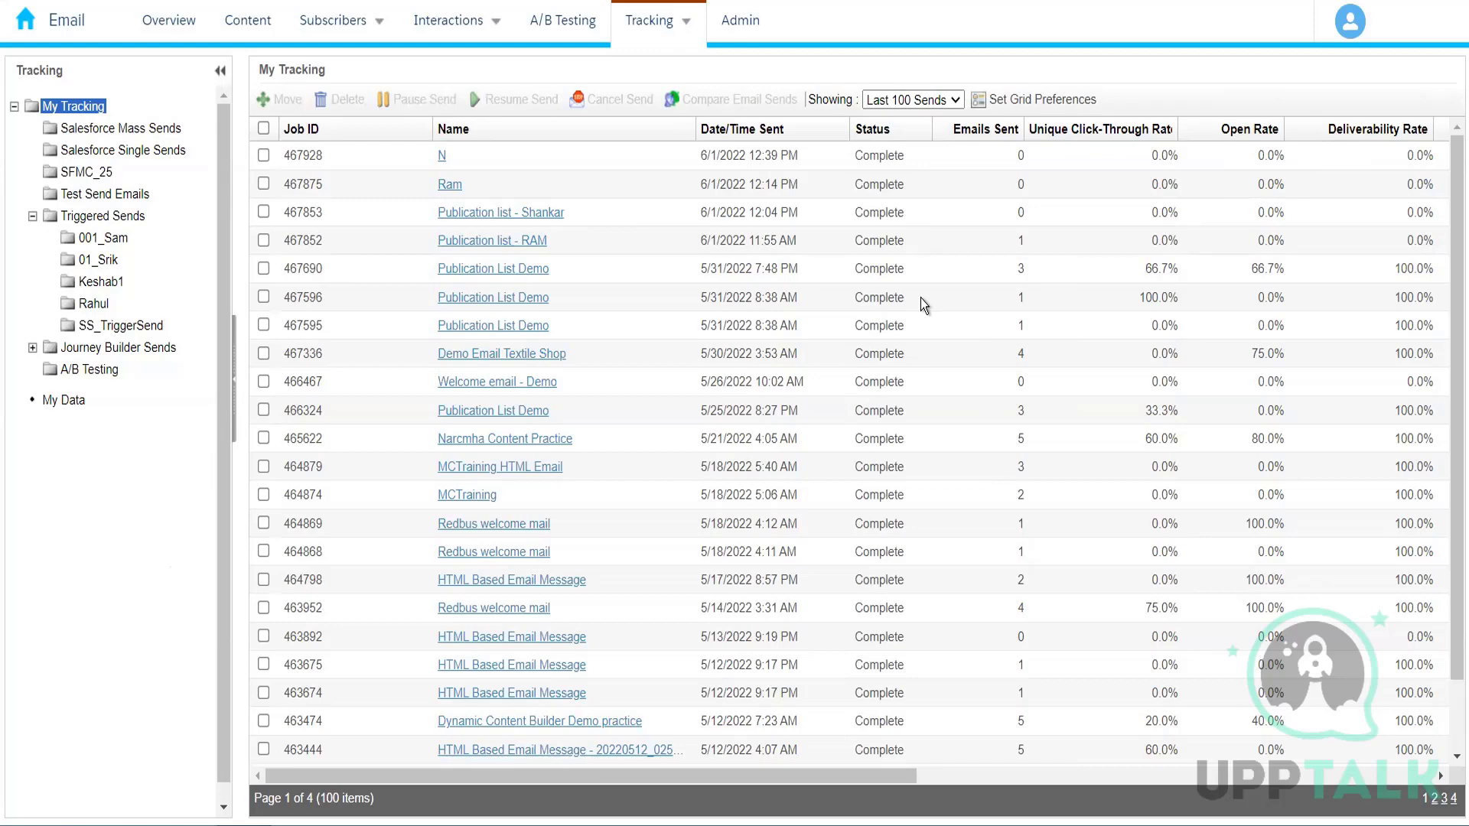
{"action": "left_click", "coordinate": [499, 270]}
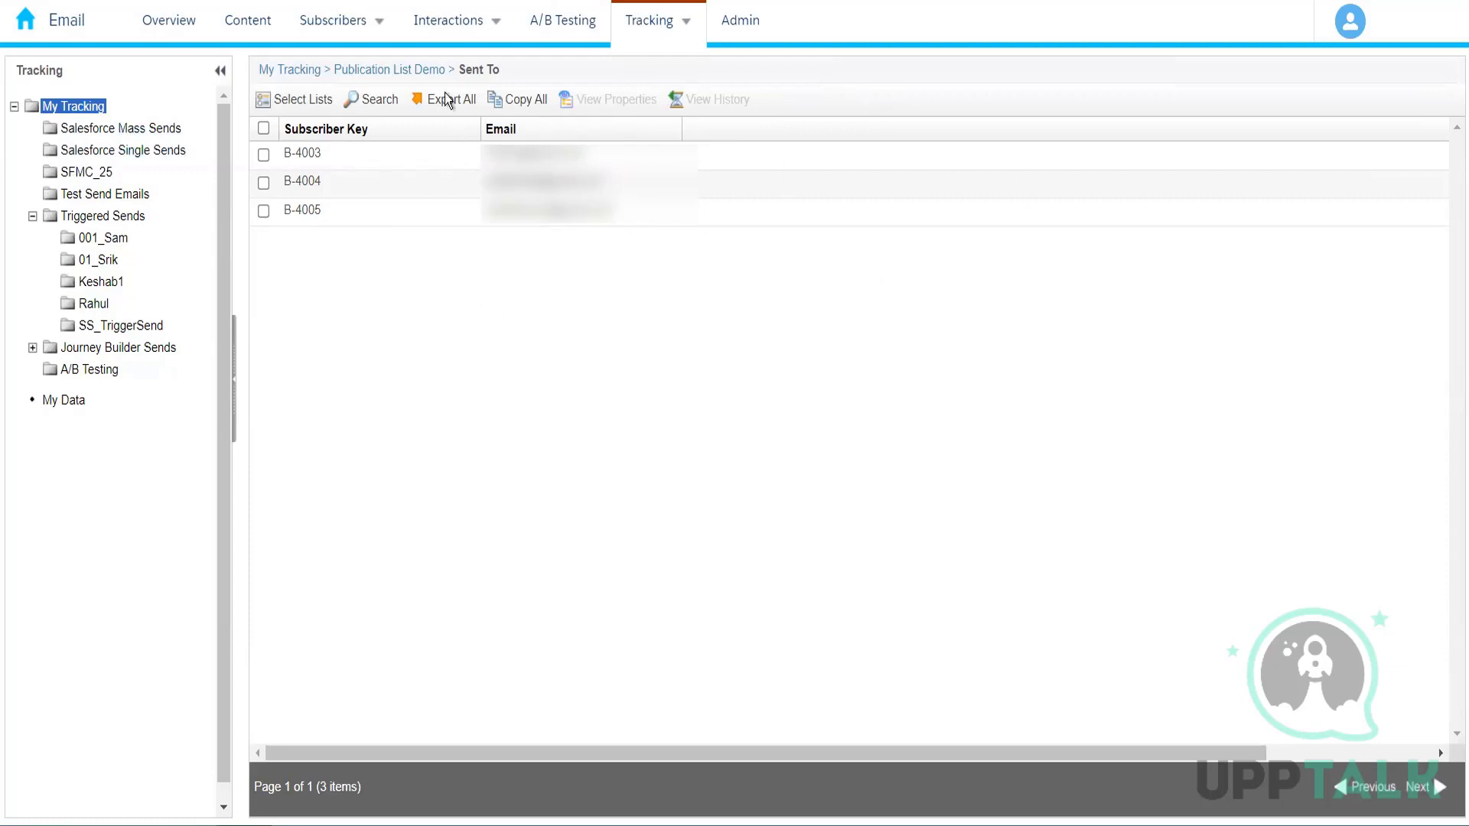
- Open the list of data extensions under Subscribers in Email Studio
{"action": "mouse_move", "coordinate": [359, 40]}
{"action": "mouse_move", "coordinate": [355, 25]}
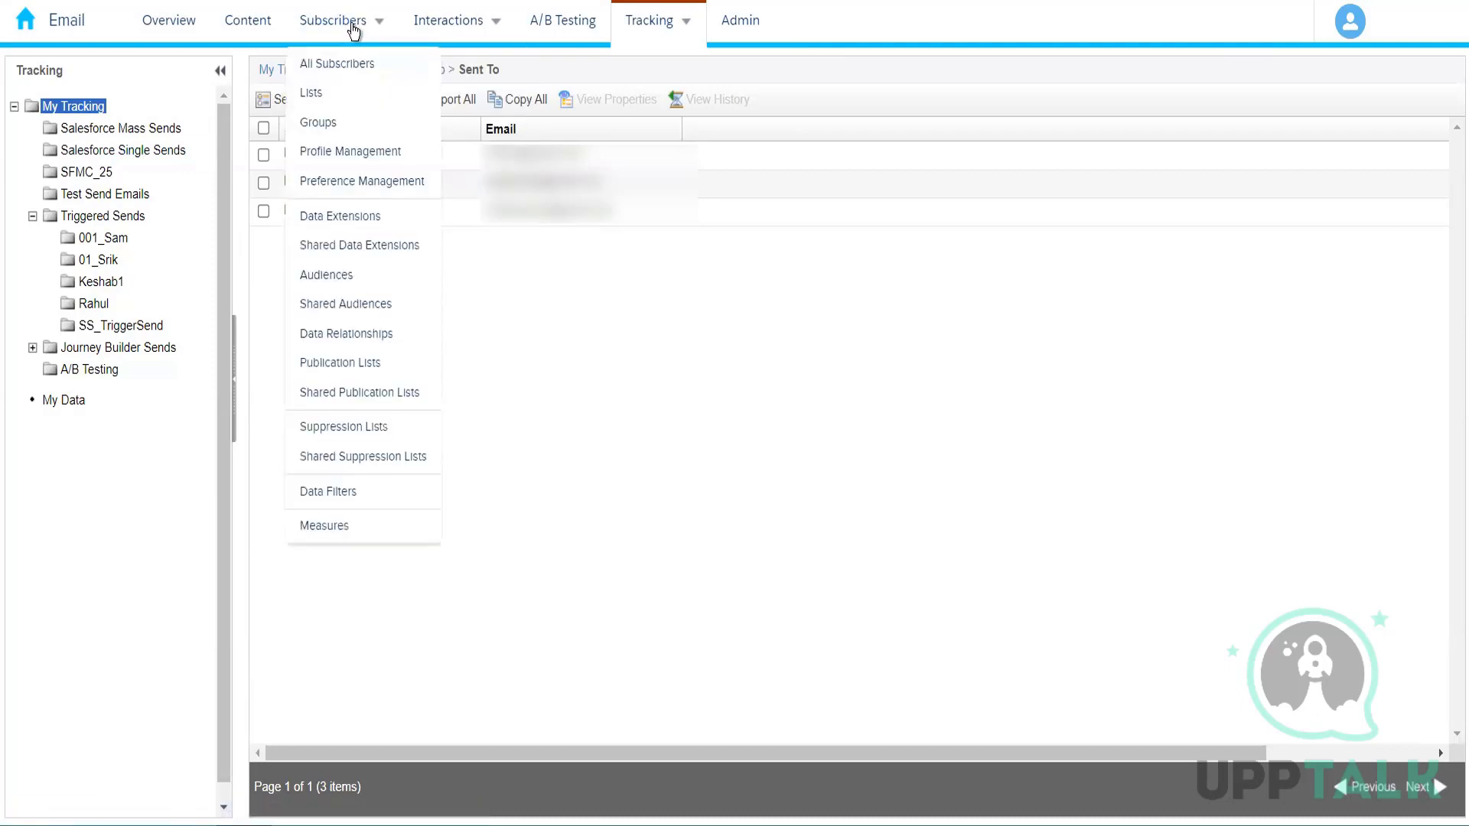
{"action": "left_click", "coordinate": [328, 223]}
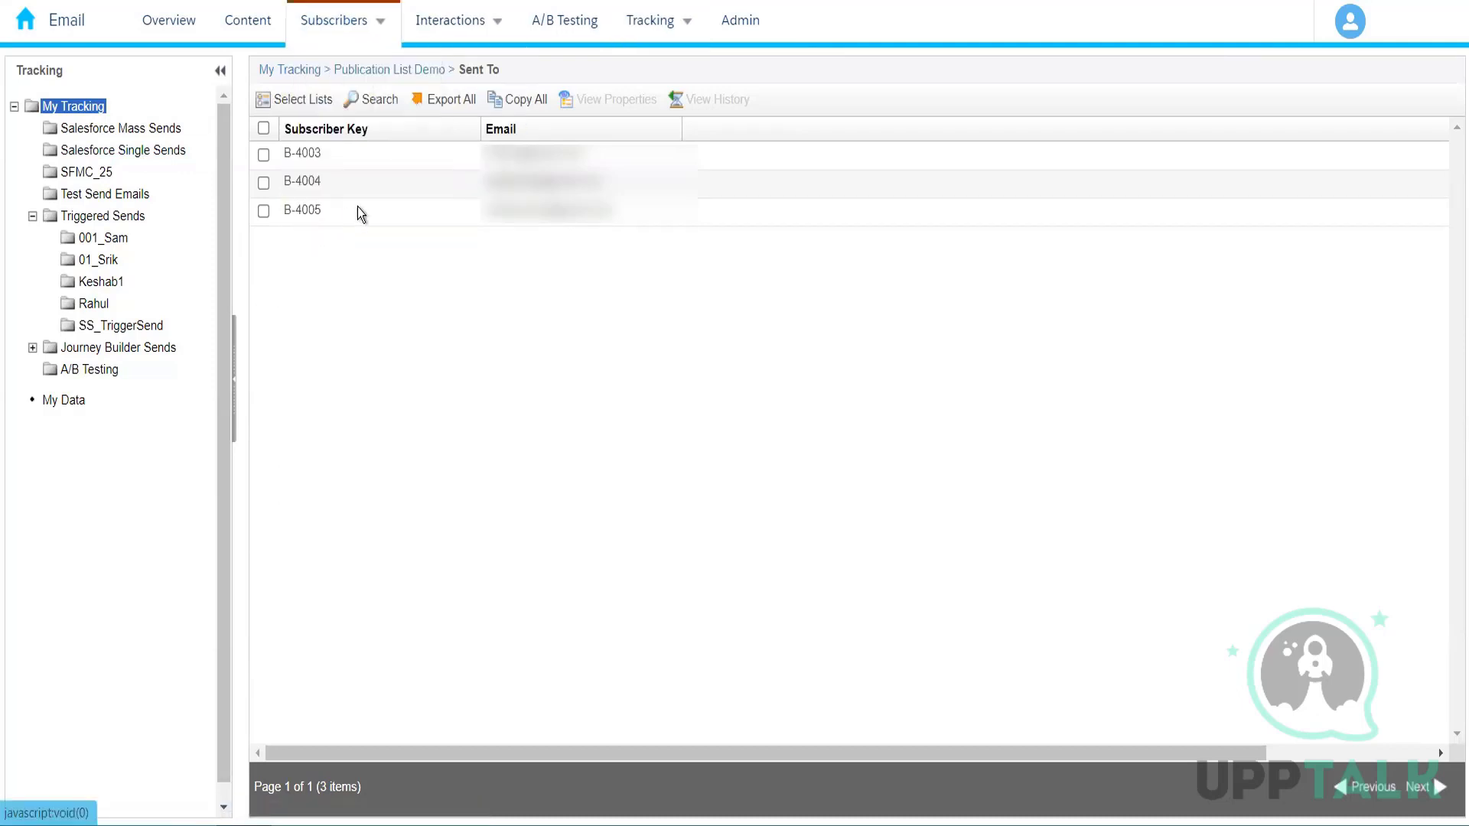
{"action": "left_click_drag", "start_coordinate": [227, 208], "coordinate": [226, 237]}
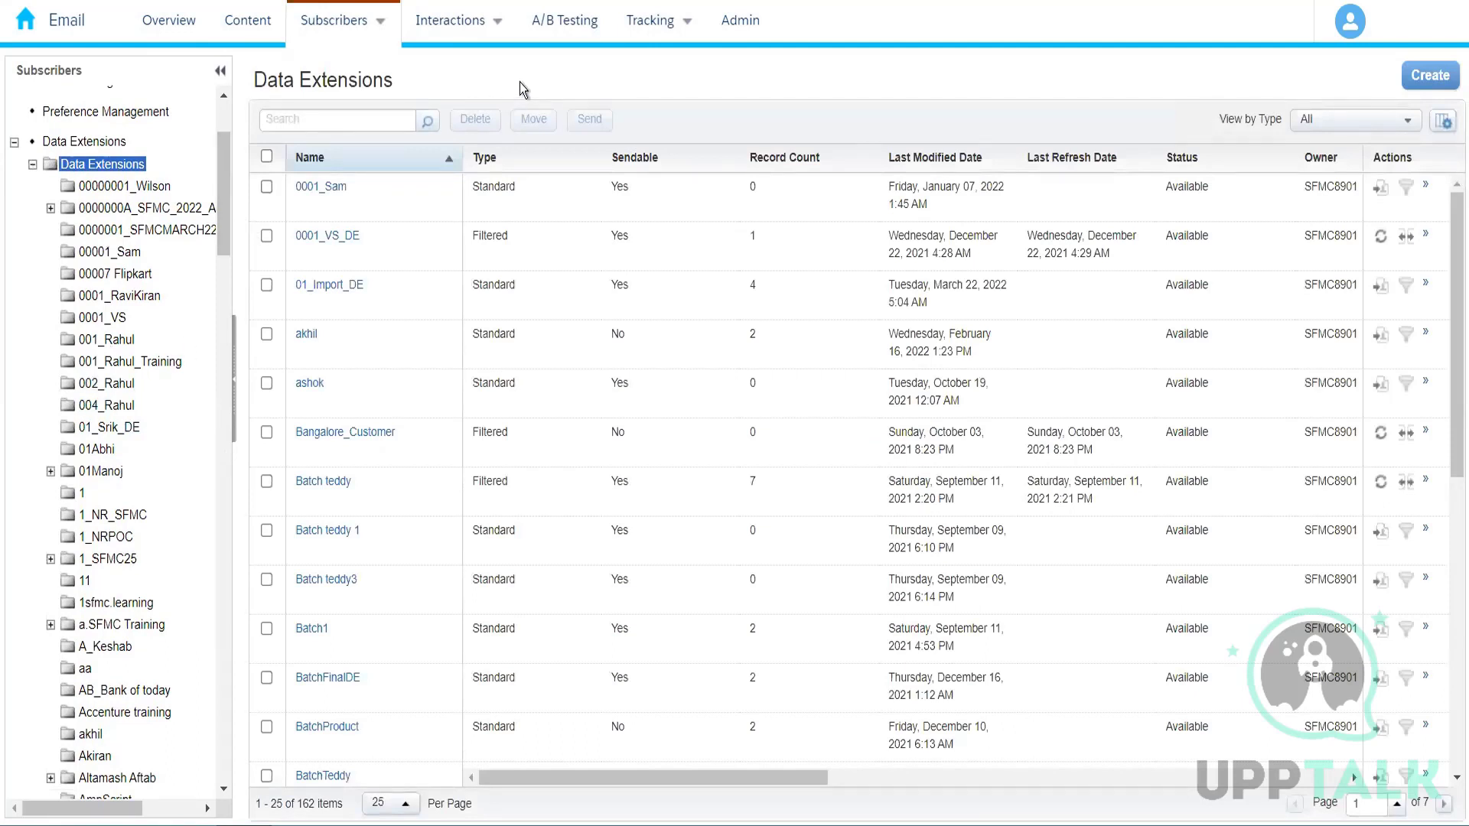
- Start a new standard data extension using Create from Template with the SendLog template
{"action": "left_click", "coordinate": [1422, 81]}
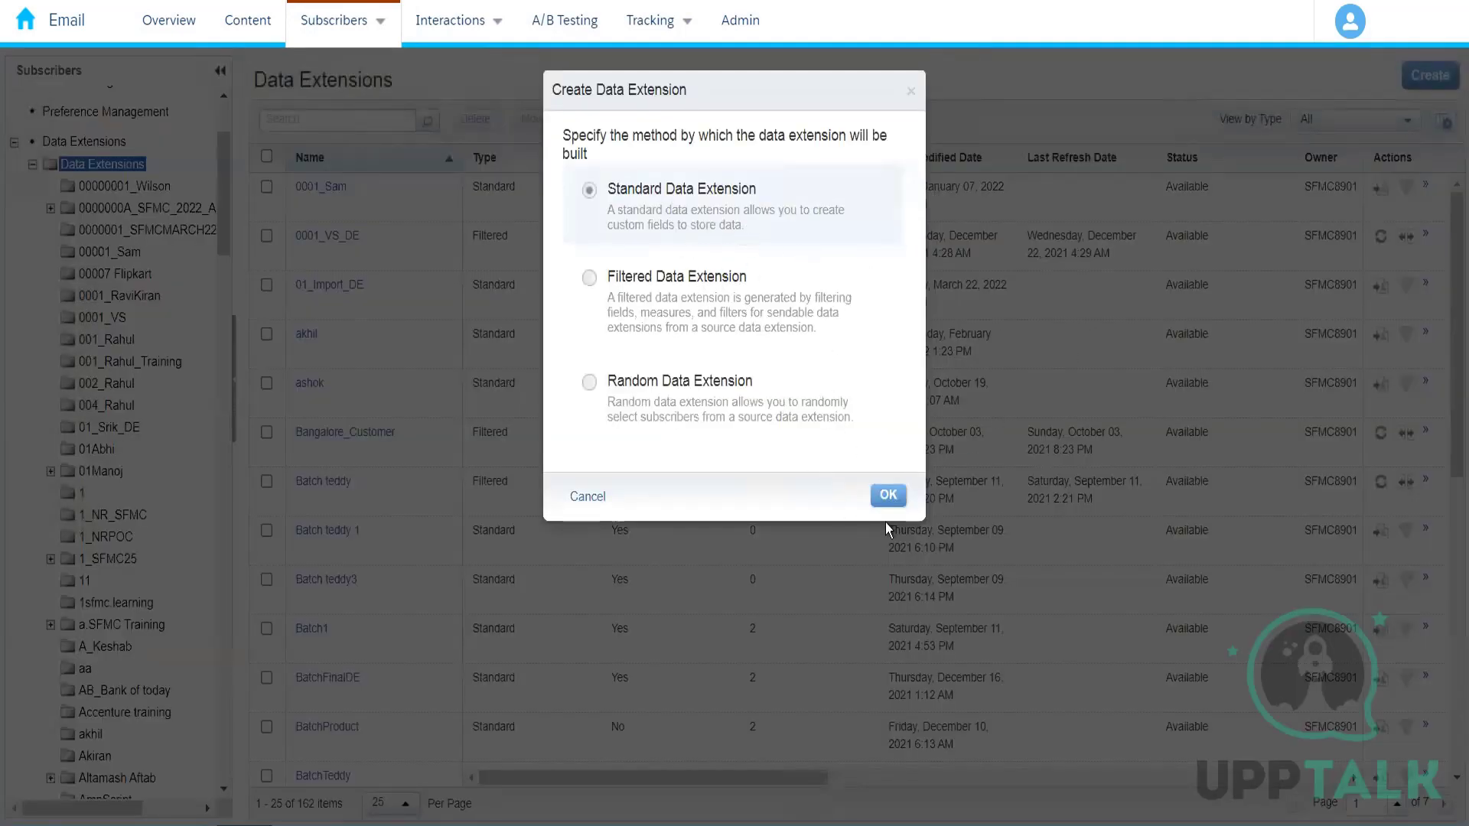
{"action": "left_click", "coordinate": [893, 506]}
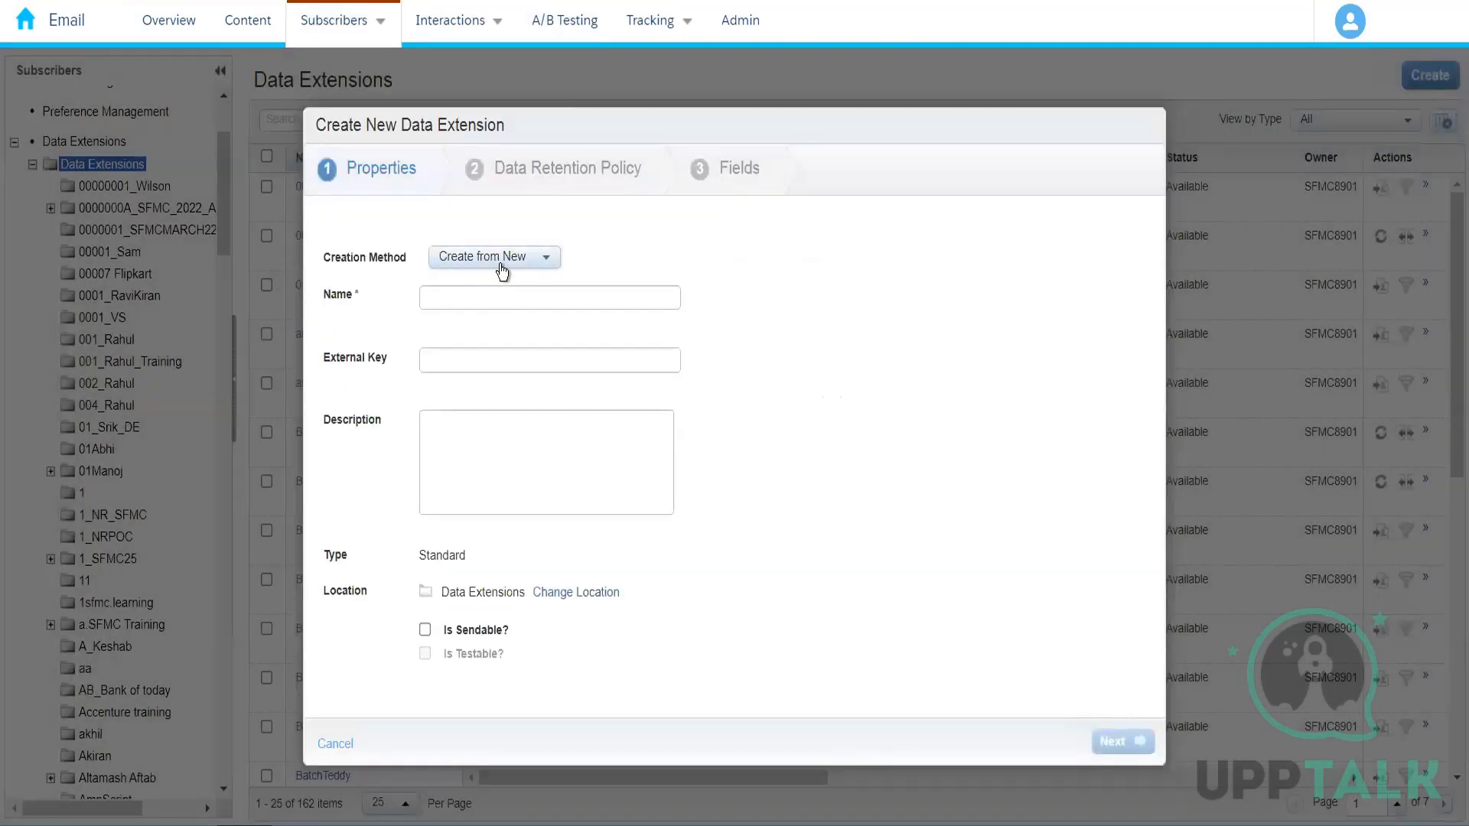
{"action": "left_click", "coordinate": [502, 257]}
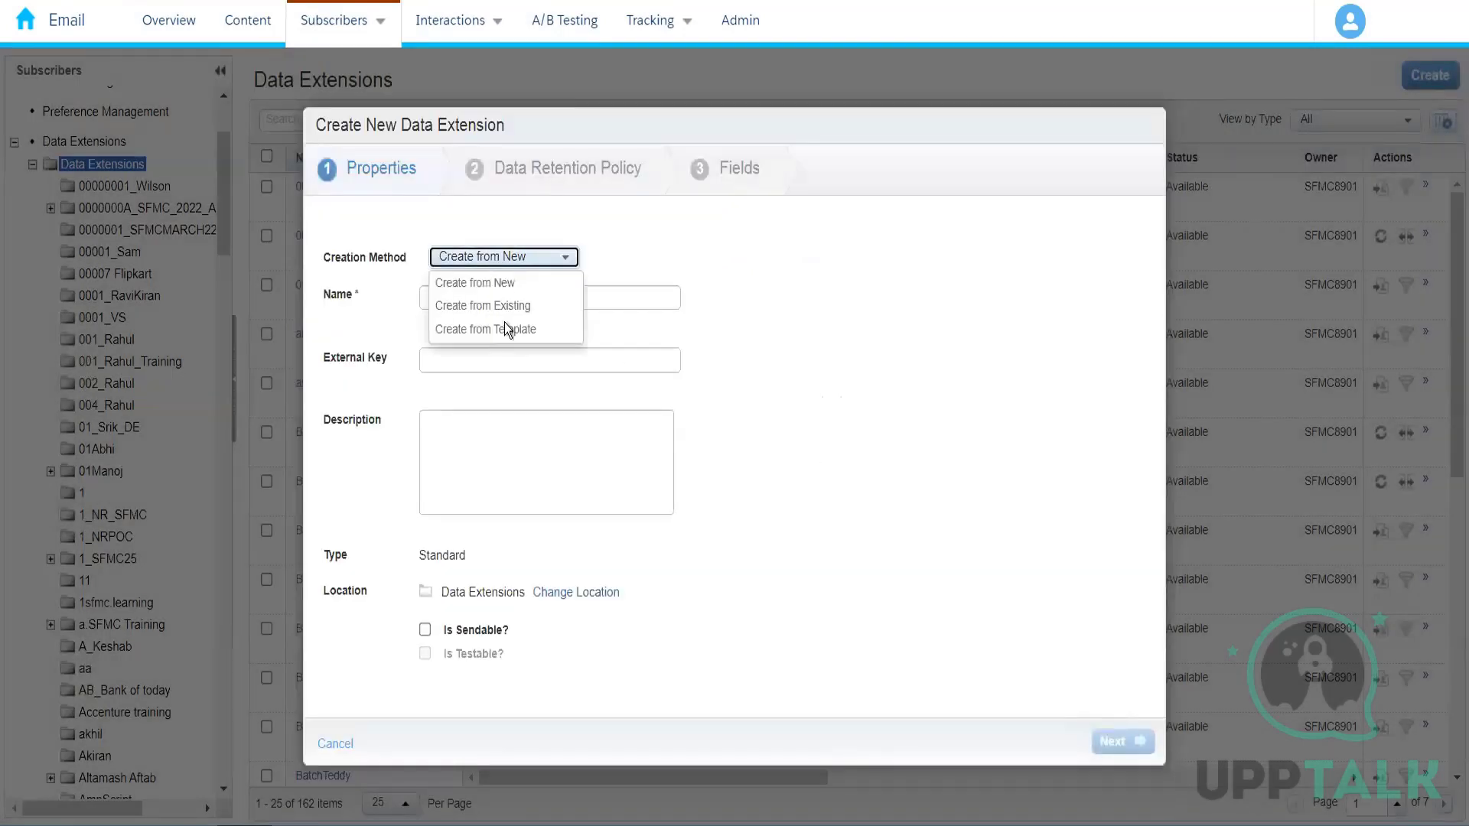
{"action": "left_click", "coordinate": [502, 326]}
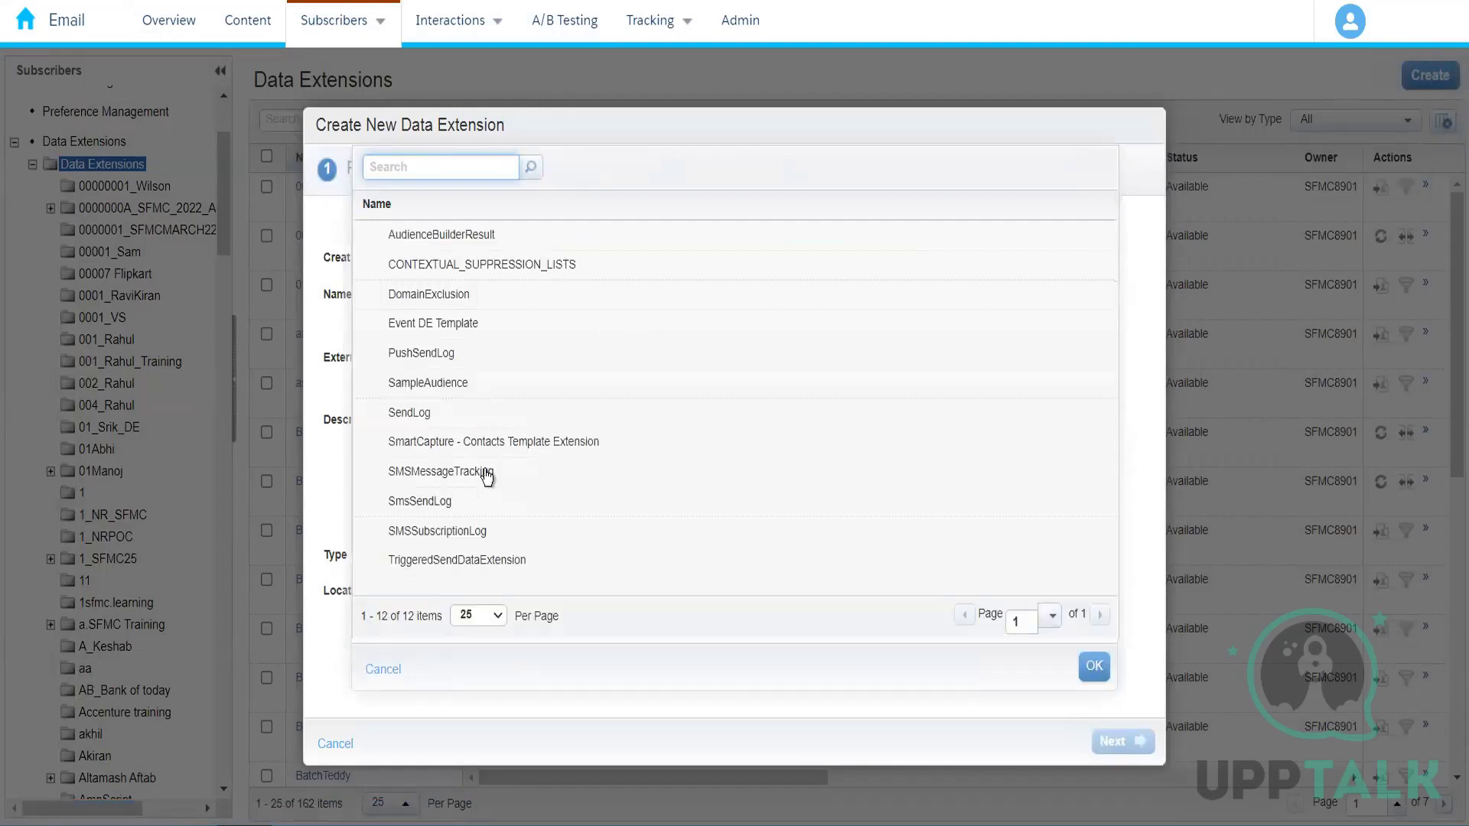
{"action": "left_click", "coordinate": [441, 421]}
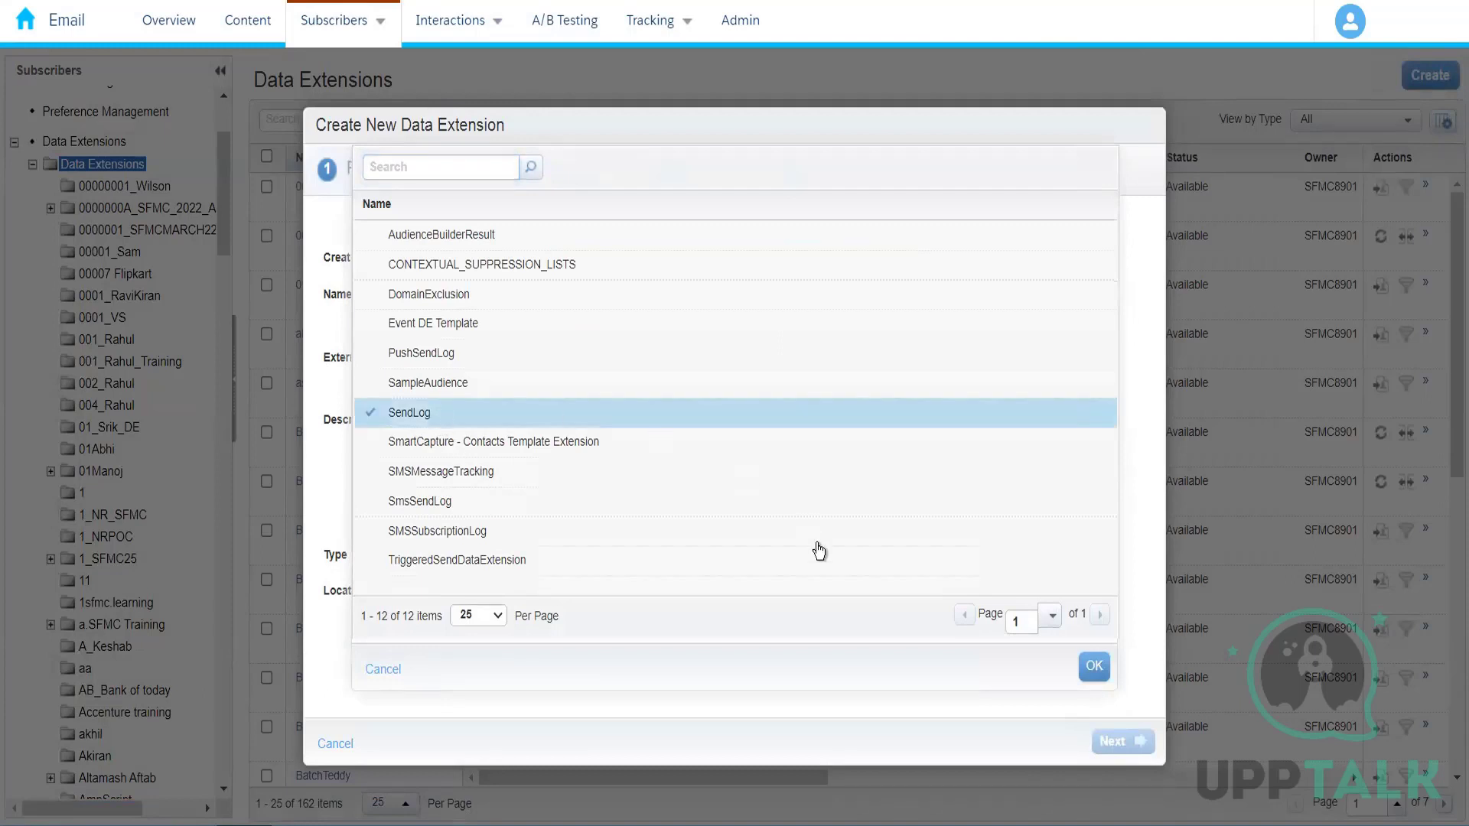
{"action": "left_click", "coordinate": [1094, 665]}
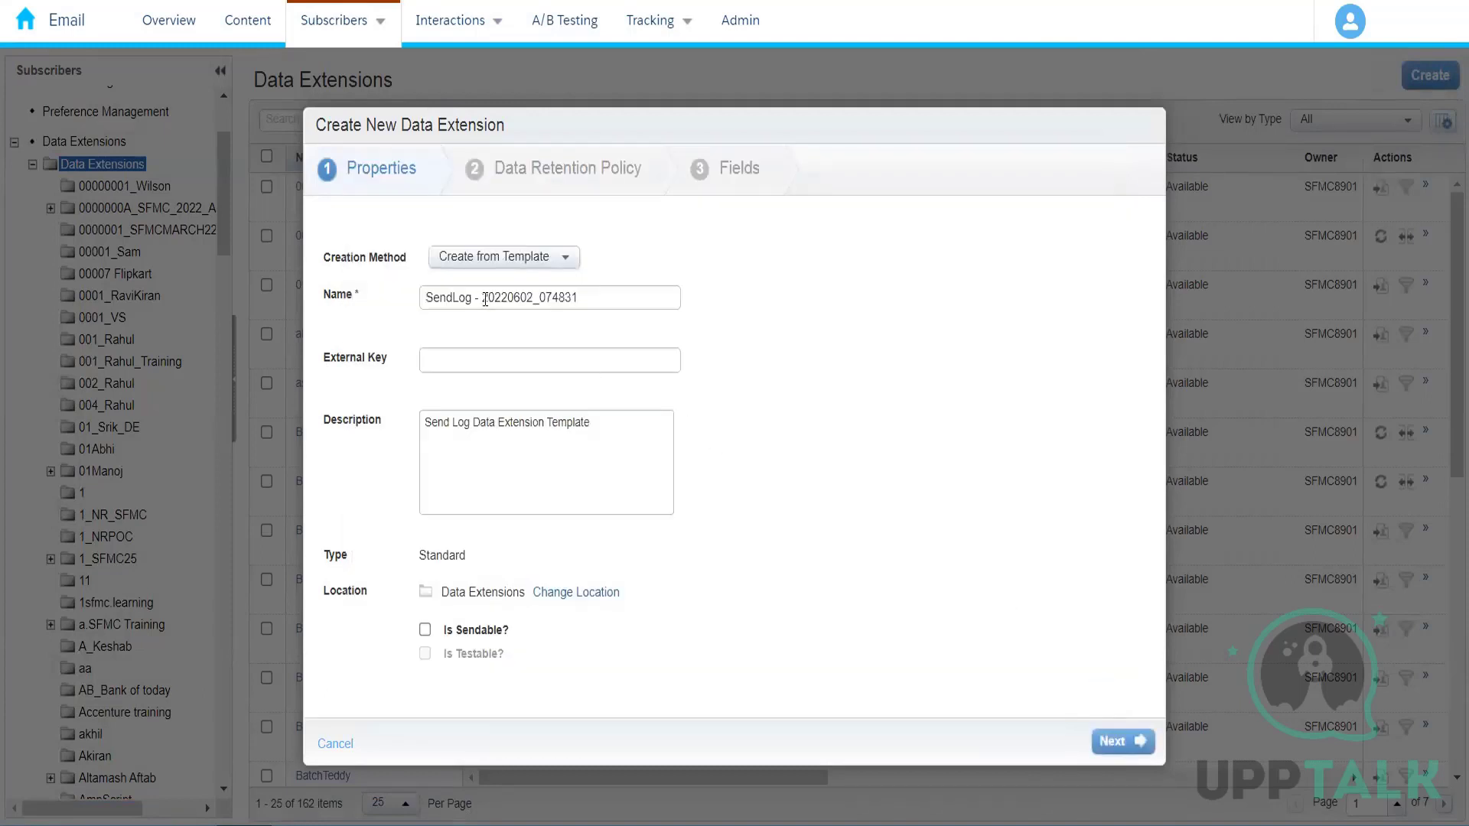
- Keep the prefilled properties and data retention policy, then show the SendLog template's fields and select the blank field row
{"action": "left_click_drag", "start_coordinate": [466, 297], "coordinate": [482, 297]}
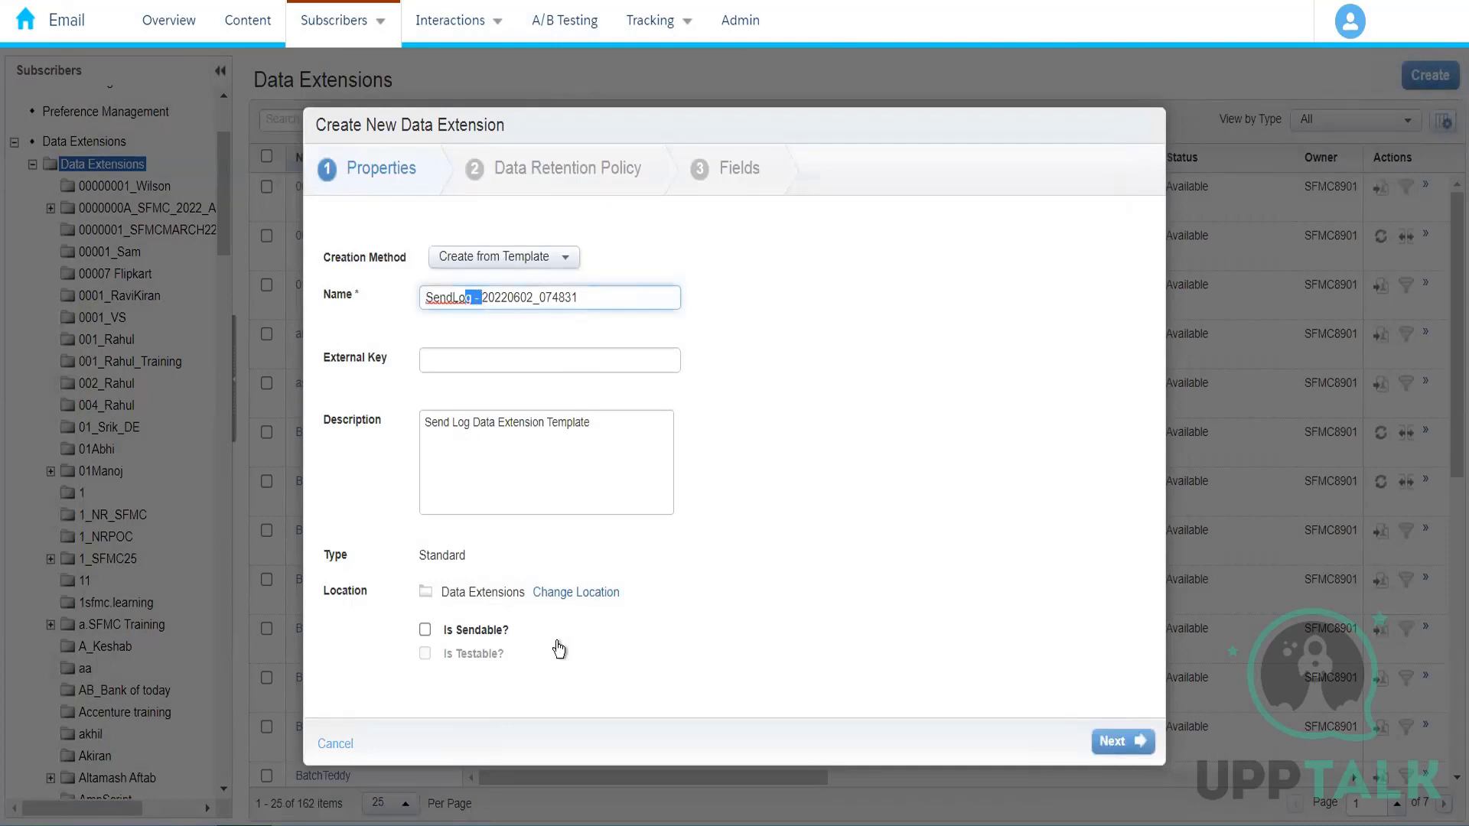
{"action": "left_click", "coordinate": [764, 604]}
{"action": "left_click", "coordinate": [1111, 741]}
{"action": "left_click", "coordinate": [1124, 756]}
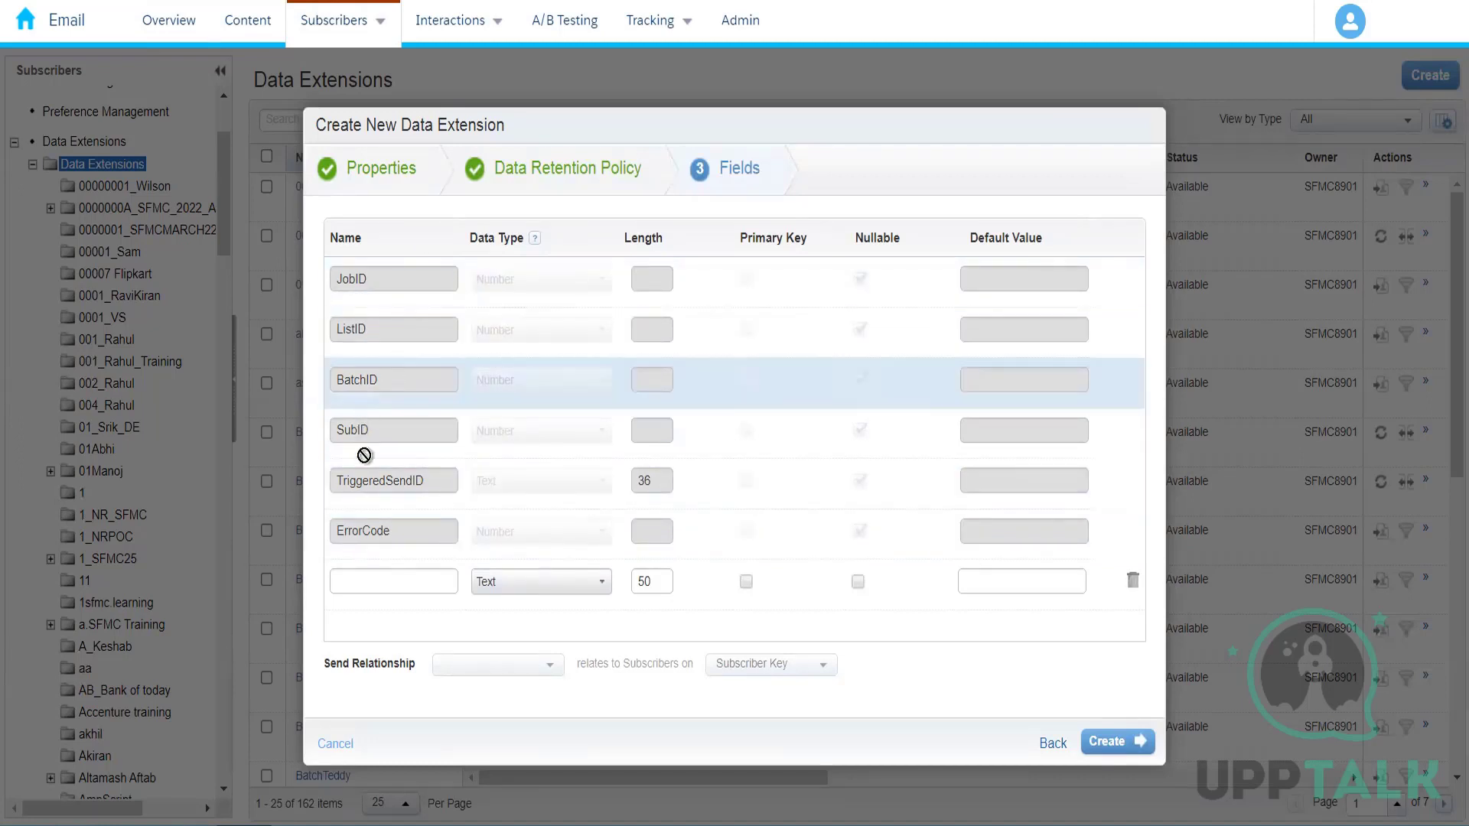
{"action": "left_click", "coordinate": [392, 589]}
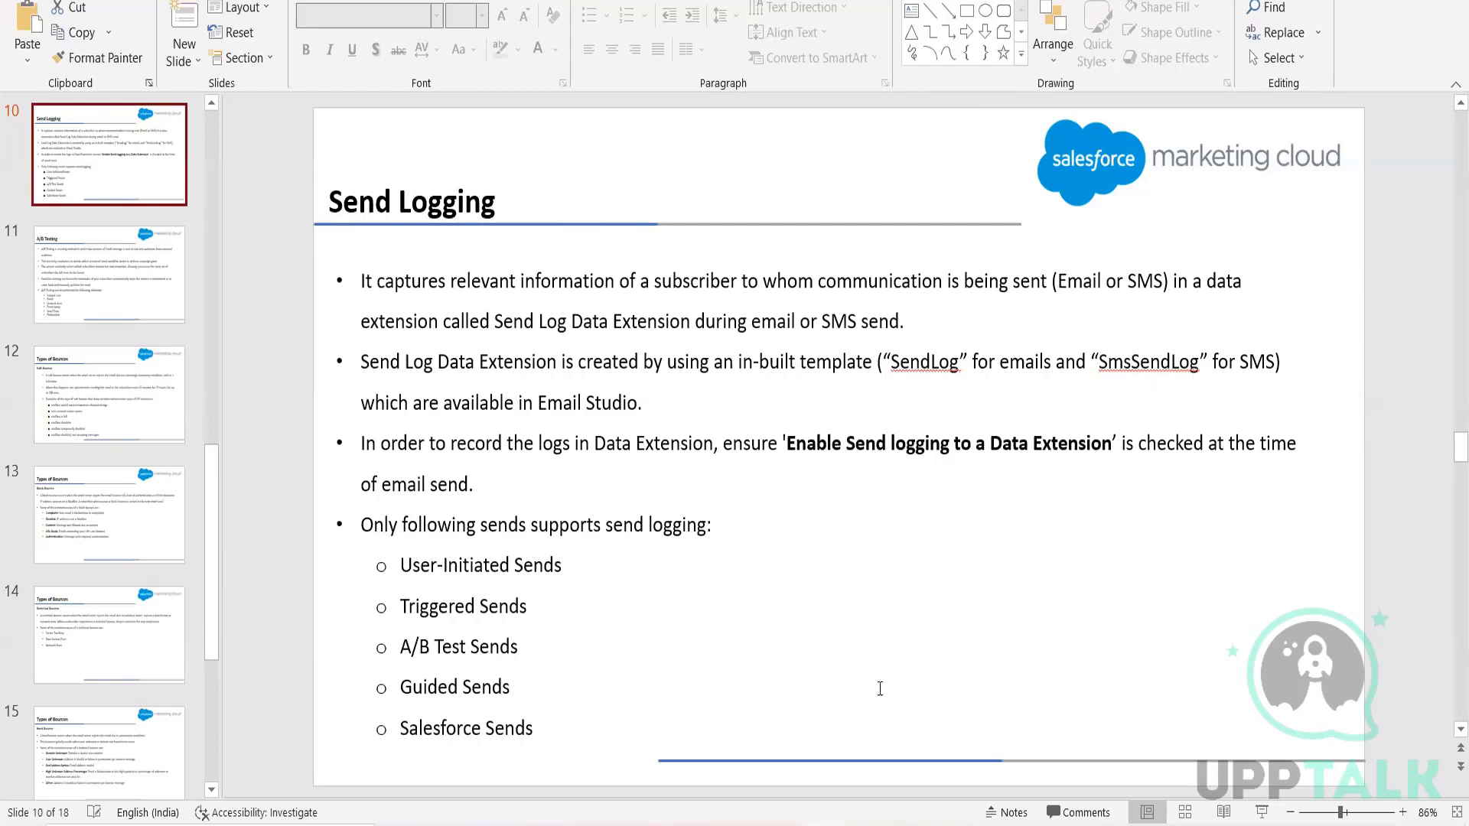
- Return from the Send Logging slide to the remote Email Studio session and cancel creating the data extension
{"action": "mouse_move", "coordinate": [874, 824]}
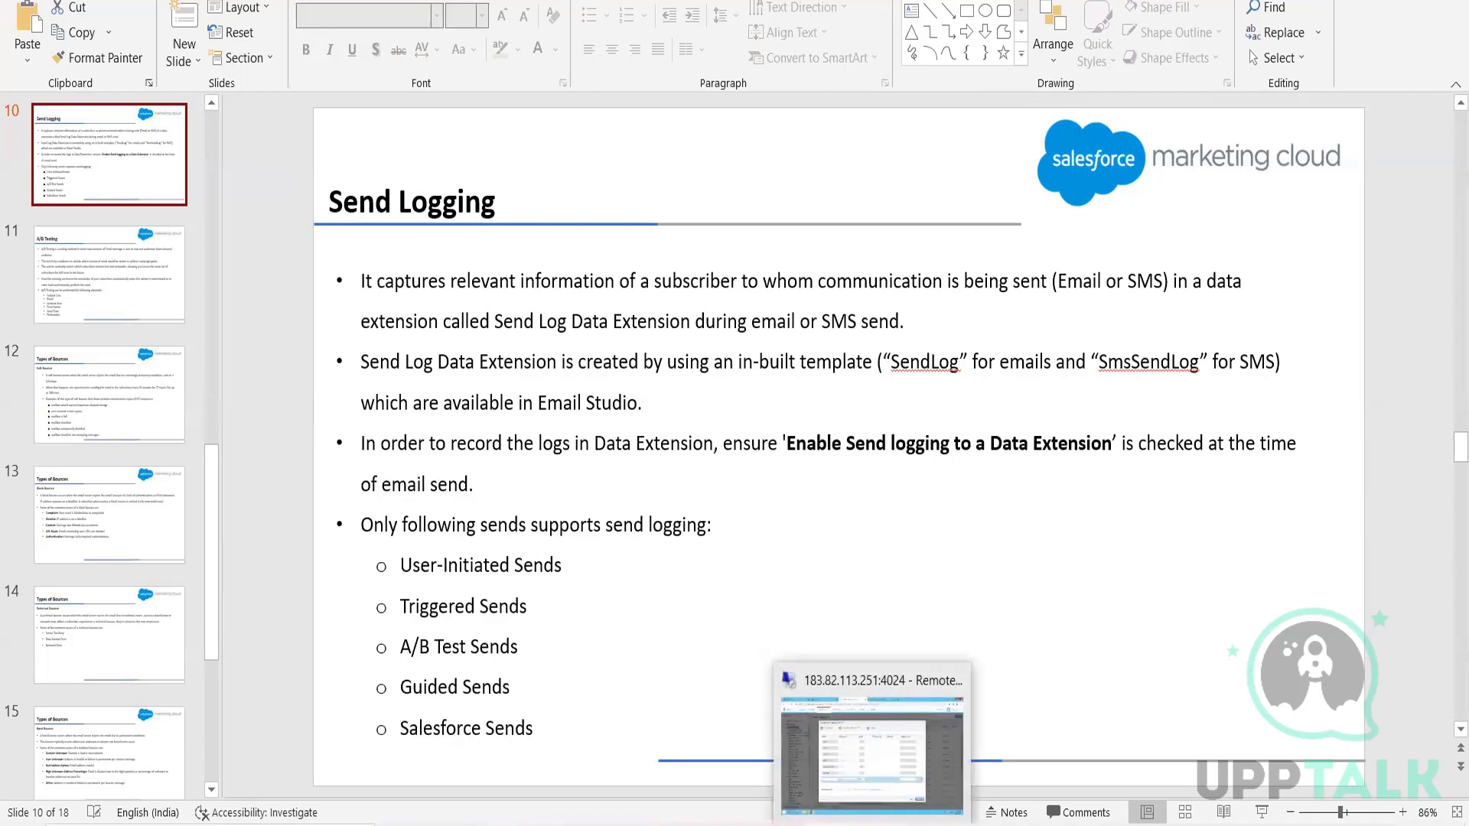
{"action": "left_click", "coordinate": [880, 764]}
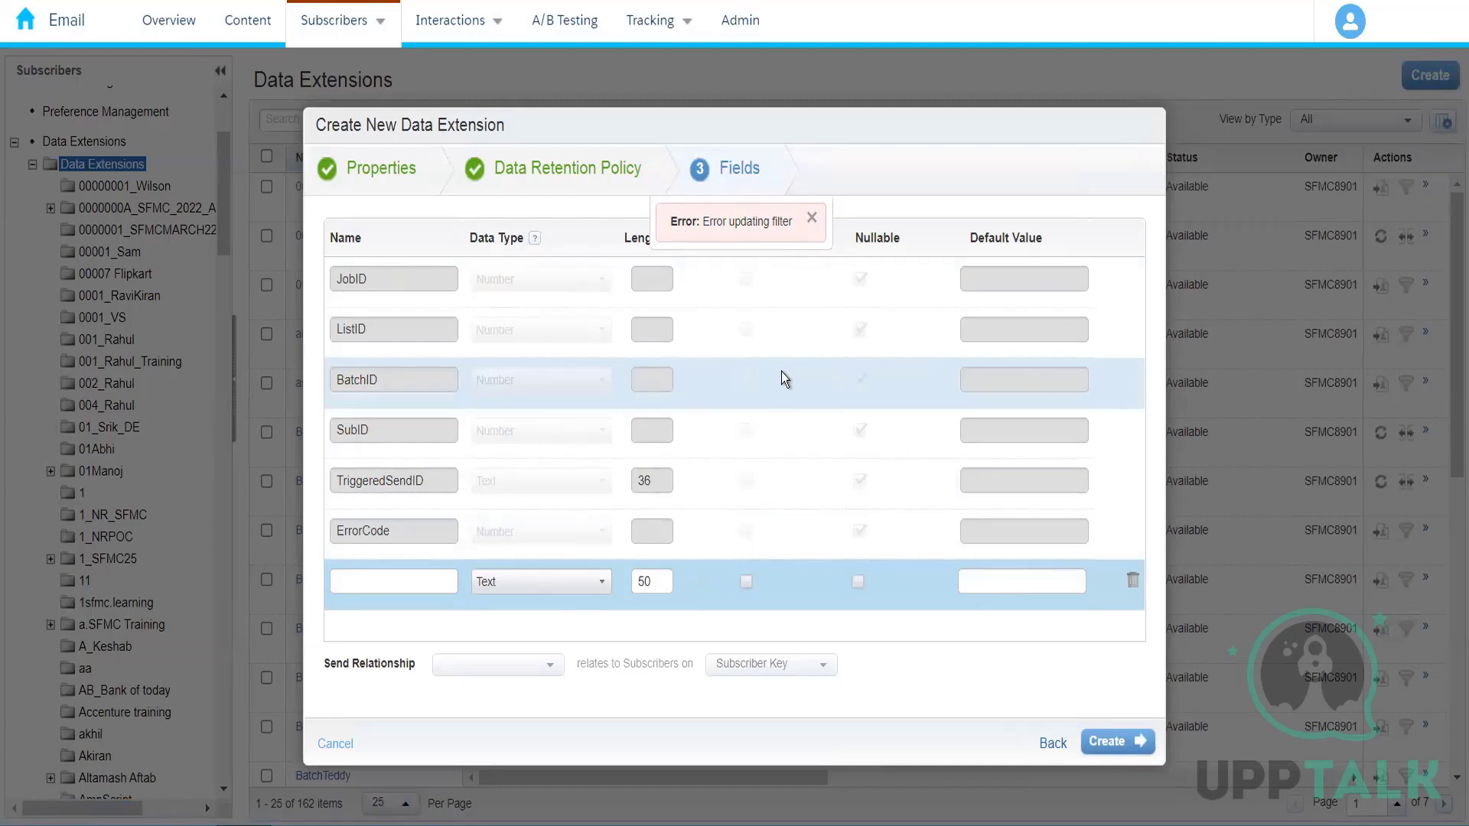
{"action": "left_click", "coordinate": [811, 222]}
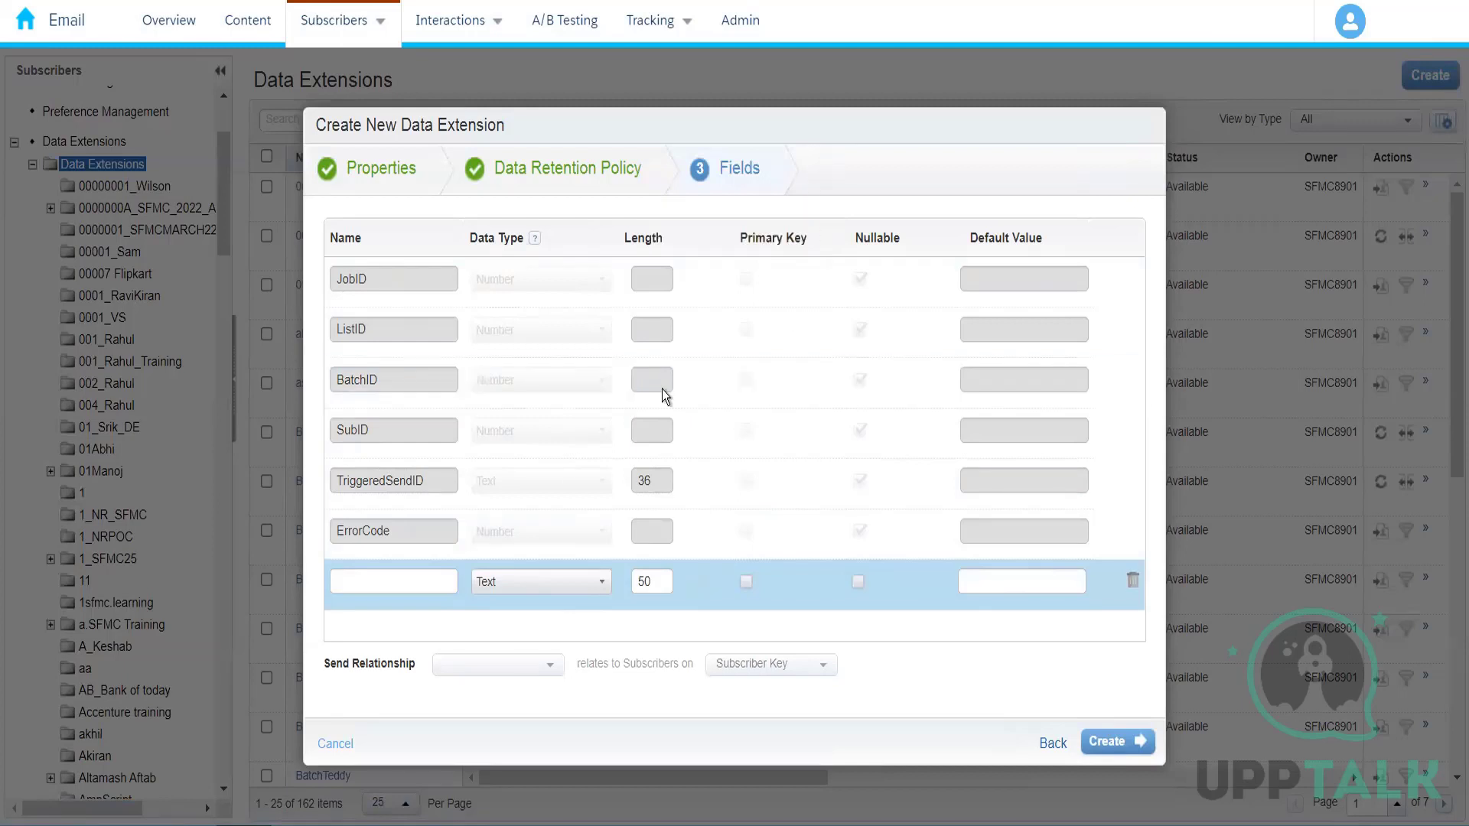
{"action": "left_click", "coordinate": [347, 749]}
- Find "send" in the data extension folders, open the Send Log DE folder and open its SendLog - template data extension
{"action": "left_click_drag", "start_coordinate": [227, 233], "coordinate": [227, 383]}
{"action": "key", "text": "ctrl+f"}
{"action": "type", "text": "send"}
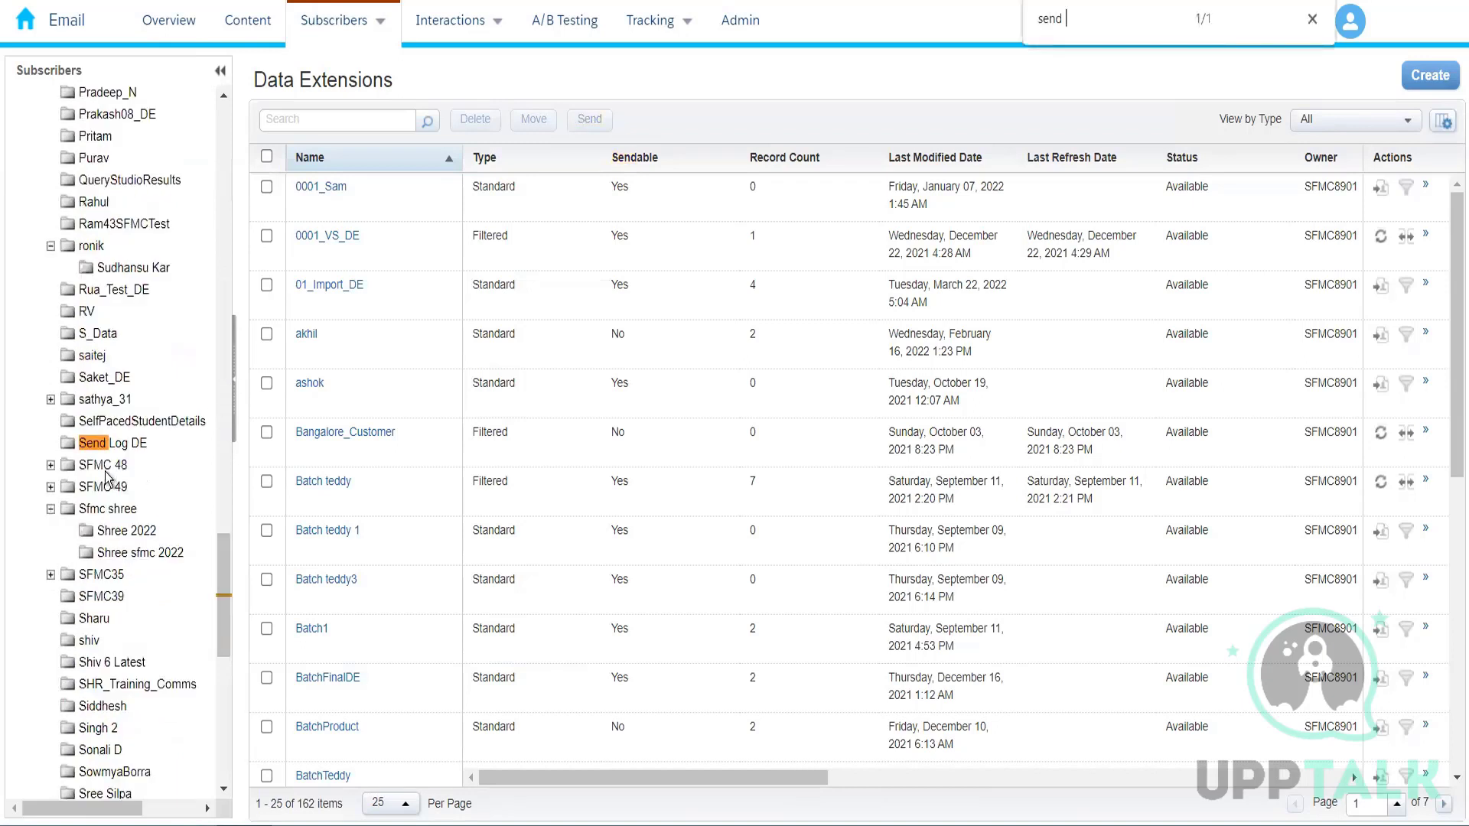
{"action": "left_click", "coordinate": [109, 442]}
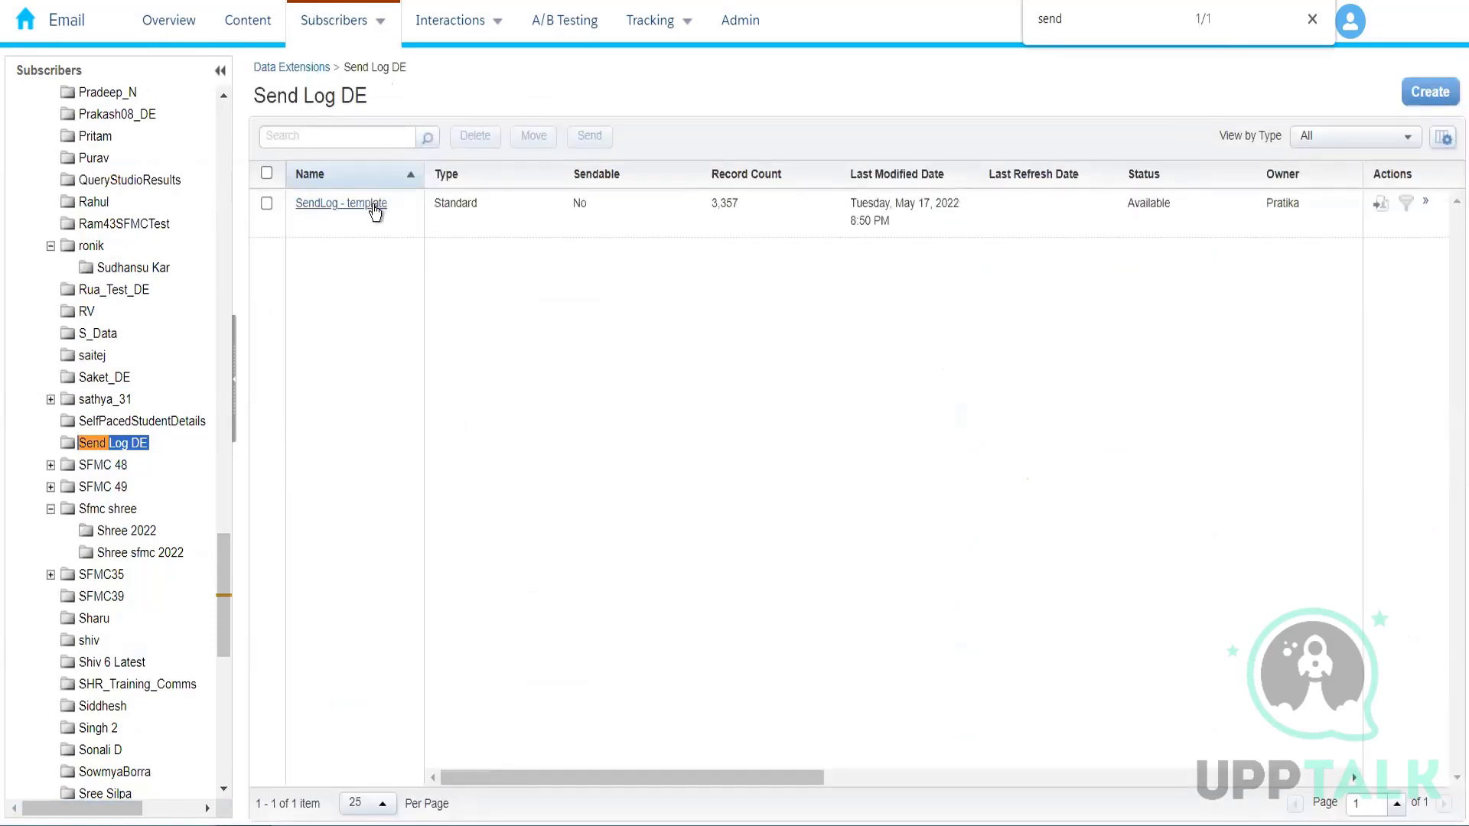
{"action": "left_click", "coordinate": [375, 208]}
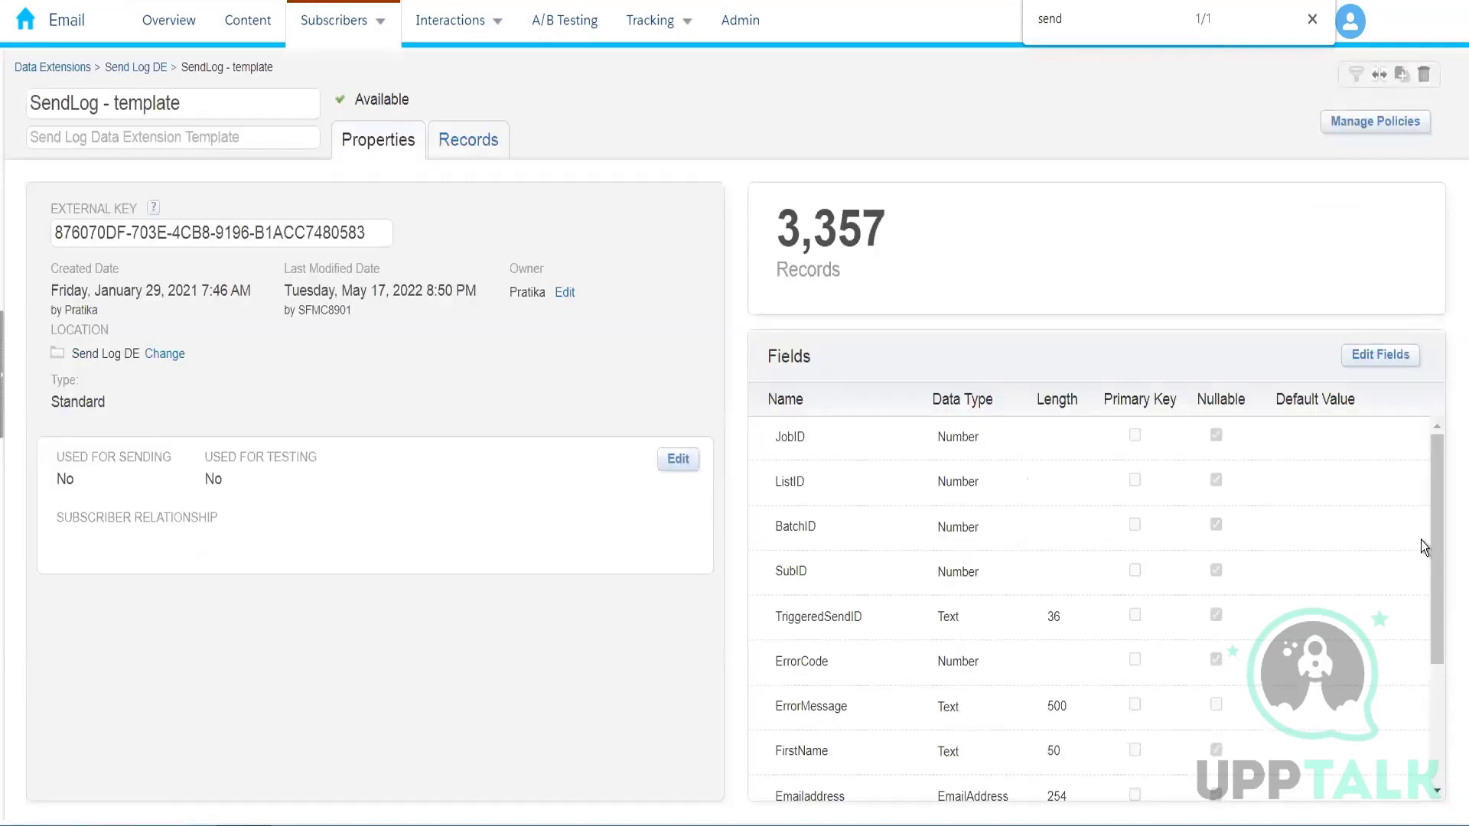
- Review the fields of SendLog - template and highlight the default fields from JobID to ErrorCode
{"action": "scroll", "coordinate": [1426, 704], "scroll_direction": "down", "scroll_amount": 3}
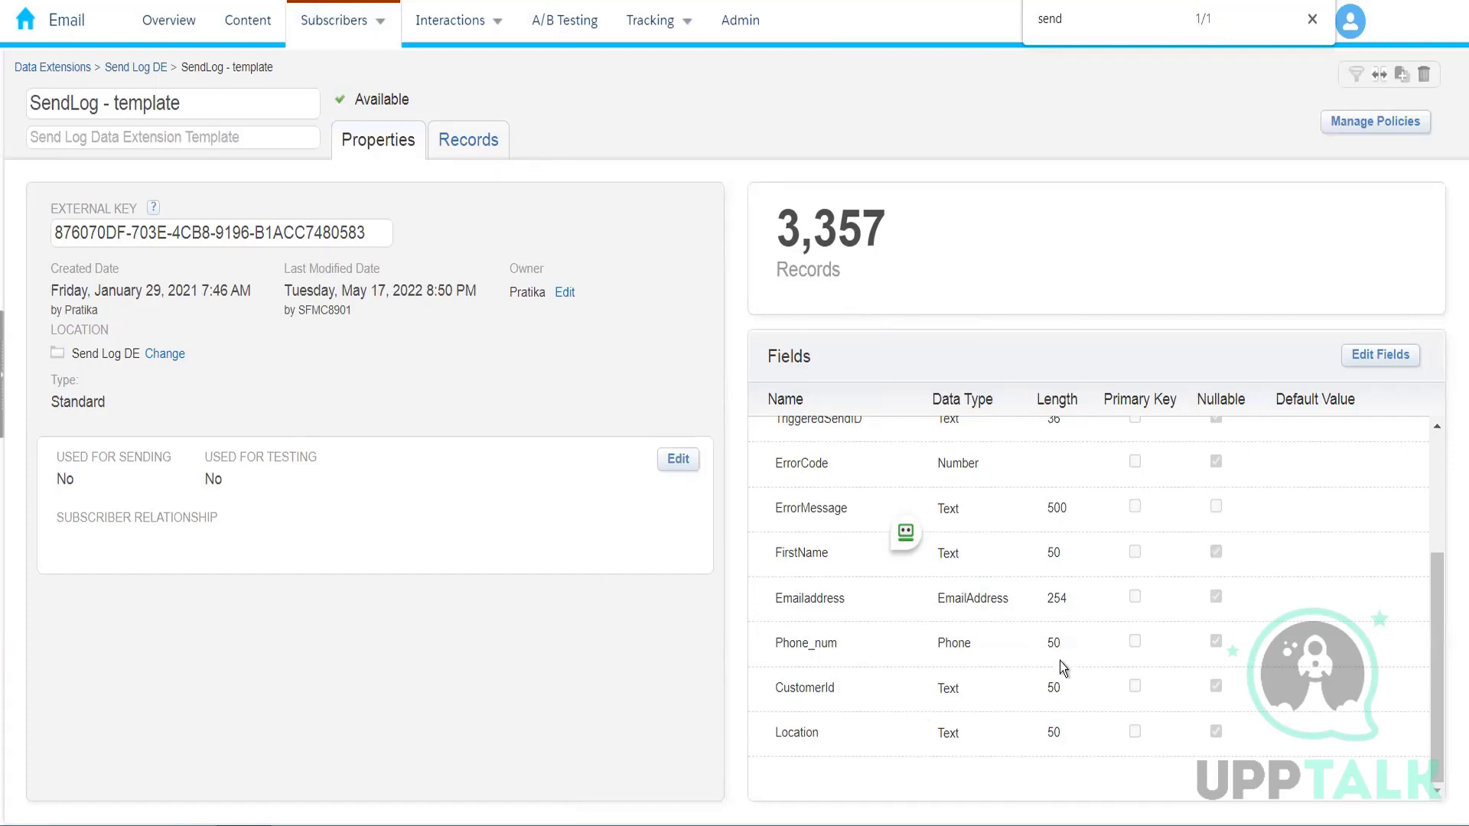
{"action": "left_click_drag", "start_coordinate": [1434, 654], "coordinate": [1430, 504]}
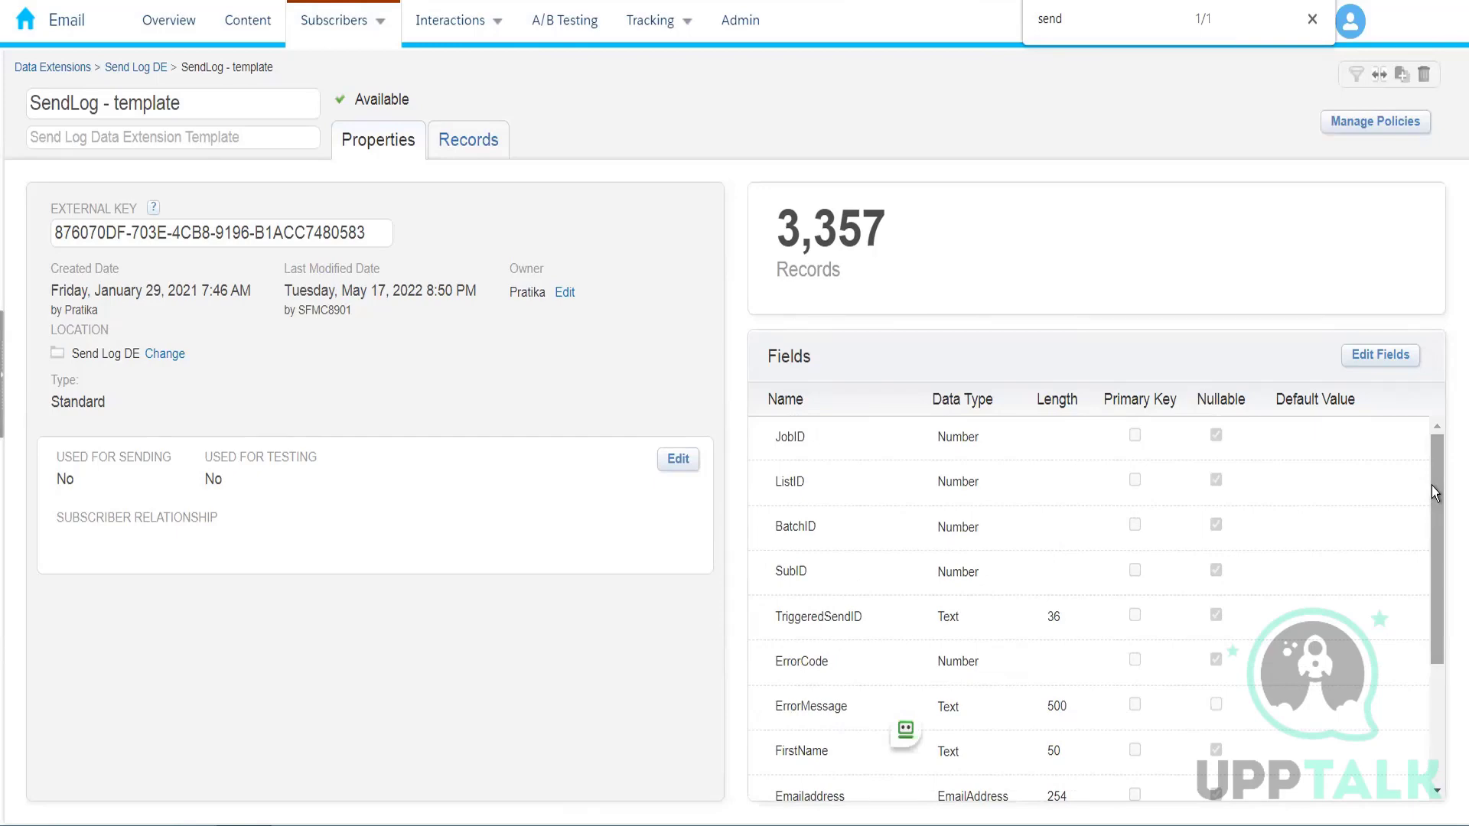
{"action": "left_click_drag", "start_coordinate": [1432, 485], "coordinate": [1442, 354]}
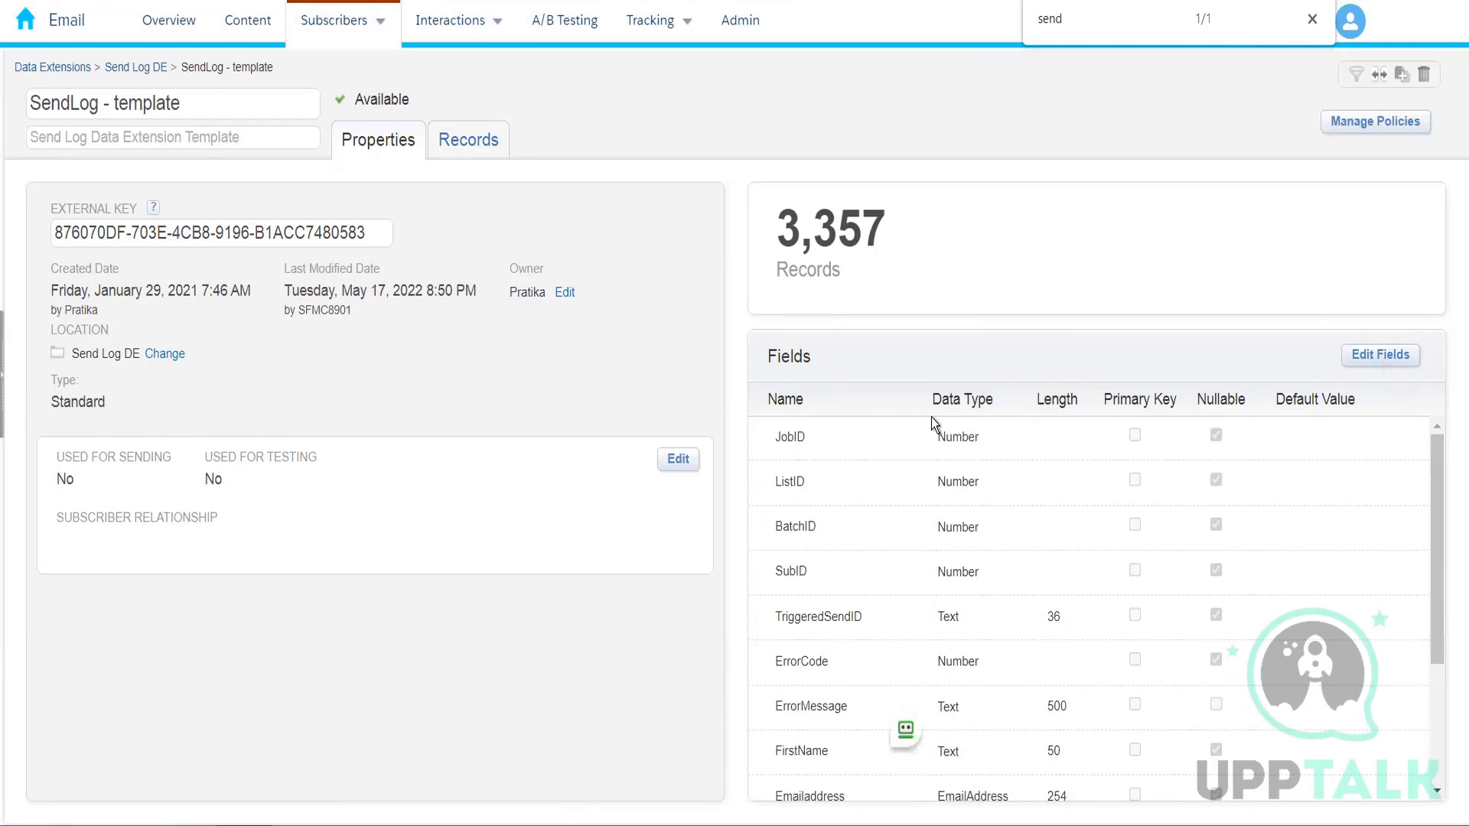
{"action": "left_click_drag", "start_coordinate": [775, 438], "coordinate": [861, 668]}
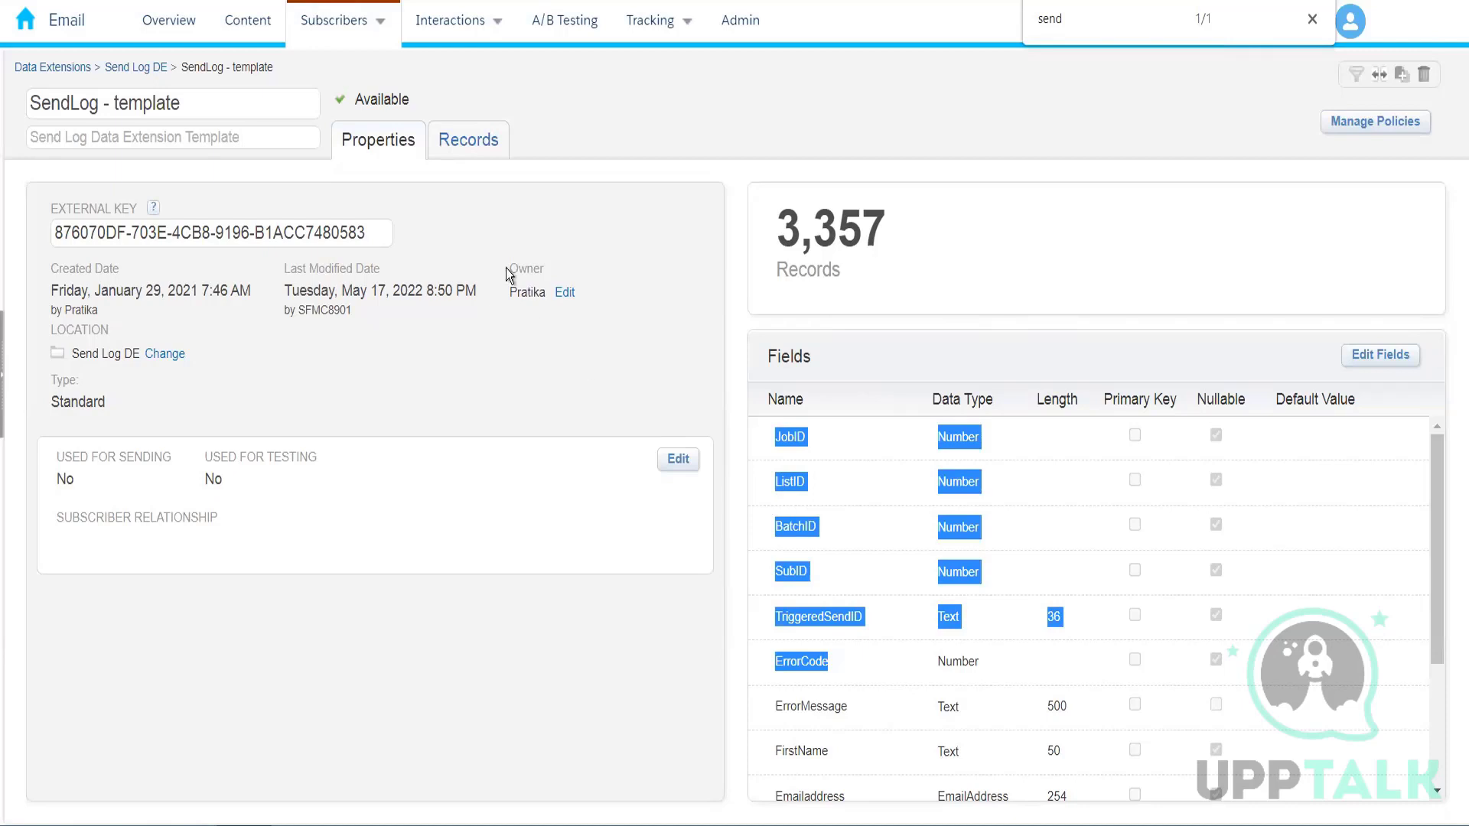
- View the records of SendLog - template, duplicate the browser tab and highlight "200 records" in the display-limit note
{"action": "left_click", "coordinate": [450, 147]}
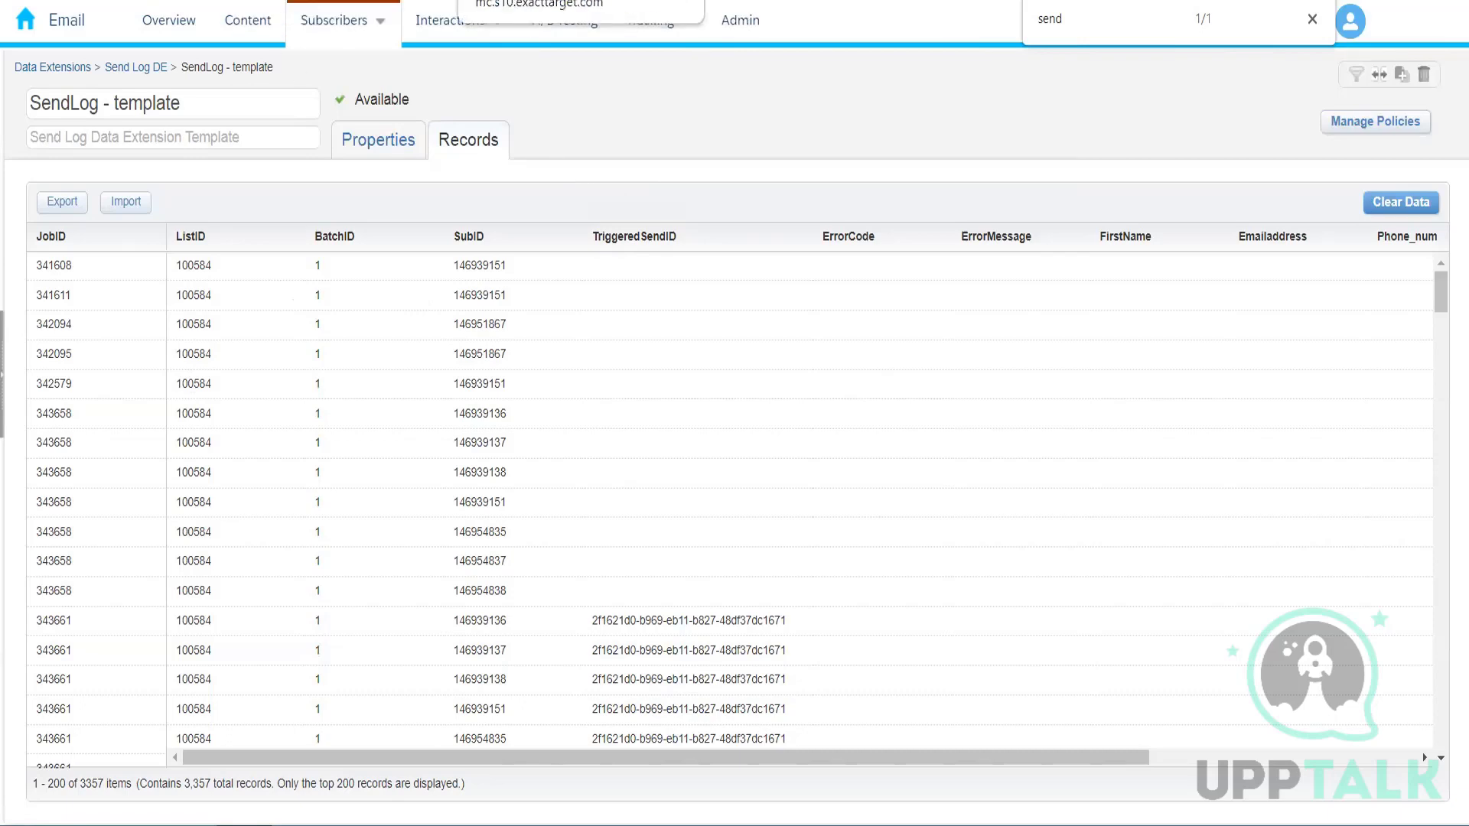
{"action": "right_click", "coordinate": [587, 1]}
{"action": "left_click", "coordinate": [663, 83]}
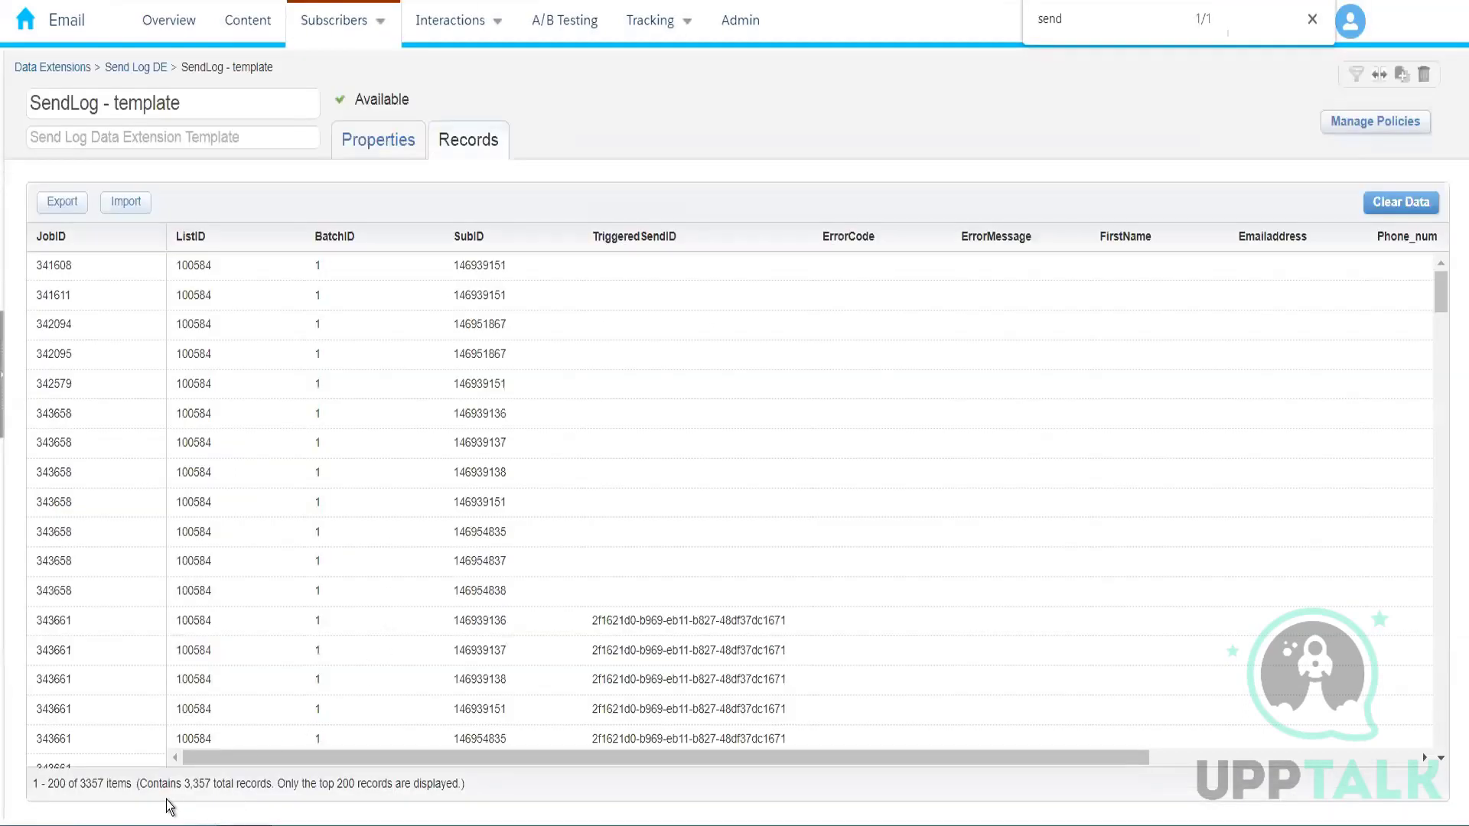
{"action": "left_click_drag", "start_coordinate": [339, 786], "coordinate": [393, 786]}
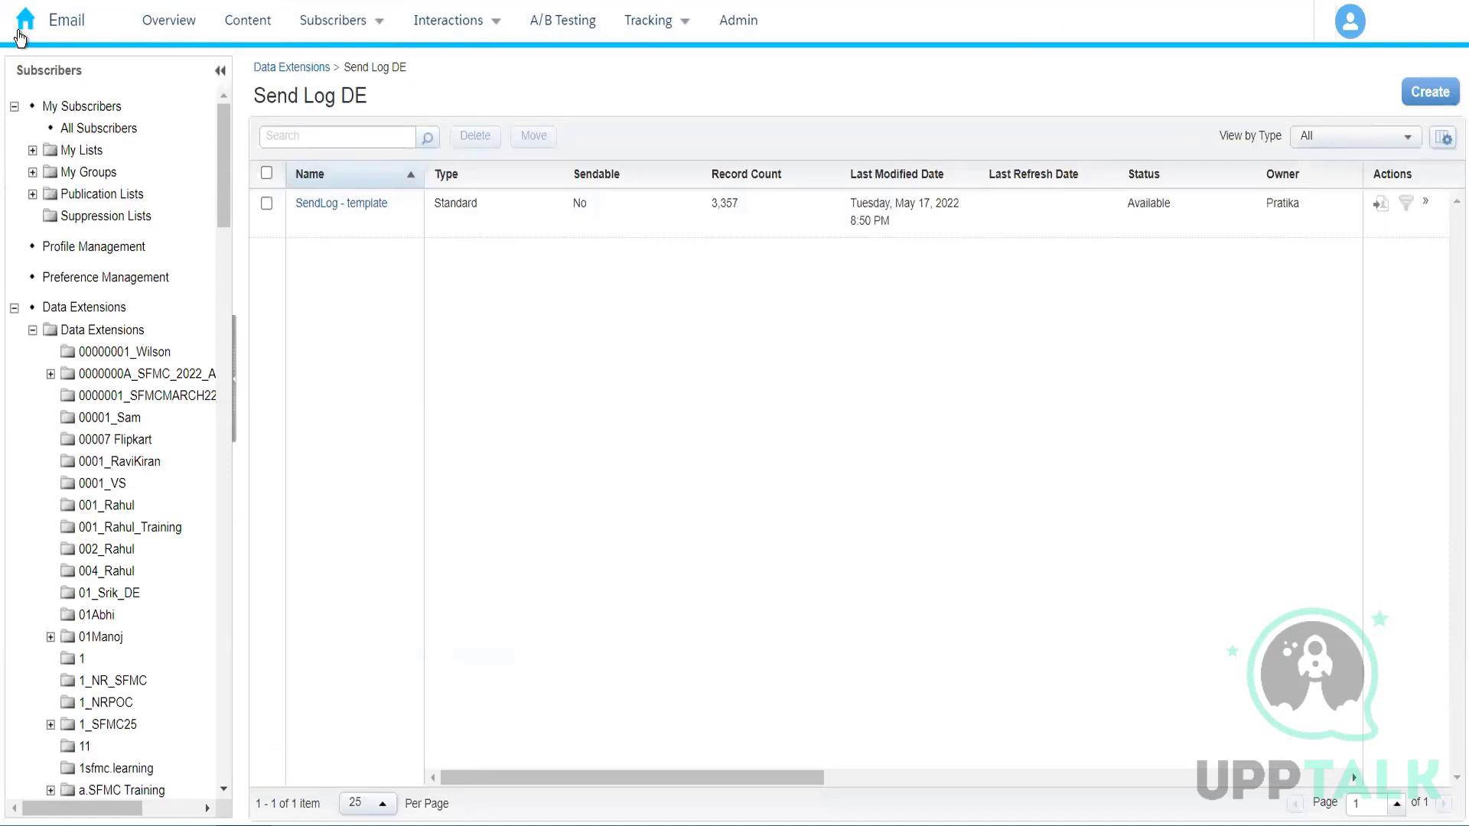
- Open Contact Builder from Audience Builder in the duplicated browser tab and switch to it once it loads
{"action": "mouse_move", "coordinate": [19, 38]}
{"action": "mouse_move", "coordinate": [783, 123]}
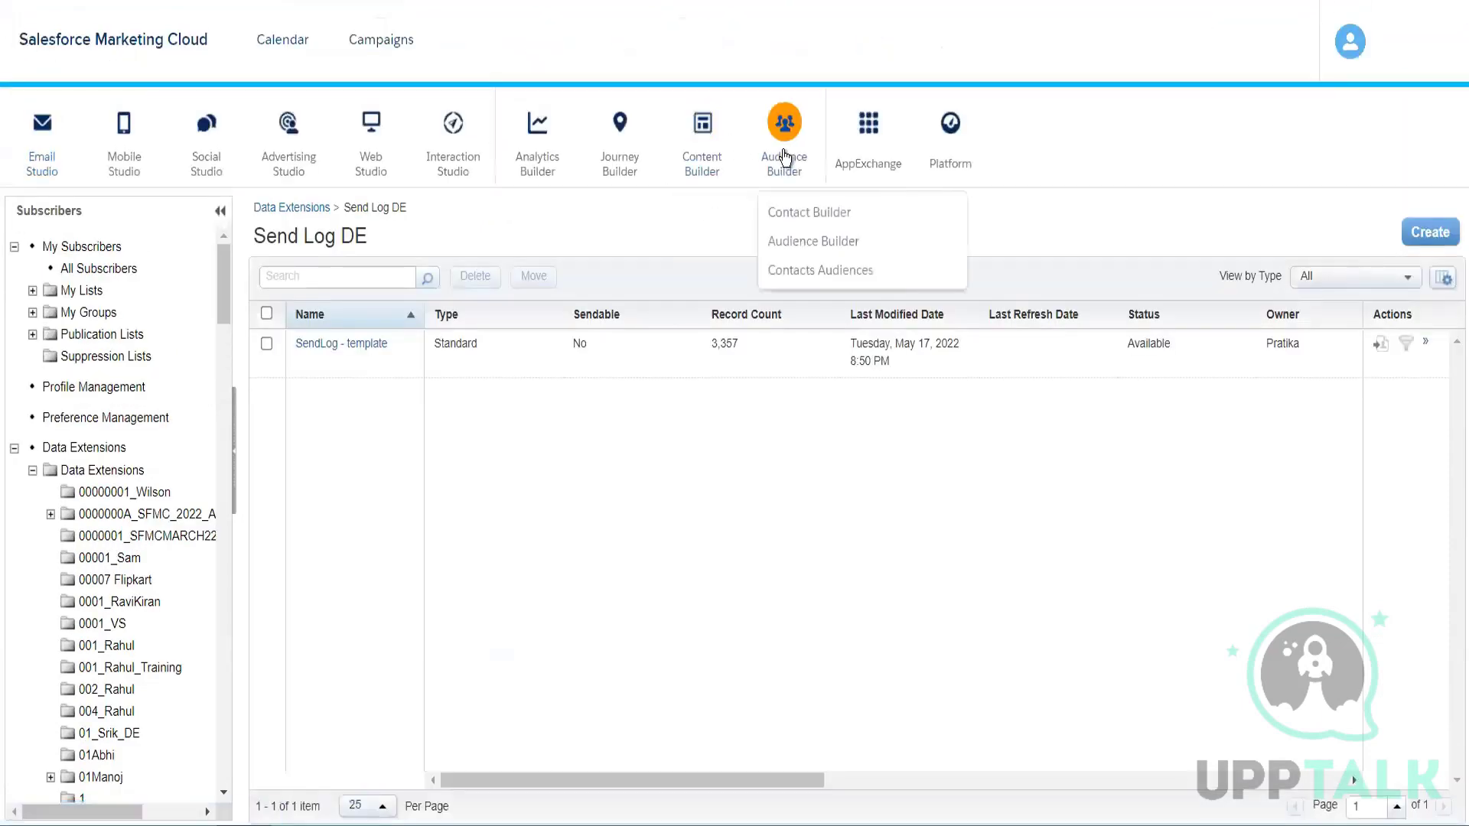
{"action": "left_click", "coordinate": [786, 222]}
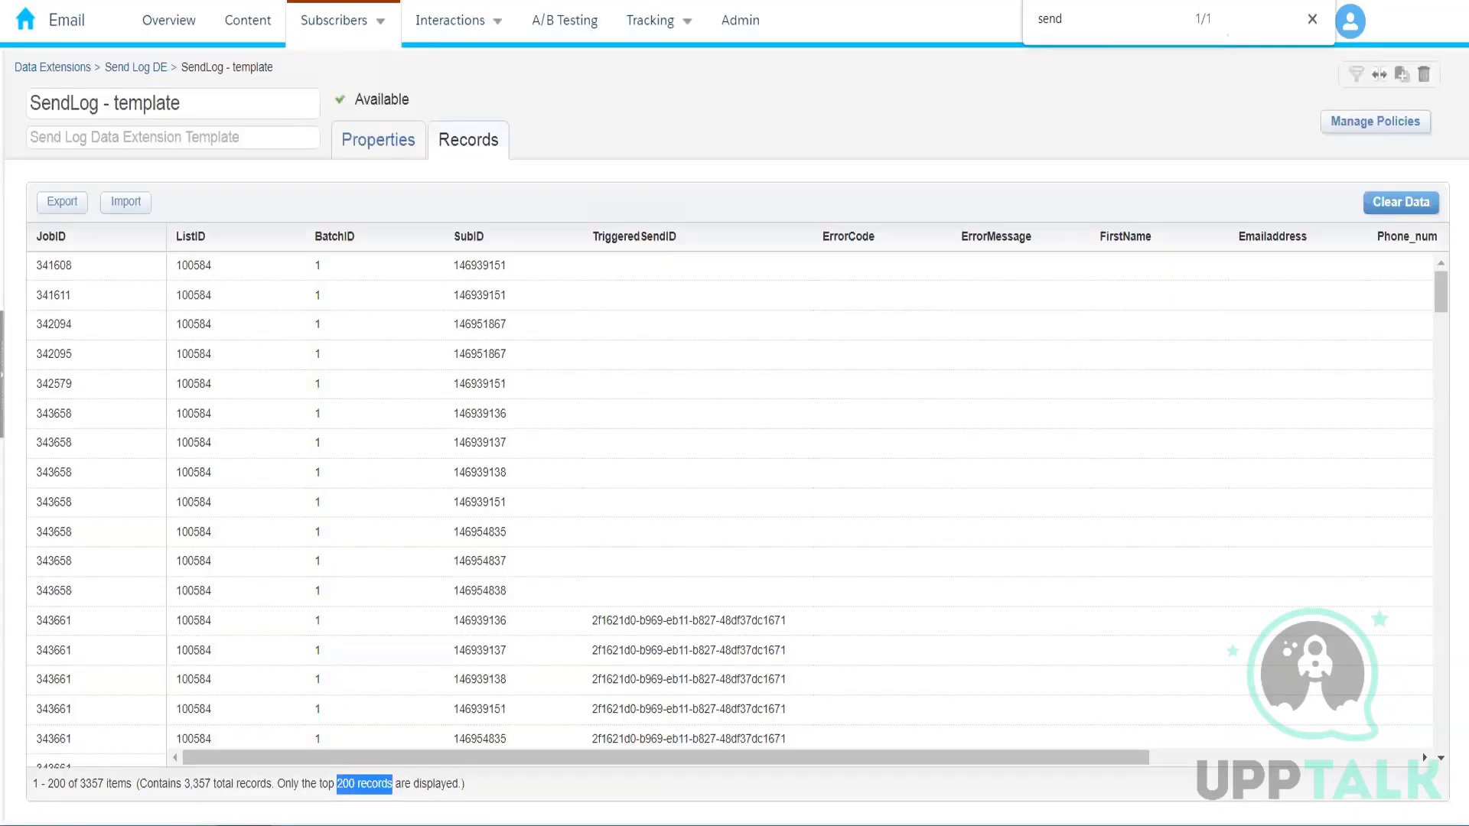
{"action": "key", "text": "ctrl+Tab"}
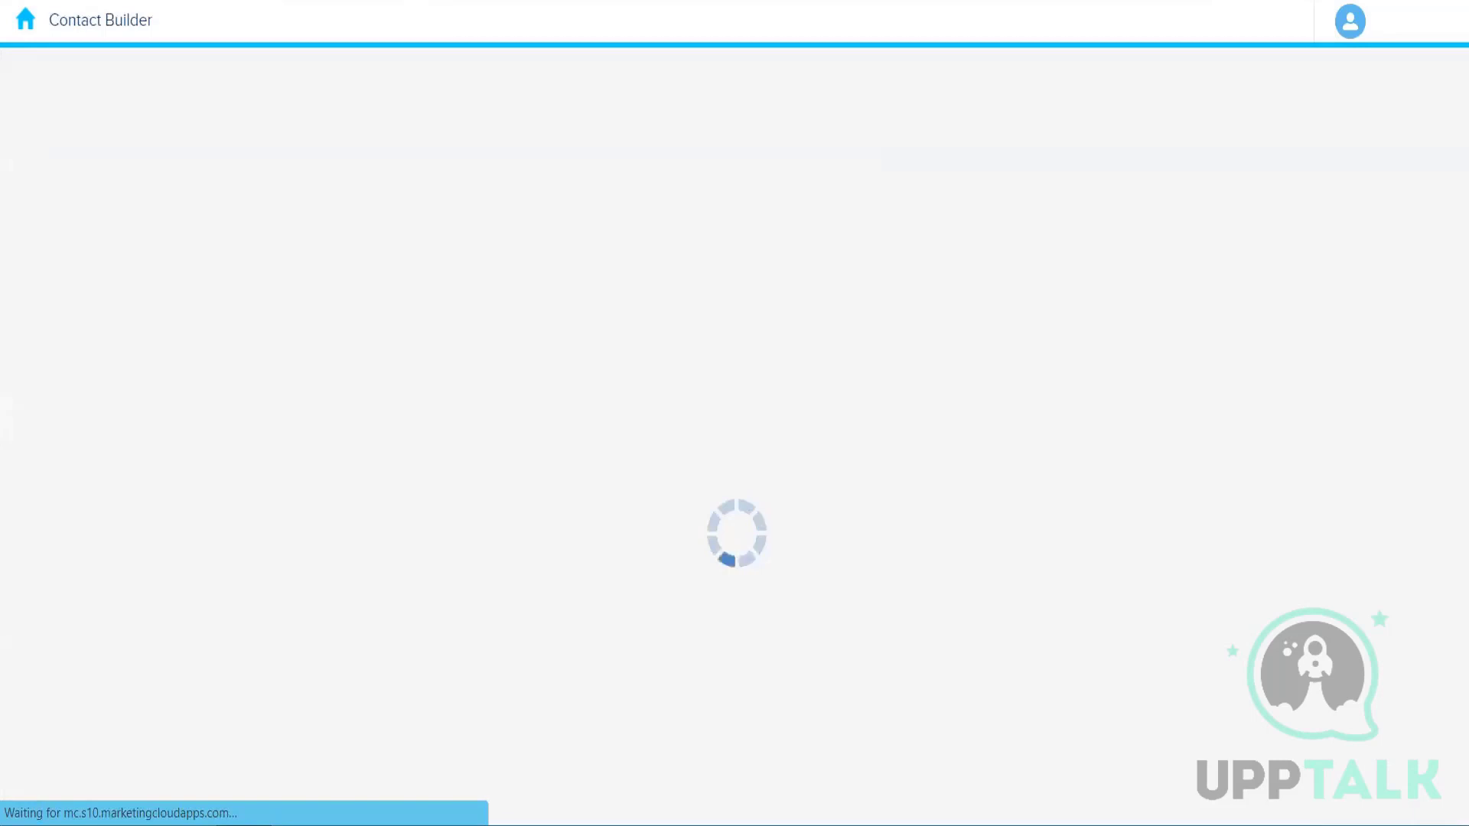
{"action": "key", "text": "ctrl+shift+Tab"}
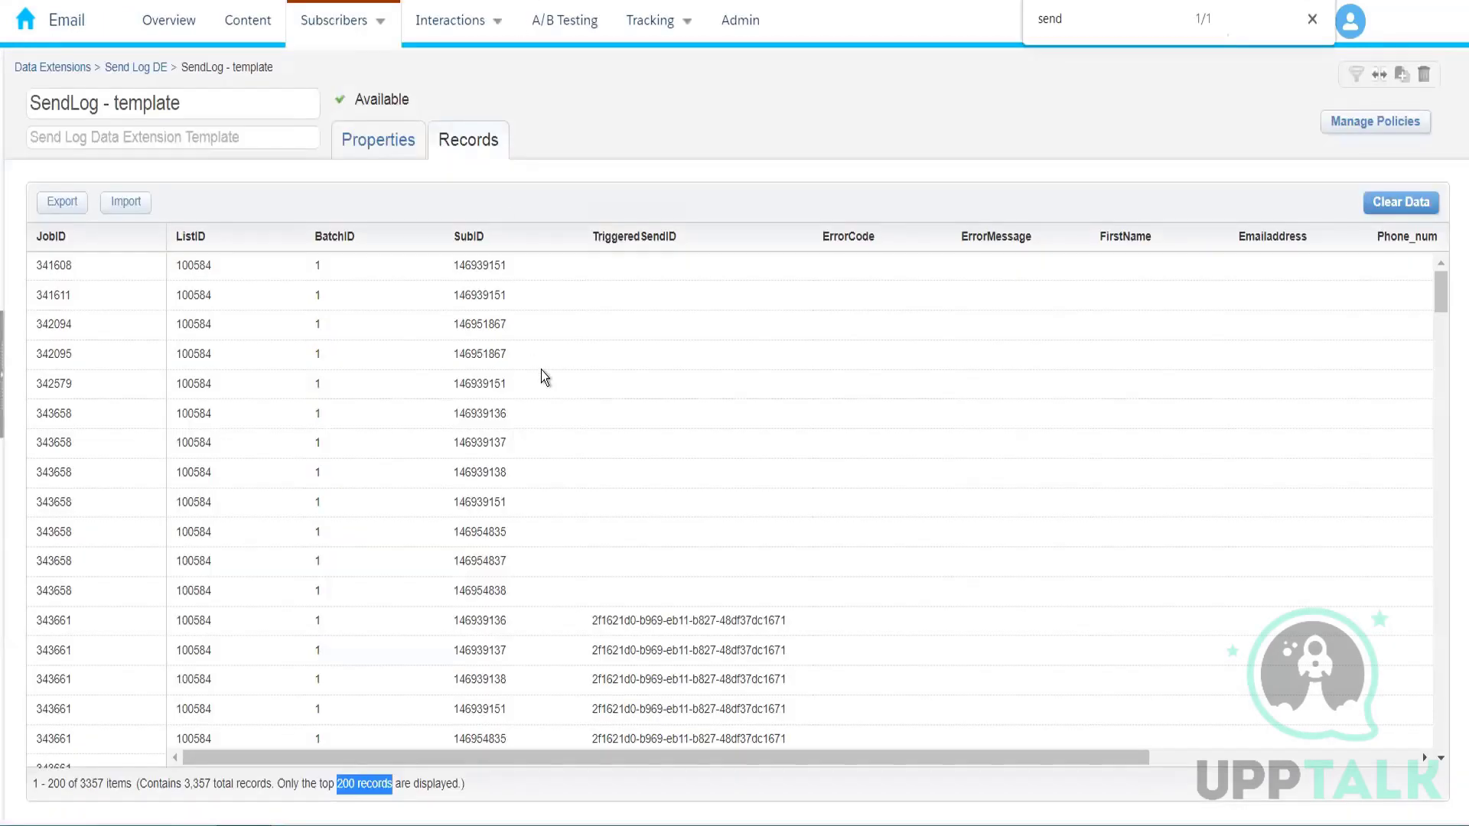
{"action": "key", "text": "ctrl+Tab"}
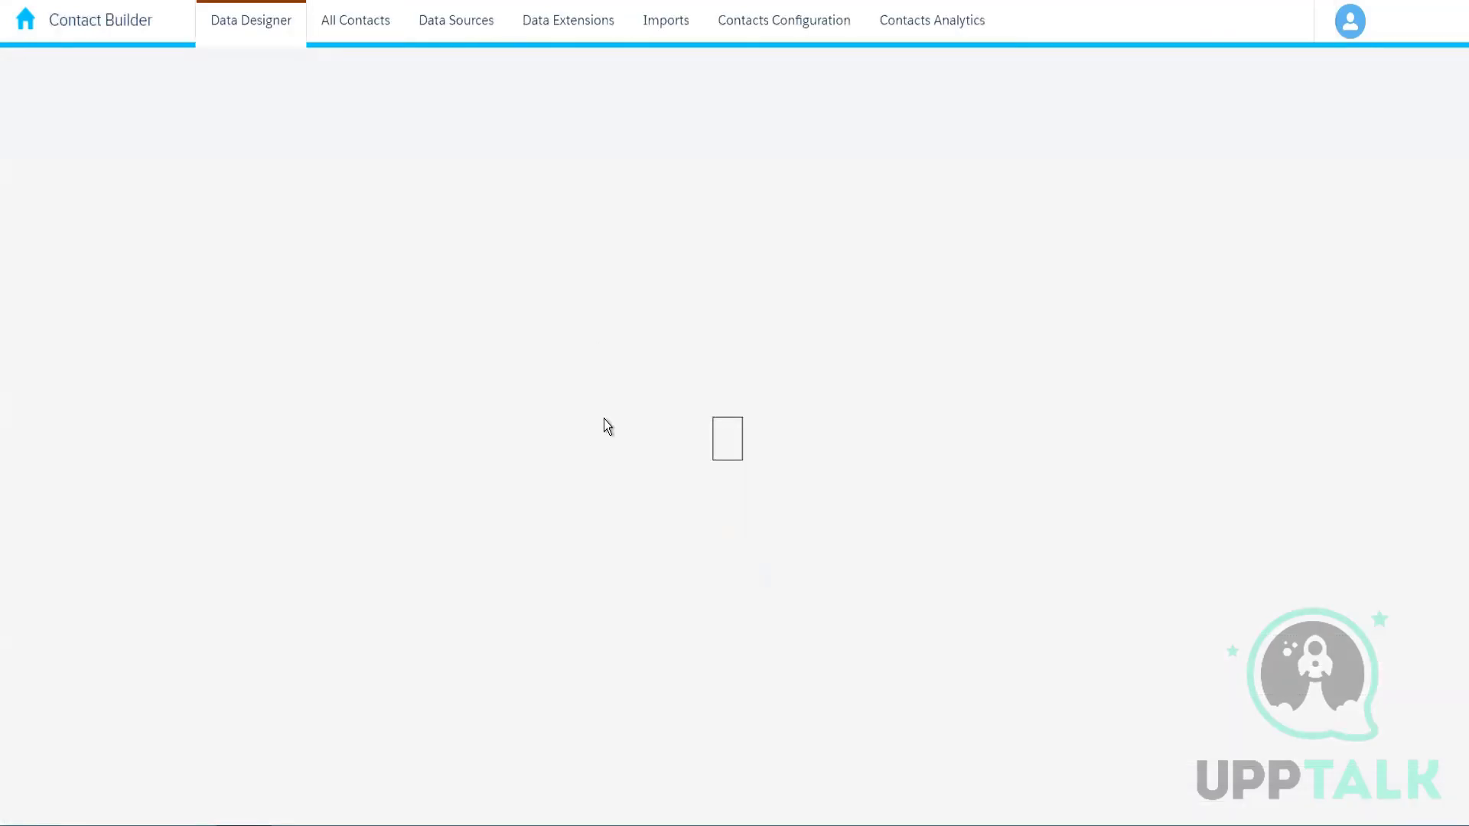
- Find the Send Log DE folder in Contact Builder's data extensions and view the records of its SendLog - template data extension
{"action": "left_click", "coordinate": [531, 29]}
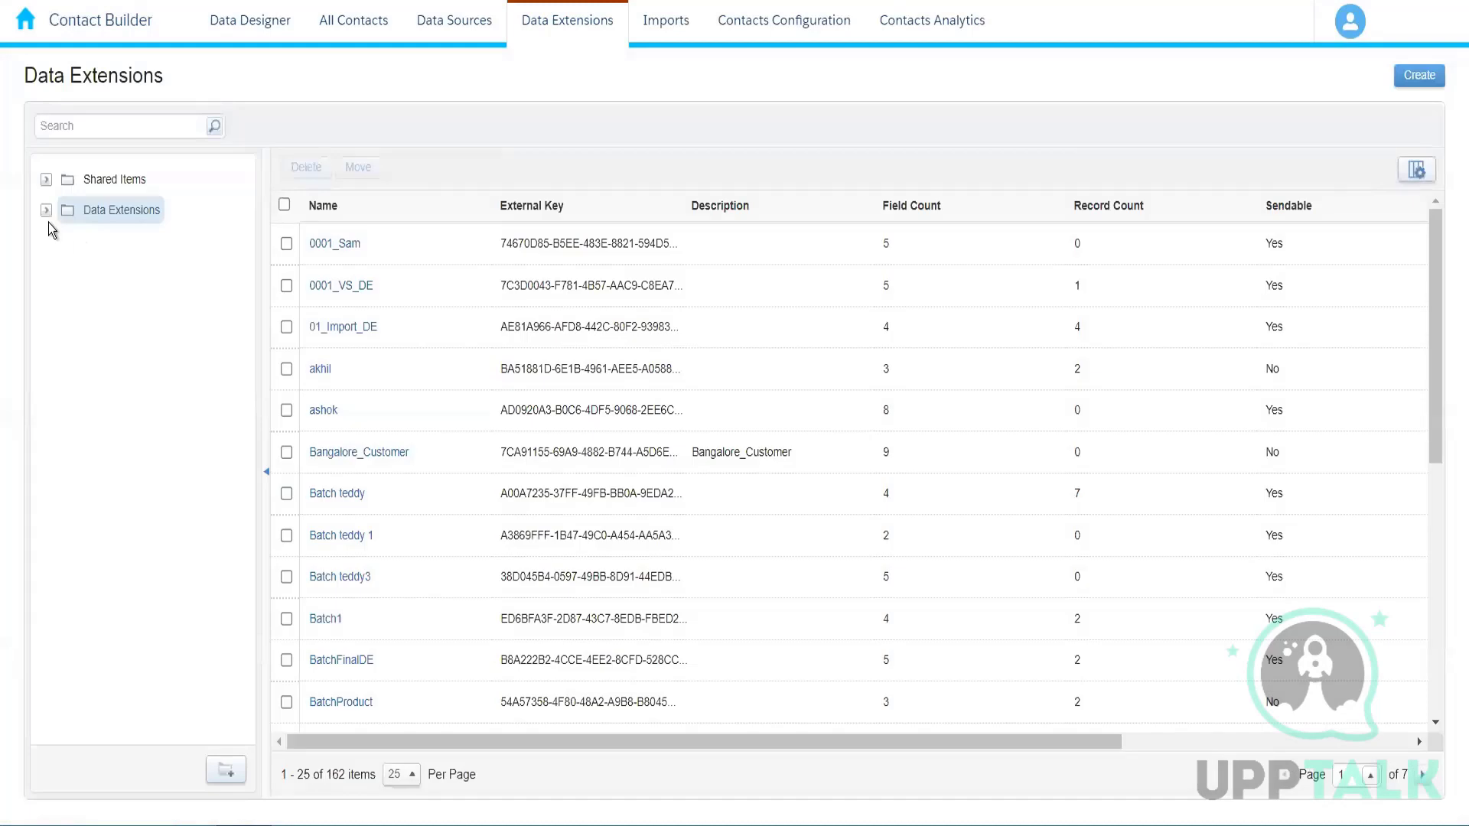
{"action": "left_click", "coordinate": [45, 212]}
{"action": "key", "text": "ctrl+f"}
{"action": "key", "text": "Right"}
{"action": "type", "text": "log"}
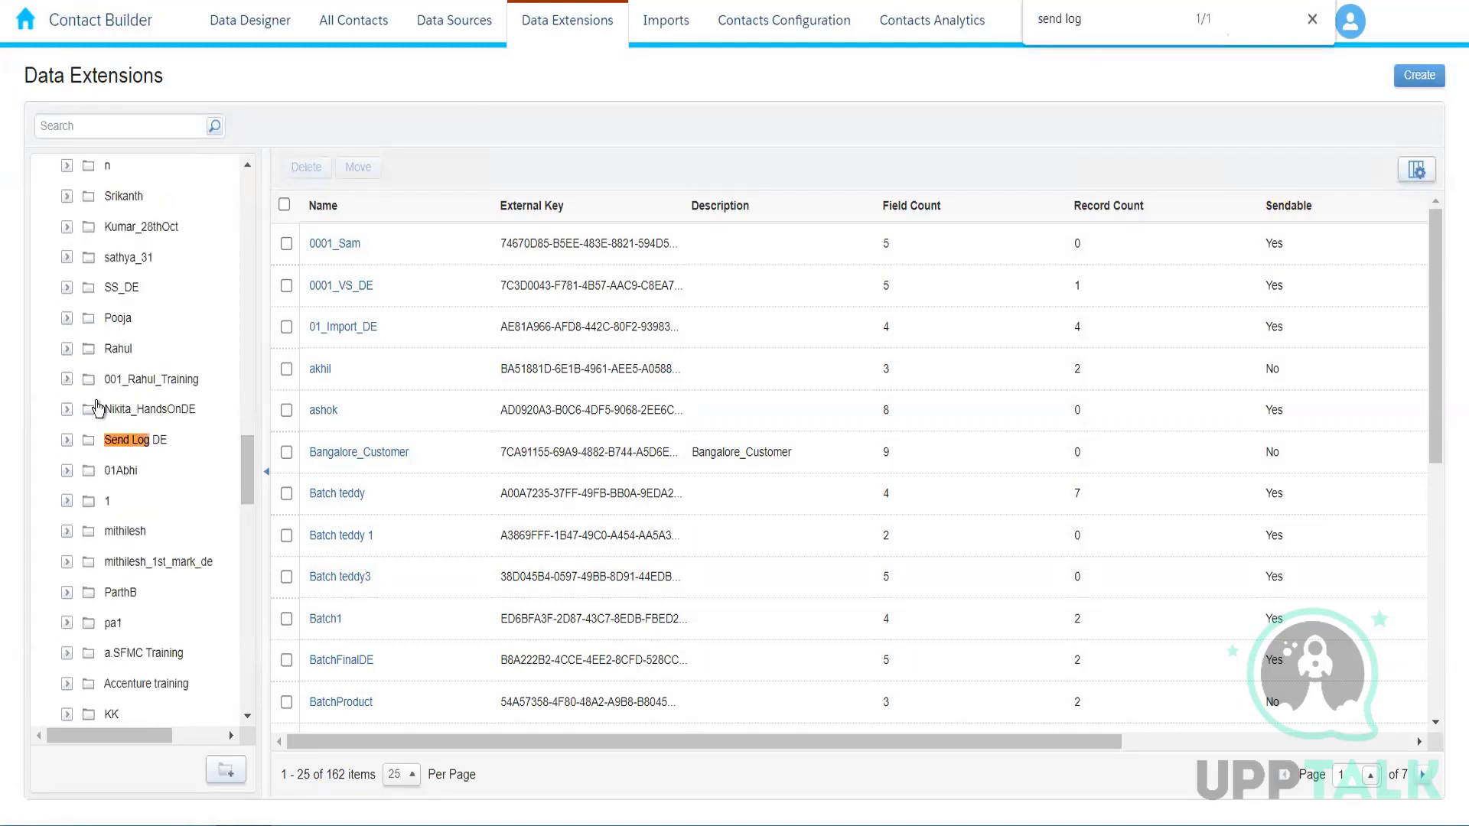
{"action": "left_click", "coordinate": [124, 440]}
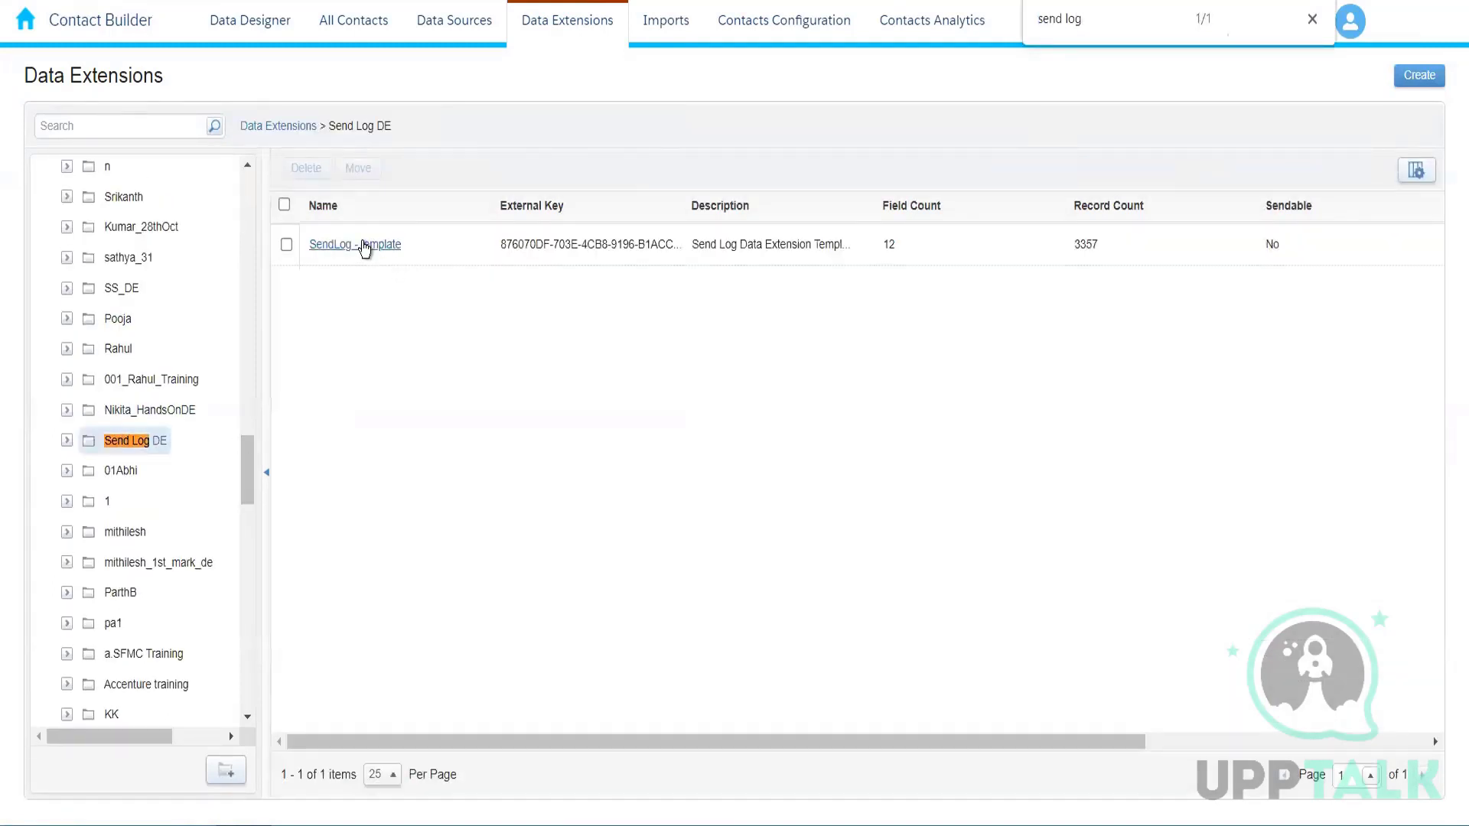
{"action": "left_click", "coordinate": [364, 245]}
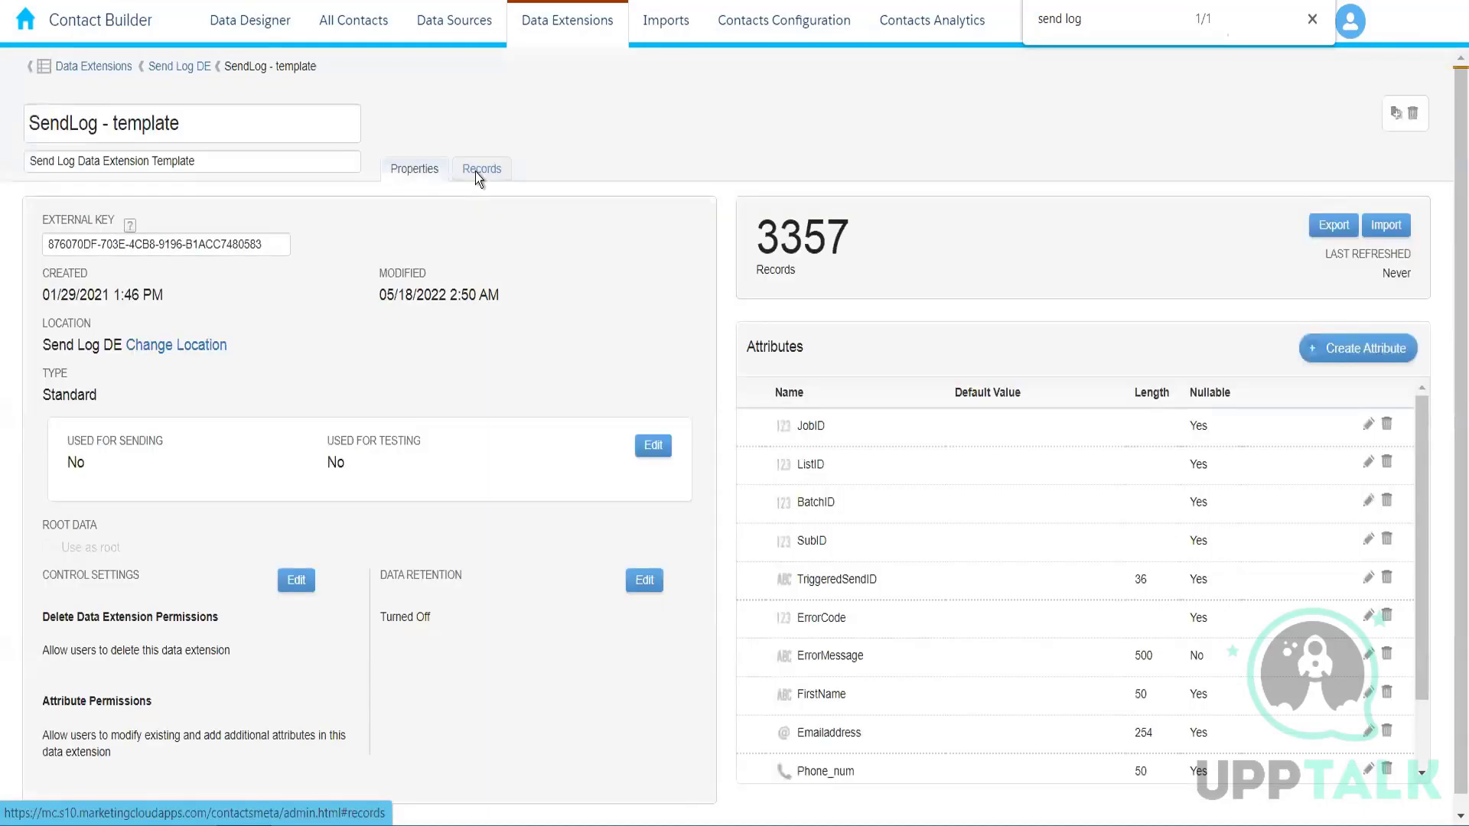
{"action": "left_click", "coordinate": [478, 172]}
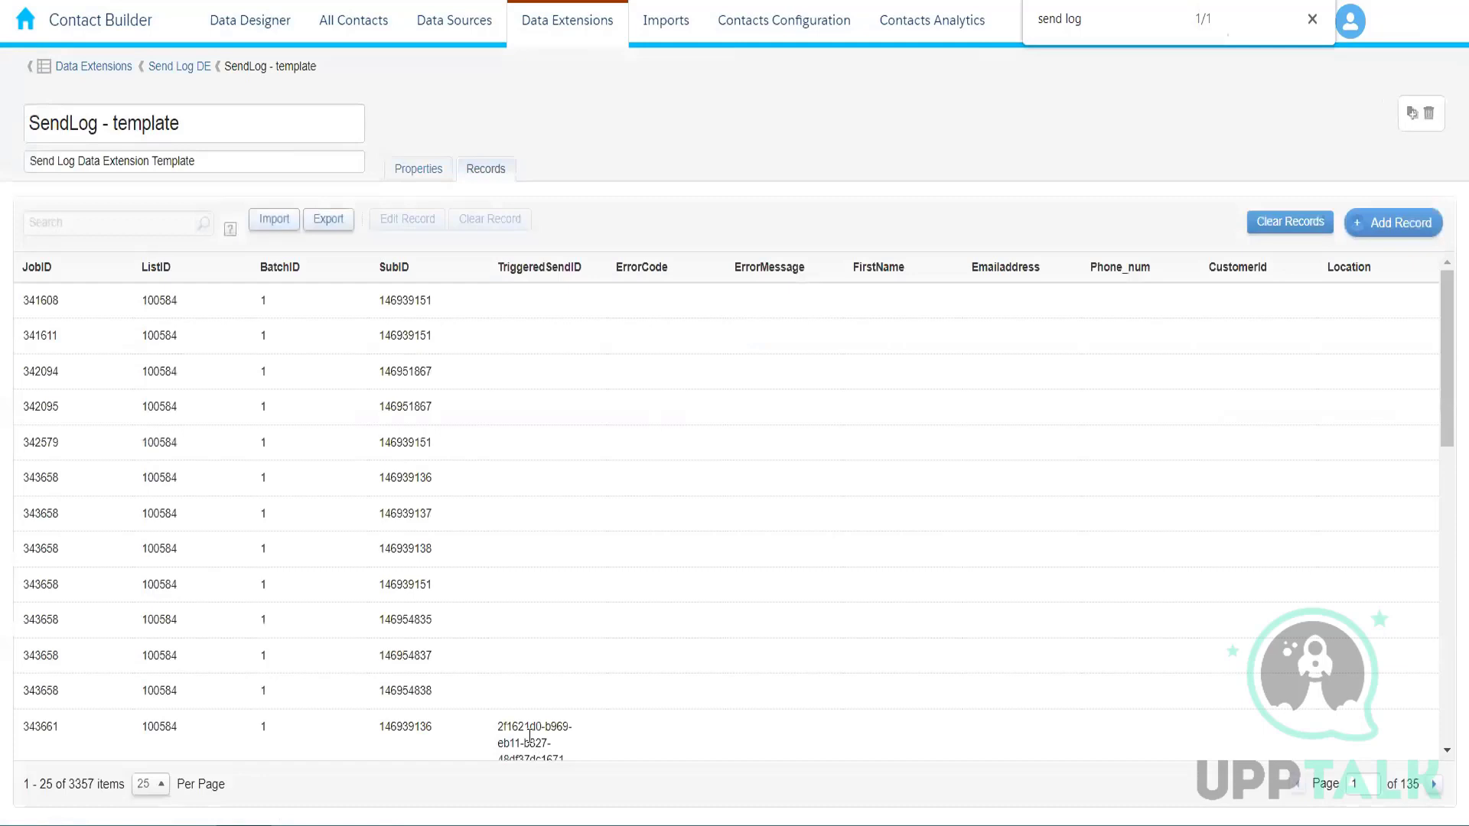
- Go to page 36 of the SendLog - template records in Contact Builder and look through the entries
{"action": "left_click_drag", "start_coordinate": [1368, 785], "coordinate": [1305, 784]}
{"action": "type", "text": "36"}
{"action": "key", "text": "Return"}
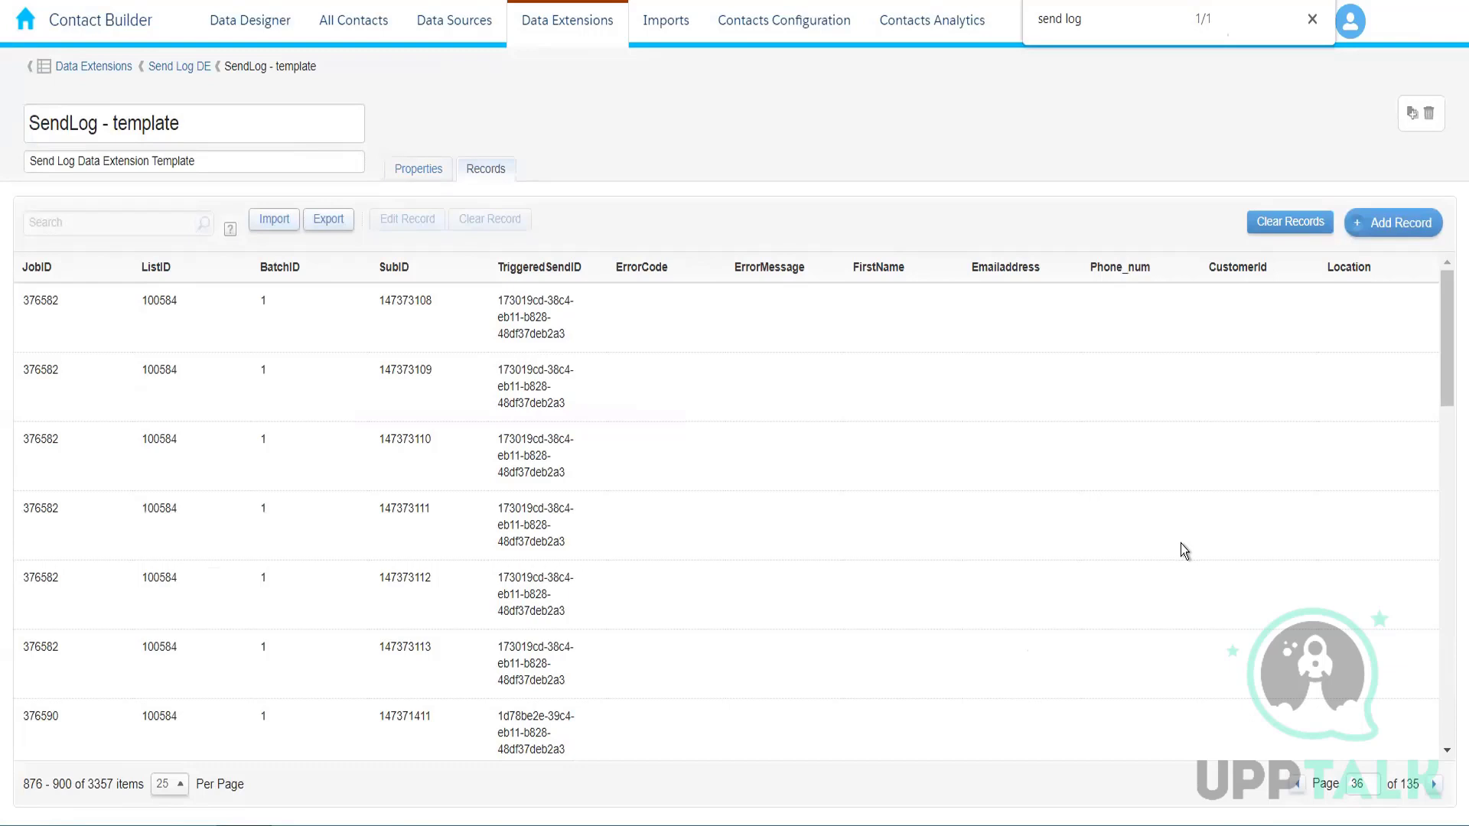
{"action": "left_click_drag", "start_coordinate": [1445, 354], "coordinate": [1422, 242]}
{"action": "left_click_drag", "start_coordinate": [1450, 394], "coordinate": [1450, 247]}
- Go to page 35 of the SendLog - template records and look through the logged sends
{"action": "left_click", "coordinate": [1369, 794]}
{"action": "key", "text": "BackSpace"}
{"action": "key", "text": "Return"}
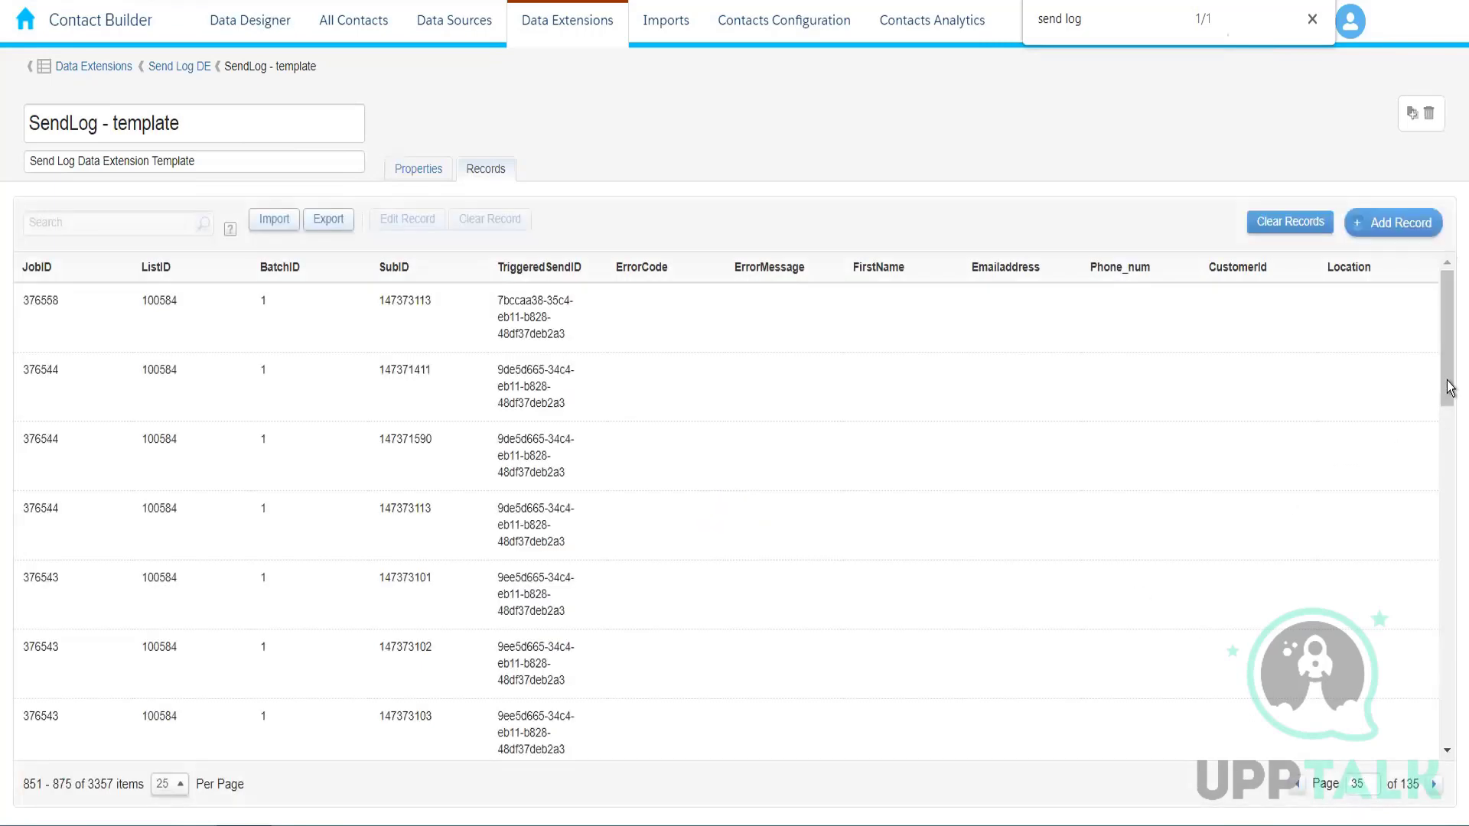
{"action": "scroll", "coordinate": [1450, 393], "scroll_direction": "down", "scroll_amount": 15}
{"action": "scroll", "coordinate": [1451, 393], "scroll_direction": "up", "scroll_amount": 15}
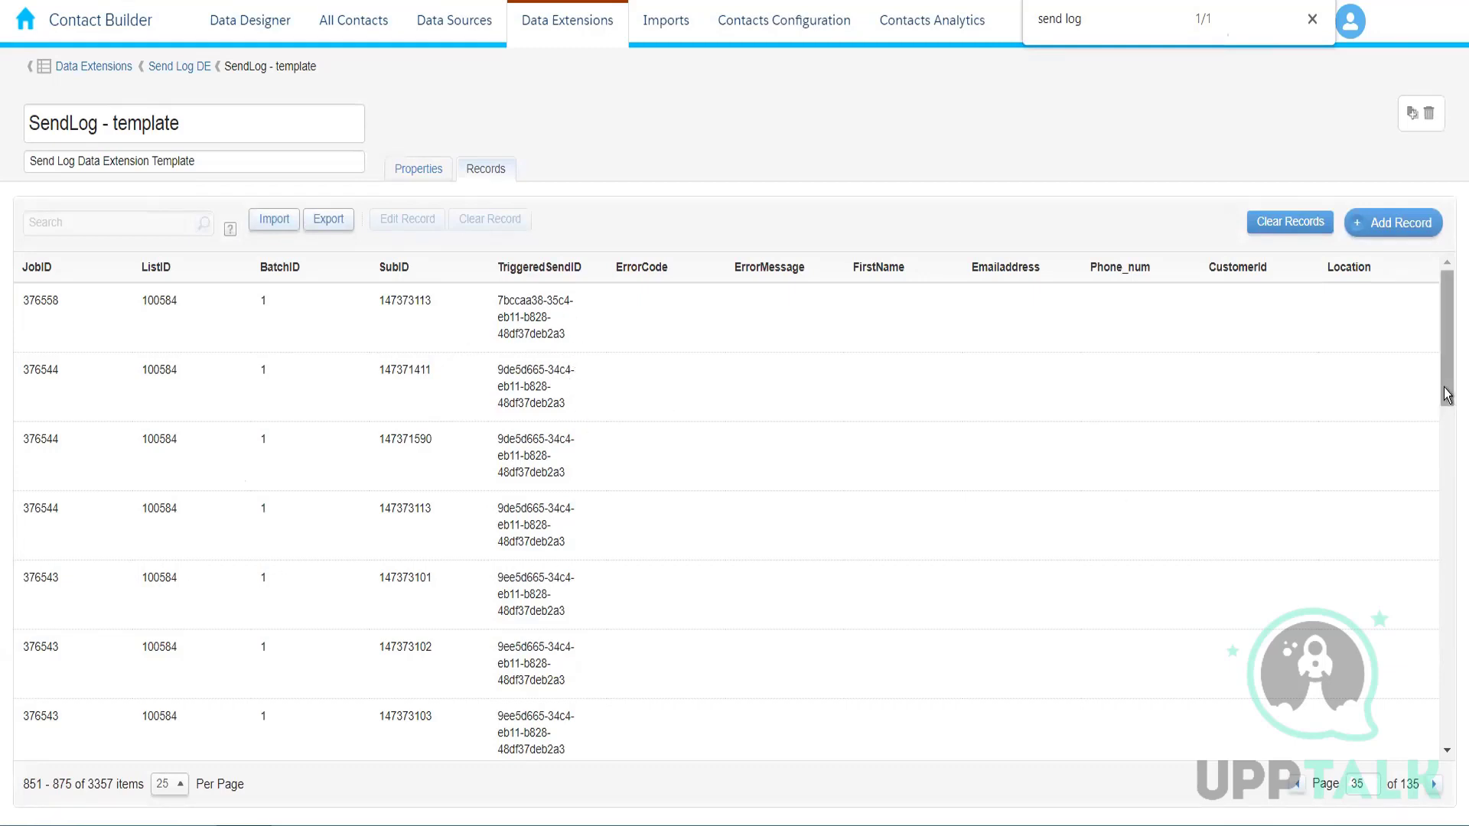
{"action": "left_click_drag", "start_coordinate": [1447, 394], "coordinate": [1447, 307]}
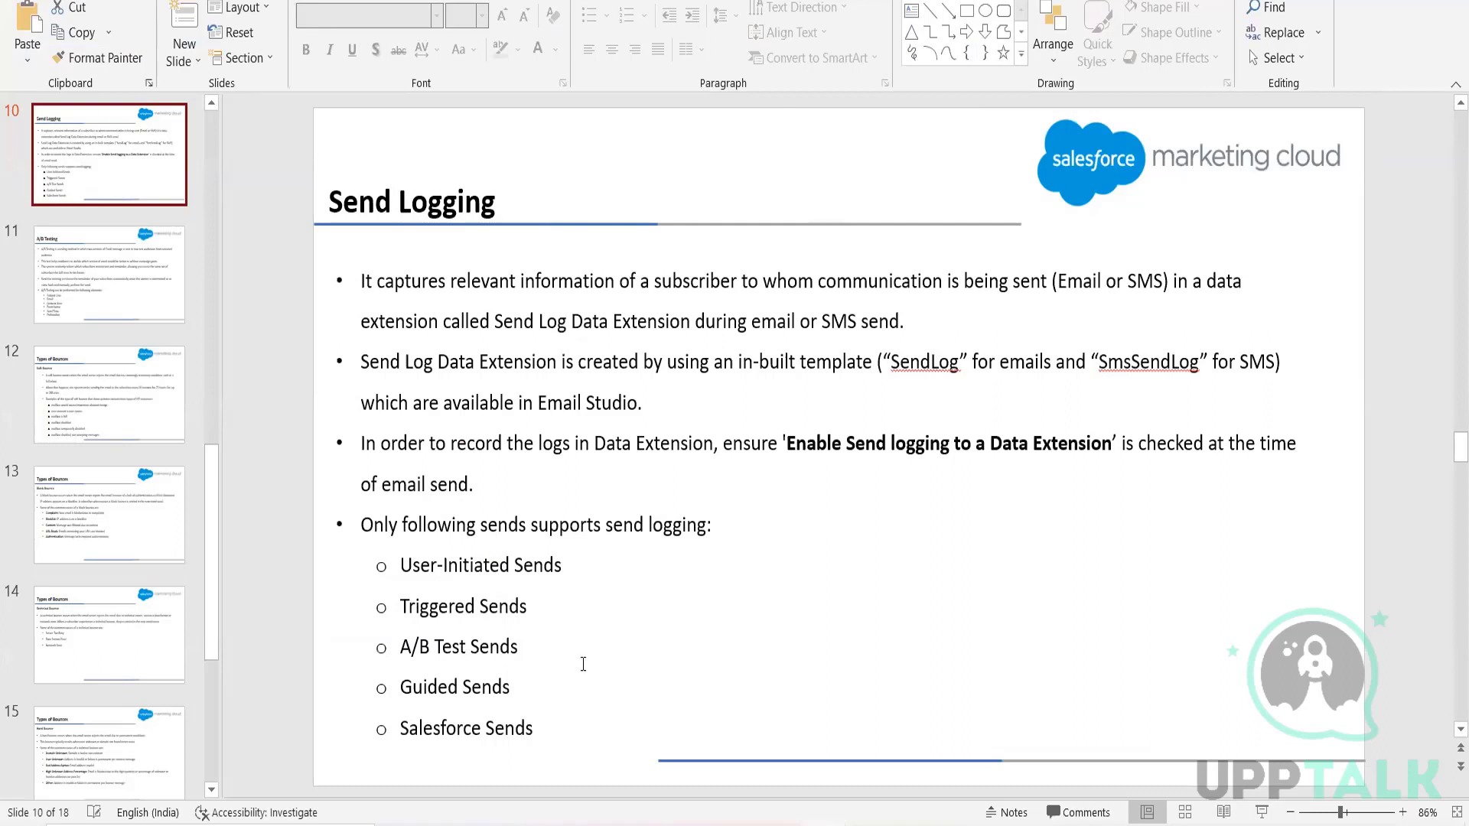
- Switch from the Send Logging slide to the browser and show the properties of SendLog - template in Contact Builder
{"action": "left_click", "coordinate": [457, 604]}
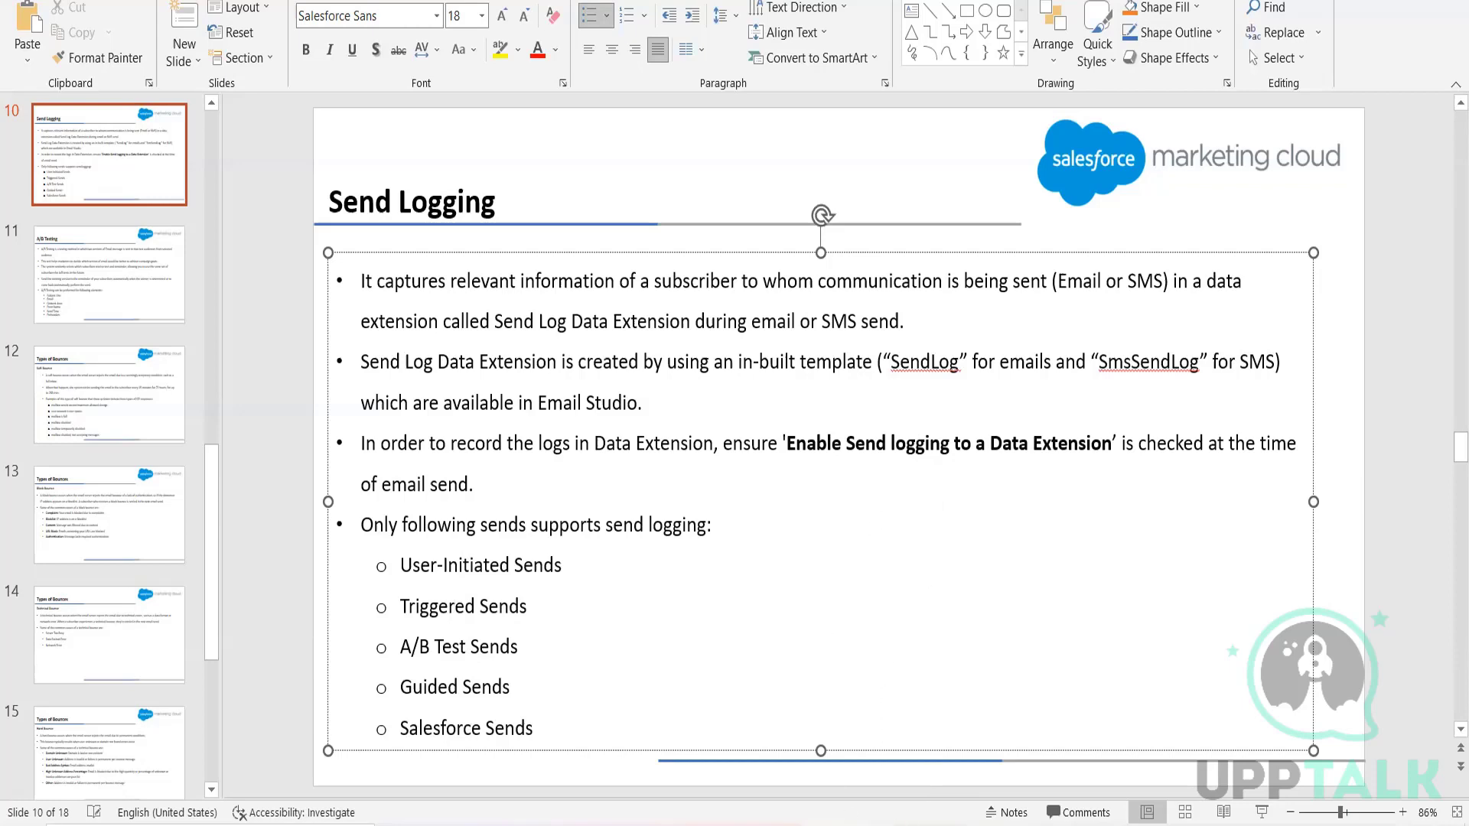
{"action": "mouse_move", "coordinate": [878, 824]}
{"action": "left_click", "coordinate": [881, 681]}
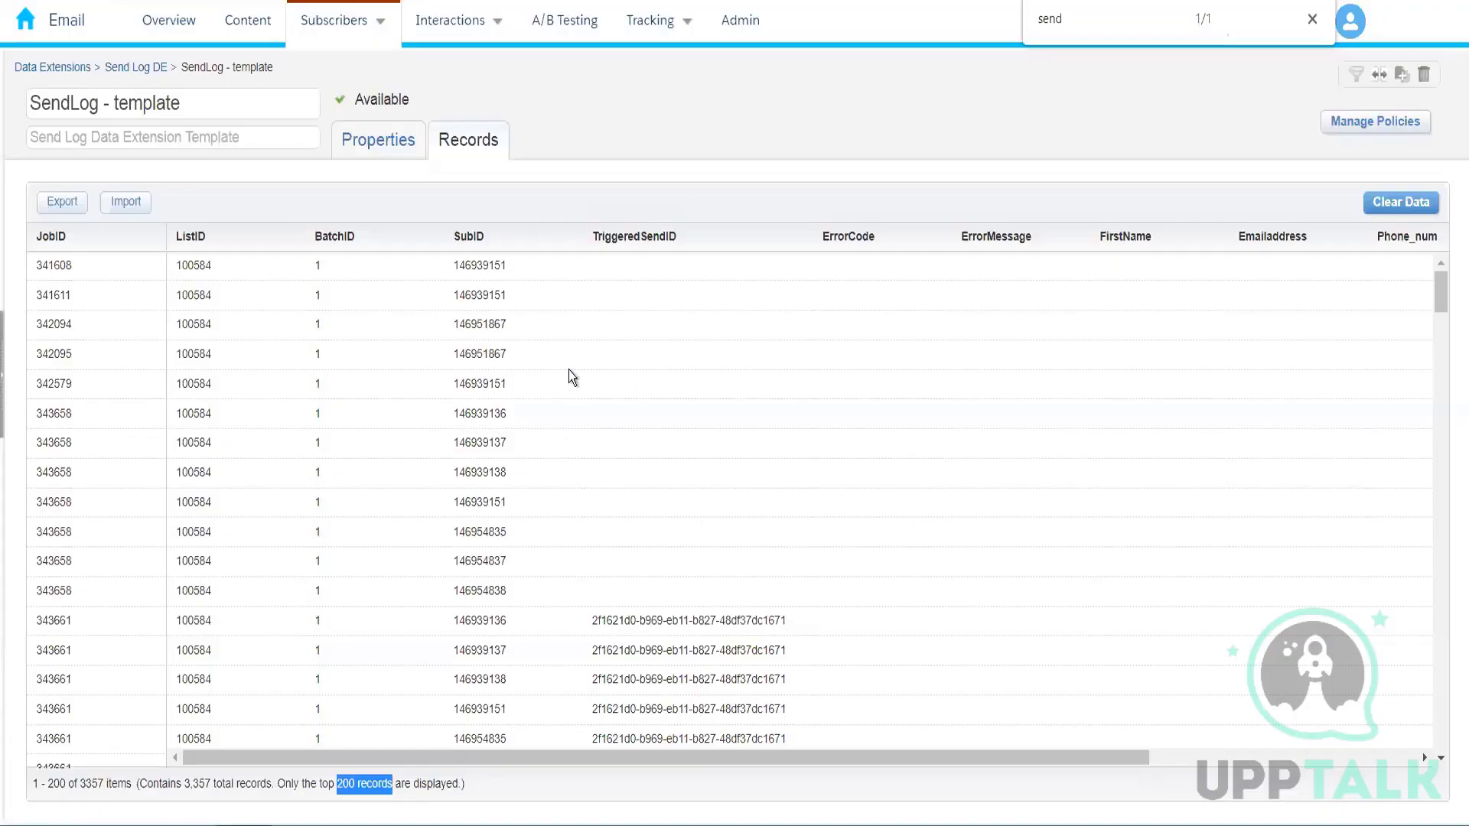
{"action": "left_click", "coordinate": [238, 28]}
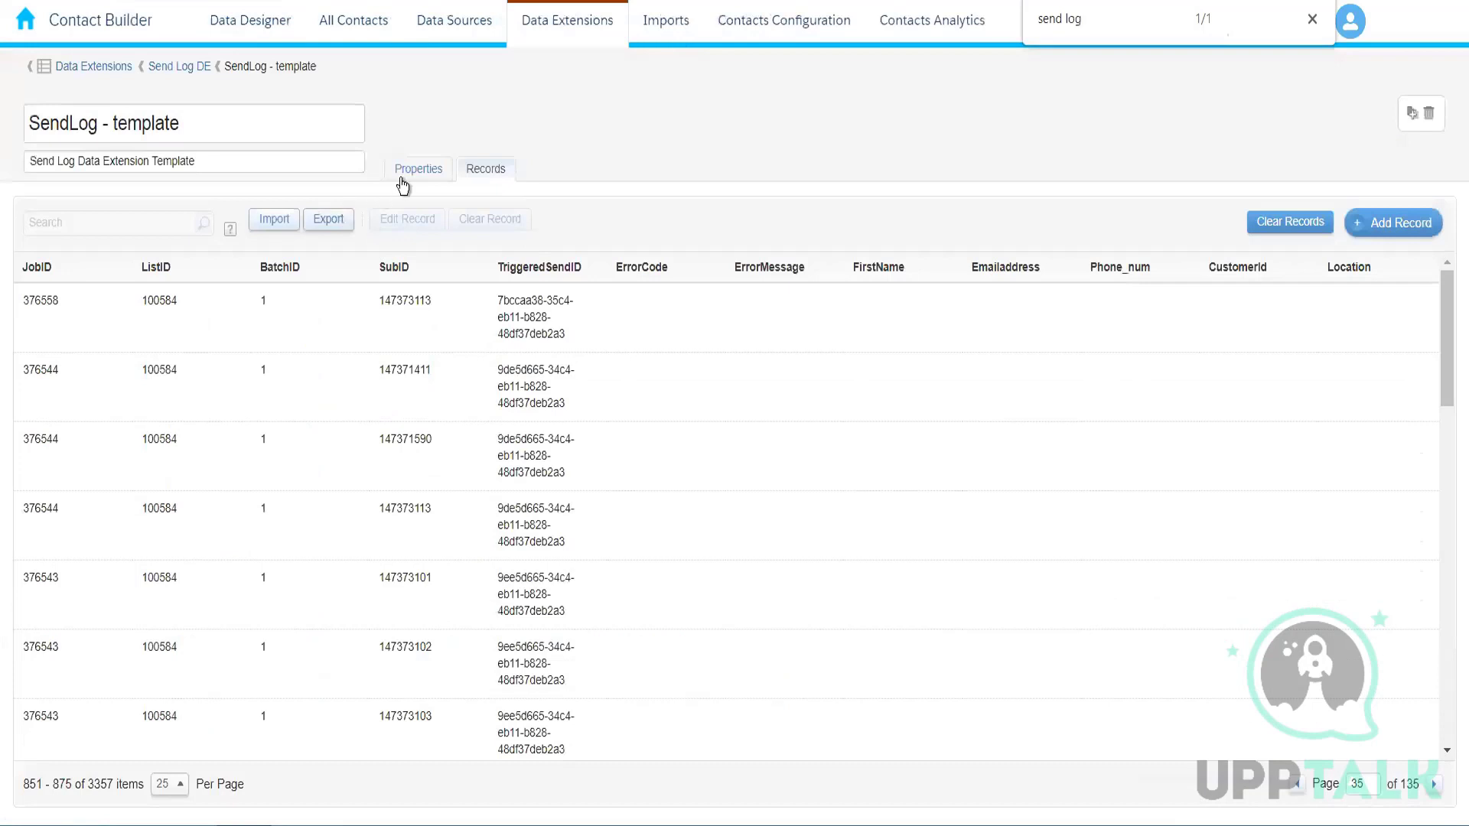
{"action": "left_click", "coordinate": [402, 181]}
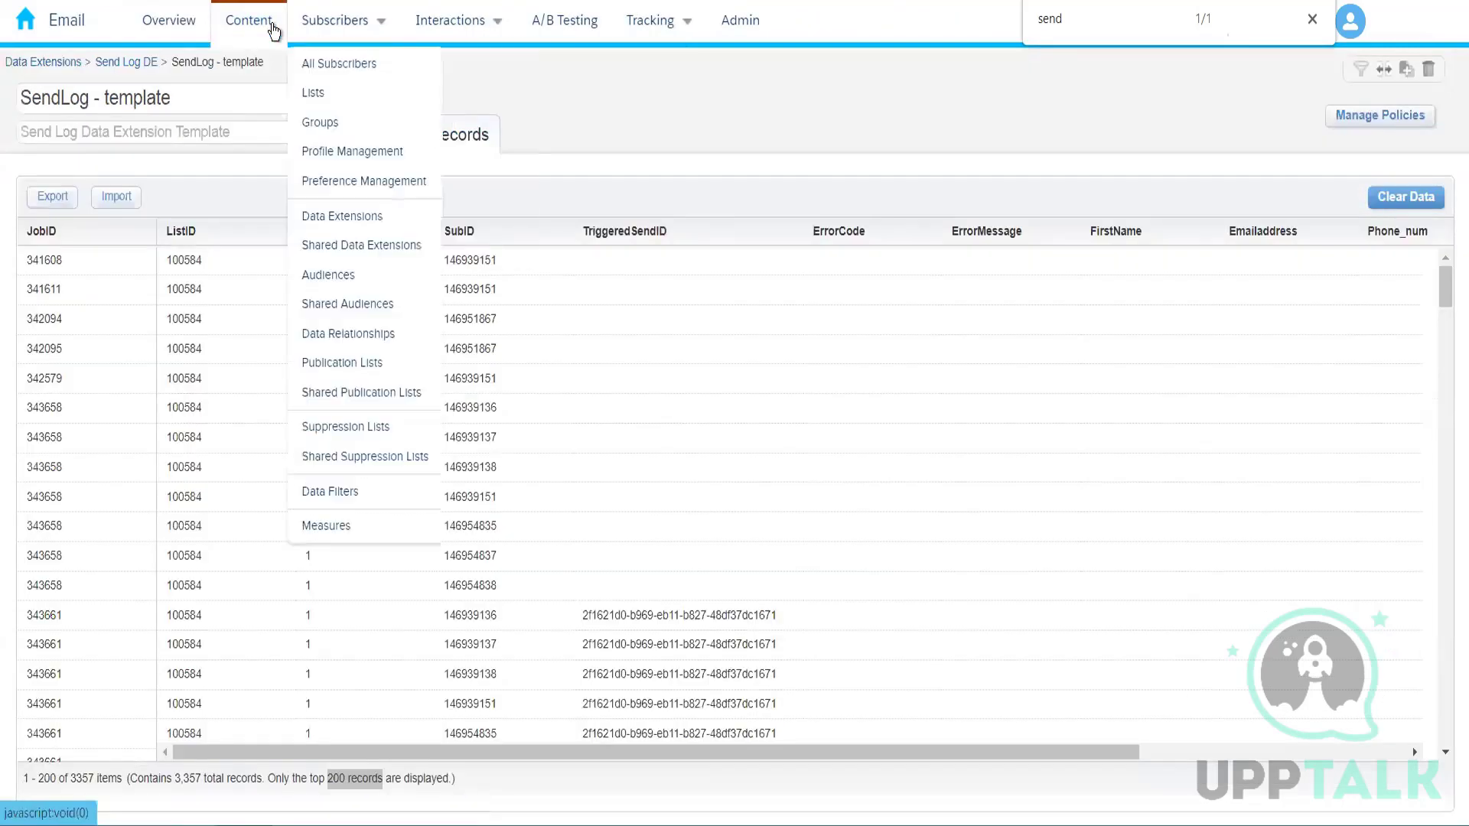
- Open Content Builder in the Email Studio browser tab and show the contents of the content folder prefixed 004
{"action": "left_click", "coordinate": [257, 30]}
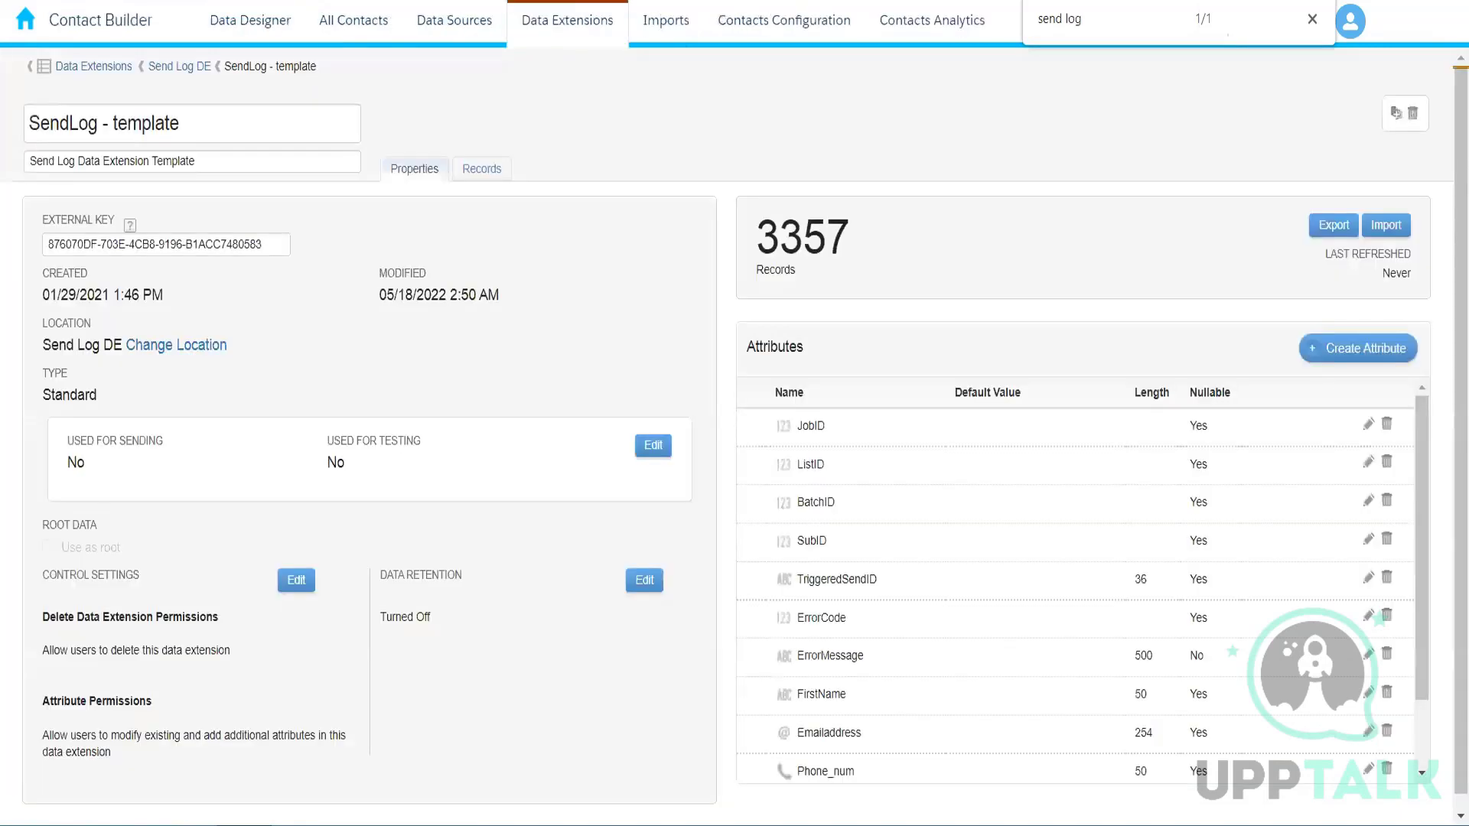
{"action": "left_click", "coordinate": [485, 173]}
{"action": "left_click", "coordinate": [416, 181]}
{"action": "left_click", "coordinate": [528, 1]}
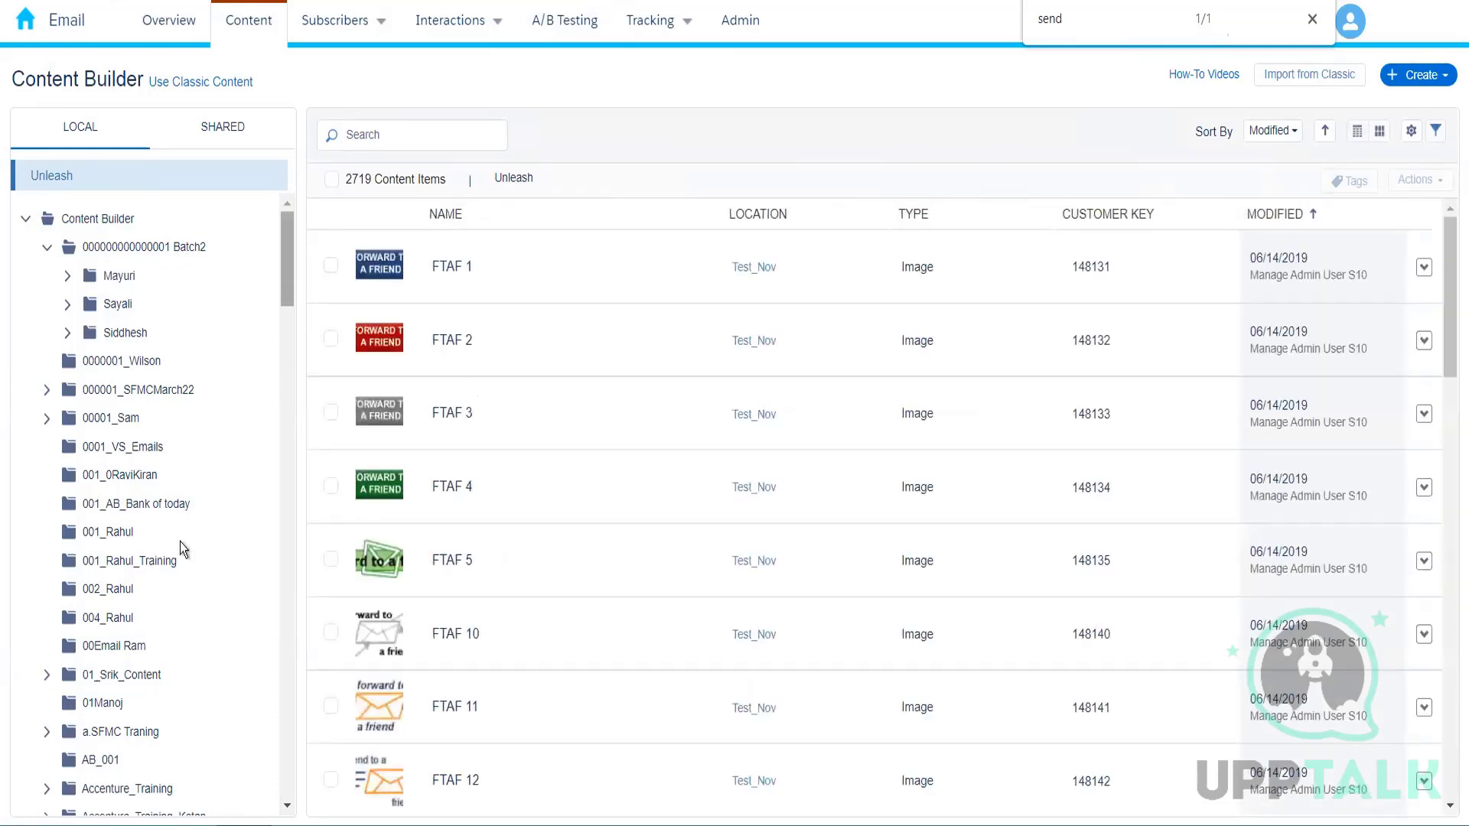
{"action": "left_click", "coordinate": [116, 590]}
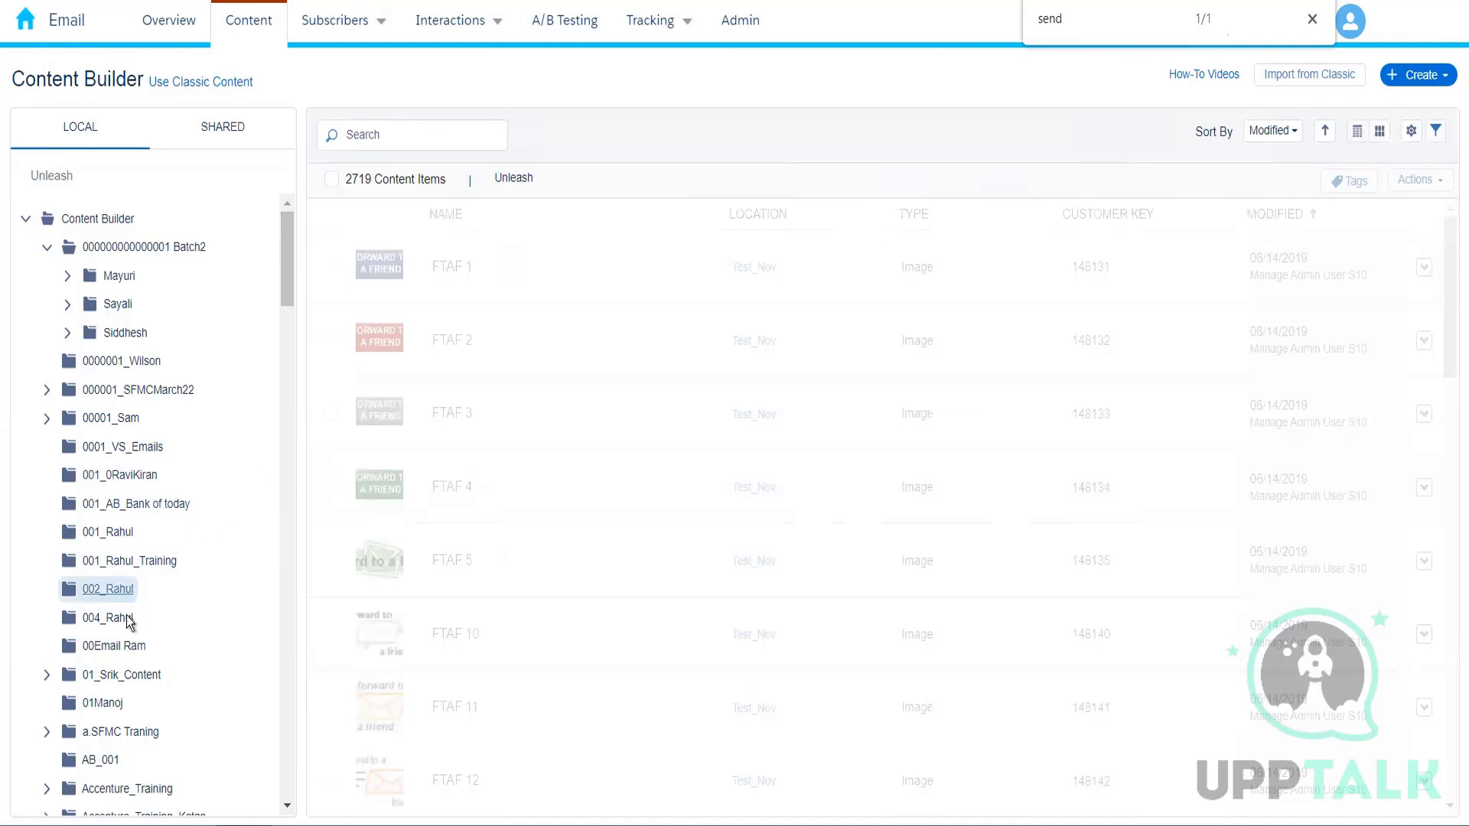
{"action": "left_click", "coordinate": [113, 621]}
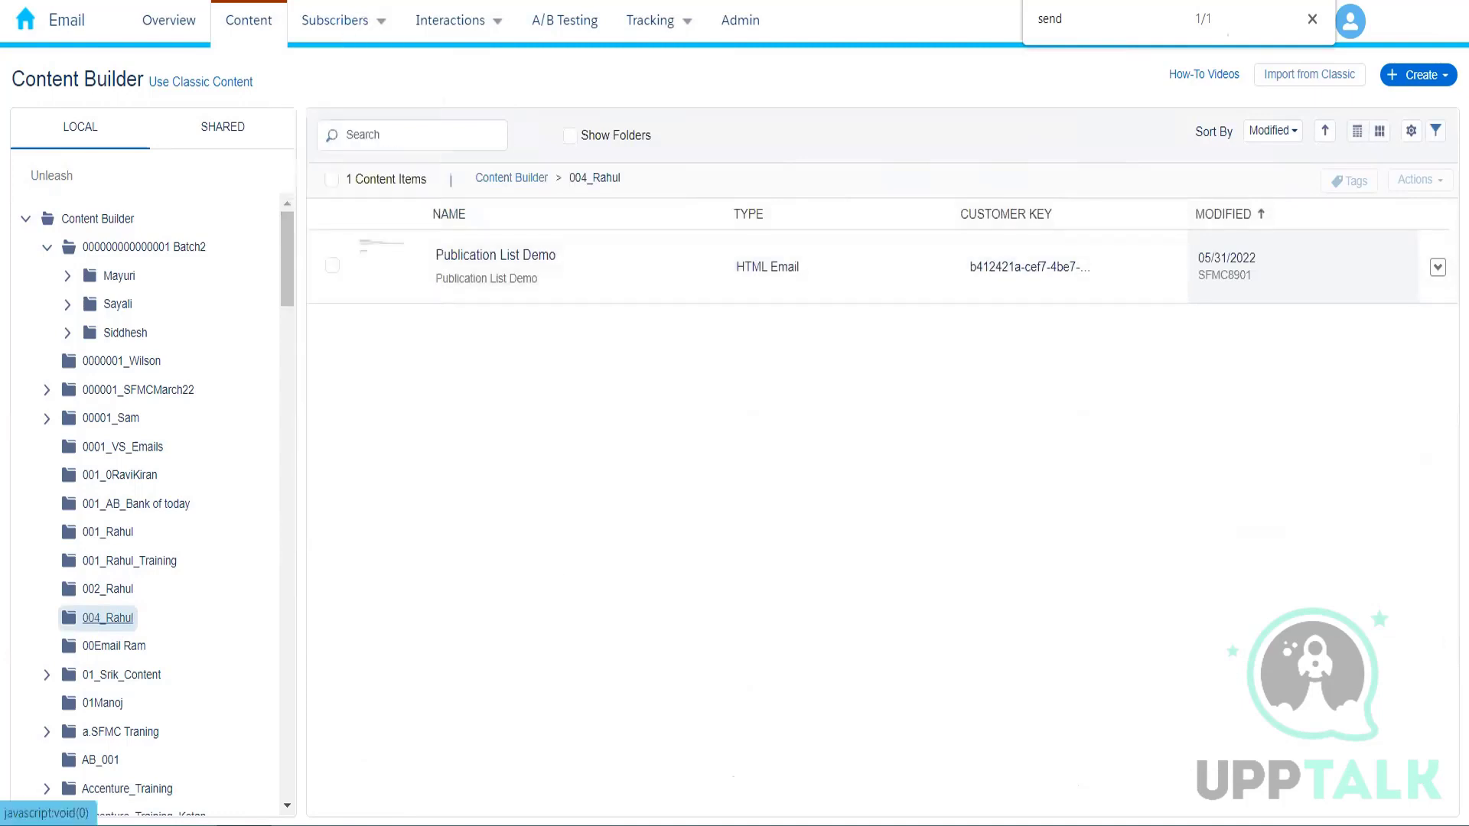
- Duplicate the Email Studio browser tab and open the subscribers' data extensions in the copy
{"action": "right_click", "coordinate": [557, 1]}
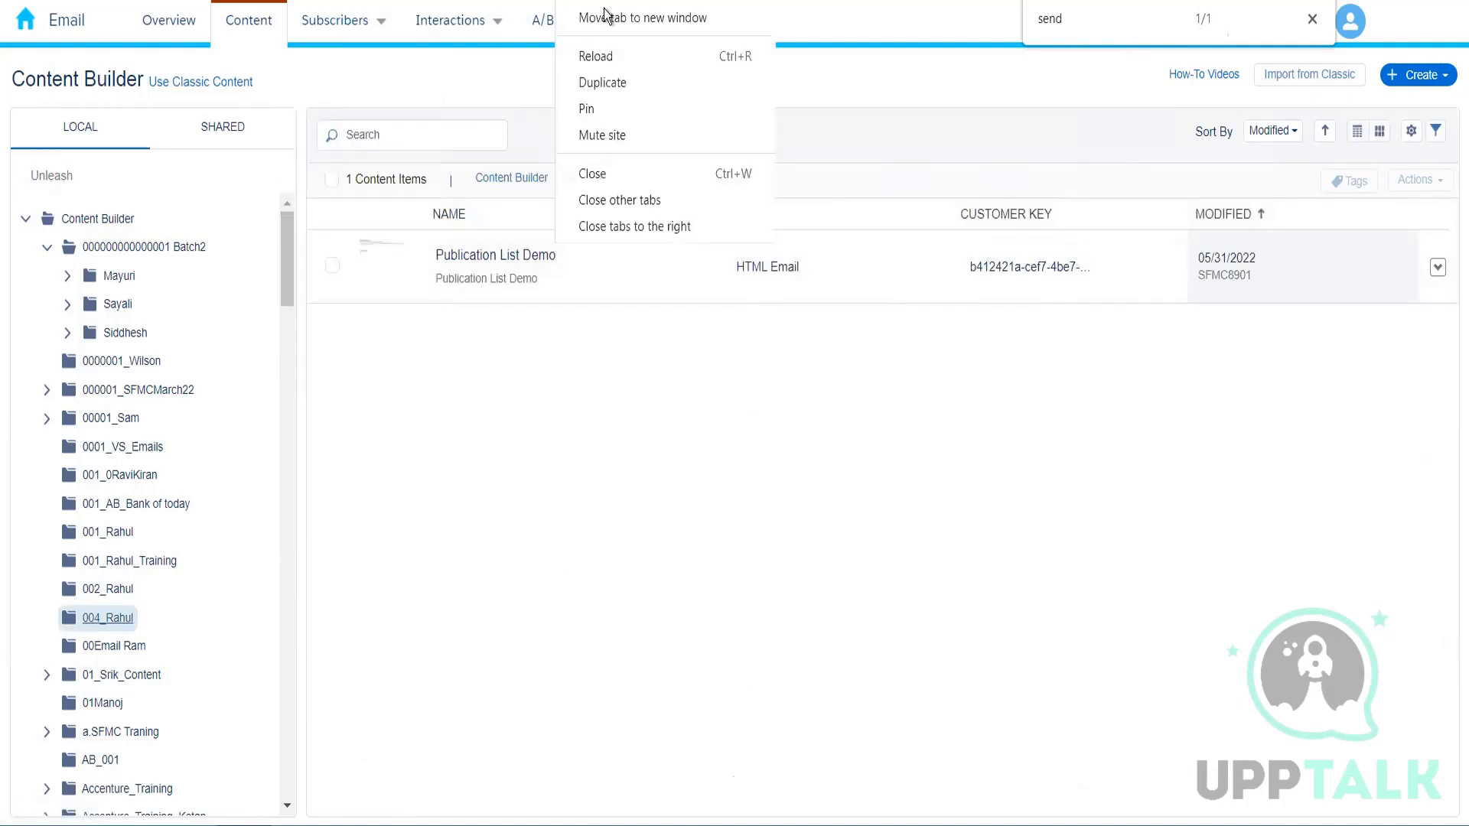
{"action": "left_click", "coordinate": [613, 90]}
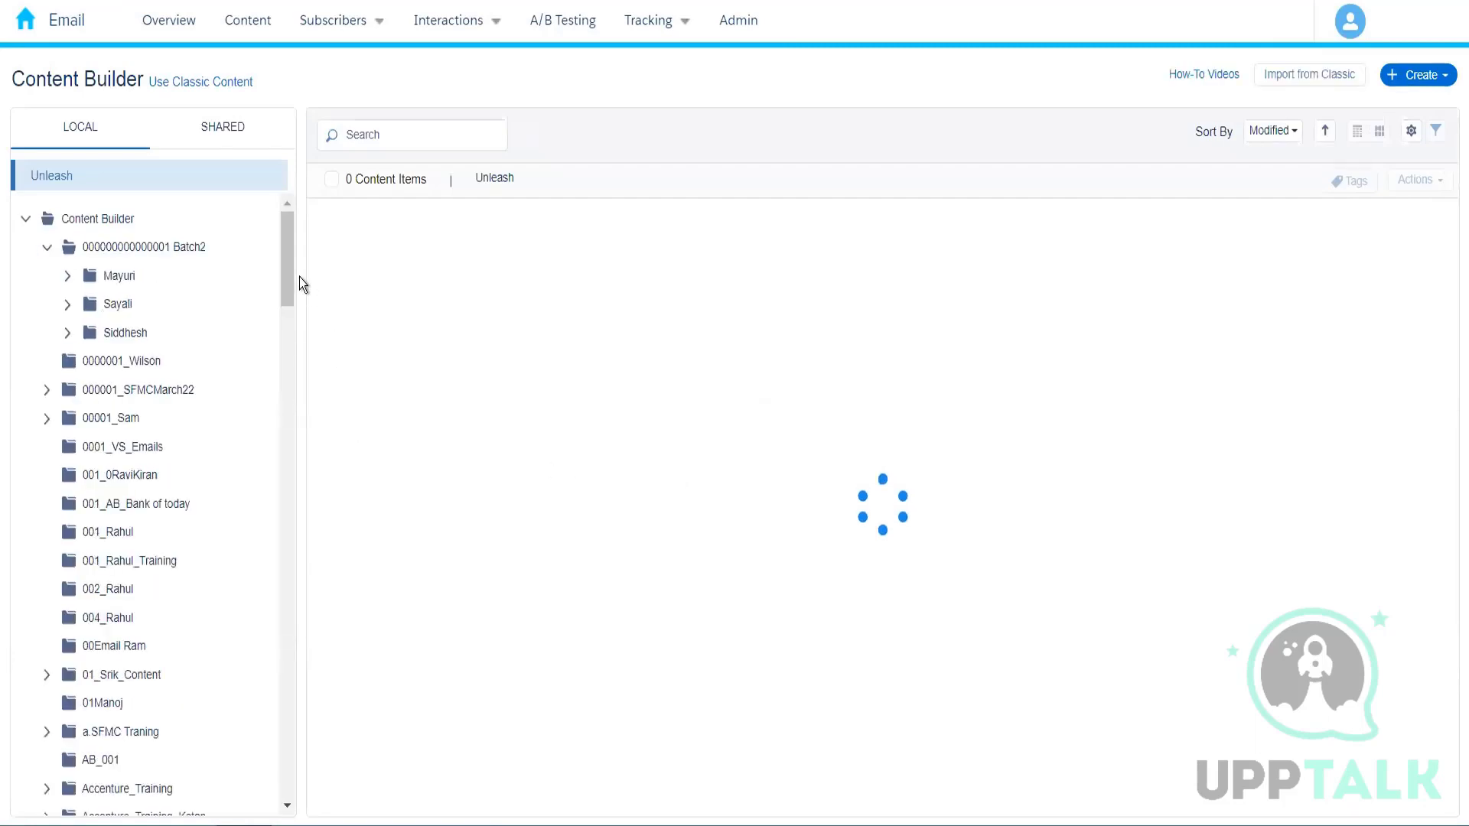
{"action": "left_click_drag", "start_coordinate": [287, 268], "coordinate": [287, 314]}
{"action": "mouse_move", "coordinate": [346, 31]}
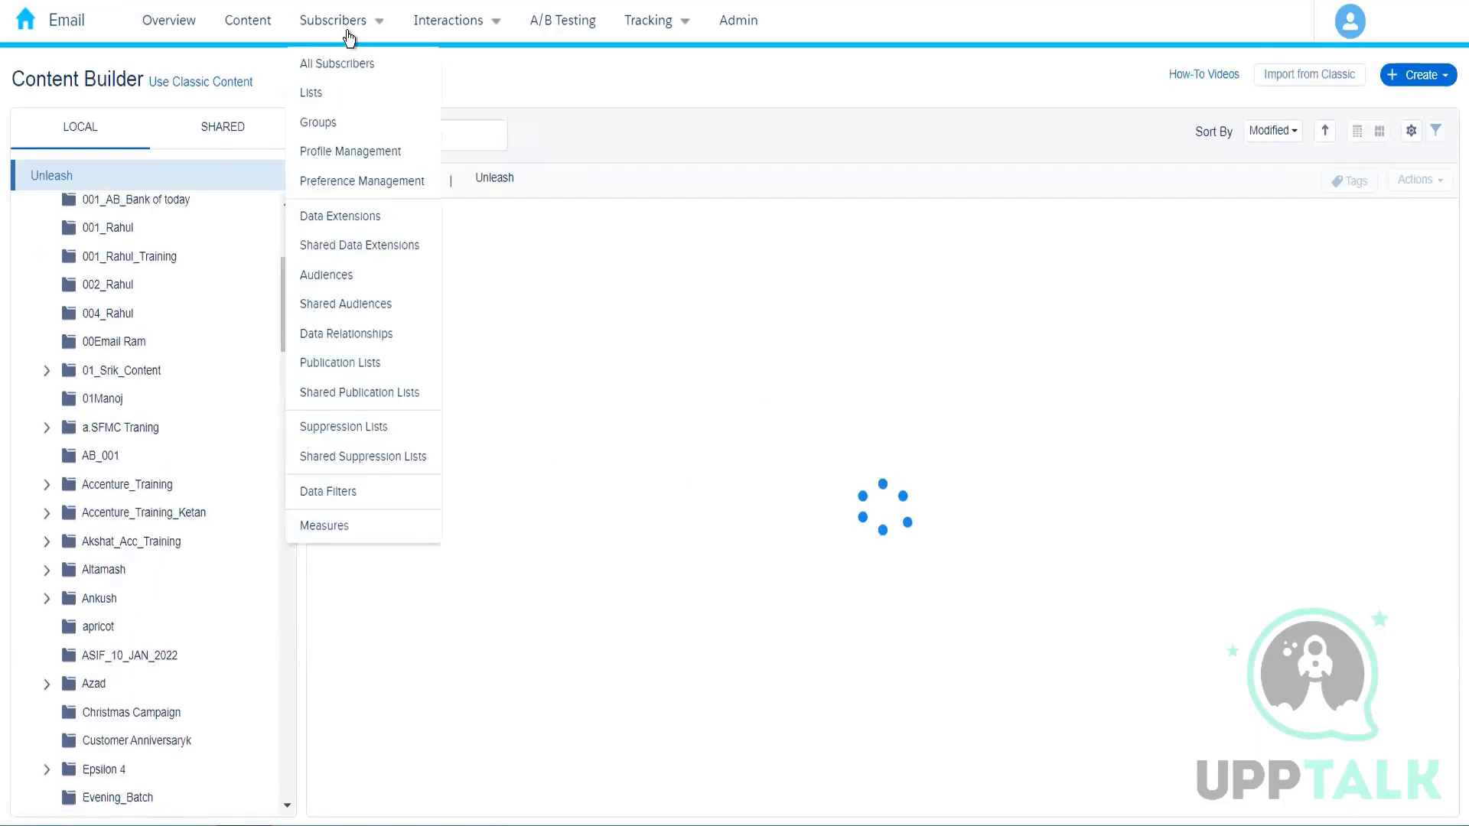
{"action": "left_click", "coordinate": [352, 222]}
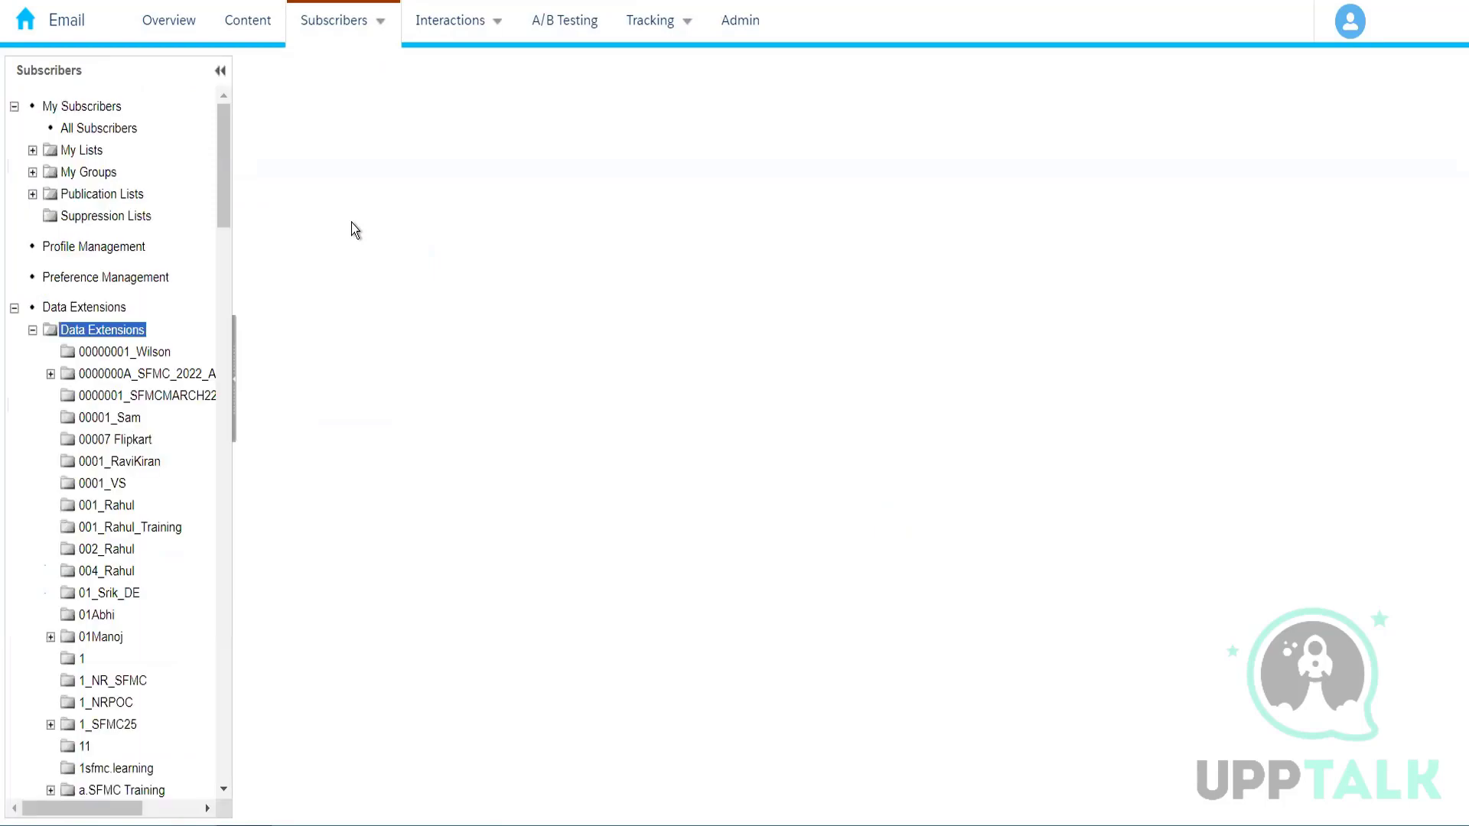
- Open the Amazon_Customers data extension in the folder prefixed 004 and highlight its CustomerId field
{"action": "left_click", "coordinate": [107, 549]}
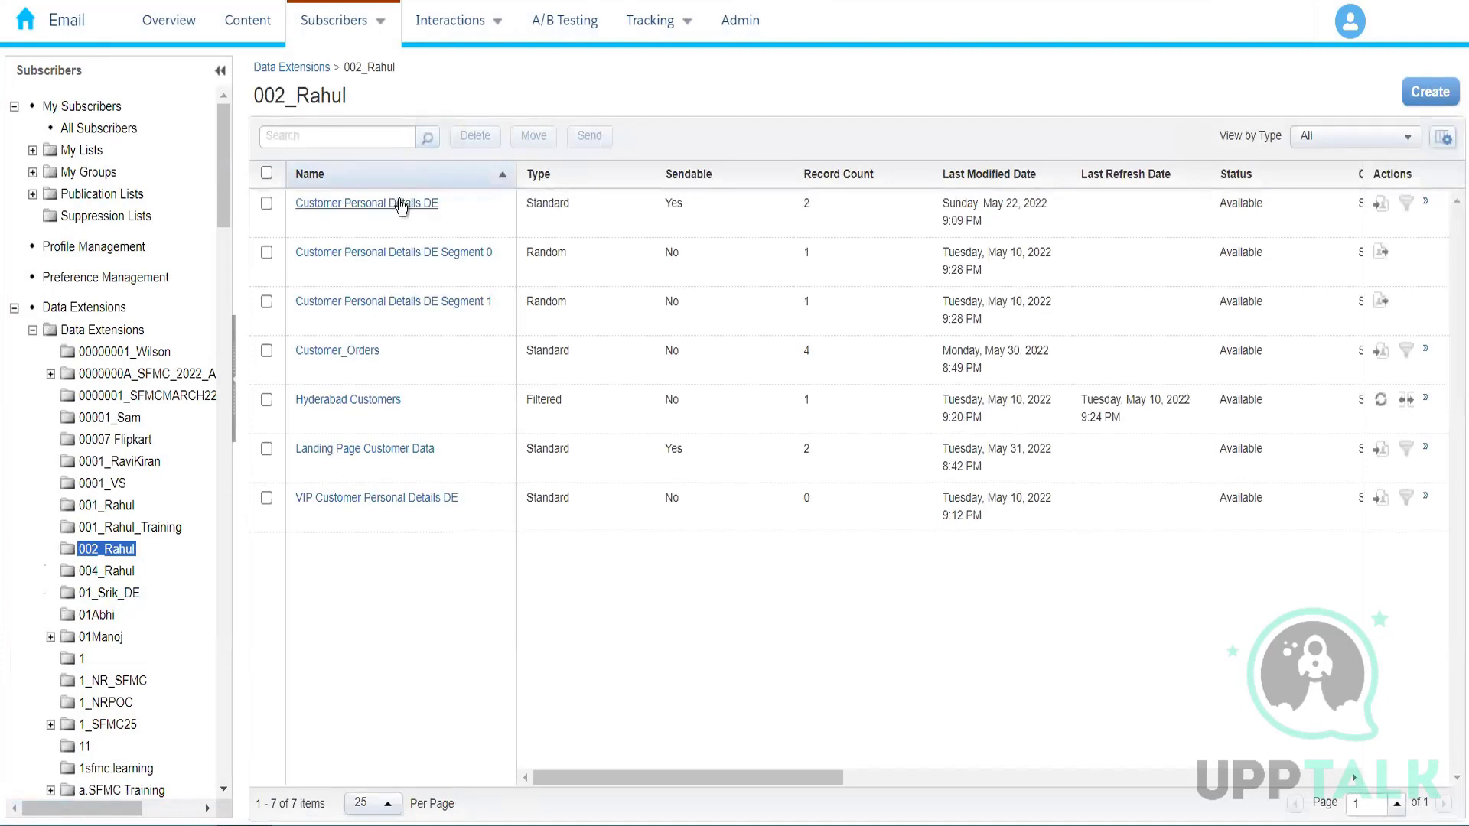
{"action": "left_click", "coordinate": [401, 204]}
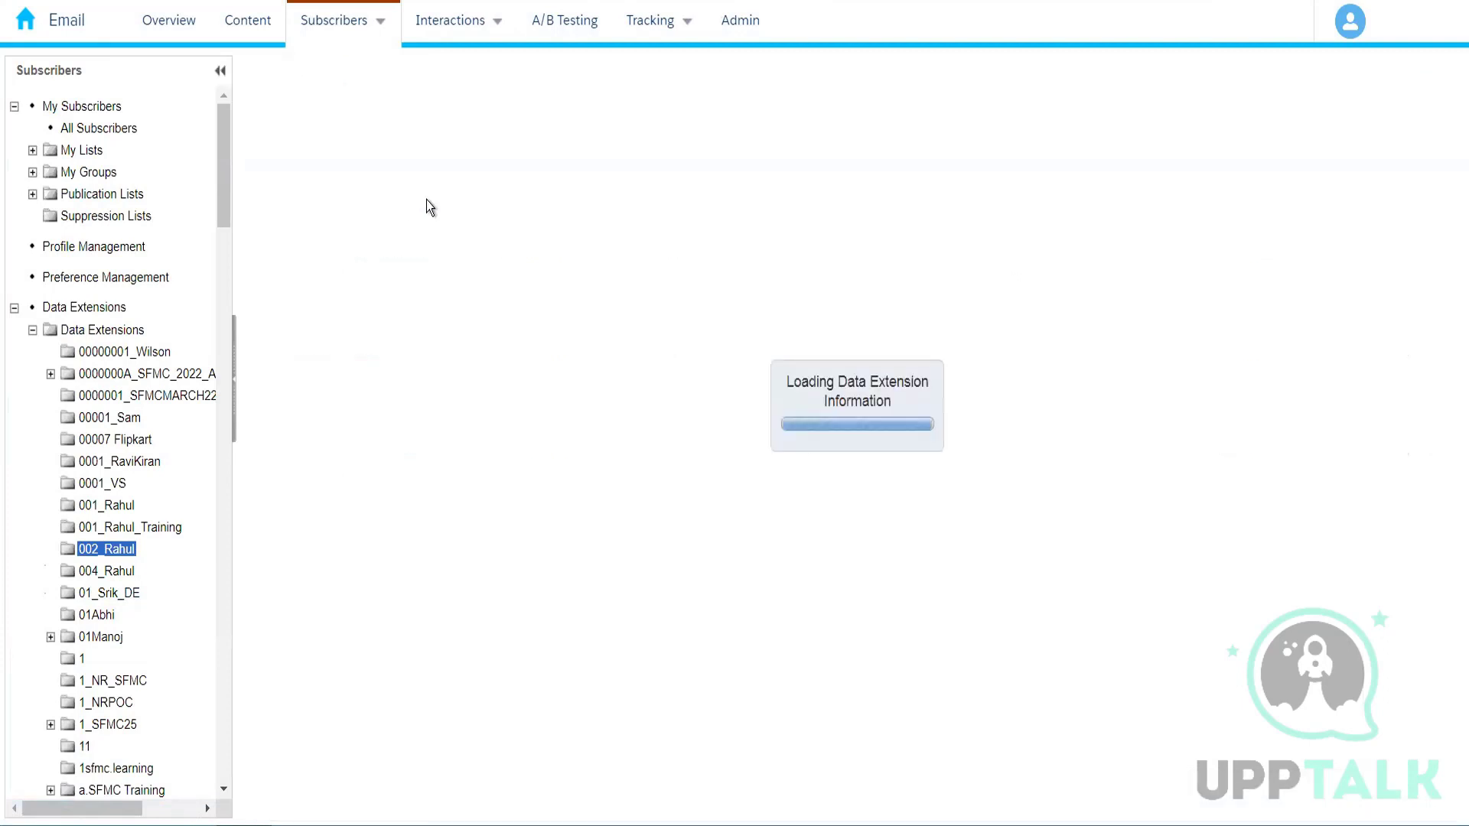
{"action": "left_click", "coordinate": [118, 573]}
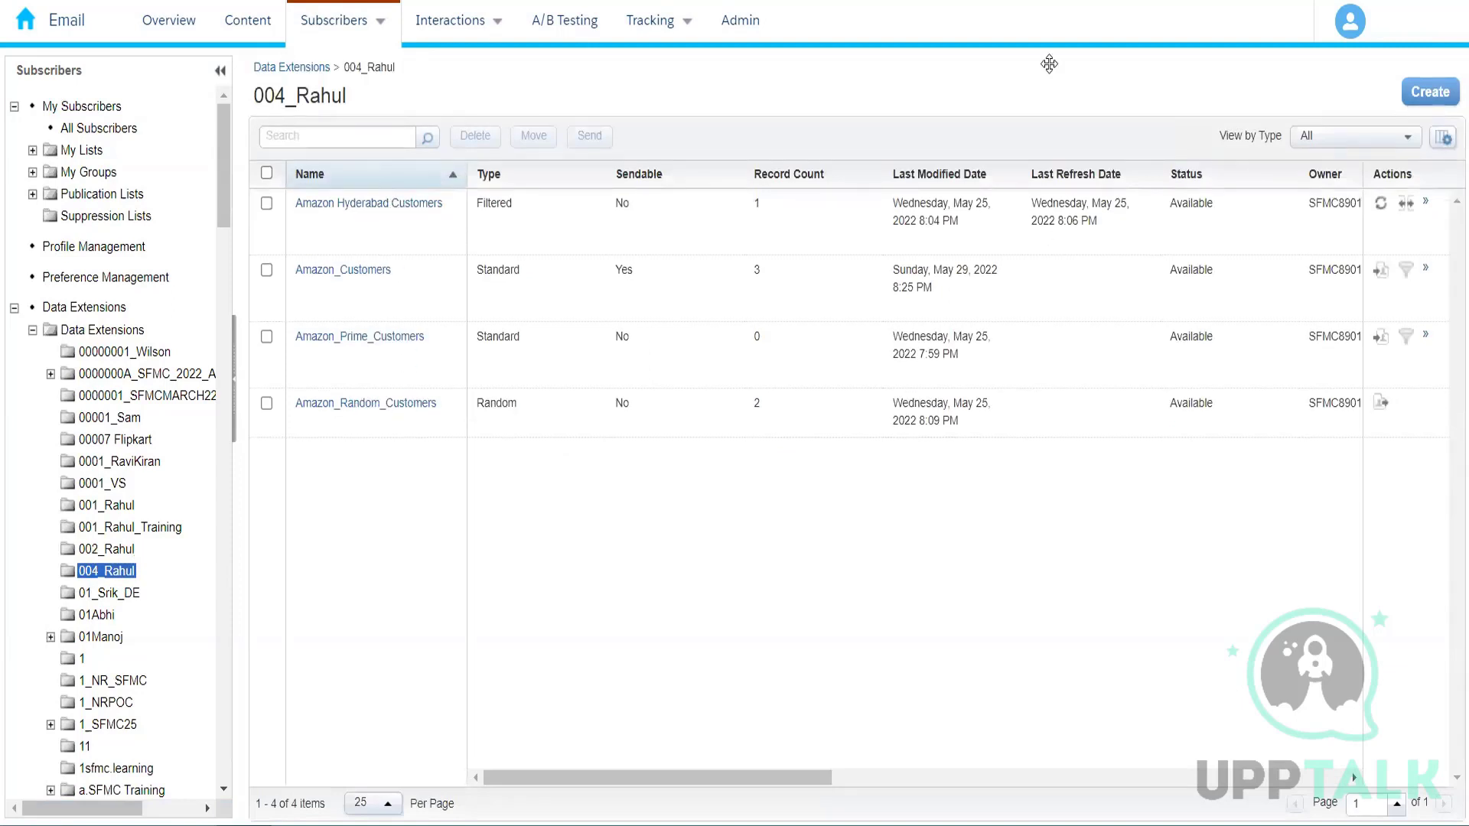
{"action": "left_click", "coordinate": [352, 269]}
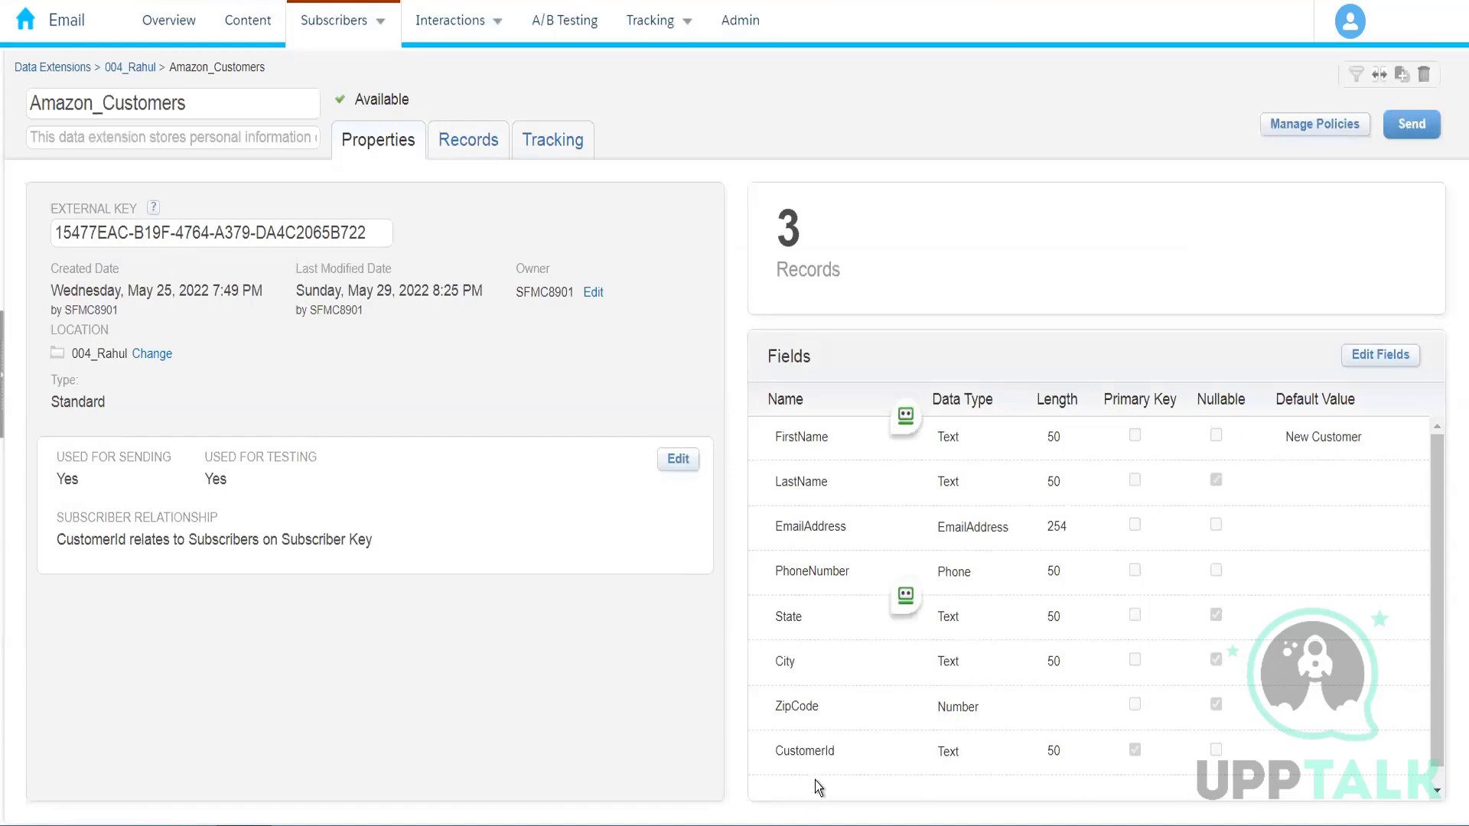
{"action": "double_click", "coordinate": [805, 755]}
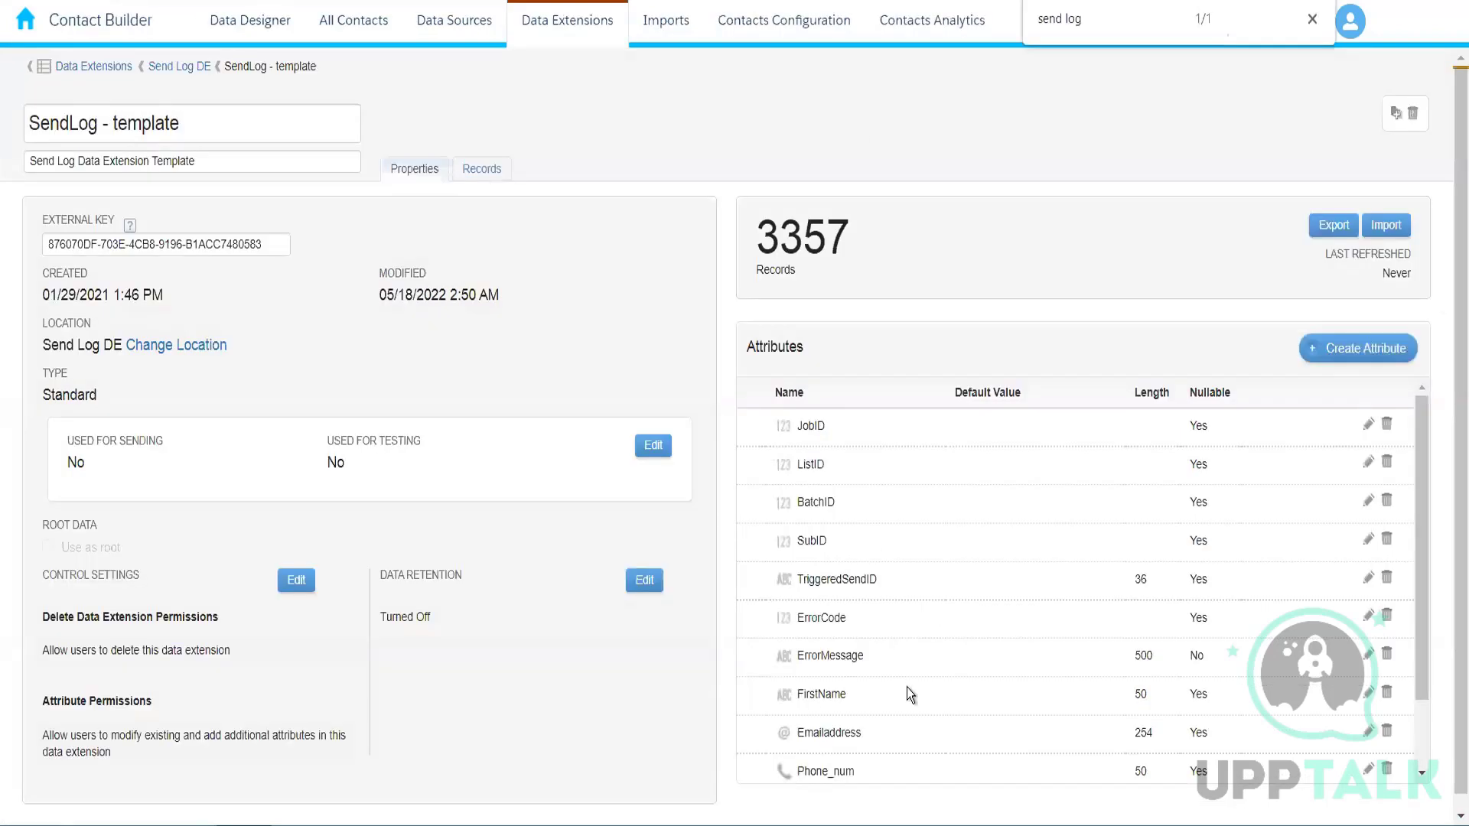
- Try to create an attribute named CustomerId in the SendLog - template data extension in Contact Builder
{"action": "left_click", "coordinate": [1359, 350]}
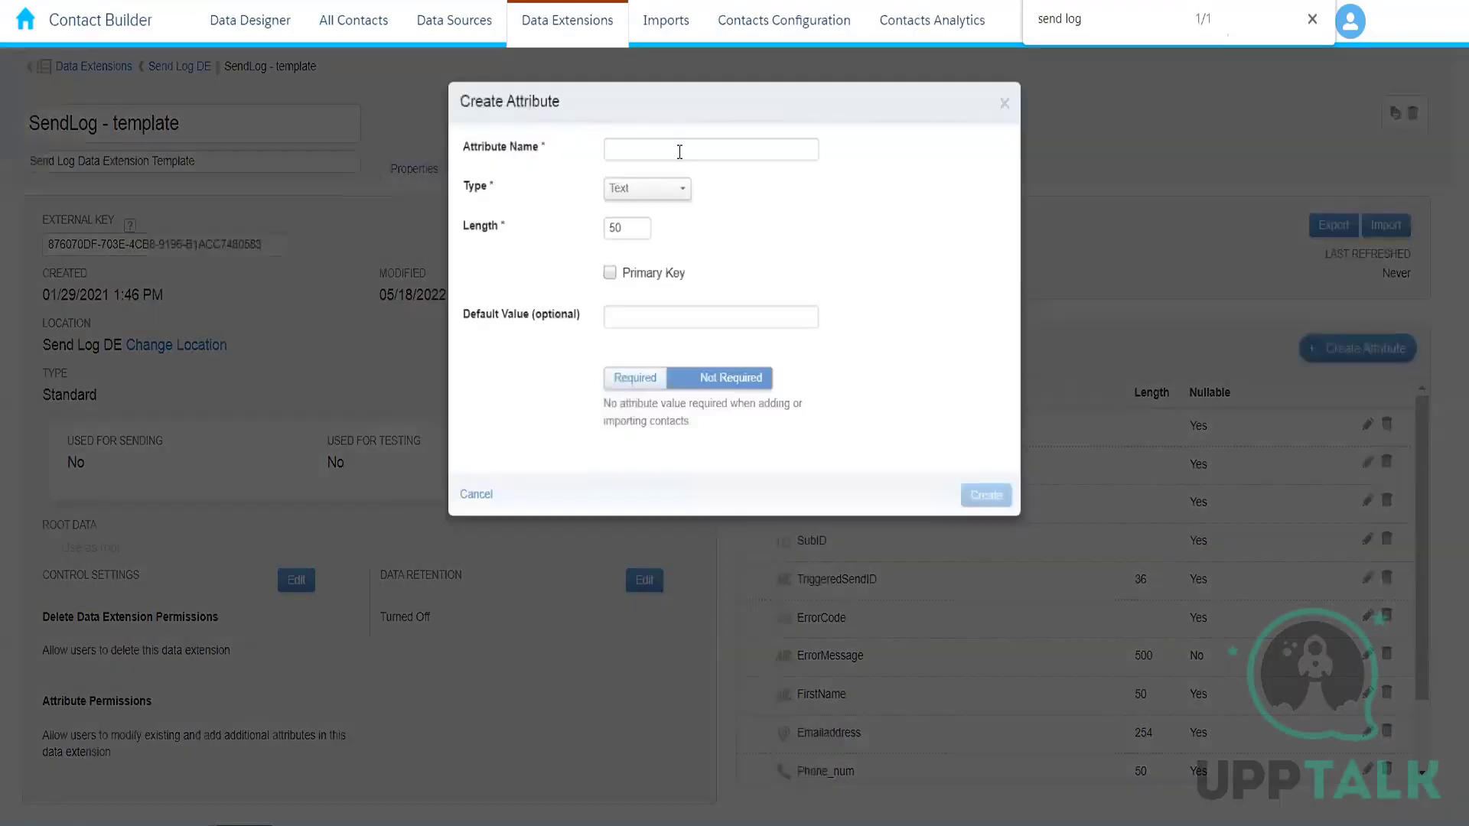
{"action": "left_click", "coordinate": [680, 152]}
{"action": "type", "text": "CustomerId"}
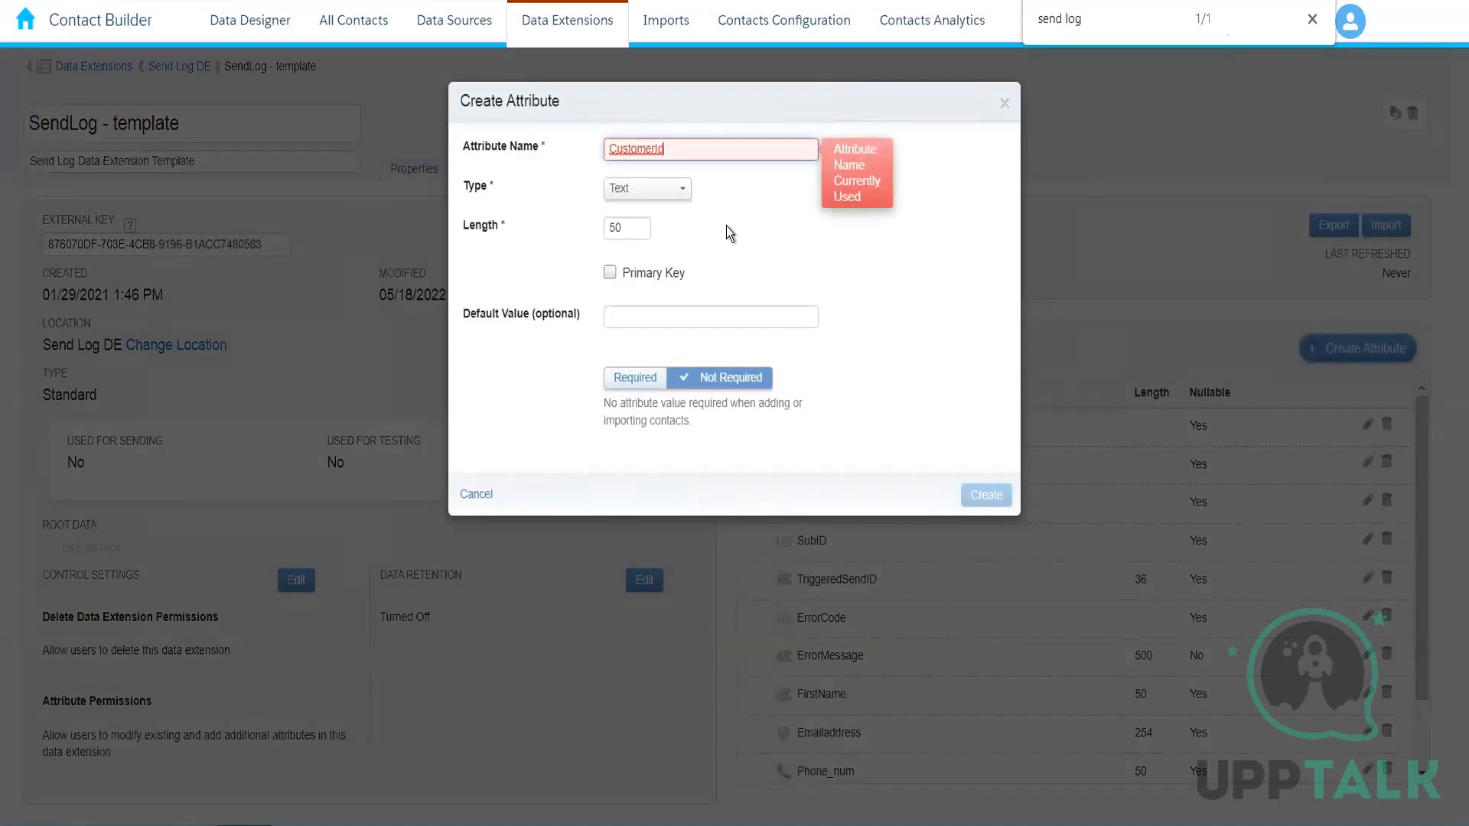
{"action": "left_click", "coordinate": [1004, 103]}
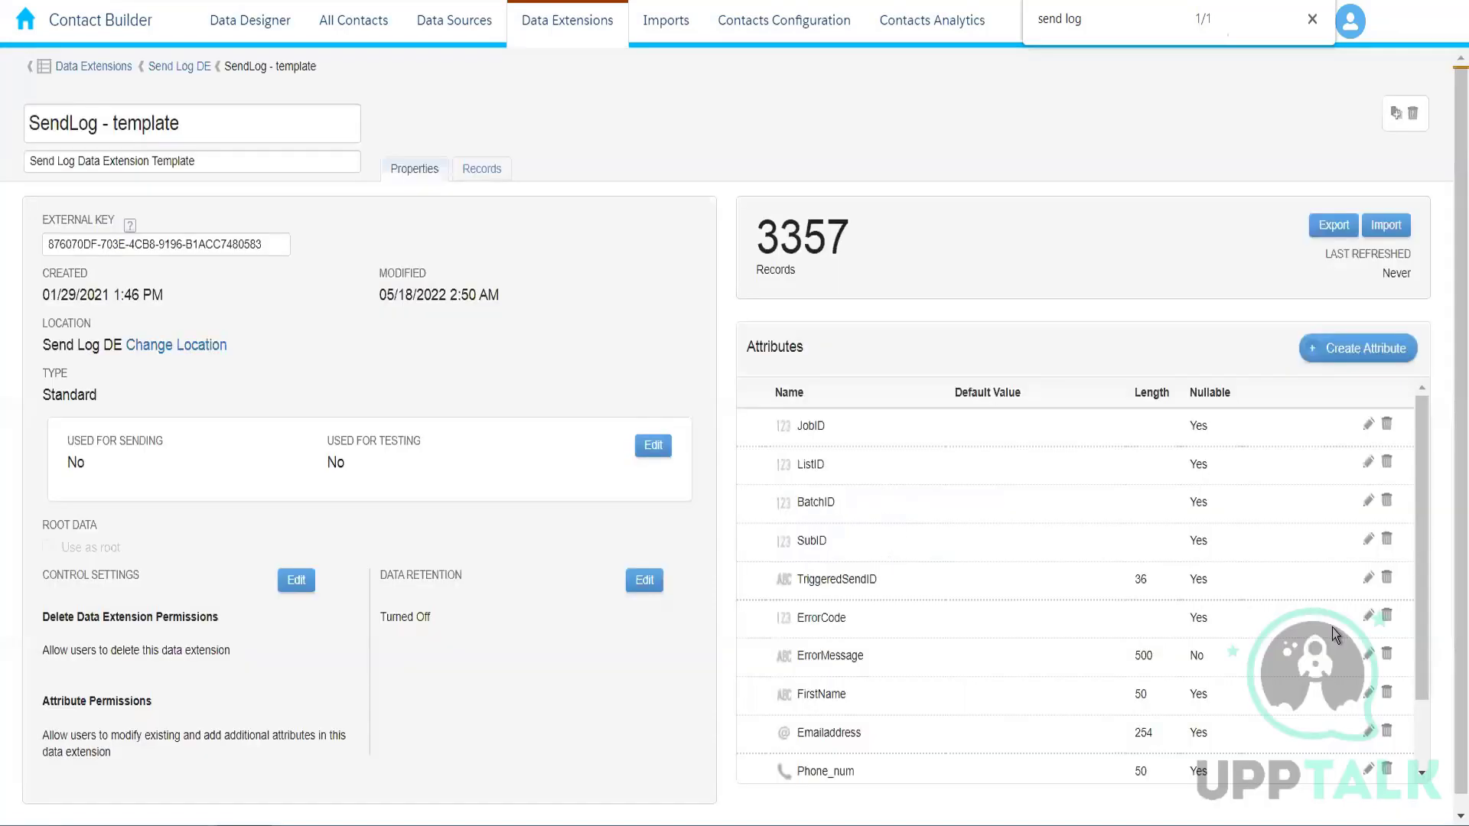
- Compare the attributes of SendLog - template with the fields of Amazon_Customers, highlighting CustomerId in Amazon_Customers
{"action": "scroll", "coordinate": [1425, 616], "scroll_direction": "down", "scroll_amount": 1}
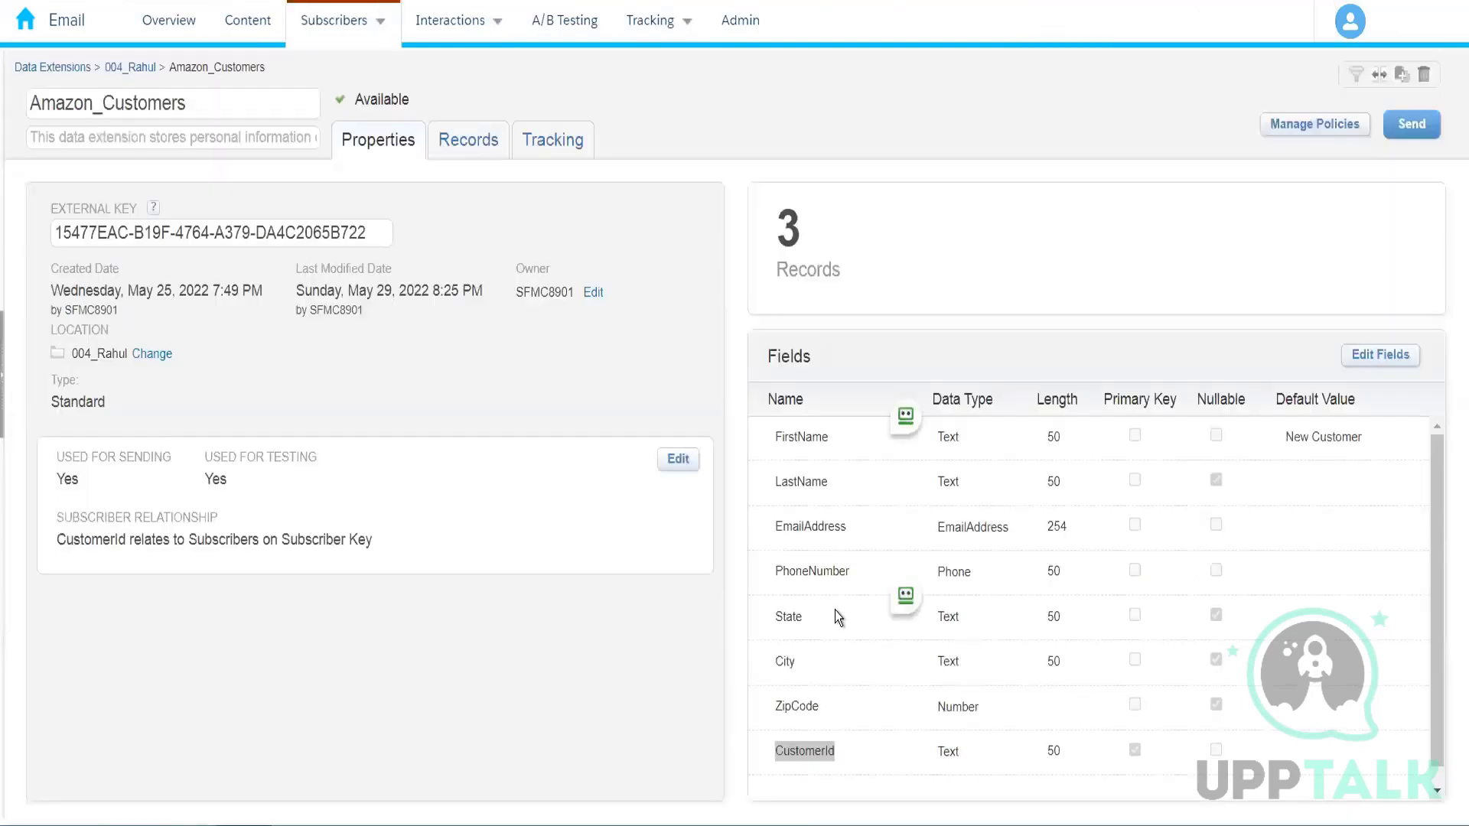
{"action": "double_click", "coordinate": [804, 750]}
{"action": "left_click", "coordinate": [644, 272]}
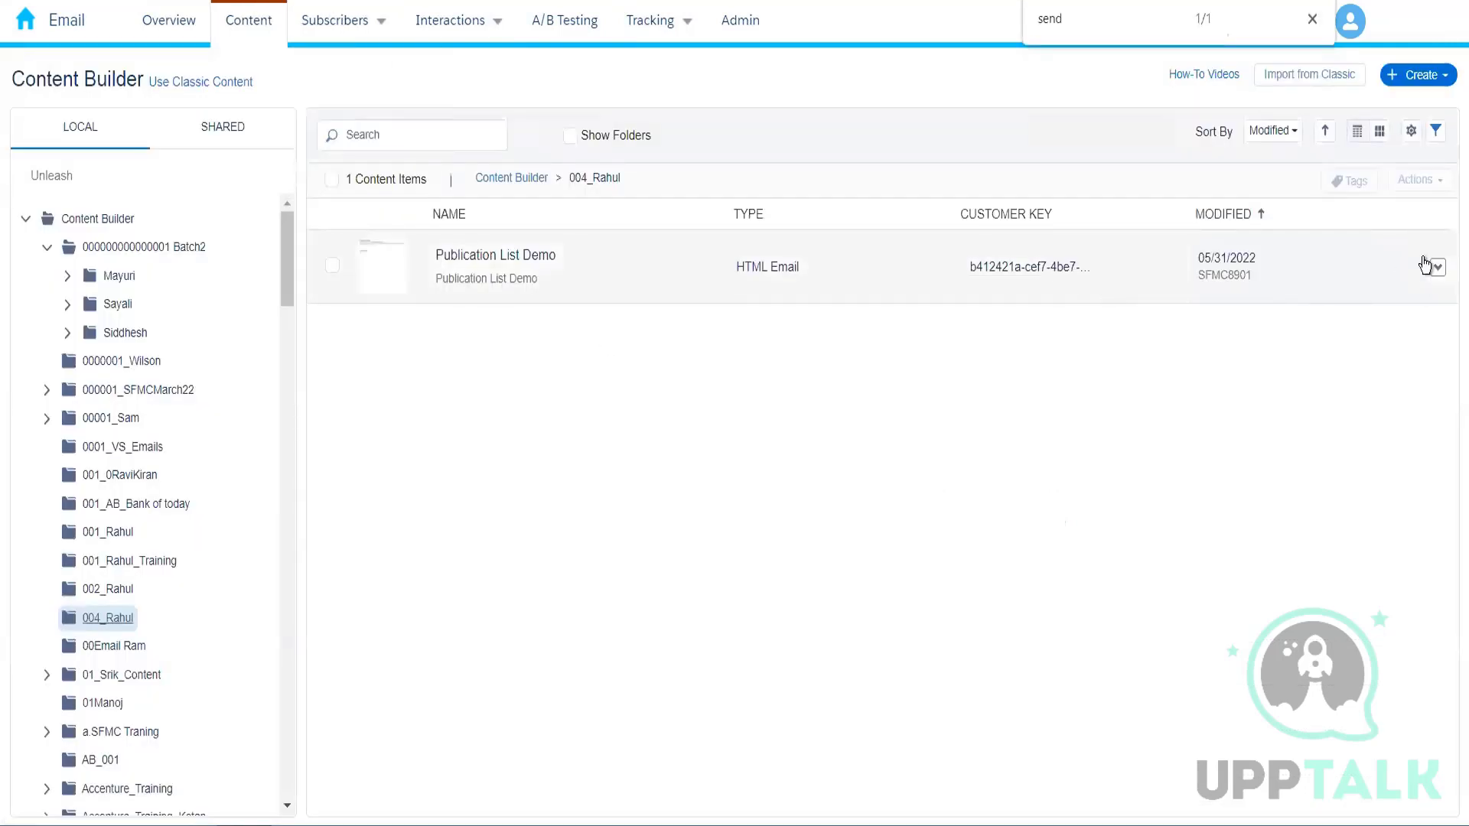
- Start sending the Publication List Demo email with the Marketing Cloud send classification and continue to audience selection
{"action": "left_click", "coordinate": [1436, 267]}
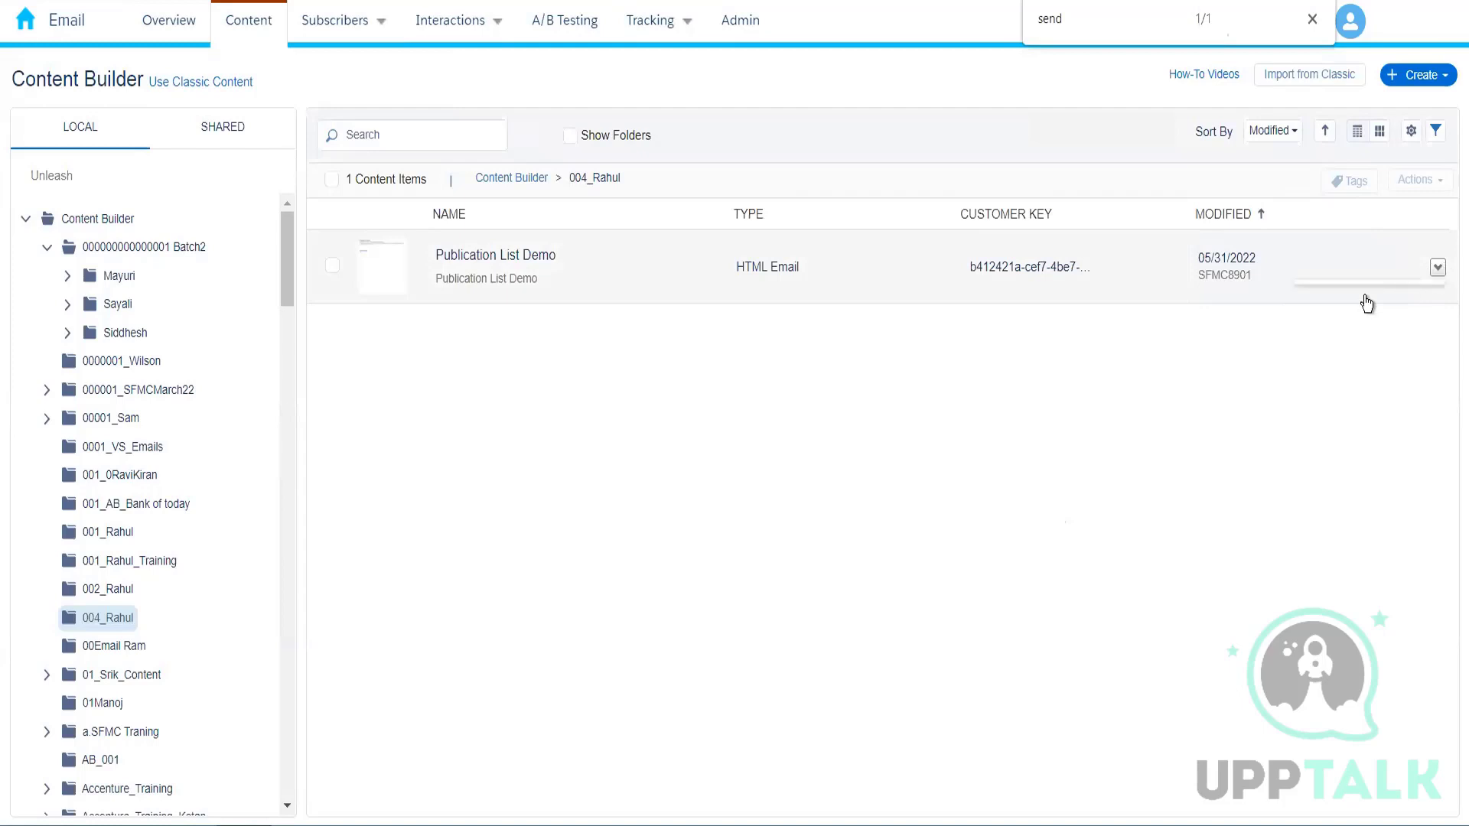
{"action": "left_click", "coordinate": [1335, 333]}
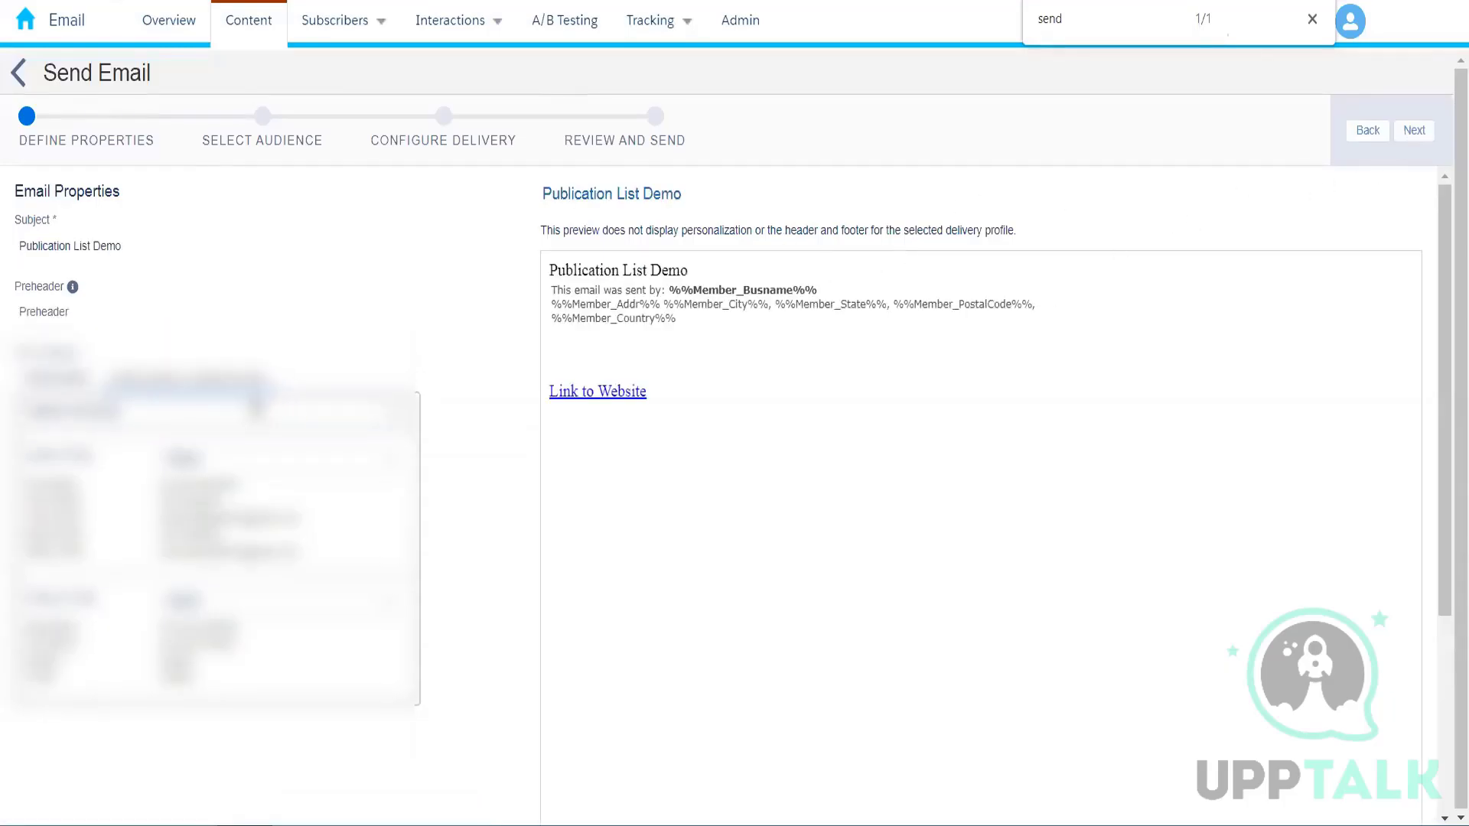
{"action": "left_click", "coordinate": [159, 417]}
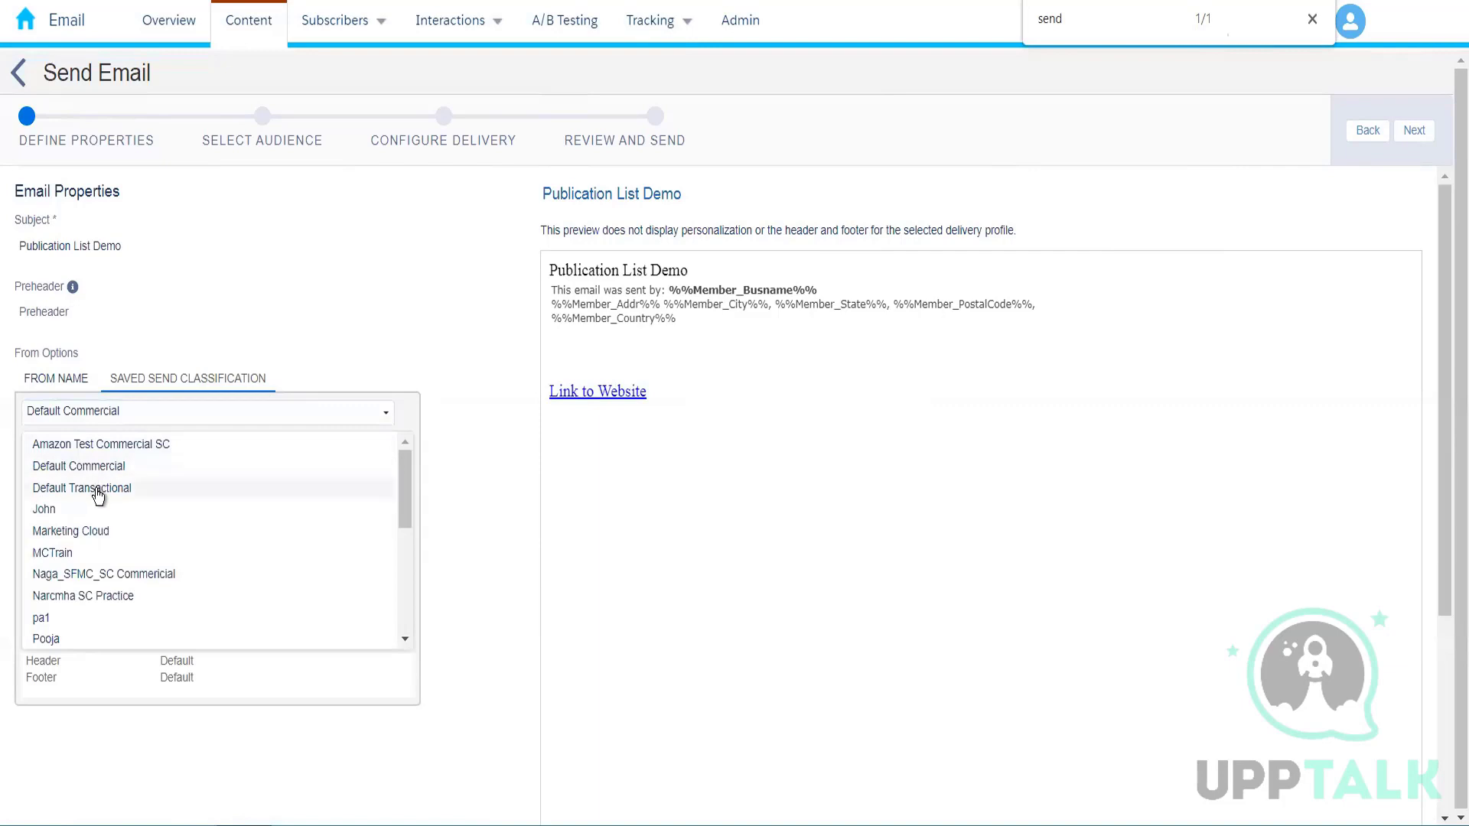
{"action": "left_click", "coordinate": [106, 536]}
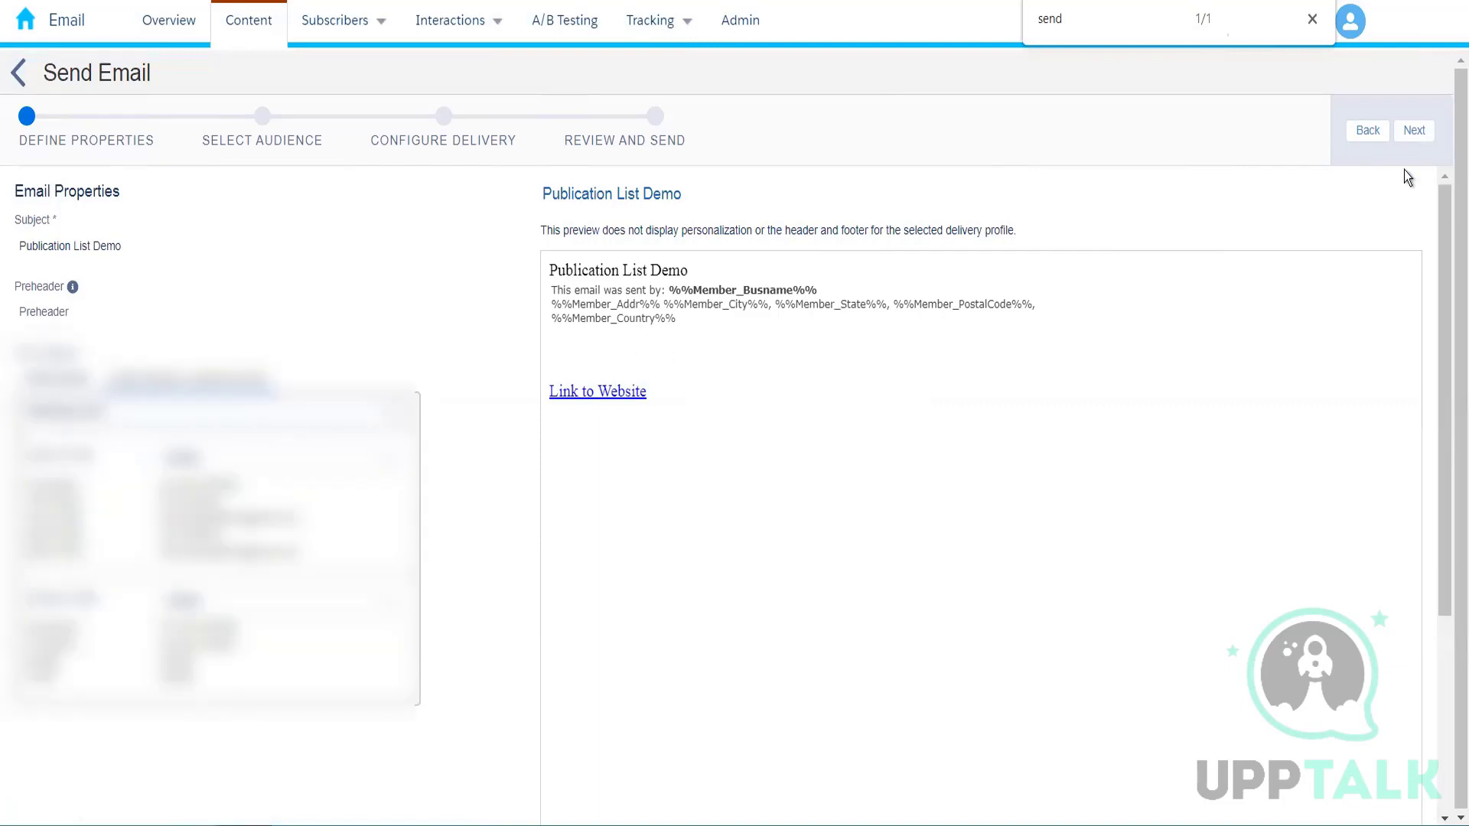
{"action": "left_click", "coordinate": [1418, 130]}
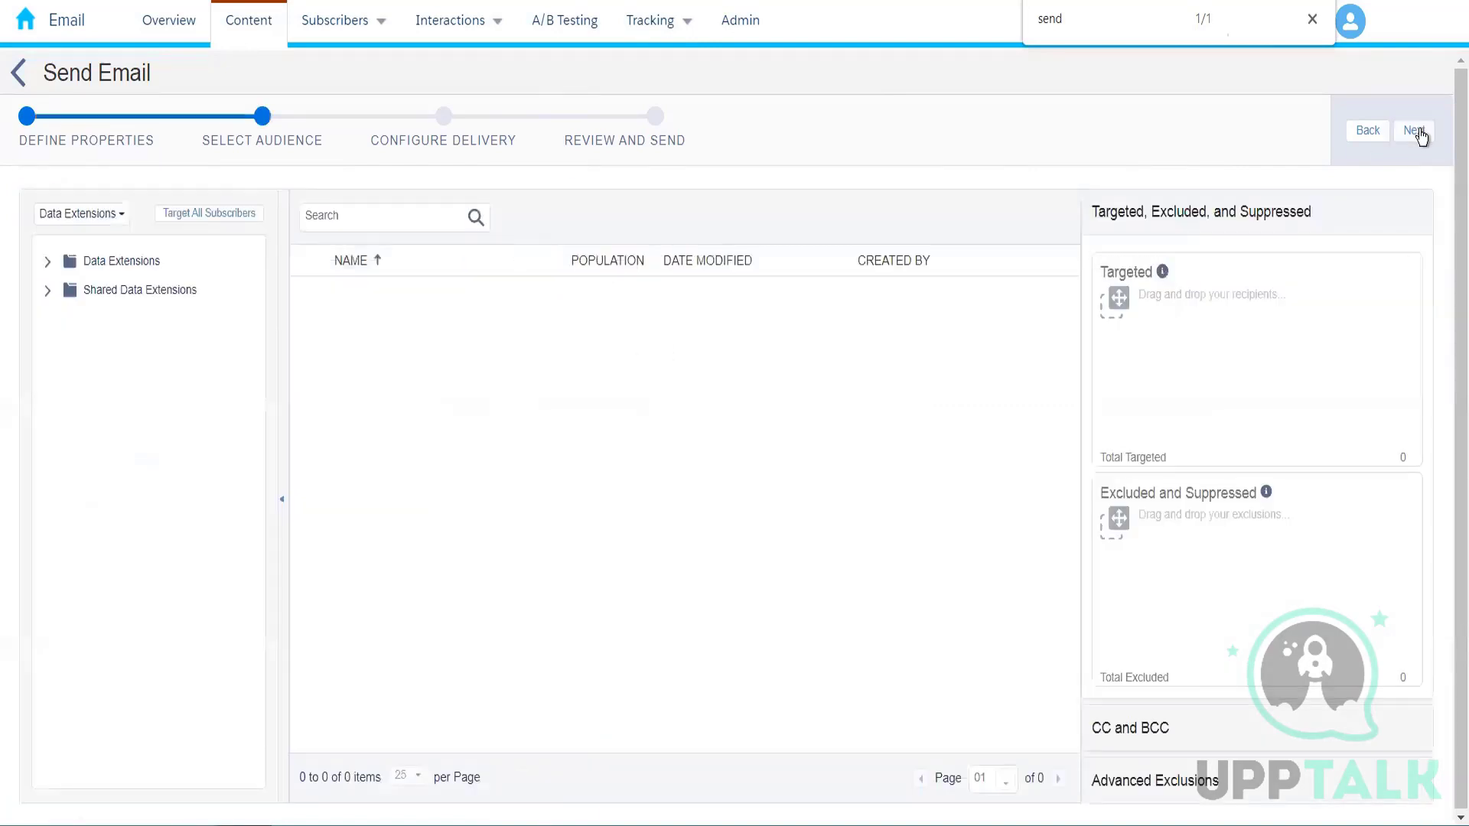
- Target the Amazon_Customers data extension from the folder prefixed 004, using the All Subscribers publication list
{"action": "left_click", "coordinate": [47, 262]}
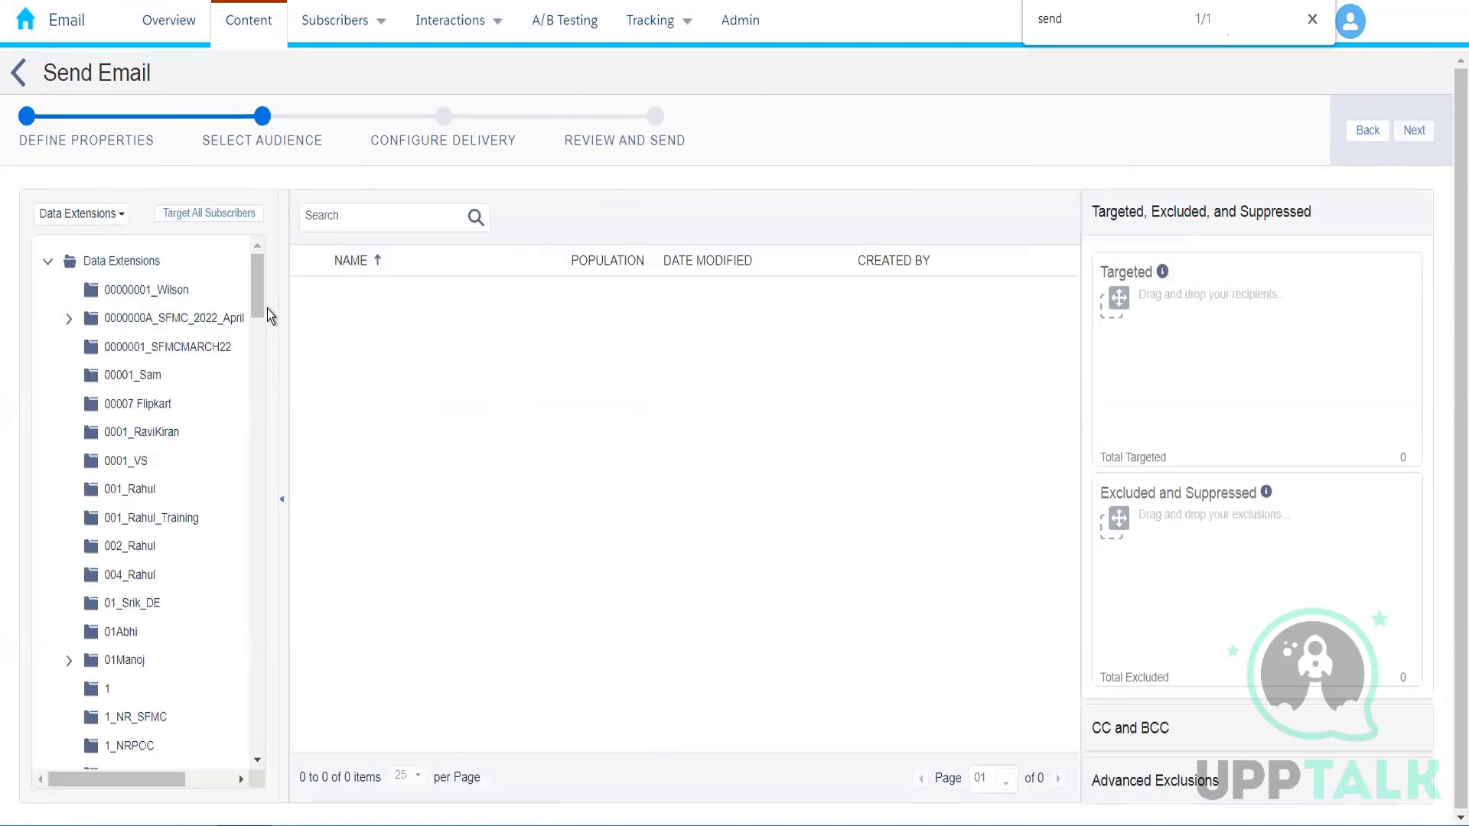
{"action": "left_click", "coordinate": [129, 574]}
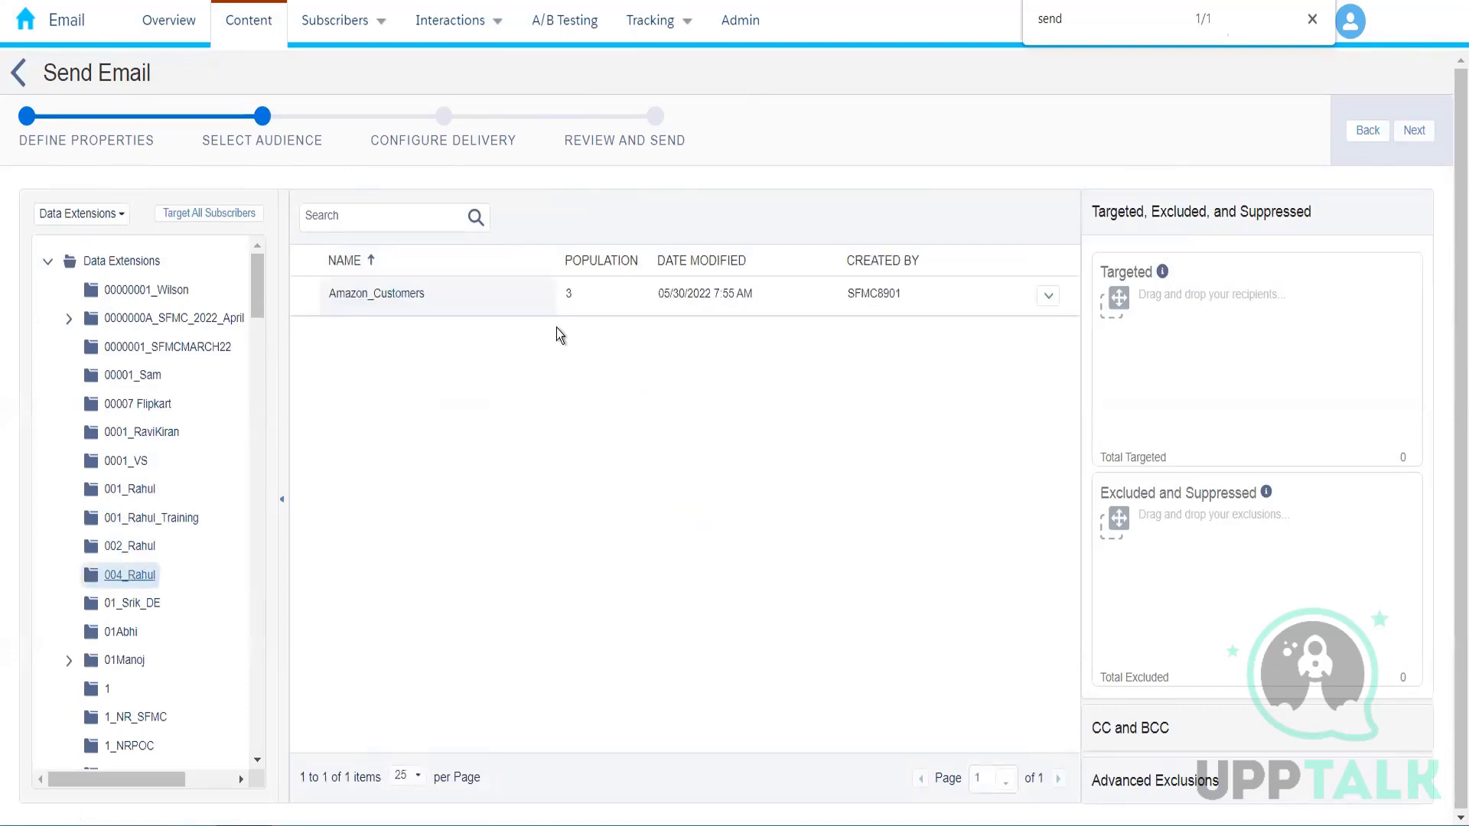
{"action": "left_click", "coordinate": [538, 301]}
{"action": "left_click_drag", "start_coordinate": [538, 301], "coordinate": [1243, 297]}
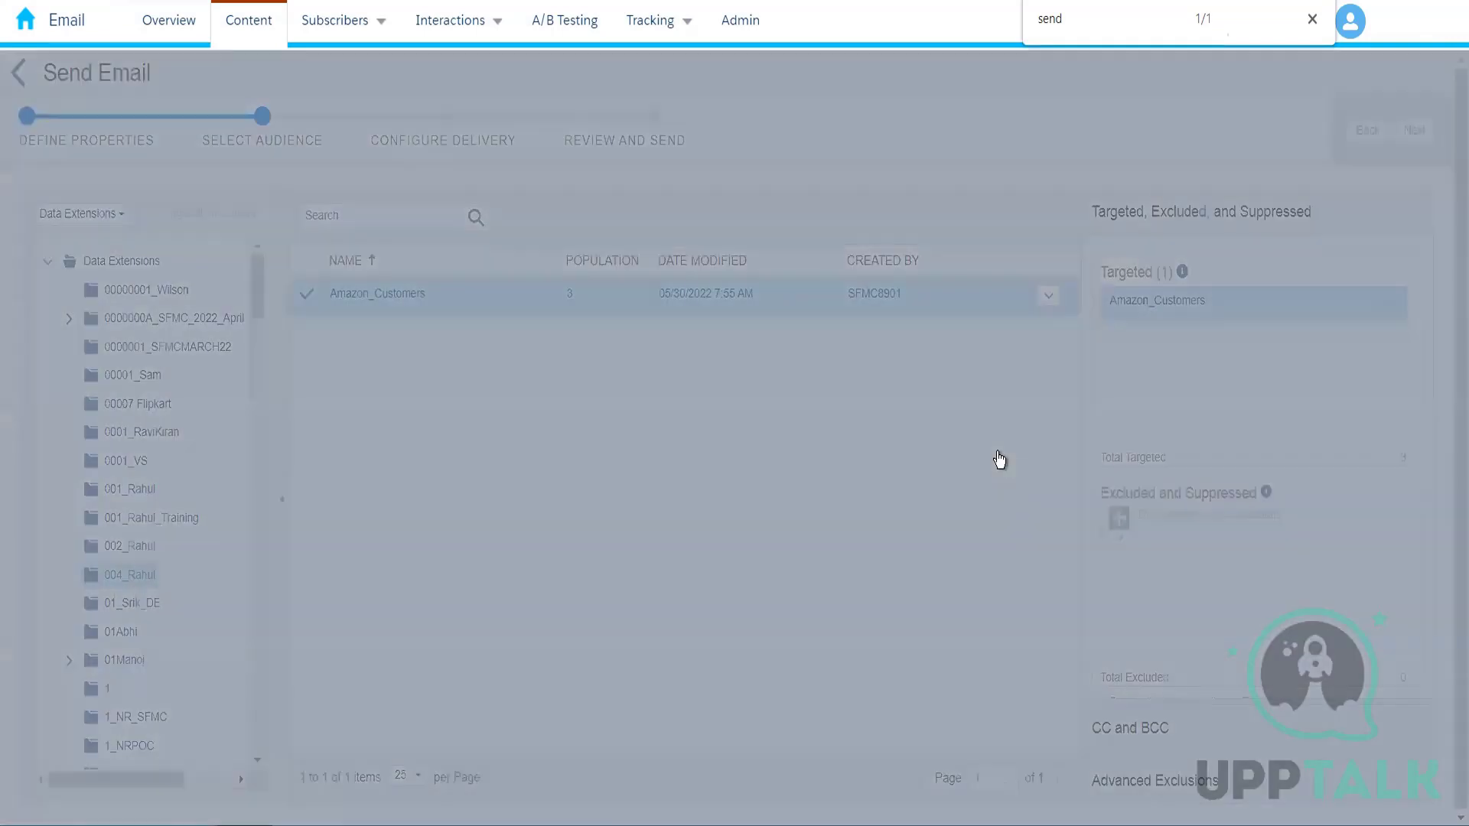
{"action": "left_click", "coordinate": [994, 459]}
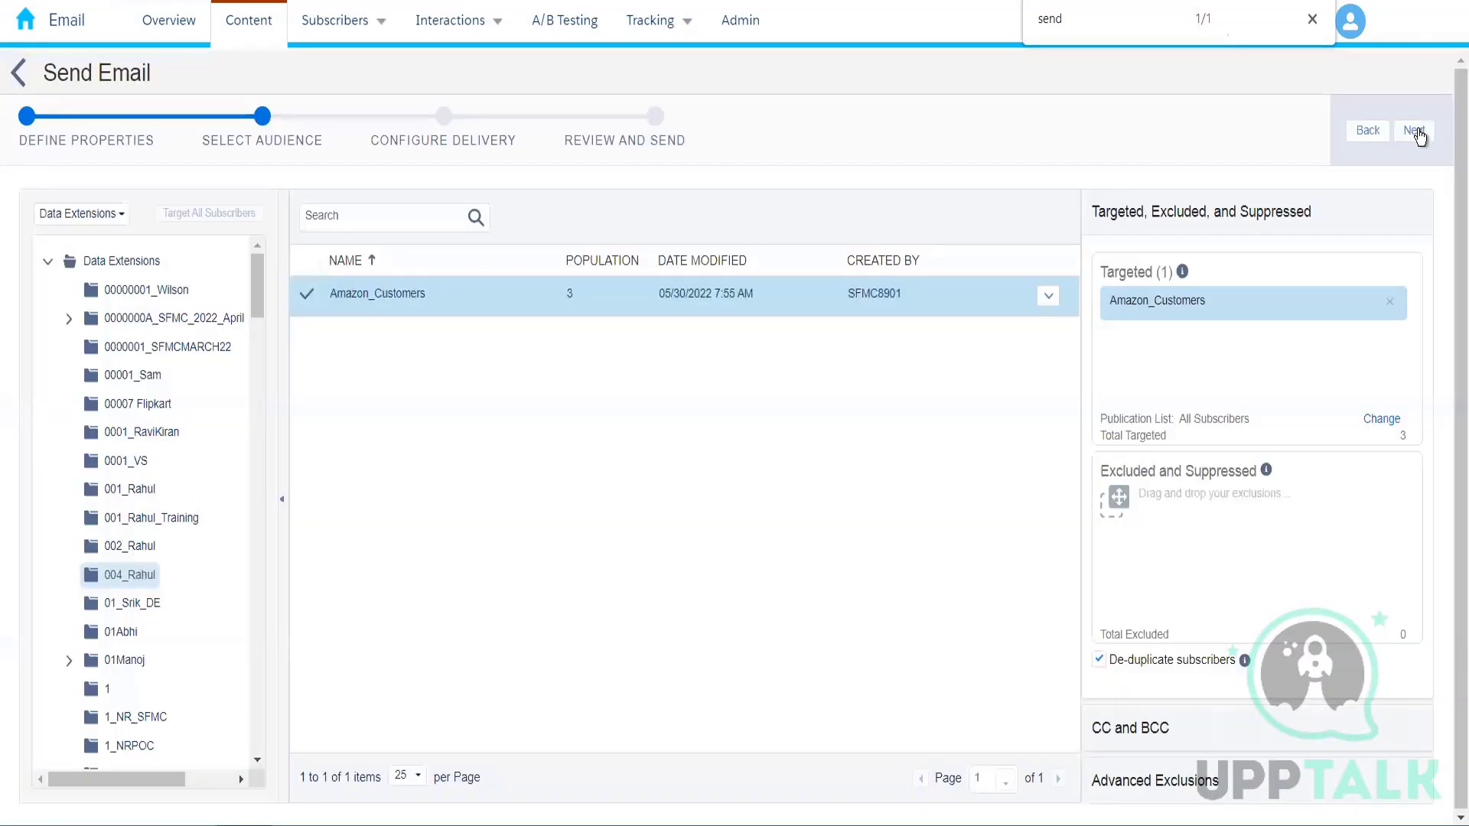
- Try to send the Publication List Demo email immediately to Amazon_Customers with the default delivery settings, and leave the send setup
{"action": "left_click", "coordinate": [1416, 131]}
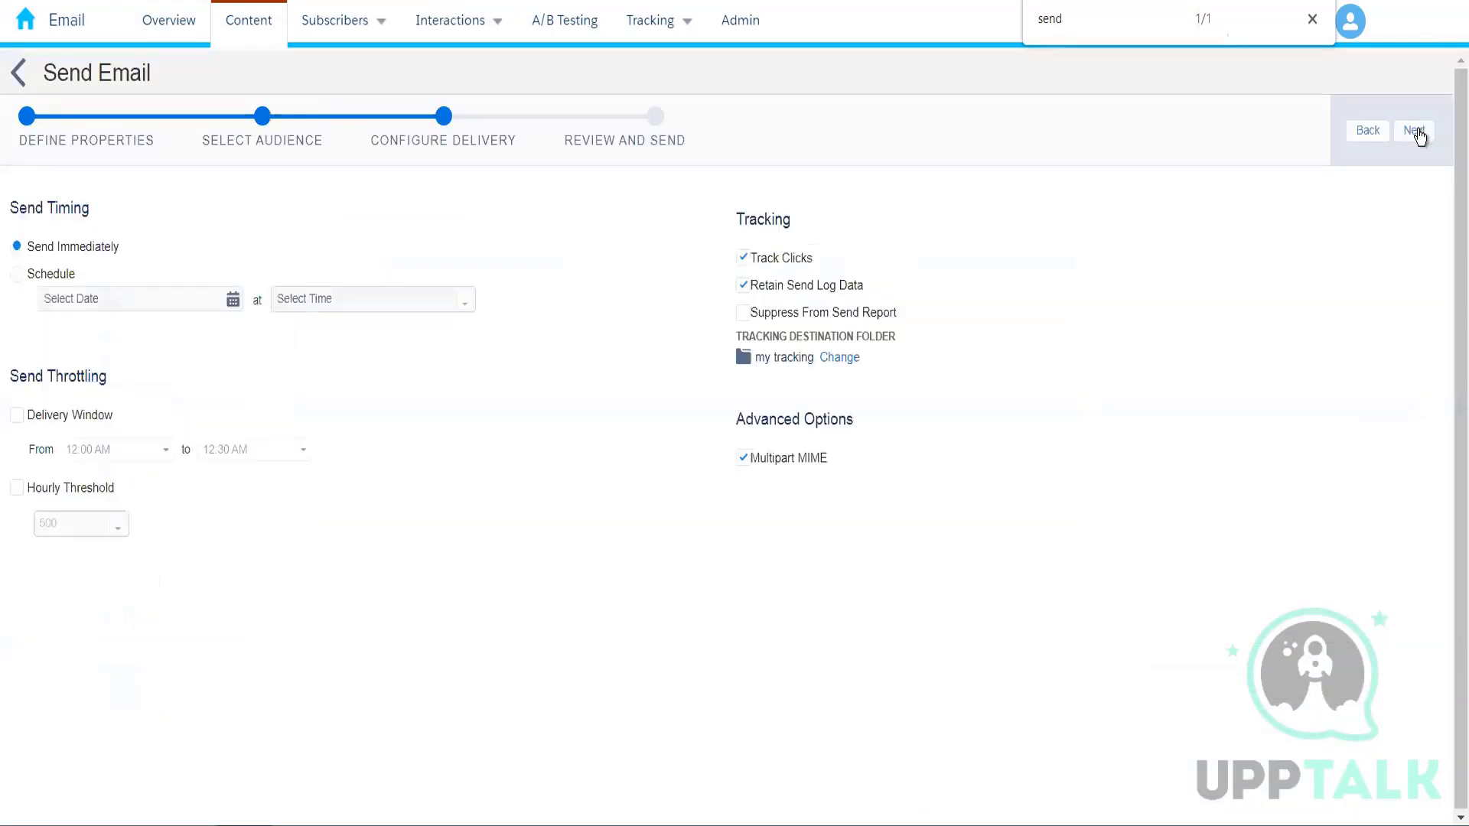
{"action": "left_click", "coordinate": [1414, 130]}
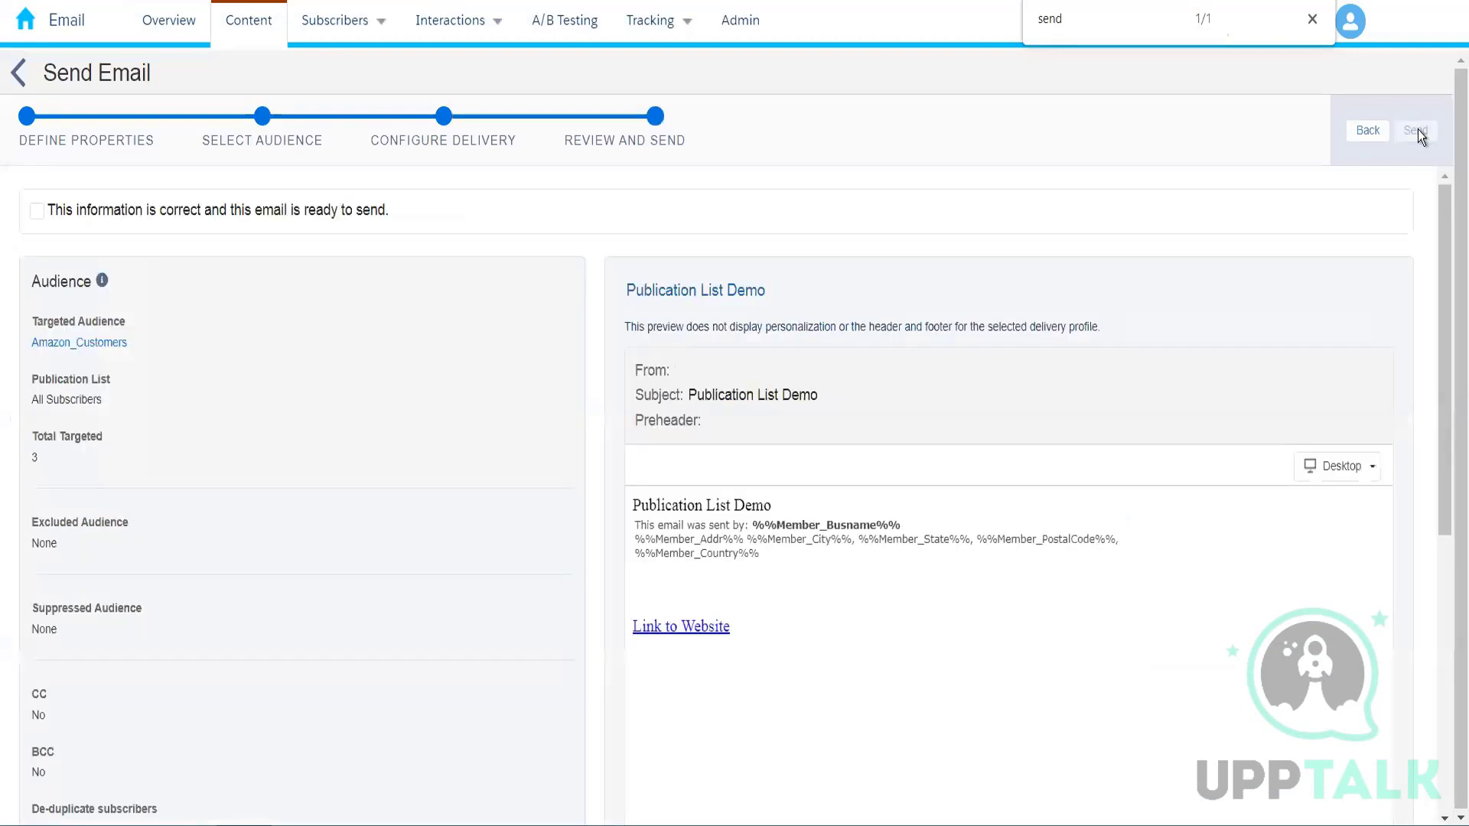
{"action": "left_click", "coordinate": [37, 211]}
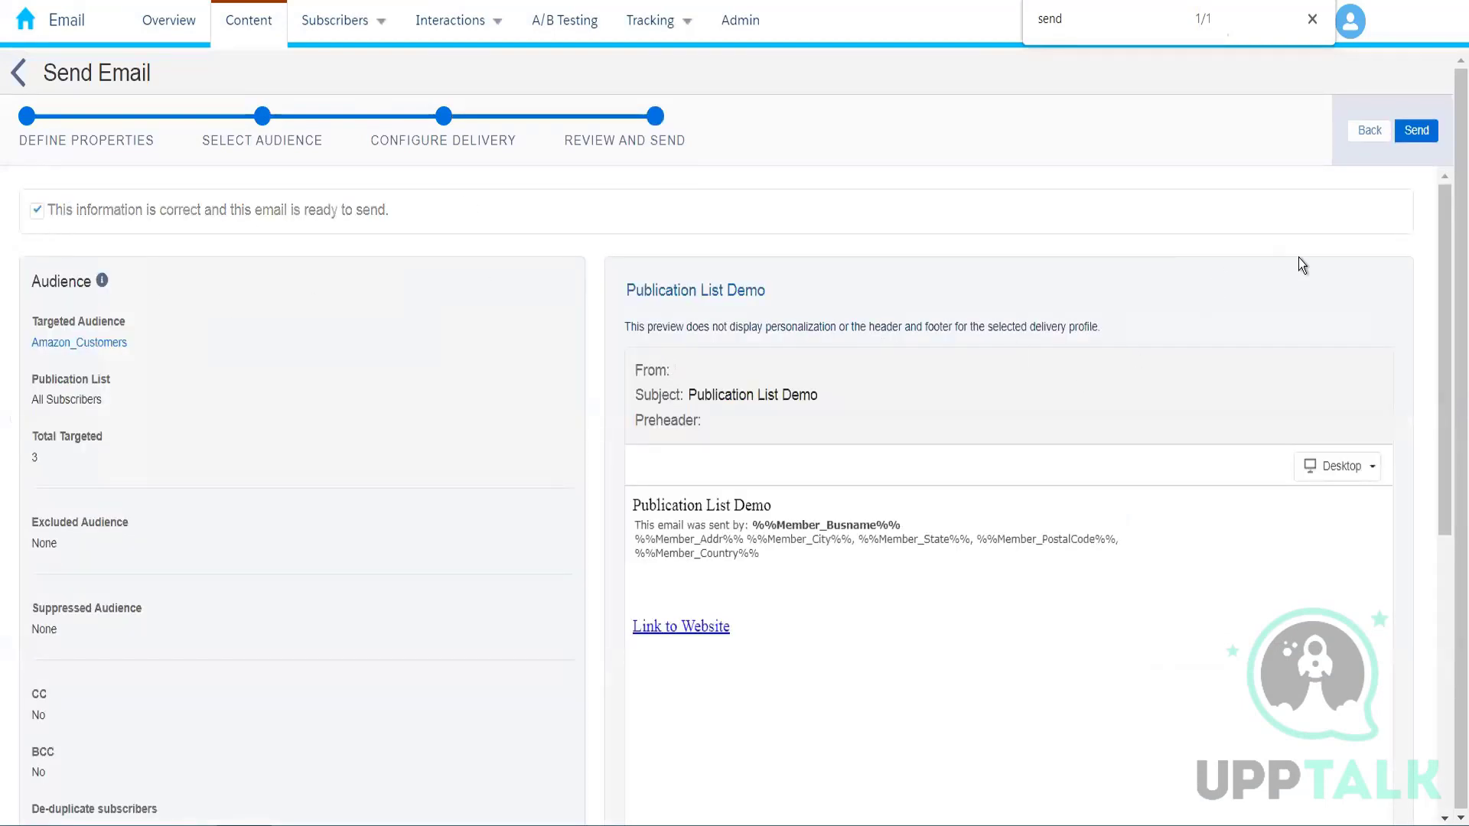
{"action": "left_click", "coordinate": [1414, 133]}
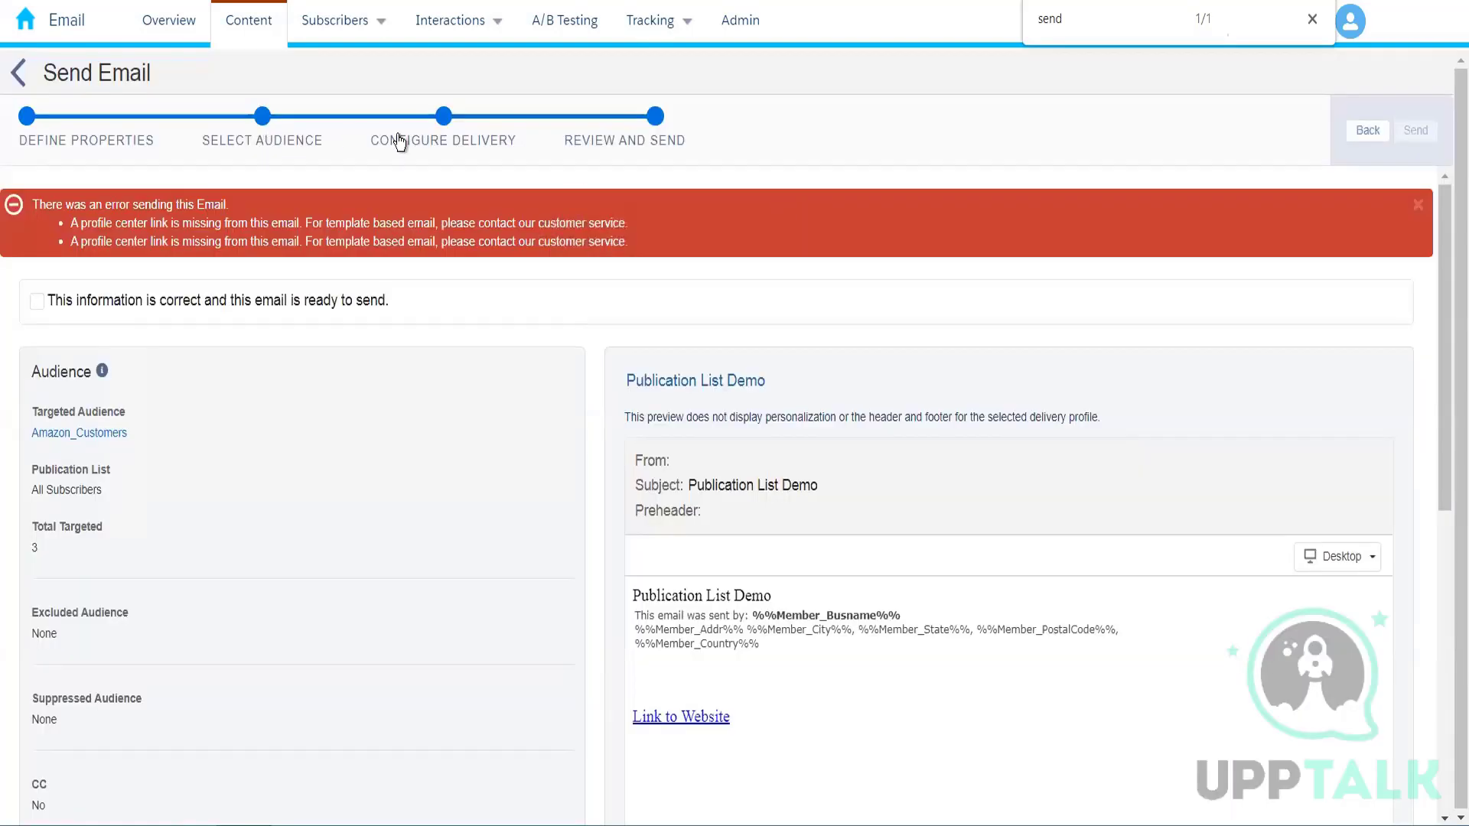
{"action": "left_click", "coordinate": [438, 128]}
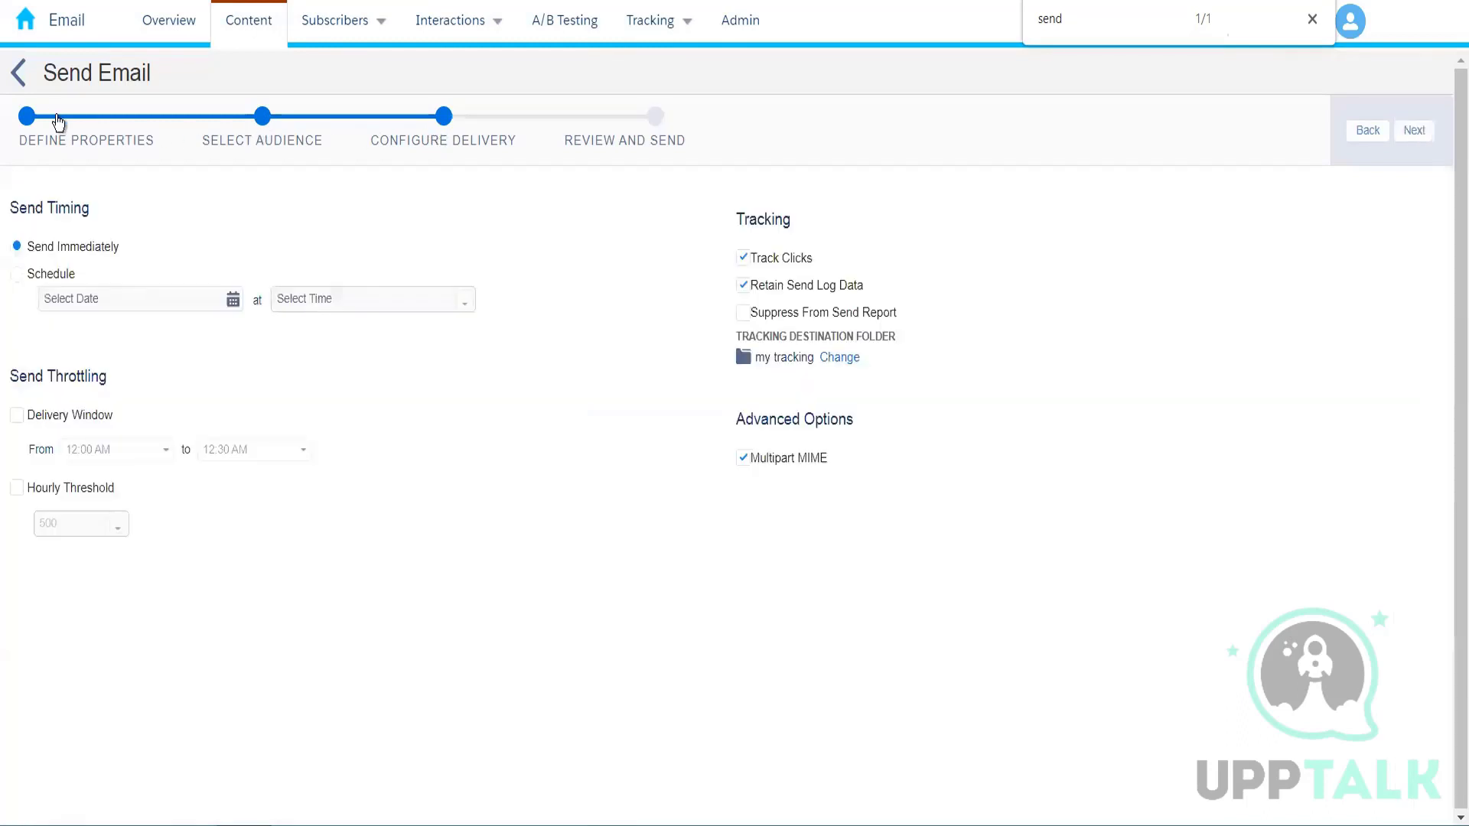
{"action": "left_click", "coordinate": [19, 81]}
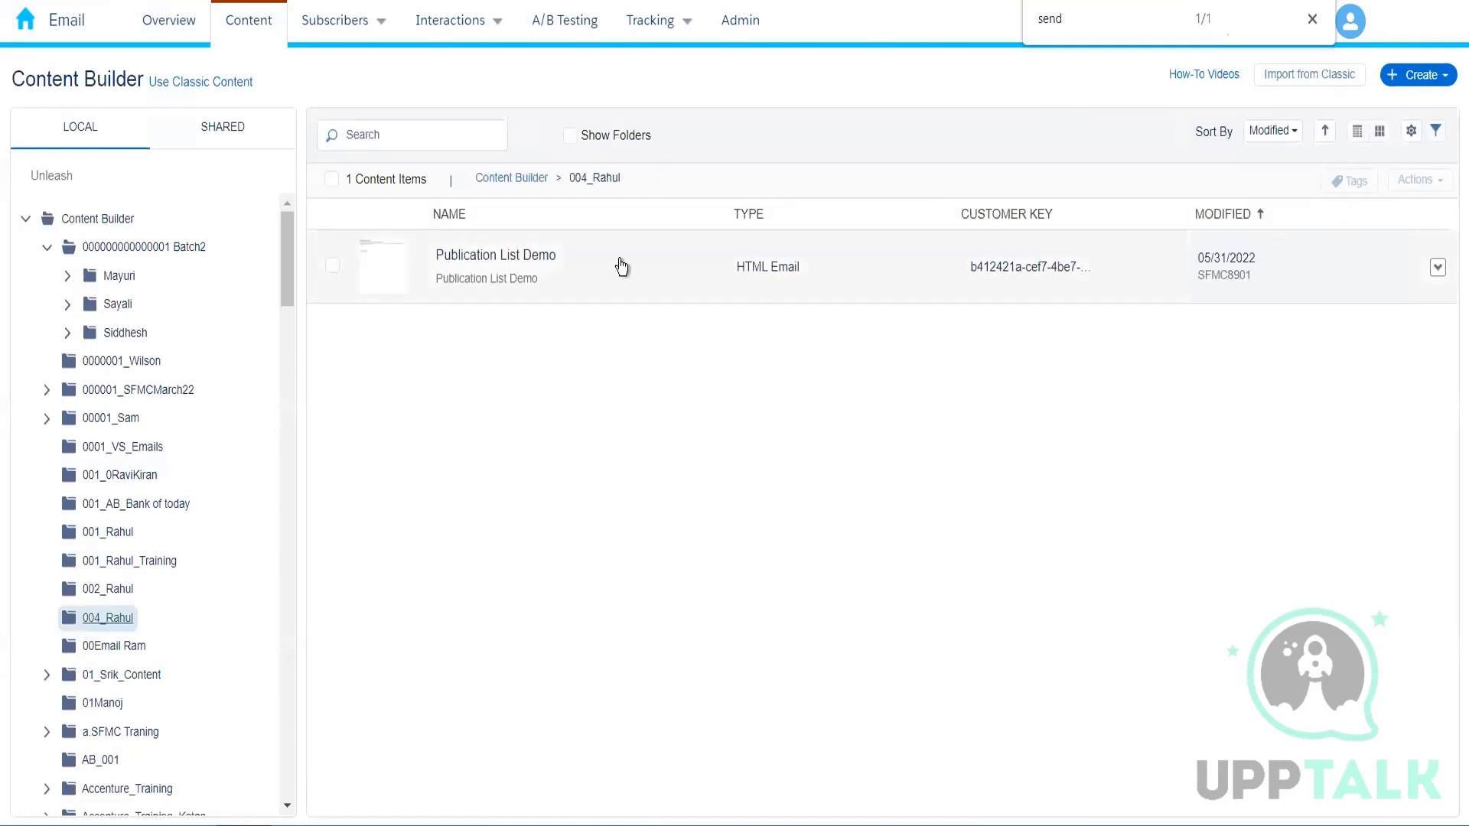
- Insert the Profile Center (Required) system snippet below the address table in the Publication List Demo email, and save it for sending
{"action": "left_click", "coordinate": [617, 266]}
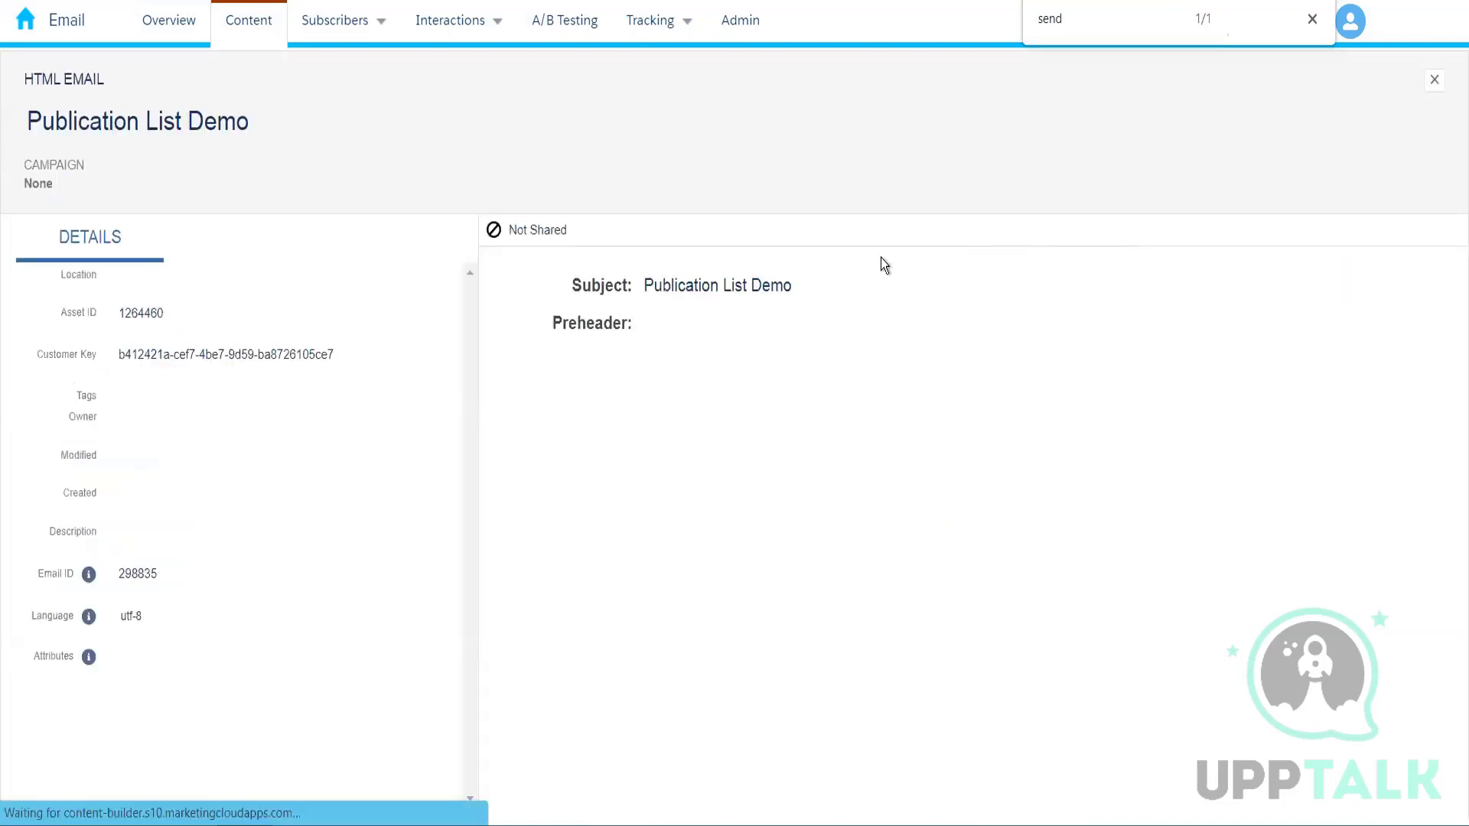
{"action": "left_click", "coordinate": [1315, 92]}
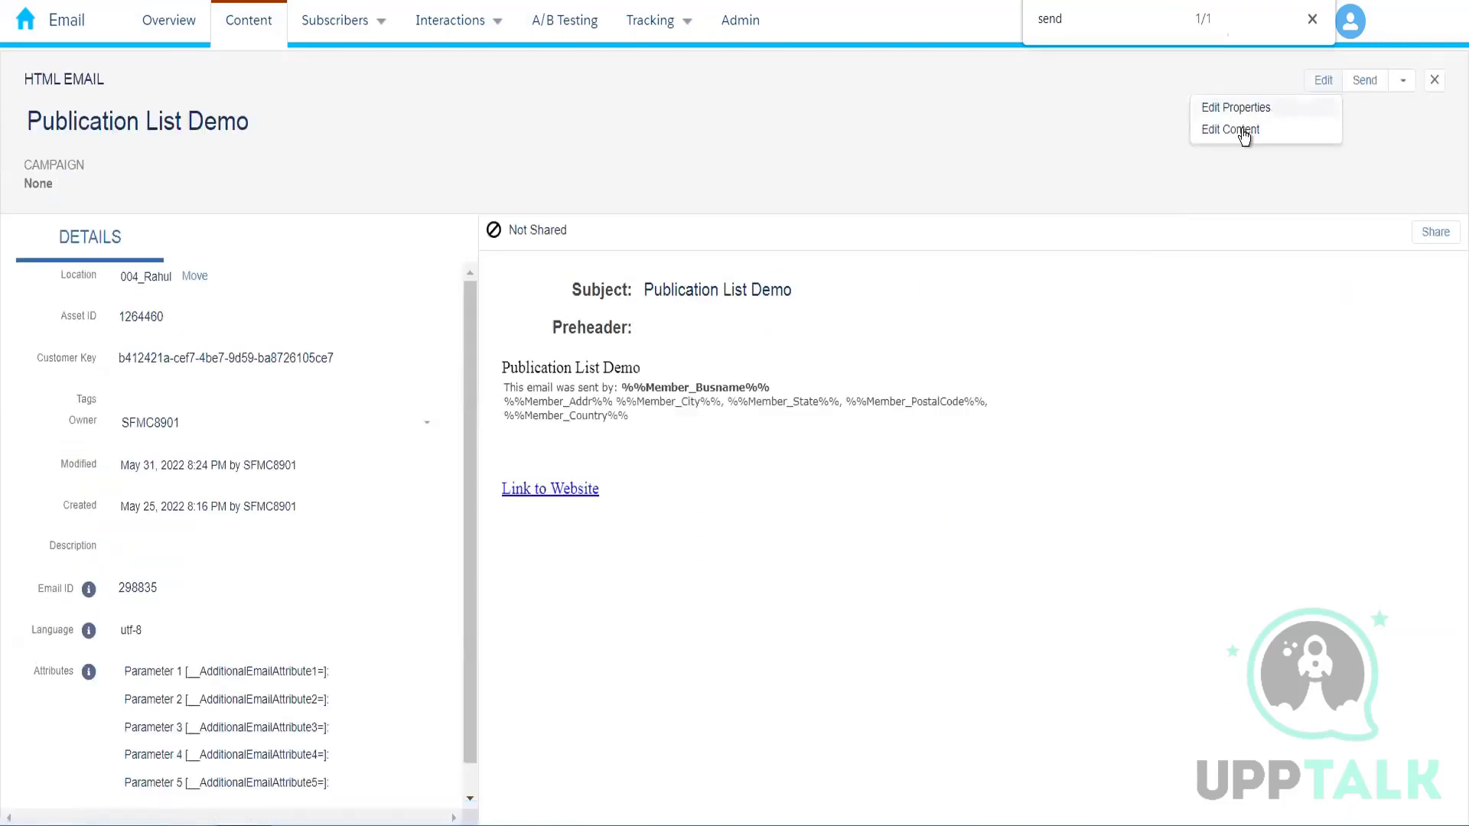
{"action": "left_click", "coordinate": [1239, 134]}
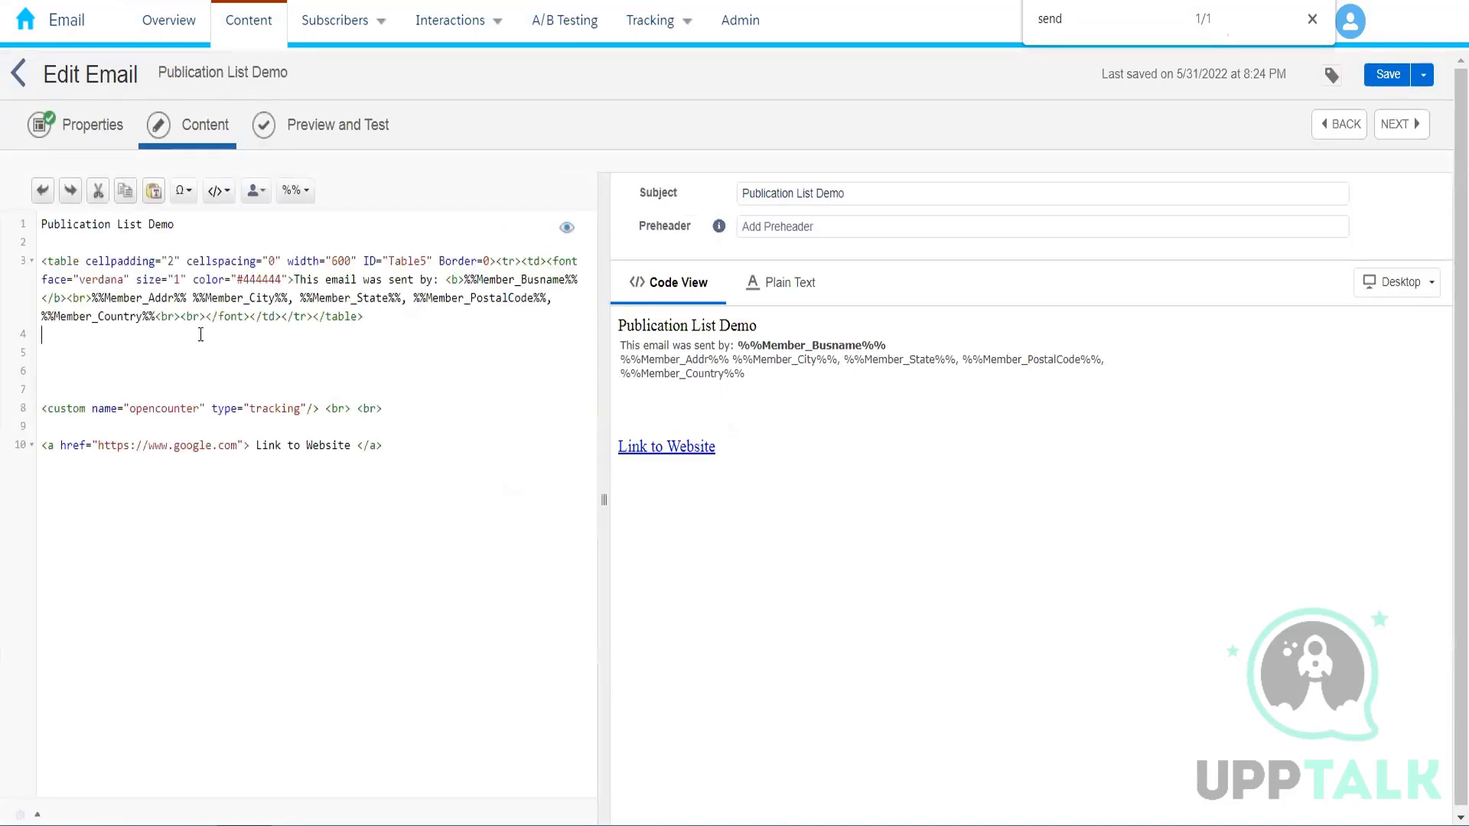
{"action": "left_click", "coordinate": [216, 192]}
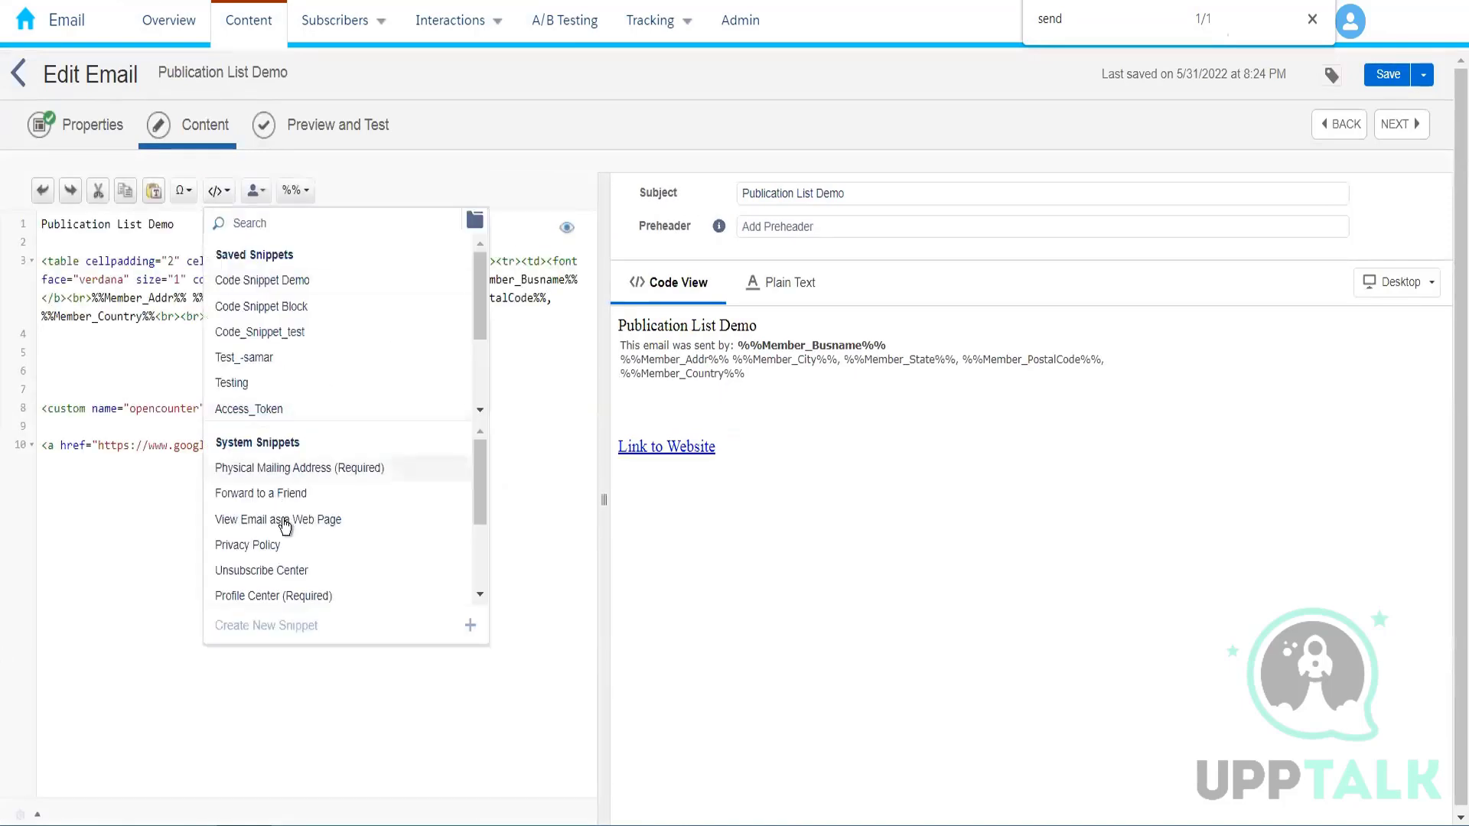
{"action": "left_click", "coordinate": [291, 596]}
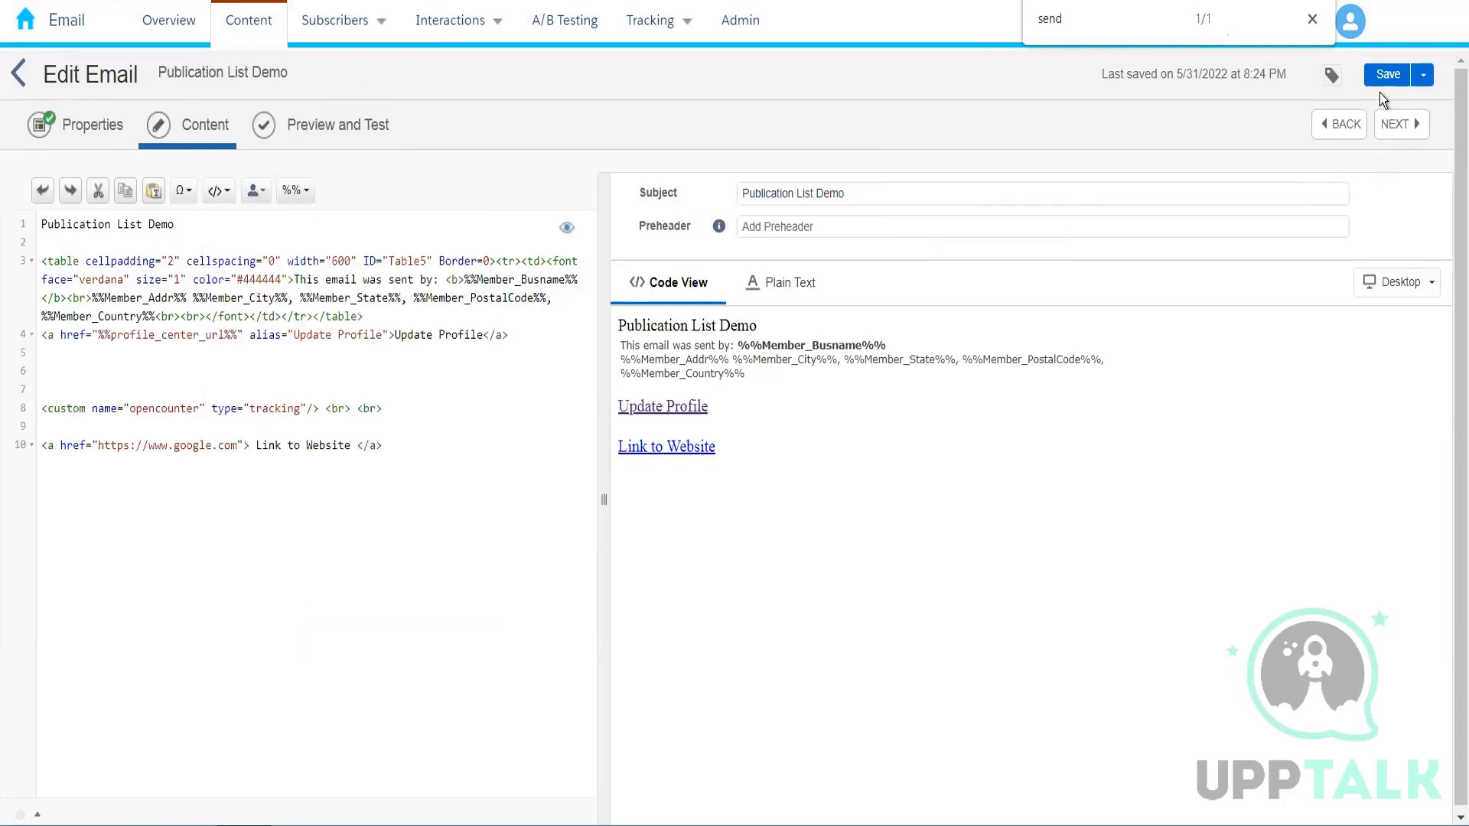
{"action": "left_click", "coordinate": [1423, 74]}
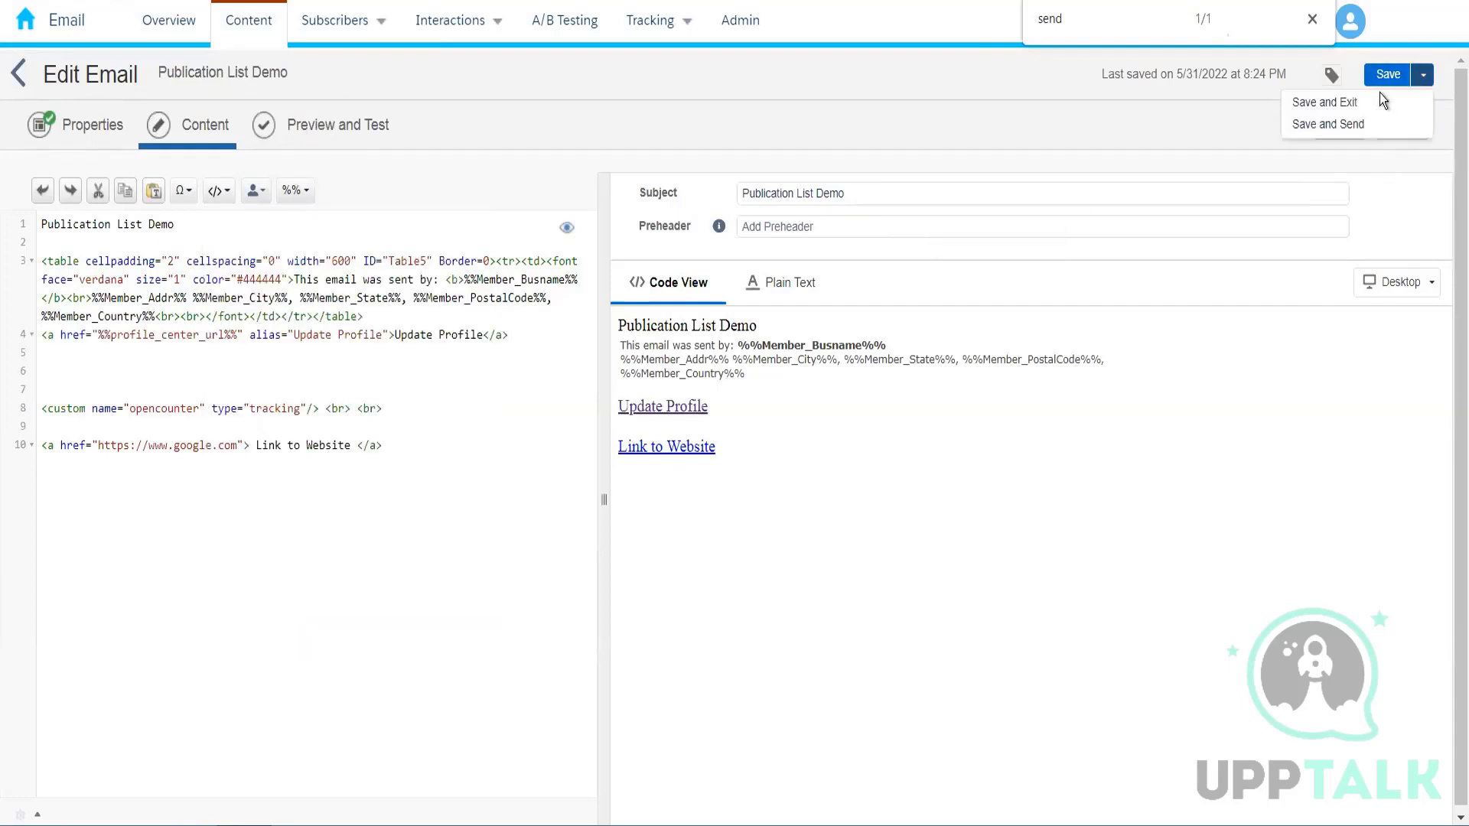
{"action": "left_click", "coordinate": [1329, 125]}
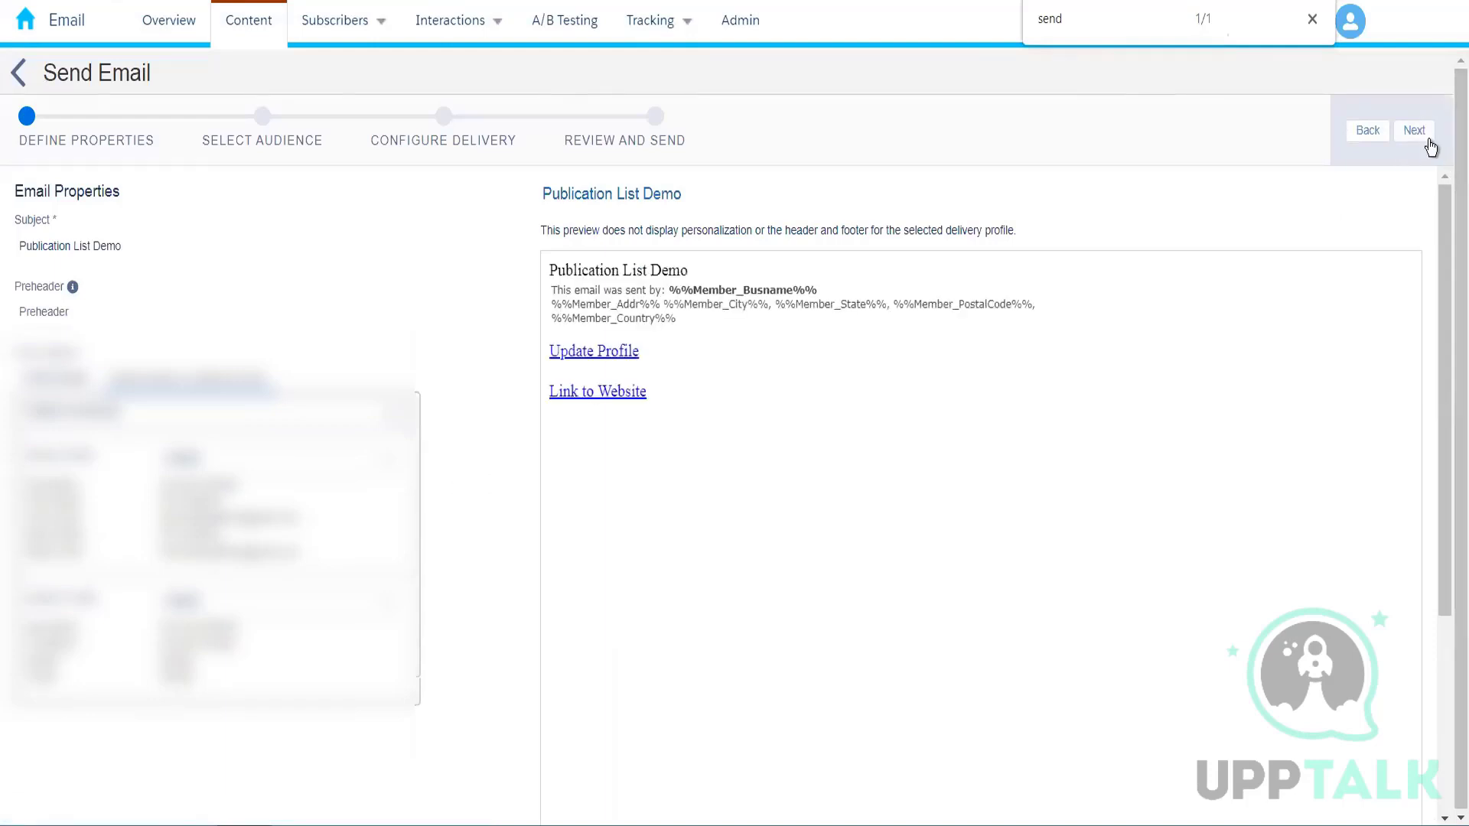
- Target the Amazon_Customers data extension from the 004 folder again for the edited email, with the All Subscribers publication list
{"action": "left_click", "coordinate": [1416, 131]}
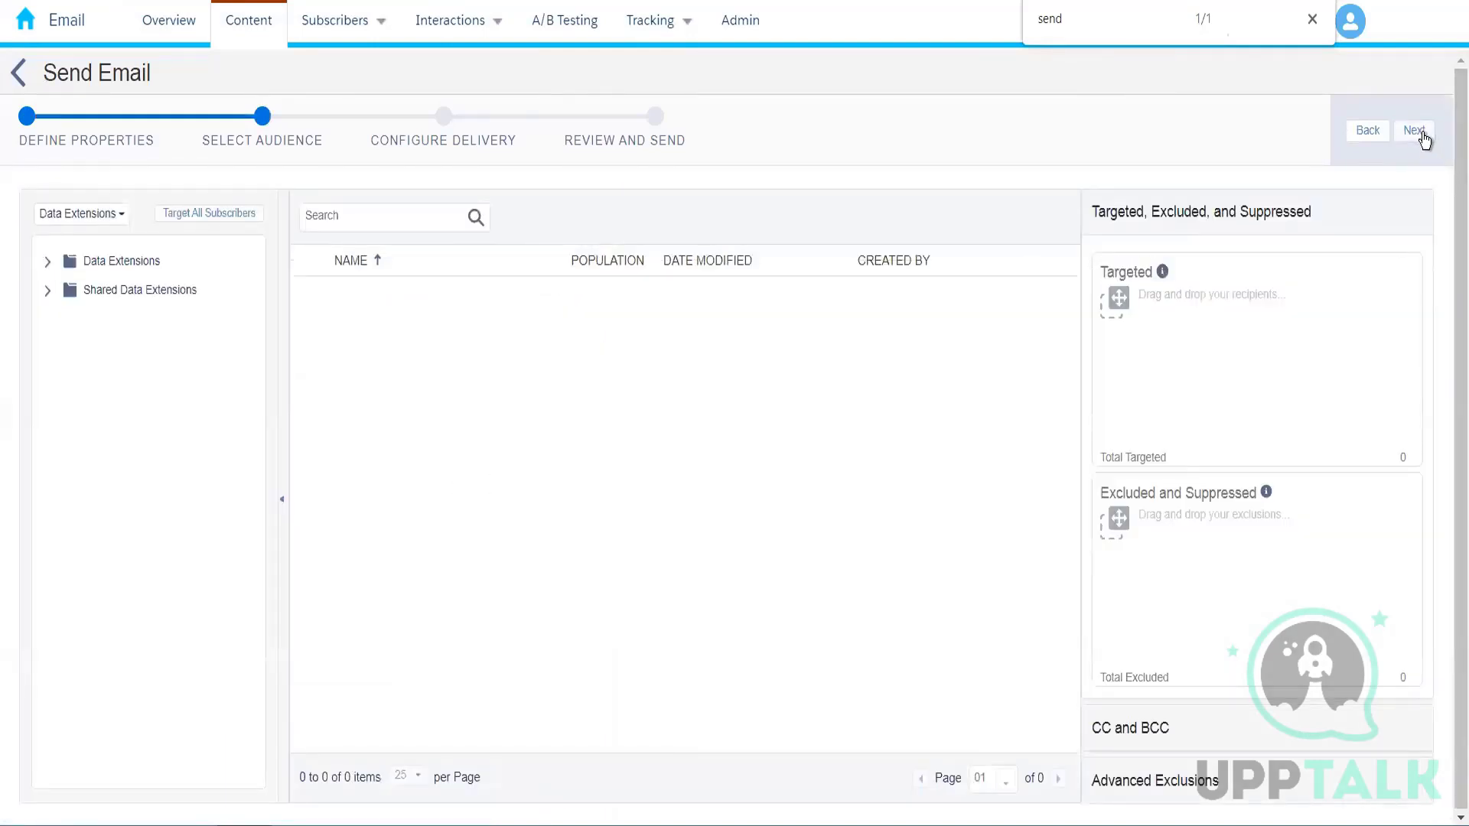
{"action": "left_click", "coordinate": [49, 262]}
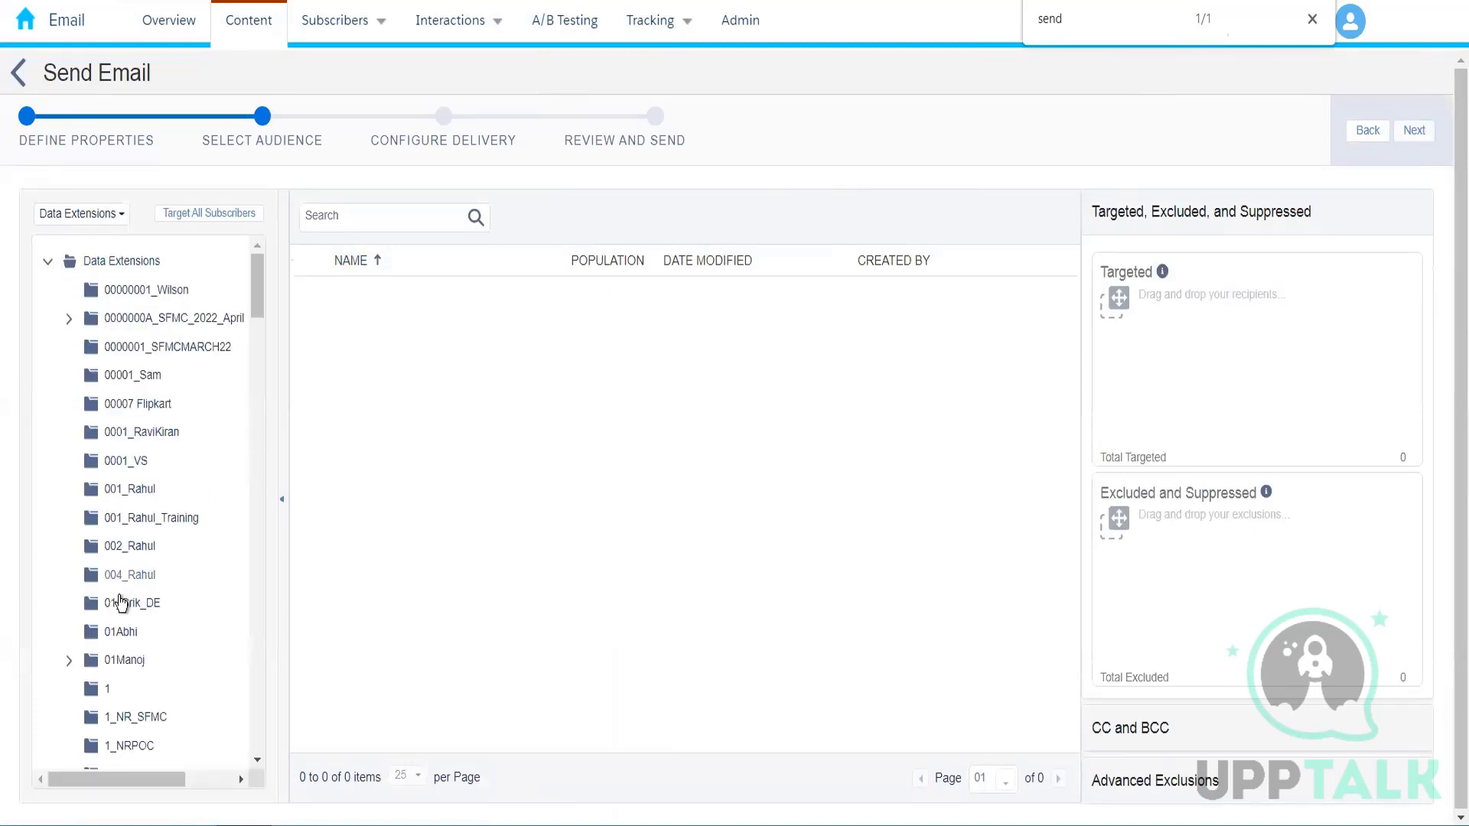
{"action": "left_click", "coordinate": [130, 590]}
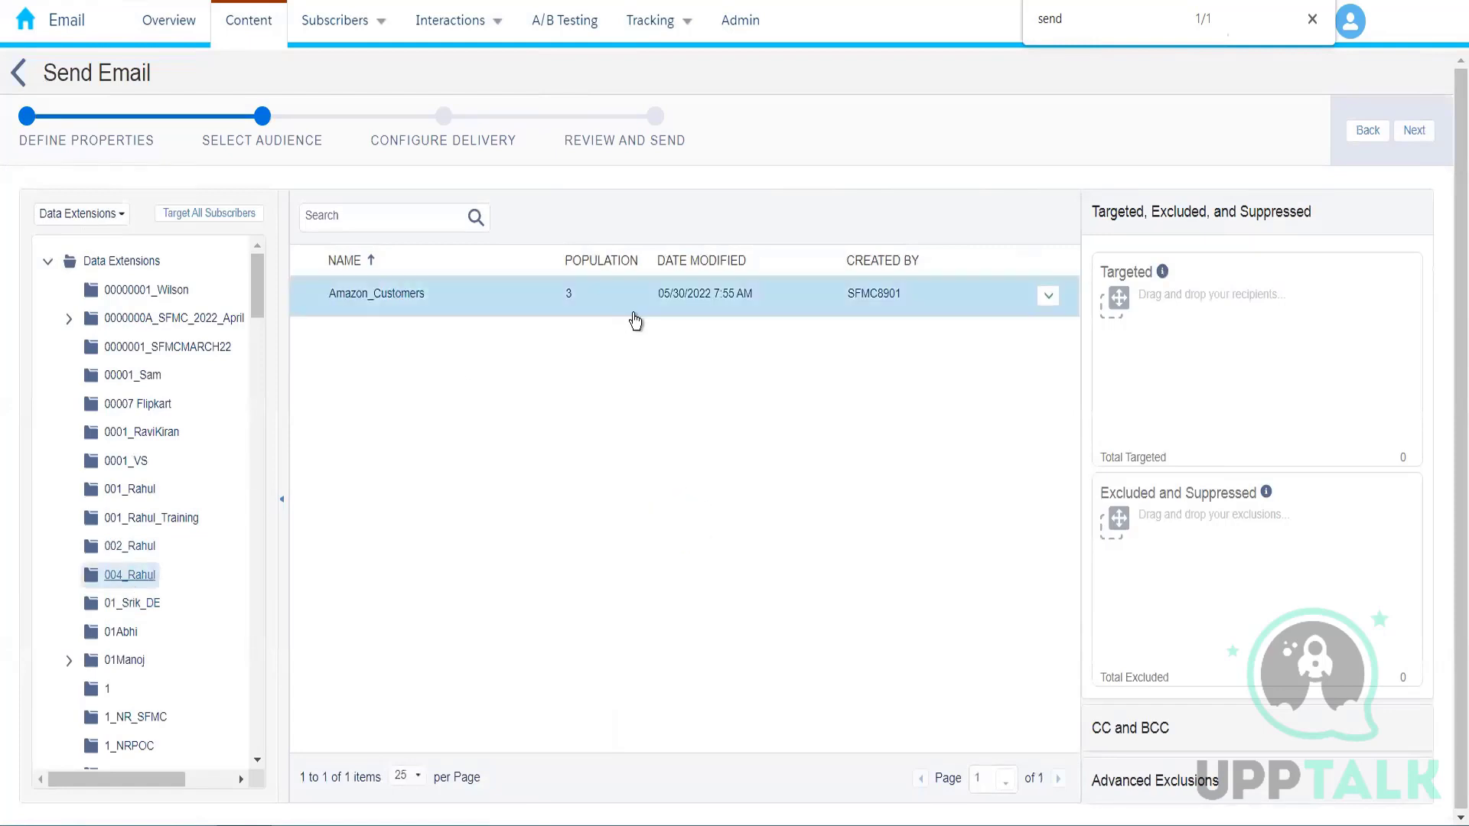
{"action": "left_click_drag", "start_coordinate": [633, 317], "coordinate": [1150, 320]}
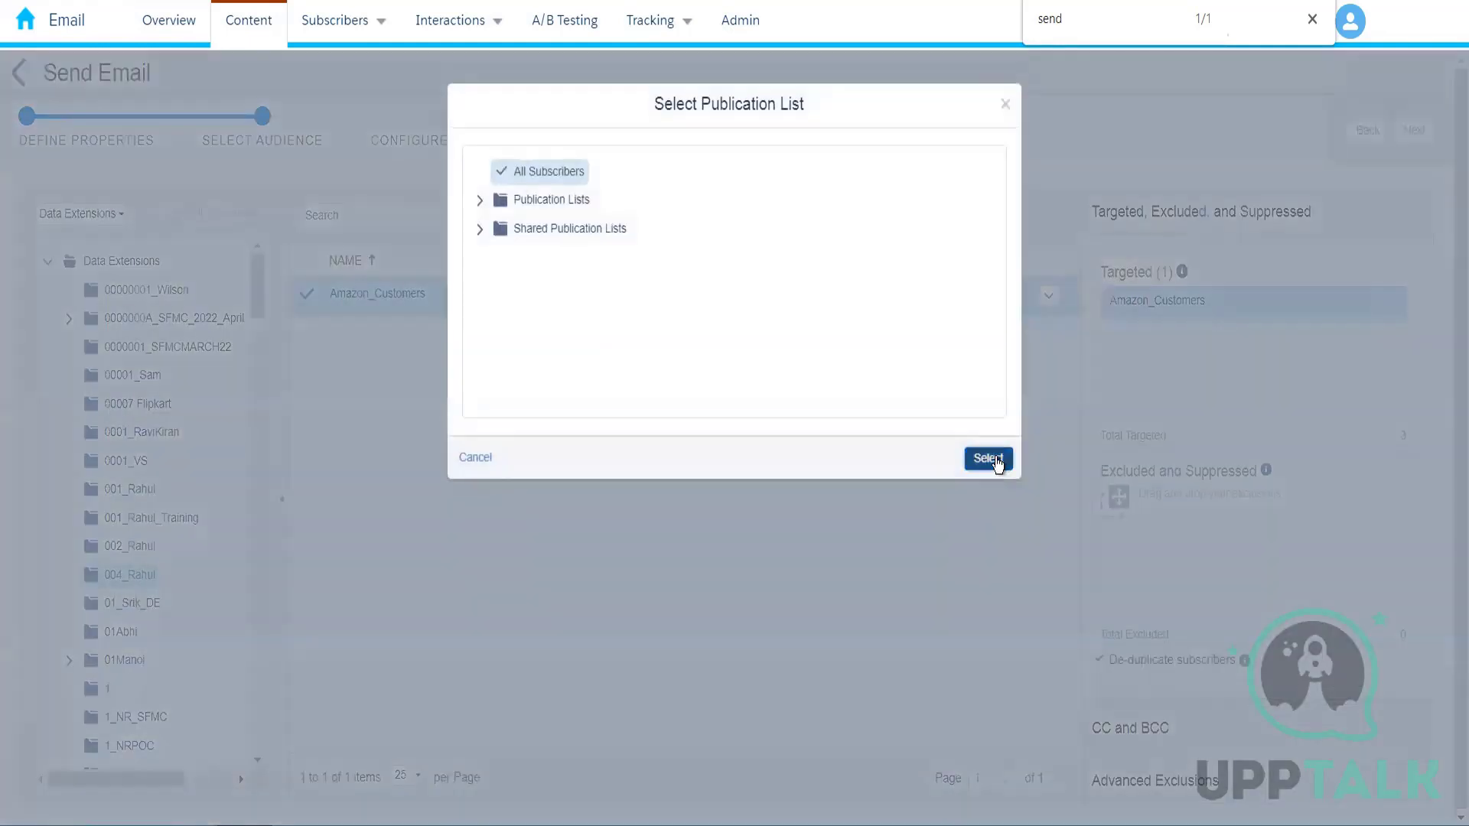
{"action": "left_click", "coordinate": [988, 459]}
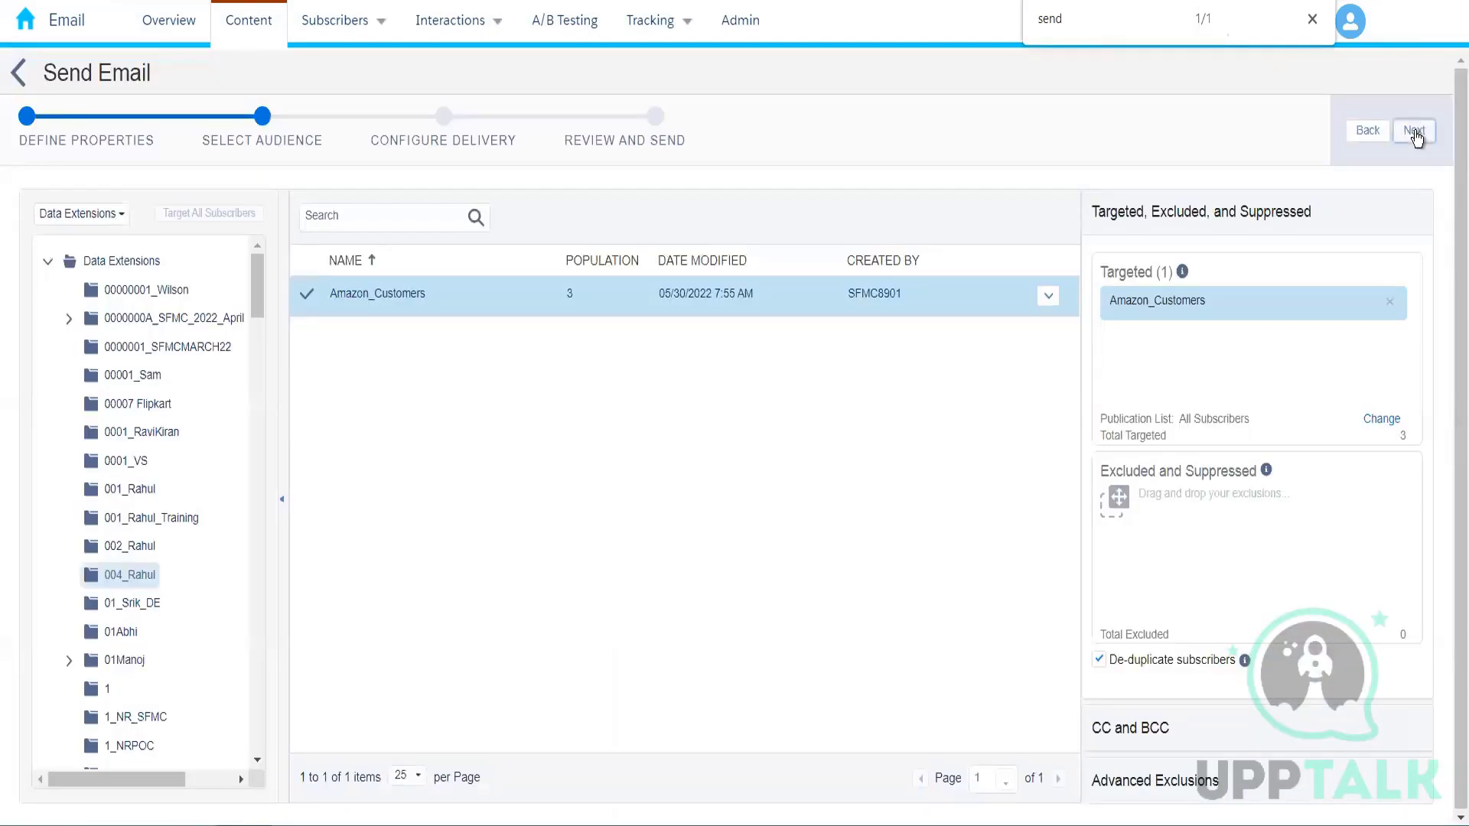
- Review the delivery settings, including Retain Send Log Data, confirm the information is correct, and send the edited email immediately
{"action": "left_click", "coordinate": [1414, 132]}
{"action": "left_click", "coordinate": [1415, 132]}
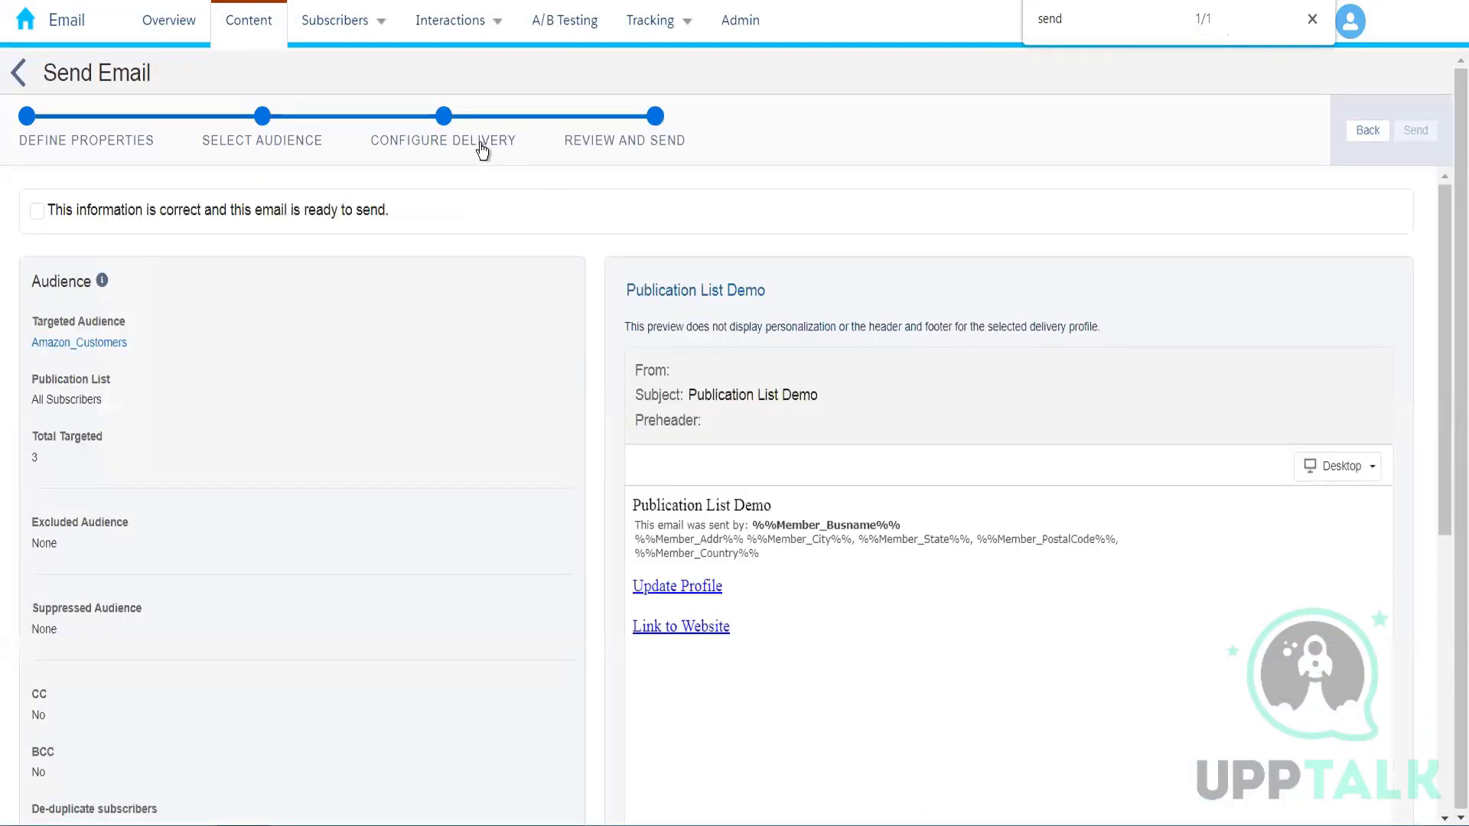
{"action": "left_click", "coordinate": [444, 119]}
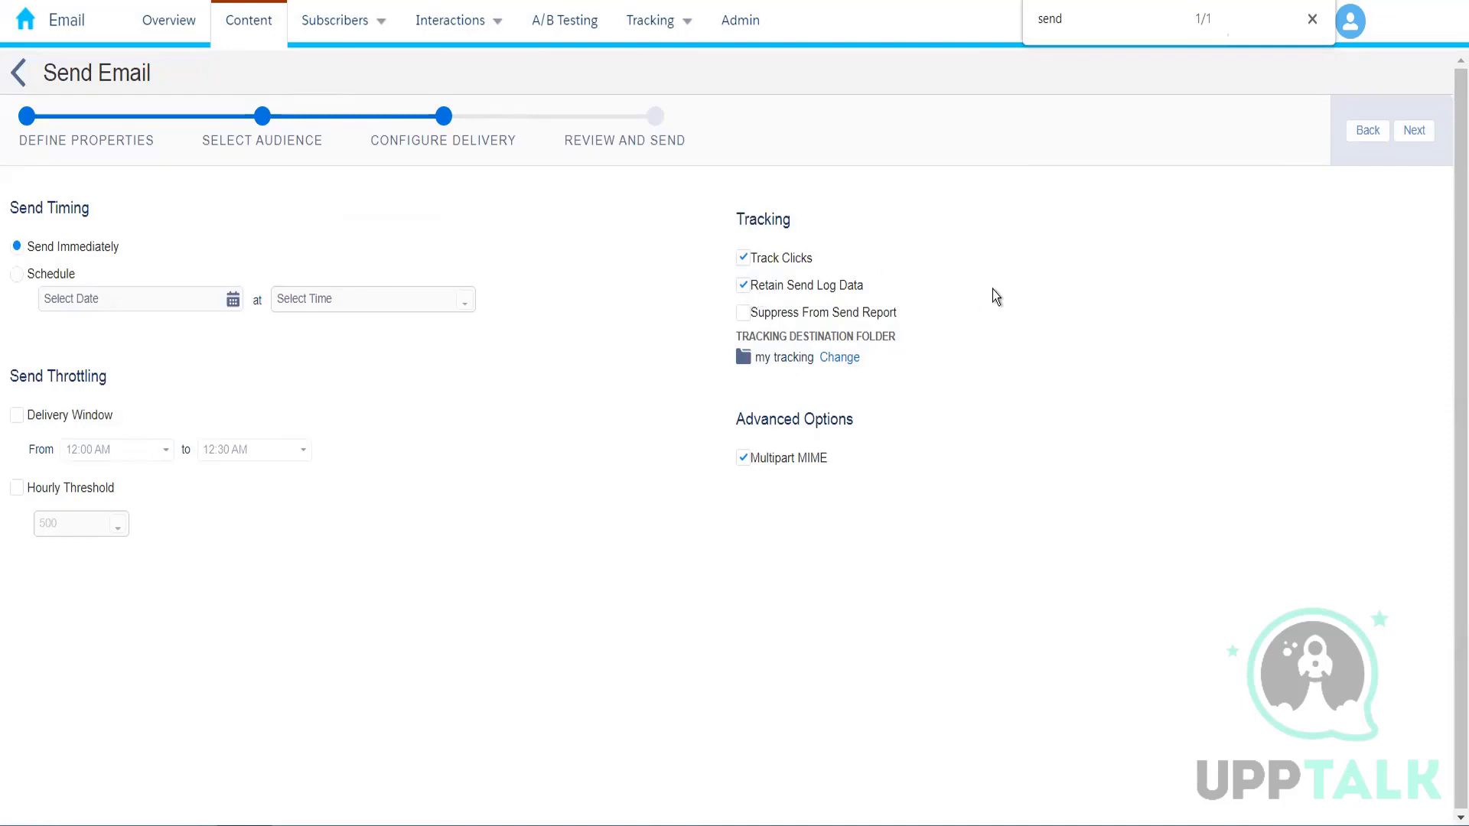
{"action": "left_click", "coordinate": [1417, 132]}
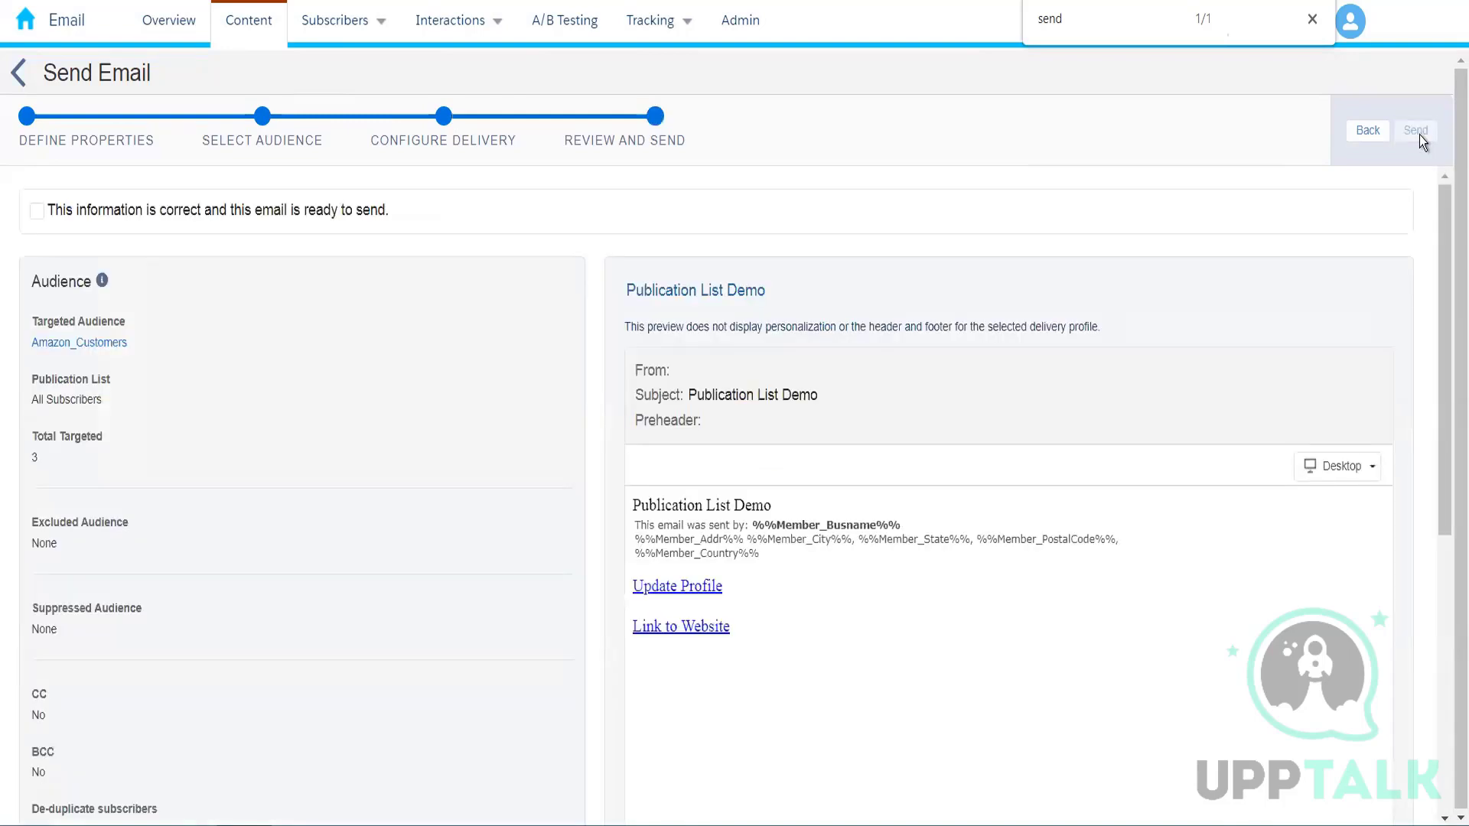
{"action": "left_click", "coordinate": [37, 211]}
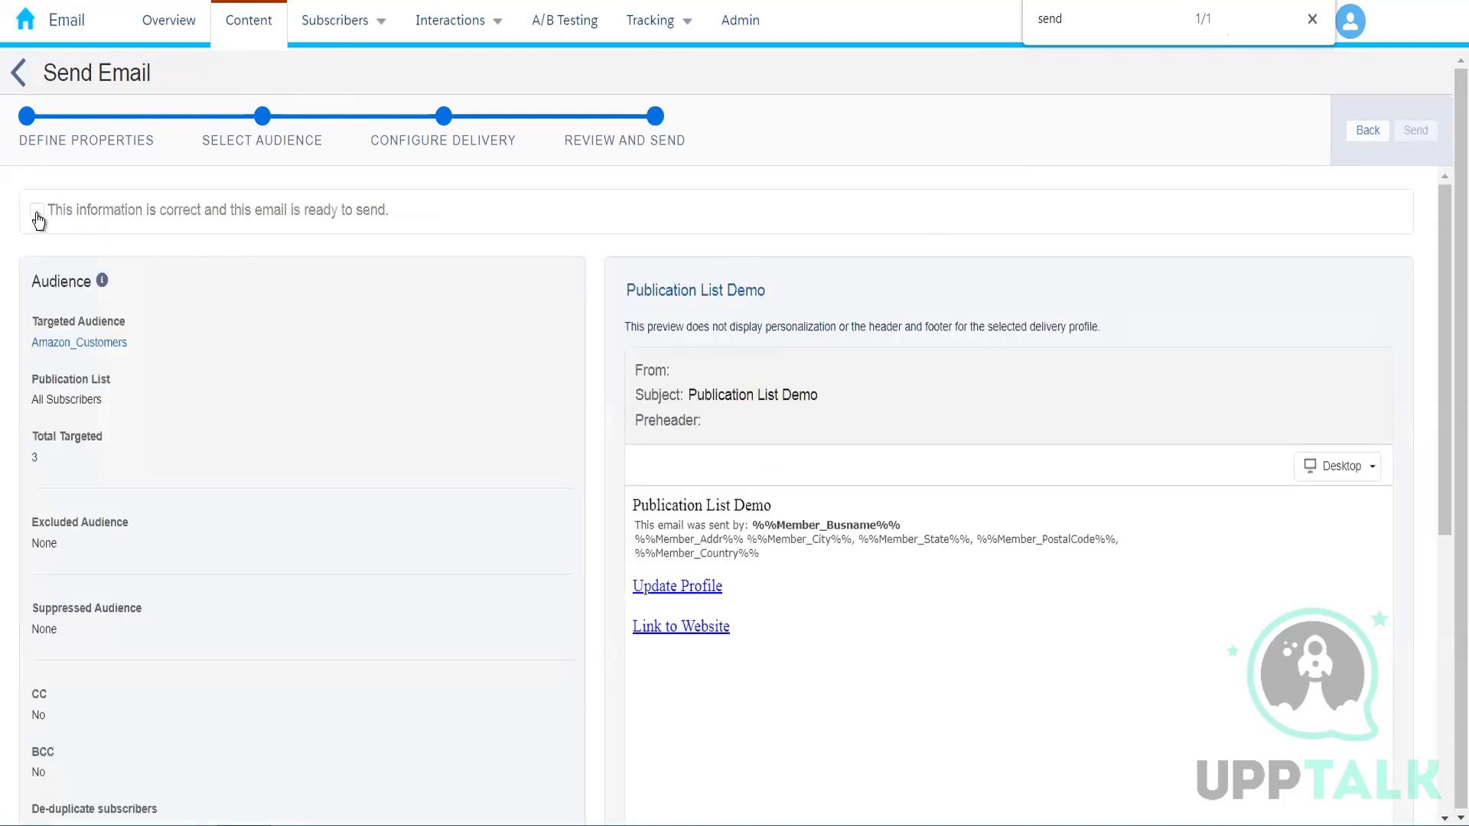
{"action": "left_click", "coordinate": [1425, 133]}
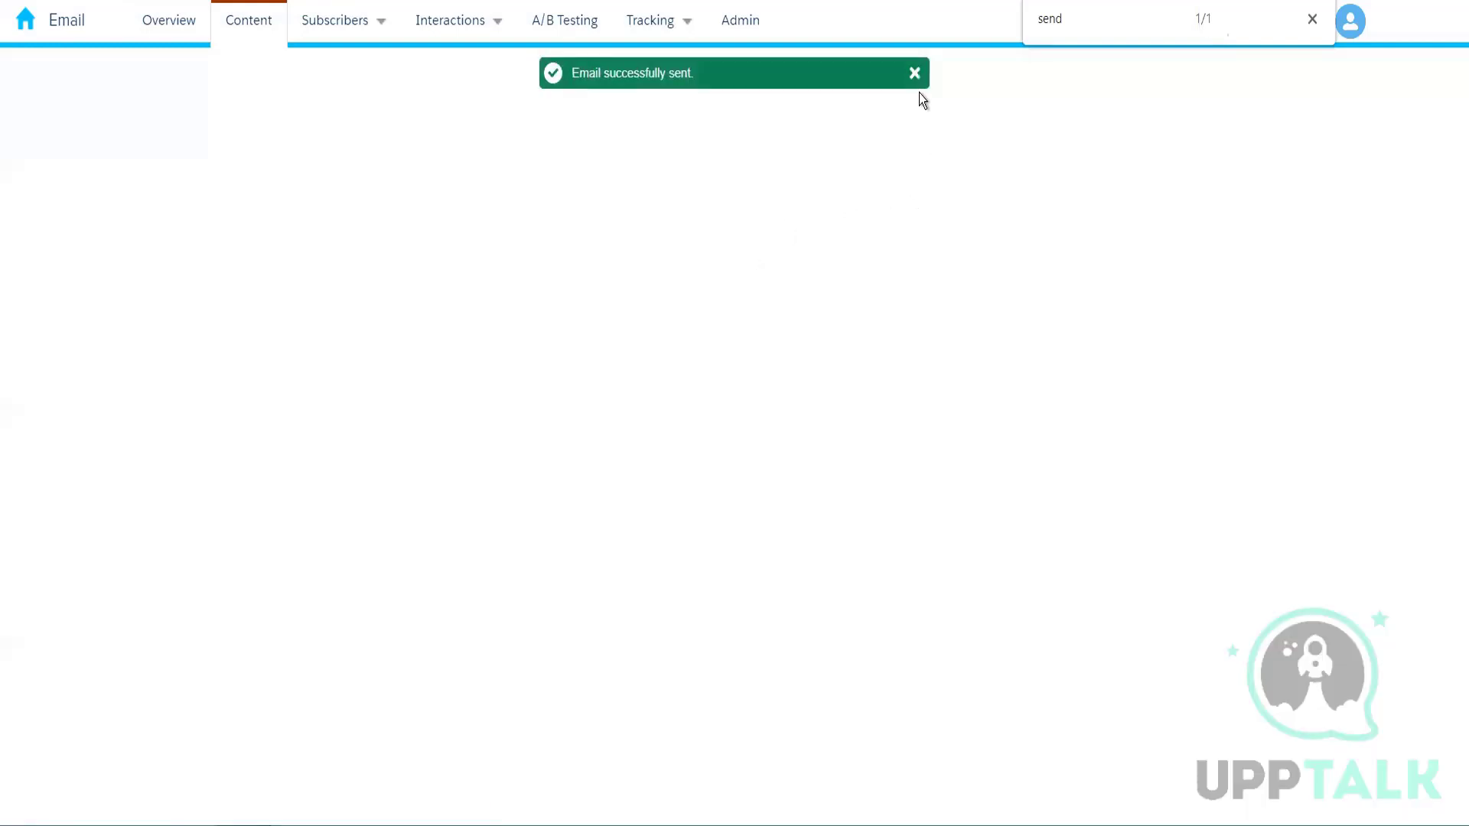
{"action": "left_click", "coordinate": [915, 74]}
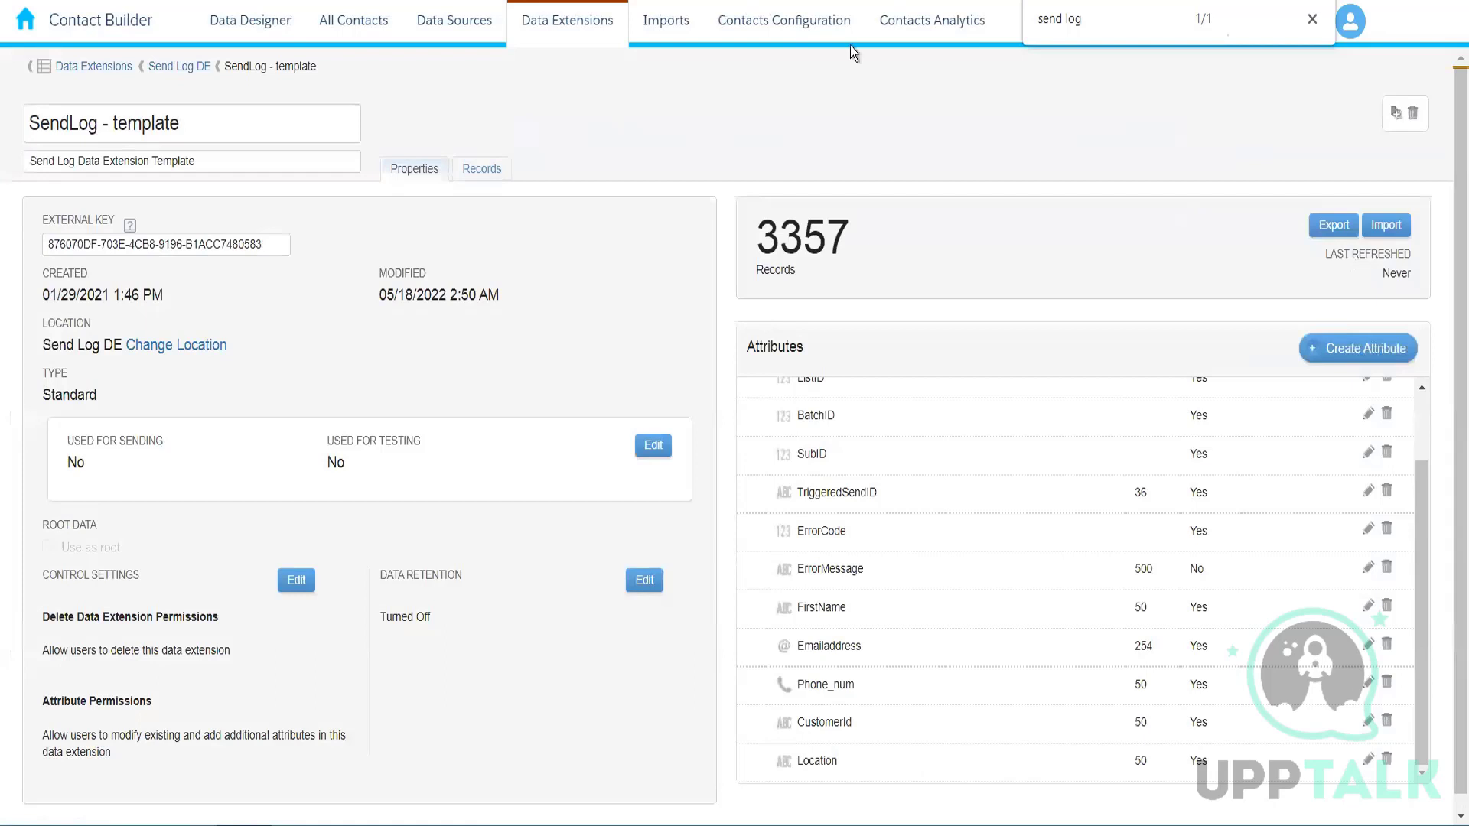
- Switch to Contact Builder and examine the newest logged sends on page 135 of the SendLog - template records
{"action": "left_click", "coordinate": [498, 175]}
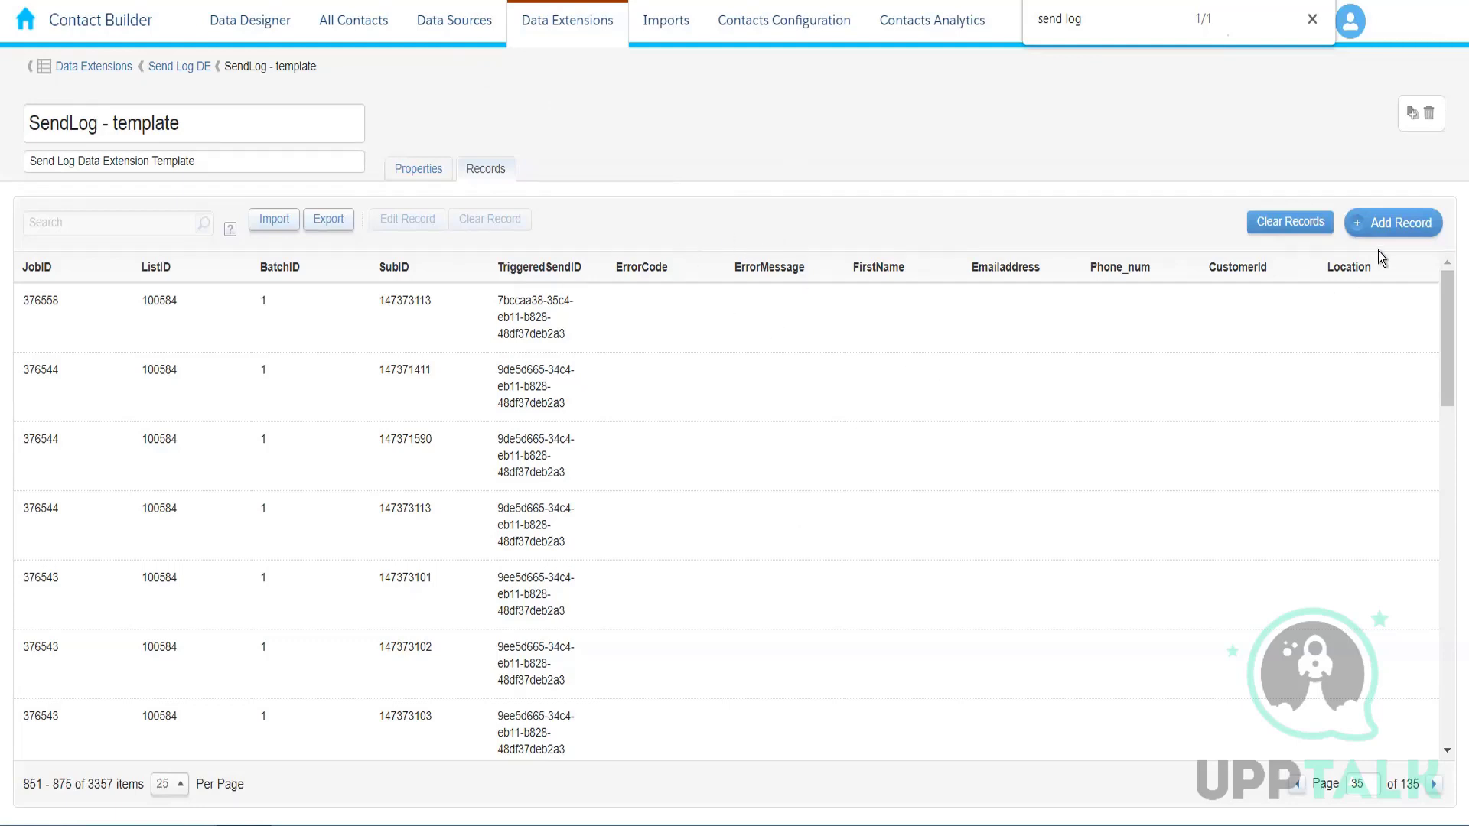
{"action": "left_click", "coordinate": [1398, 221]}
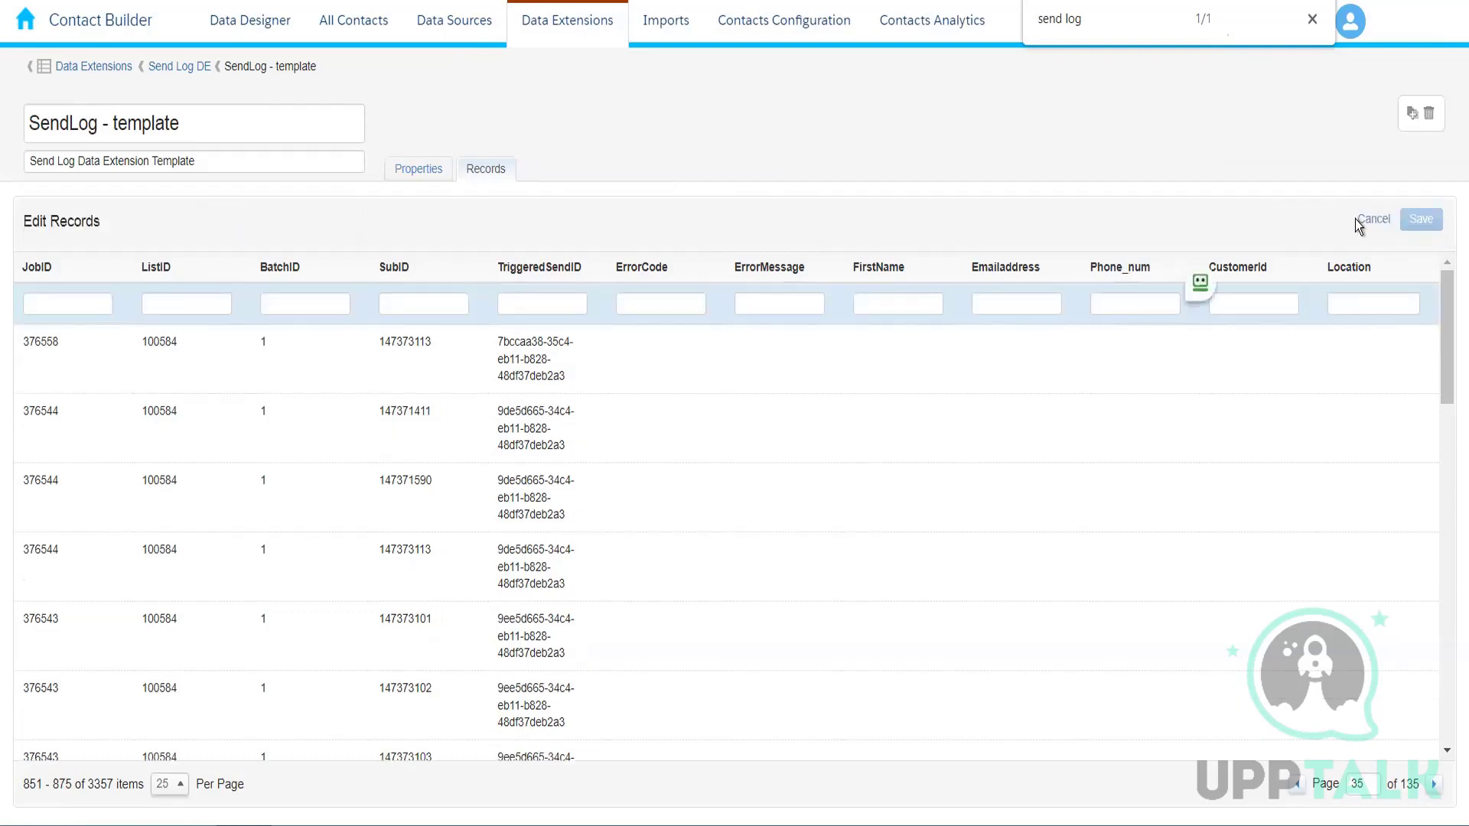
{"action": "left_click", "coordinate": [1369, 222]}
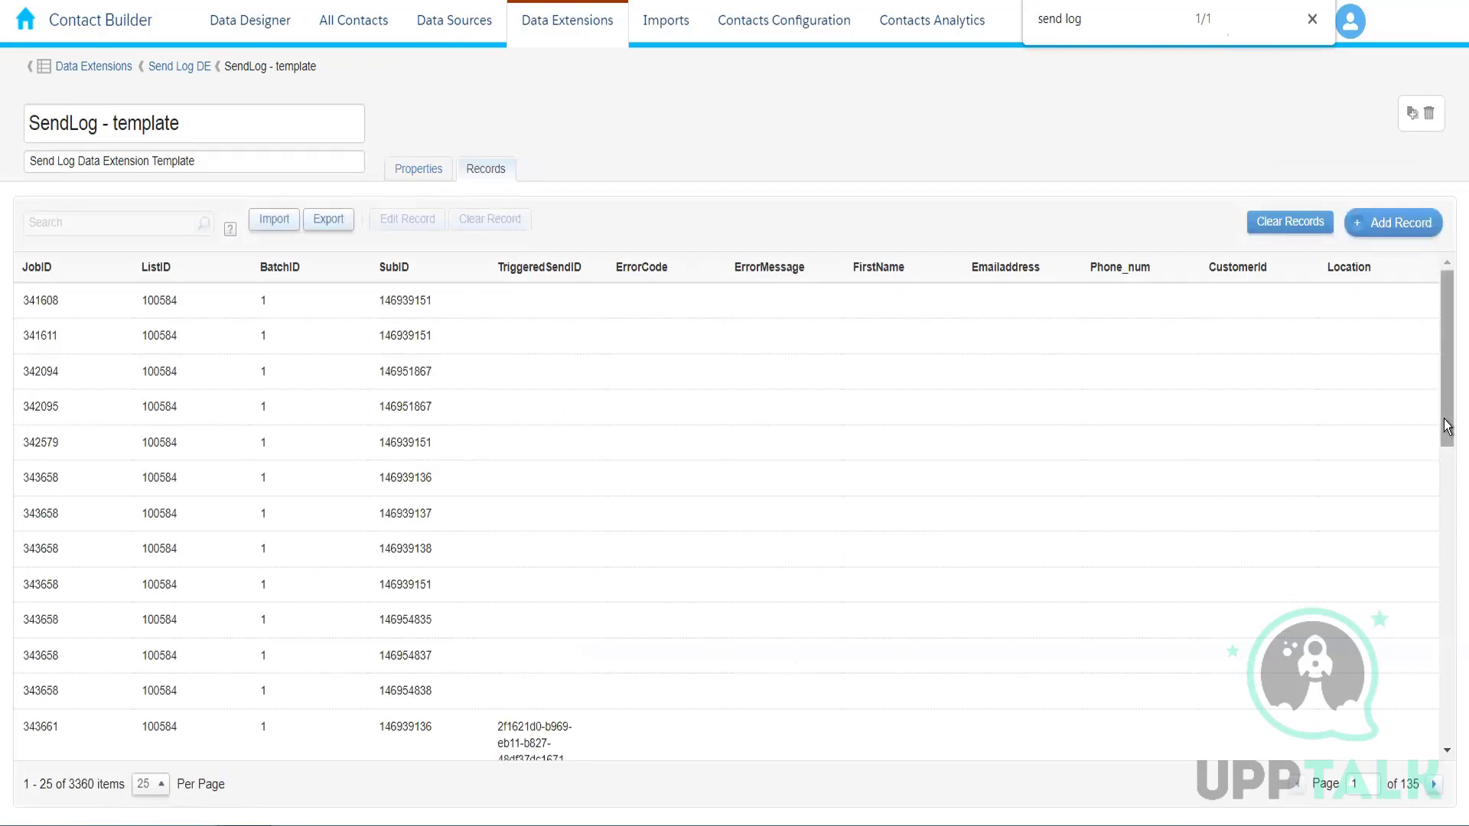
{"action": "left_click_drag", "start_coordinate": [1447, 432], "coordinate": [1446, 823]}
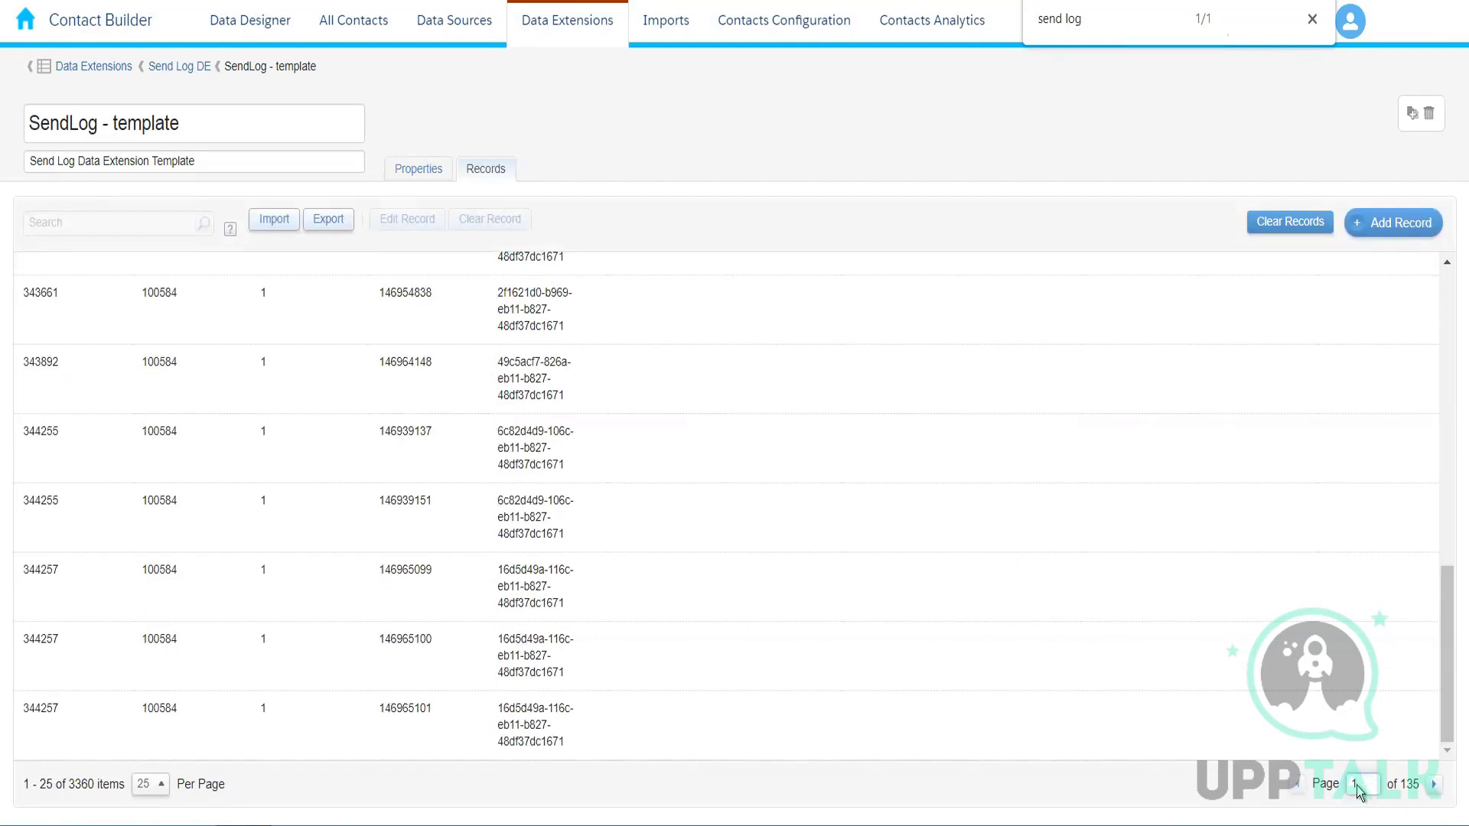
{"action": "type", "text": "35"}
{"action": "key", "text": "Return"}
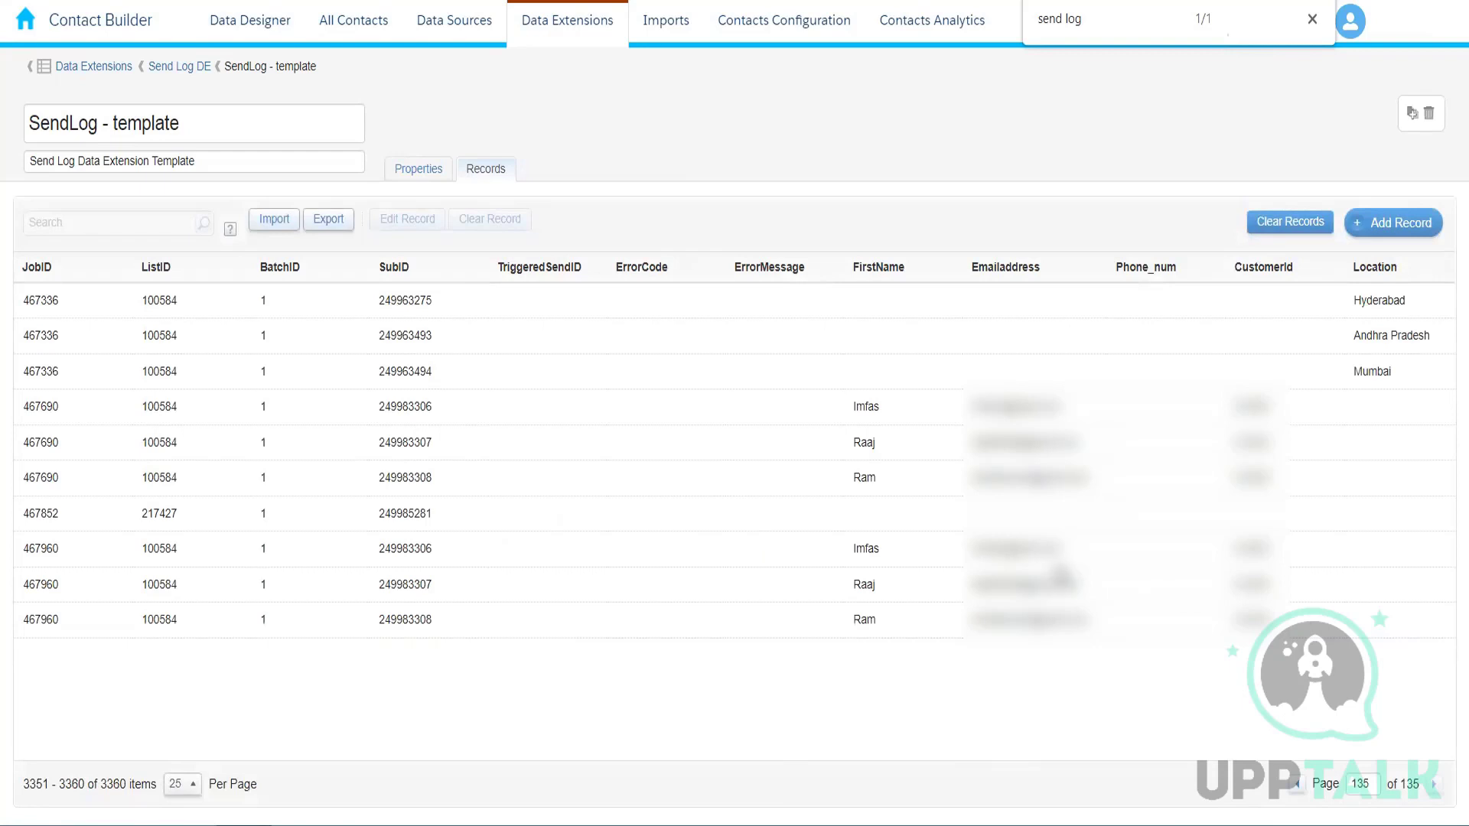
- Reload the Send Log DE folder and reopen SendLog - template to check its properties and record count
{"action": "left_click", "coordinate": [411, 172]}
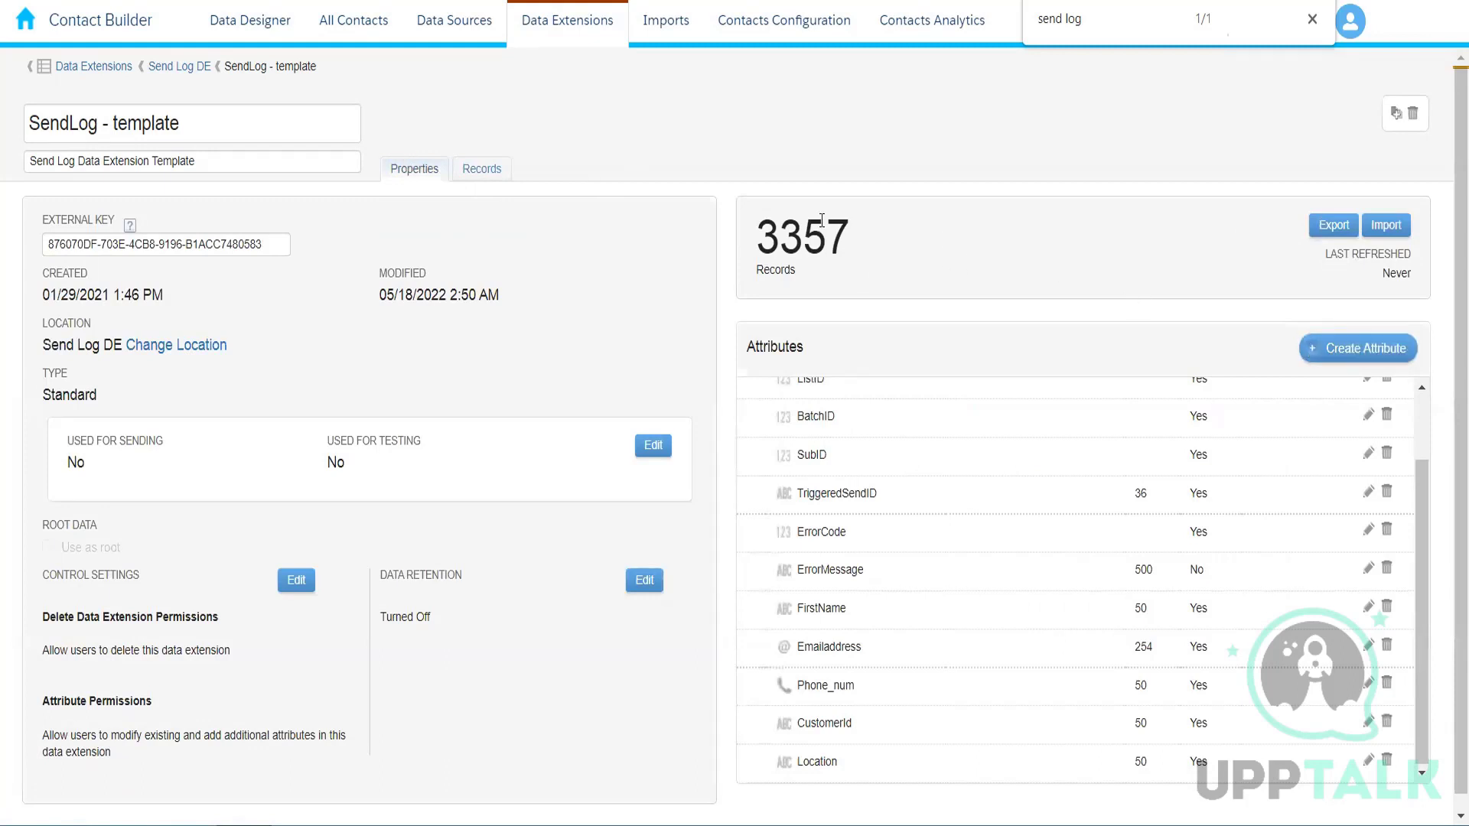
{"action": "left_click", "coordinate": [194, 67]}
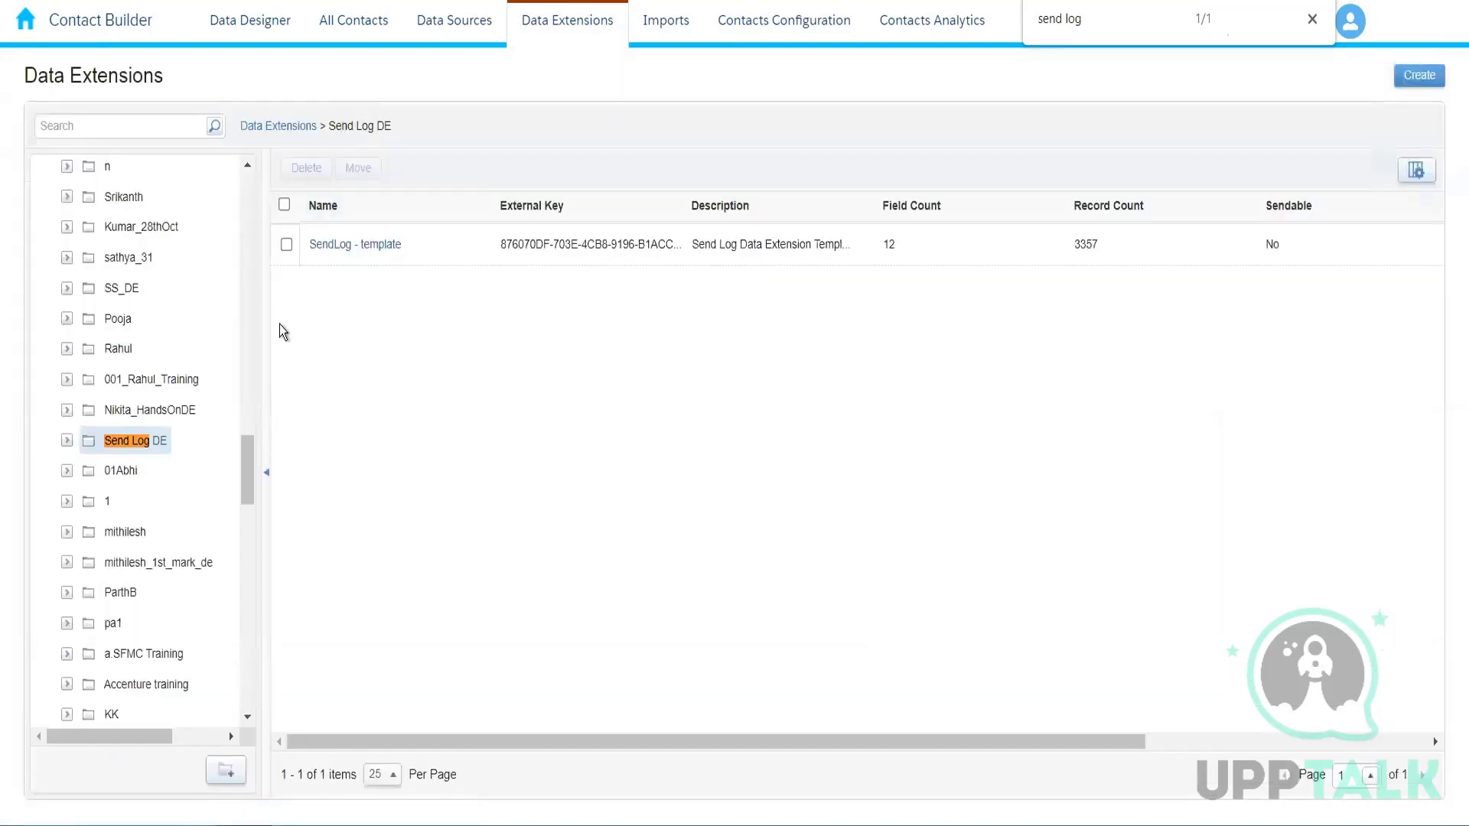
{"action": "left_click", "coordinate": [147, 413]}
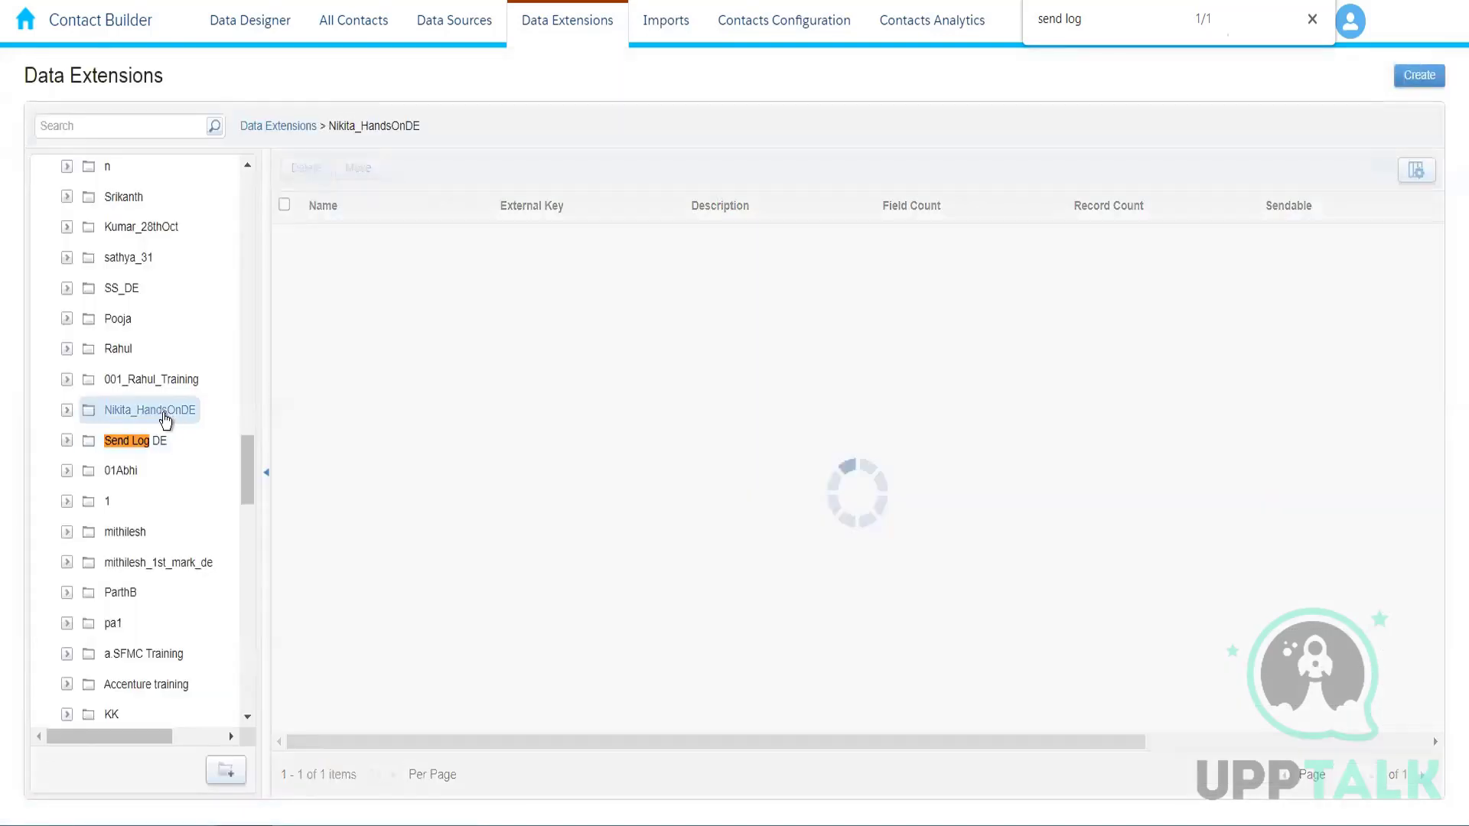
{"action": "left_click", "coordinate": [141, 443]}
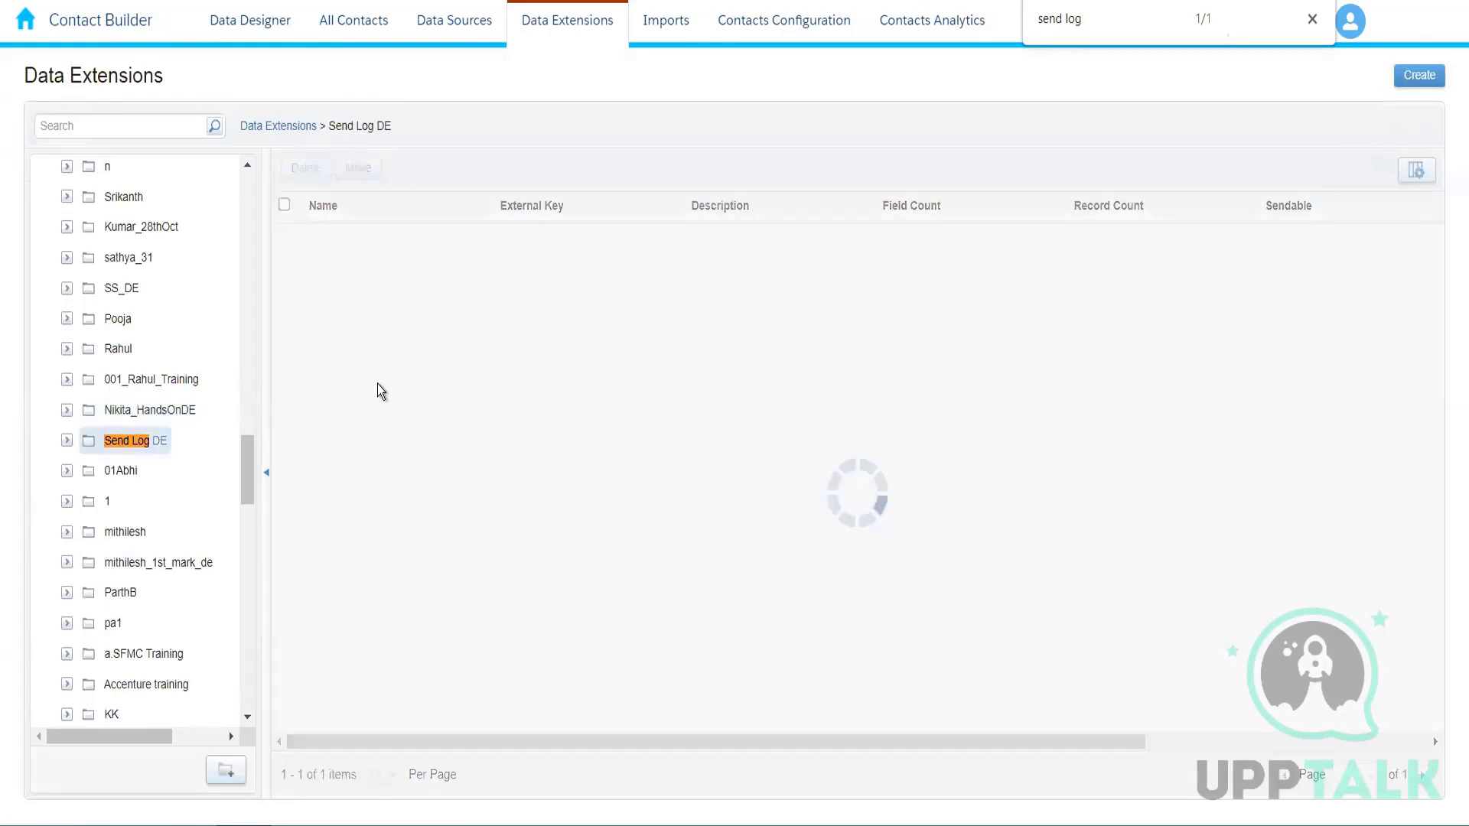
{"action": "left_click", "coordinate": [360, 250]}
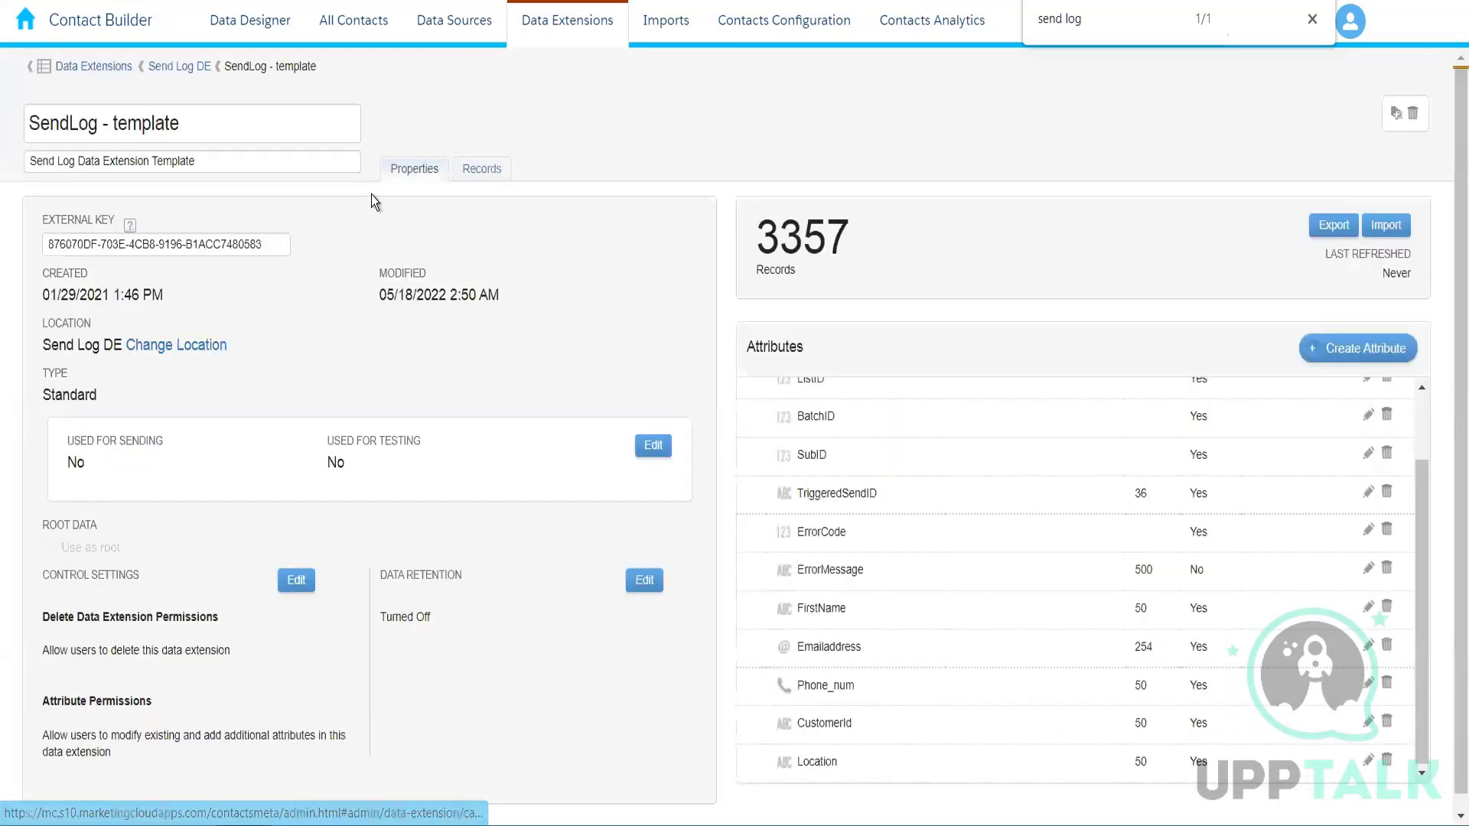
{"action": "left_click", "coordinate": [464, 172]}
{"action": "left_click", "coordinate": [434, 170]}
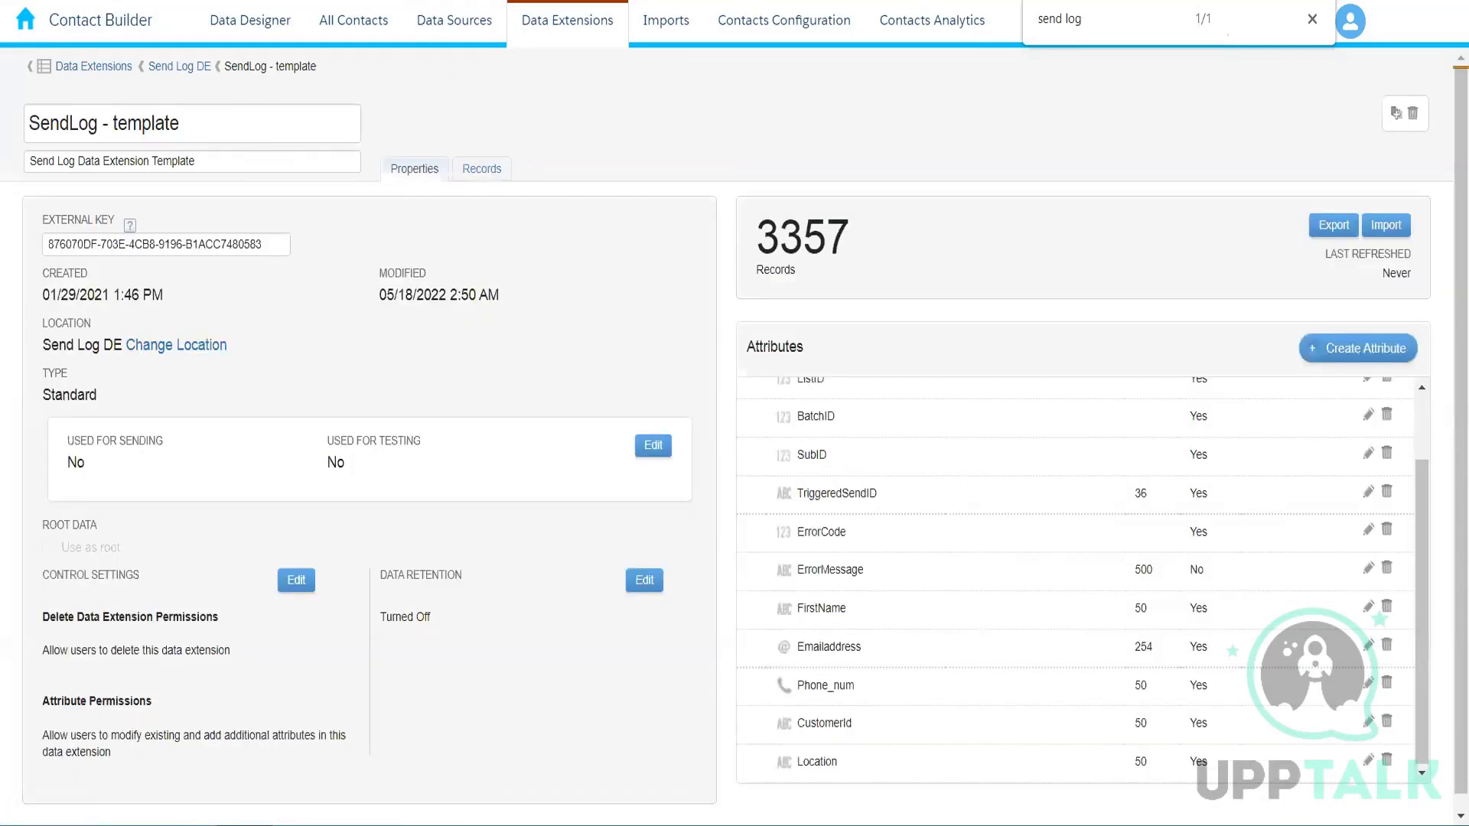
- Refresh Contact Builder's data extensions, find the Send Log DE folder with a page search for "send", and open SendLog - template
{"action": "key", "text": "Escape"}
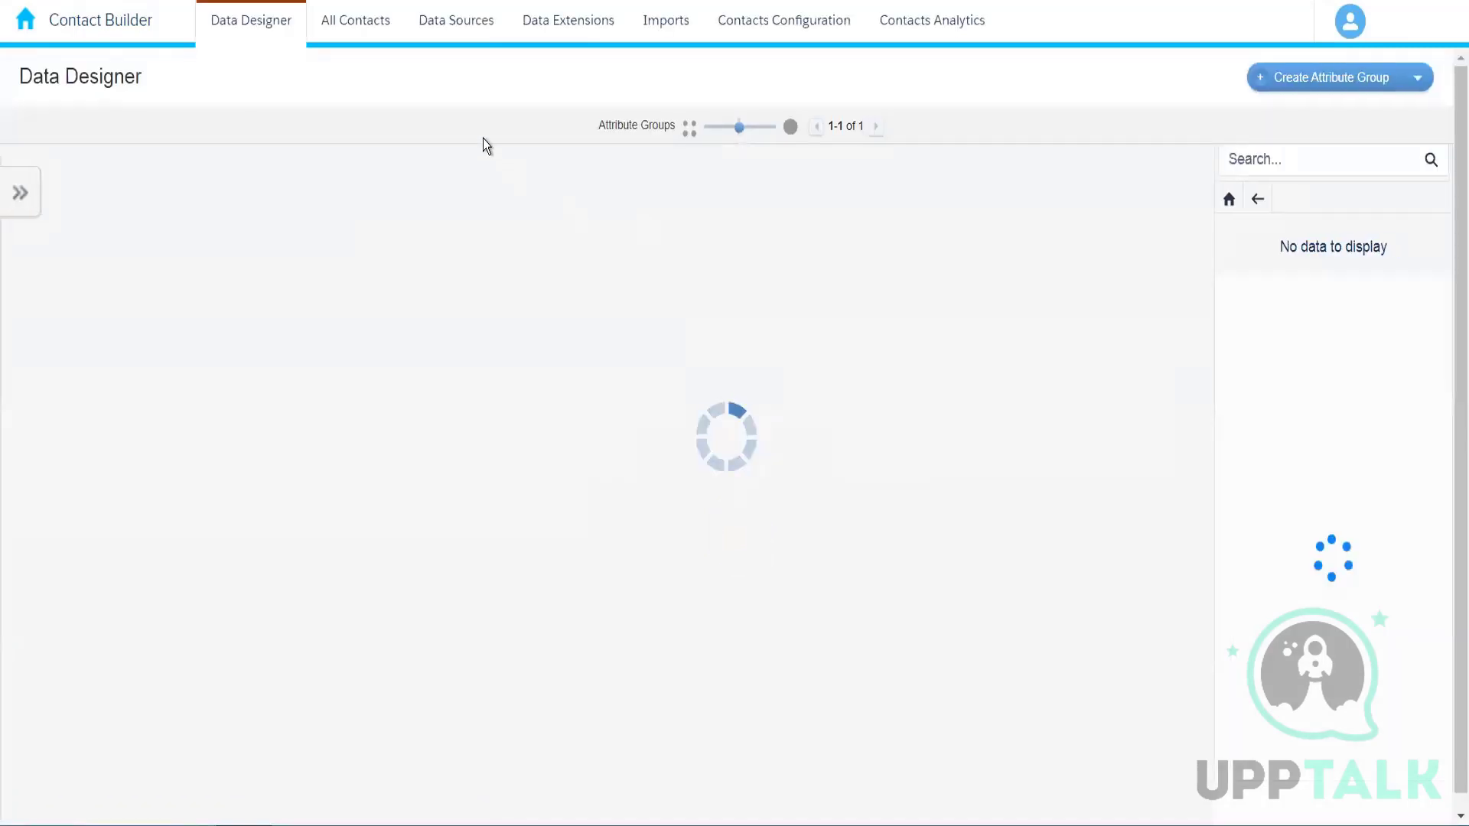
{"action": "left_click", "coordinate": [567, 34]}
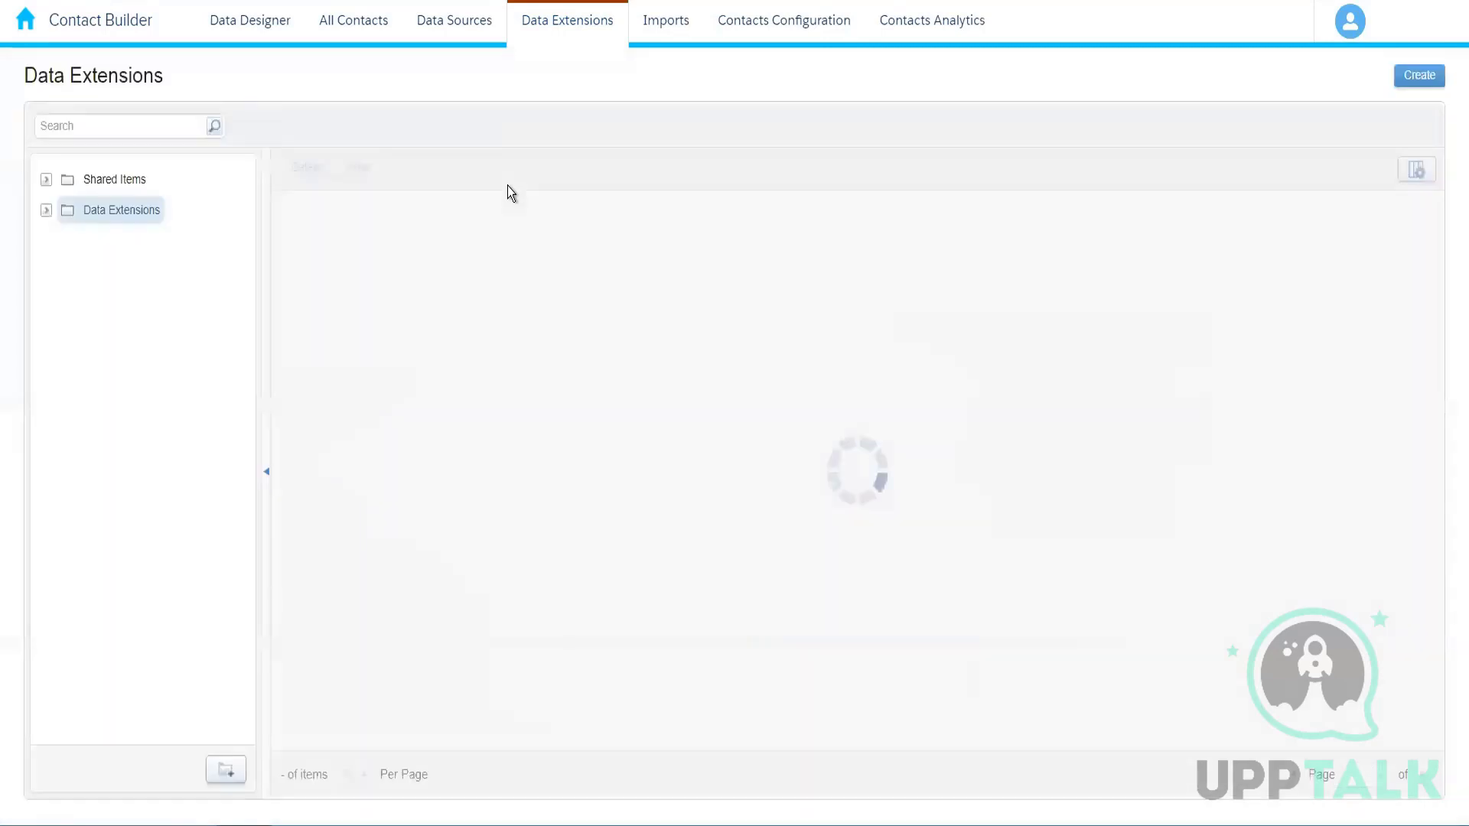
{"action": "left_click", "coordinate": [46, 212]}
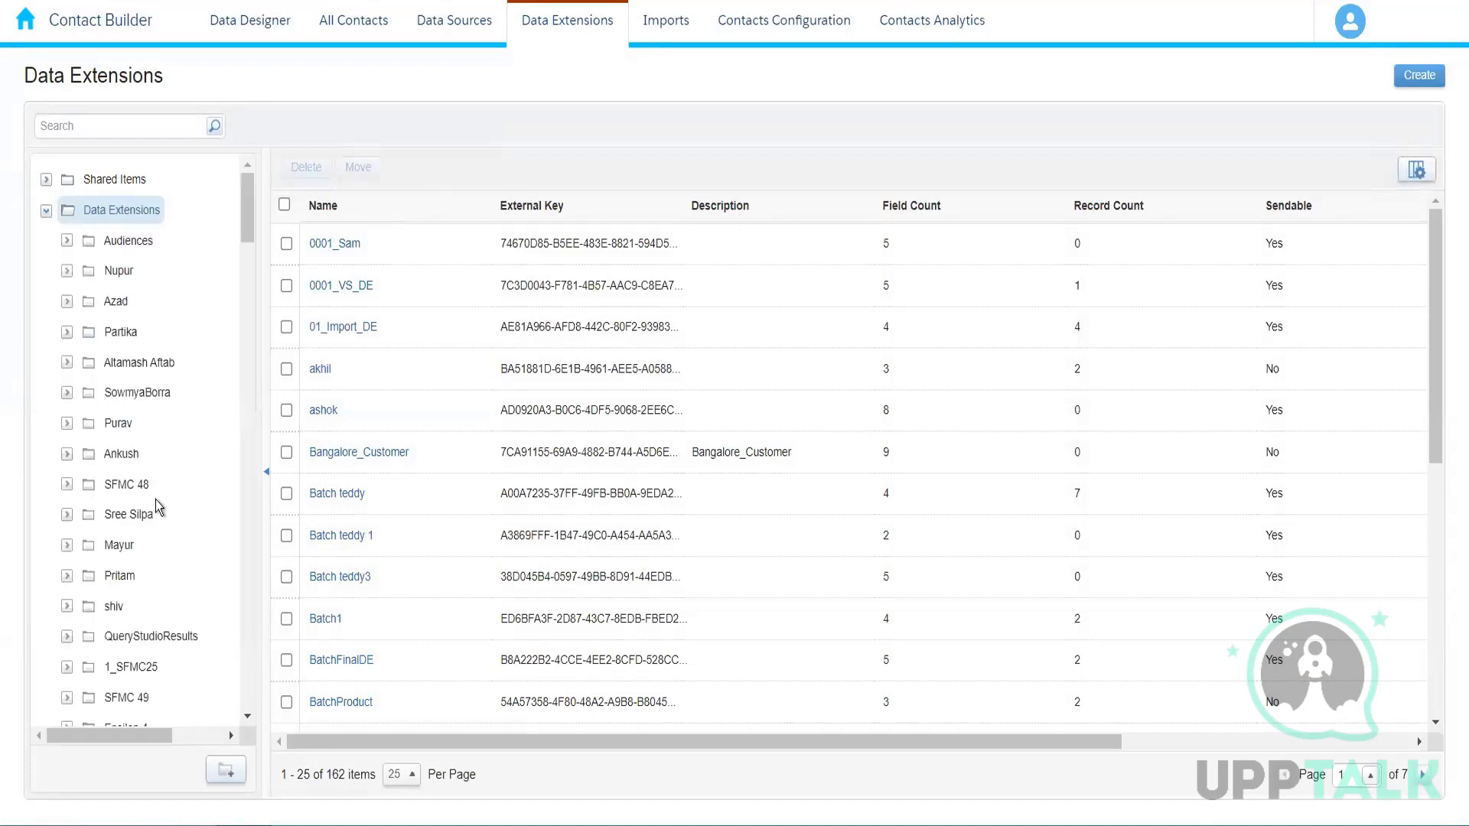
{"action": "key", "text": "ctrl+f"}
{"action": "type", "text": "send"}
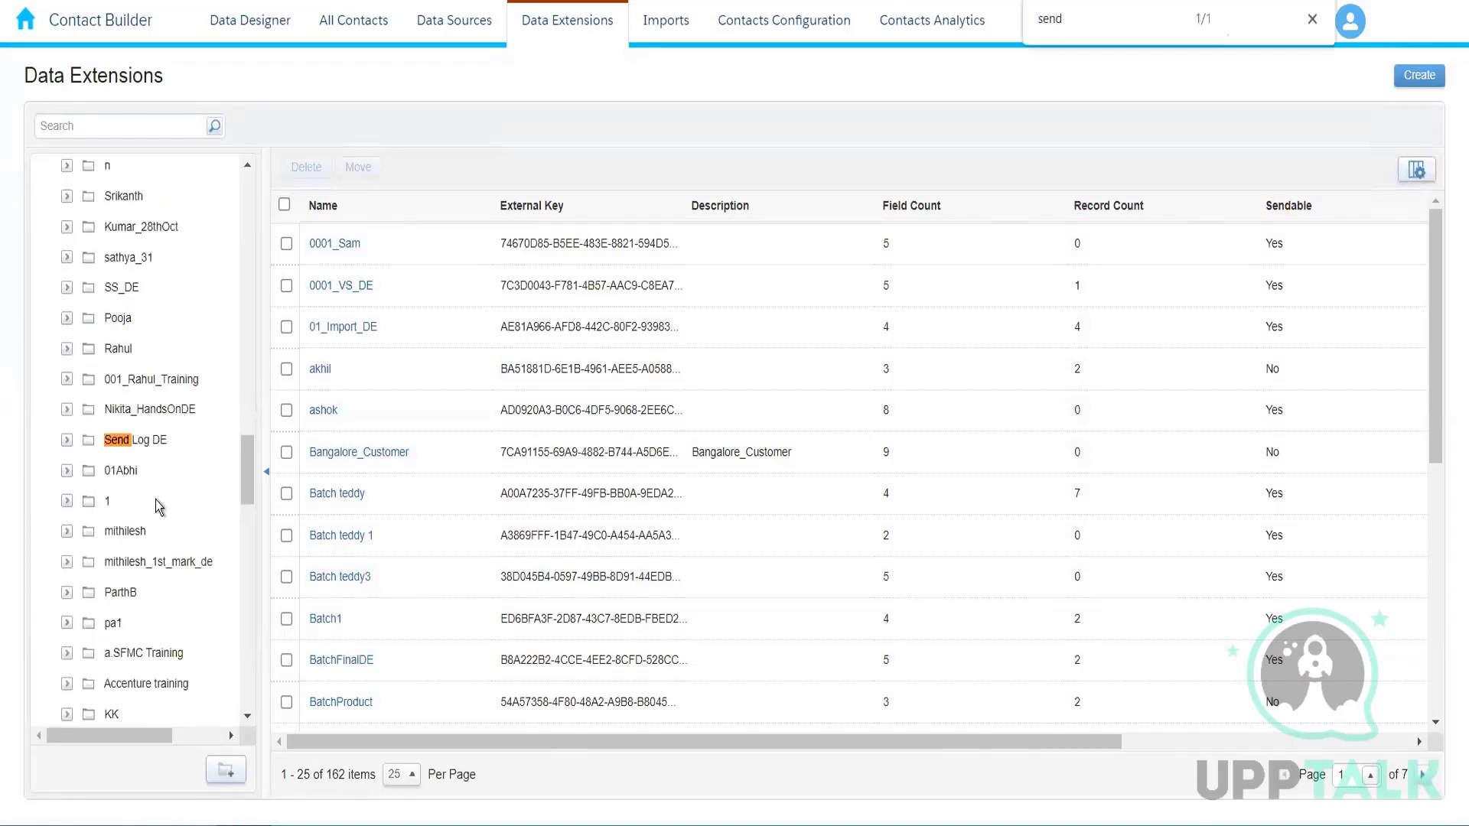
{"action": "left_click", "coordinate": [135, 441]}
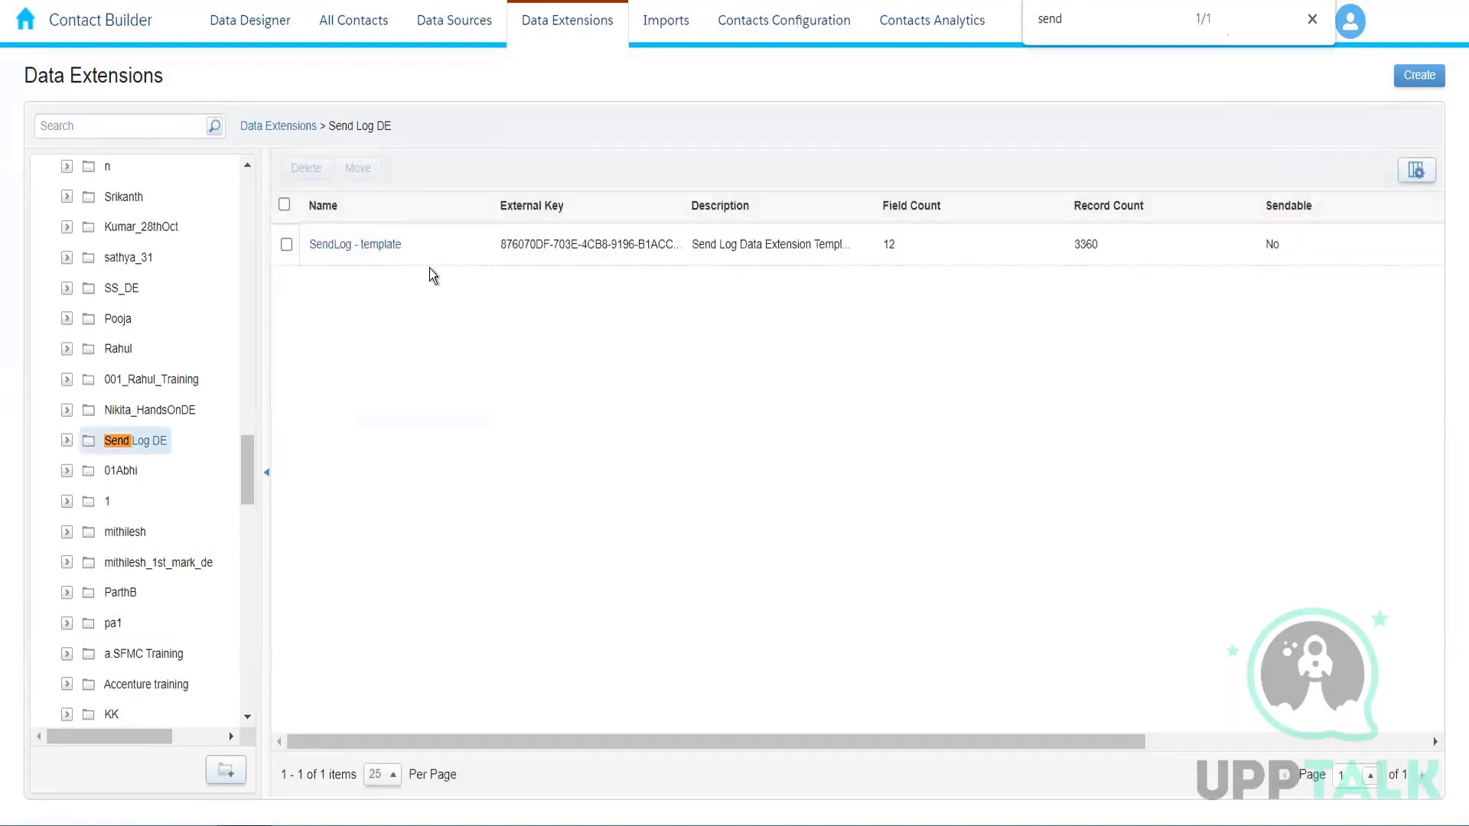
{"action": "left_click", "coordinate": [375, 246]}
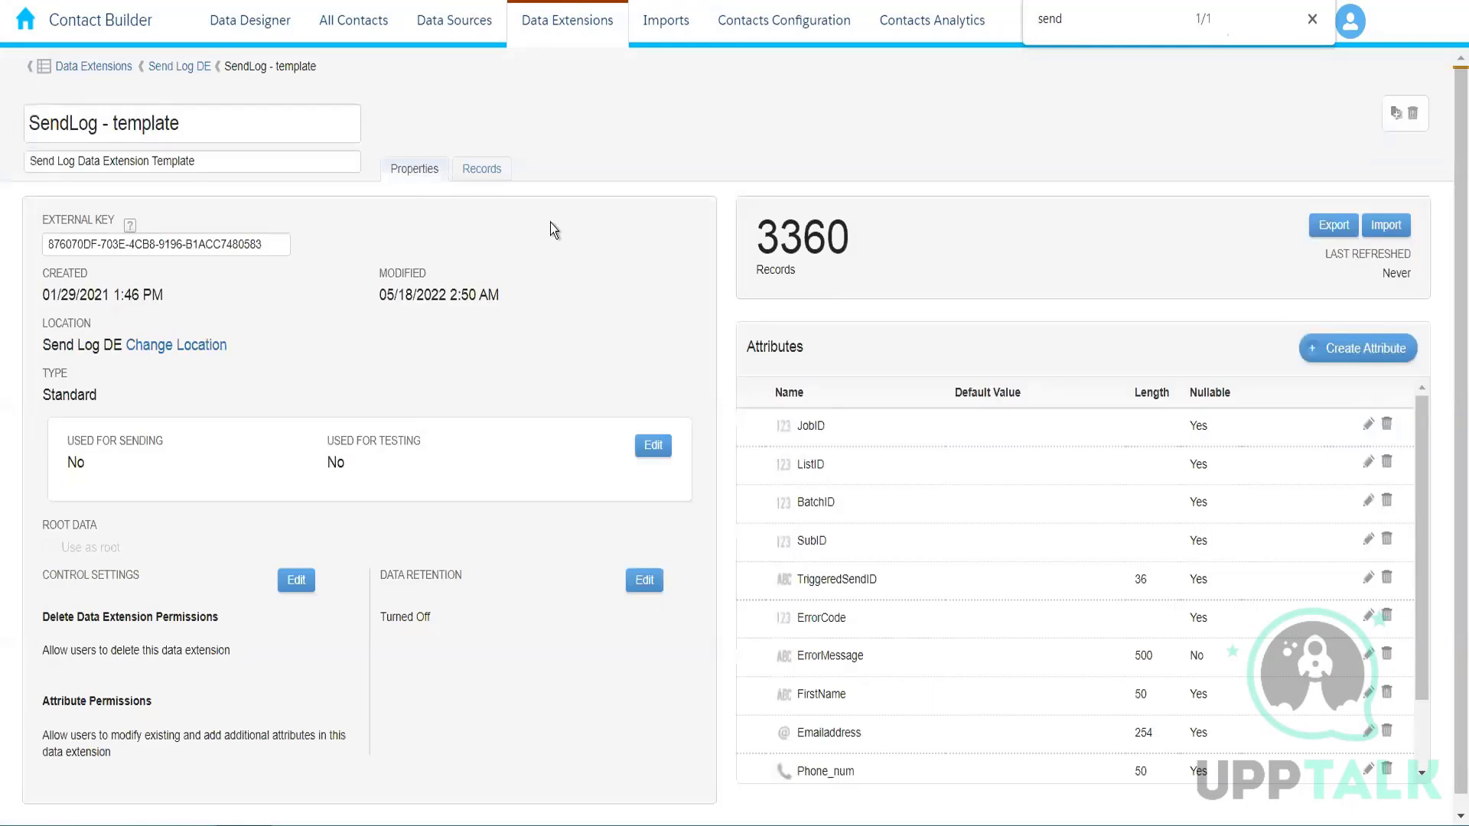
- Examine the latest records on page 135 of SendLog - template, comparing the SubID values of the two newest Amazon_Customers sends
{"action": "left_click", "coordinate": [476, 174]}
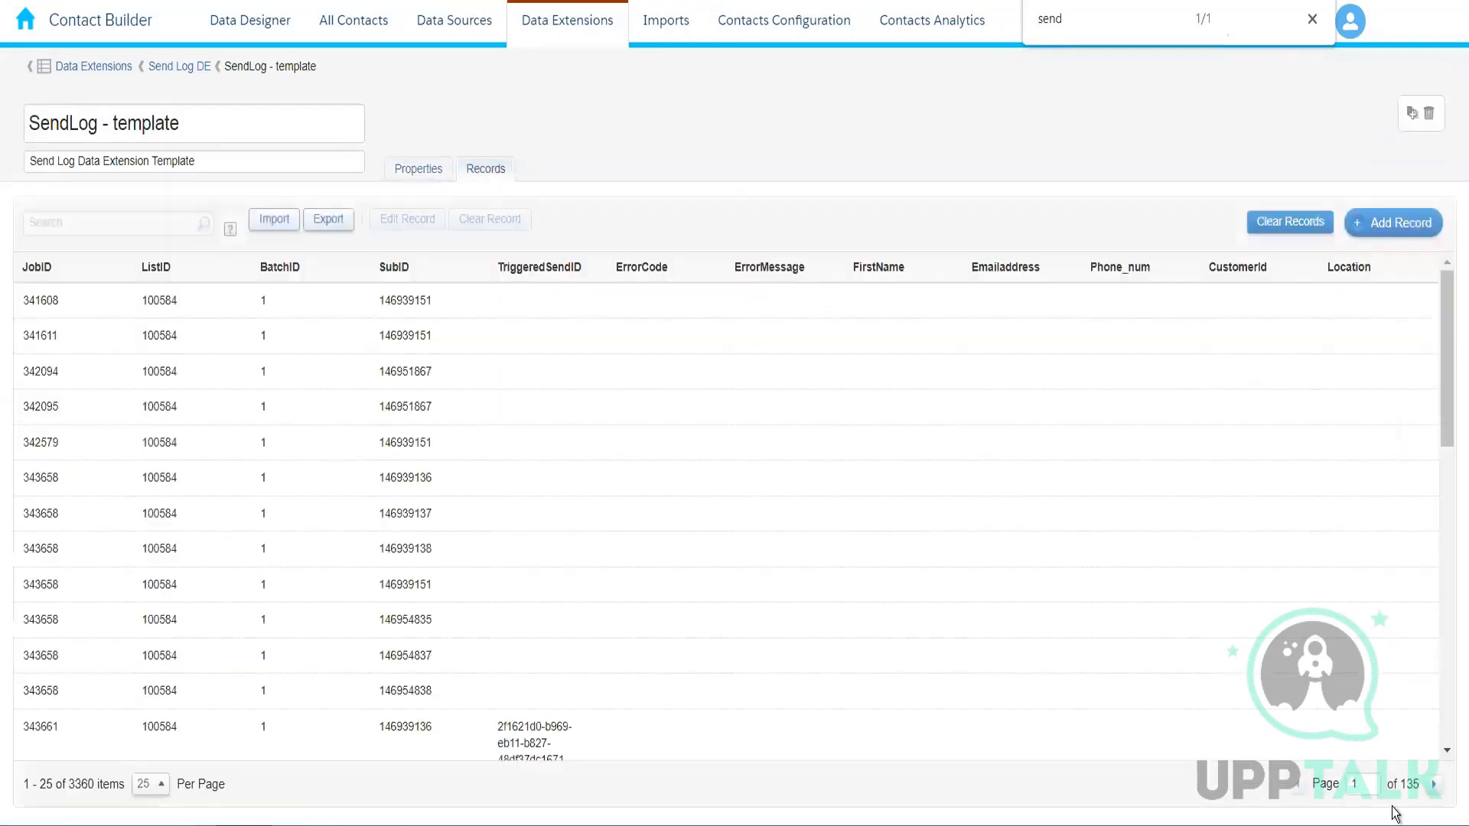
{"action": "left_click", "coordinate": [1372, 791]}
{"action": "type", "text": "35"}
{"action": "key", "text": "Return"}
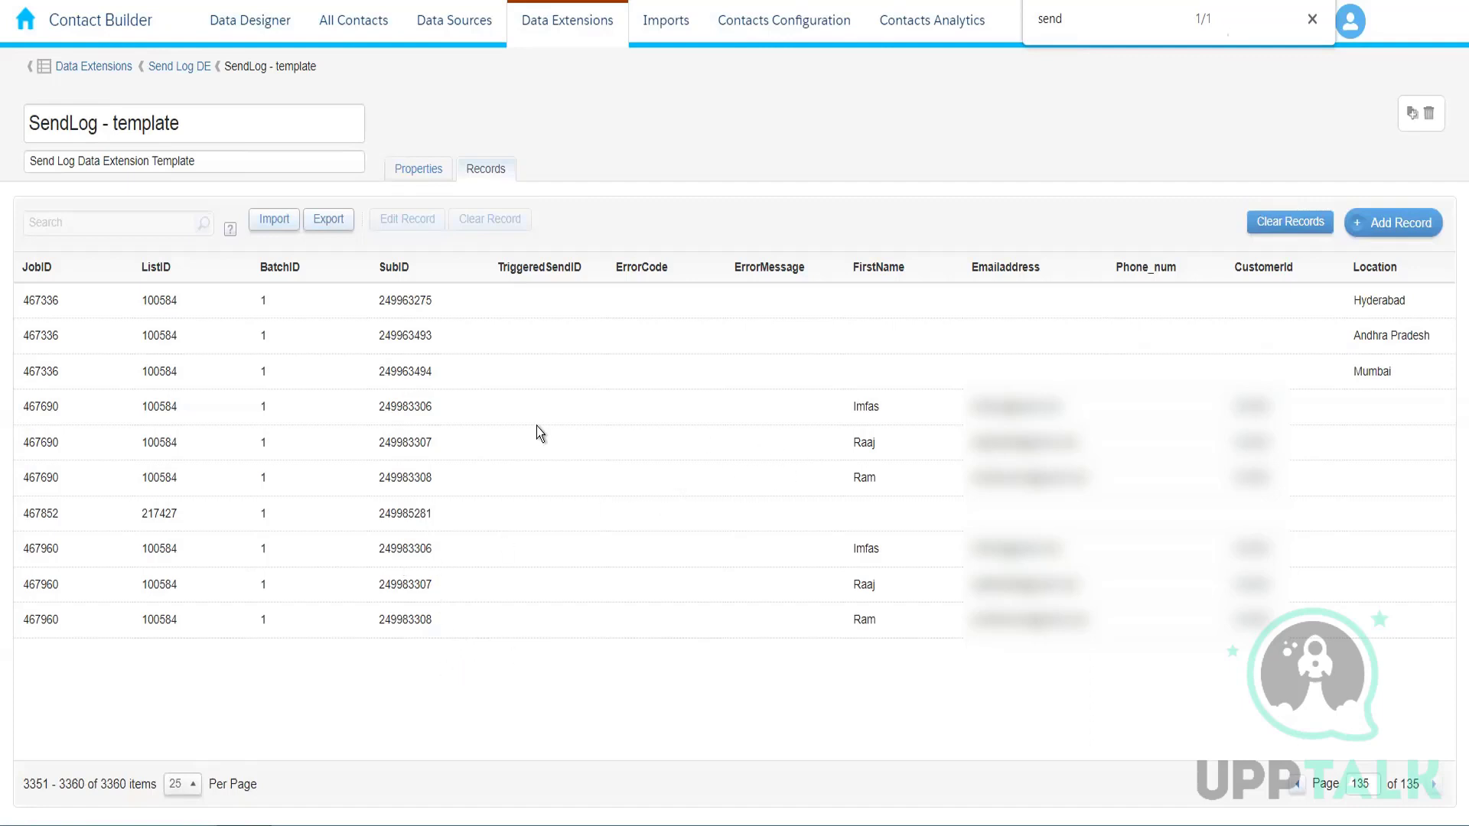
{"action": "double_click", "coordinate": [395, 549]}
{"action": "double_click", "coordinate": [394, 407]}
{"action": "left_click", "coordinate": [843, 698]}
{"action": "left_click", "coordinate": [1312, 20]}
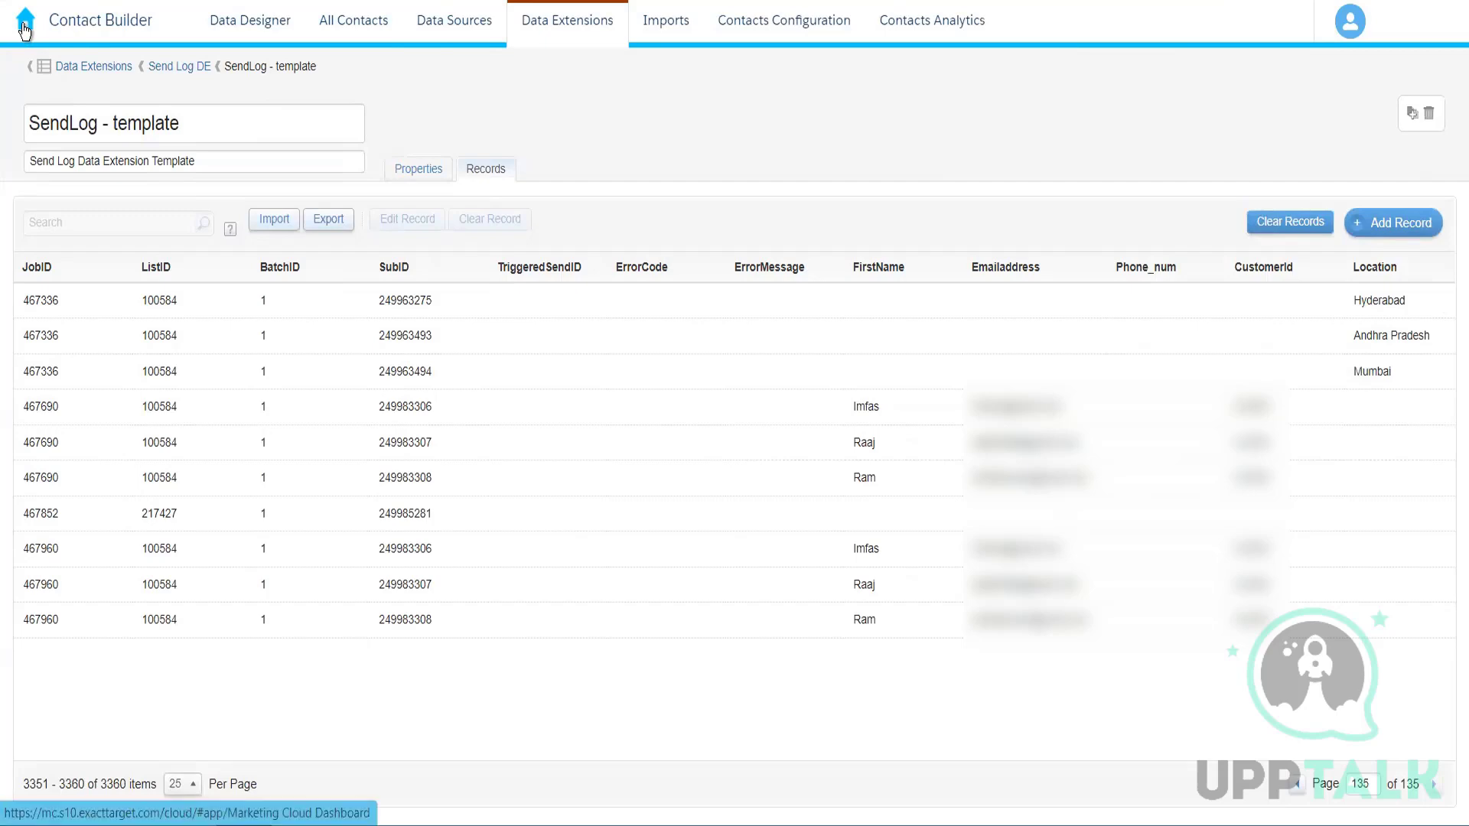
- Open Email Studio and look through the Interactions section, including its User-Initiated and Triggered Sends folders, before returning to the content area
{"action": "mouse_move", "coordinate": [25, 30]}
{"action": "mouse_move", "coordinate": [42, 168]}
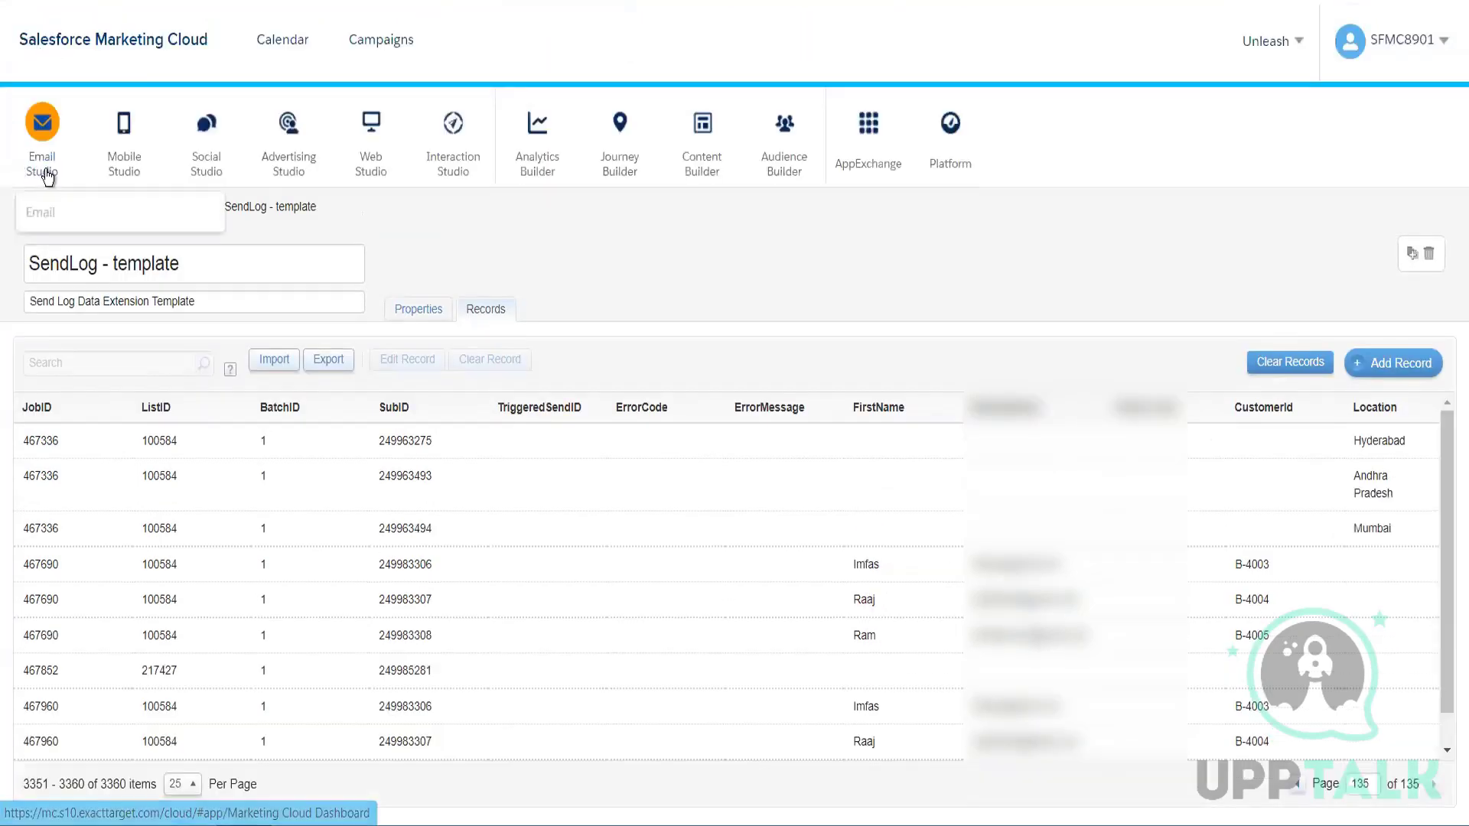
{"action": "left_click", "coordinate": [57, 219]}
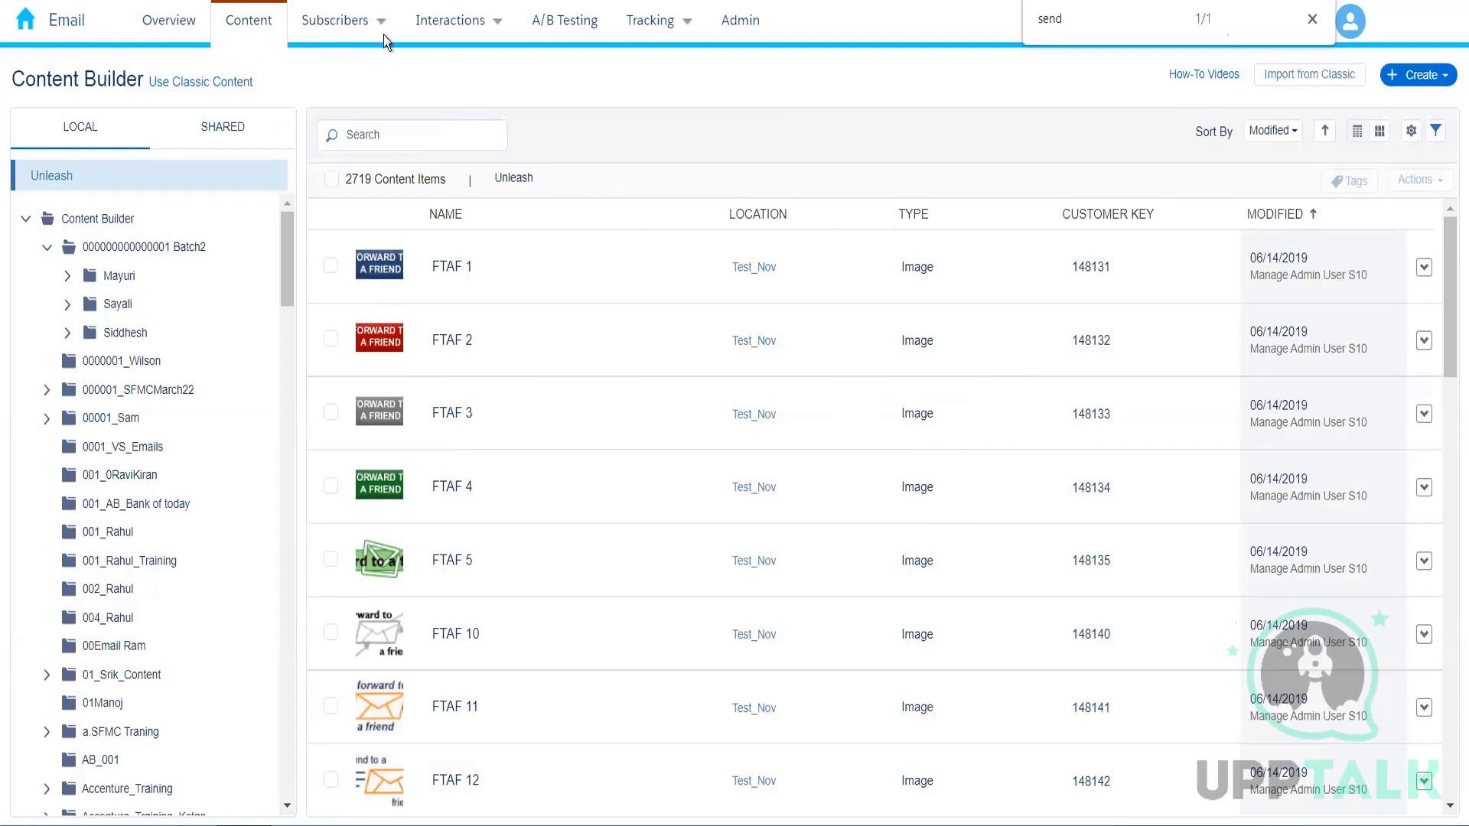
{"action": "left_click", "coordinate": [495, 35]}
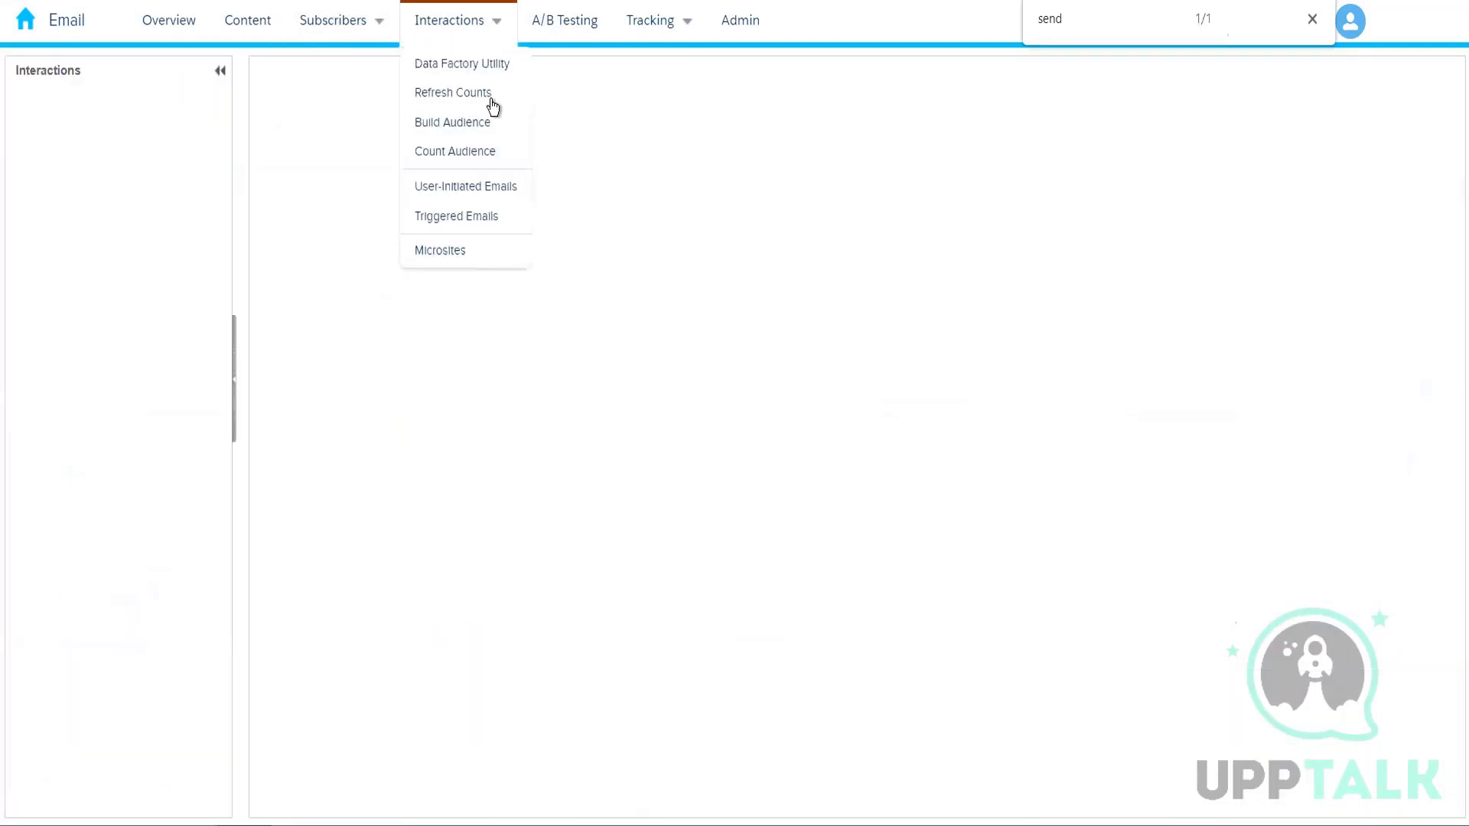
{"action": "mouse_move", "coordinate": [646, 33]}
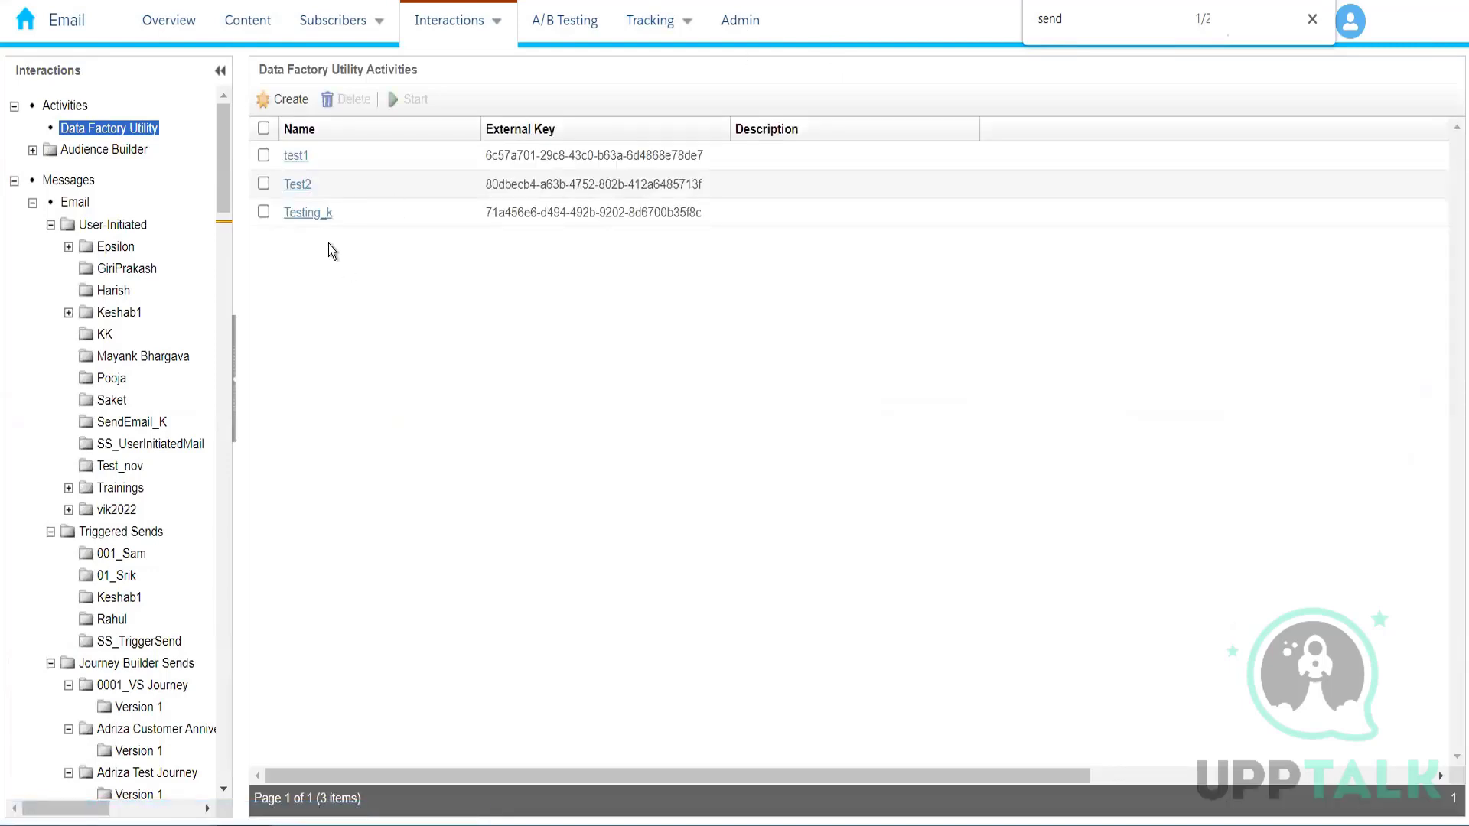
{"action": "left_click", "coordinate": [244, 23]}
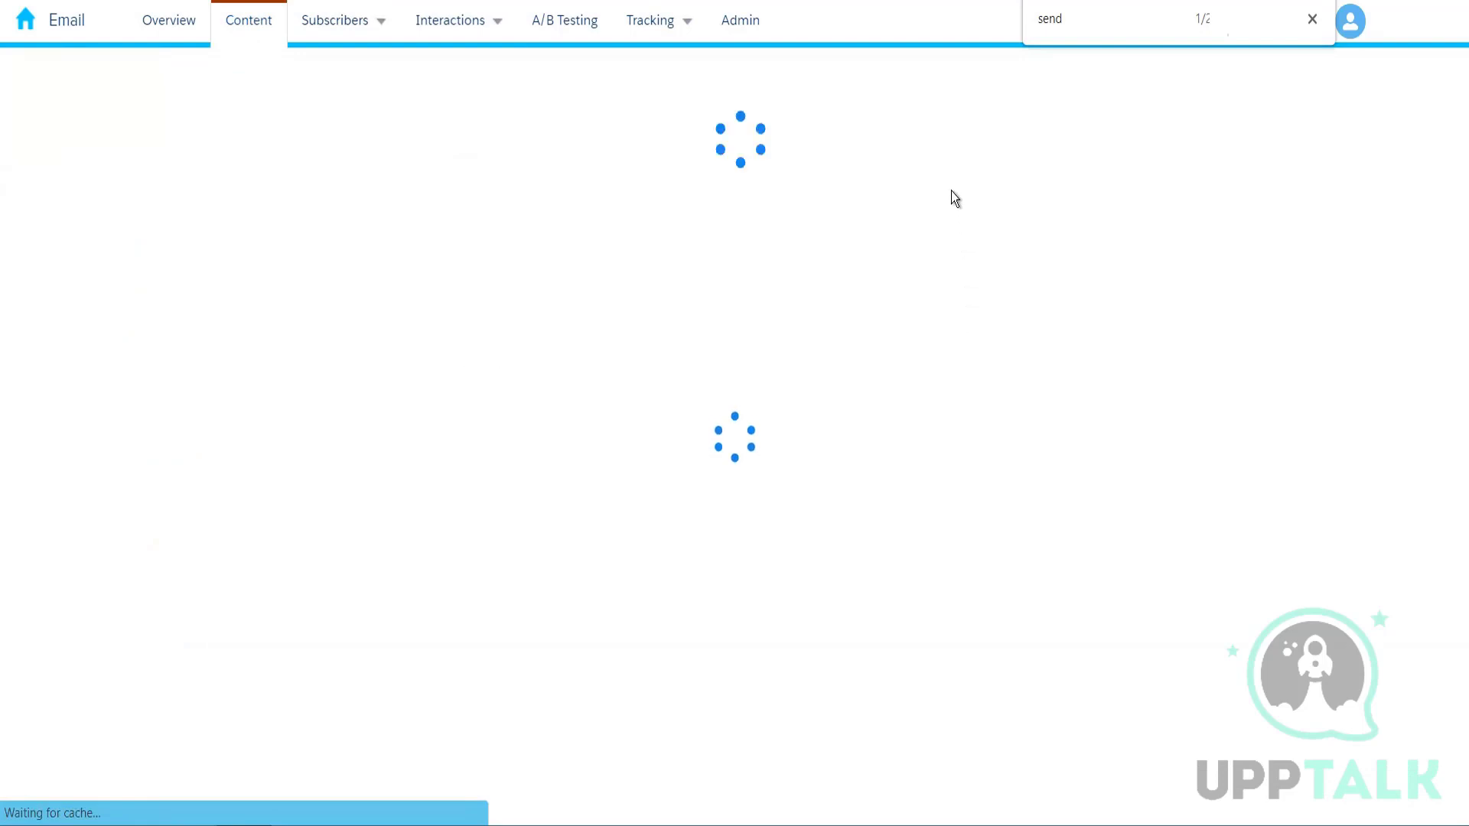
- Open the standalone Content Builder from the Marketing Cloud app navigation
{"action": "left_click", "coordinate": [30, 27]}
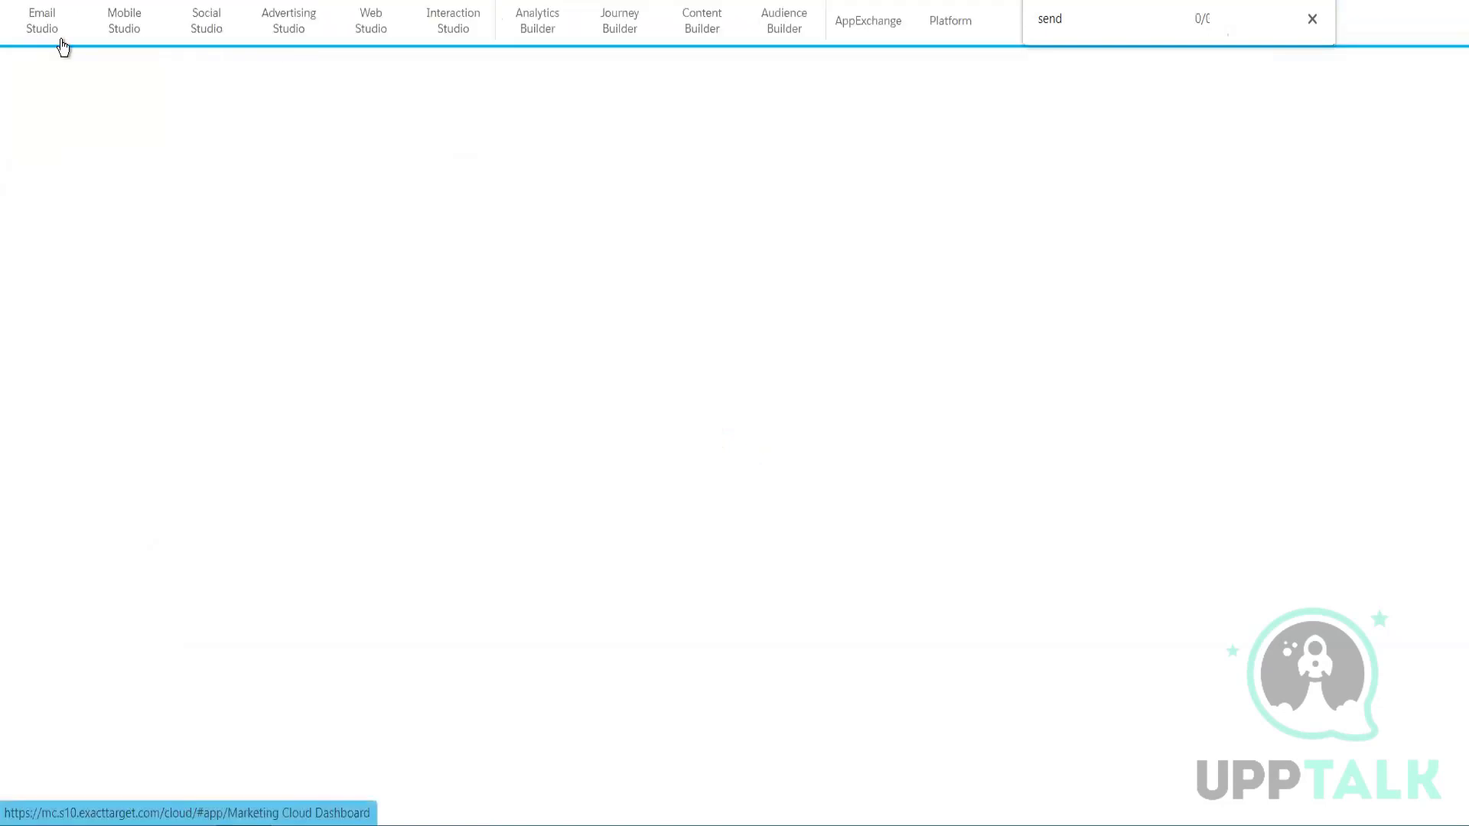
{"action": "mouse_move", "coordinate": [726, 160]}
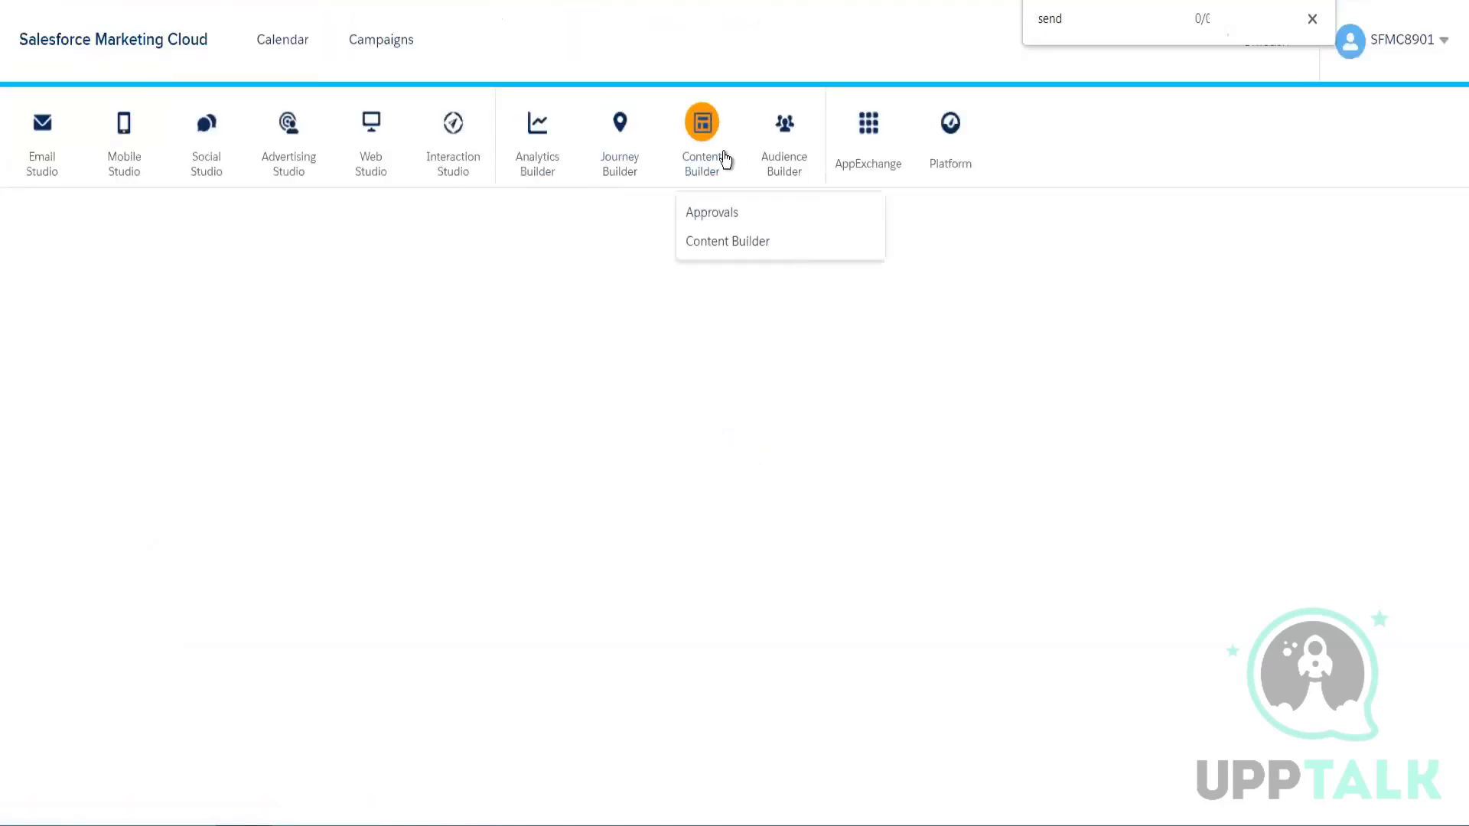
{"action": "left_click", "coordinate": [716, 242]}
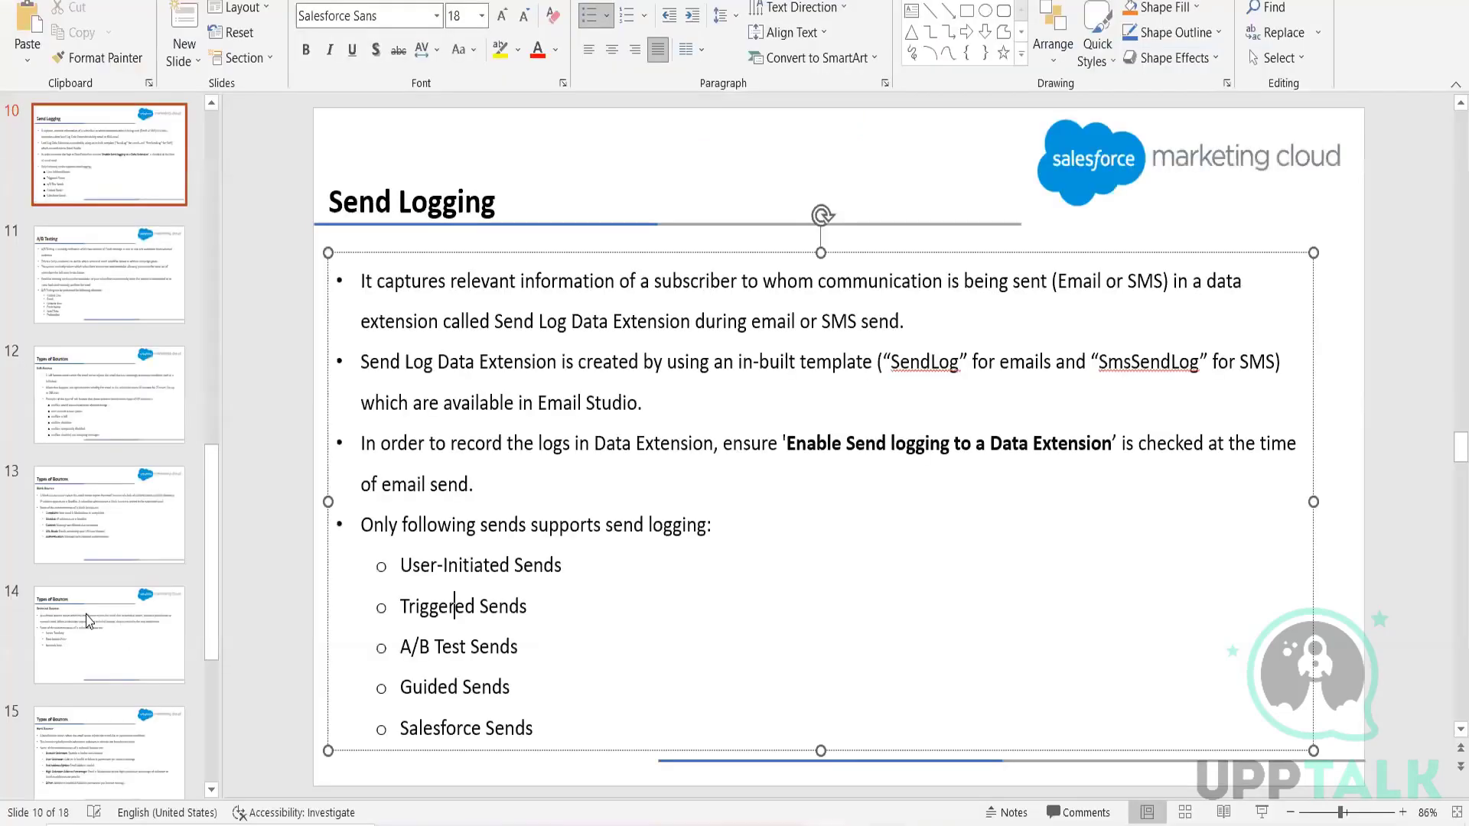
- Open the SFMC Content Builder presentation from the Notes folder in PowerPoint and read the Content Builder Overview slide
{"action": "left_click", "coordinate": [70, 409]}
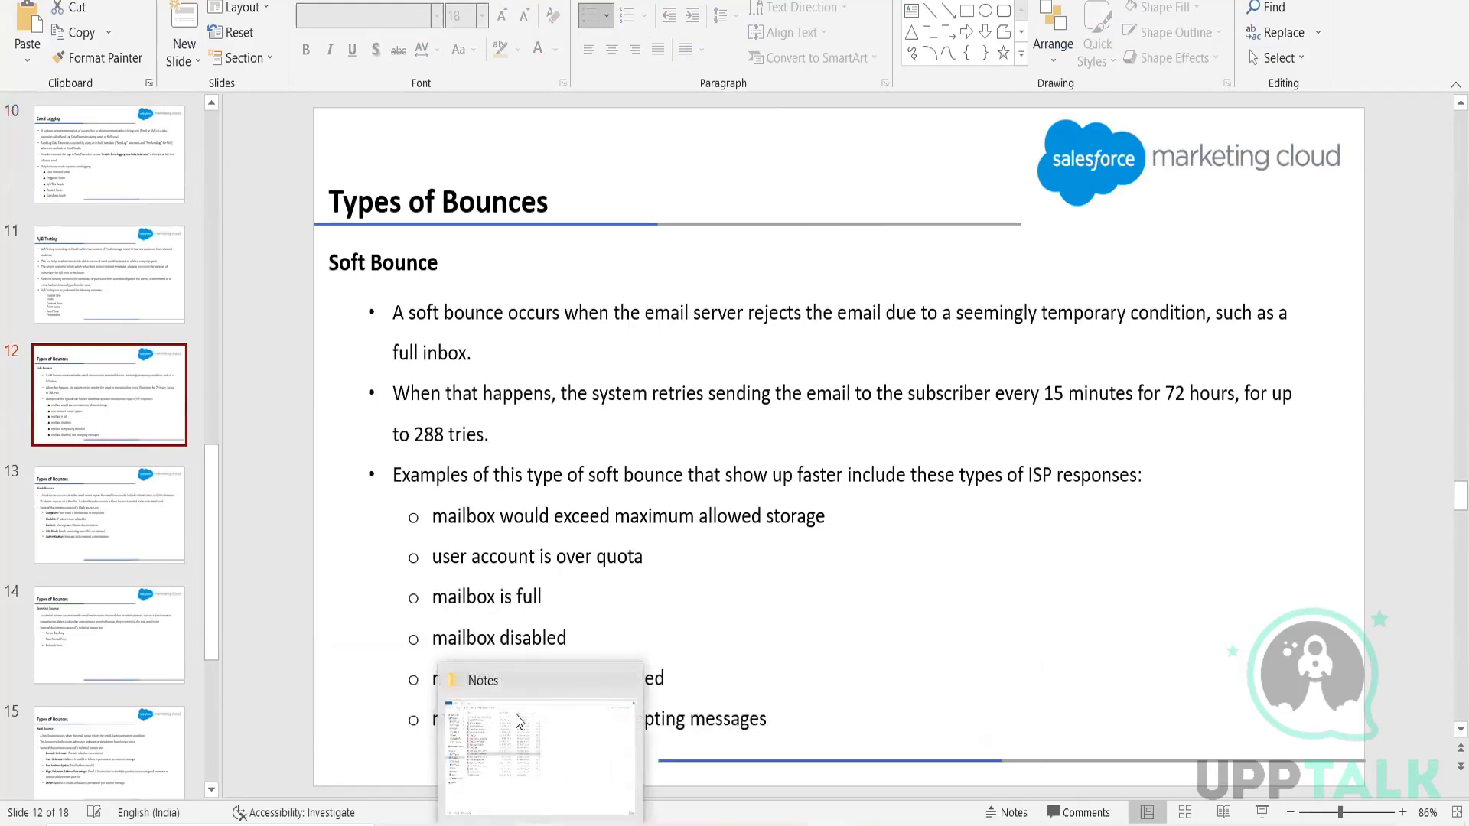
{"action": "left_click", "coordinate": [539, 758]}
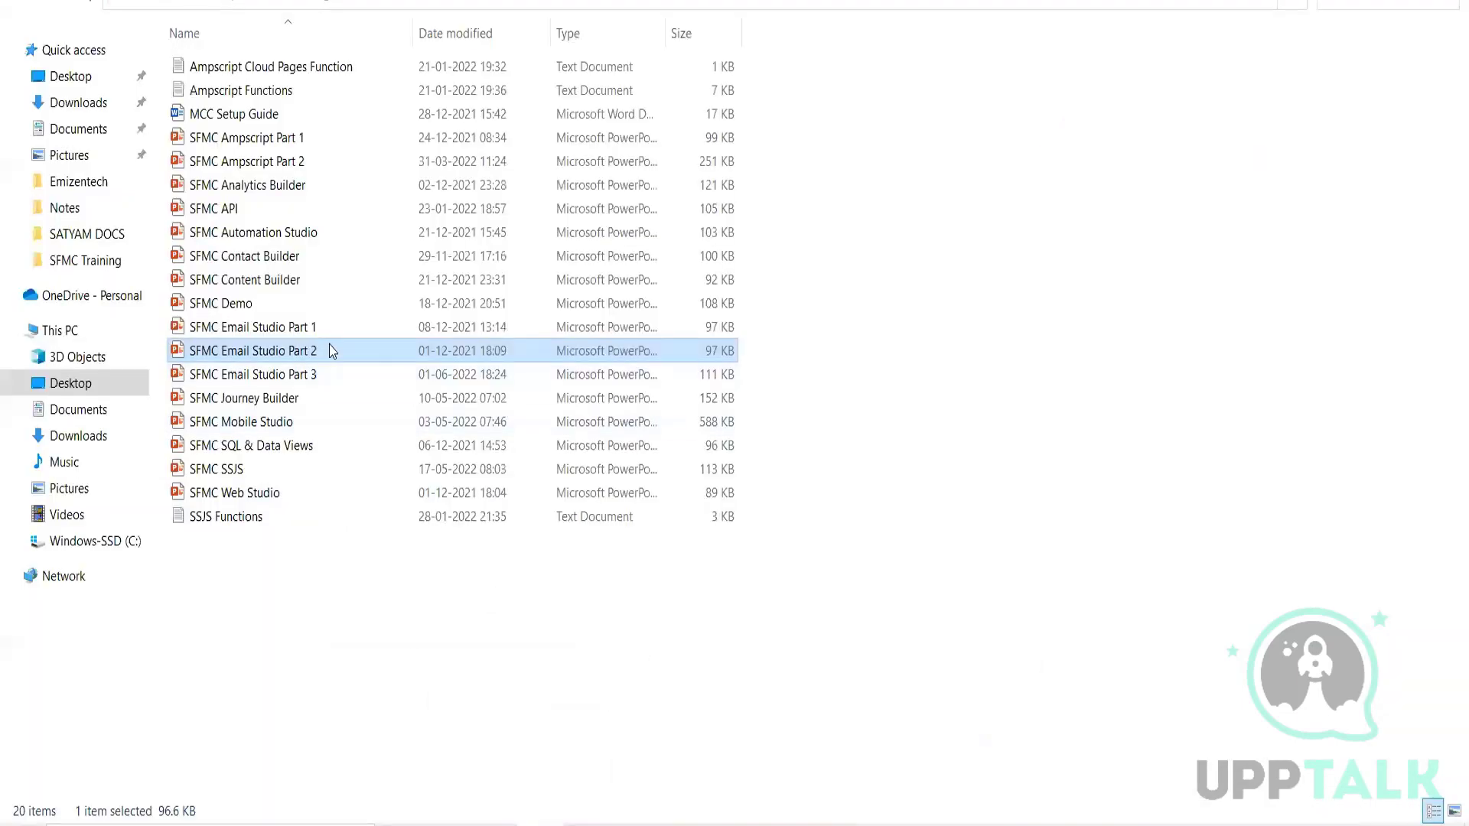
{"action": "double_click", "coordinate": [284, 281]}
{"action": "left_click", "coordinate": [88, 370]}
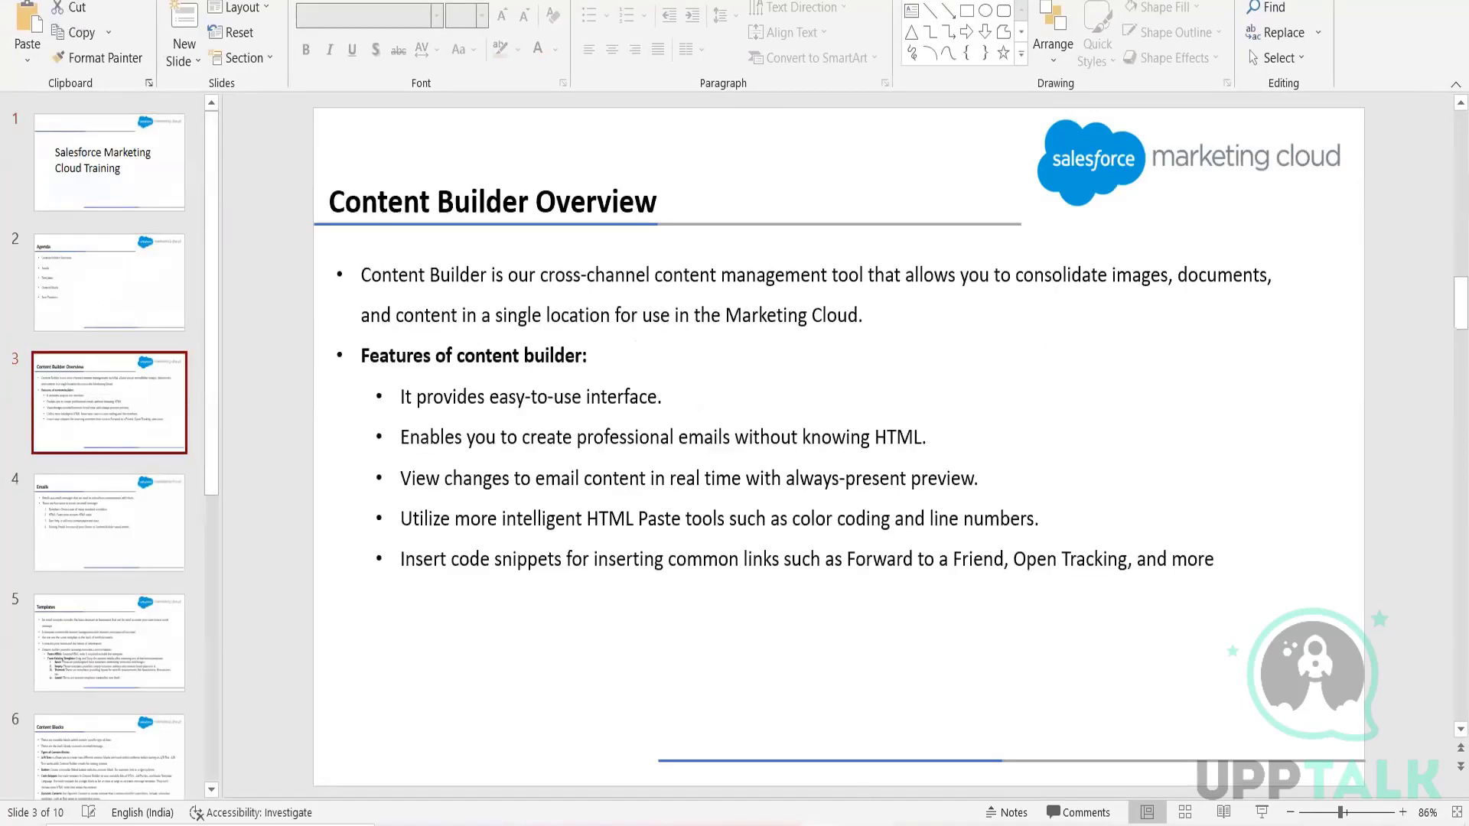
{"action": "left_click", "coordinate": [877, 734]}
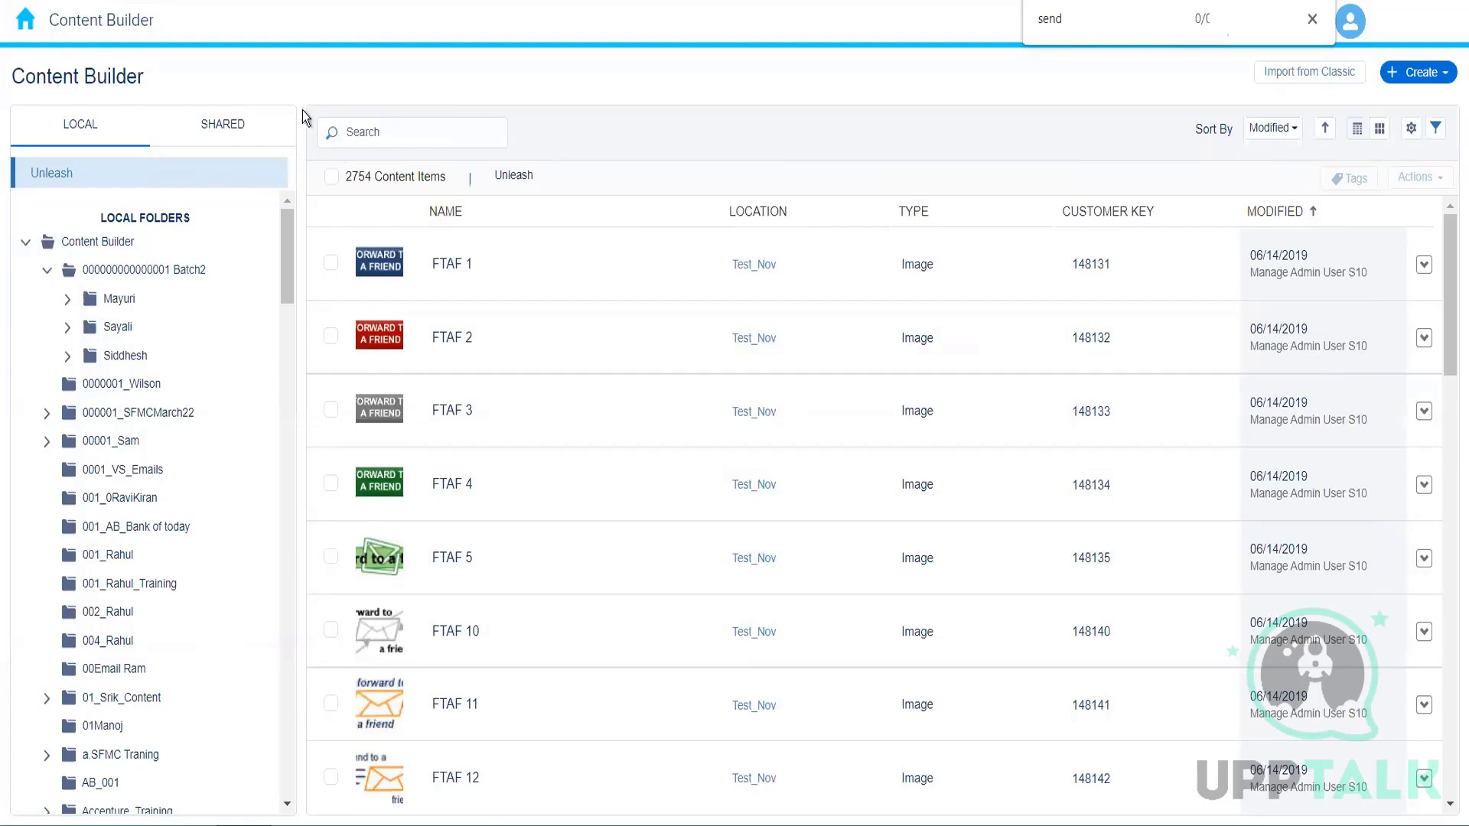
- Open the content area in Email Studio and compare it with the standalone Content Builder
{"action": "mouse_move", "coordinate": [25, 36]}
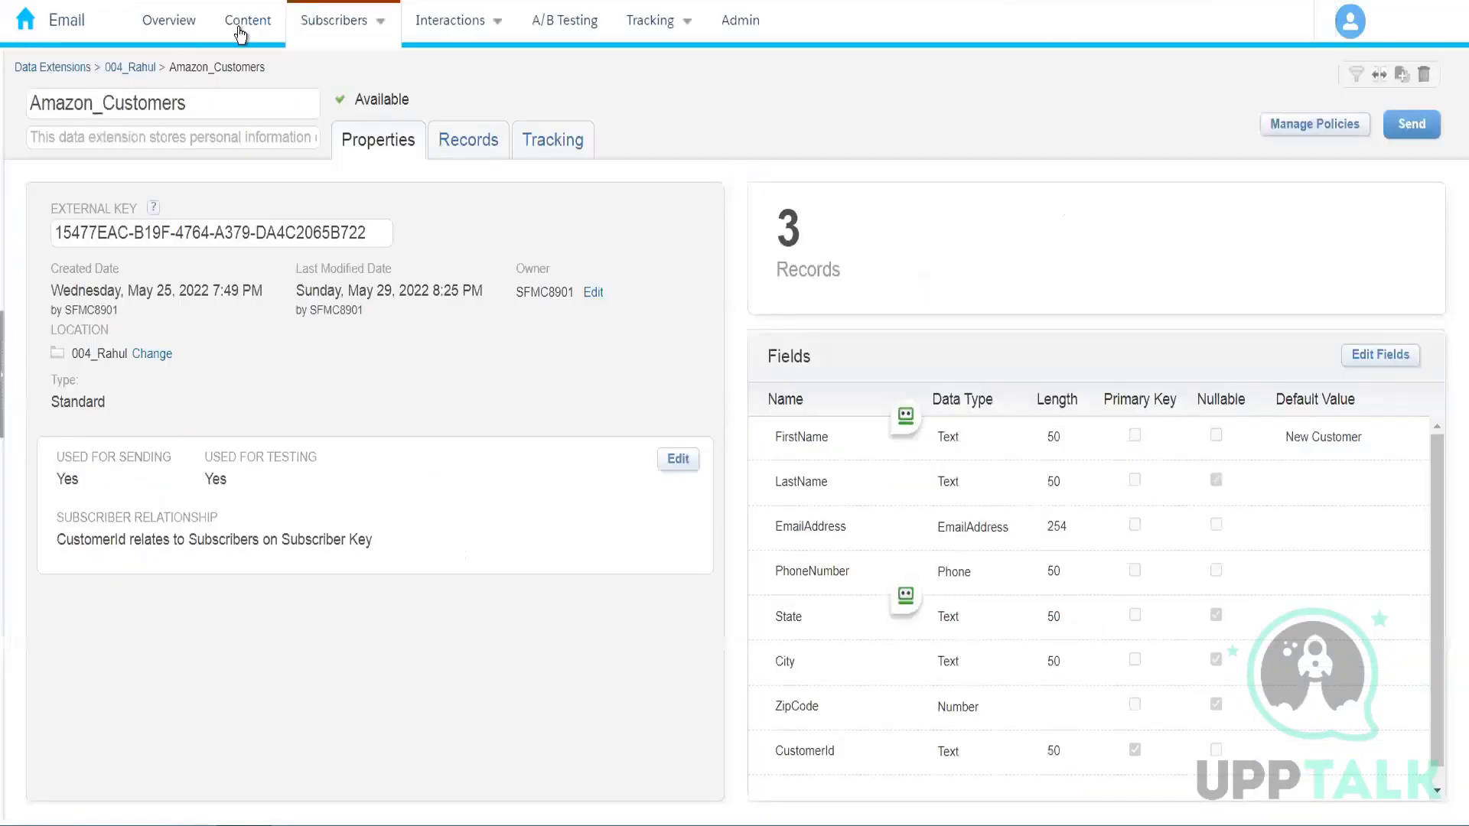
{"action": "left_click", "coordinate": [238, 27]}
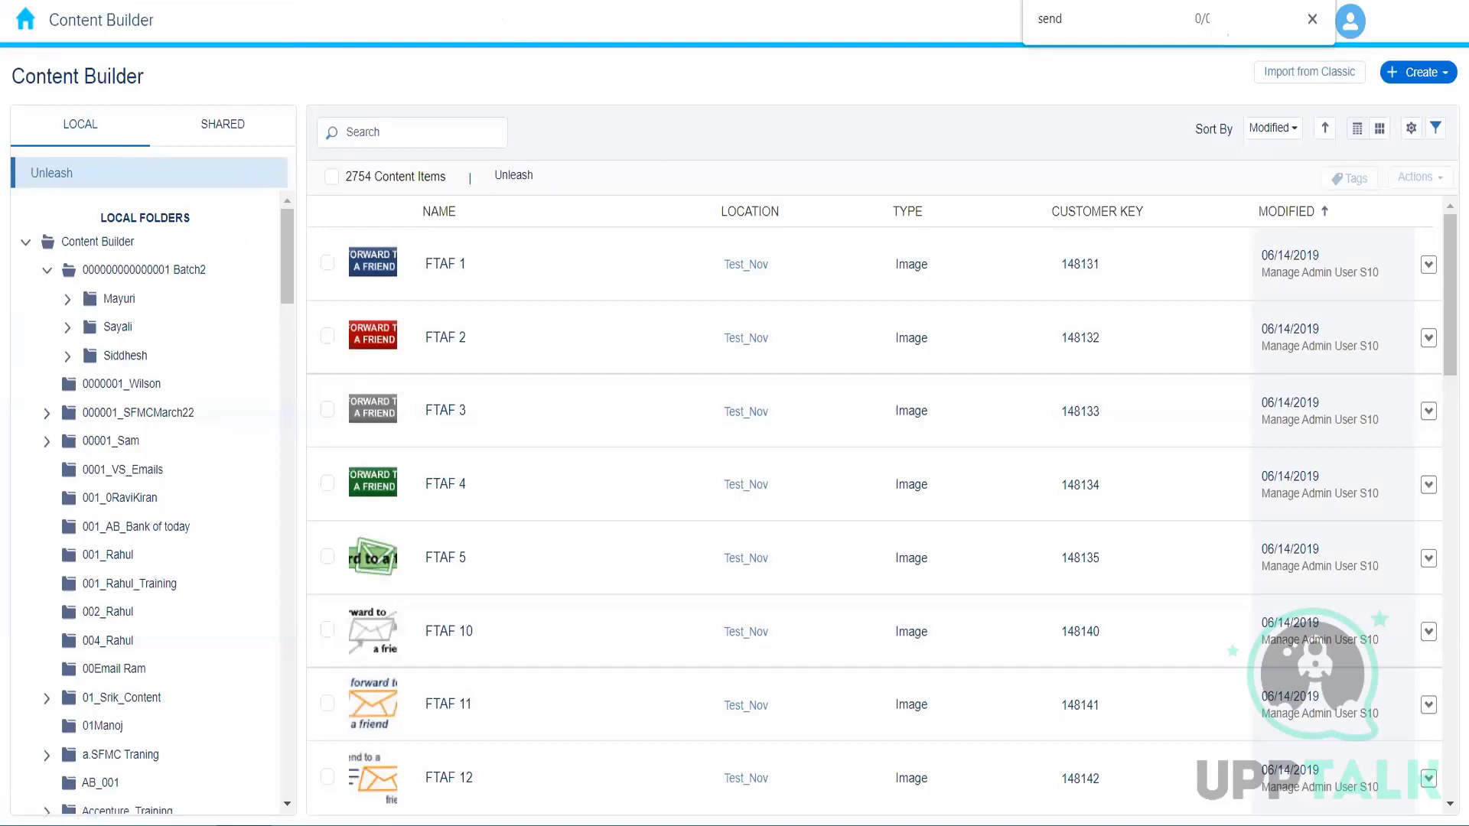
{"action": "left_click", "coordinate": [689, 1]}
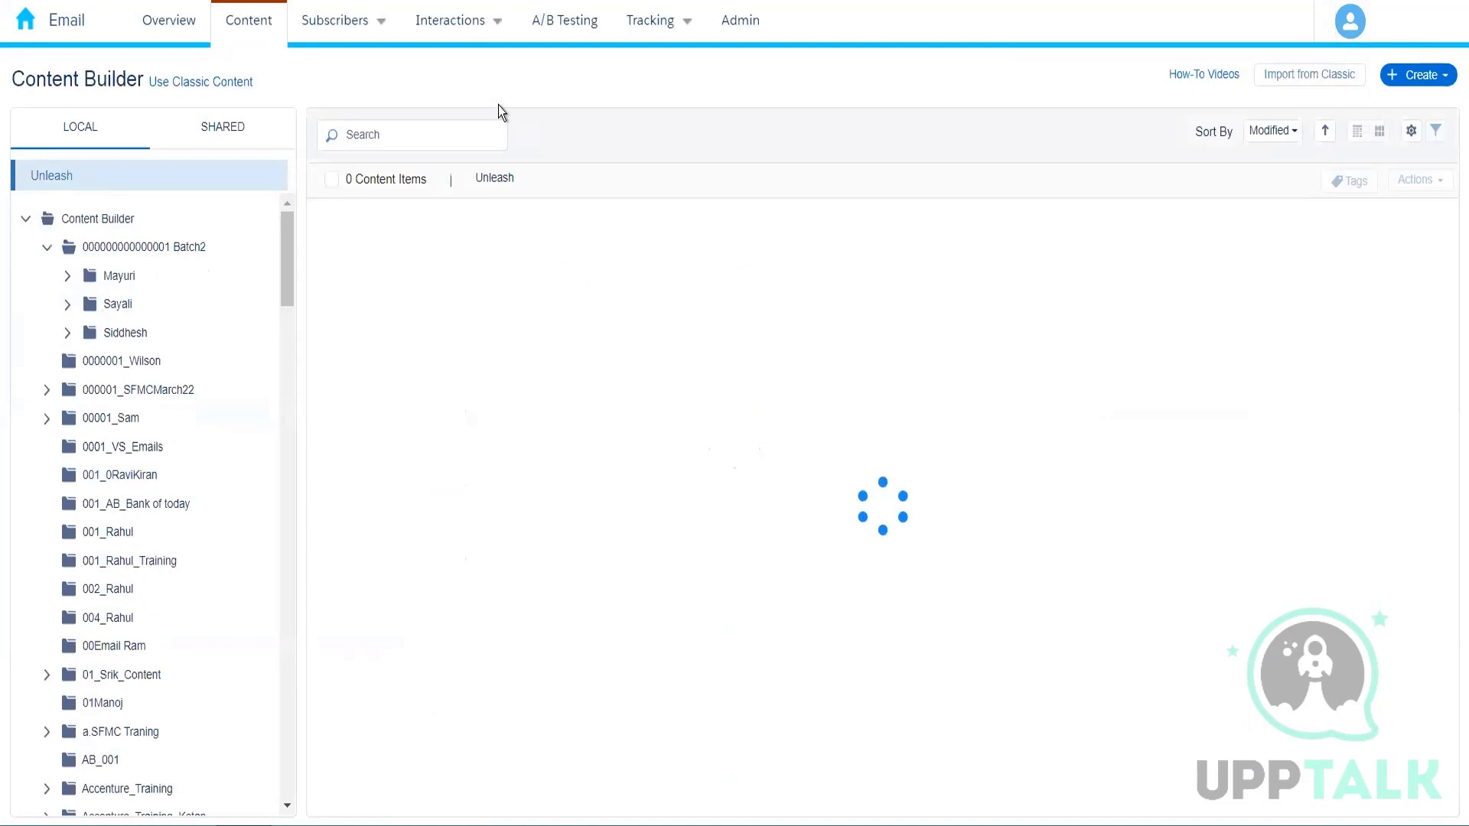
{"action": "left_click", "coordinate": [474, 1]}
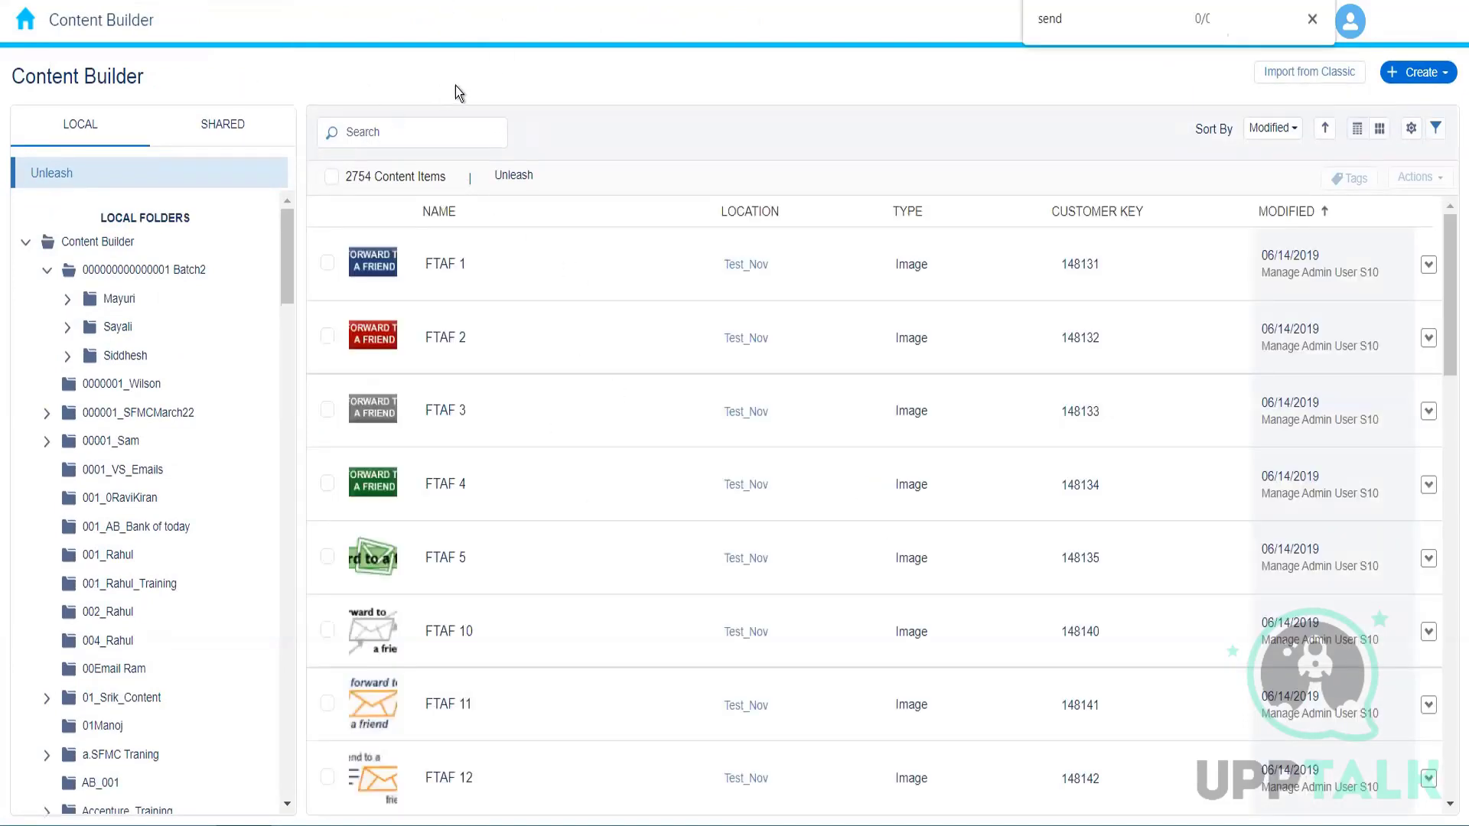
{"action": "left_click", "coordinate": [306, 2]}
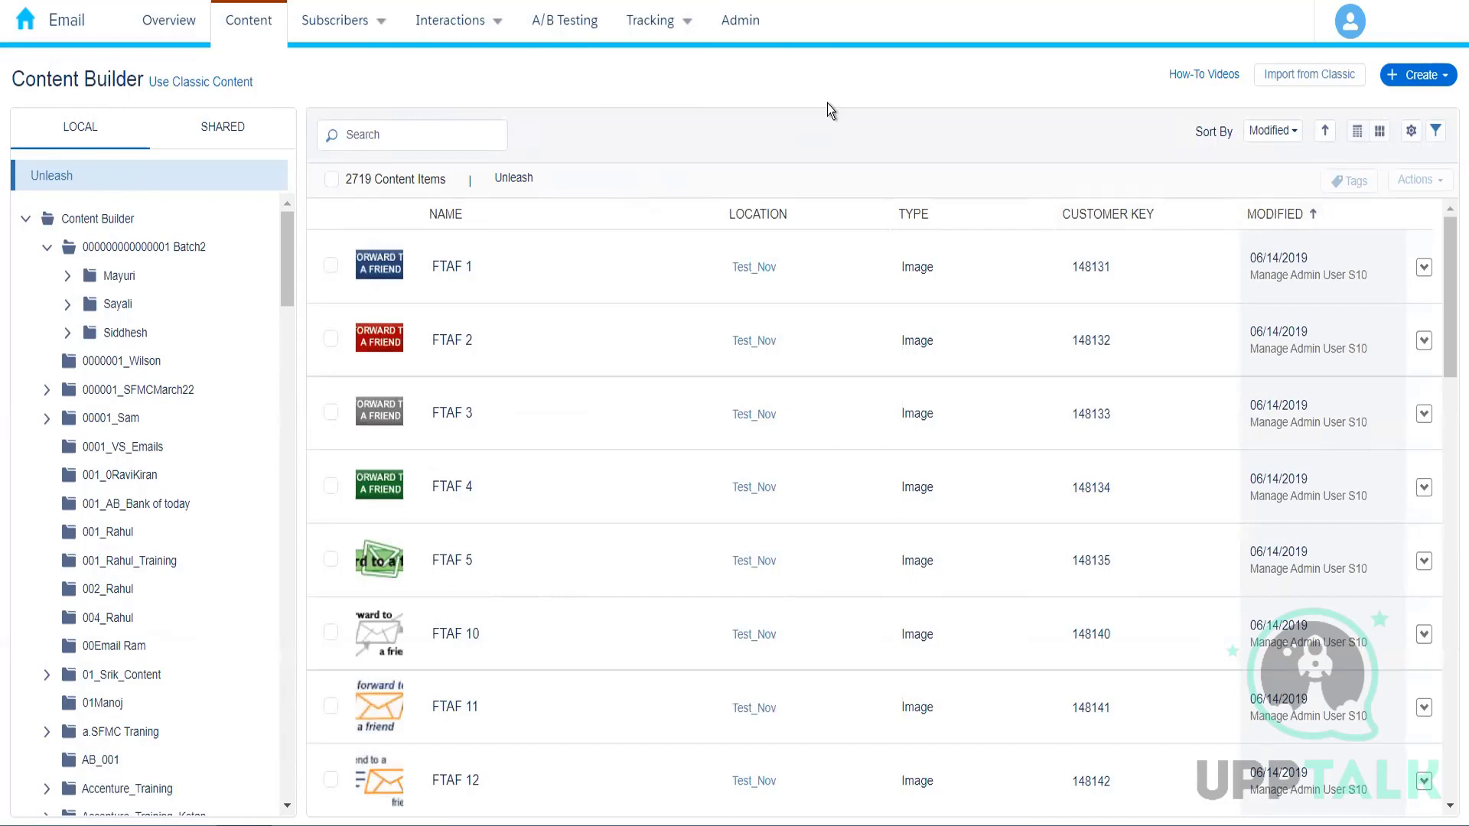
- Examine the content types that can be created in Email Studio's content area, including the upload options
{"action": "left_click", "coordinate": [1442, 80]}
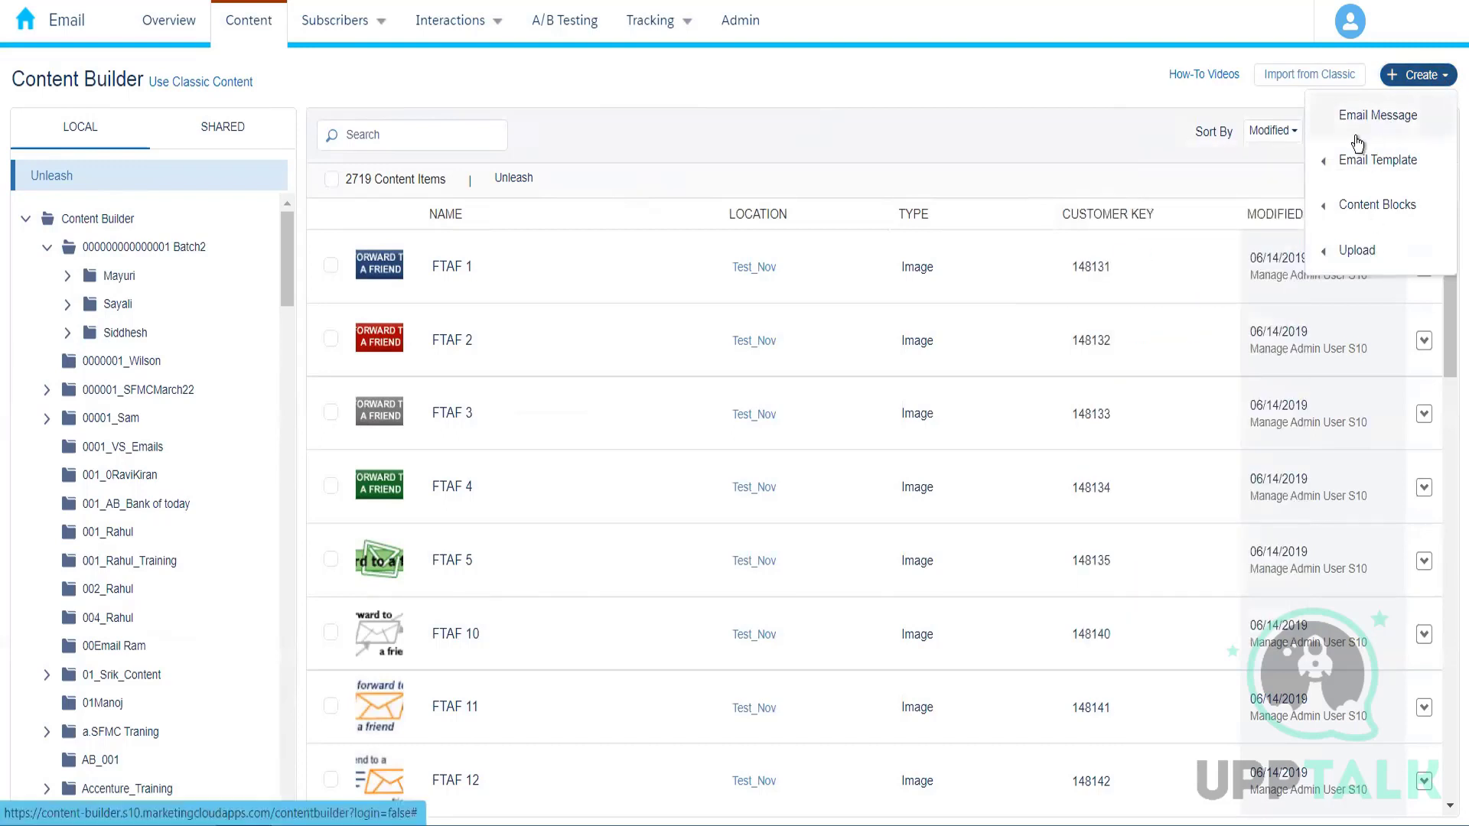
{"action": "mouse_move", "coordinate": [1349, 213]}
{"action": "mouse_move", "coordinate": [1352, 250]}
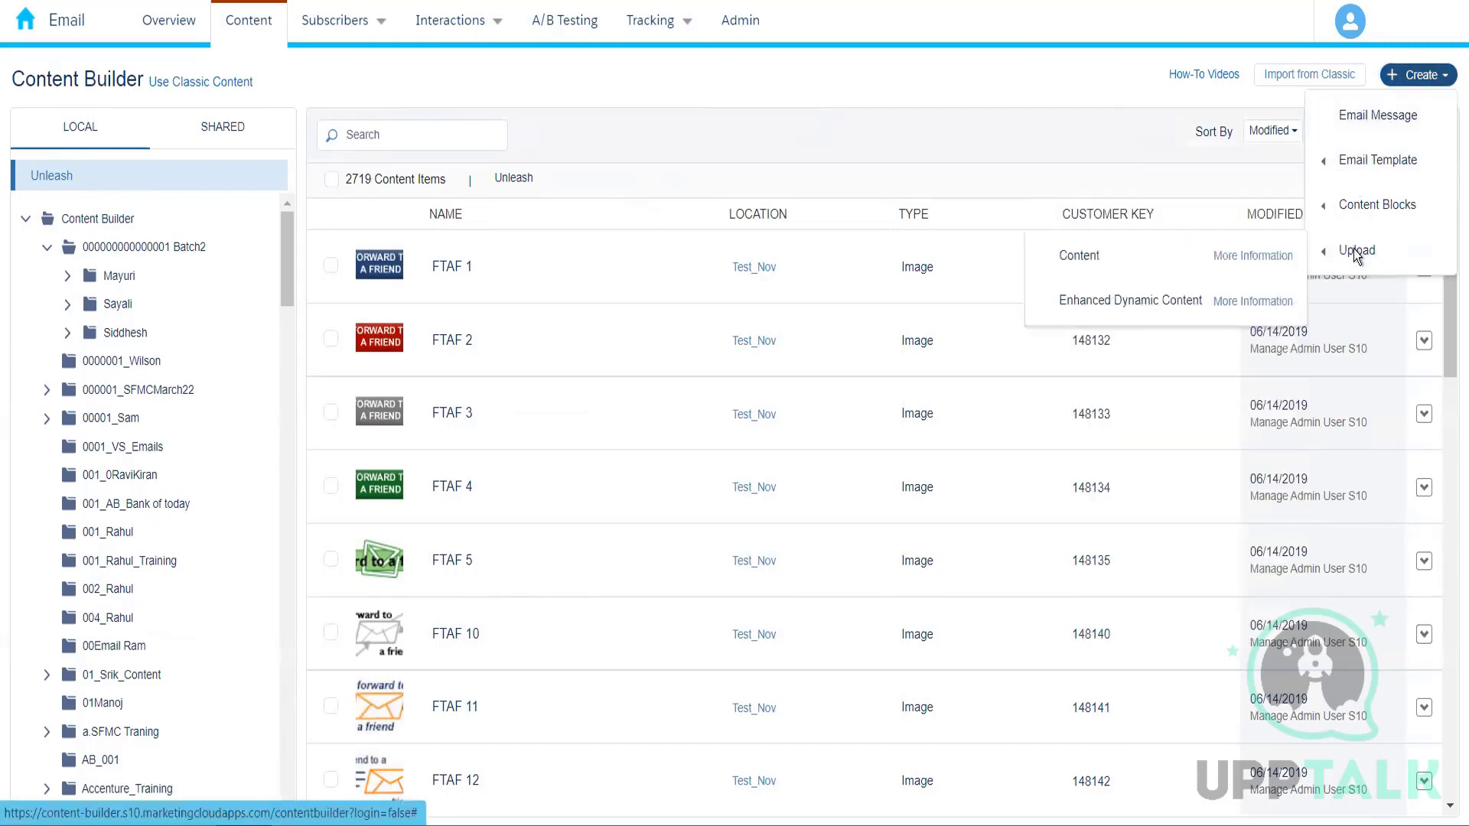
{"action": "left_click_drag", "start_coordinate": [1238, 255], "coordinate": [921, 117]}
{"action": "left_click", "coordinate": [921, 117]}
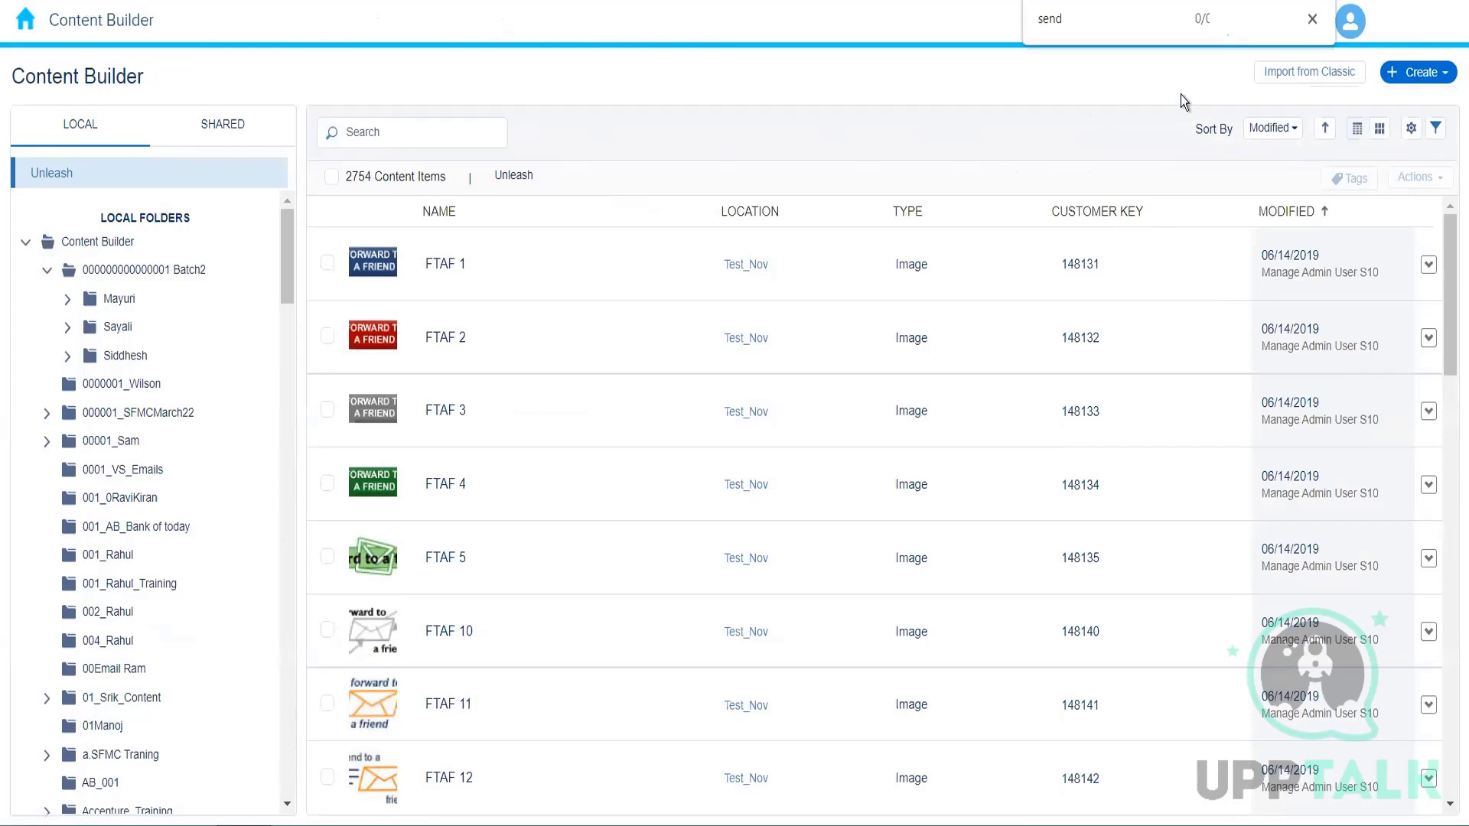
- Check the creation options in the standalone Content Builder, including SMS Message, Mobile App and Upload
{"action": "left_click", "coordinate": [1448, 77]}
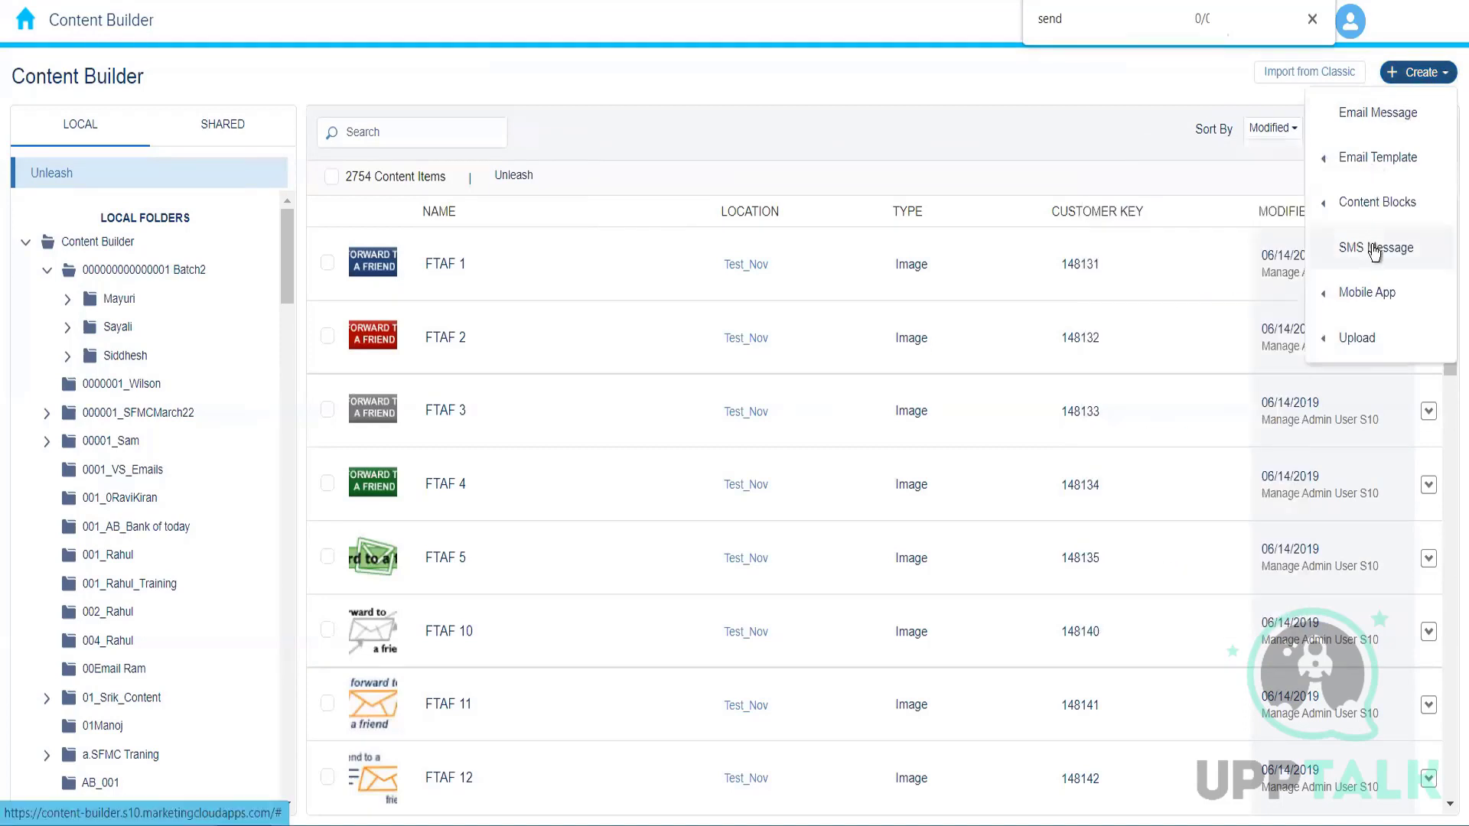
{"action": "mouse_move", "coordinate": [1369, 300]}
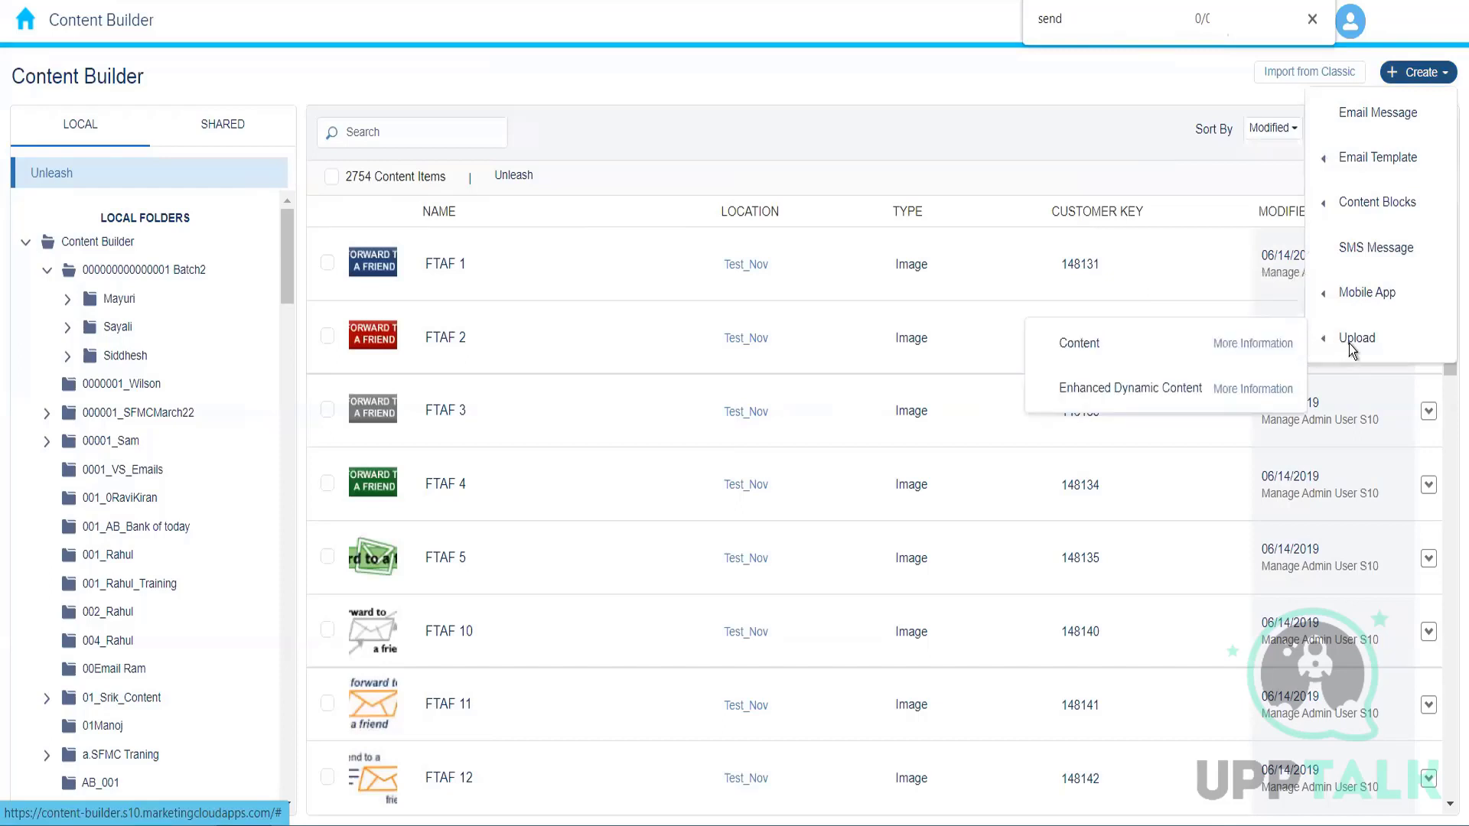
{"action": "left_click", "coordinate": [1003, 99]}
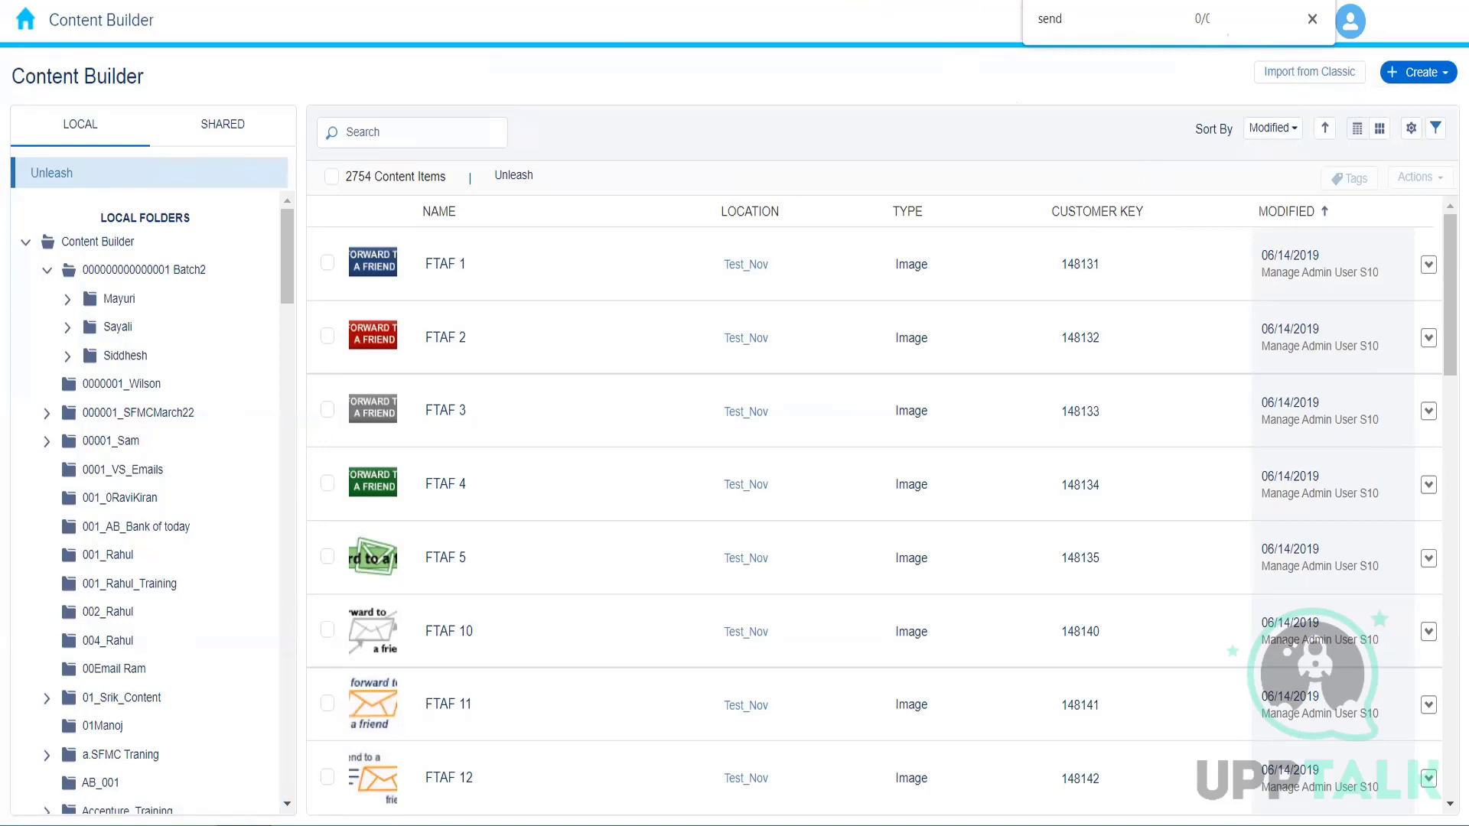
- Switch back to Email Studio's content area and open the local folder whose name starts with 004
{"action": "left_click", "coordinate": [489, 1]}
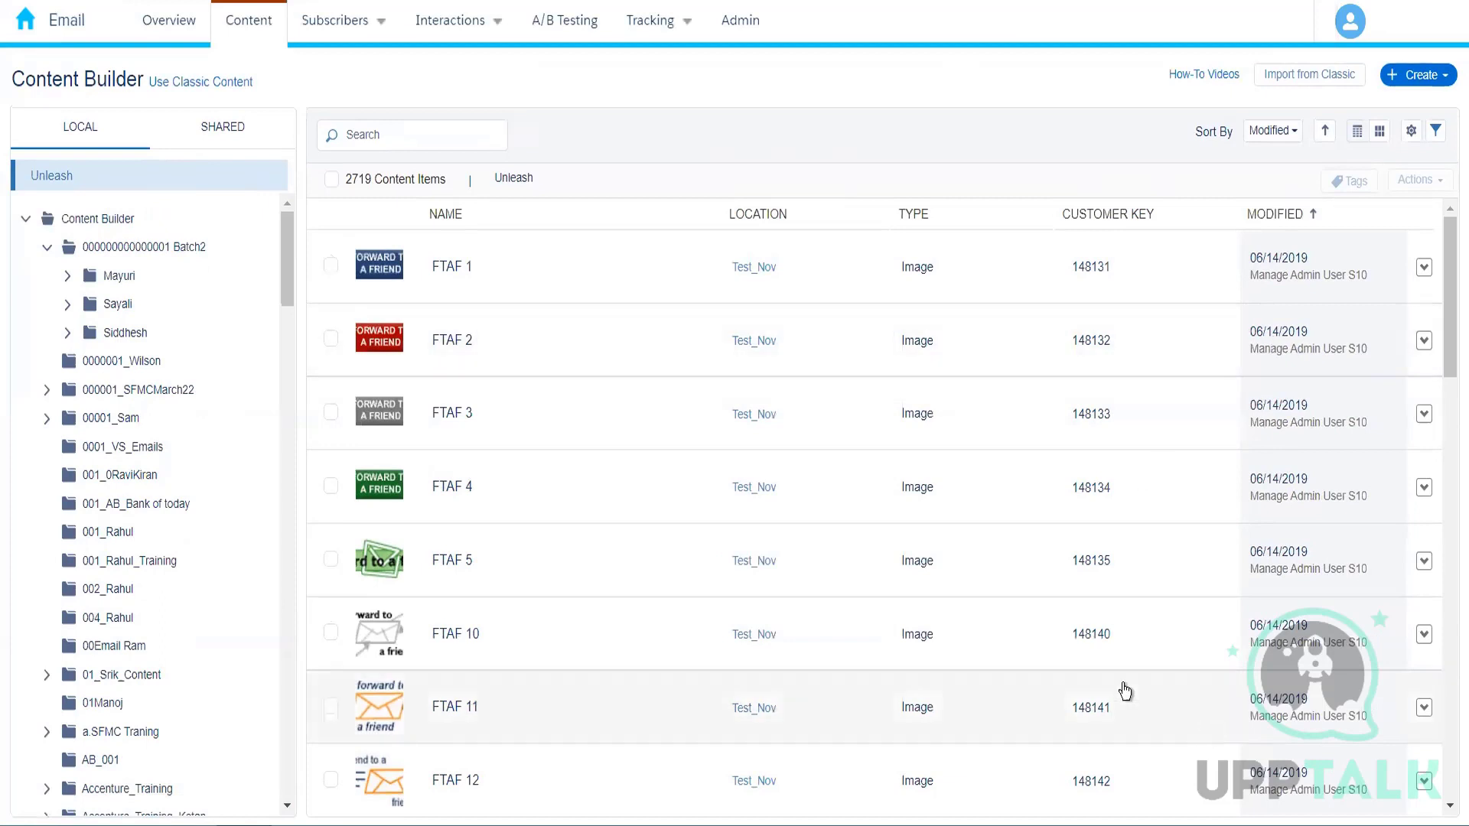
{"action": "left_click", "coordinate": [129, 538]}
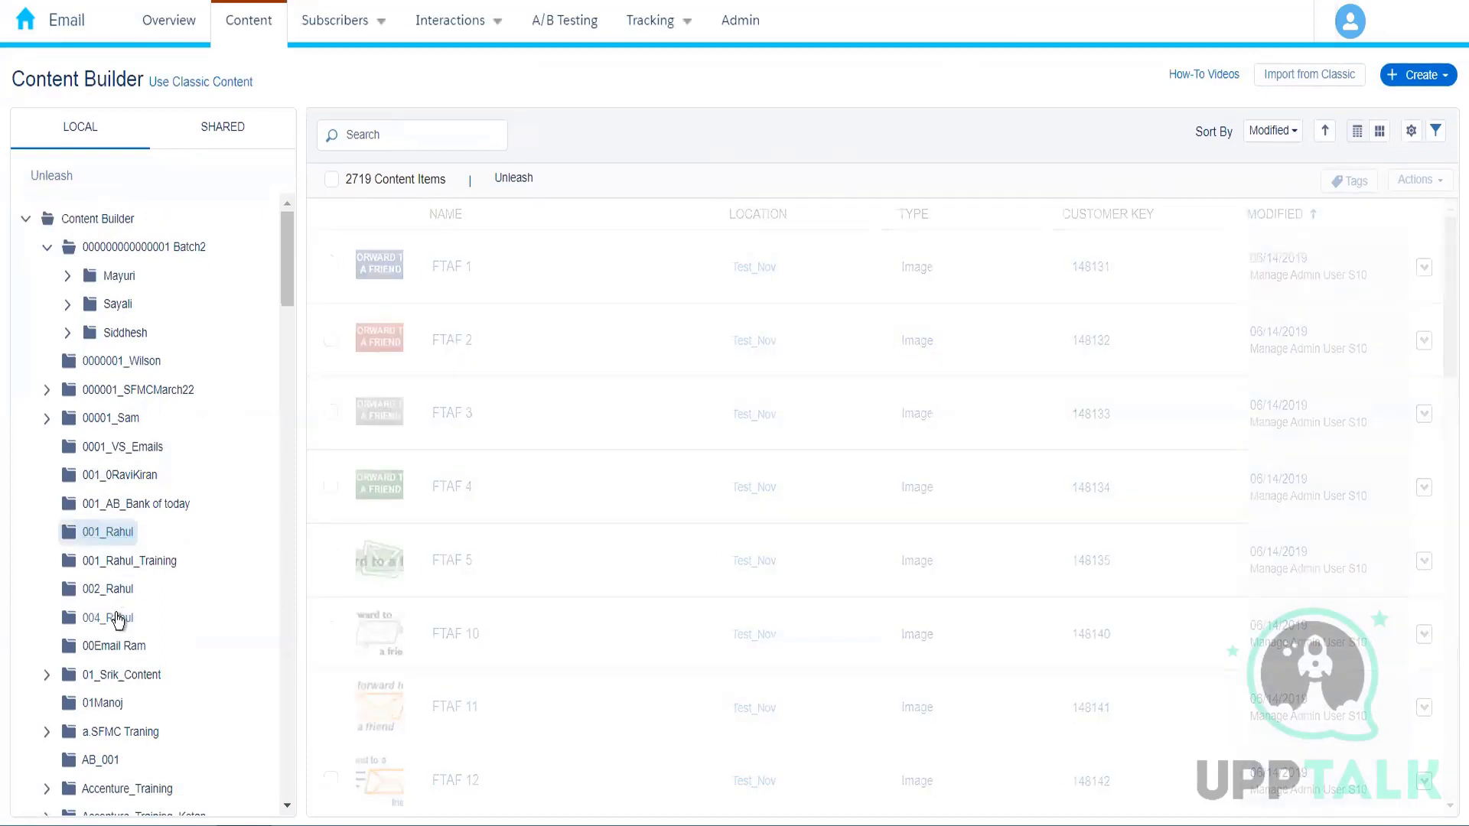
{"action": "left_click", "coordinate": [117, 618]}
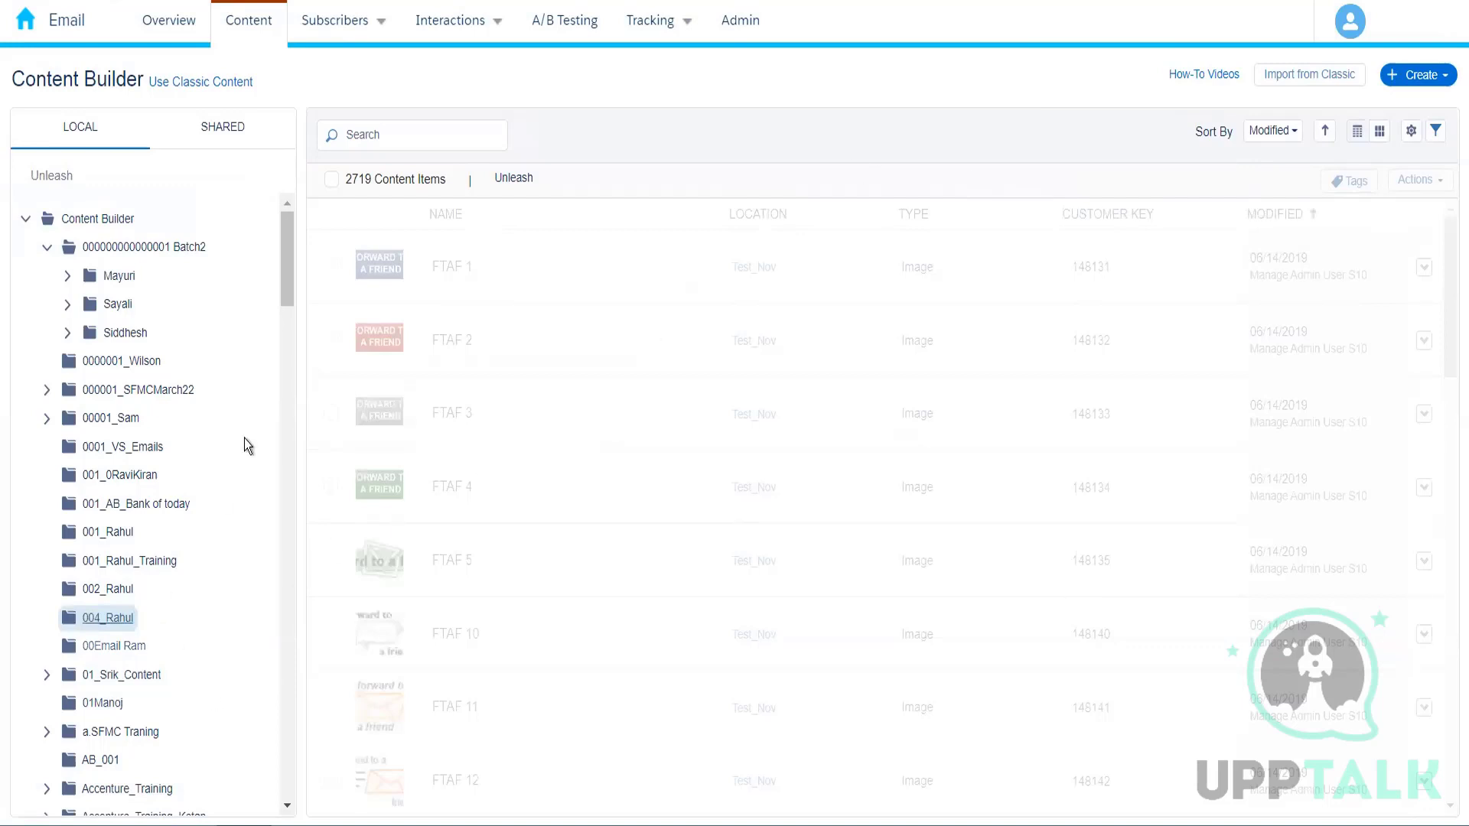
- Examine the actions available for the Publication List Demo email in Email Studio's content area, including Send and Content Detective
{"action": "left_click_drag", "start_coordinate": [466, 406], "coordinate": [884, 122]}
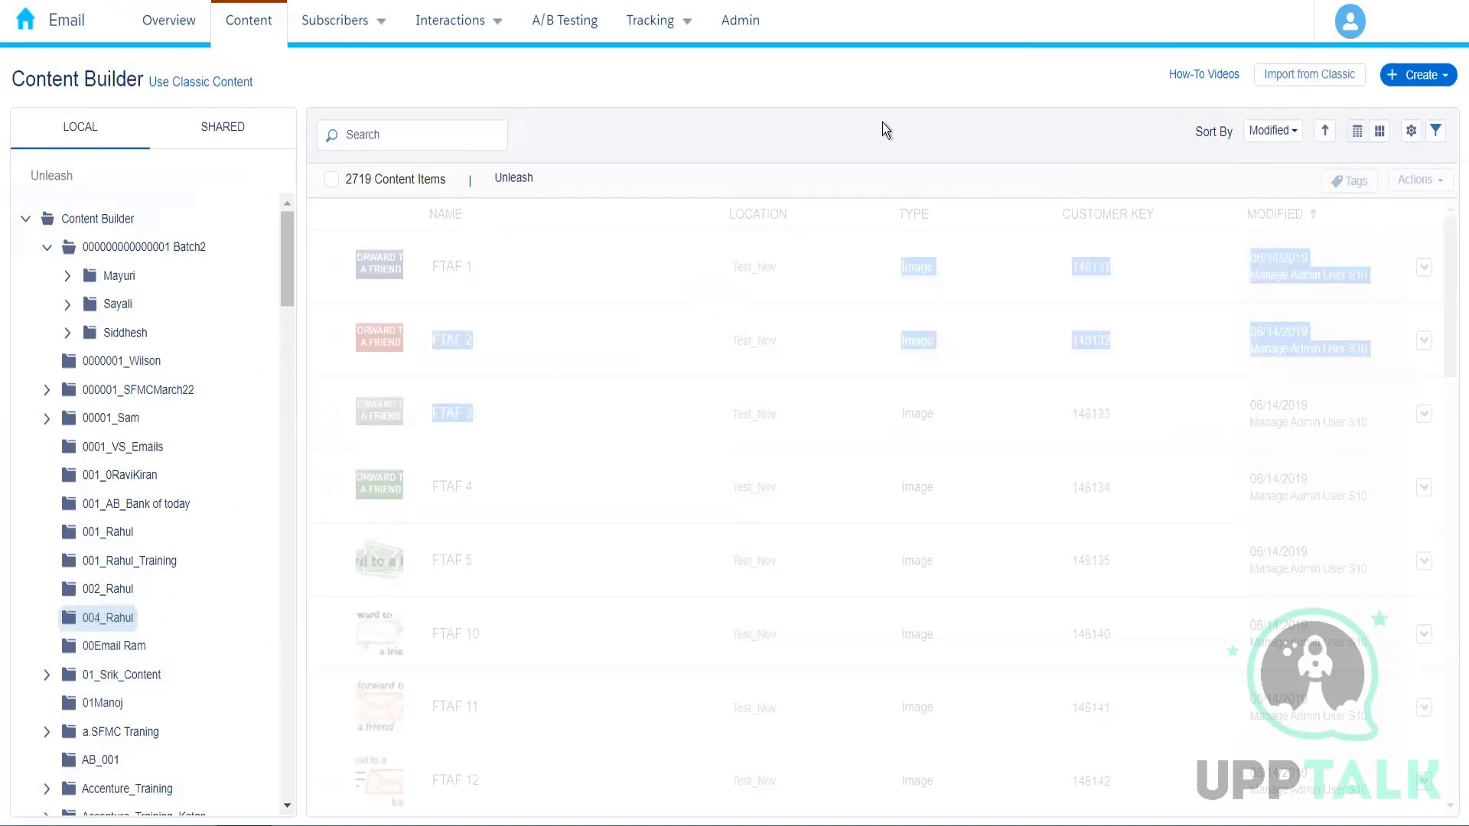
{"action": "left_click", "coordinate": [832, 124]}
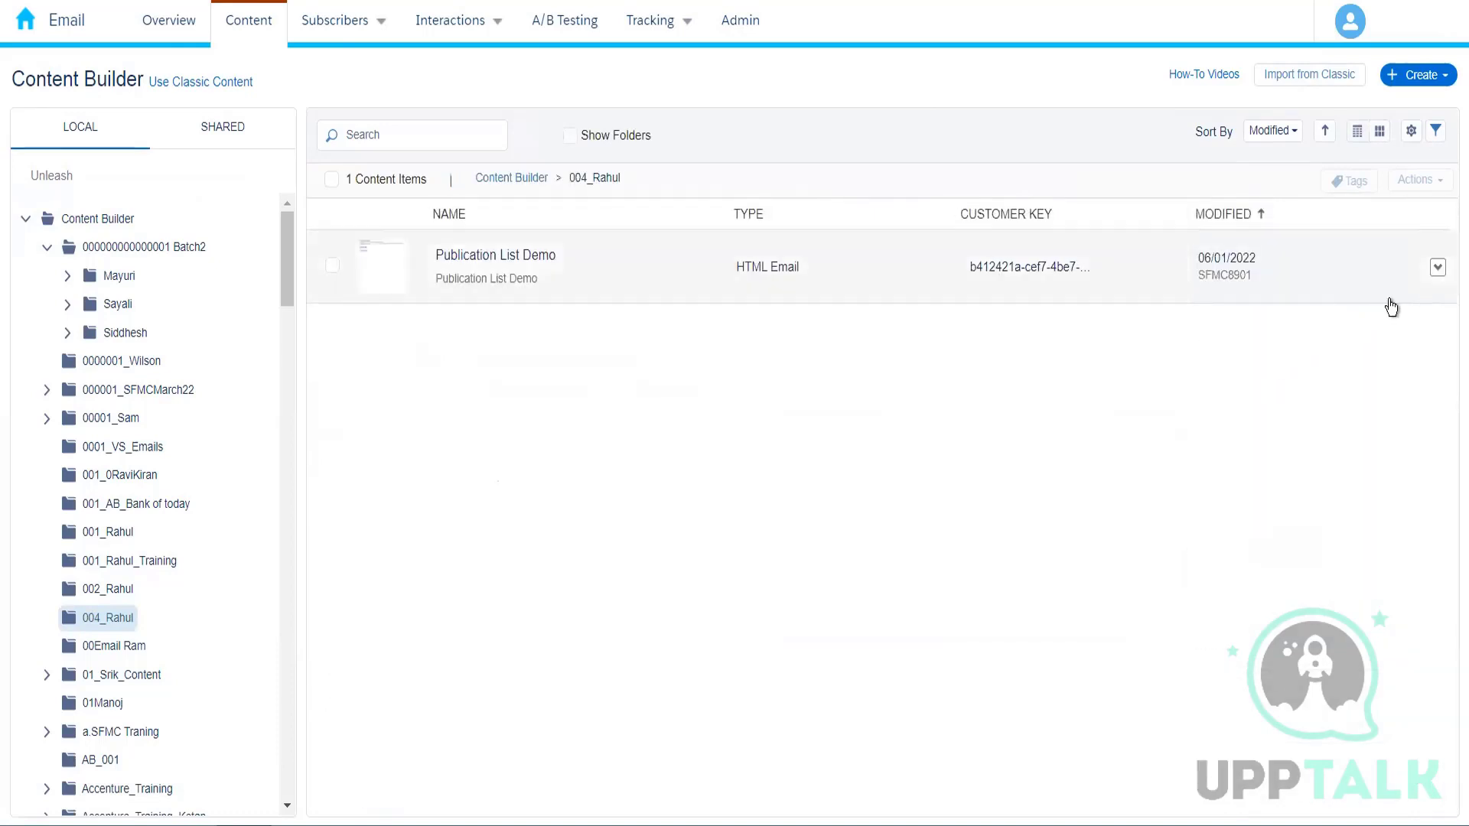
{"action": "left_click", "coordinate": [1438, 267]}
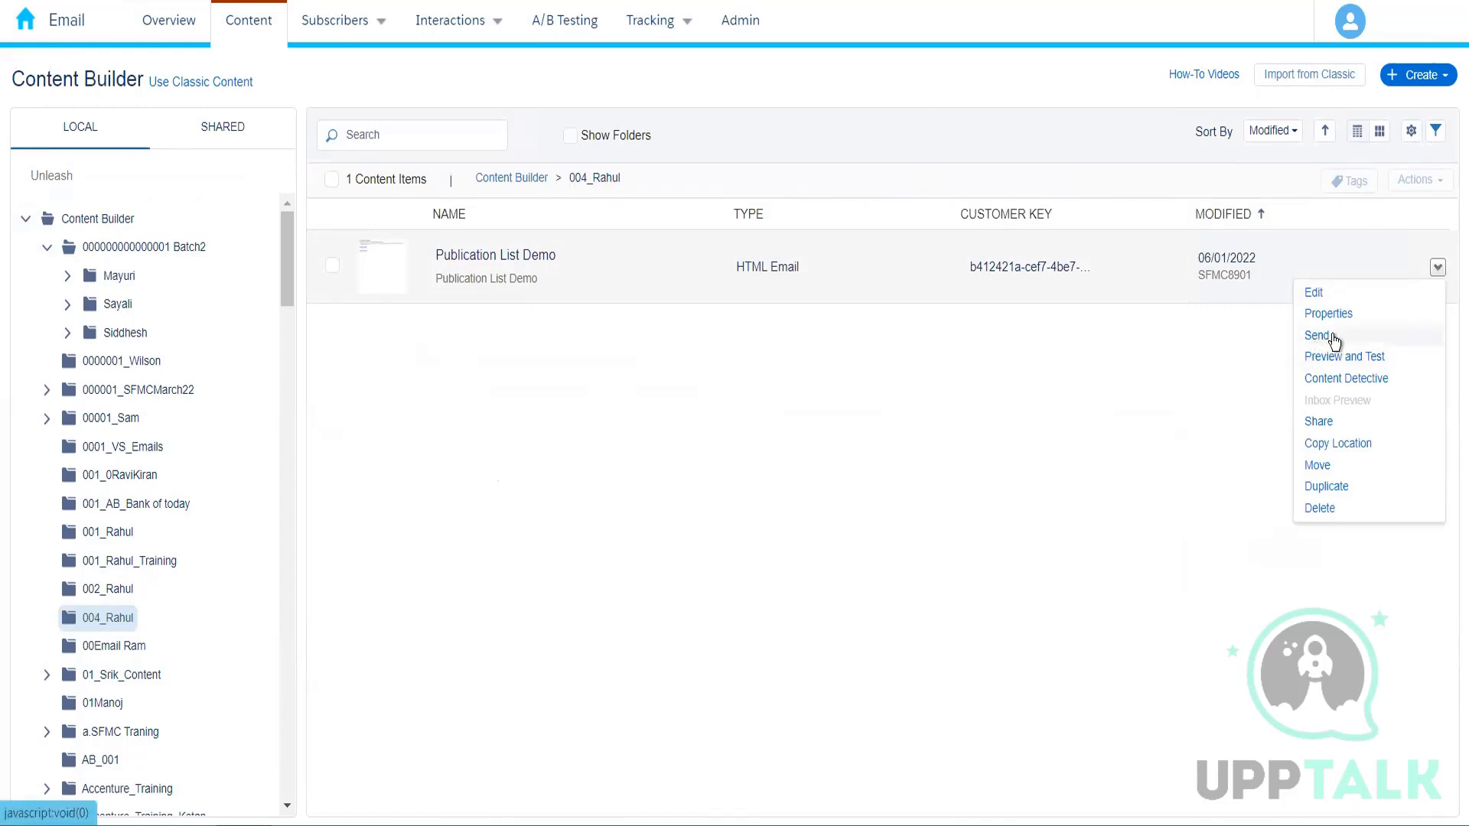
{"action": "left_click", "coordinate": [957, 482]}
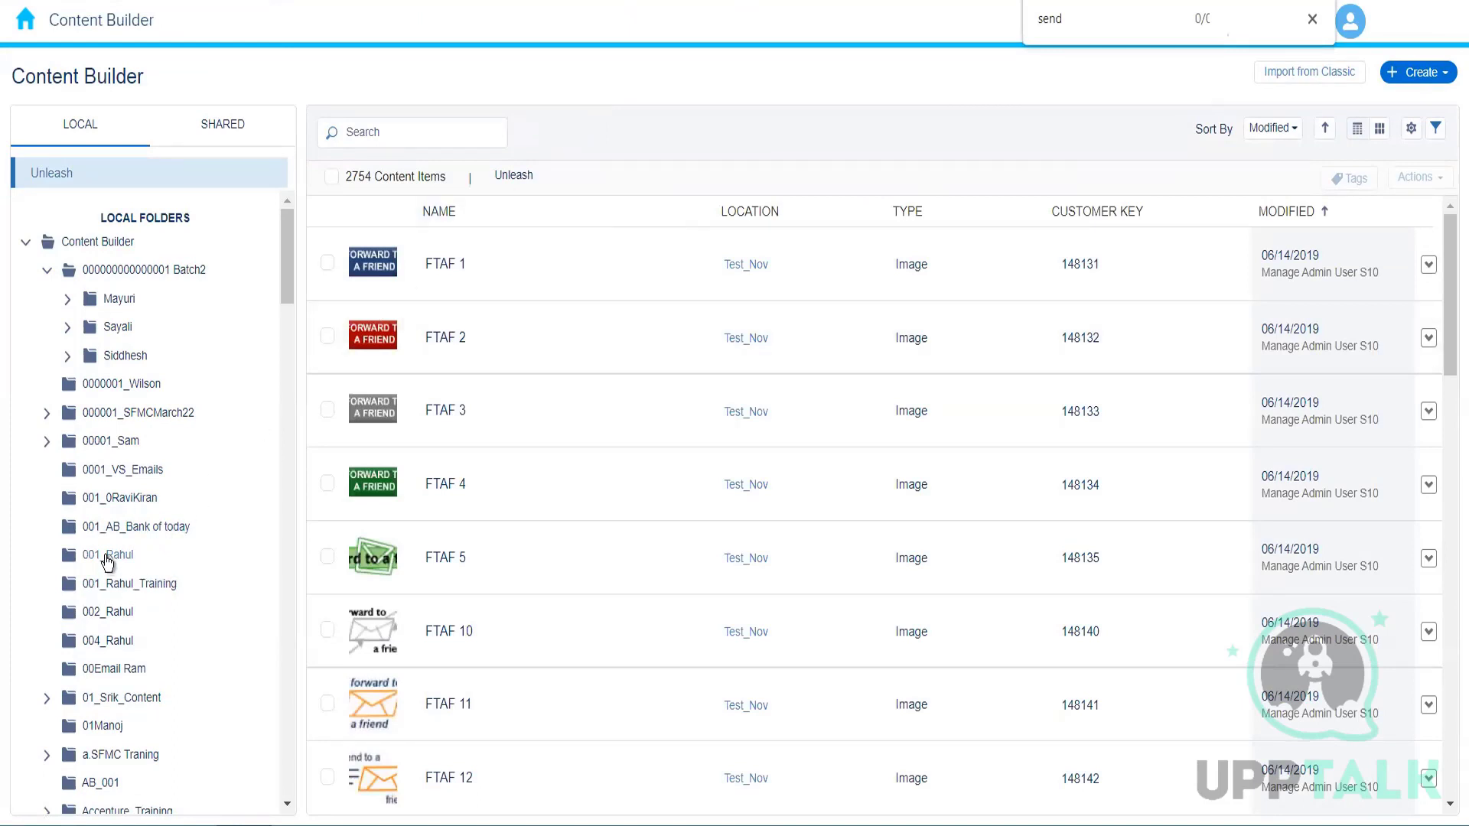
- Open the local folder starting with 004 in the standalone Content Builder and check the Publication List Demo email's available actions
{"action": "left_click", "coordinate": [106, 643]}
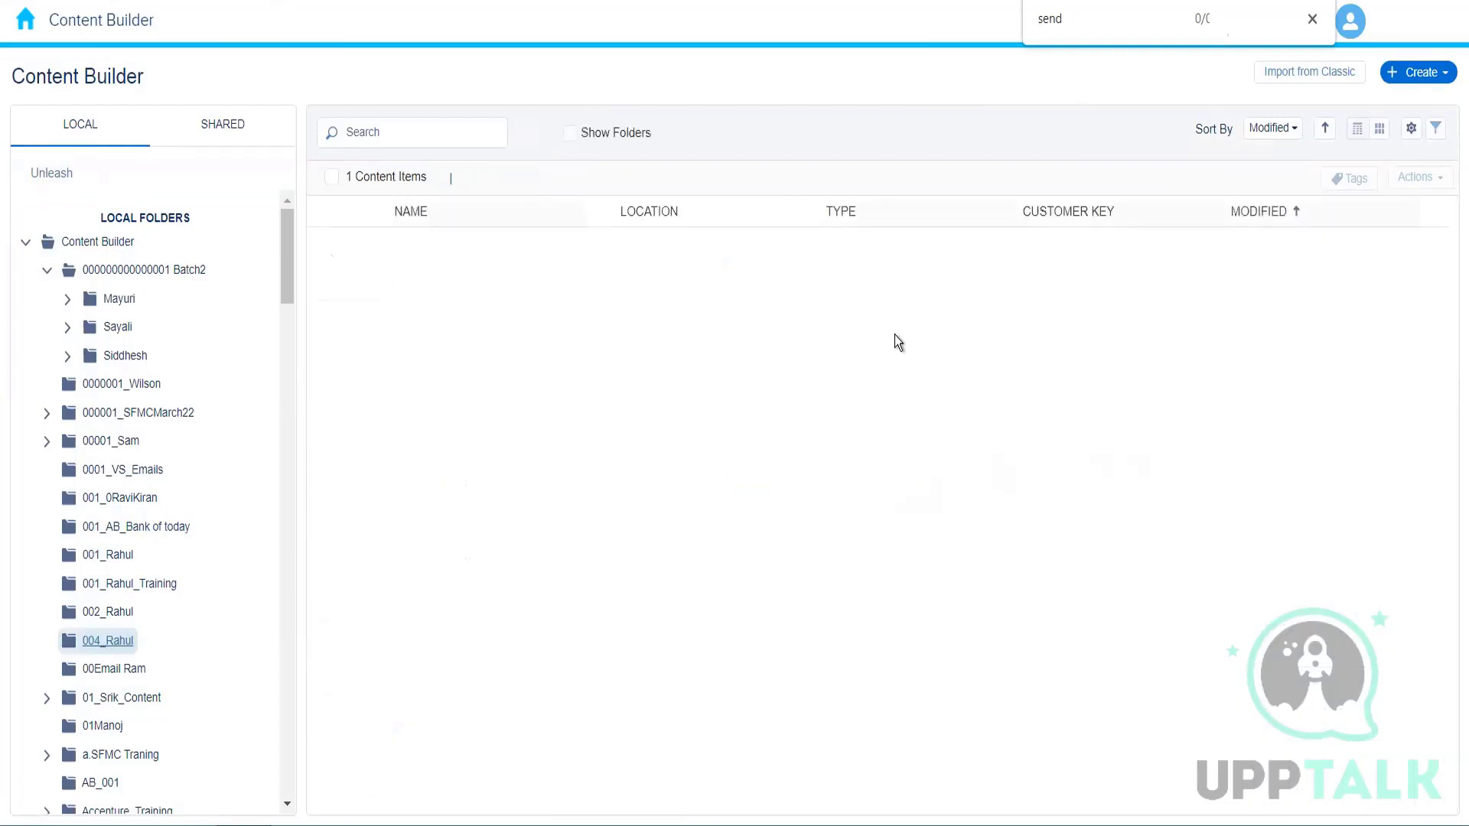
{"action": "left_click", "coordinate": [1438, 268]}
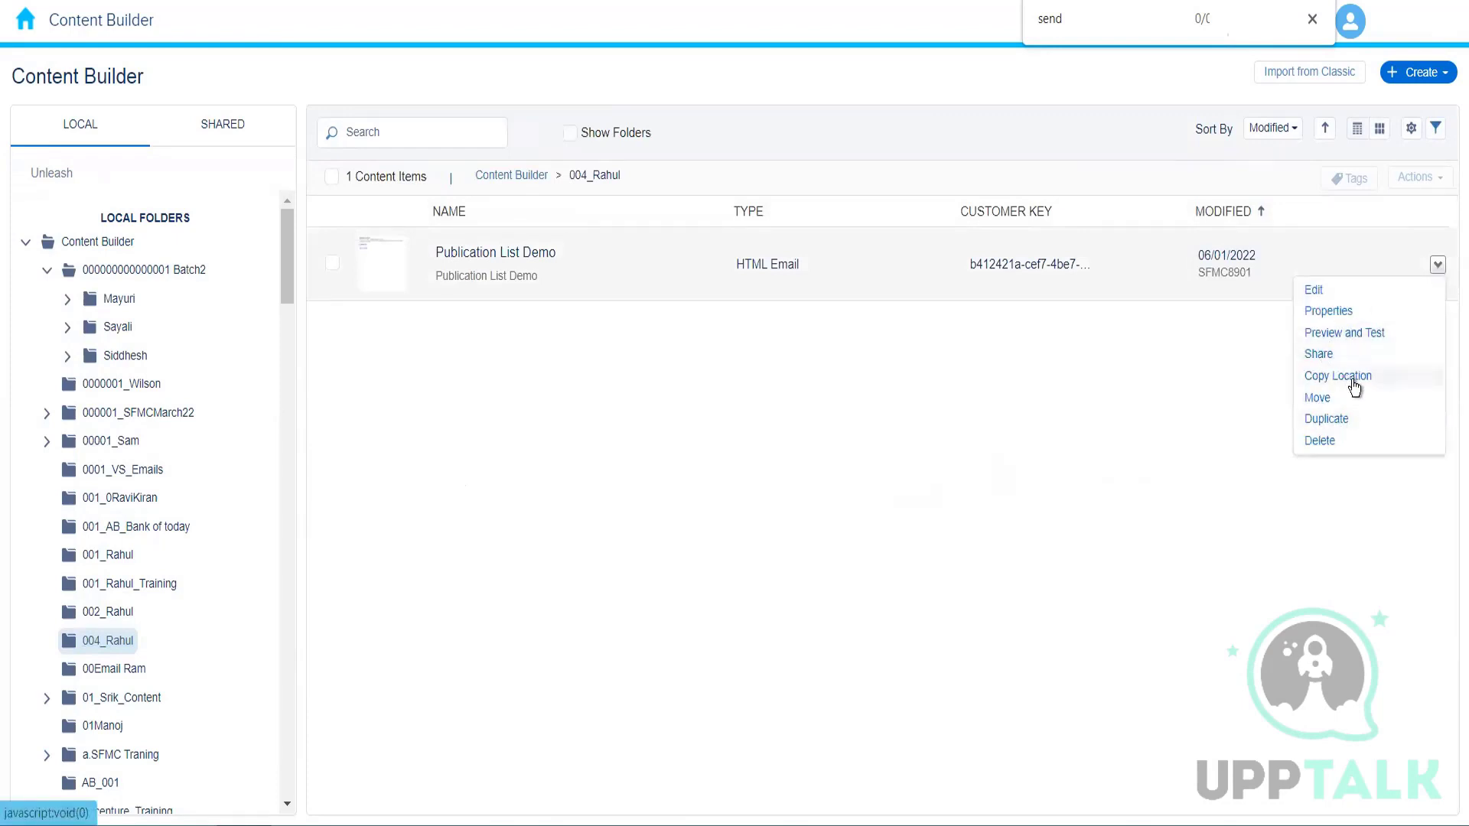
{"action": "left_click", "coordinate": [713, 342]}
- Return to Email Studio's content area and compare the Publication List Demo email's actions with those in the standalone Content Builder
{"action": "key", "text": "ctrl+Tab"}
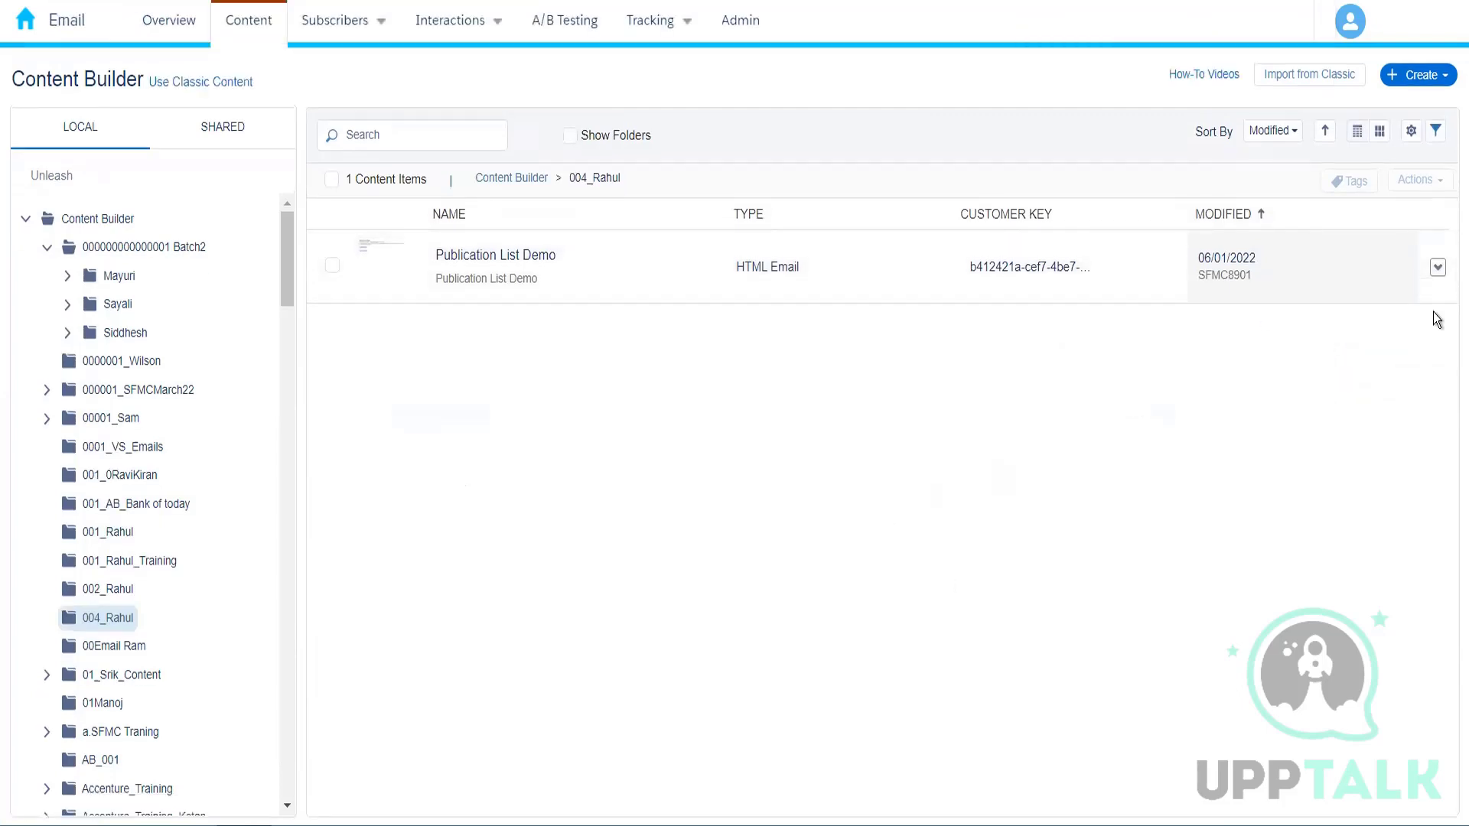
{"action": "left_click", "coordinate": [1438, 267]}
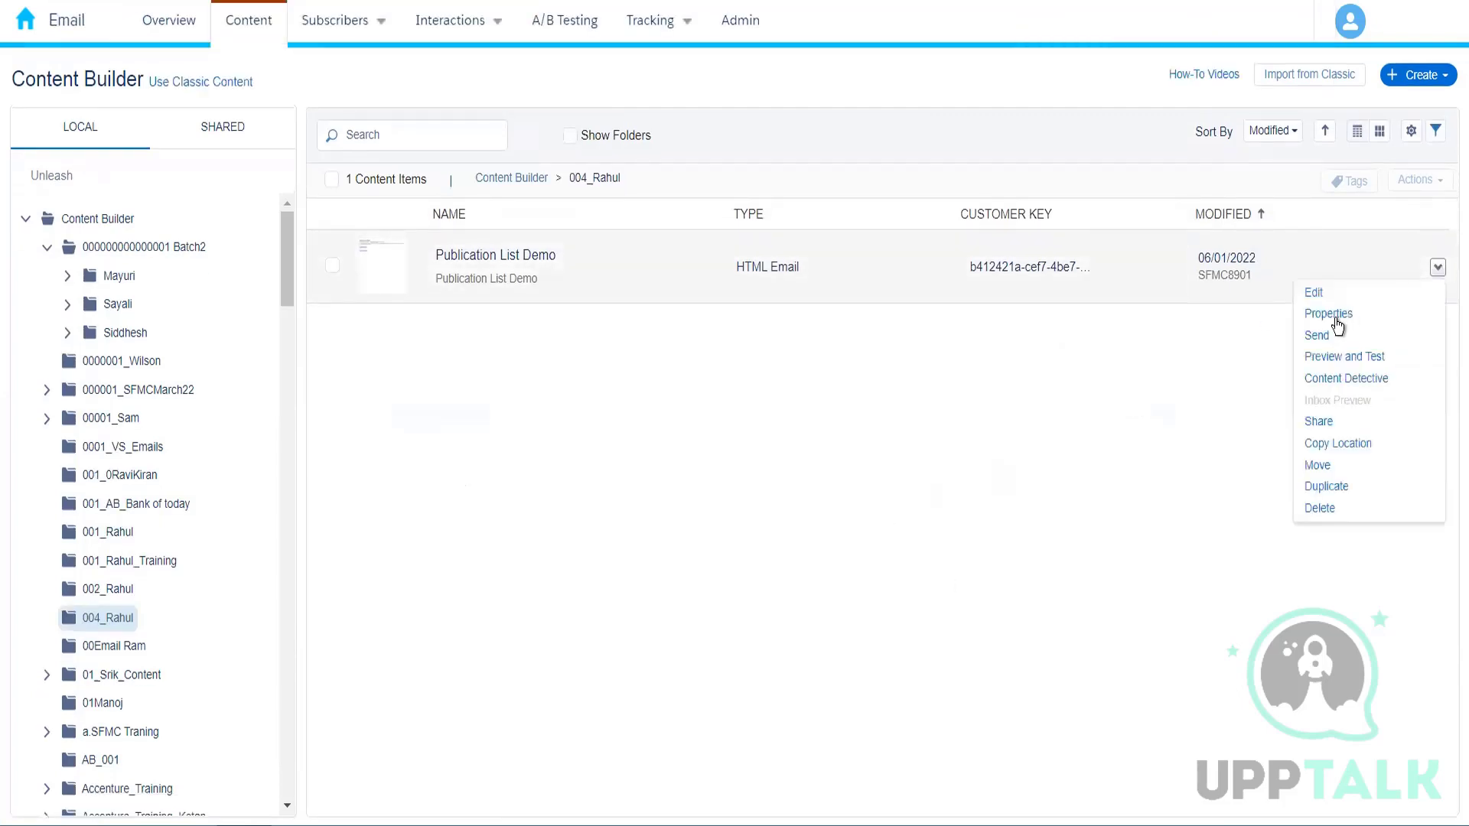
{"action": "left_click", "coordinate": [1072, 409]}
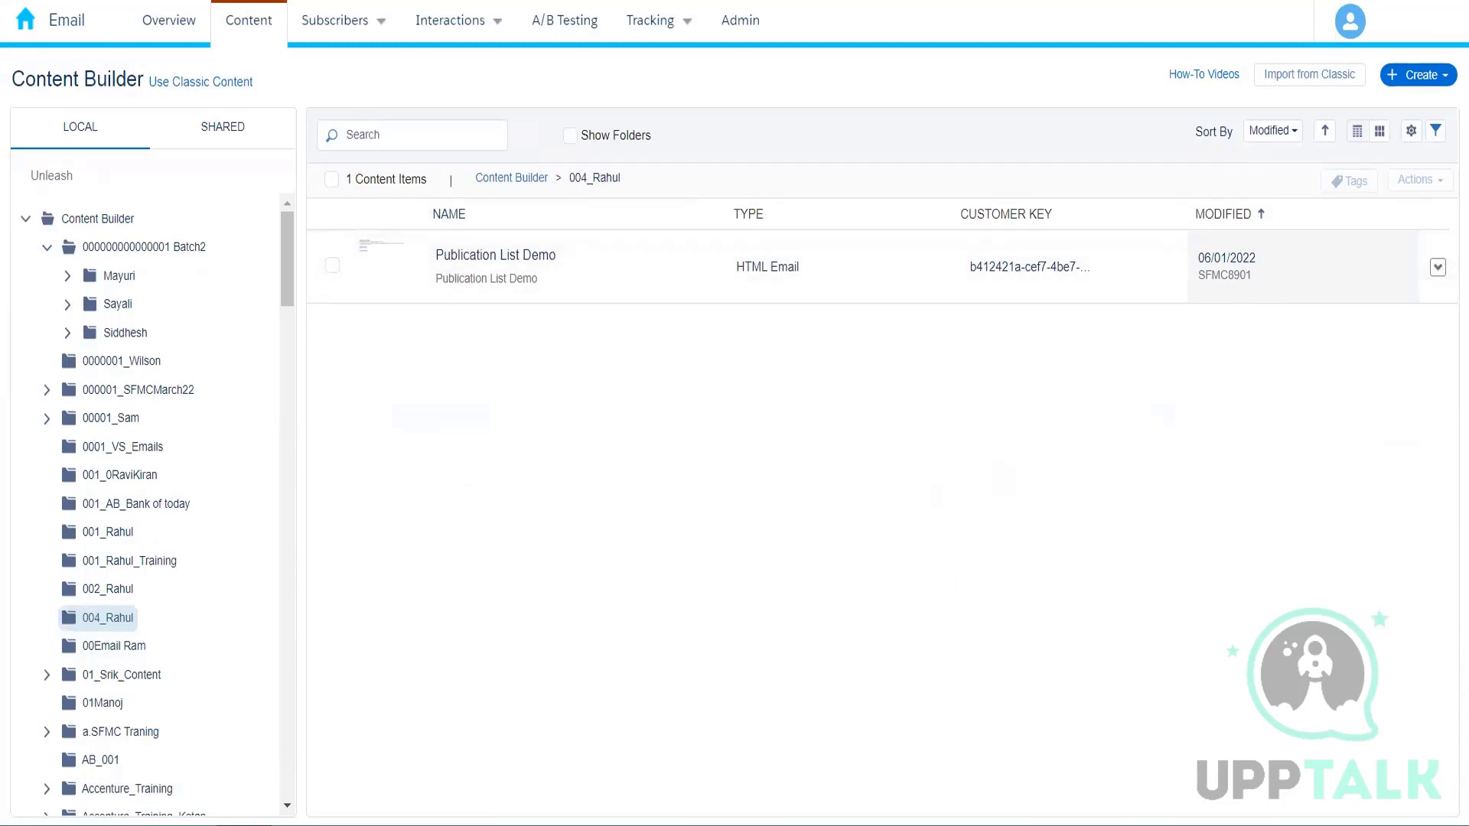
{"action": "key", "text": "ctrl+Tab"}
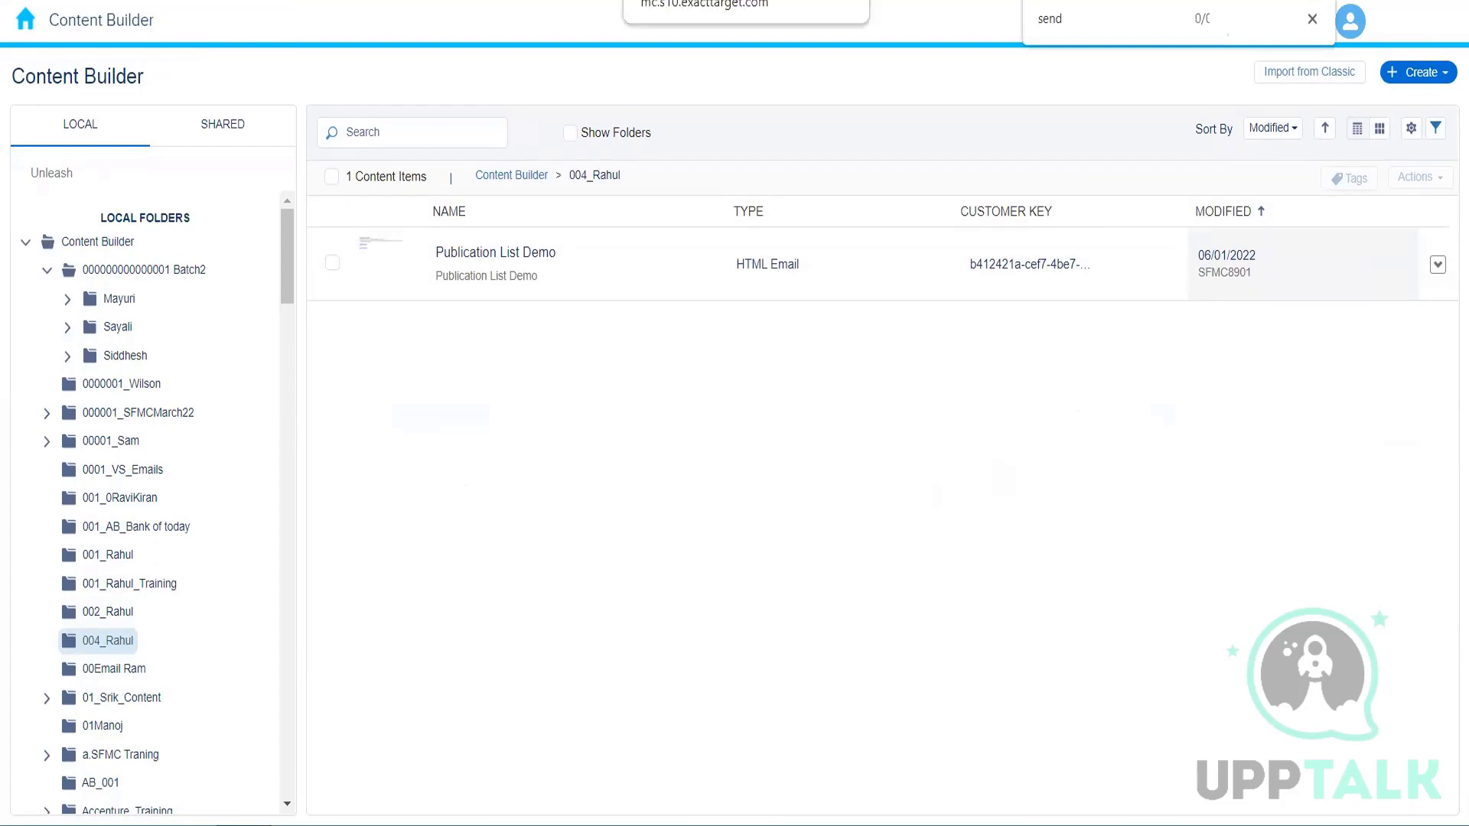
- Switch to the PowerPoint deck and review the Content Builder Overview slide alongside the standalone Content Builder
{"action": "key", "text": "alt+Tab"}
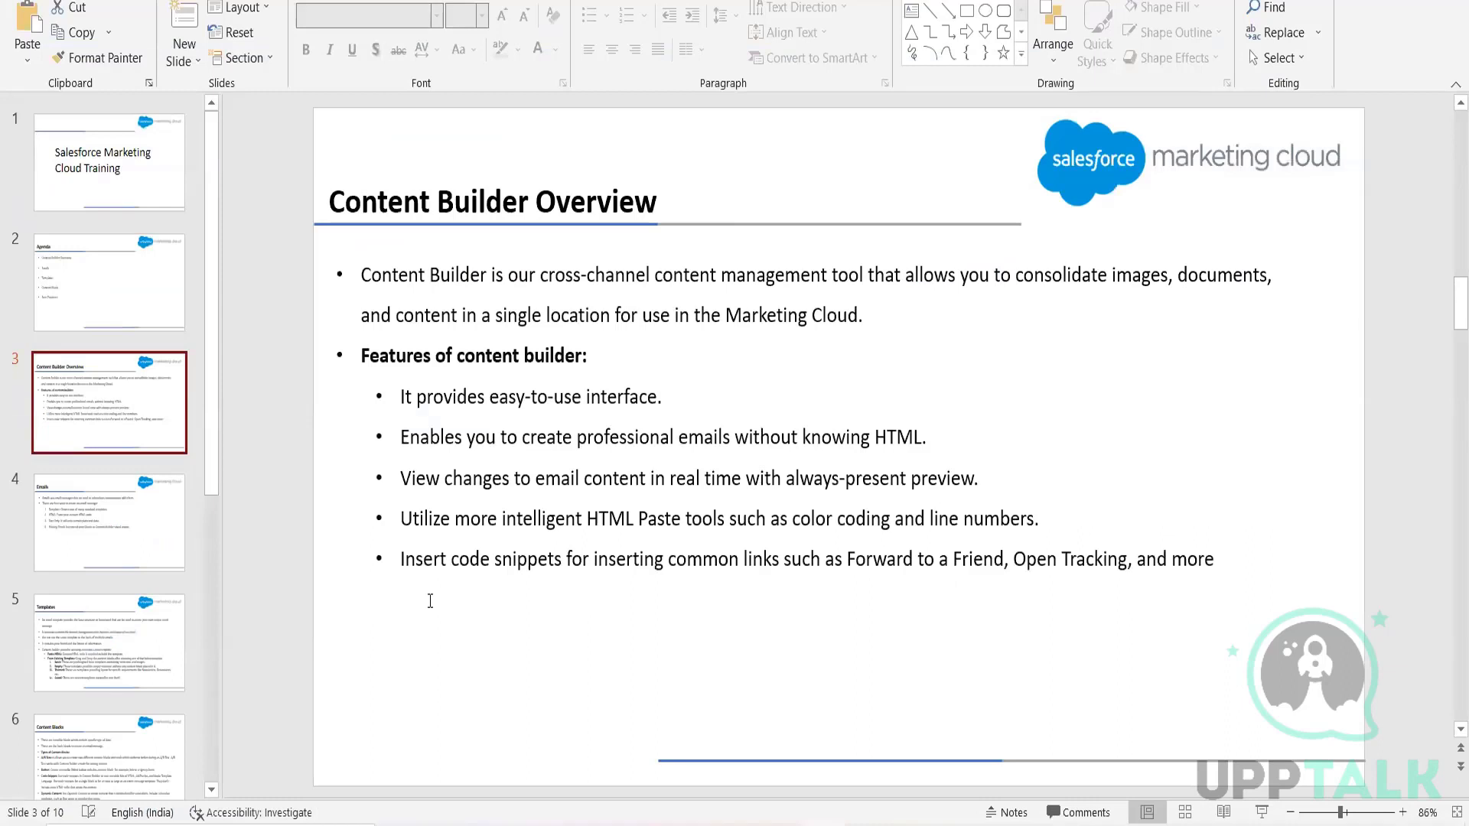
{"action": "key", "text": "alt+Tab"}
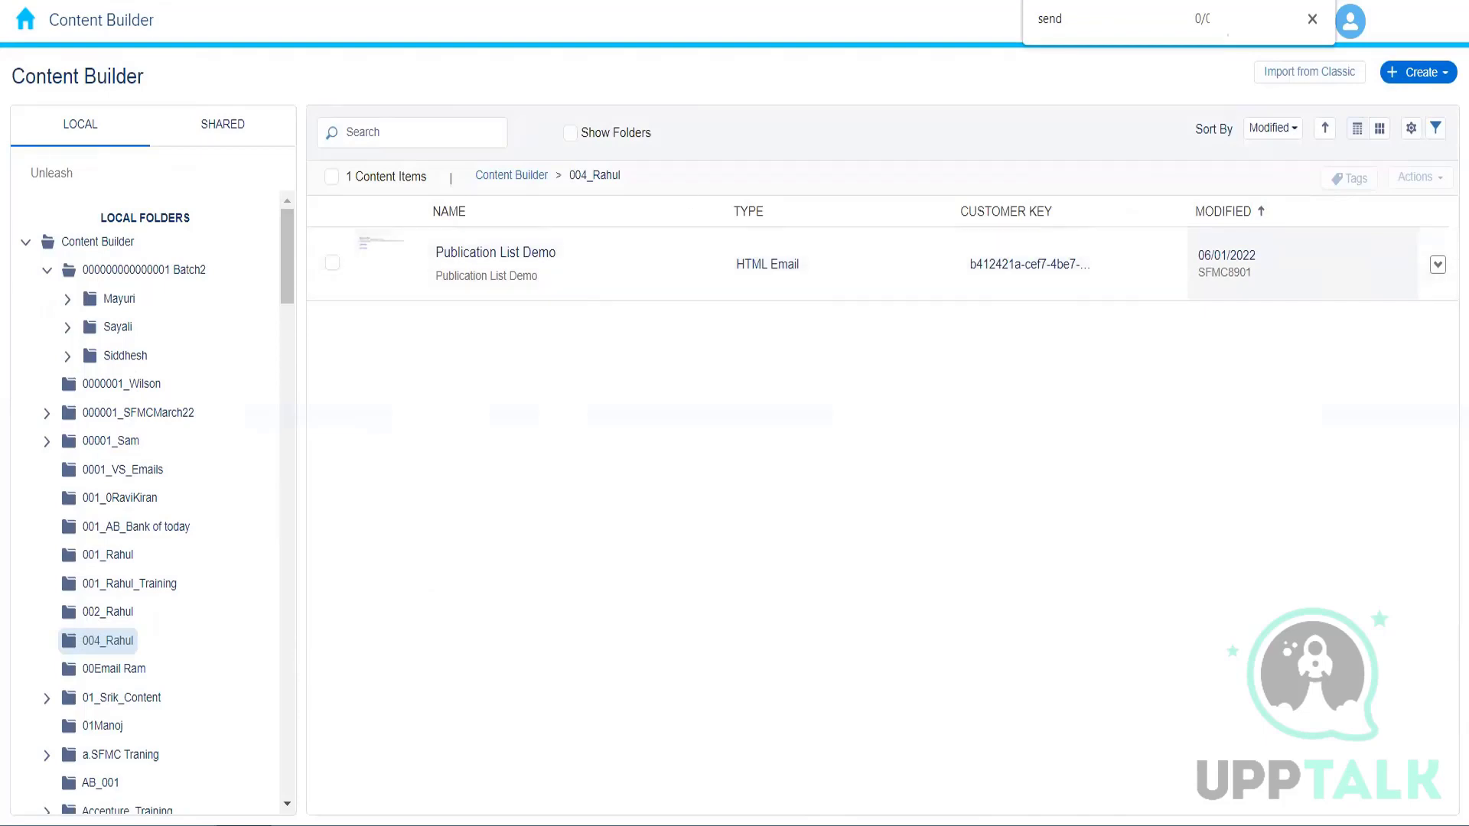
{"action": "key", "text": "alt+Tab"}
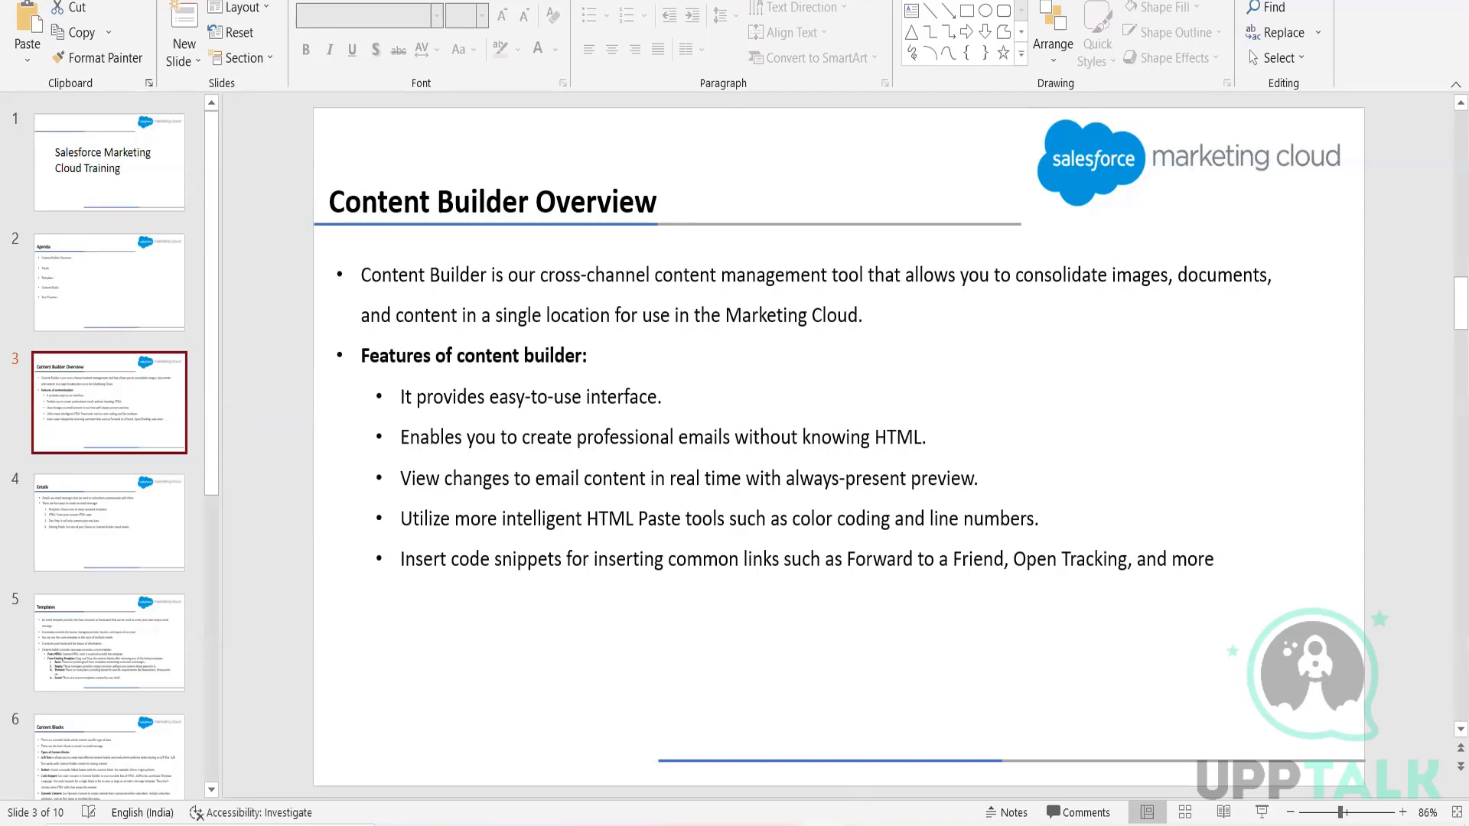
{"action": "mouse_move", "coordinate": [869, 825]}
{"action": "left_click", "coordinate": [902, 776]}
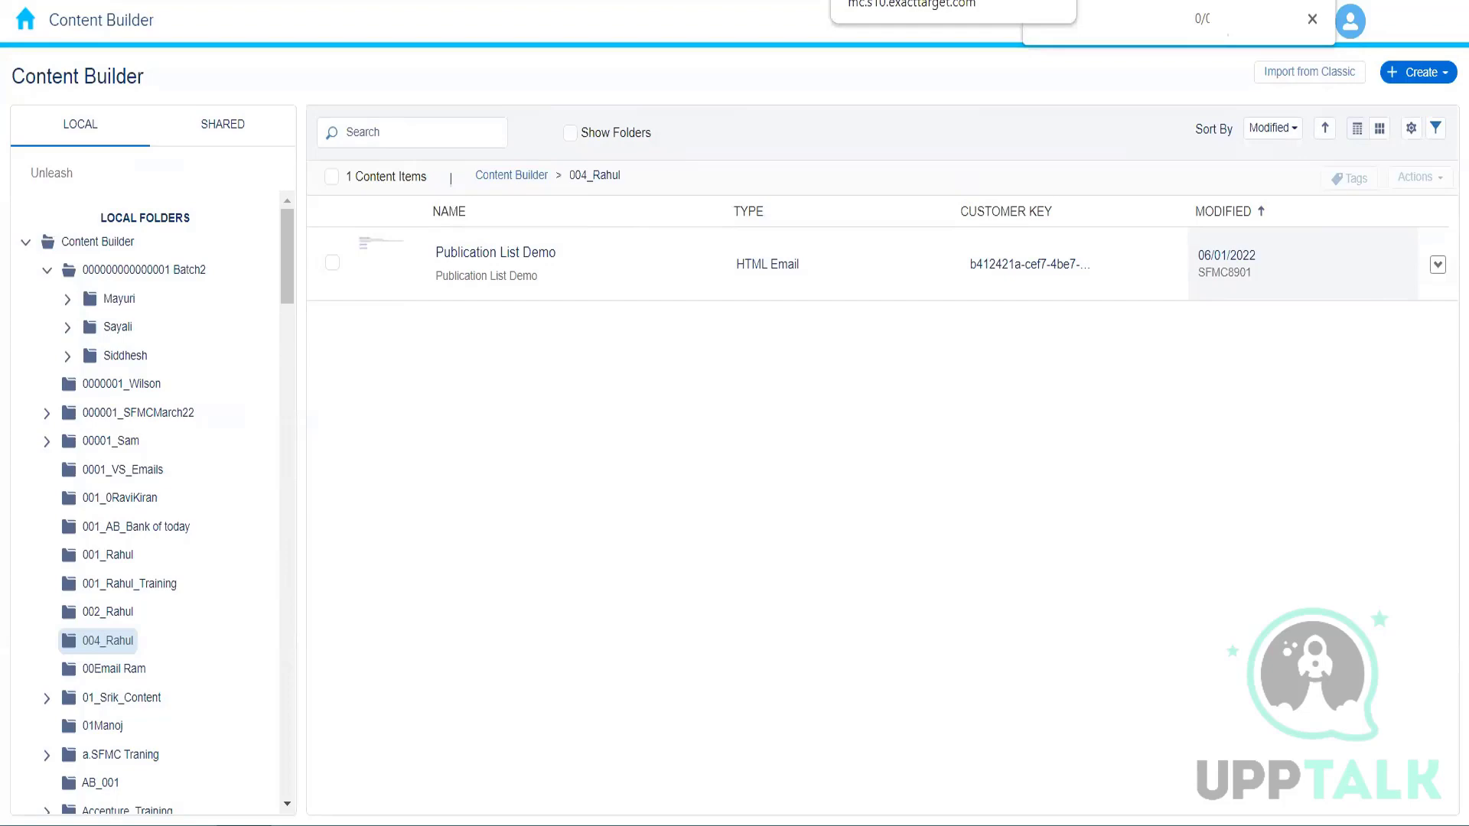
{"action": "key", "text": "alt+Tab"}
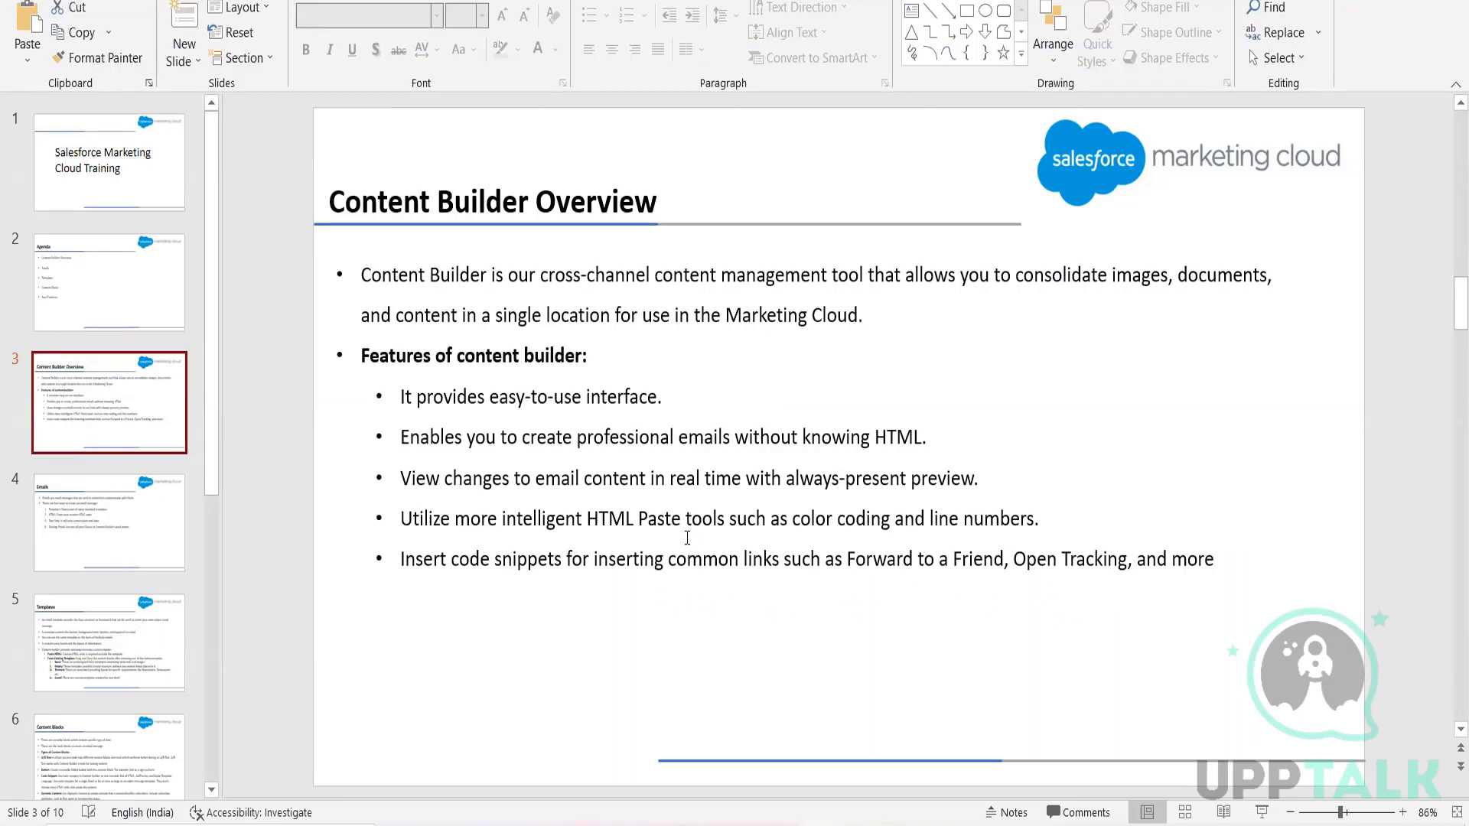
{"action": "mouse_move", "coordinate": [874, 824]}
{"action": "left_click", "coordinate": [874, 757]}
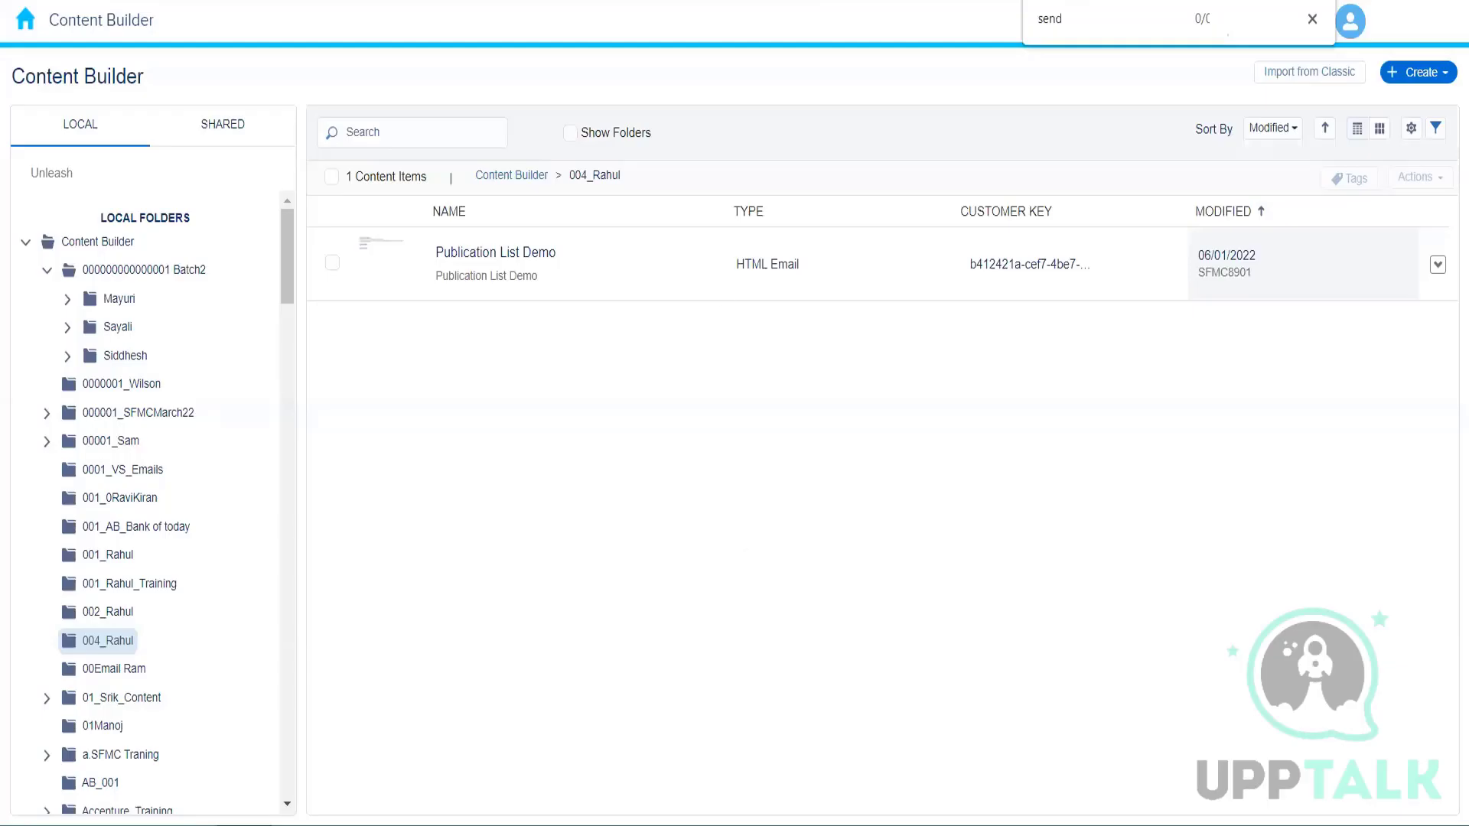
- Go back to the PowerPoint deck and show the Emails slide on the ways to create an email message
{"action": "key", "text": "alt+Tab"}
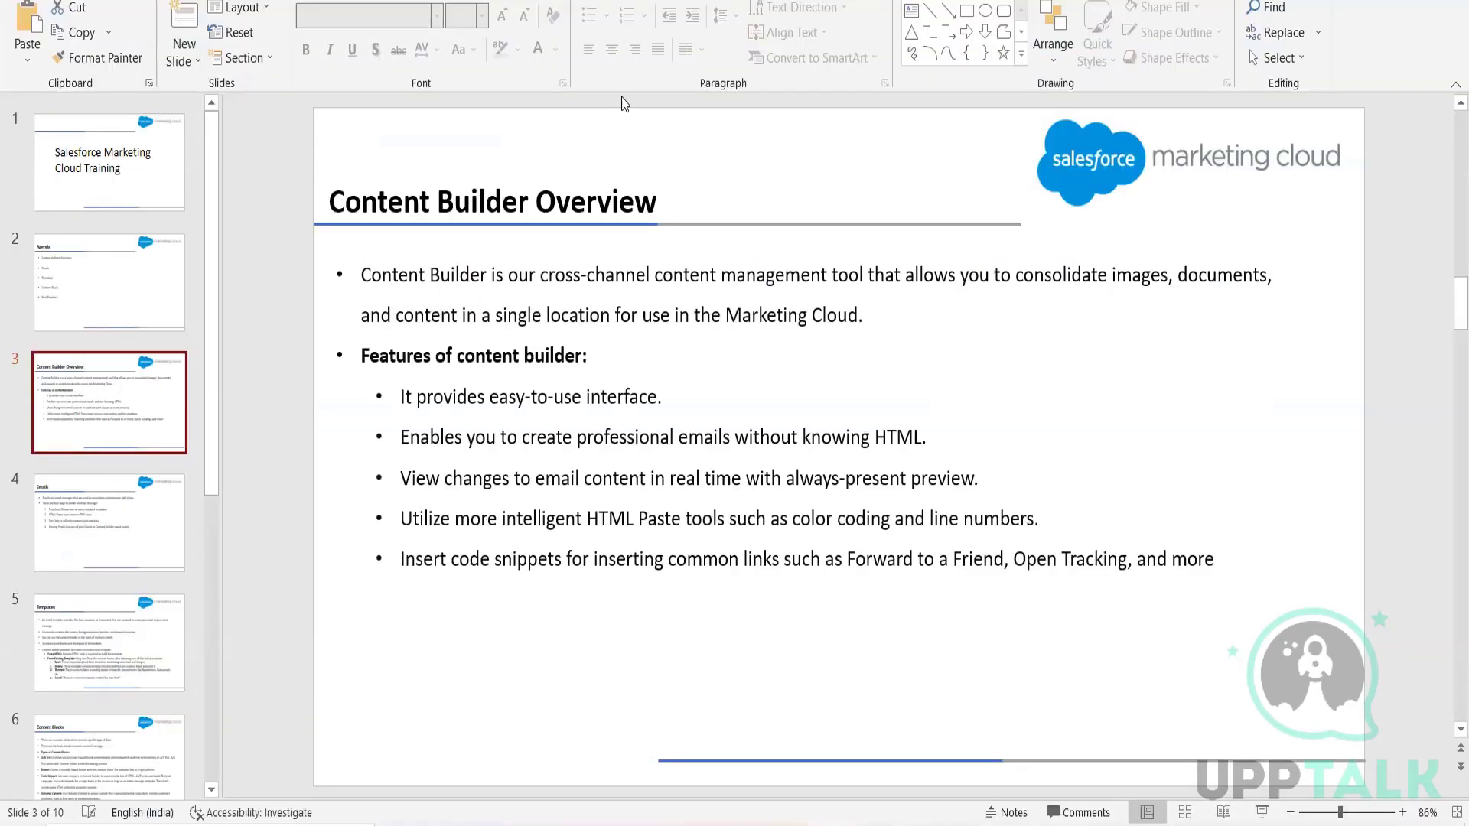
{"action": "left_click", "coordinate": [92, 522]}
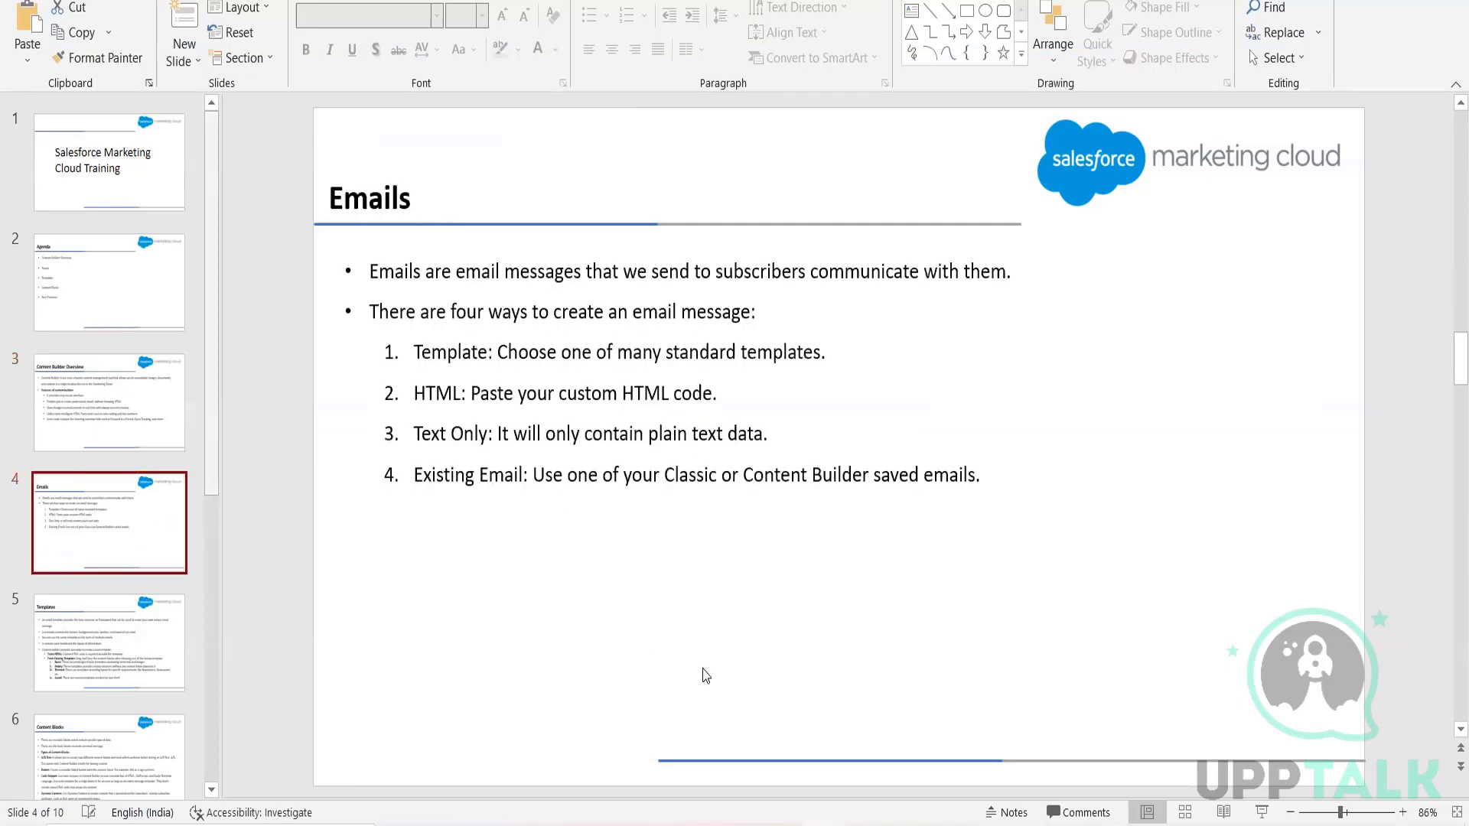
- Return to the standalone Content Builder, review the available content block types, and create a new Text block
{"action": "key", "text": "alt+Tab"}
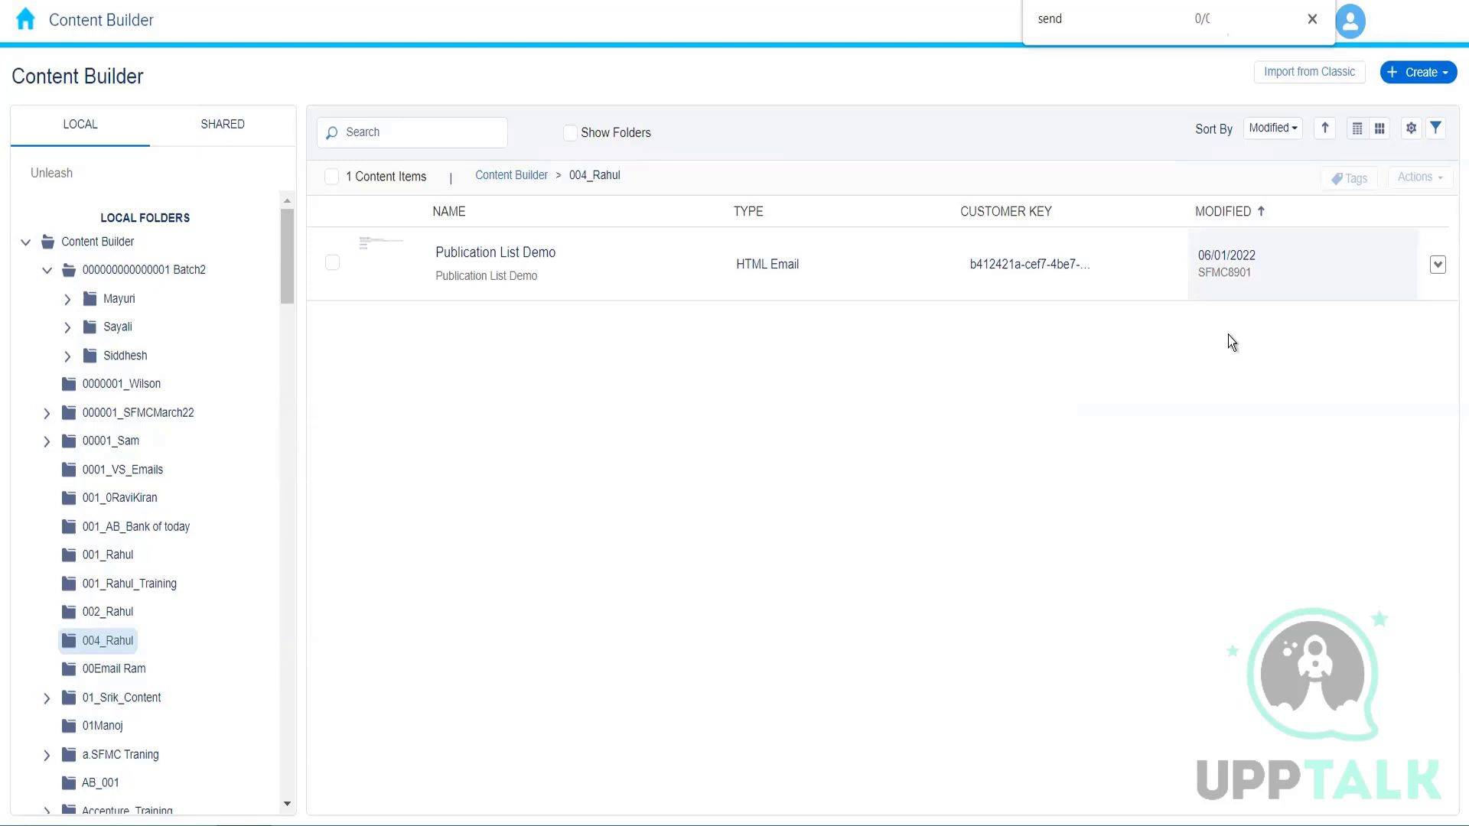
{"action": "left_click", "coordinate": [1415, 72]}
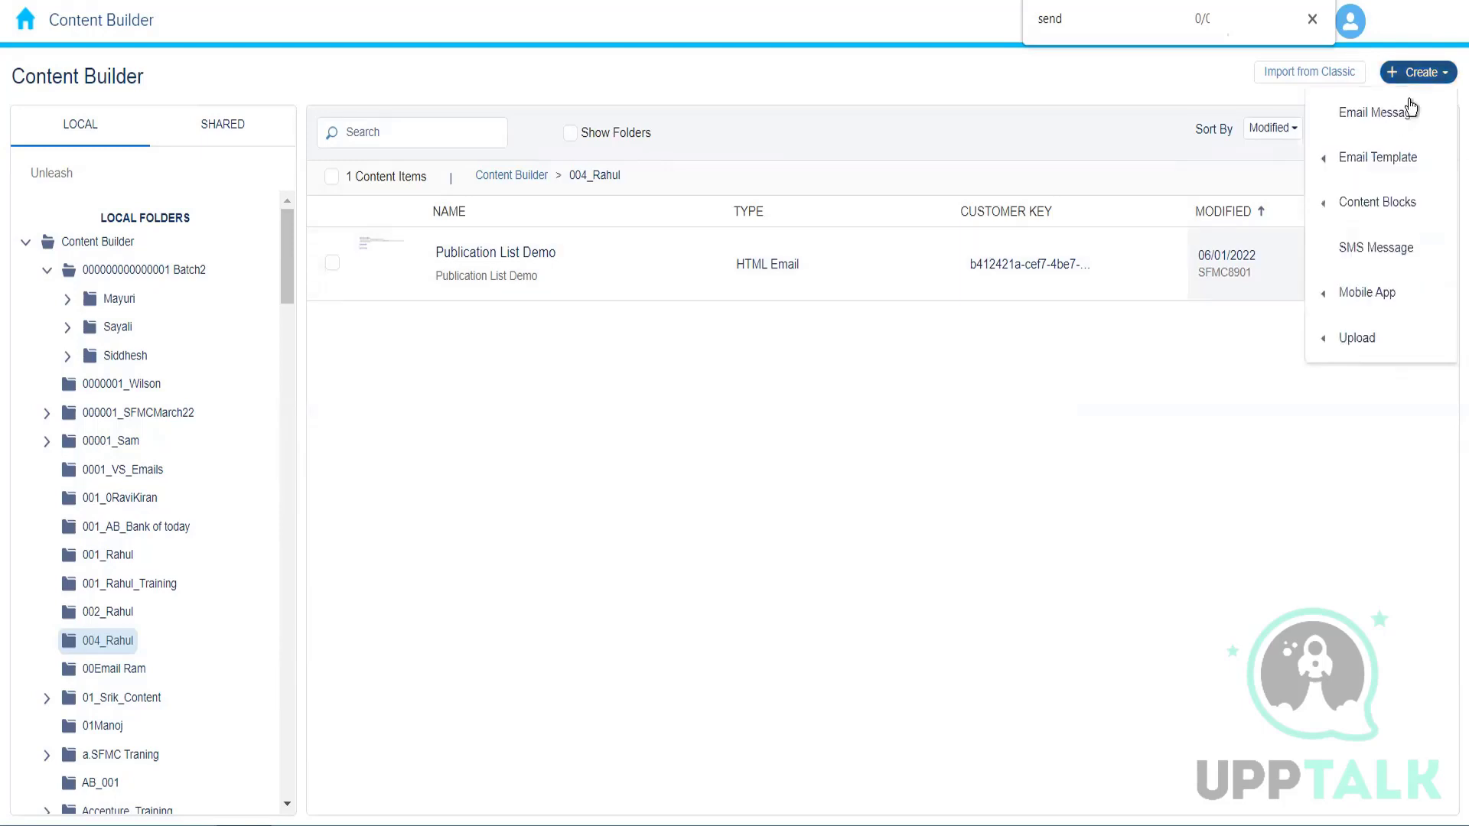
{"action": "mouse_move", "coordinate": [1371, 203]}
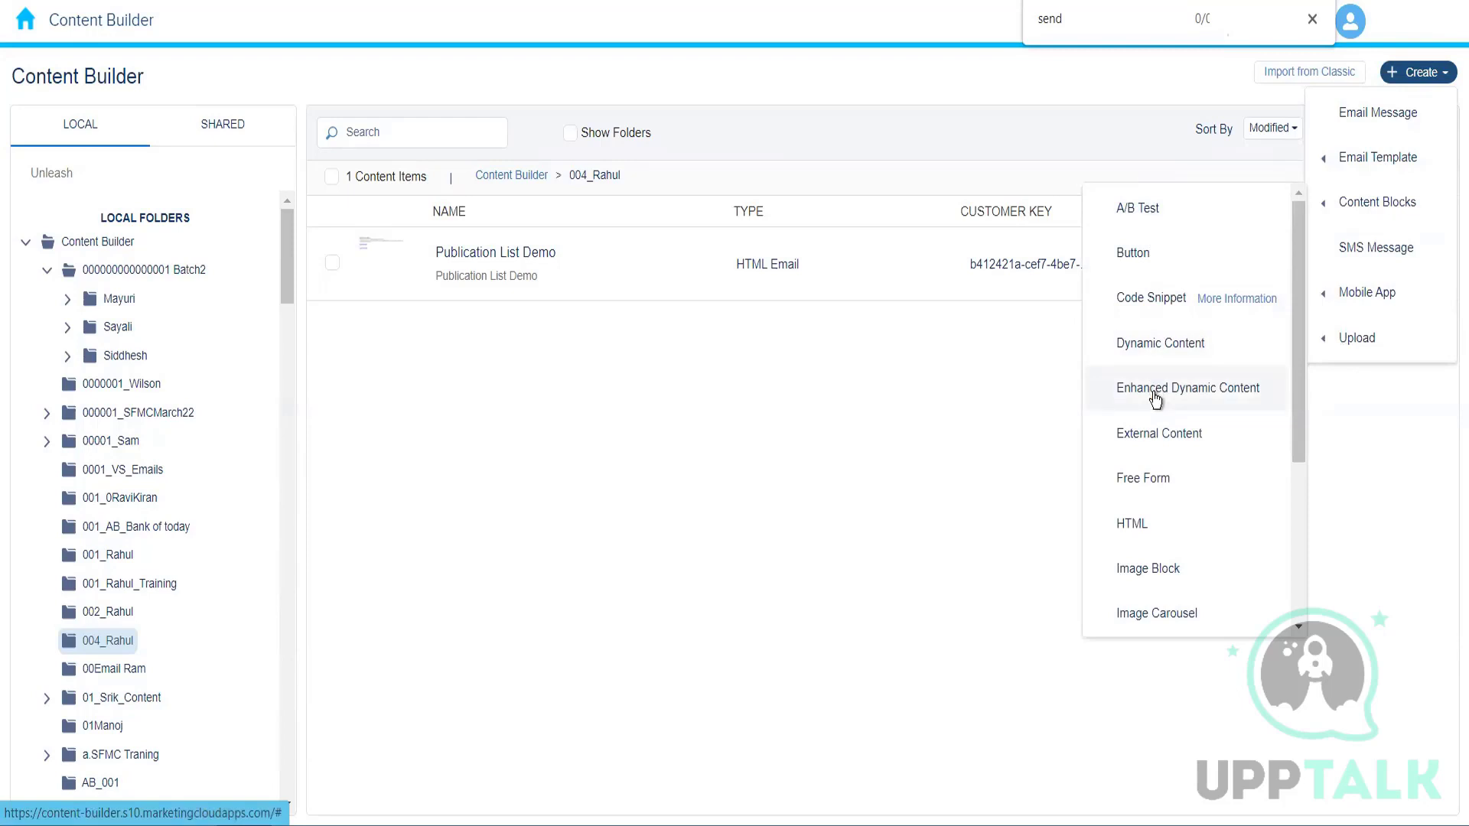
{"action": "left_click_drag", "start_coordinate": [1296, 415], "coordinate": [1291, 274]}
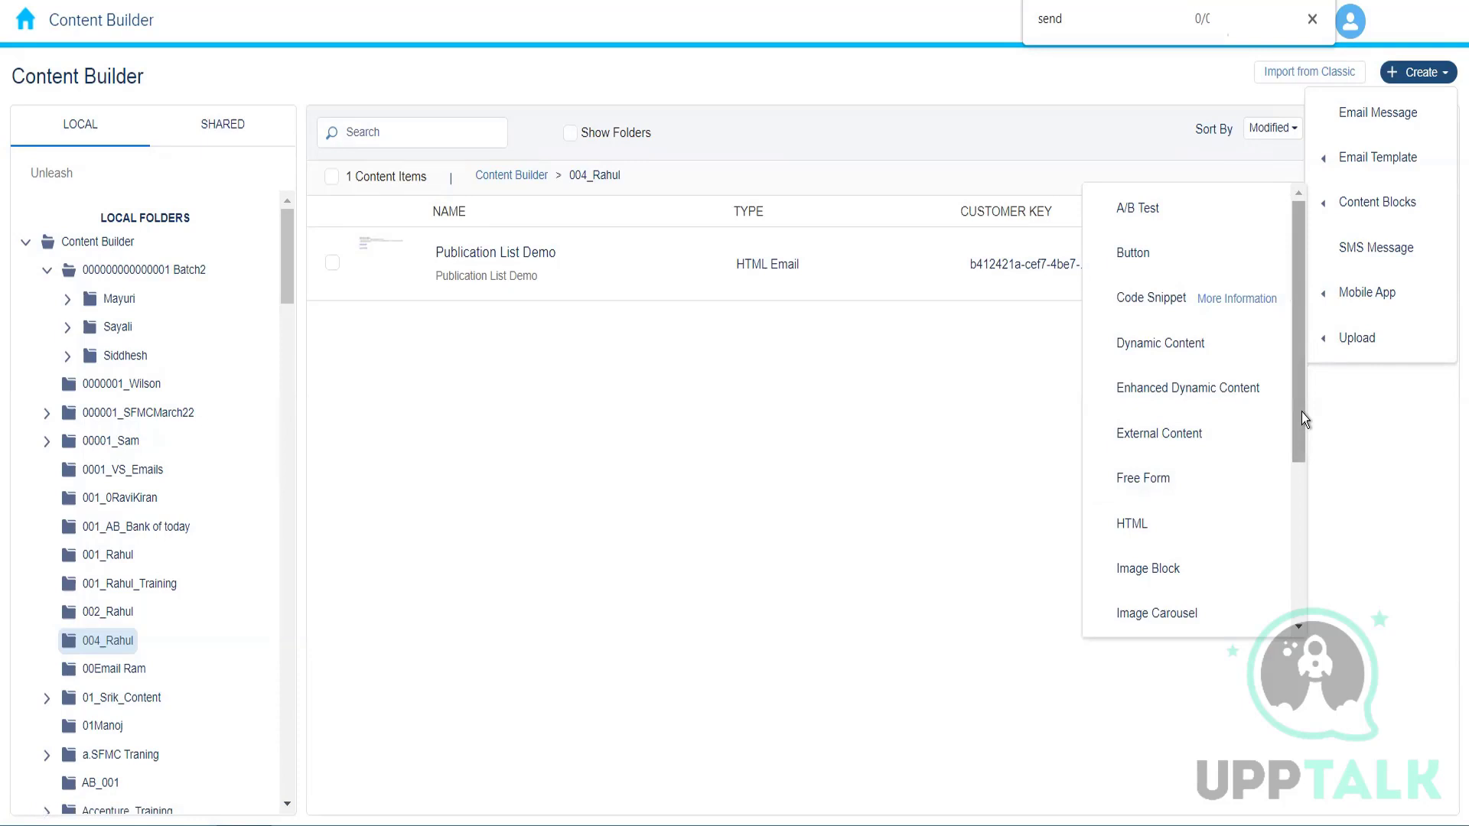
{"action": "left_click_drag", "start_coordinate": [1301, 411], "coordinate": [1289, 595]}
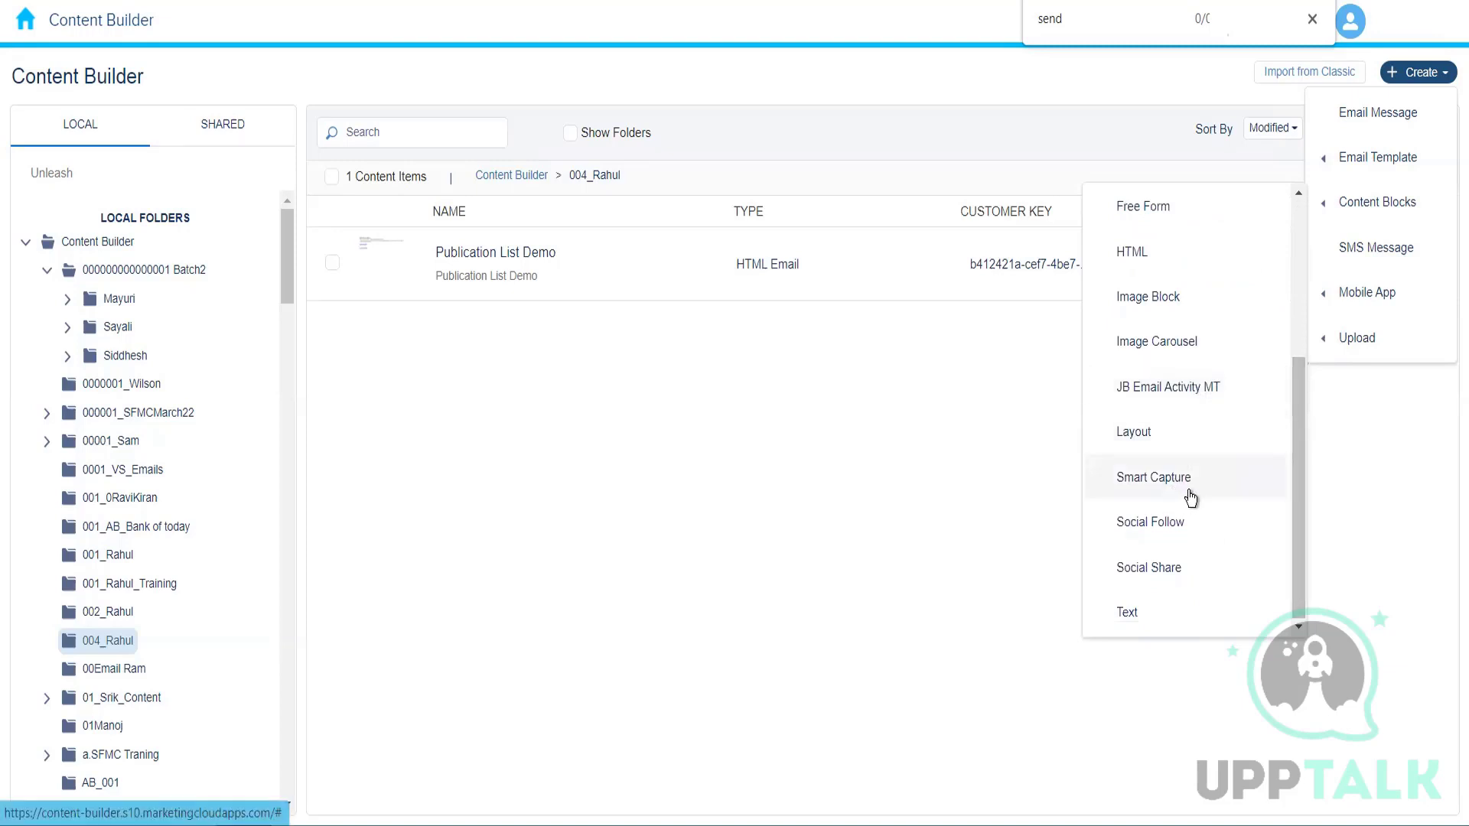
{"action": "left_click_drag", "start_coordinate": [1296, 493], "coordinate": [1288, 566]}
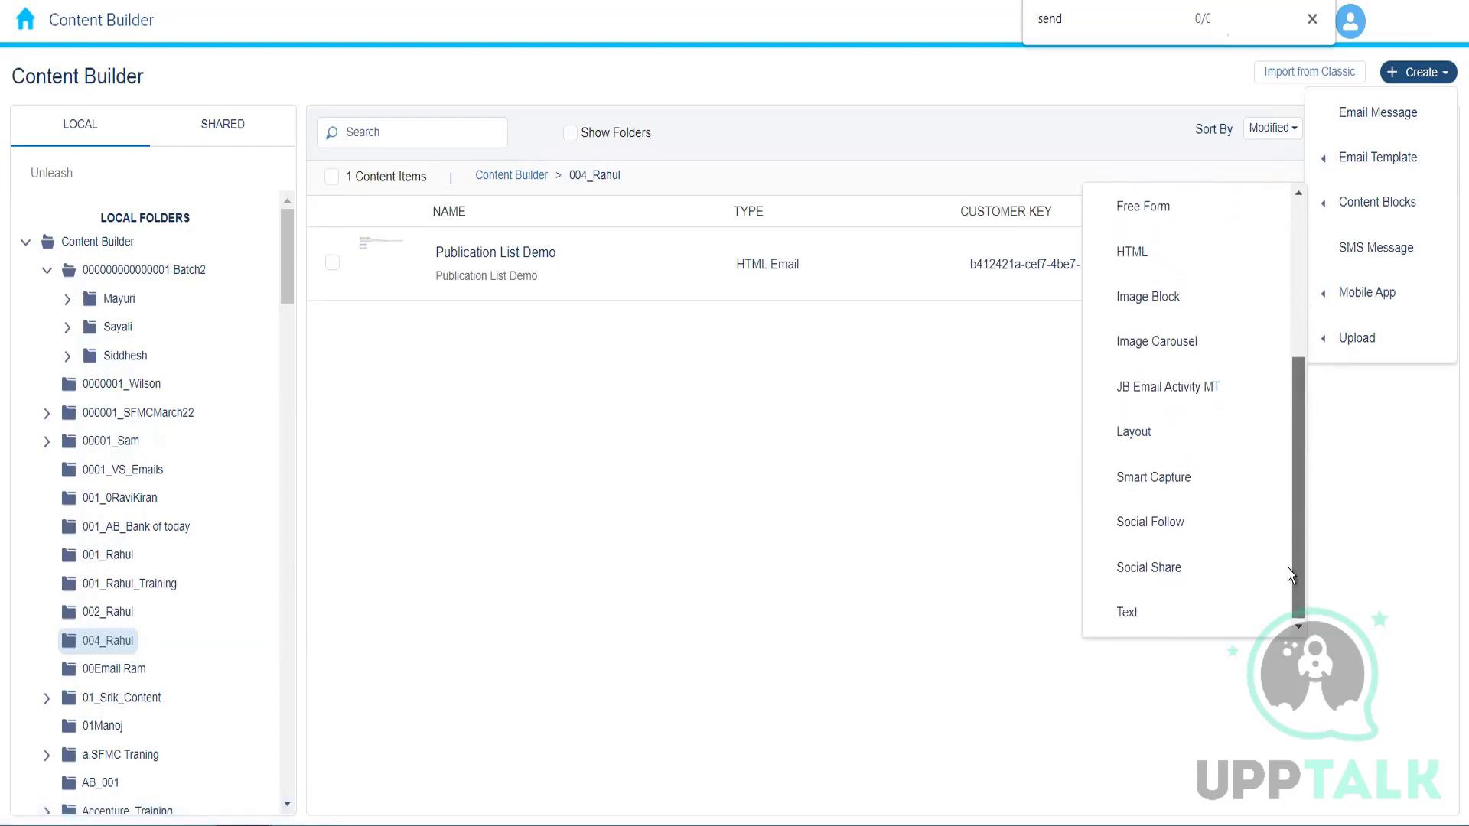
{"action": "mouse_move", "coordinate": [1362, 222]}
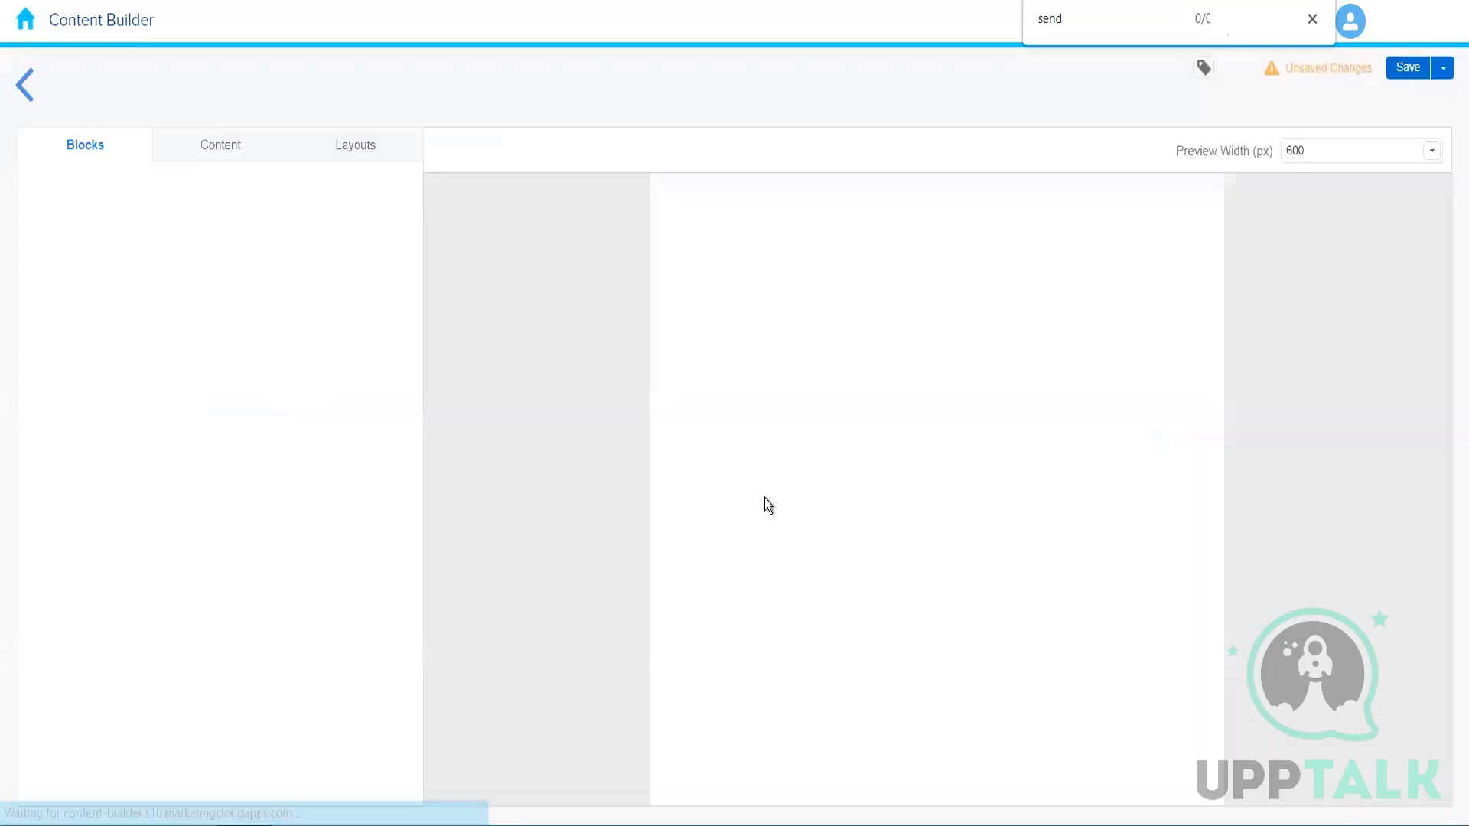
- Write the greeting "Hello Customer," in the text block
{"action": "left_click", "coordinate": [245, 367]}
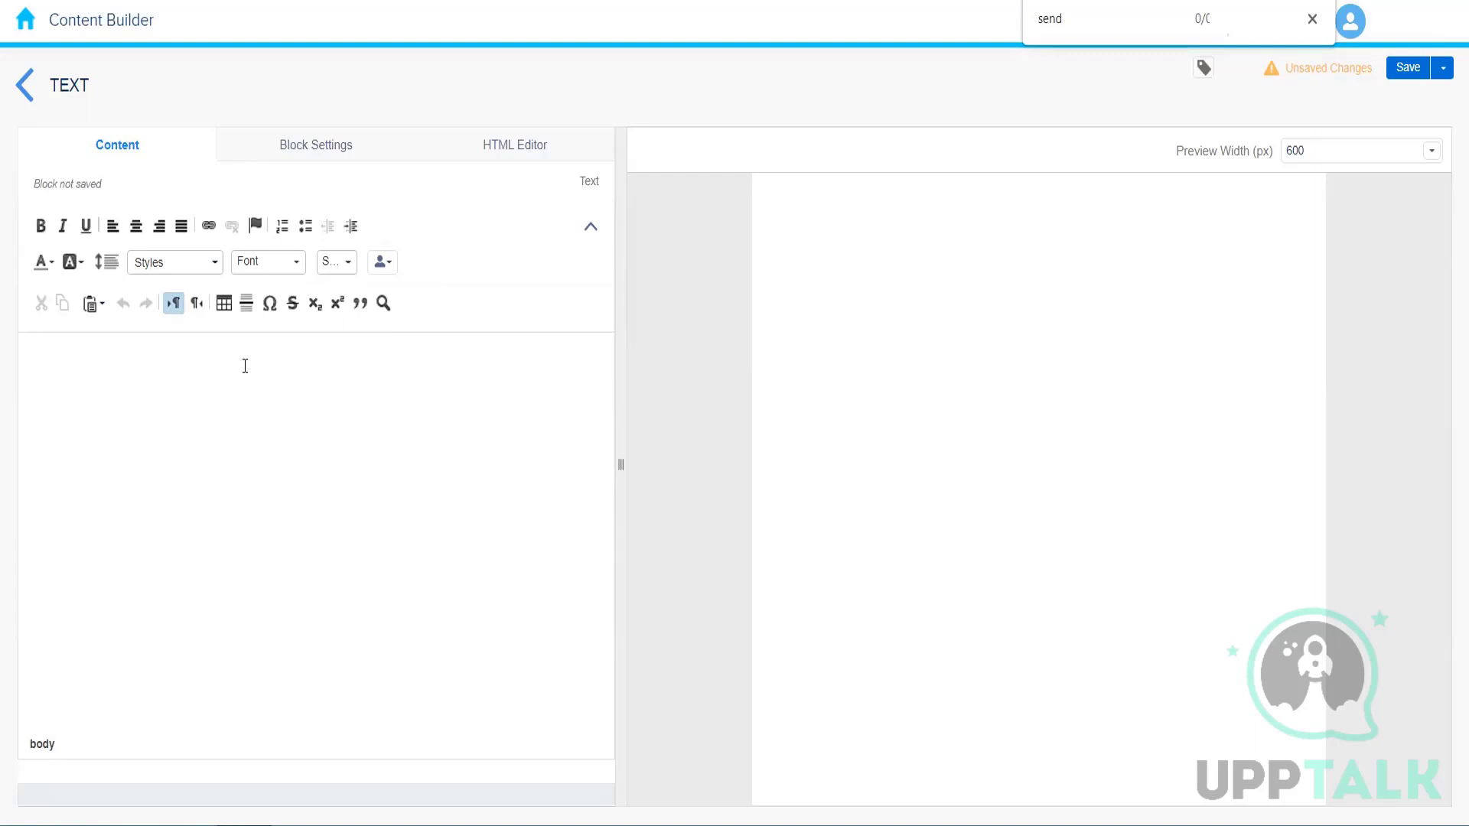
{"action": "type", "text": "Hello Customer Name"}
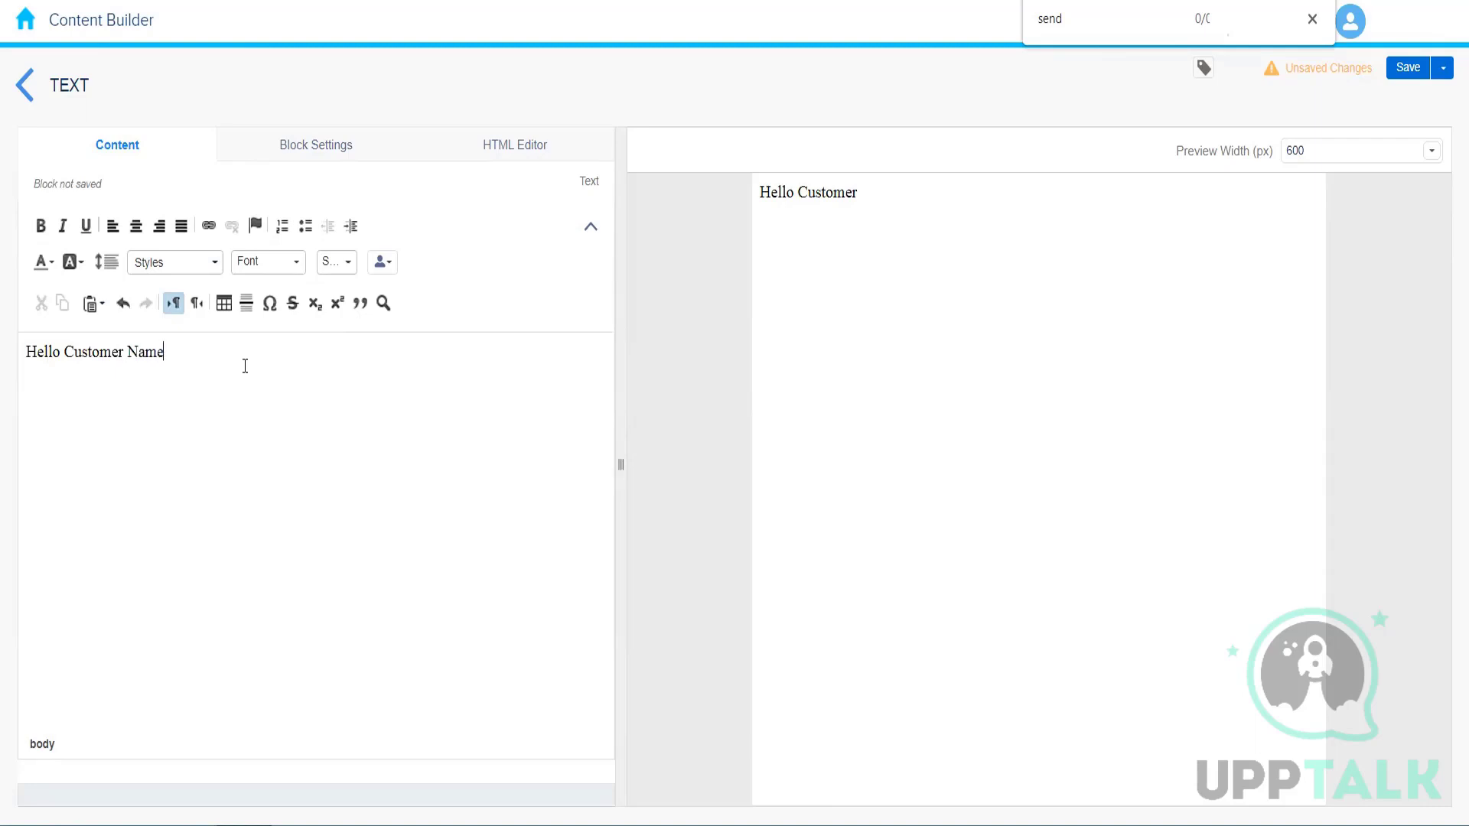
{"action": "key", "text": "BackSpace"}
{"action": "key", "text": "BackSpace"}
{"action": "key", "text": "BackSpace"}
{"action": "key", "text": "BackSpace"}
{"action": "key", "text": "BackSpace"}
{"action": "type", "text": ","}
- Replace "Customer" in the greeting with the personalization string %%firstname%%, checking the available profile attributes
{"action": "double_click", "coordinate": [93, 350]}
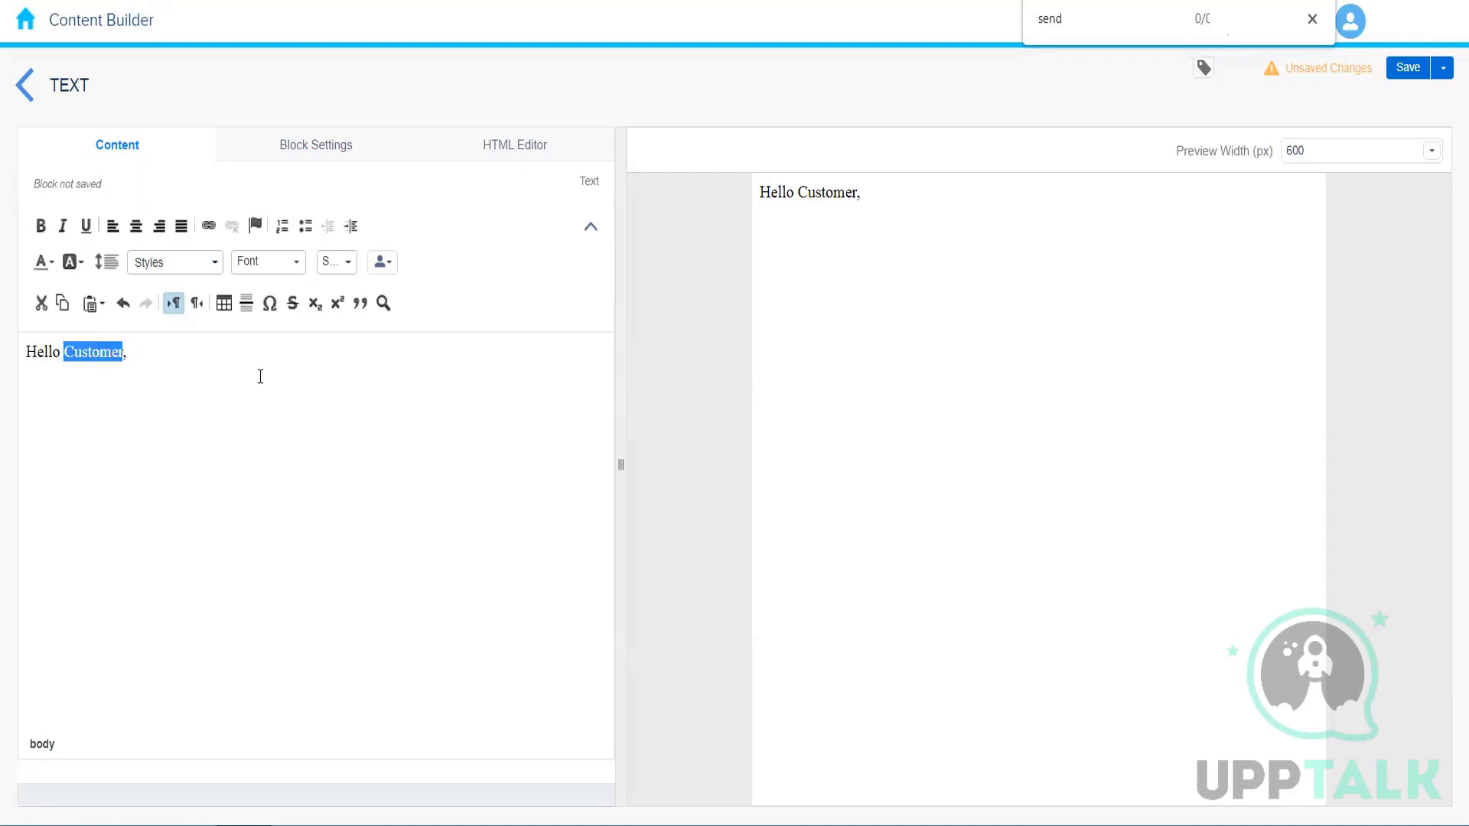
{"action": "key", "text": "BackSpace"}
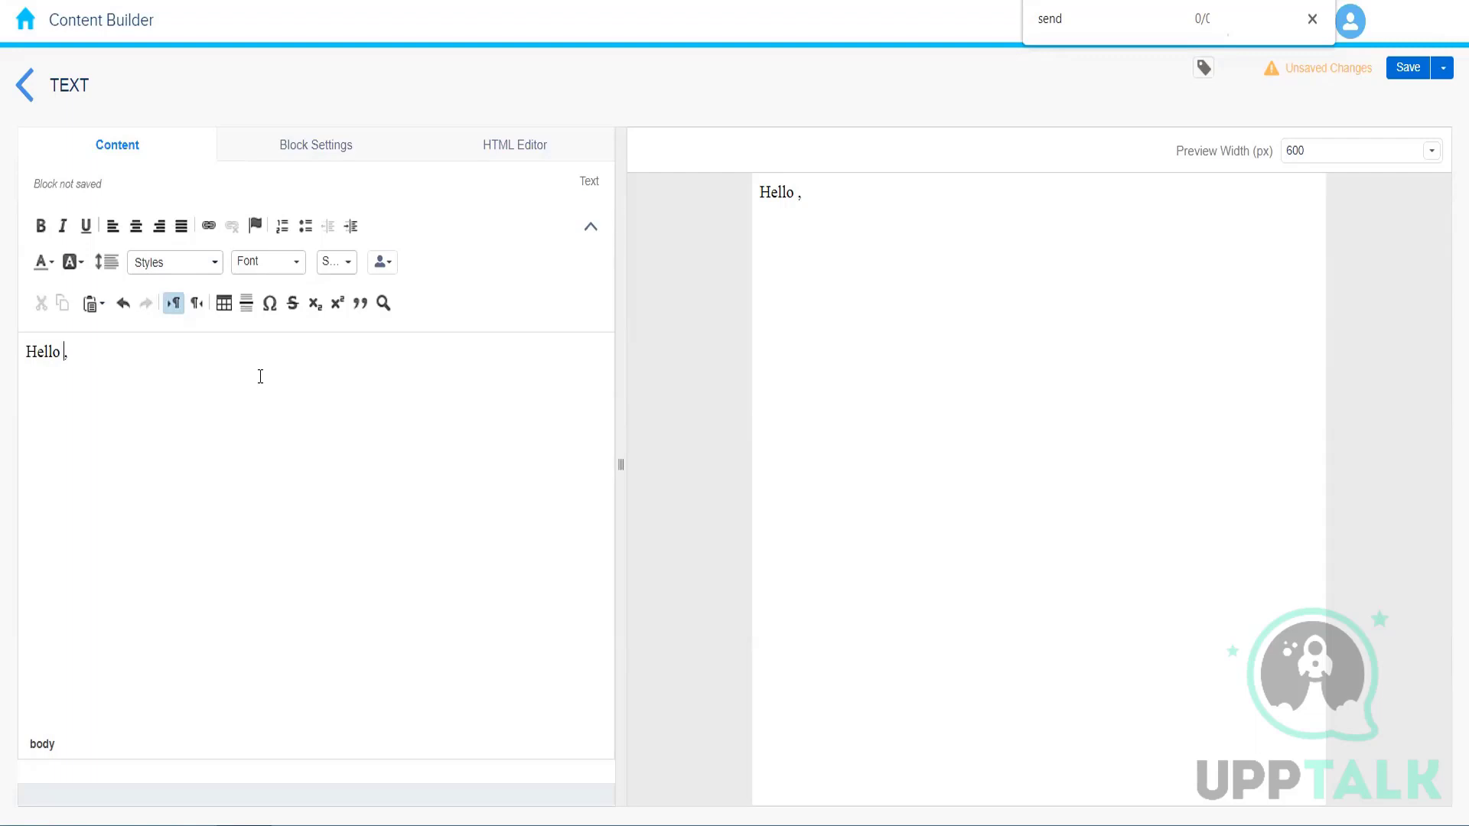
{"action": "left_click", "coordinate": [381, 269]}
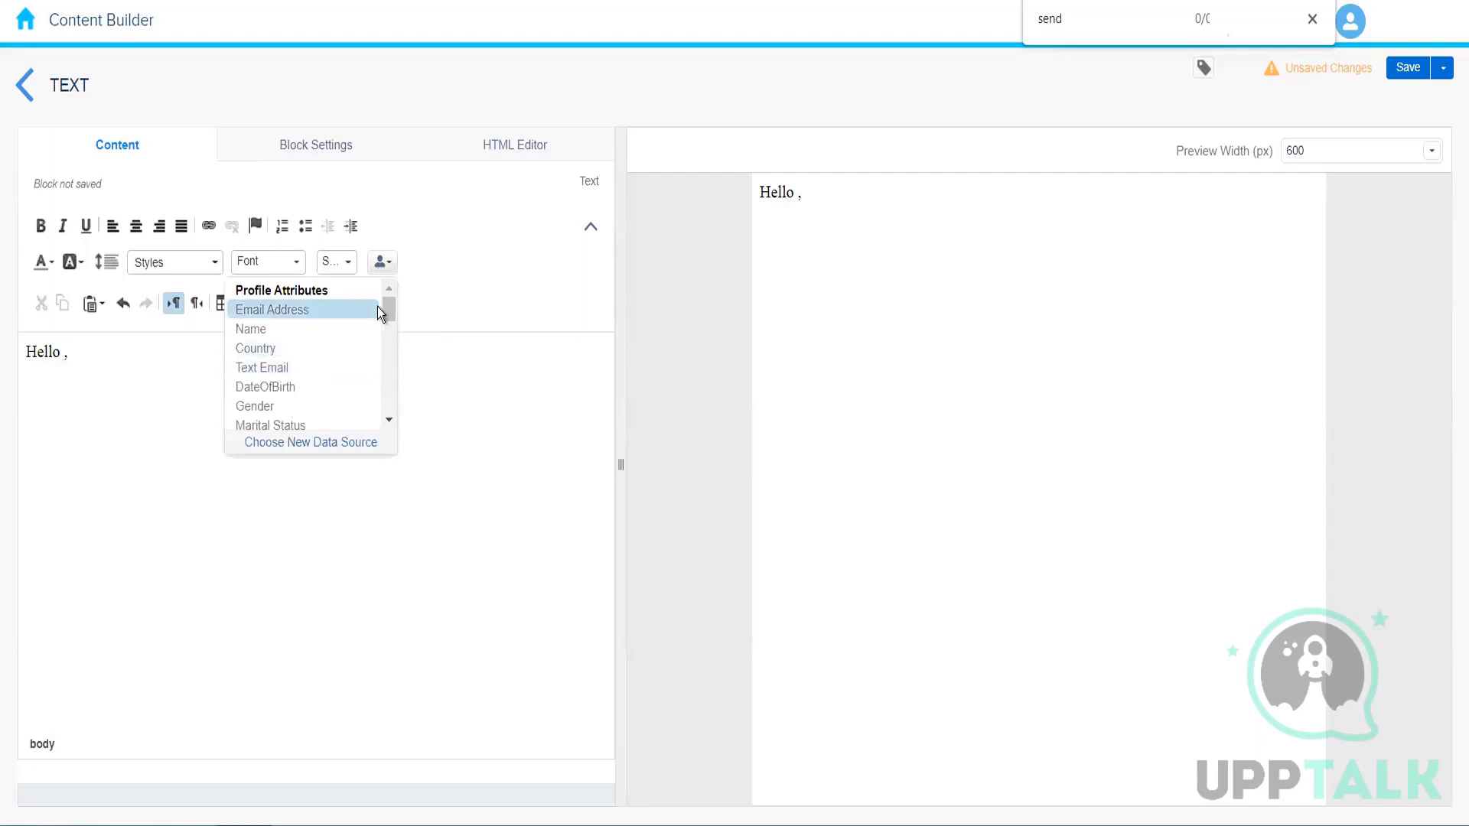
{"action": "left_click_drag", "start_coordinate": [384, 316], "coordinate": [387, 274]}
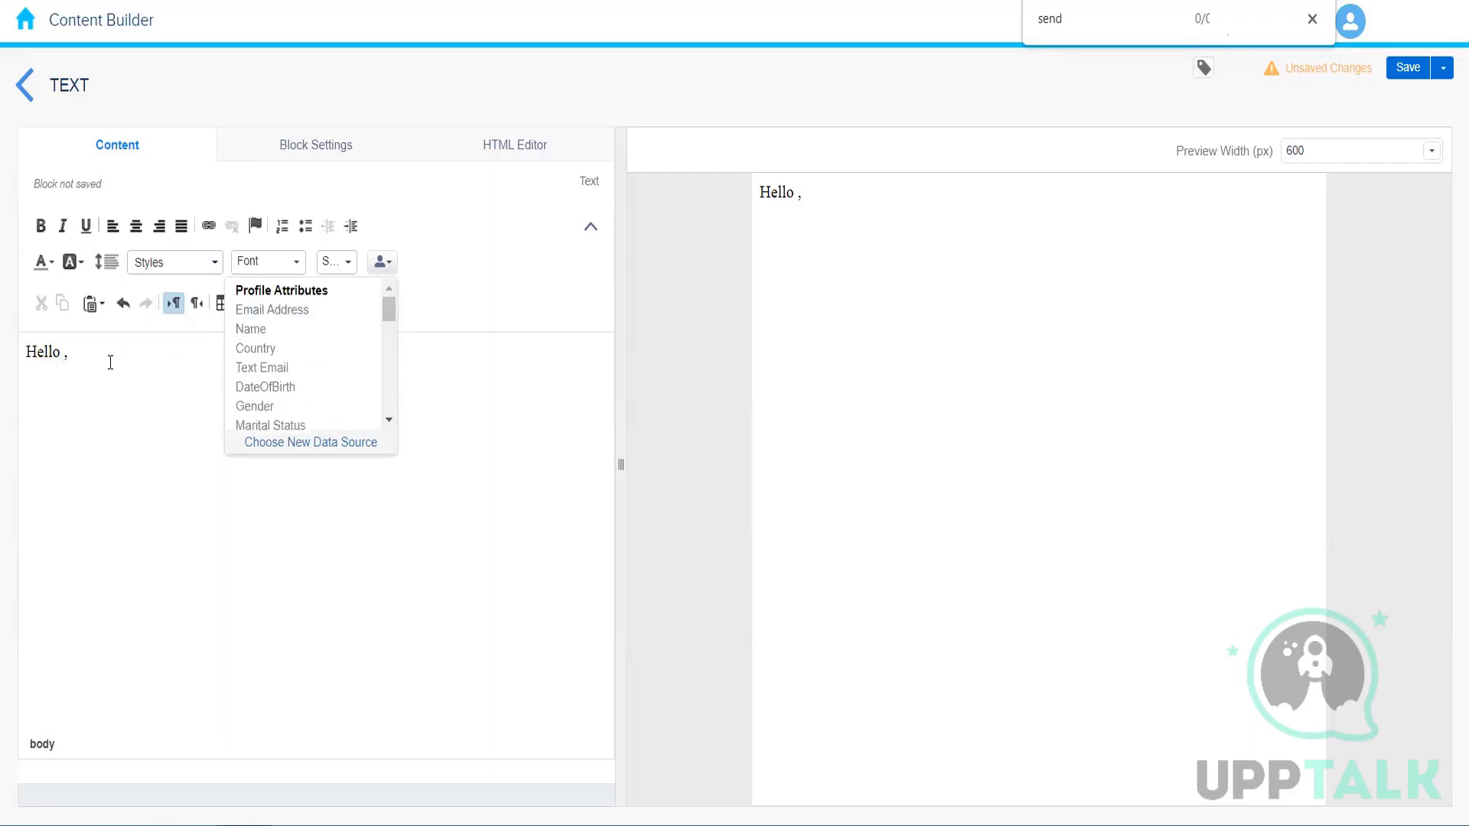
{"action": "left_click", "coordinate": [68, 355]}
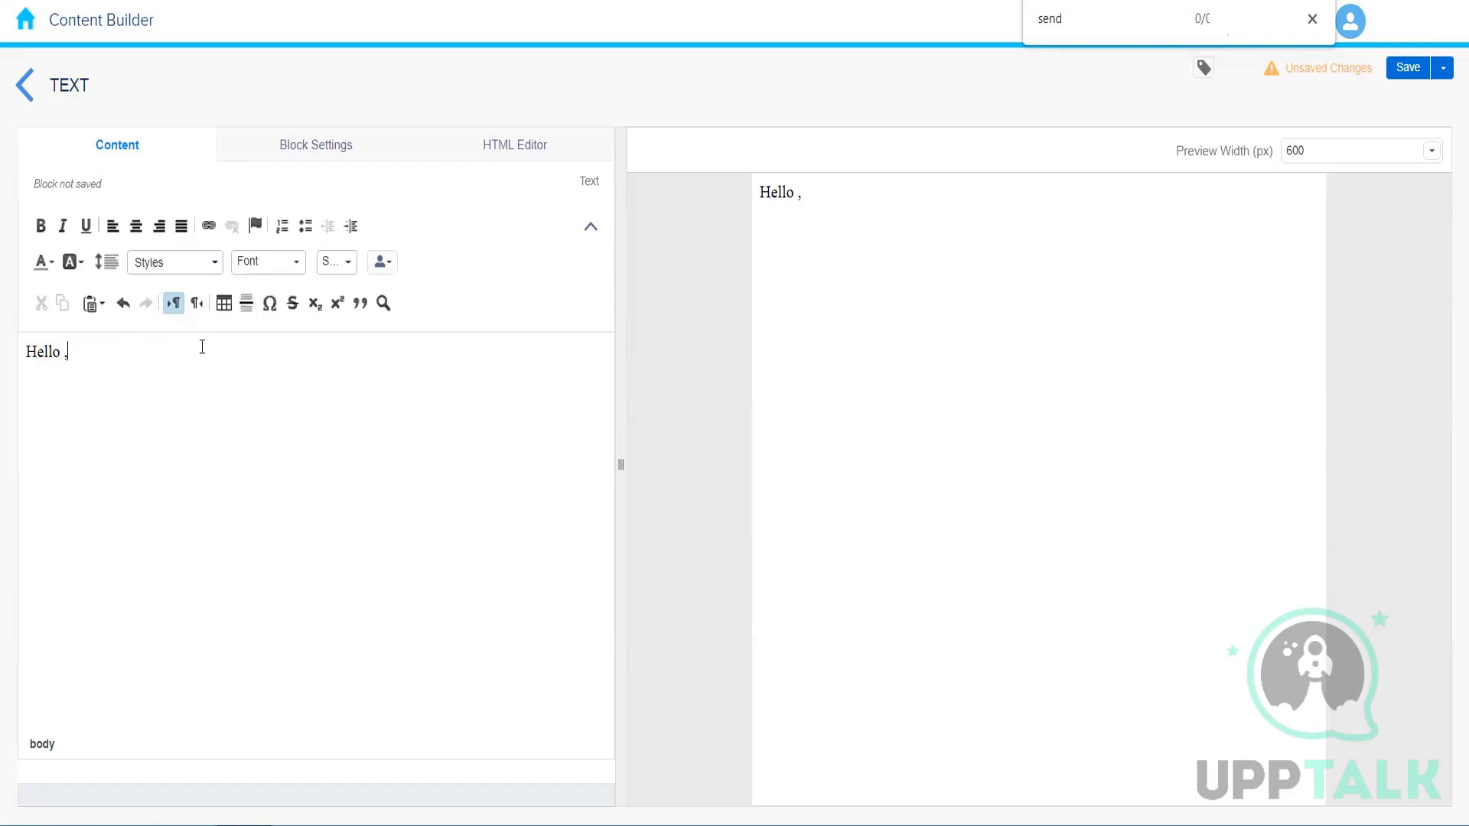
{"action": "type", "text": "%%firstname"}
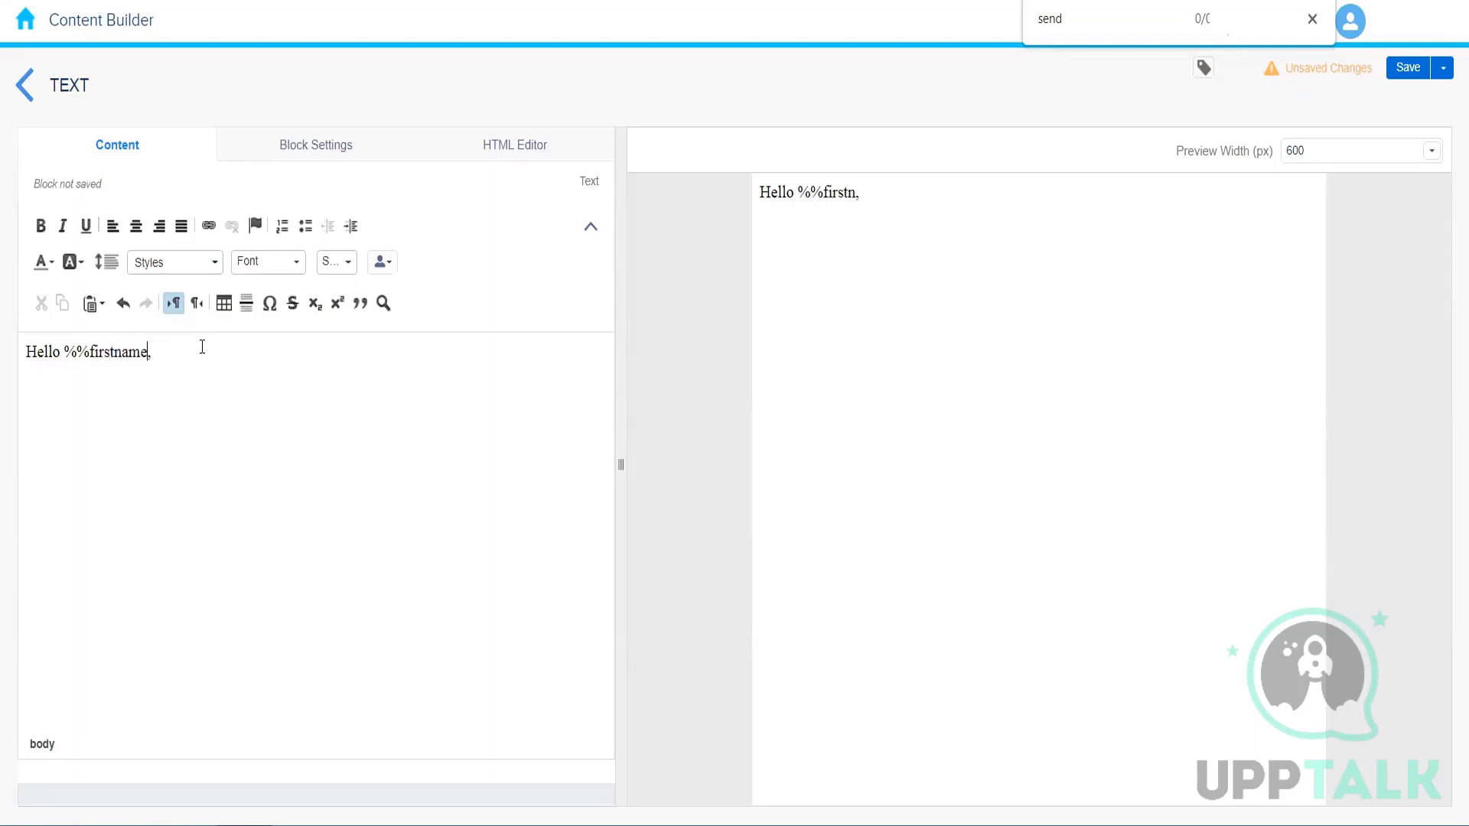
{"action": "type", "text": "%%"}
- Write the body sentence "Thank you for shopping with us. We would like to let you know that your order is confirmed."
{"action": "type", "text": "Thank you "}
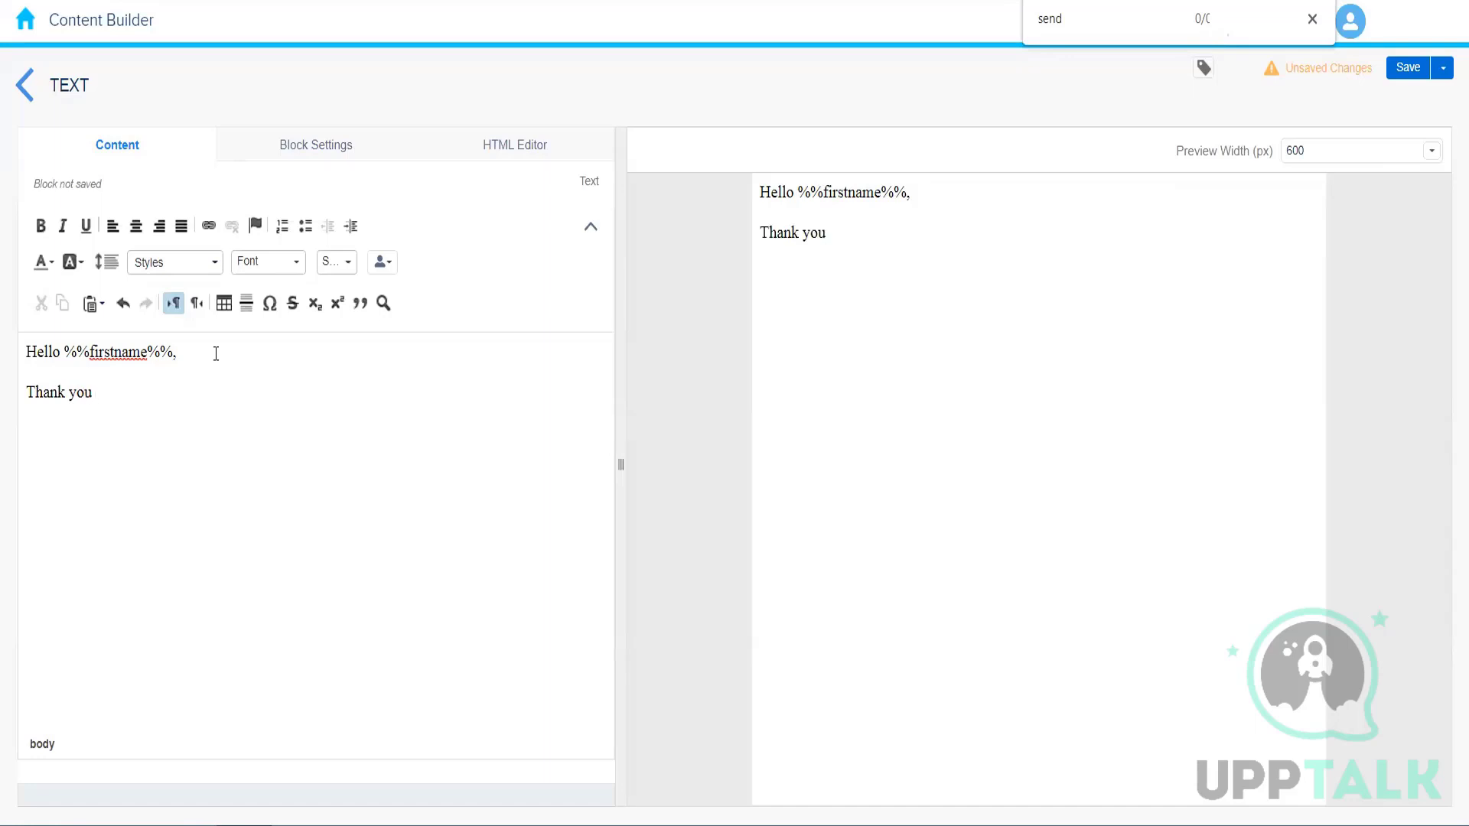
{"action": "type", "text": "for shopping"}
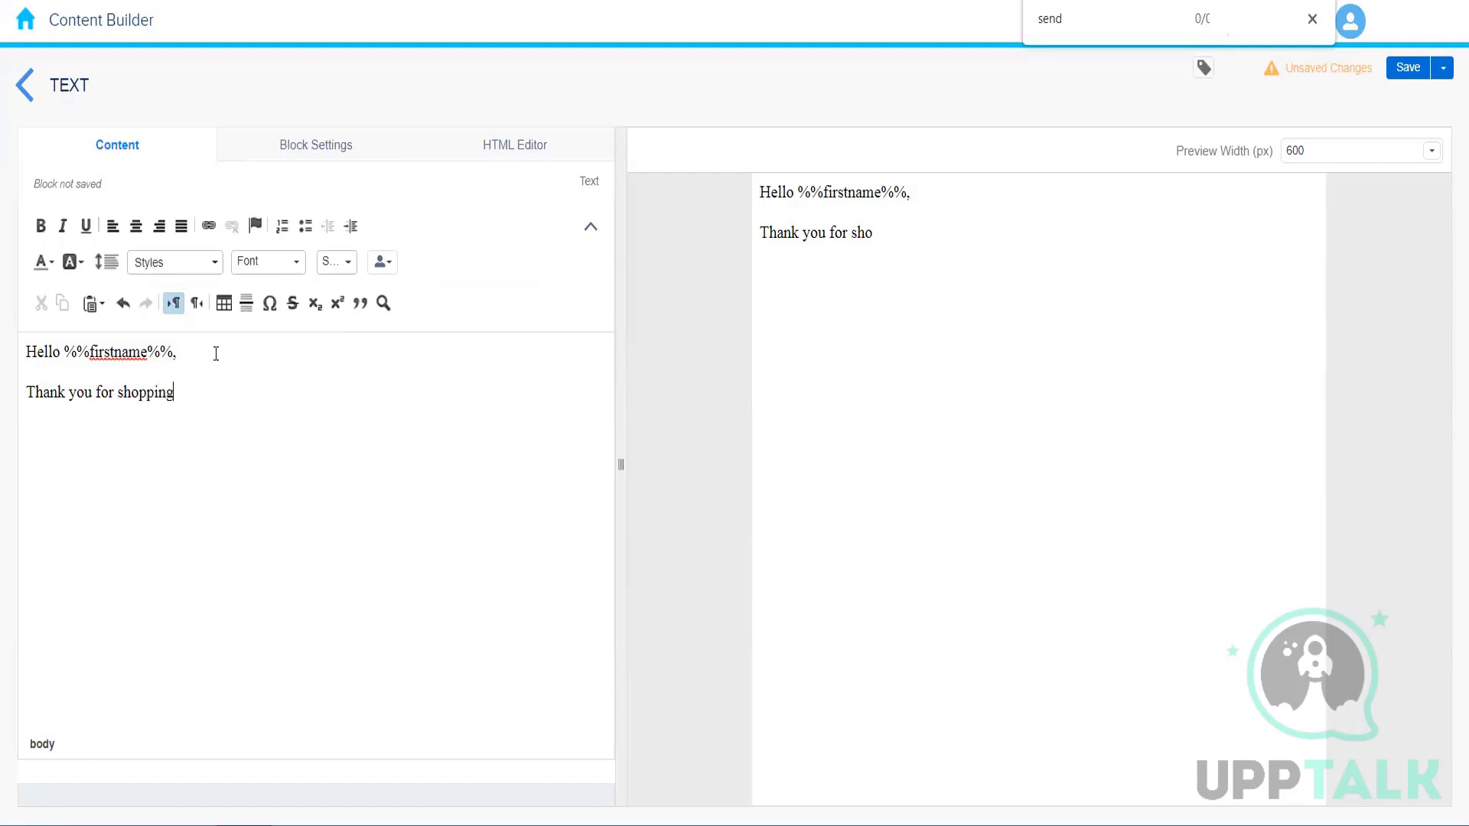
{"action": "type", "text": " with us. We would like "}
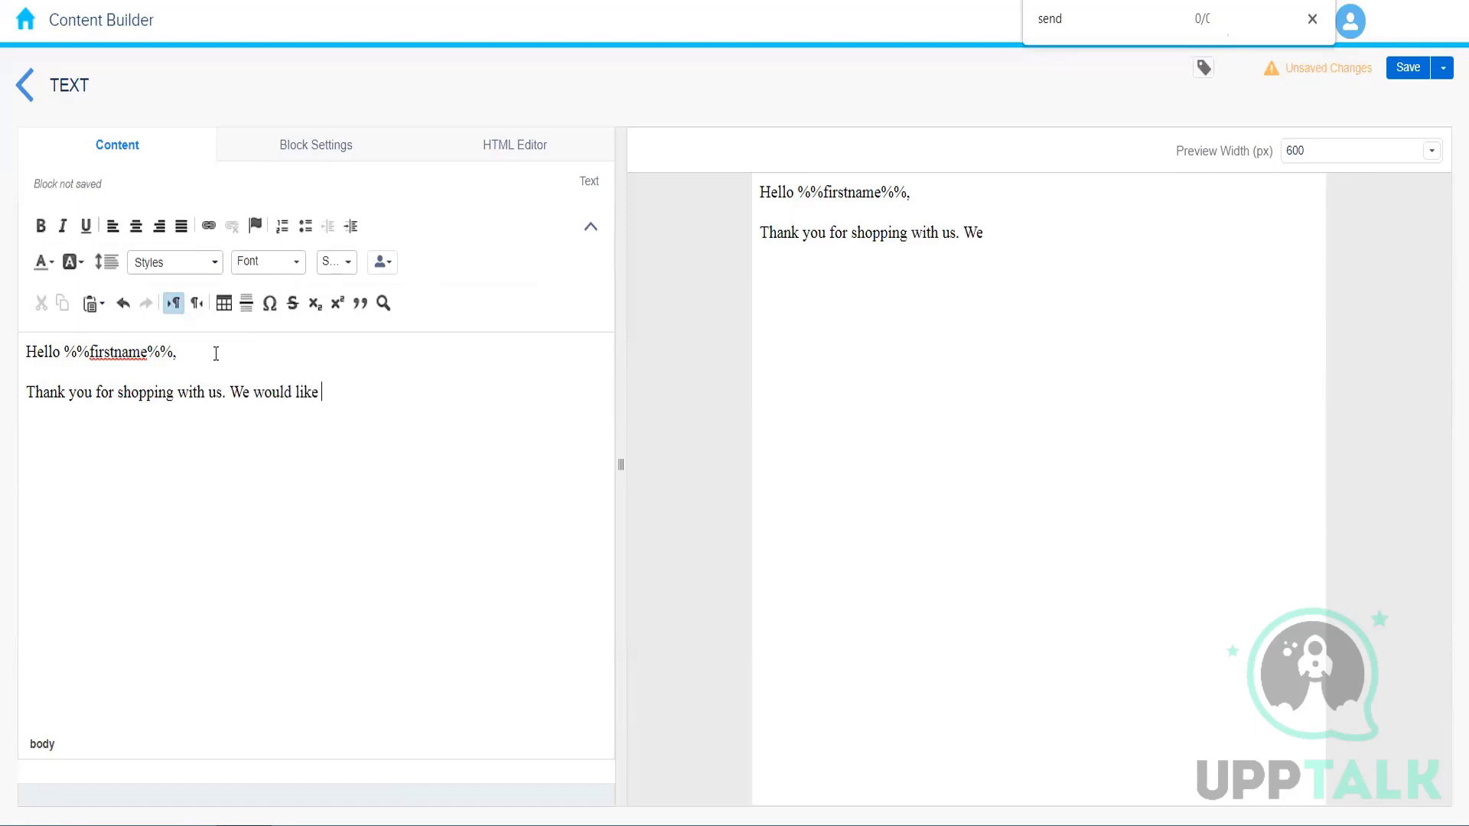
{"action": "type", "text": "to let you know that"}
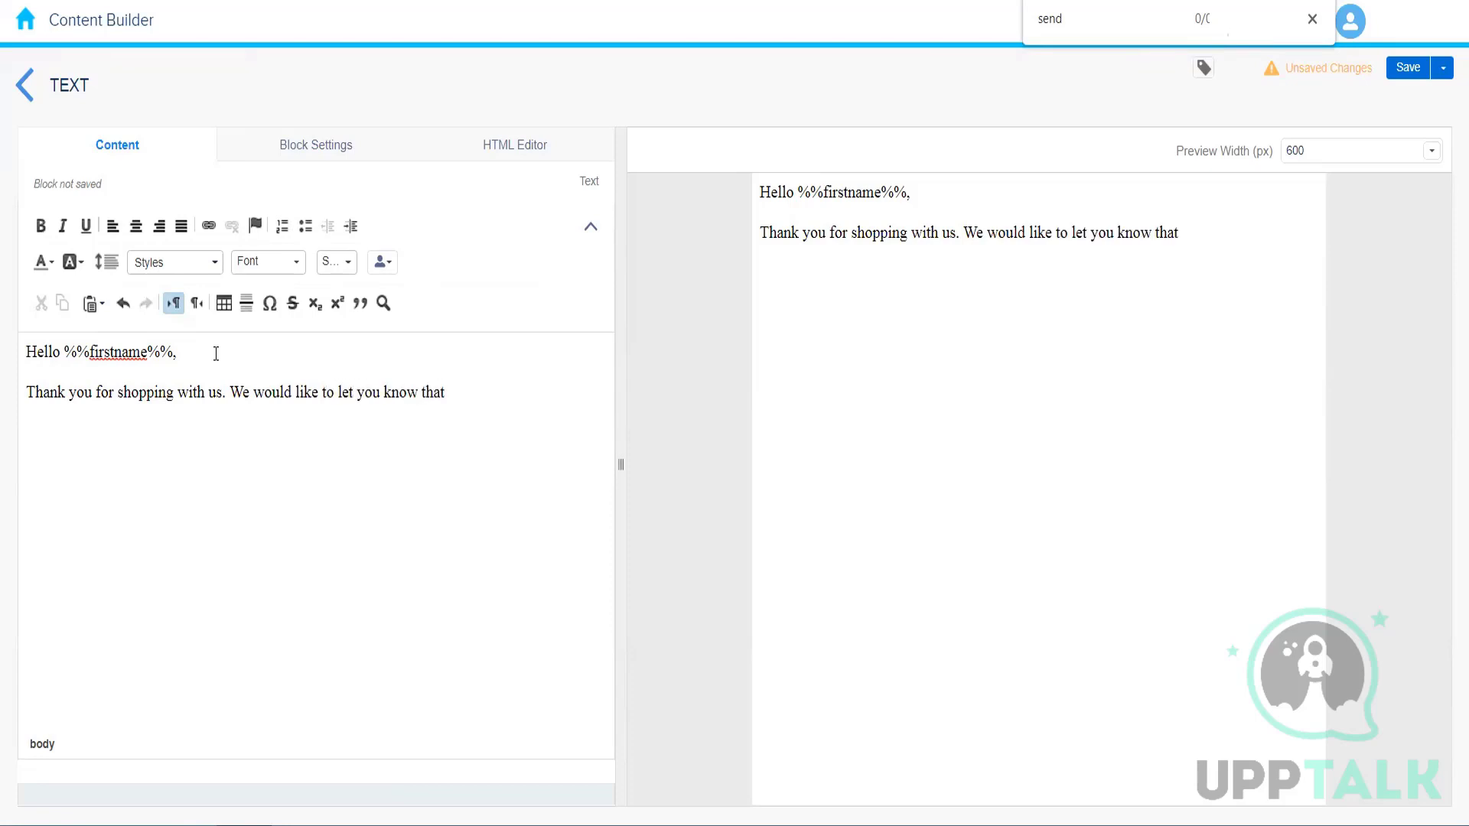
{"action": "type", "text": " u"}
{"action": "key", "text": "BackSpace"}
{"action": "type", "text": "your order is confimed."}
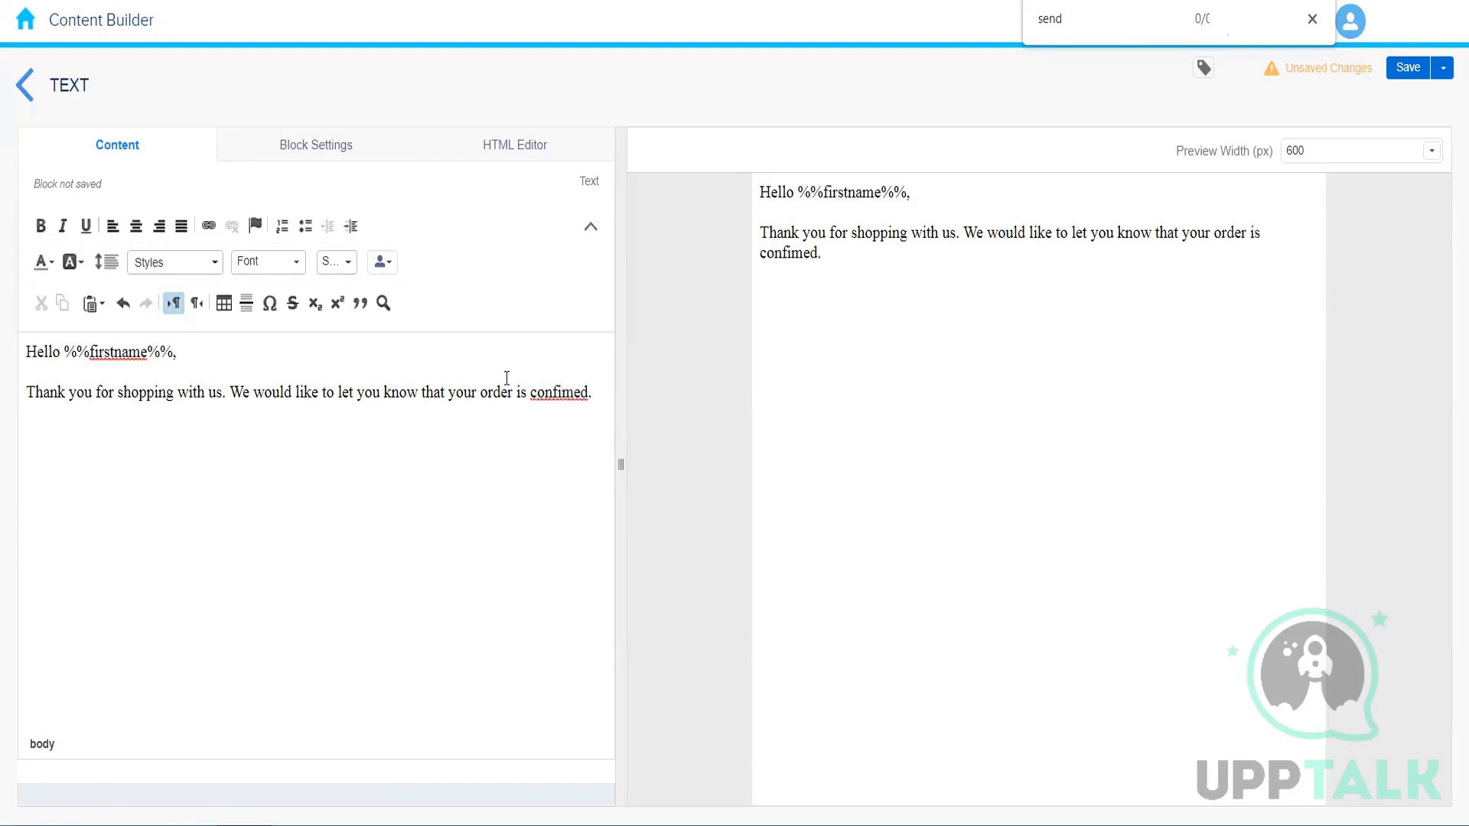
{"action": "left_click", "coordinate": [564, 398]}
{"action": "type", "text": "r"}
- Insert a table of 3 rows and 2 columns below the sentence, with the headings "Order Number" and "Order Description"
{"action": "key", "text": "Return"}
{"action": "left_click", "coordinate": [223, 303]}
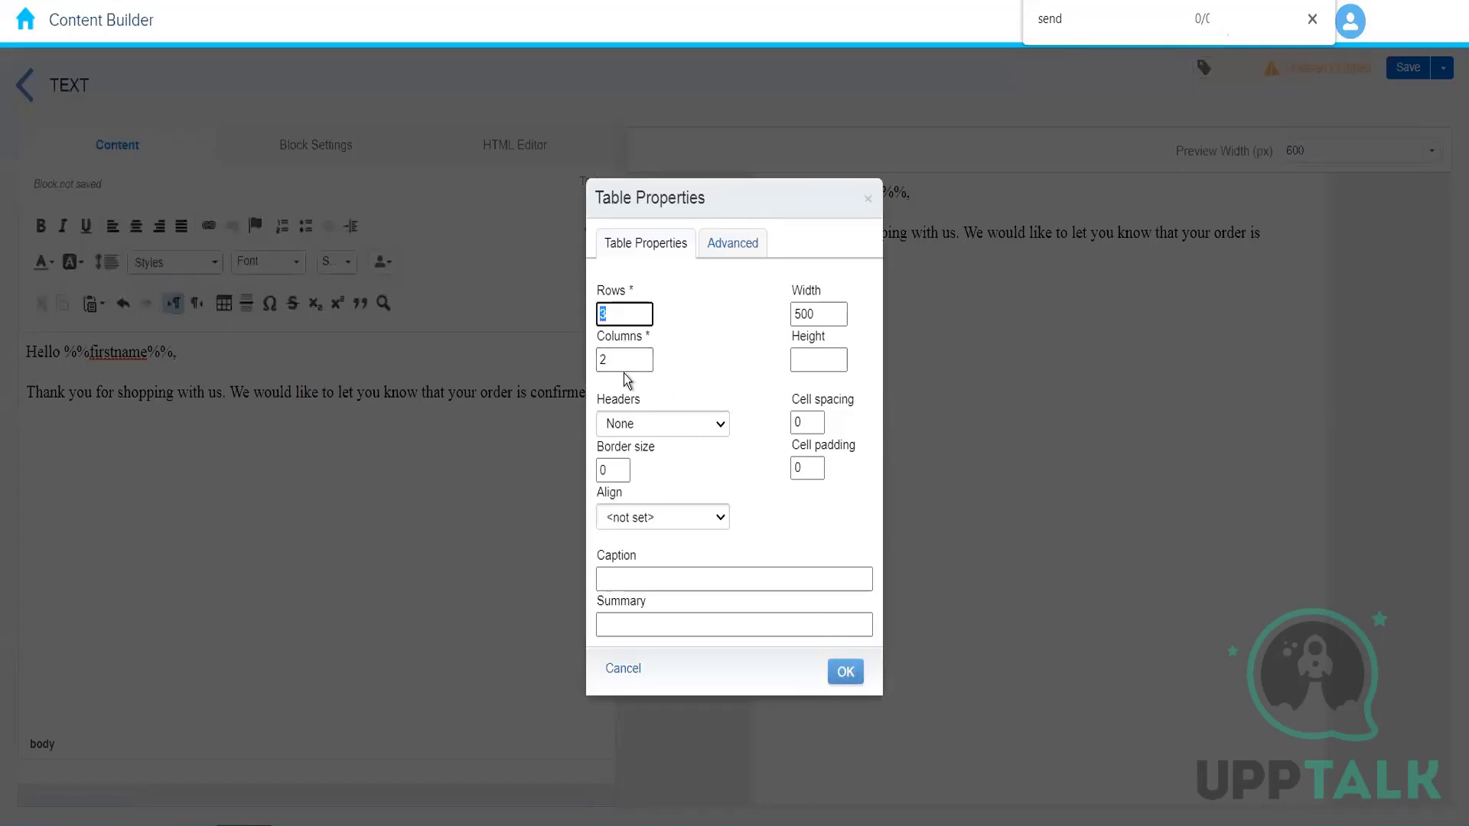
{"action": "left_click", "coordinate": [851, 675]}
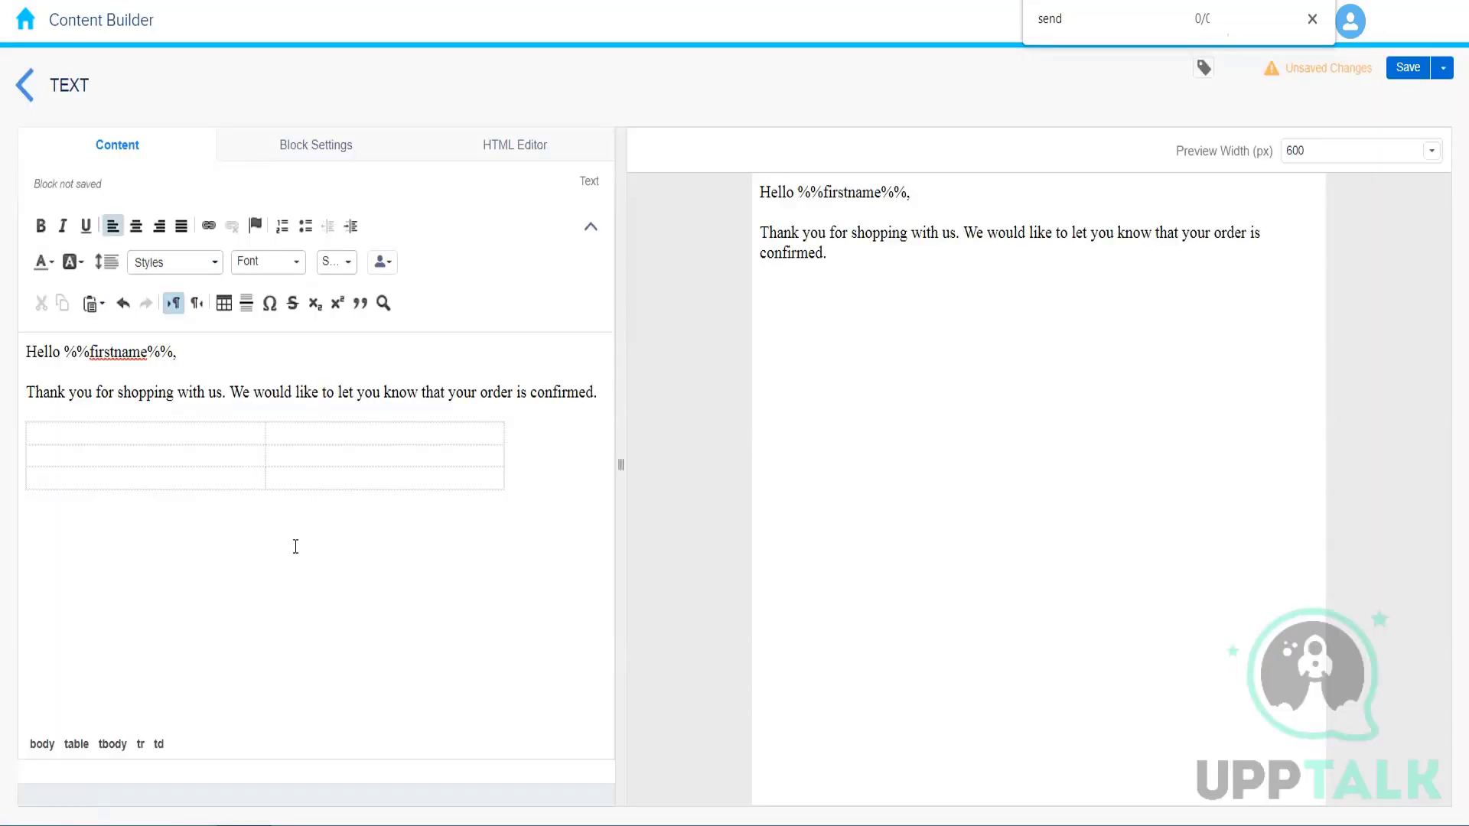
{"action": "type", "text": "Order Number"}
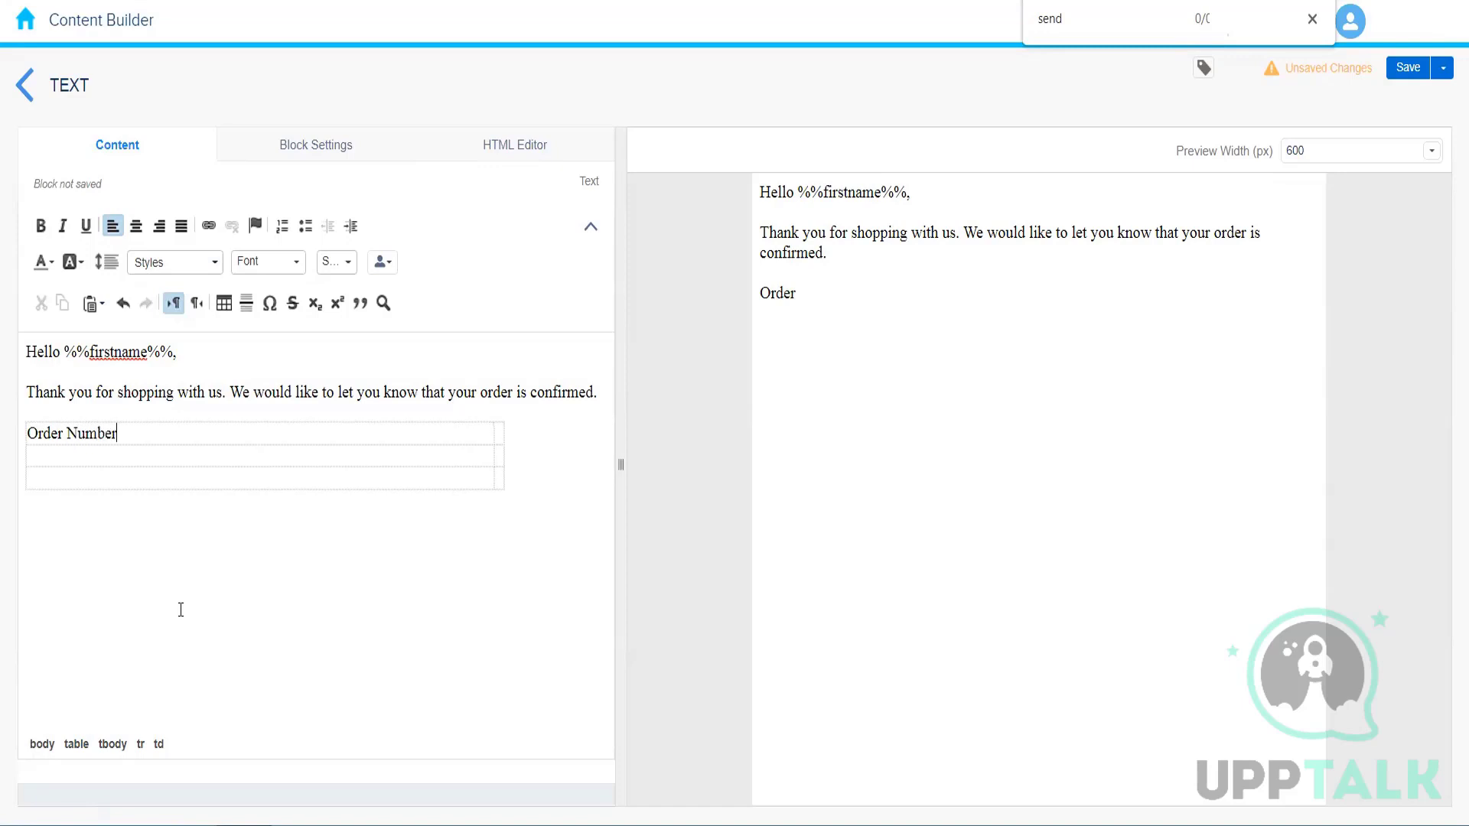
{"action": "left_click", "coordinate": [501, 433]}
{"action": "type", "text": "Order Descr"}
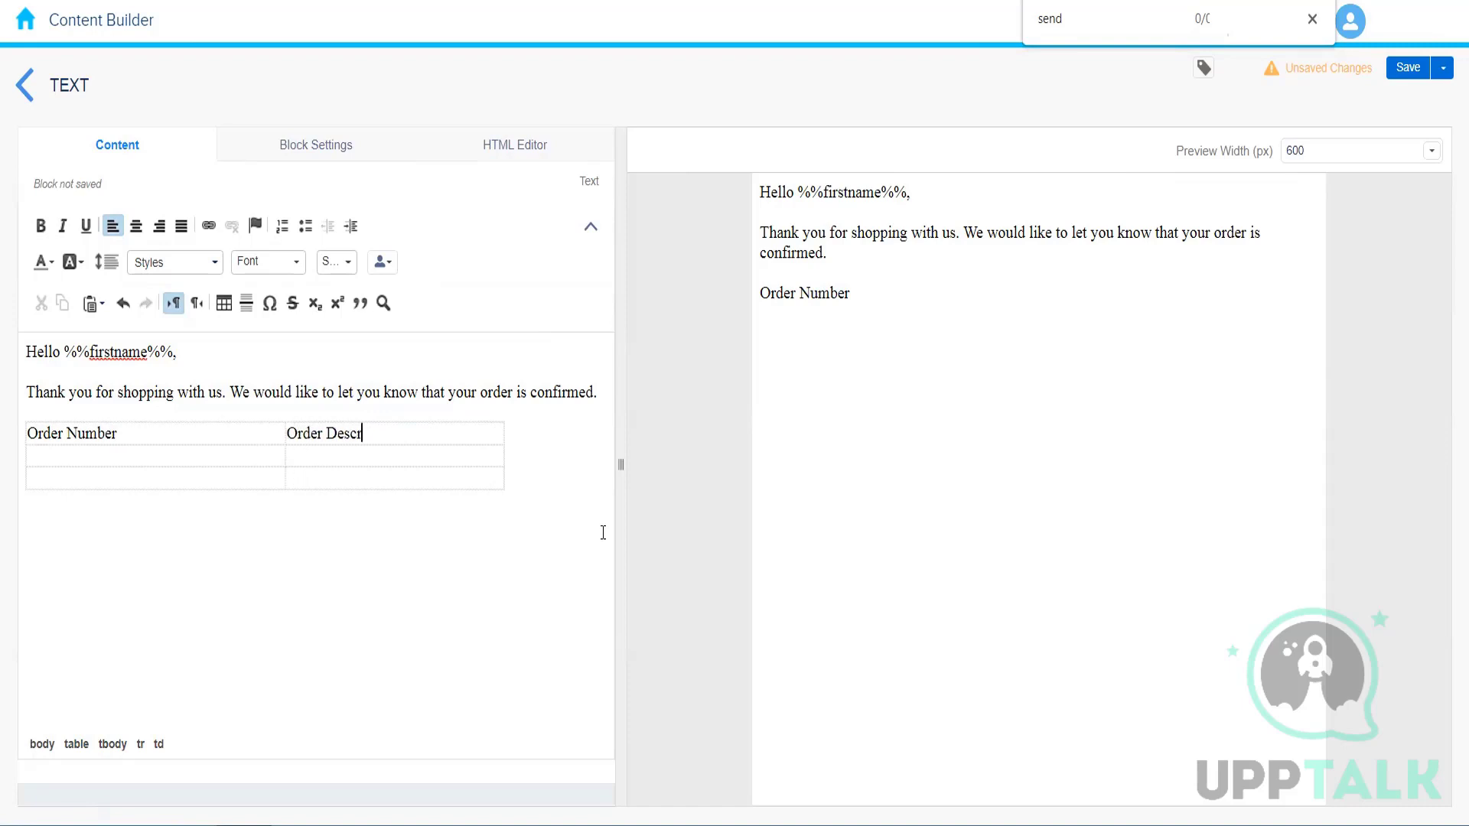
{"action": "type", "text": "iption"}
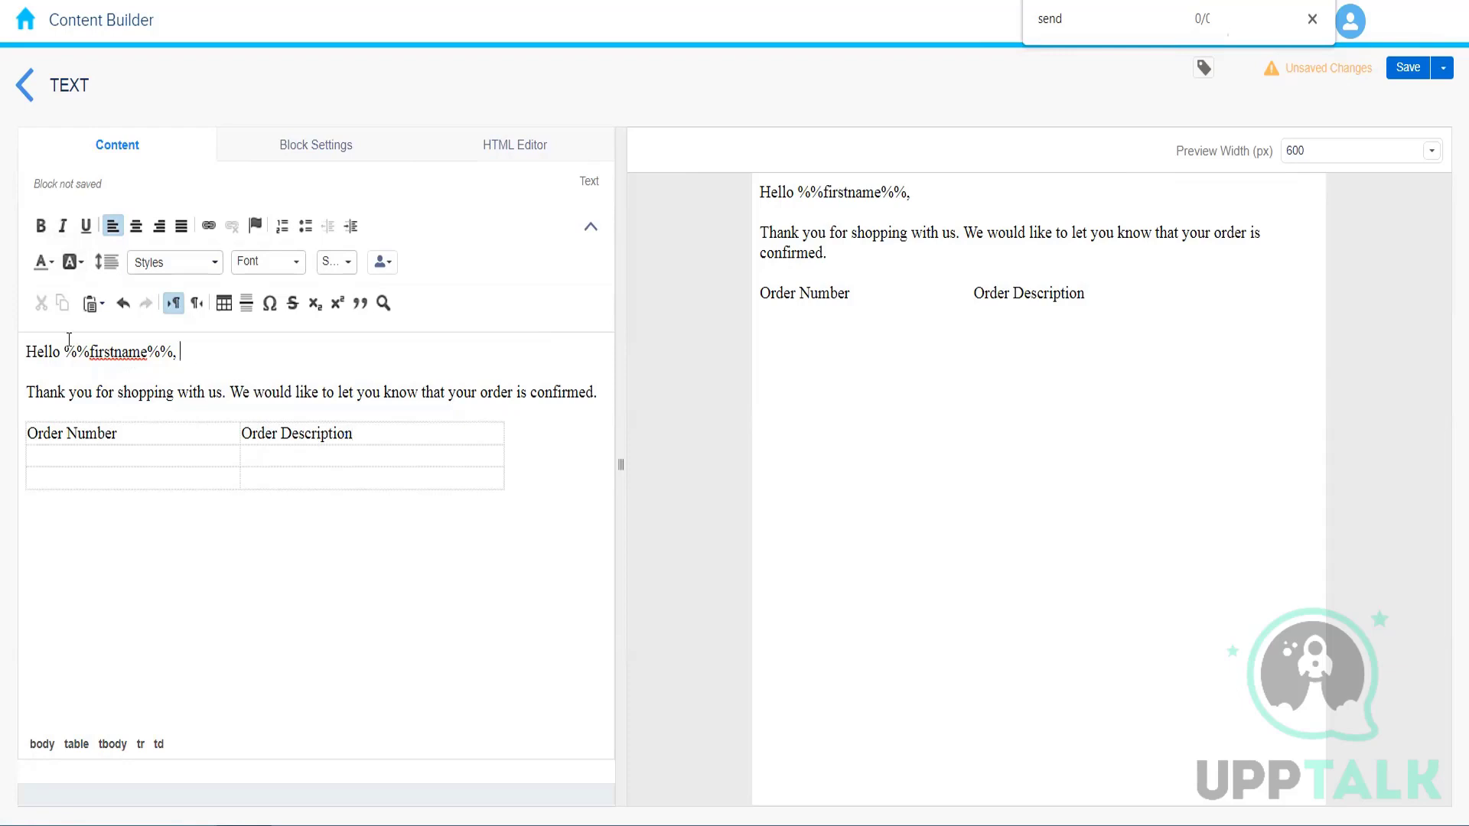
- Make the whole greeting line with the first-name personalization string bold
{"action": "left_click_drag", "start_coordinate": [192, 357], "coordinate": [7, 352]}
{"action": "left_click", "coordinate": [39, 228]}
{"action": "left_click", "coordinate": [223, 348]}
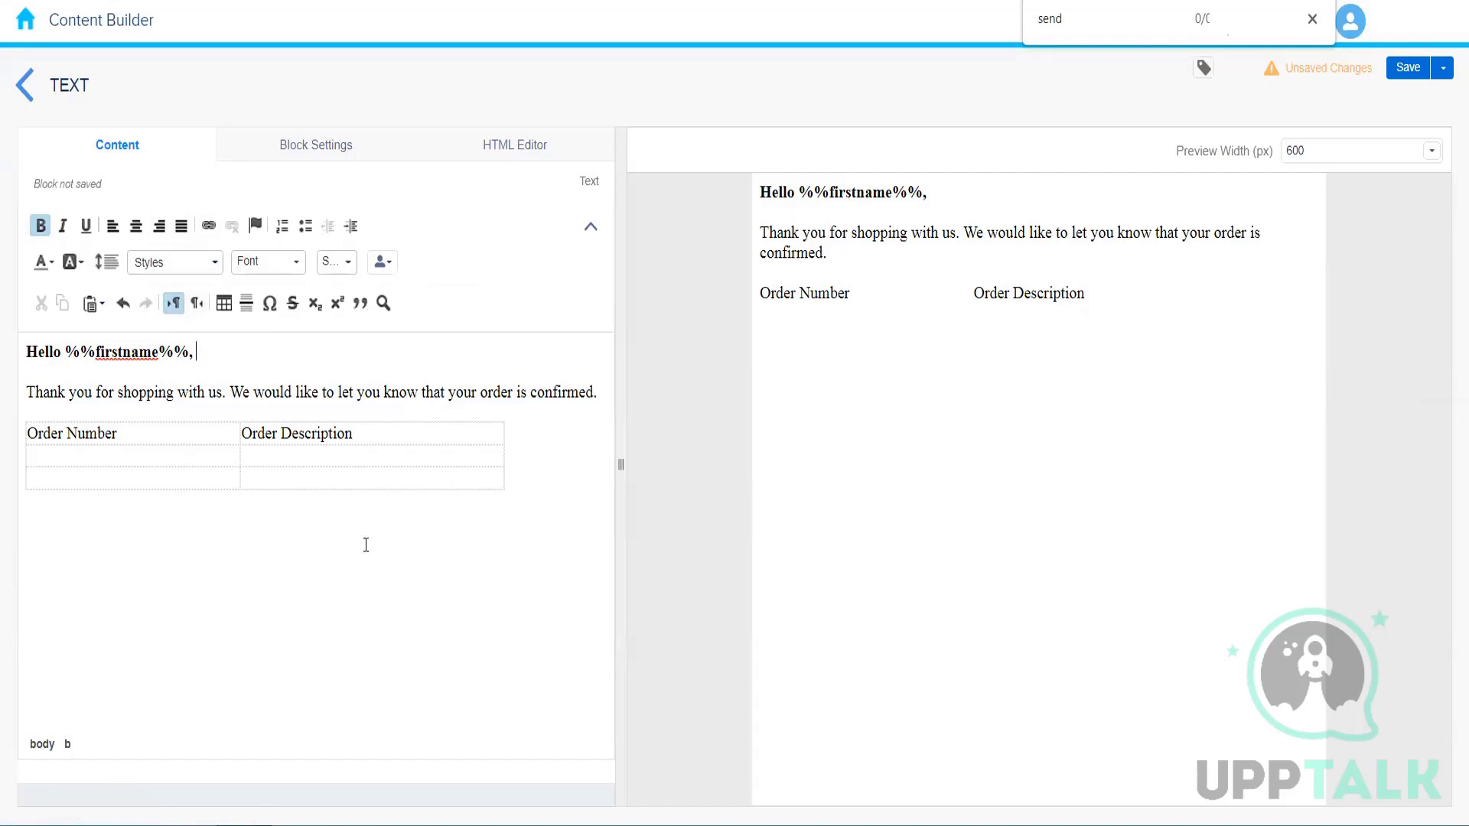
- Fill the table's second row with a sample order number and the description "HeadPhones"
{"action": "left_click", "coordinate": [119, 455]}
{"action": "type", "text": "OD-001 "}
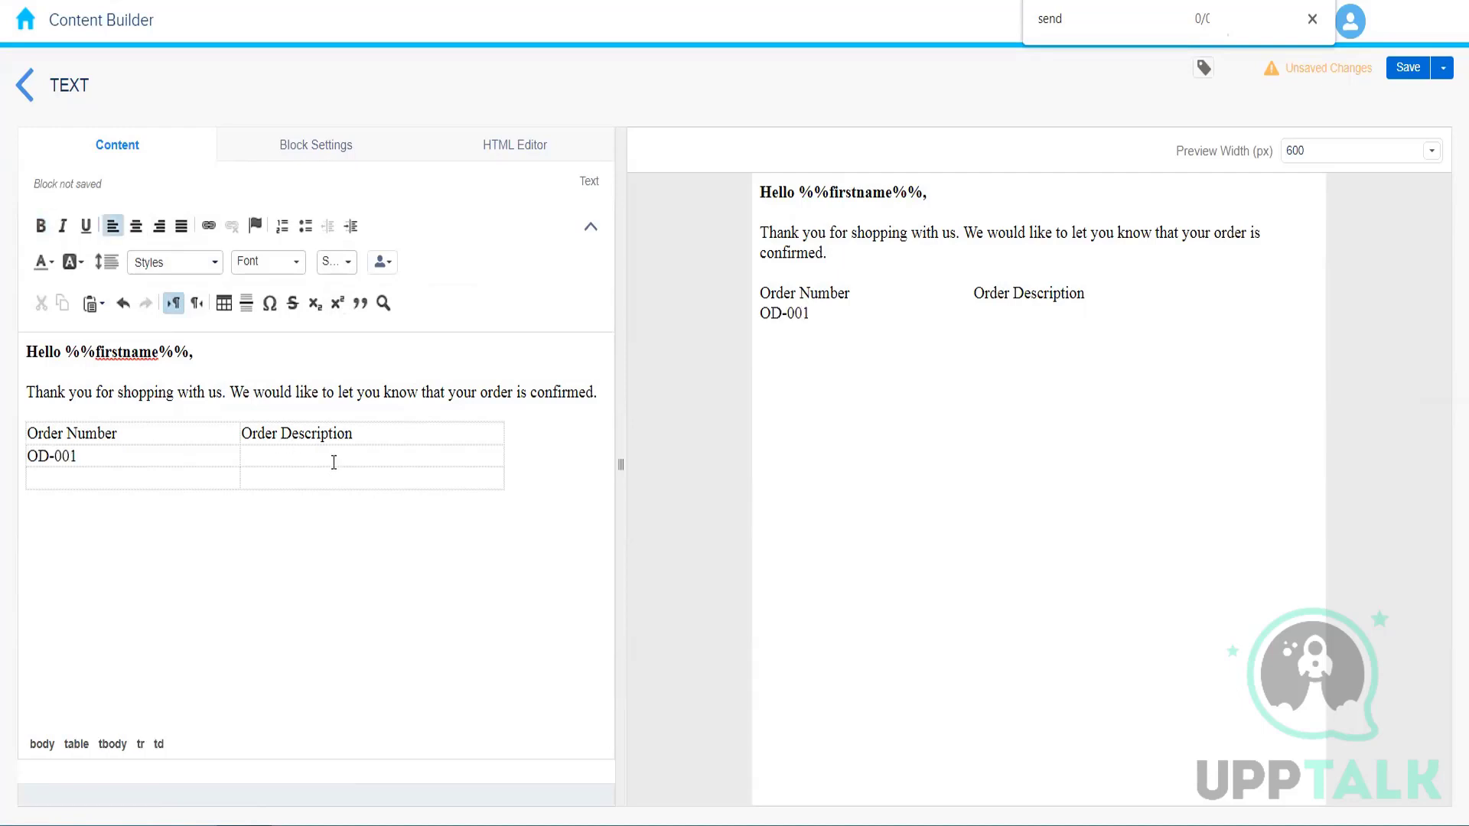
{"action": "type", "text": "HeadPhones"}
{"action": "left_click", "coordinate": [333, 152]}
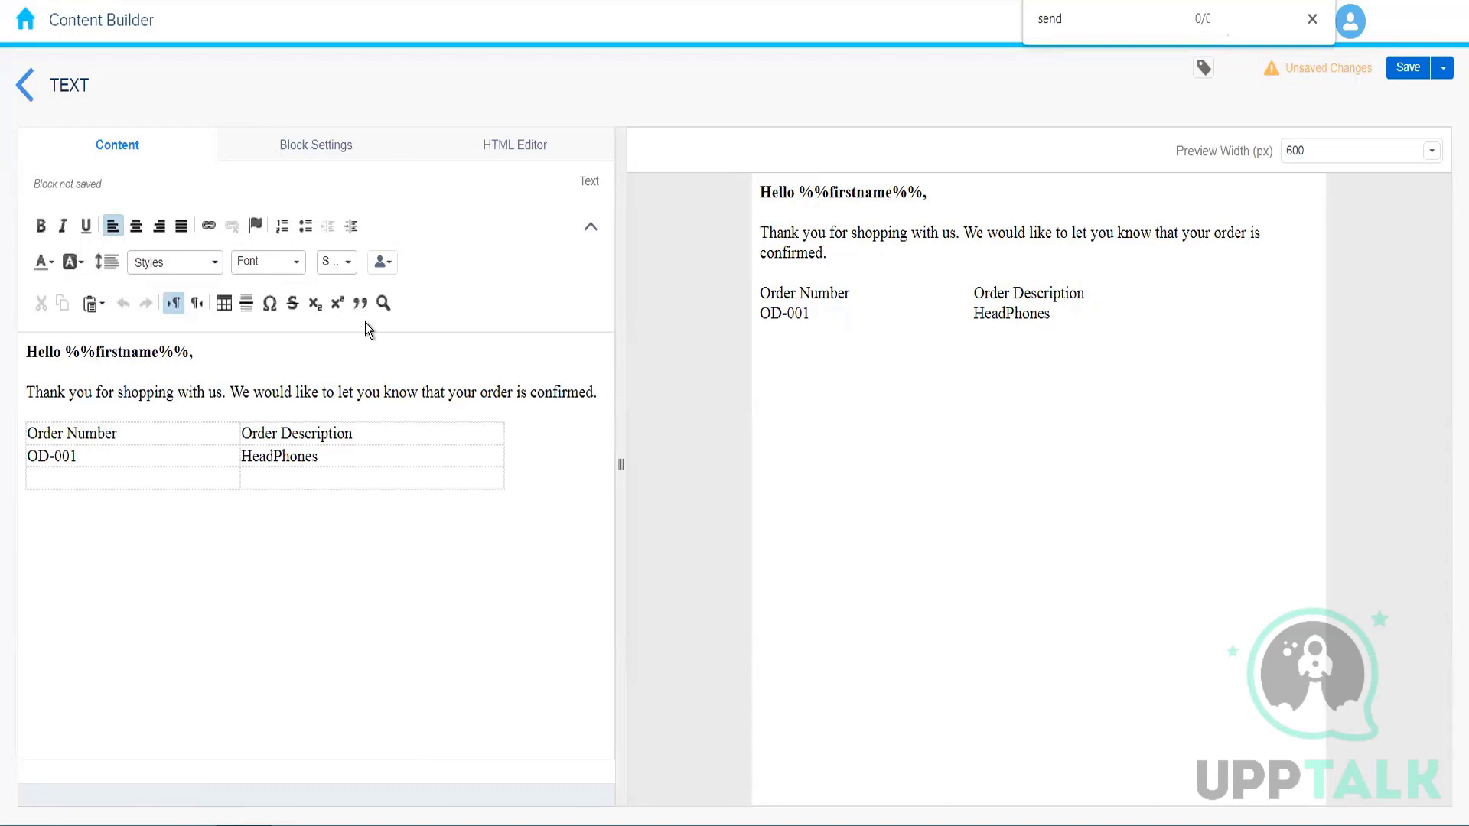
{"action": "left_click", "coordinate": [200, 371]}
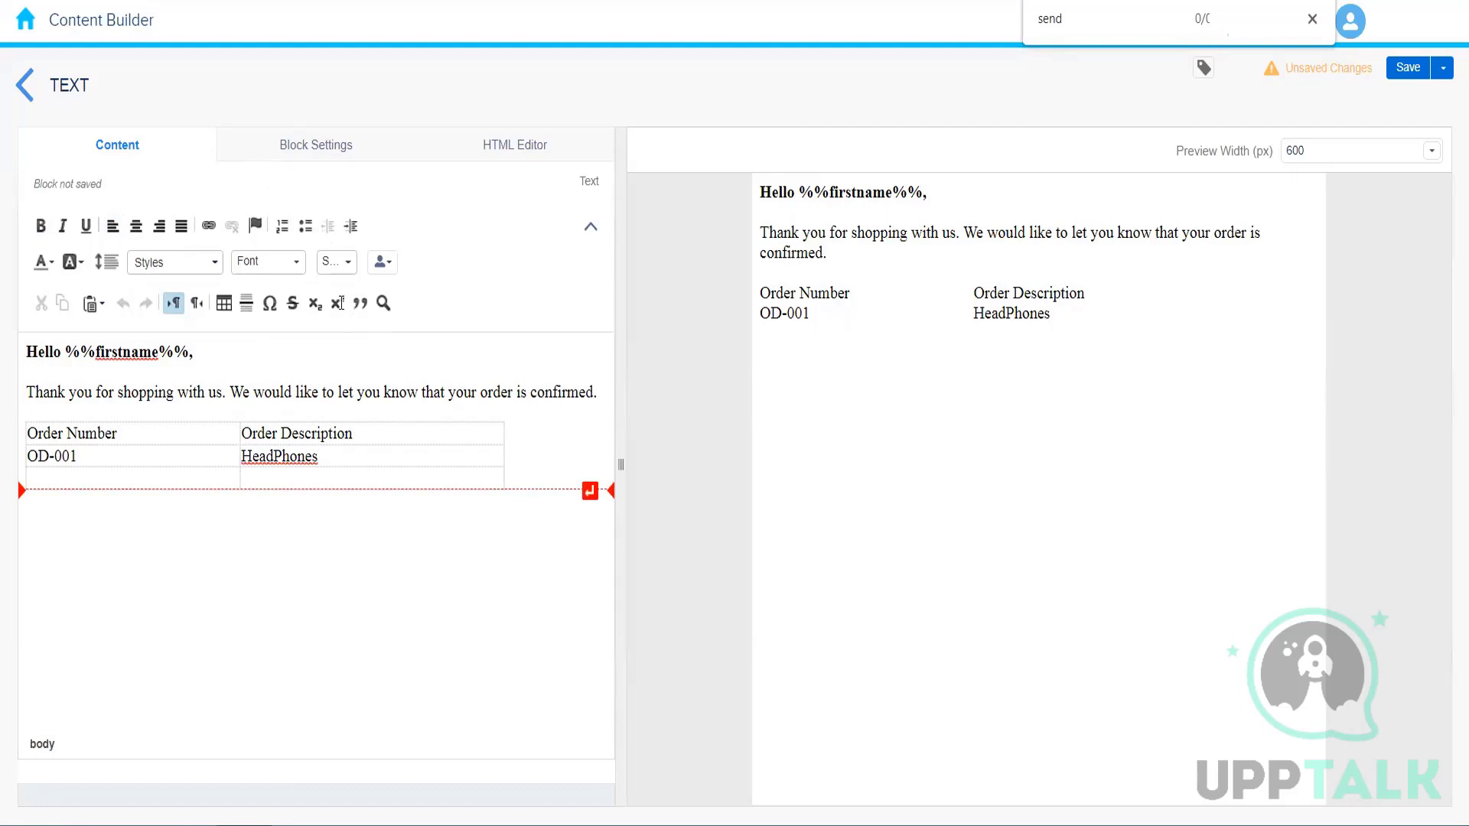
- Give the text block a black border (#000000) in its block styling
{"action": "left_click", "coordinate": [300, 148]}
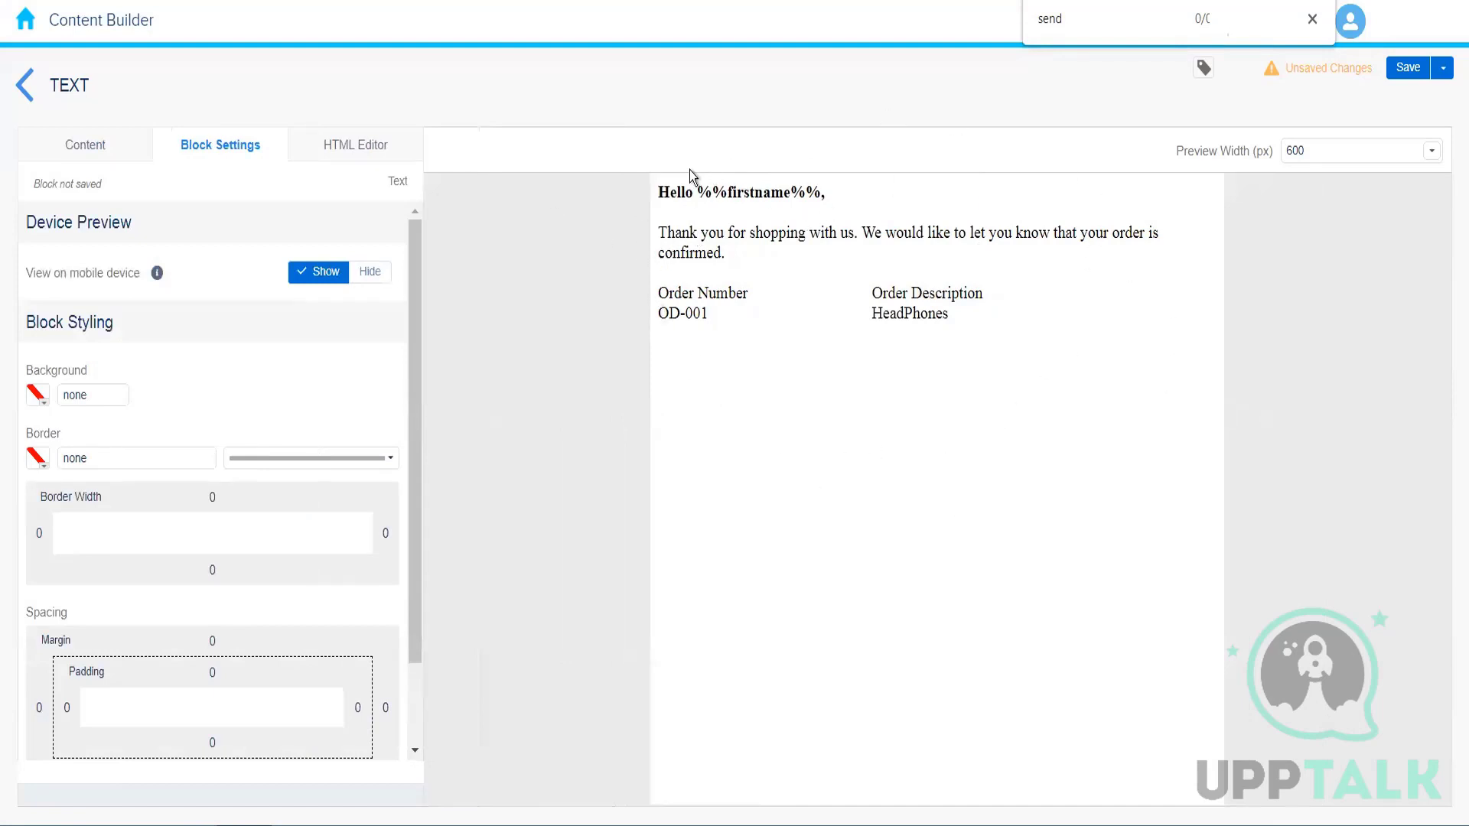
{"action": "left_click_drag", "start_coordinate": [416, 327], "coordinate": [416, 488]}
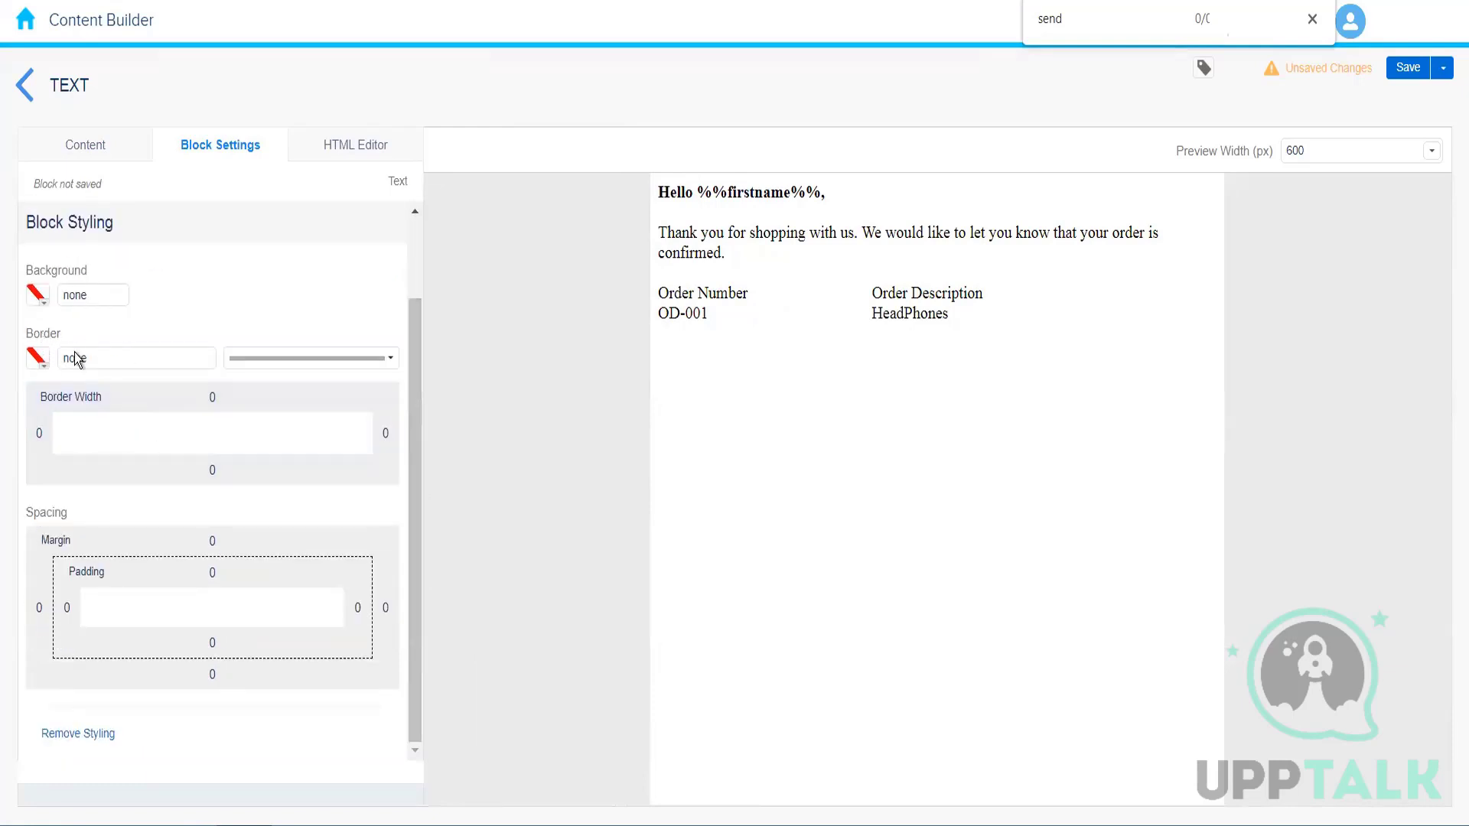
{"action": "left_click", "coordinate": [40, 364]}
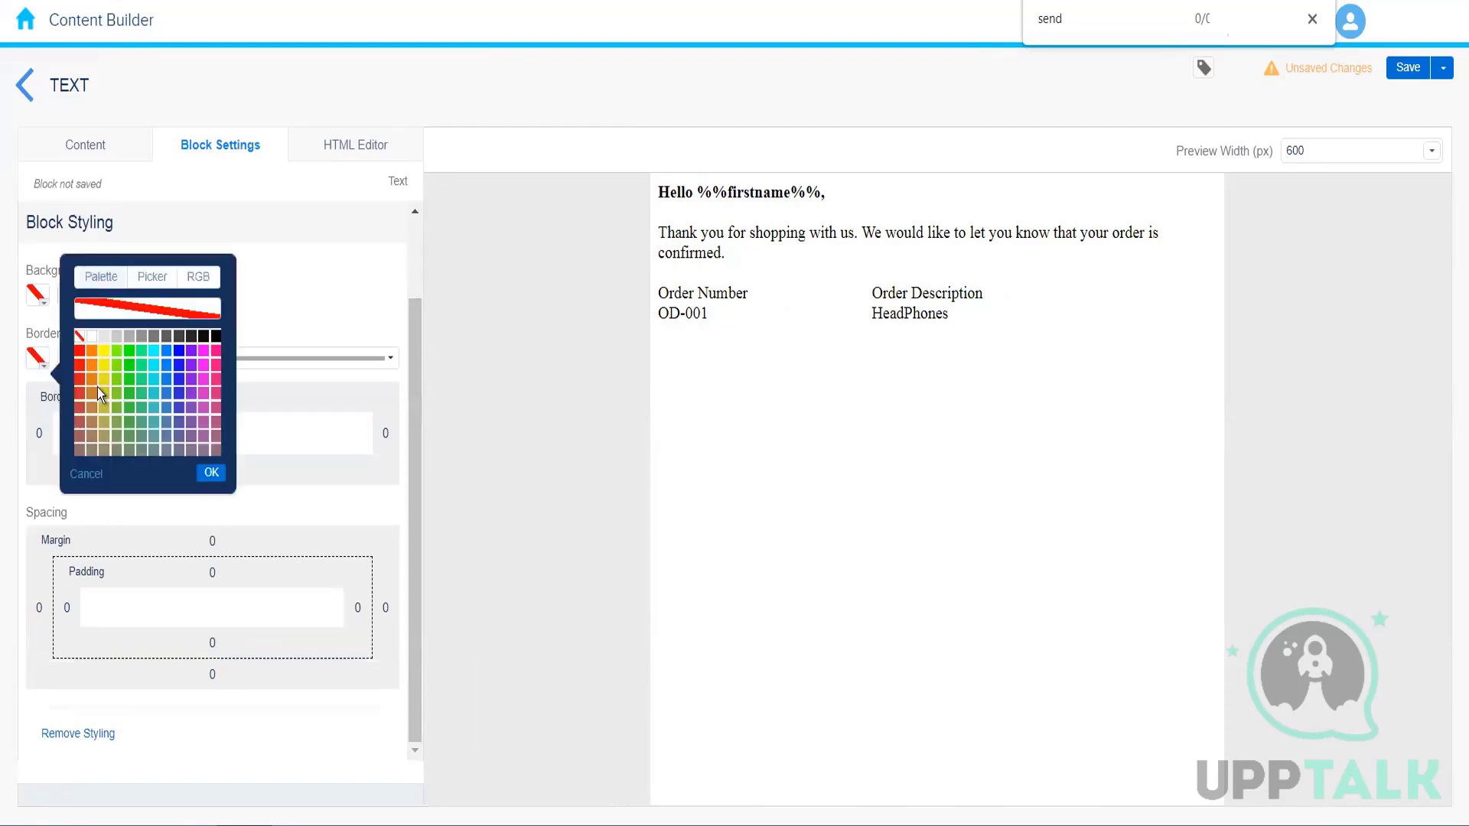
{"action": "left_click", "coordinate": [215, 336]}
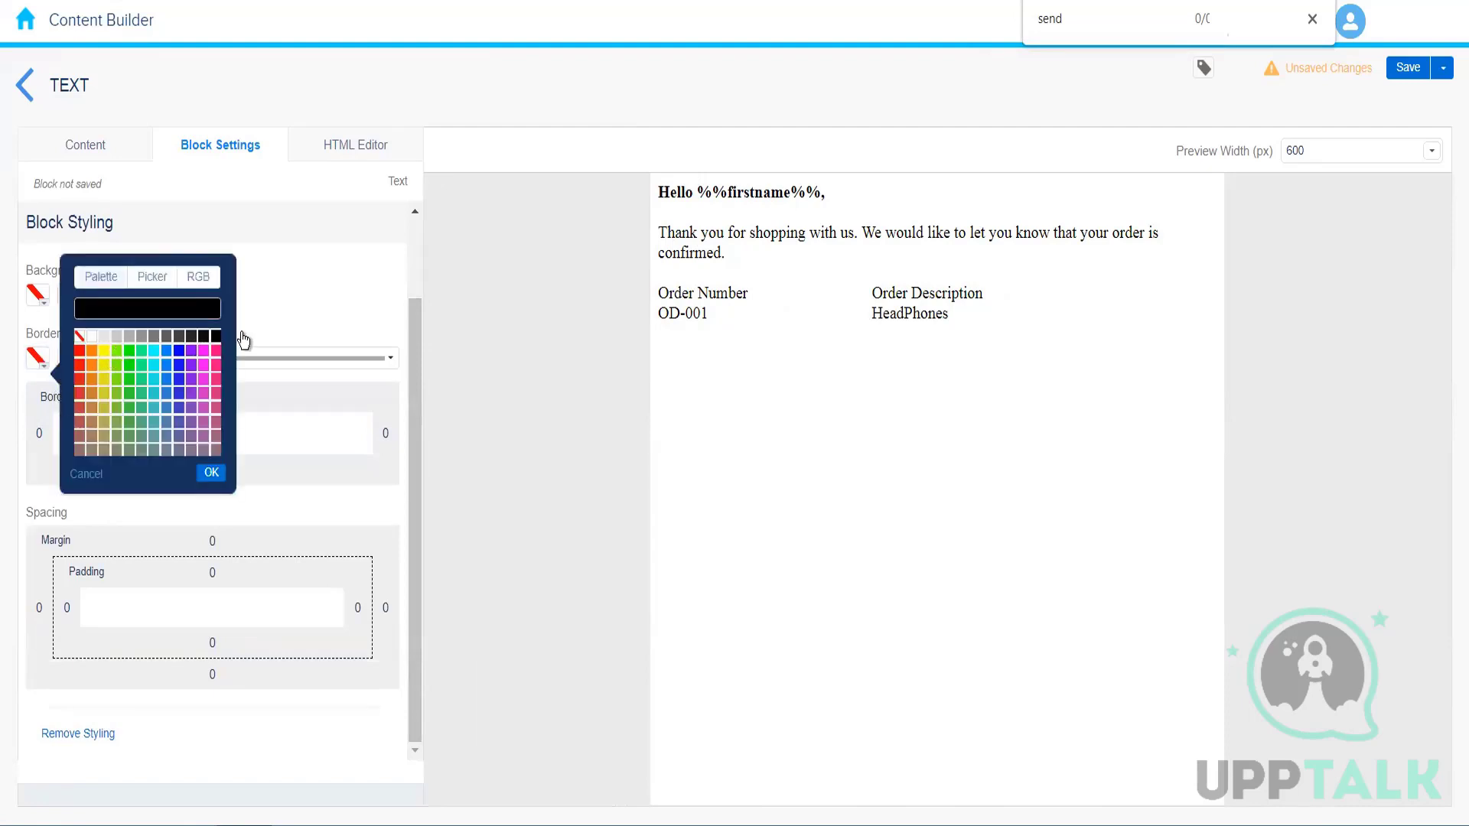
{"action": "left_click", "coordinate": [212, 474]}
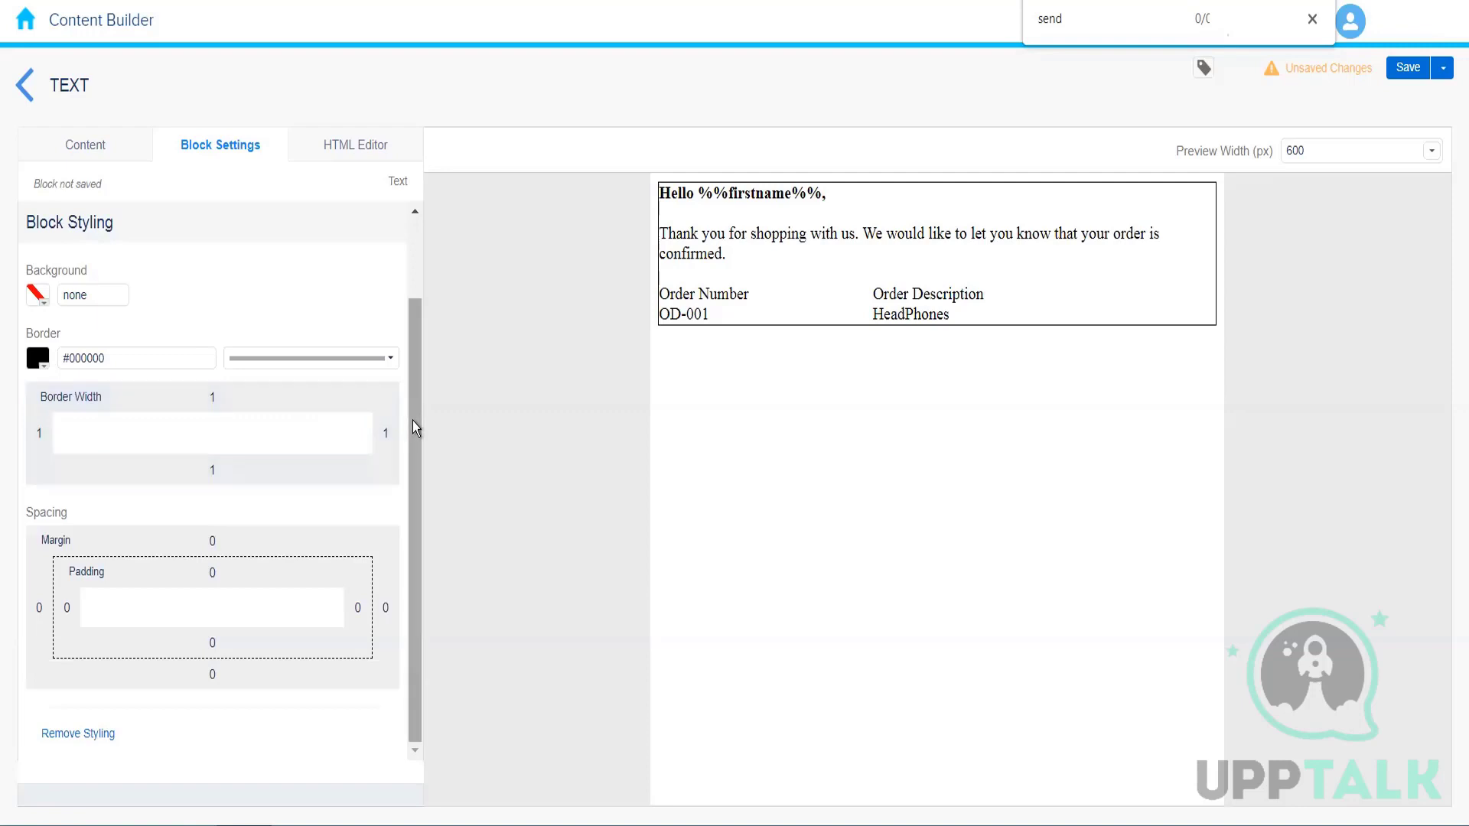
- Set the text block's background color to light gray (#C9C9C9)
{"action": "left_click_drag", "start_coordinate": [412, 421], "coordinate": [414, 303]}
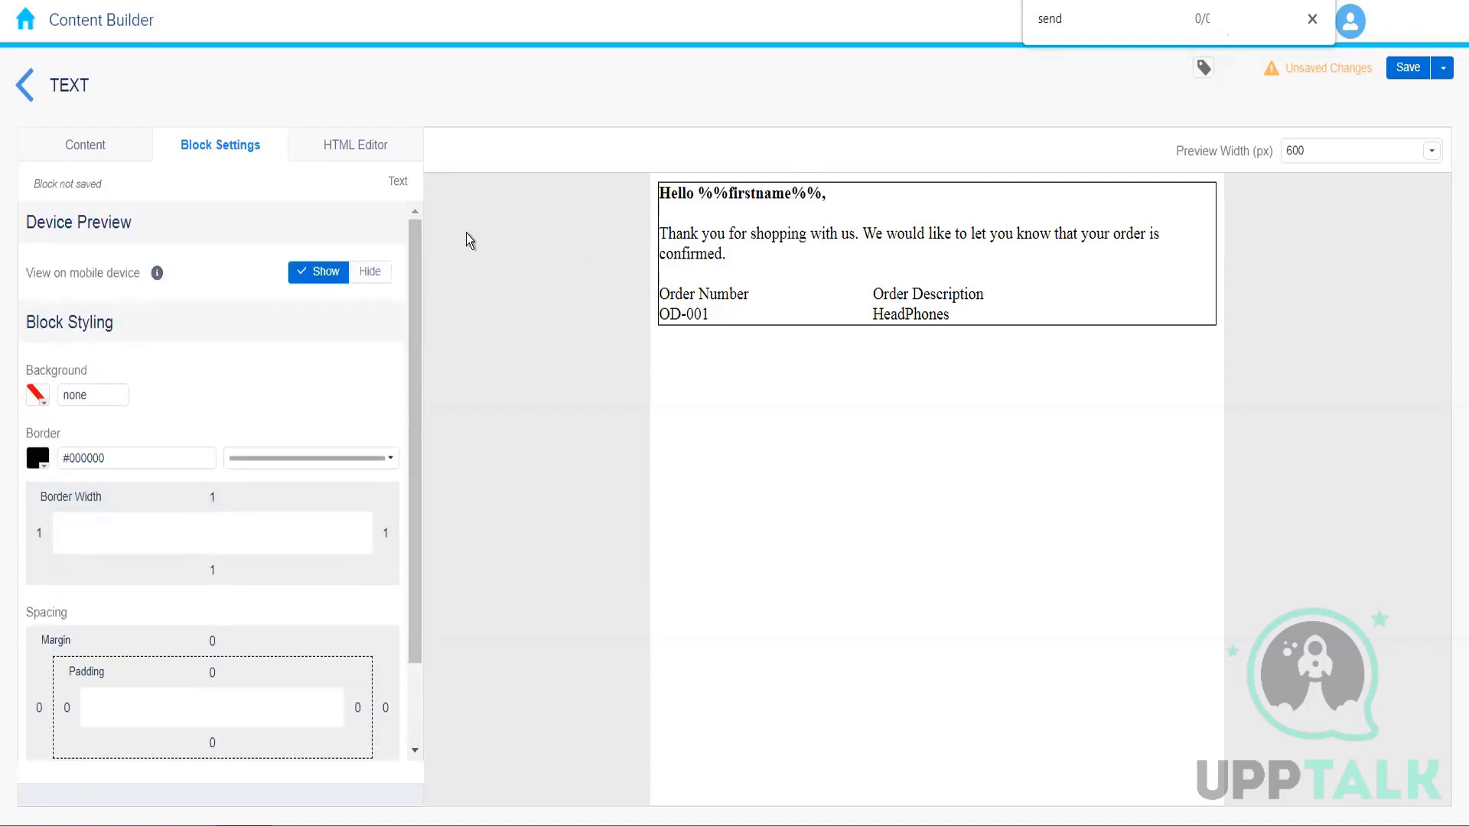
{"action": "left_click", "coordinate": [36, 394]}
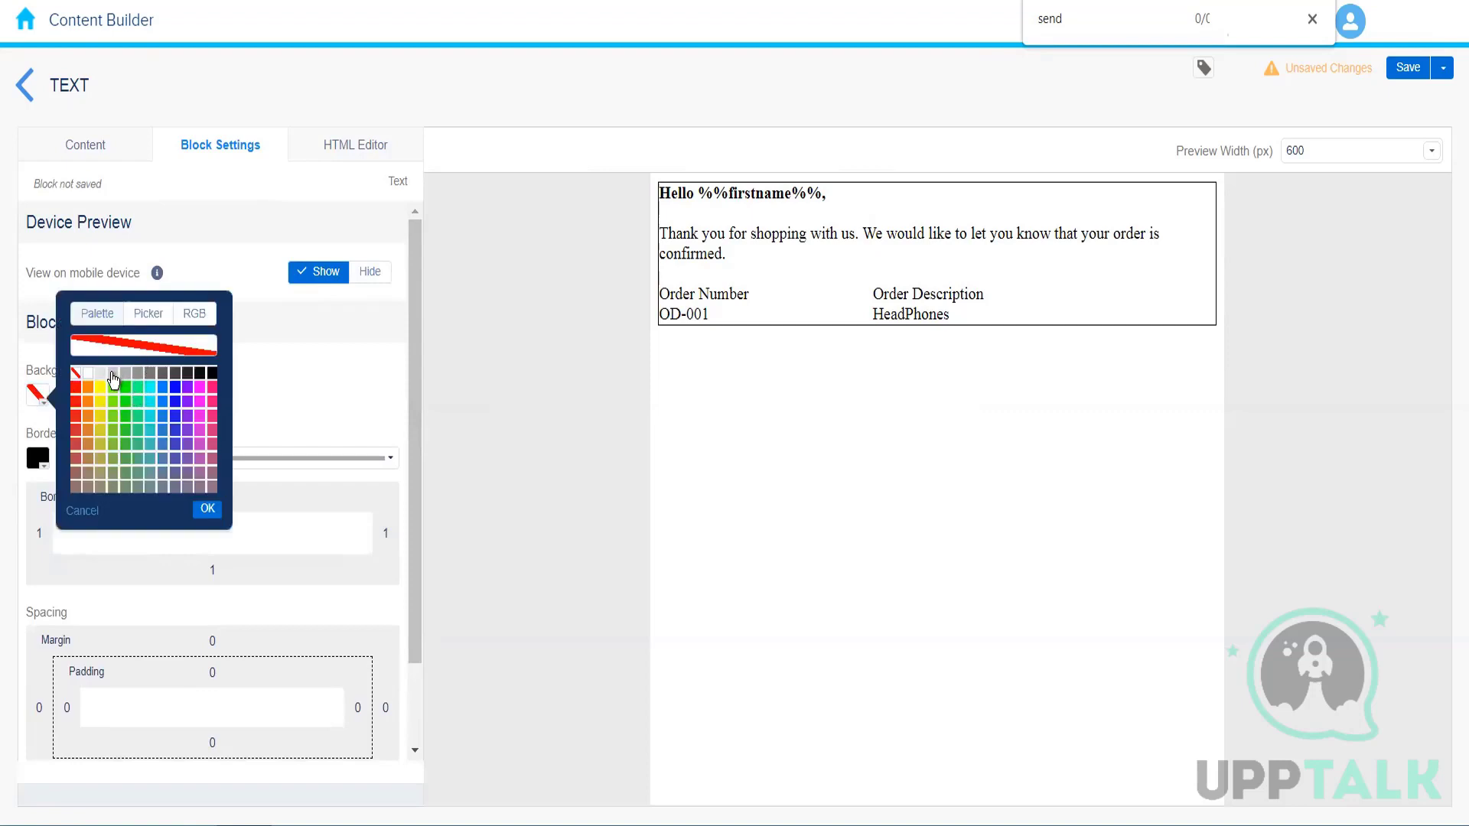
{"action": "left_click", "coordinate": [112, 374]}
{"action": "left_click", "coordinate": [207, 510]}
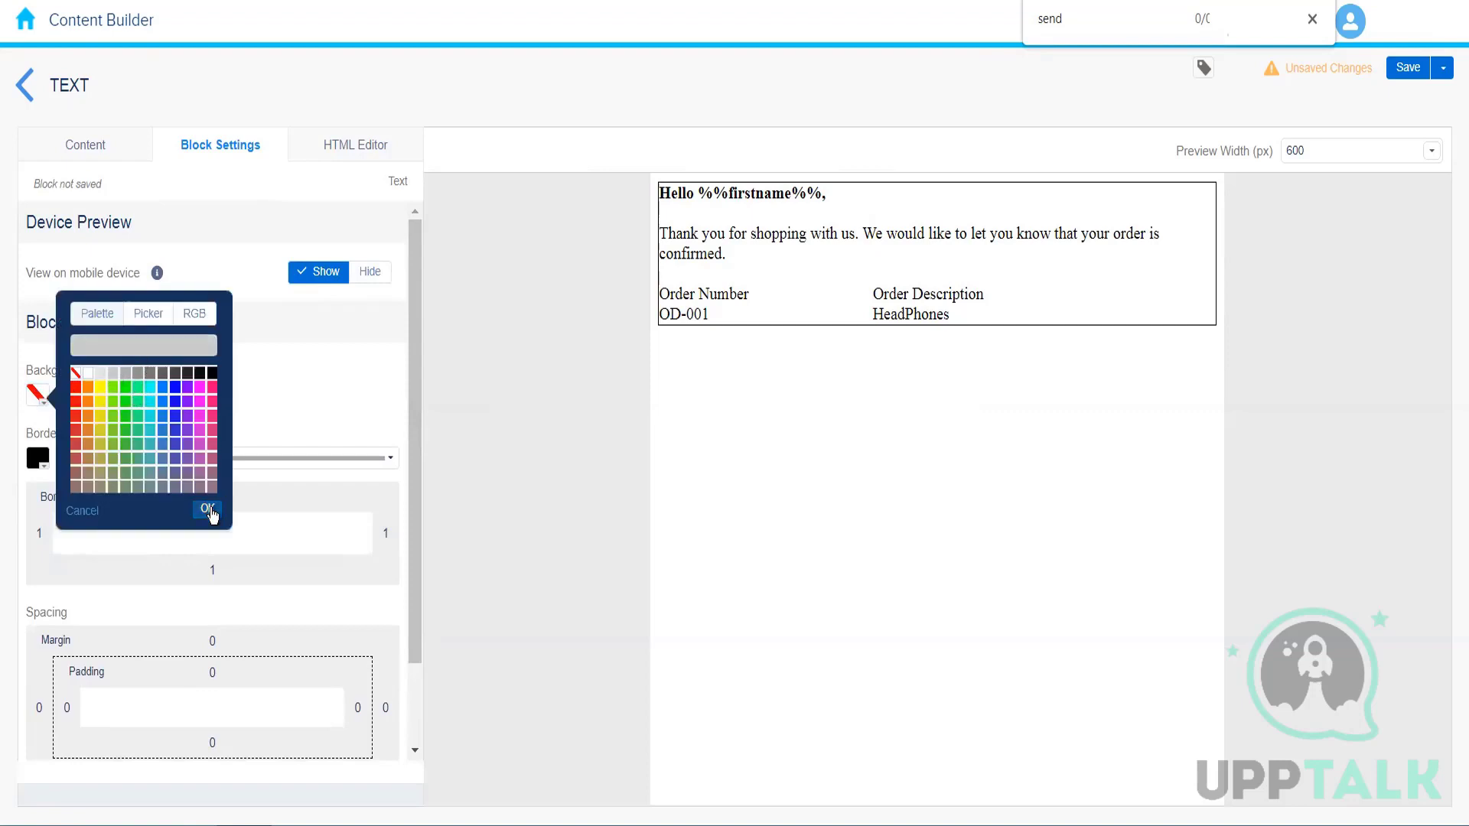
- Set the text block's padding to 25 px on all sides
{"action": "left_click_drag", "start_coordinate": [415, 422], "coordinate": [415, 580]}
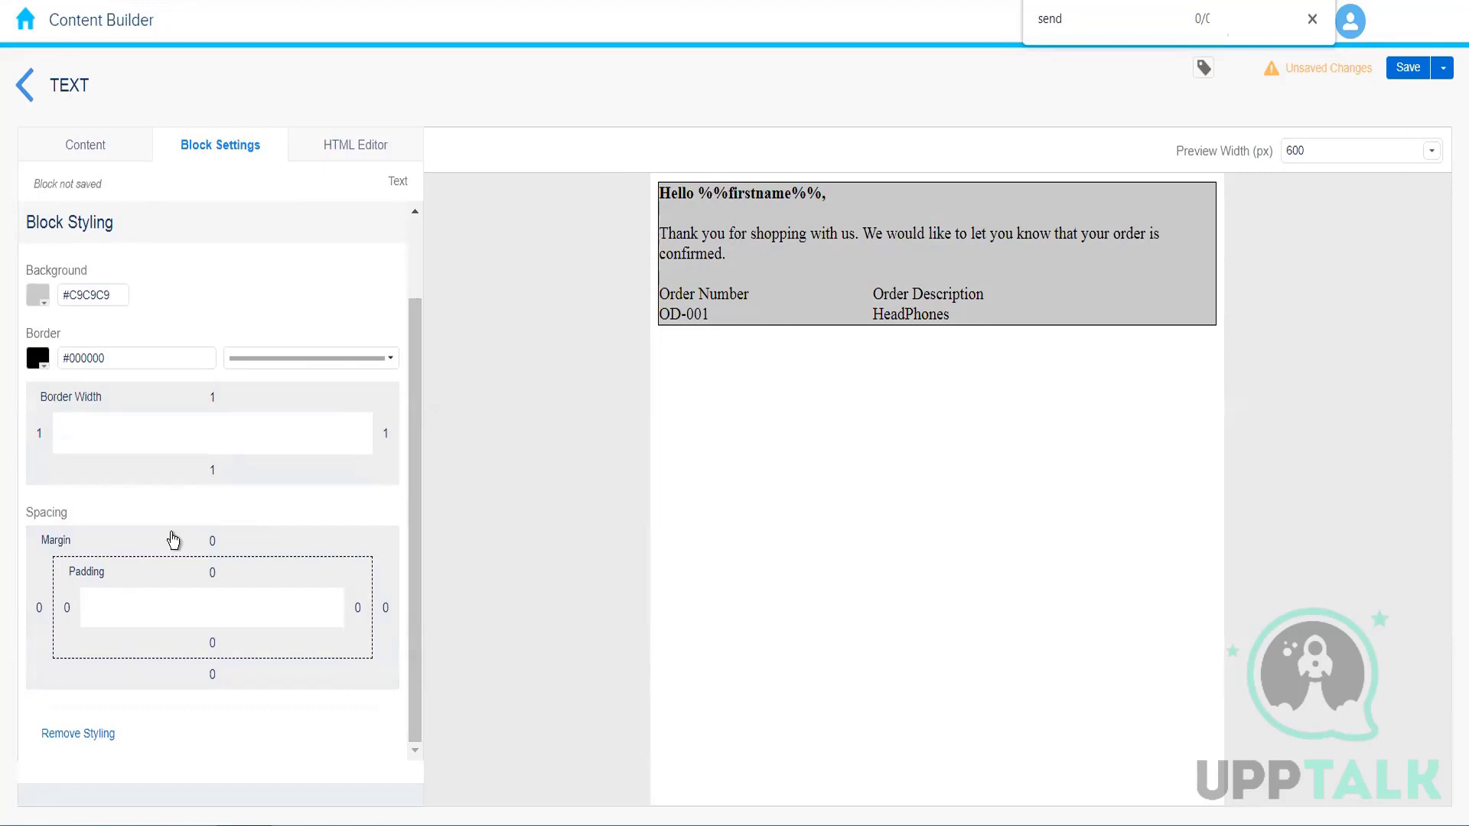
{"action": "left_click", "coordinate": [129, 581]}
{"action": "left_click", "coordinate": [207, 566]}
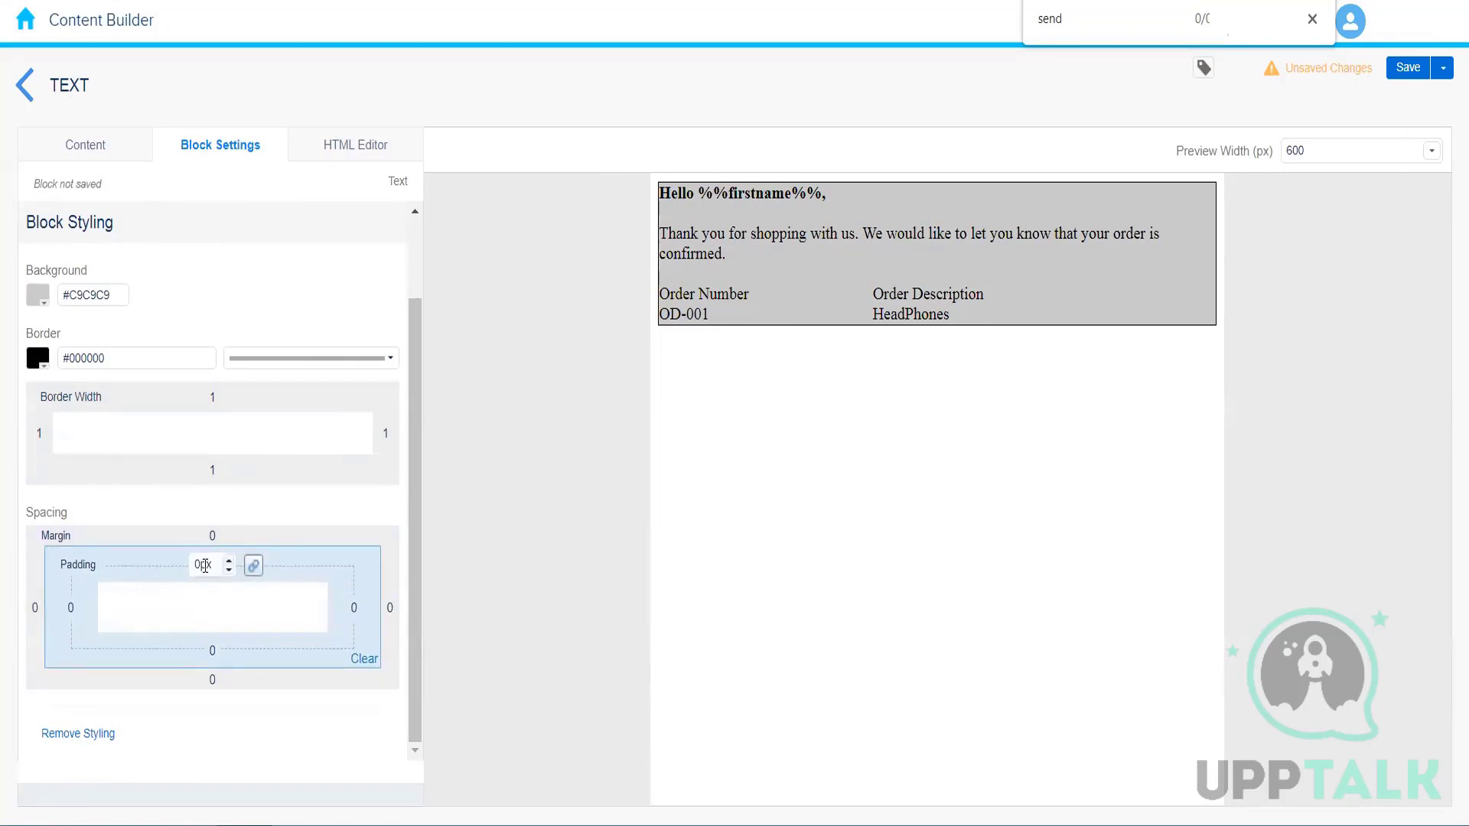
{"action": "key", "text": "BackSpace"}
{"action": "type", "text": "25"}
{"action": "left_click", "coordinate": [346, 735]}
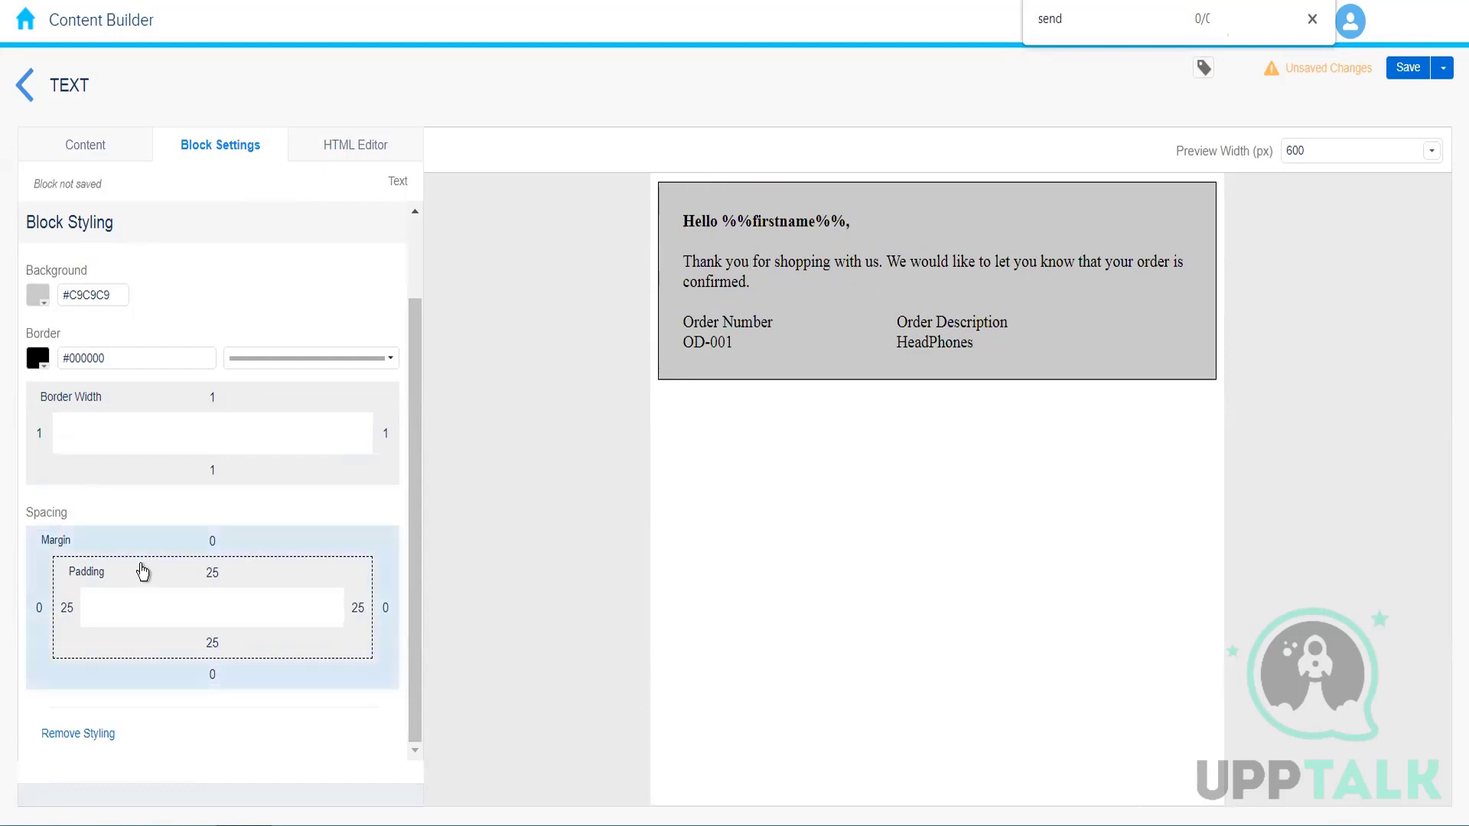
- Set the text block's margin to 25 px on all sides
{"action": "left_click", "coordinate": [173, 544]}
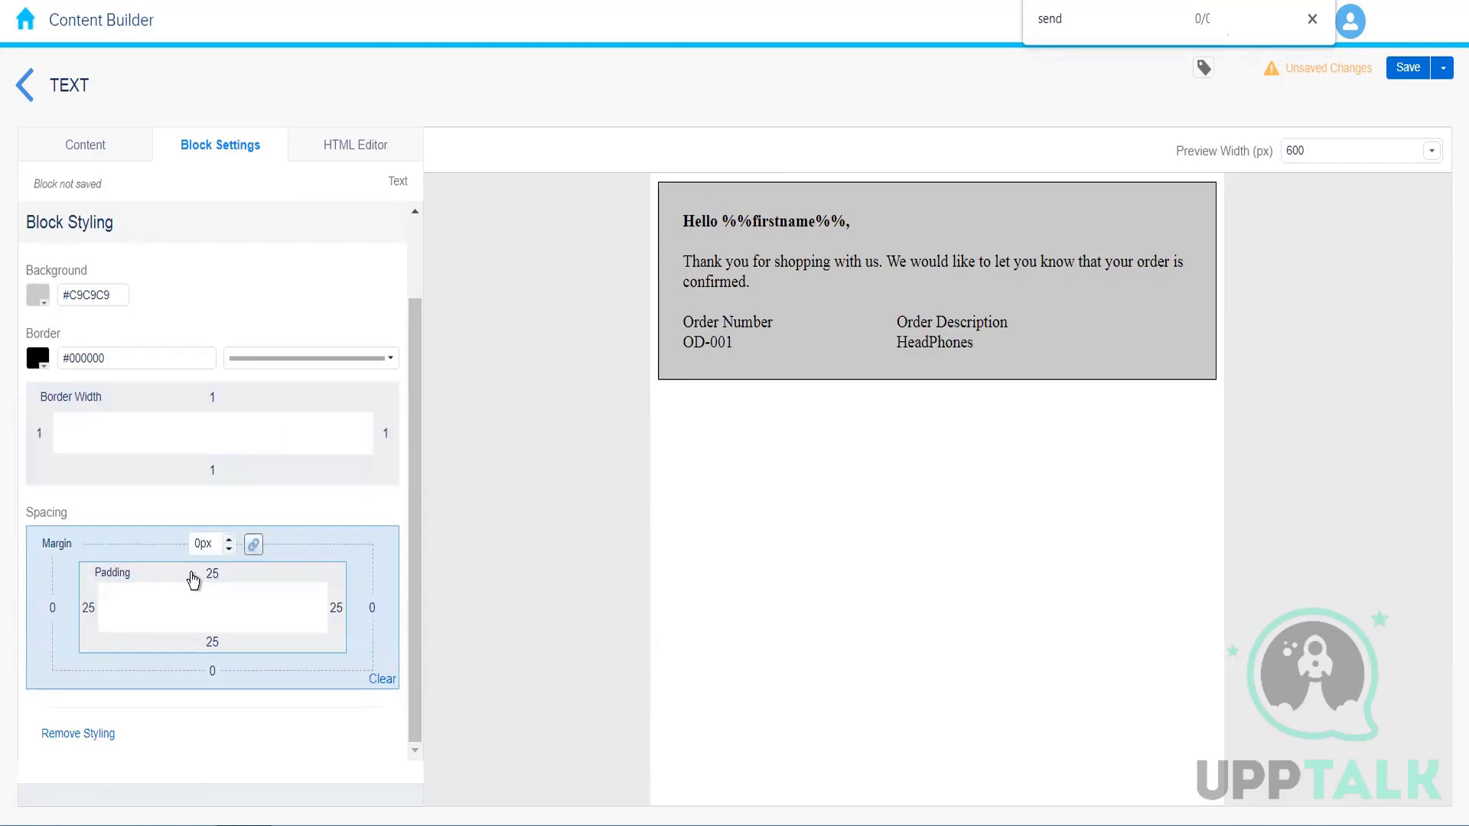
{"action": "left_click", "coordinate": [201, 540]}
{"action": "key", "text": "BackSpace"}
{"action": "type", "text": "25"}
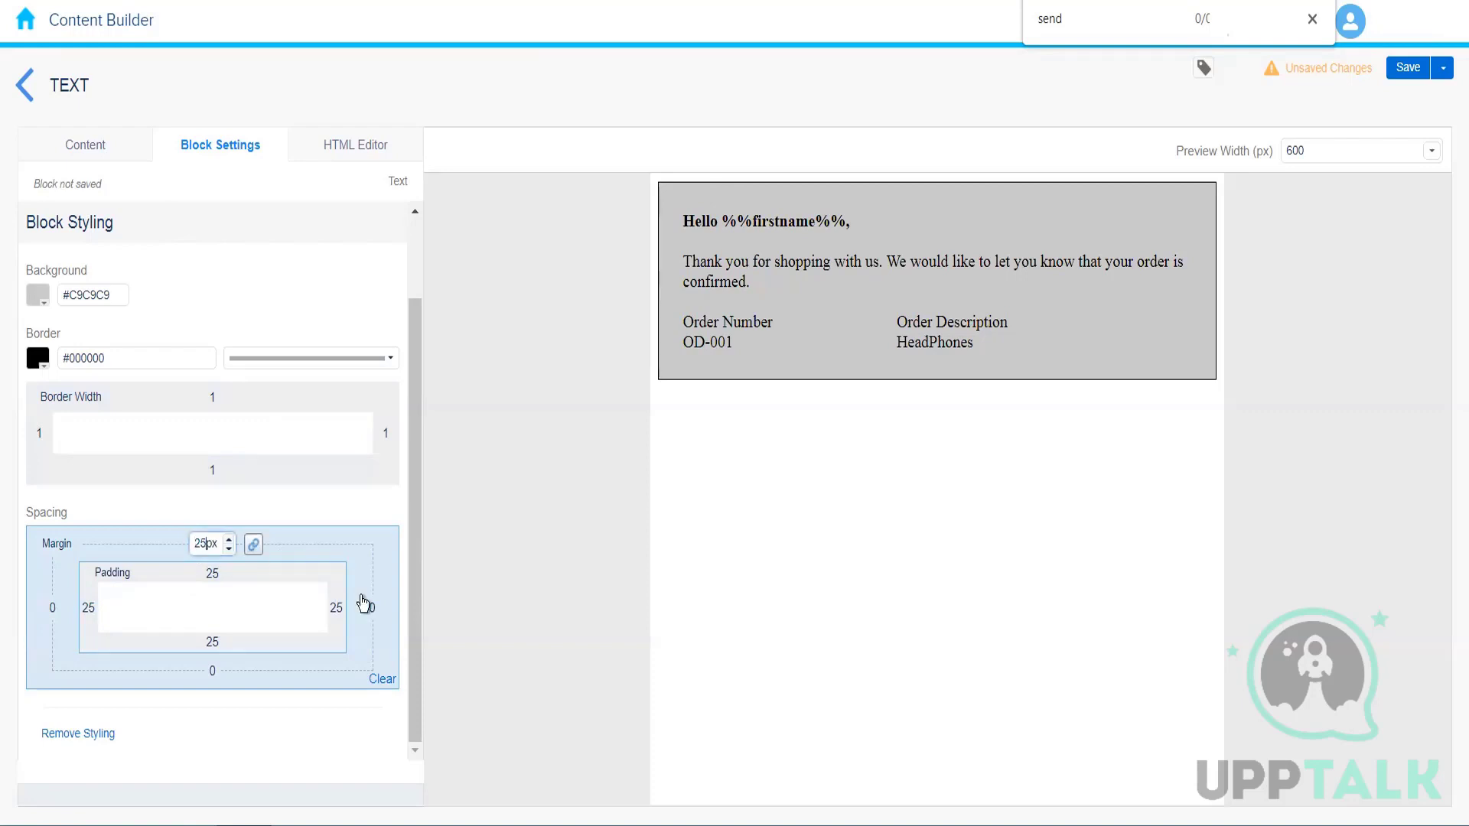
{"action": "left_click", "coordinate": [315, 728]}
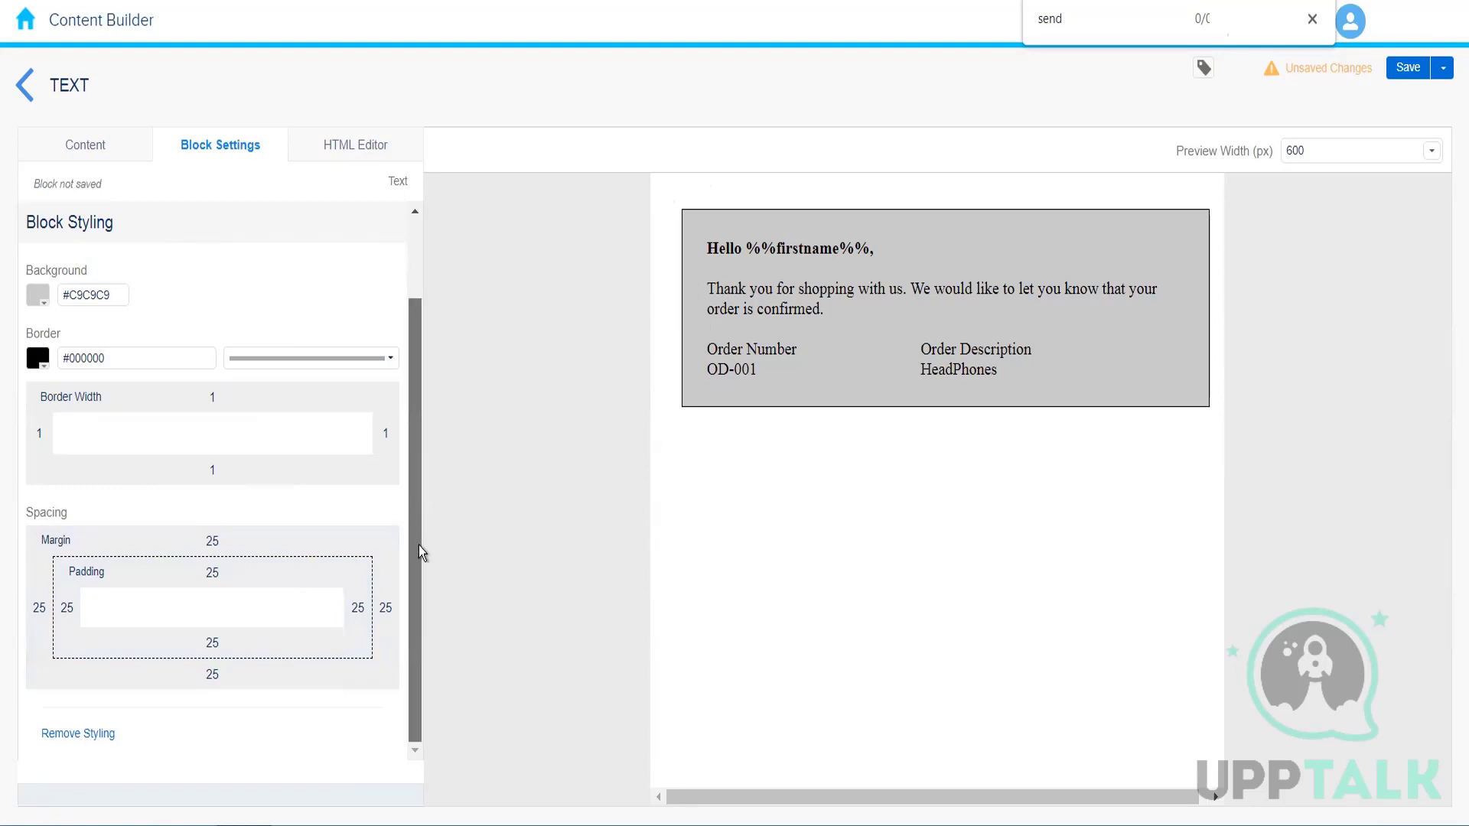
- Review the block's styling settings and compare its formatted content with the underlying HTML code, including the table markup
{"action": "left_click_drag", "start_coordinate": [420, 482], "coordinate": [407, 347]}
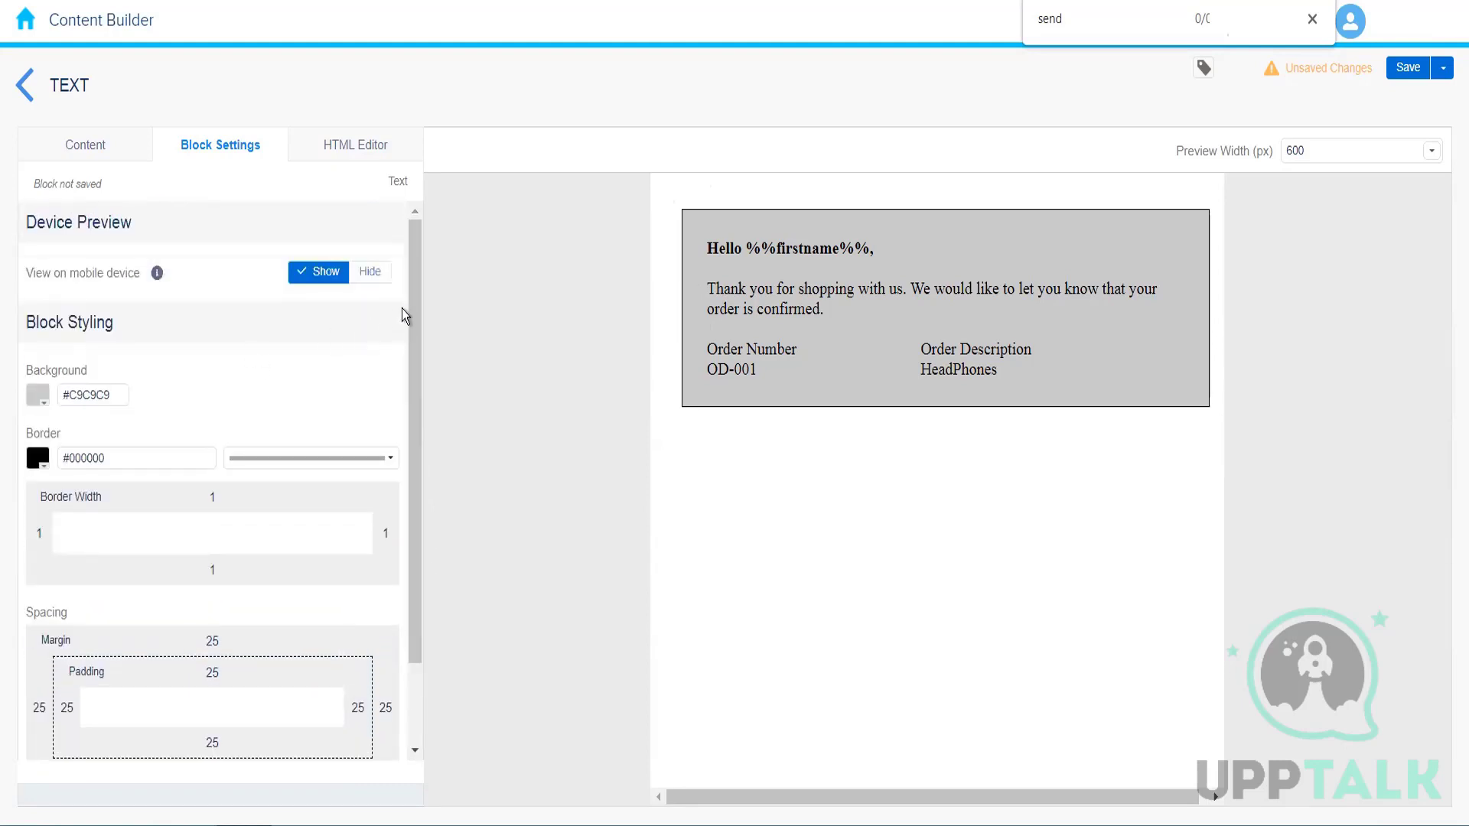
{"action": "left_click_drag", "start_coordinate": [406, 453], "coordinate": [403, 508]}
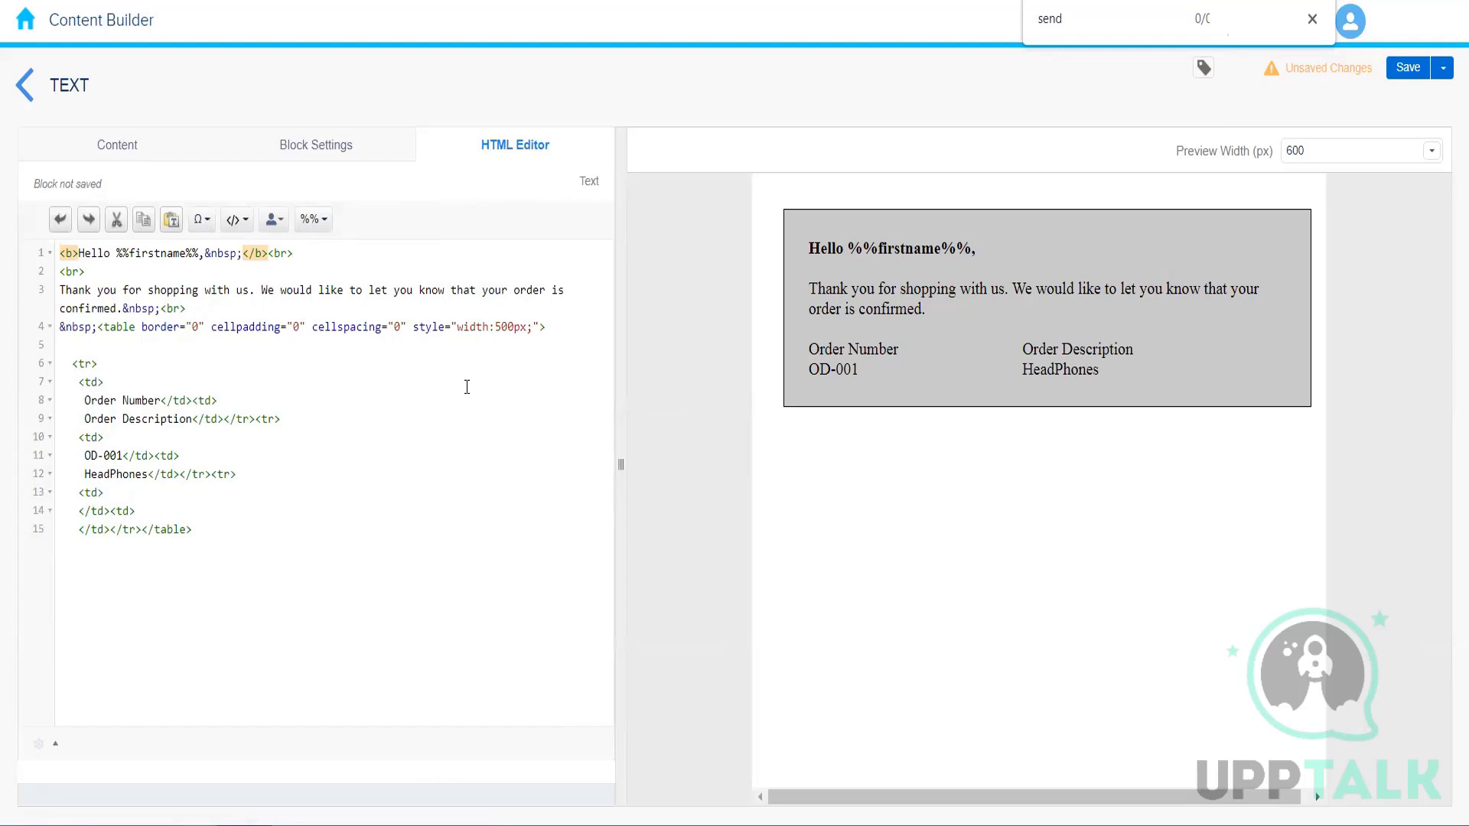
{"action": "left_click", "coordinate": [117, 156]}
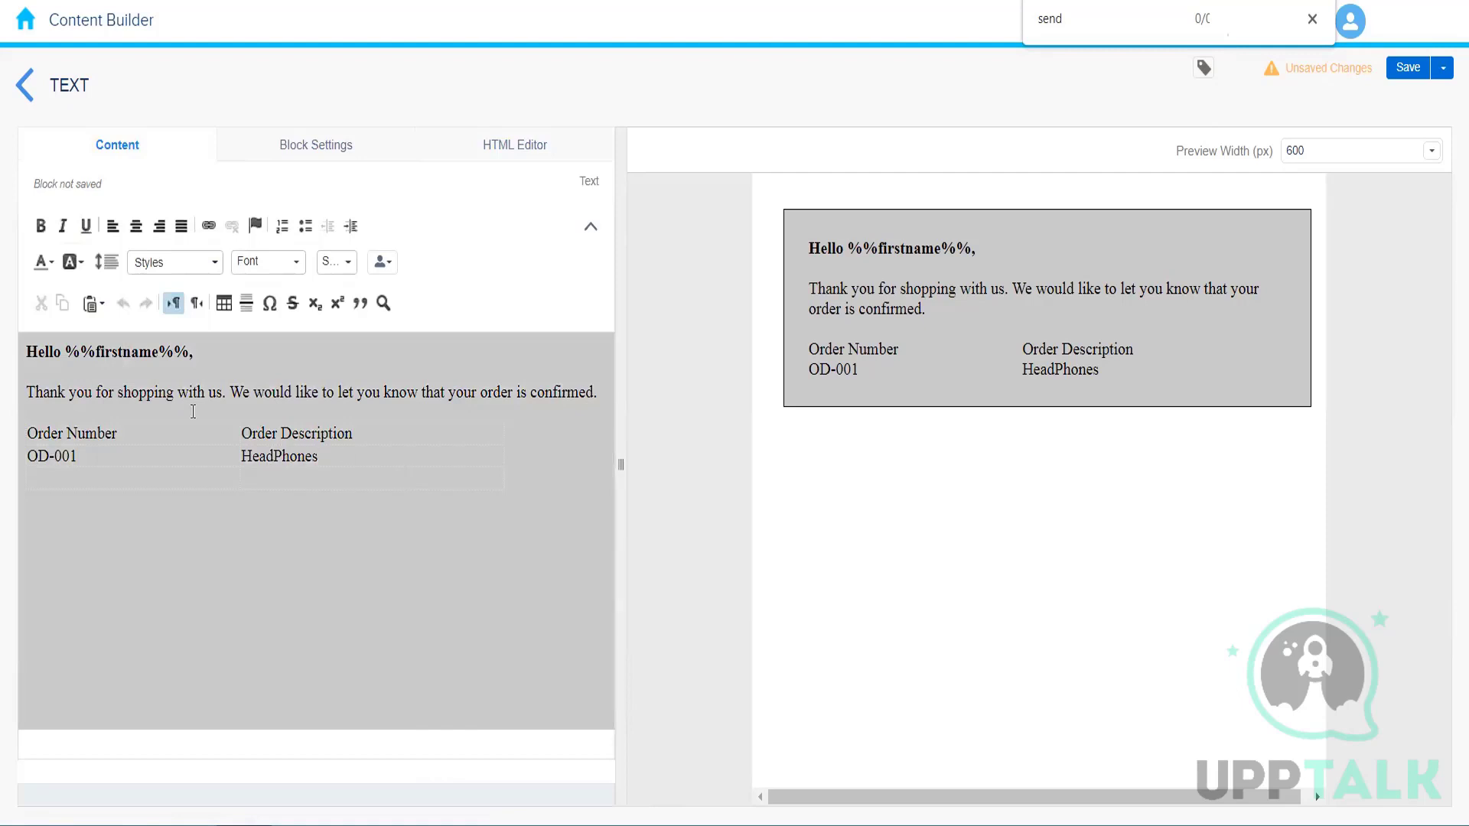
{"action": "left_click", "coordinate": [503, 152]}
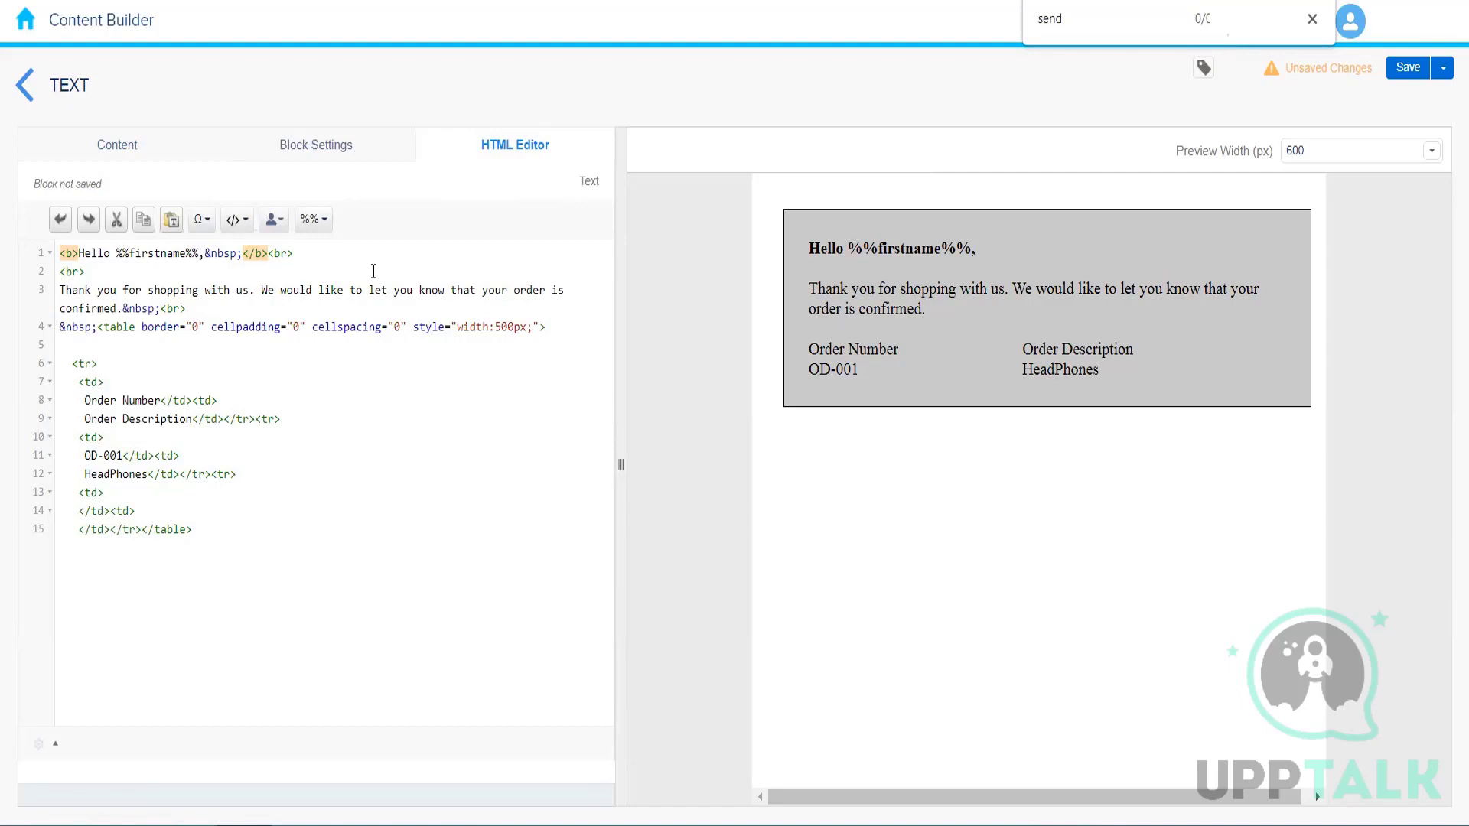
{"action": "key", "text": "Left"}
{"action": "key", "text": "Left"}
{"action": "key", "text": "Left"}
{"action": "key", "text": "Left"}
{"action": "left_click", "coordinate": [107, 150]}
{"action": "left_click", "coordinate": [495, 161]}
{"action": "left_click", "coordinate": [136, 151]}
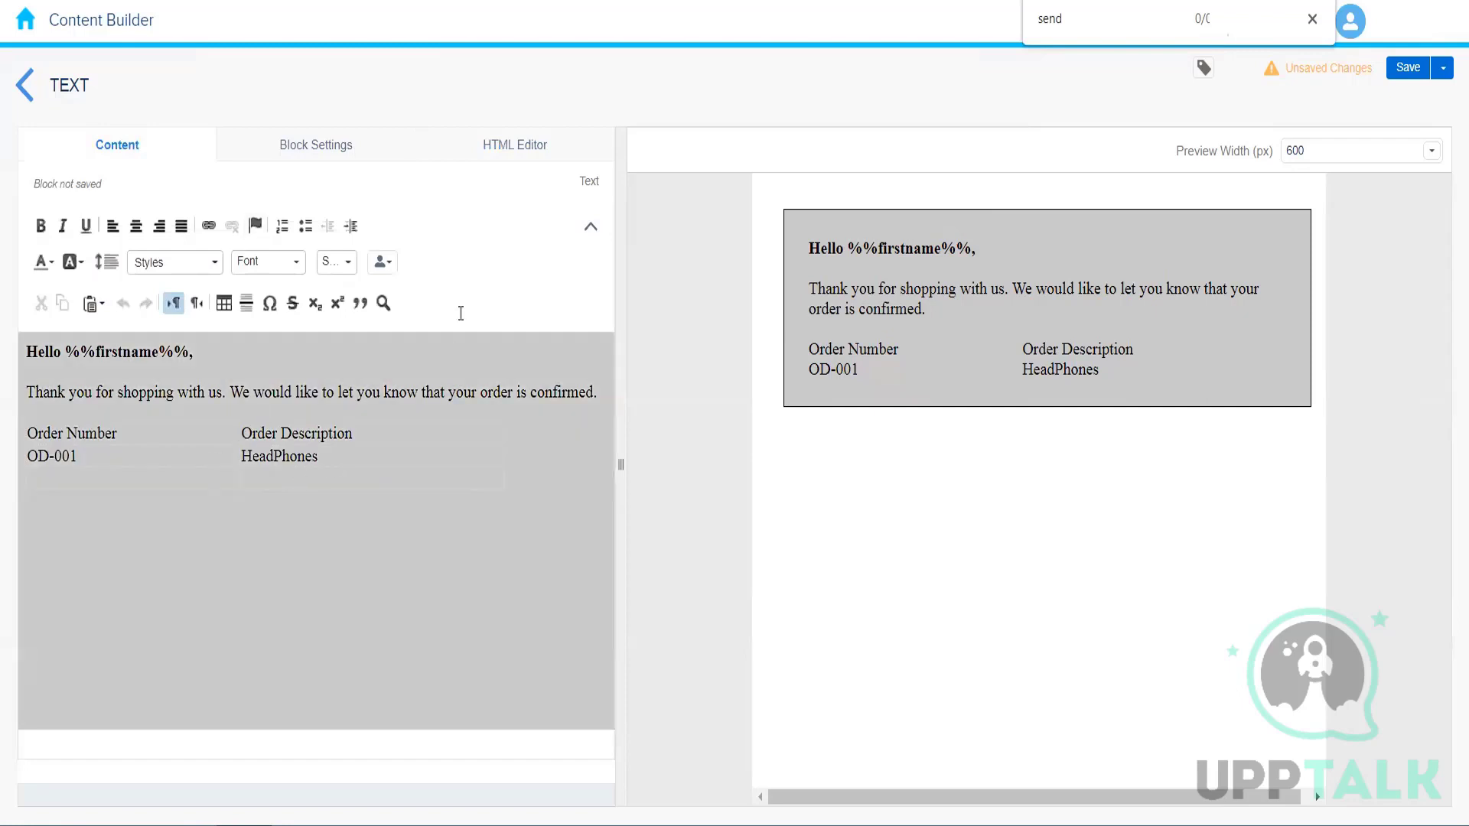
{"action": "left_click", "coordinate": [511, 144]}
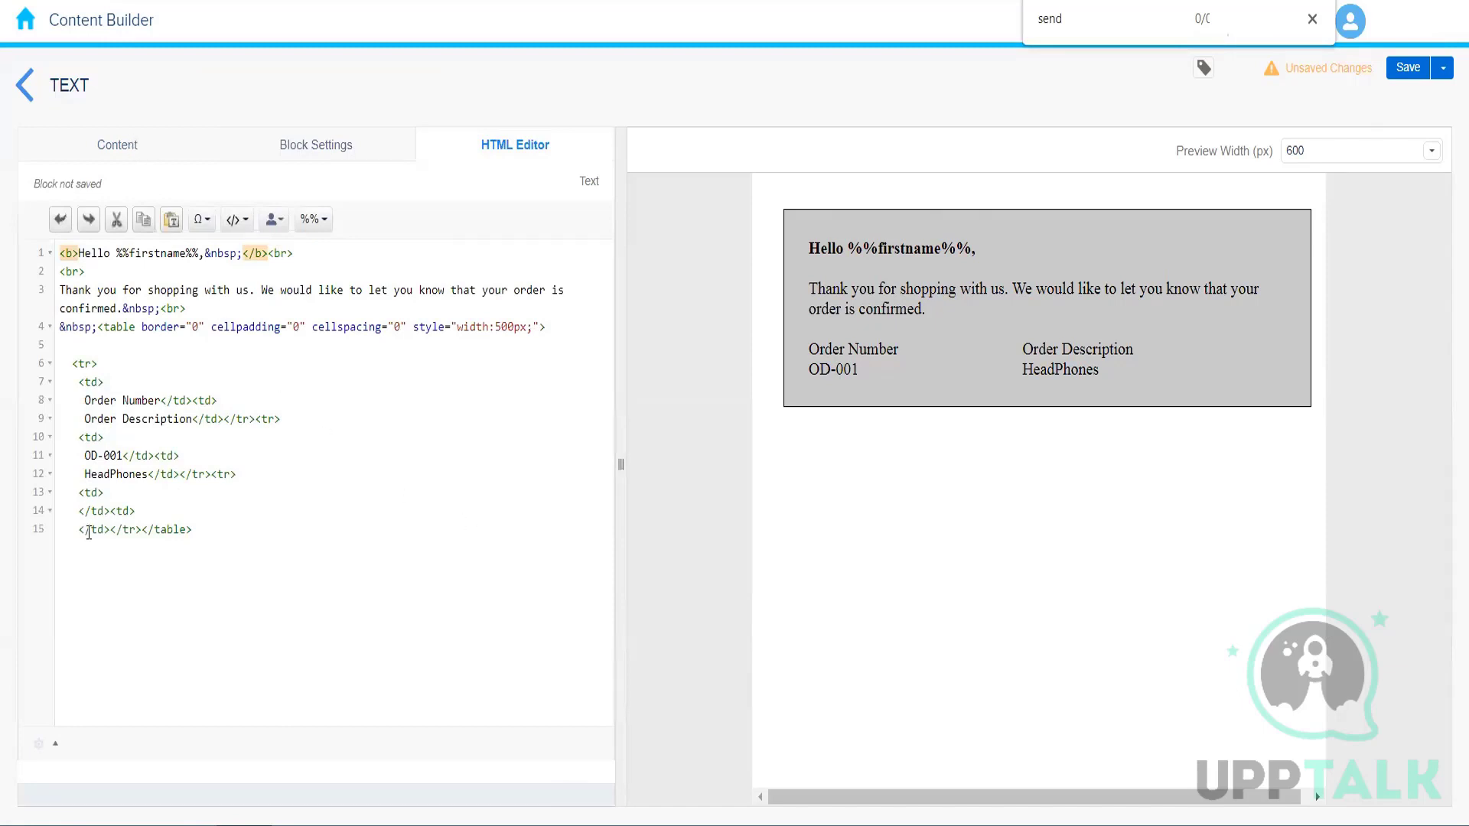
{"action": "left_click", "coordinate": [511, 145]}
{"action": "left_click", "coordinate": [193, 529]}
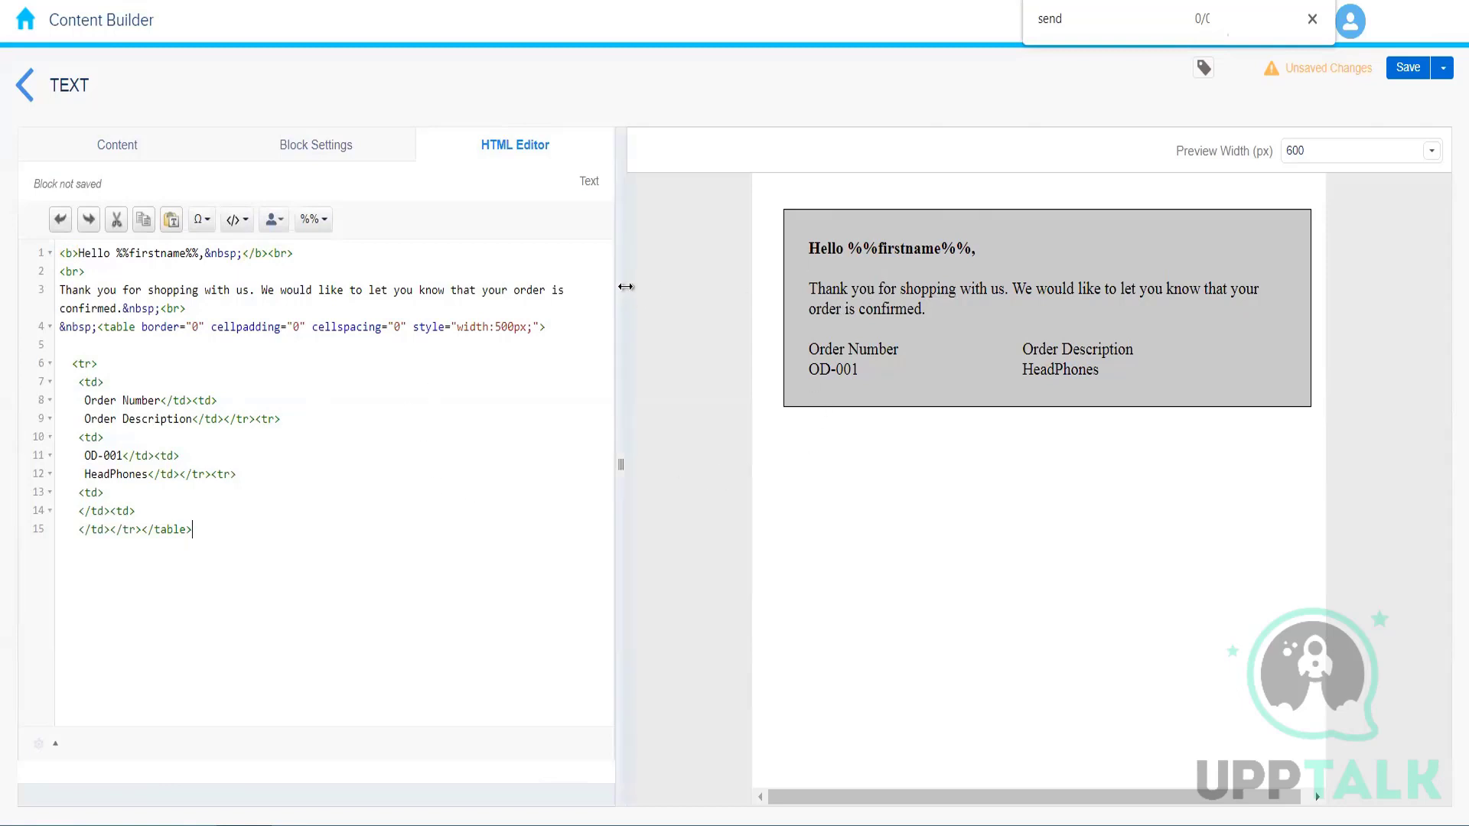
- Save the text block with the name "Text Block Demo" and return to the content list
{"action": "left_click", "coordinate": [142, 156]}
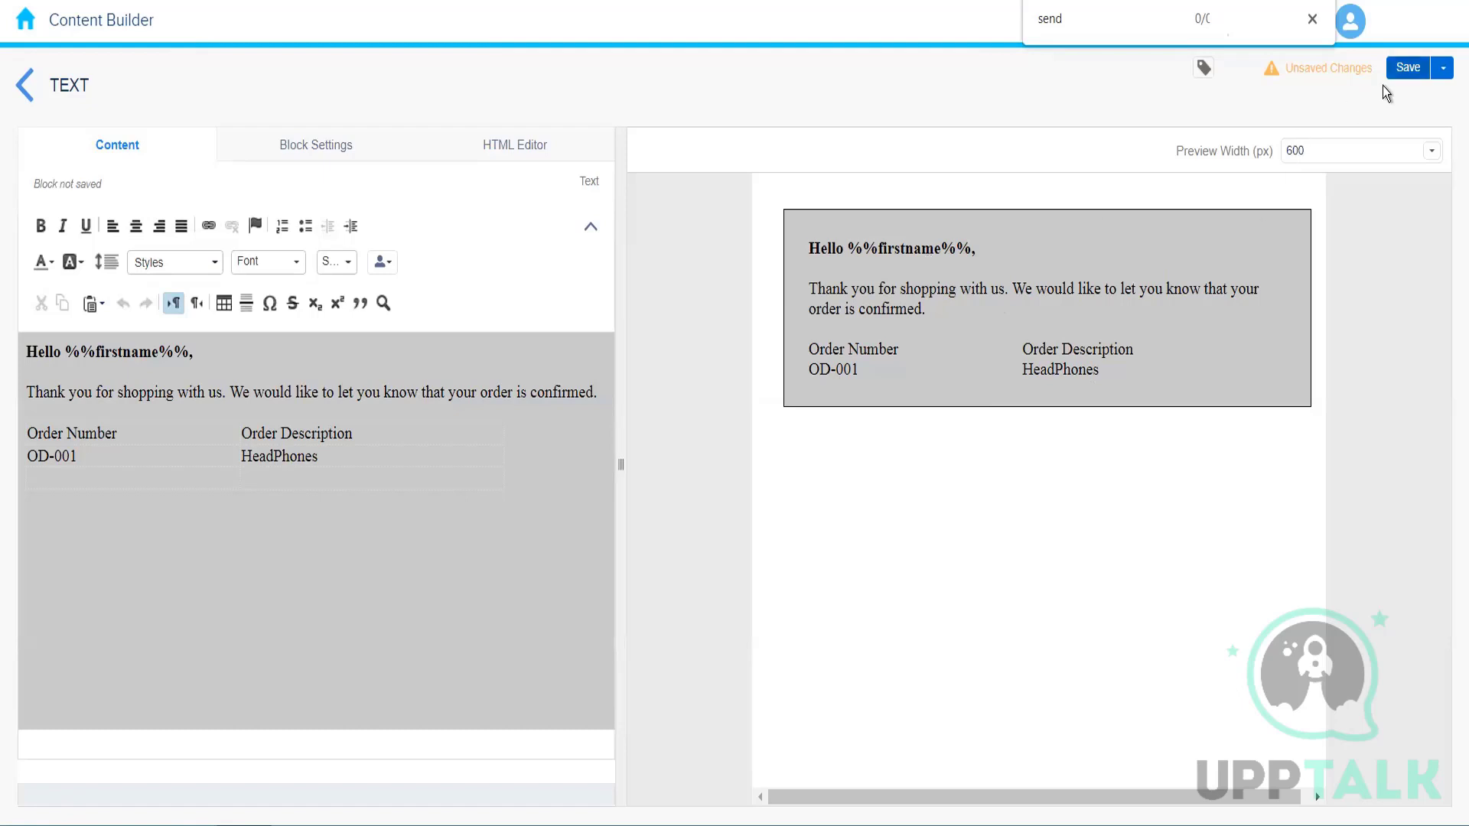
{"action": "left_click", "coordinate": [1406, 69]}
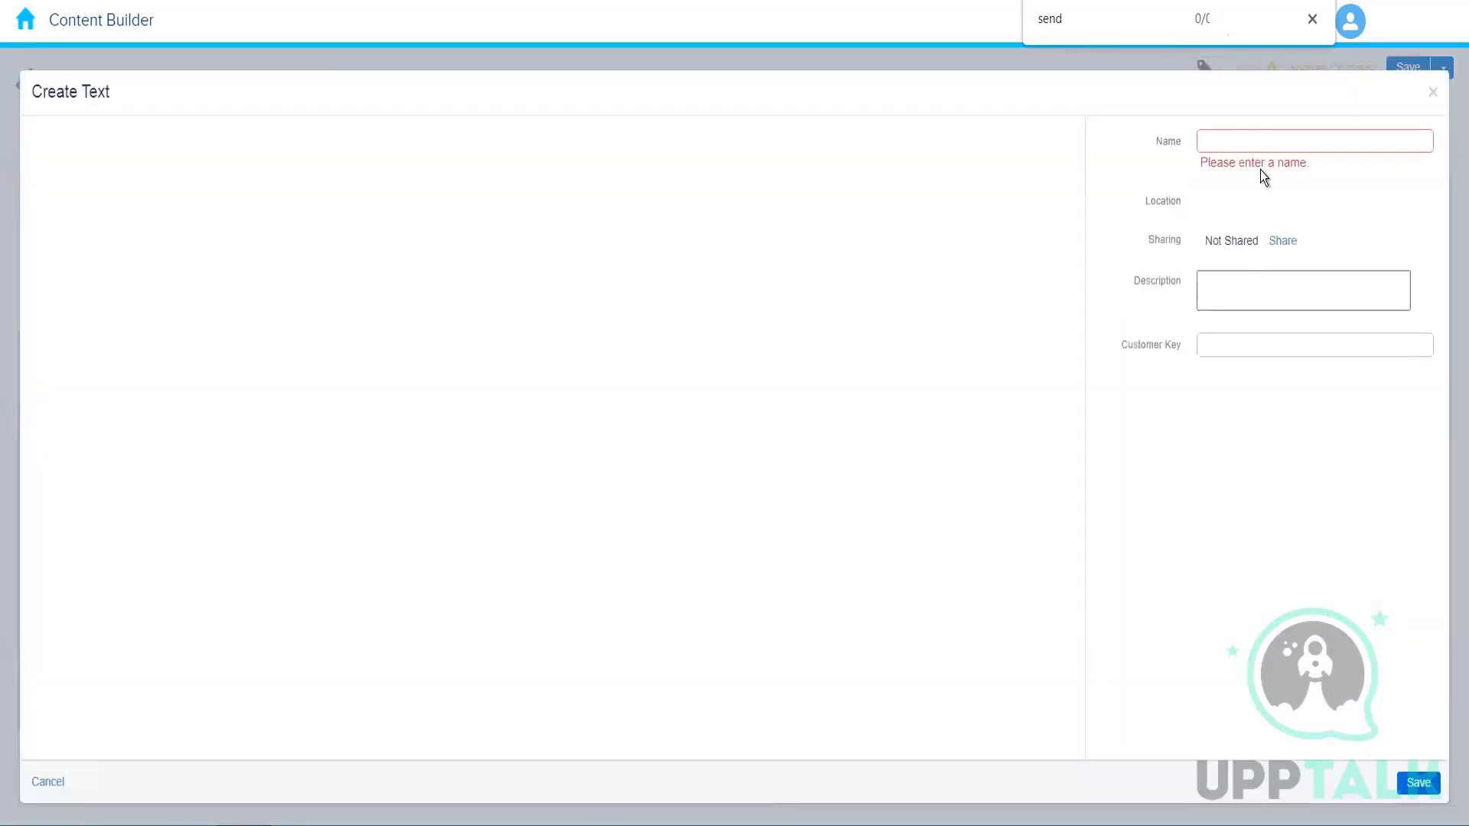
{"action": "left_click", "coordinate": [1253, 145]}
{"action": "type", "text": "Text B"}
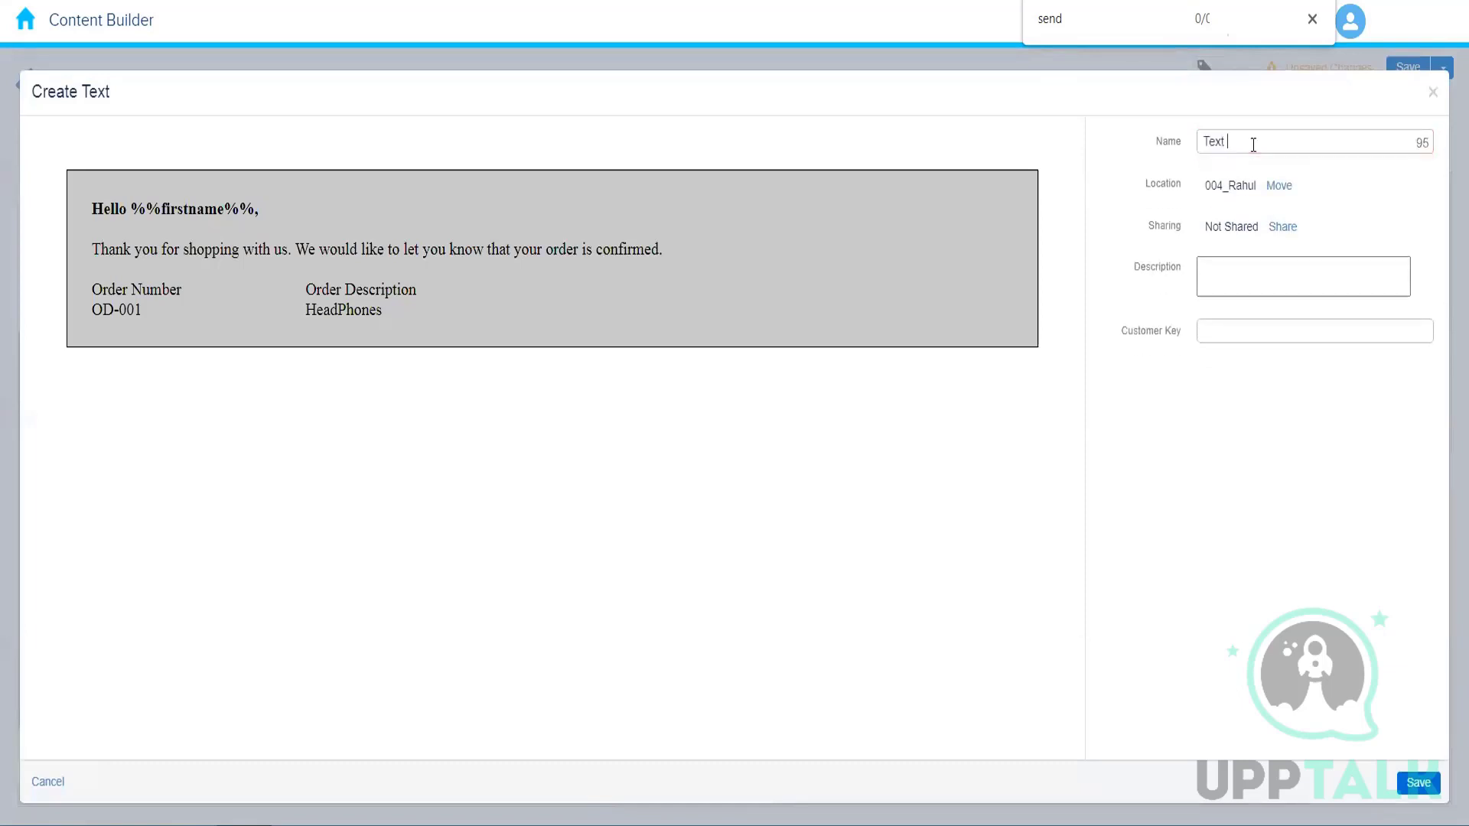
{"action": "type", "text": "lock Demo"}
{"action": "left_click", "coordinate": [1417, 783]}
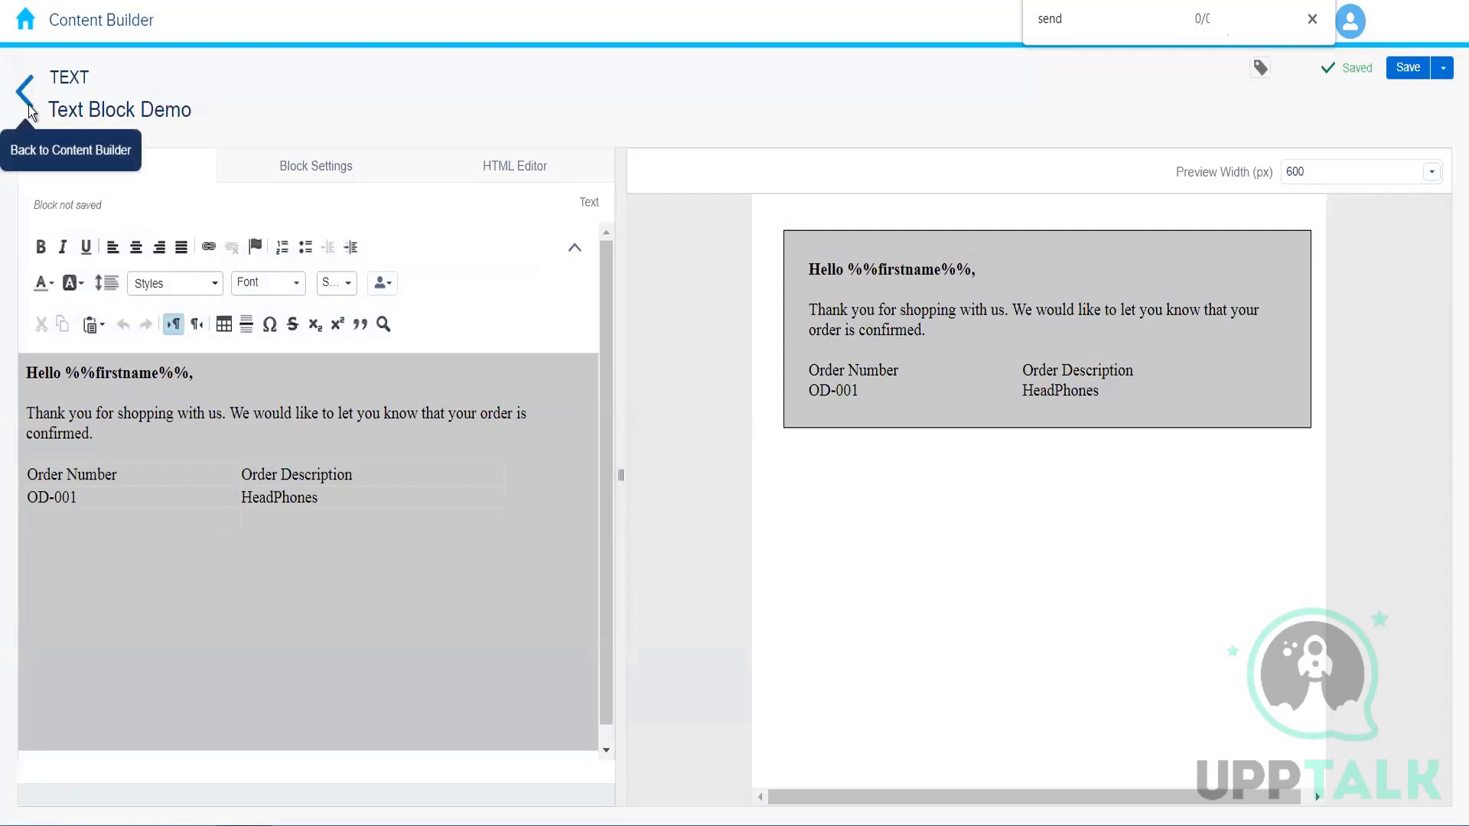
{"action": "left_click", "coordinate": [26, 112]}
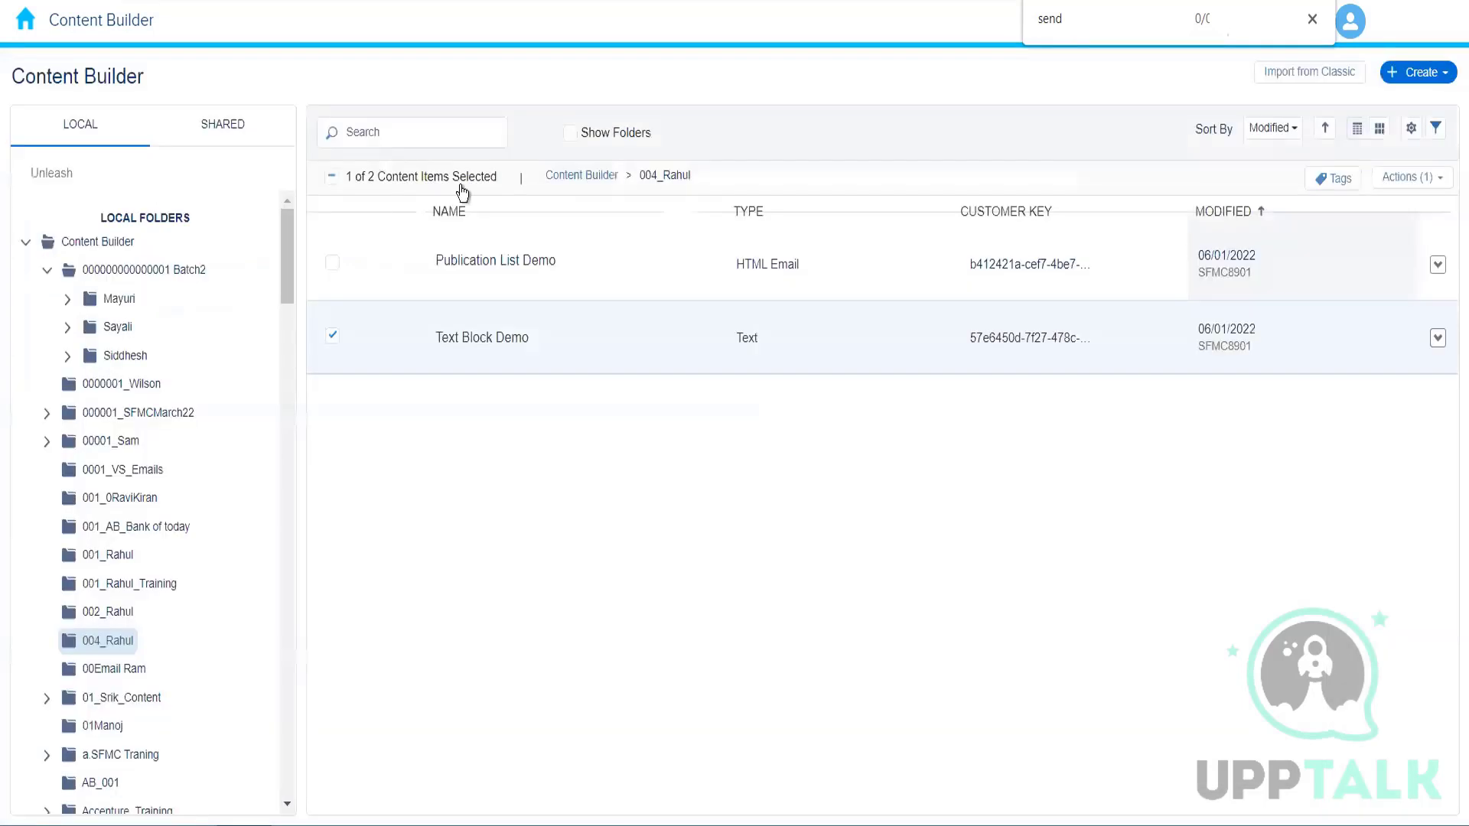
- Deselect the saved text block and create a new Free Form content block
{"action": "left_click", "coordinate": [336, 342]}
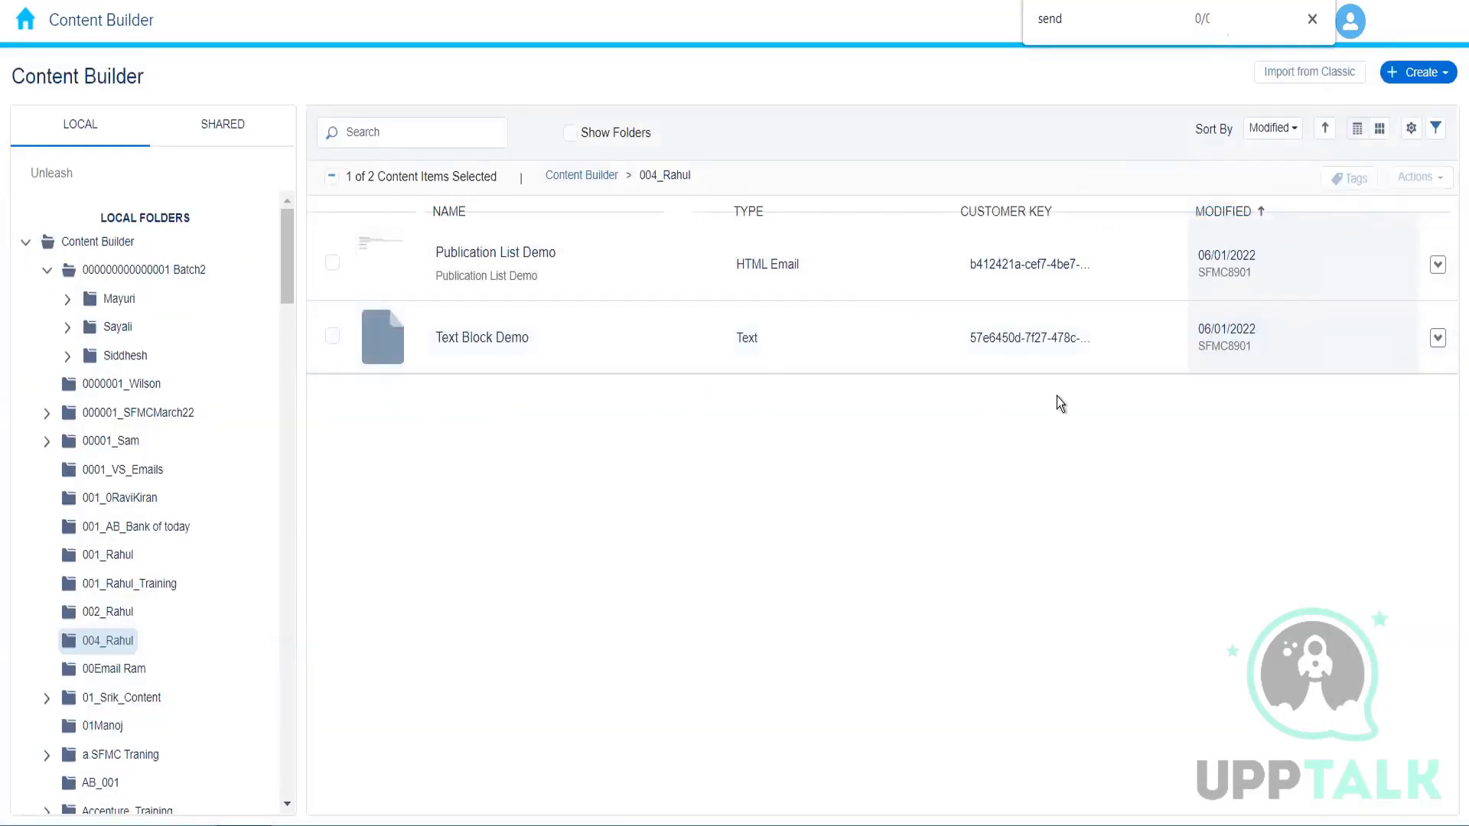
{"action": "left_click", "coordinate": [1436, 89]}
{"action": "mouse_move", "coordinate": [1364, 197]}
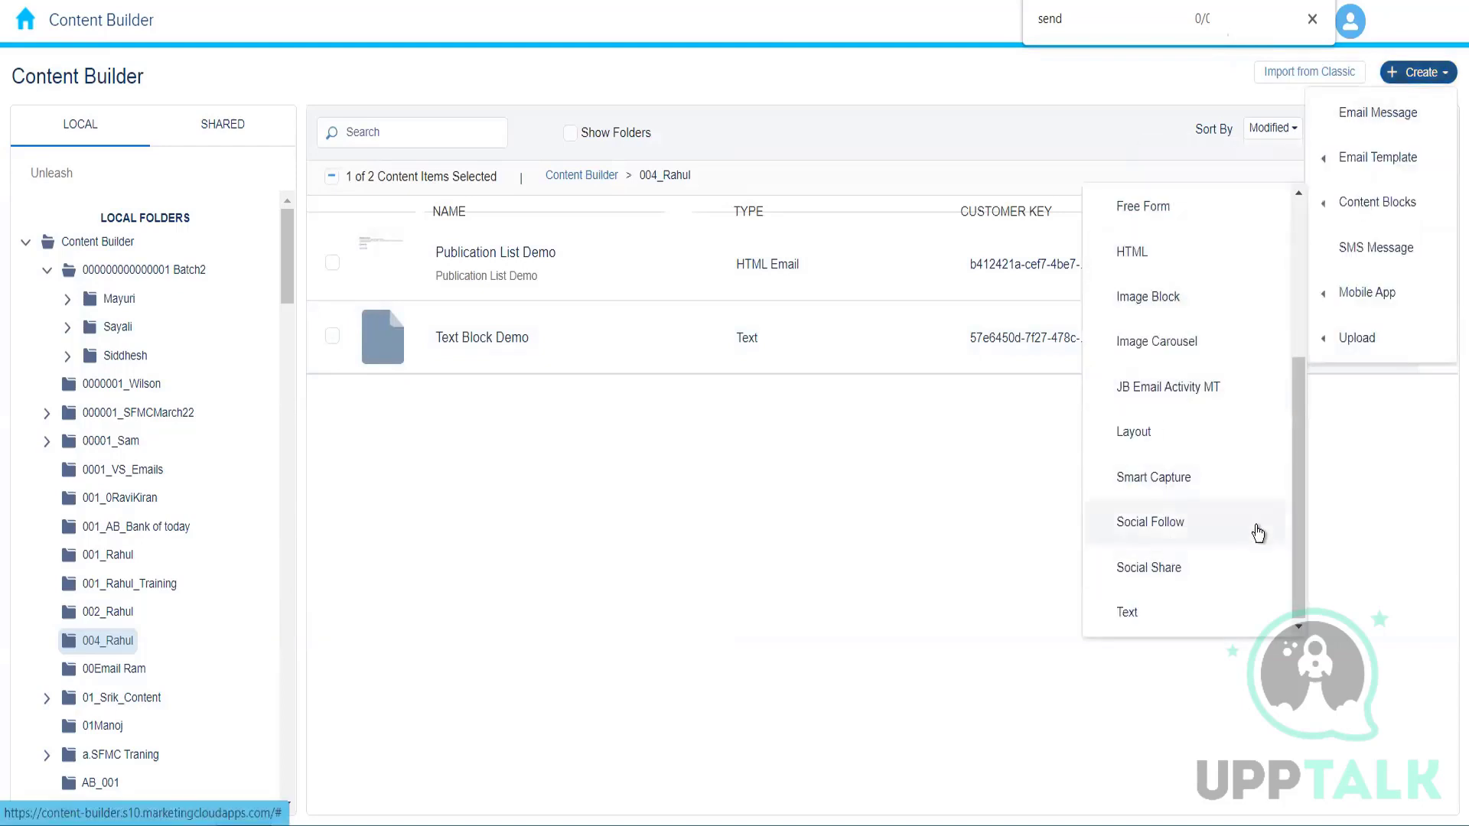
{"action": "left_click_drag", "start_coordinate": [1298, 536], "coordinate": [1301, 488]}
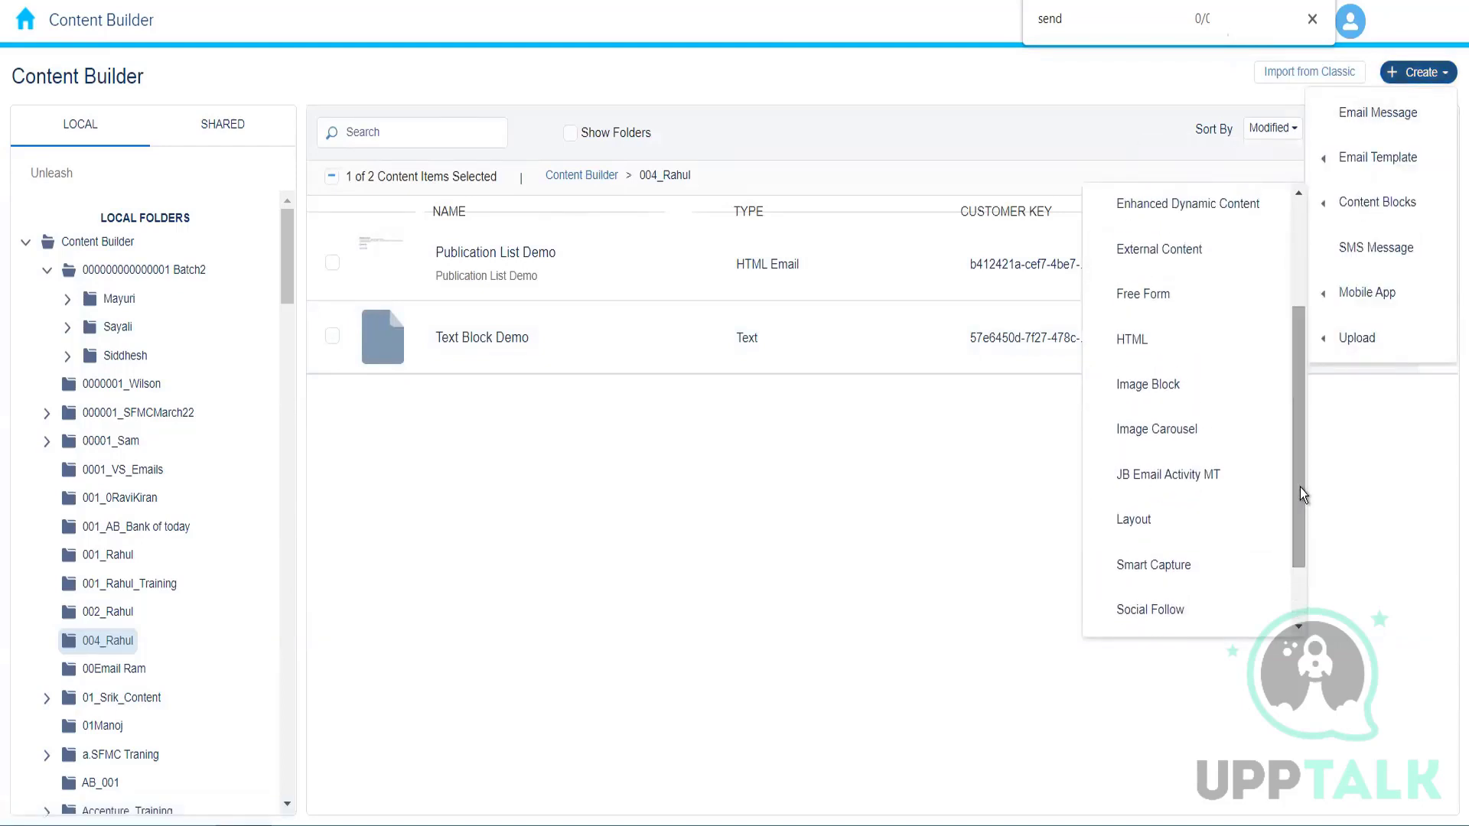
{"action": "left_click", "coordinate": [1180, 293]}
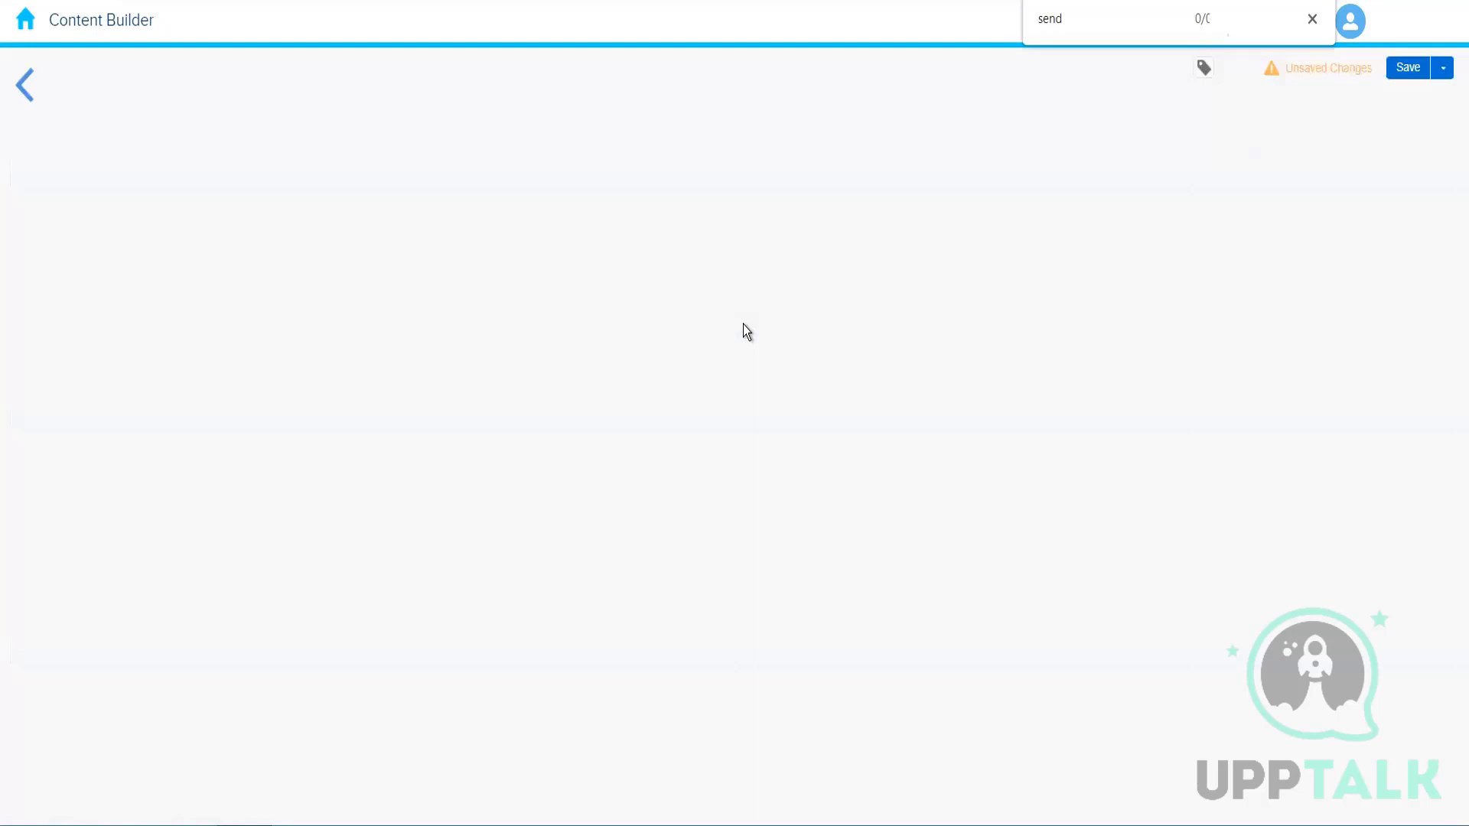
- Enter "Below are some recommendations based on your order history:" as the free form block's opening line
{"action": "left_click", "coordinate": [230, 492]}
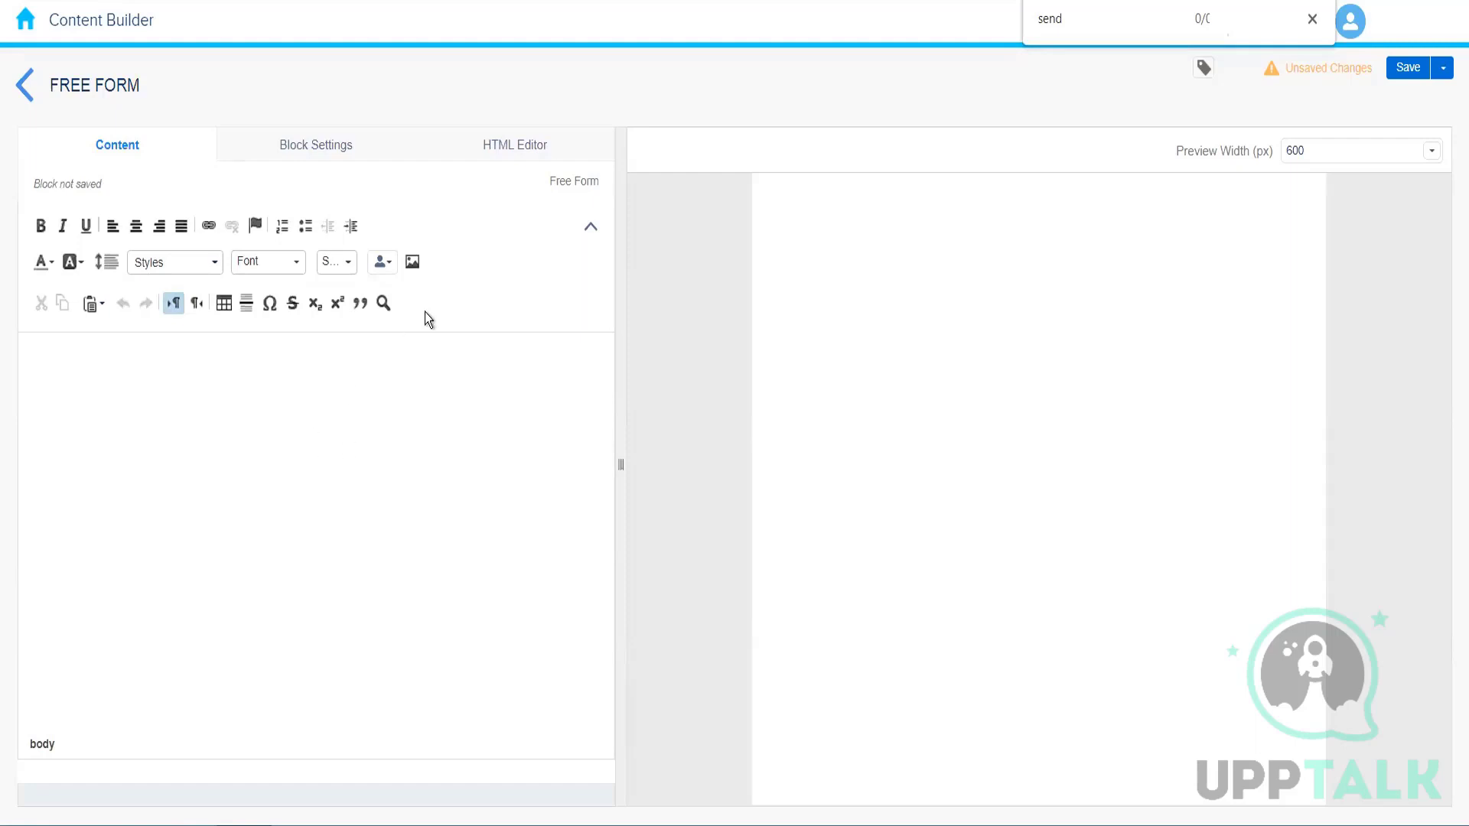
{"action": "left_click", "coordinate": [414, 264]}
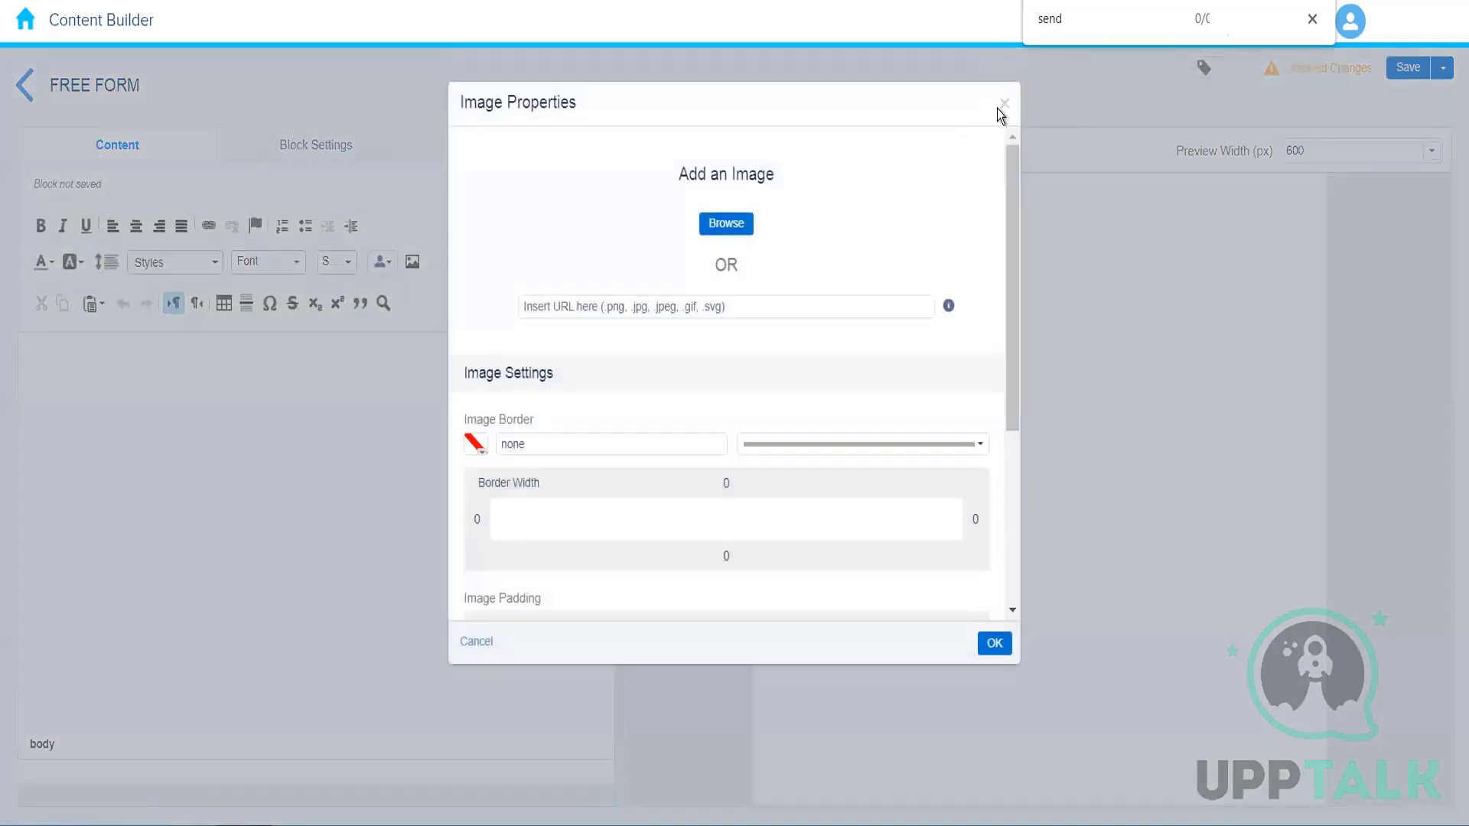
{"action": "left_click", "coordinate": [1004, 103]}
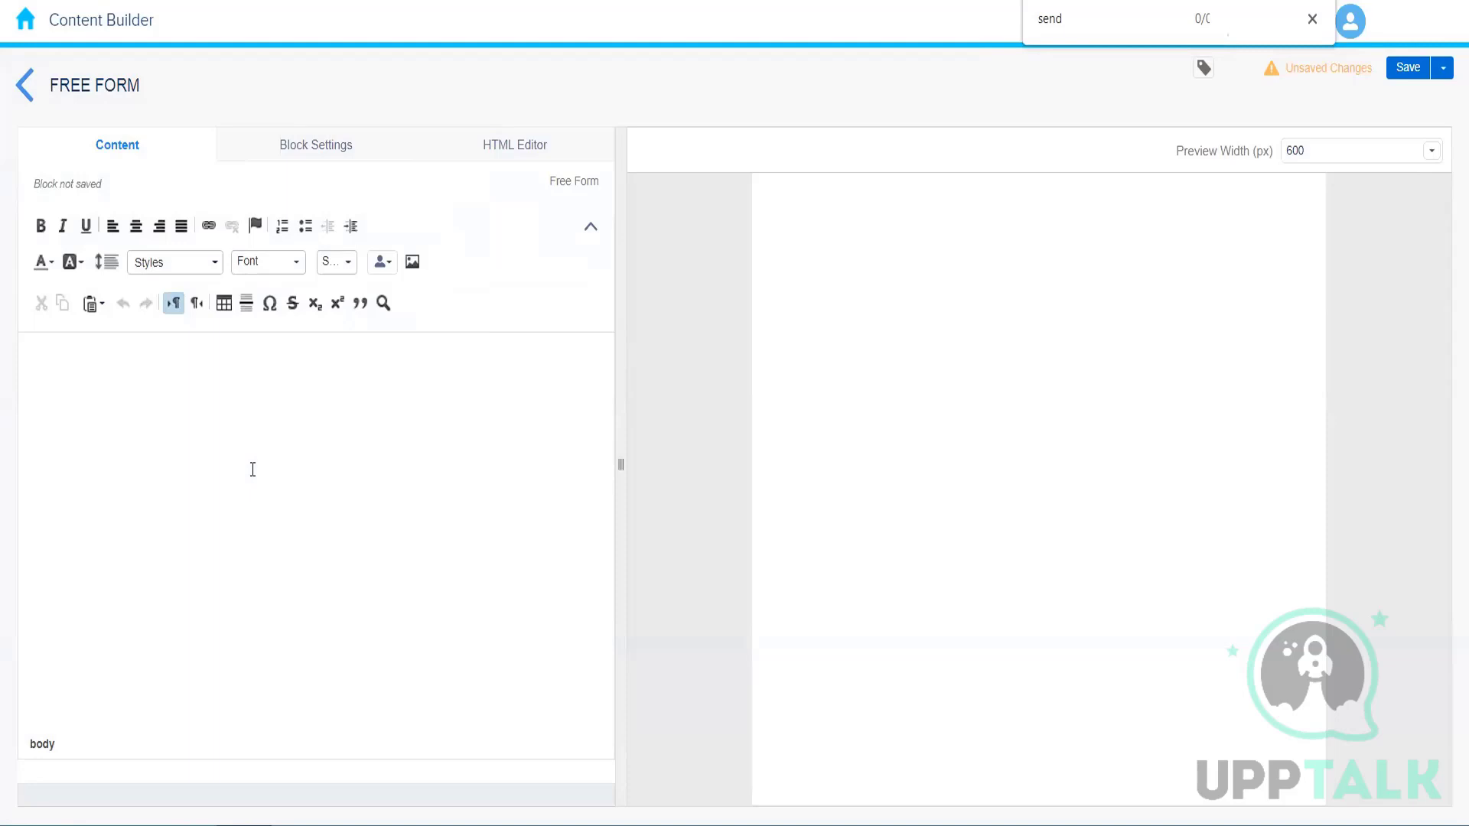
{"action": "type", "text": "Below are some recommendations based on your p"}
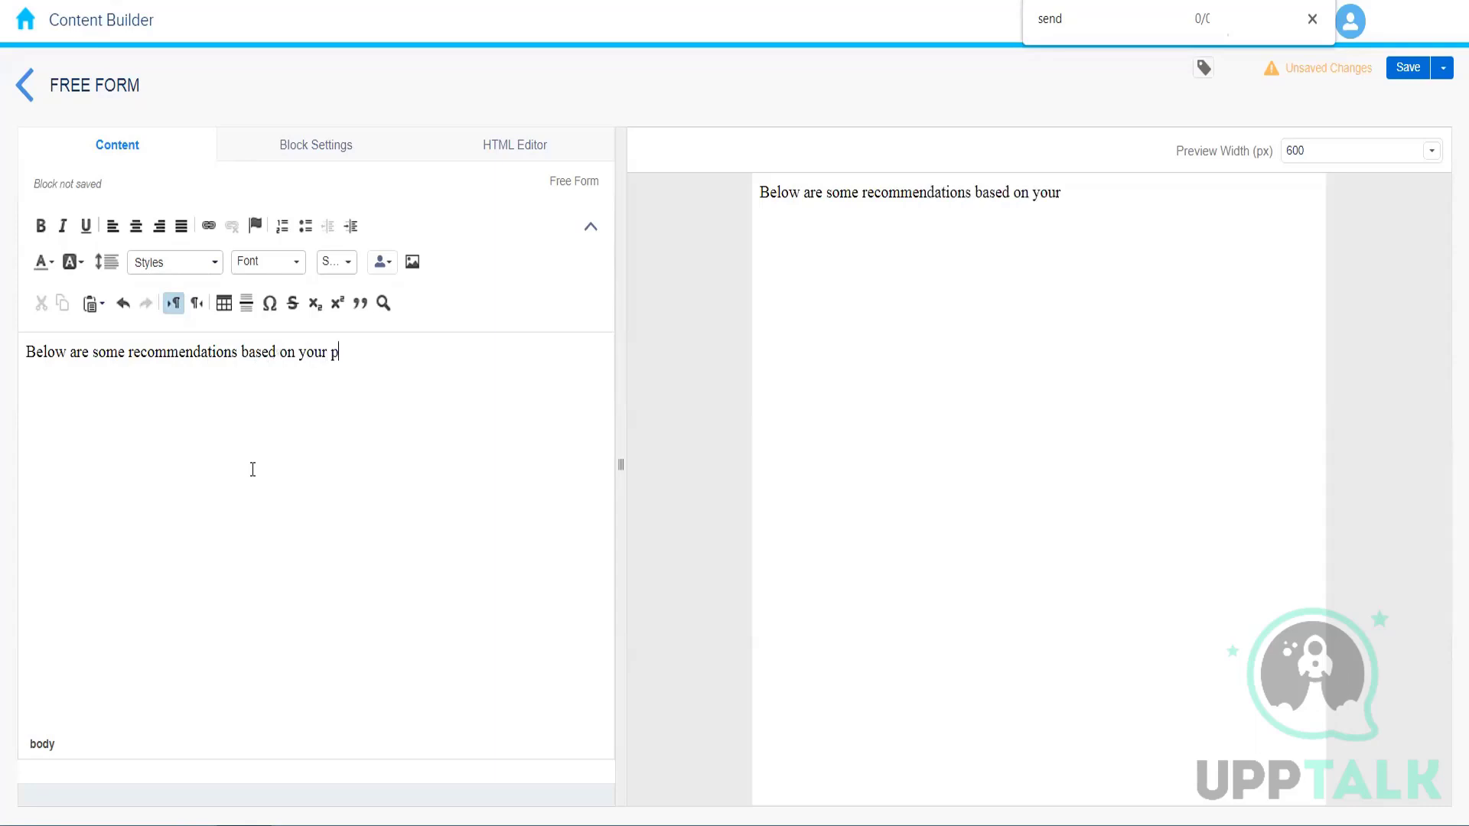
{"action": "key", "text": "BackSpace"}
{"action": "type", "text": "order history:"}
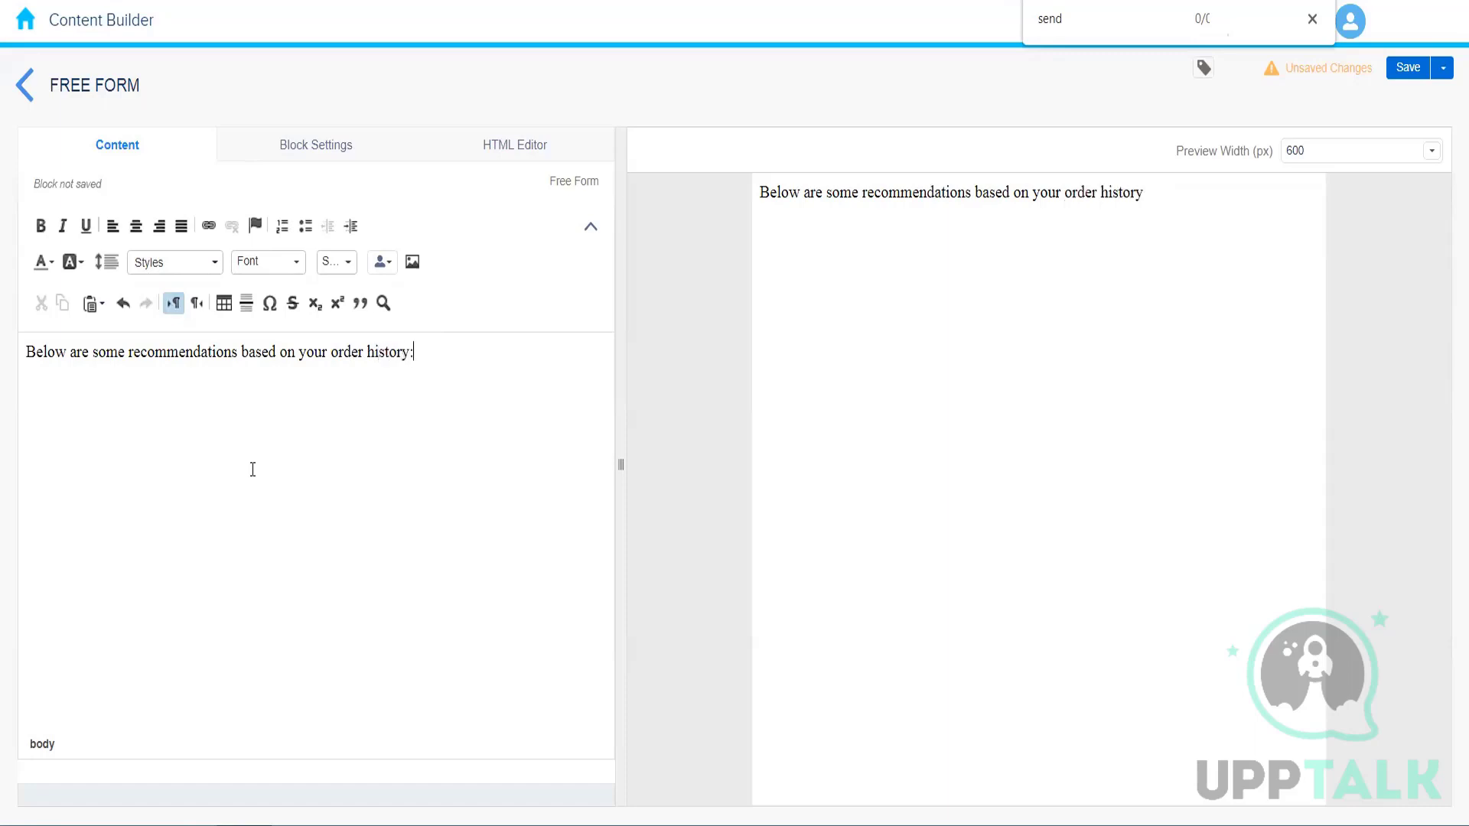
- Set the whole recommendations line to font size 18
{"action": "left_click", "coordinate": [430, 359]}
{"action": "left_click_drag", "start_coordinate": [414, 352], "coordinate": [8, 342]}
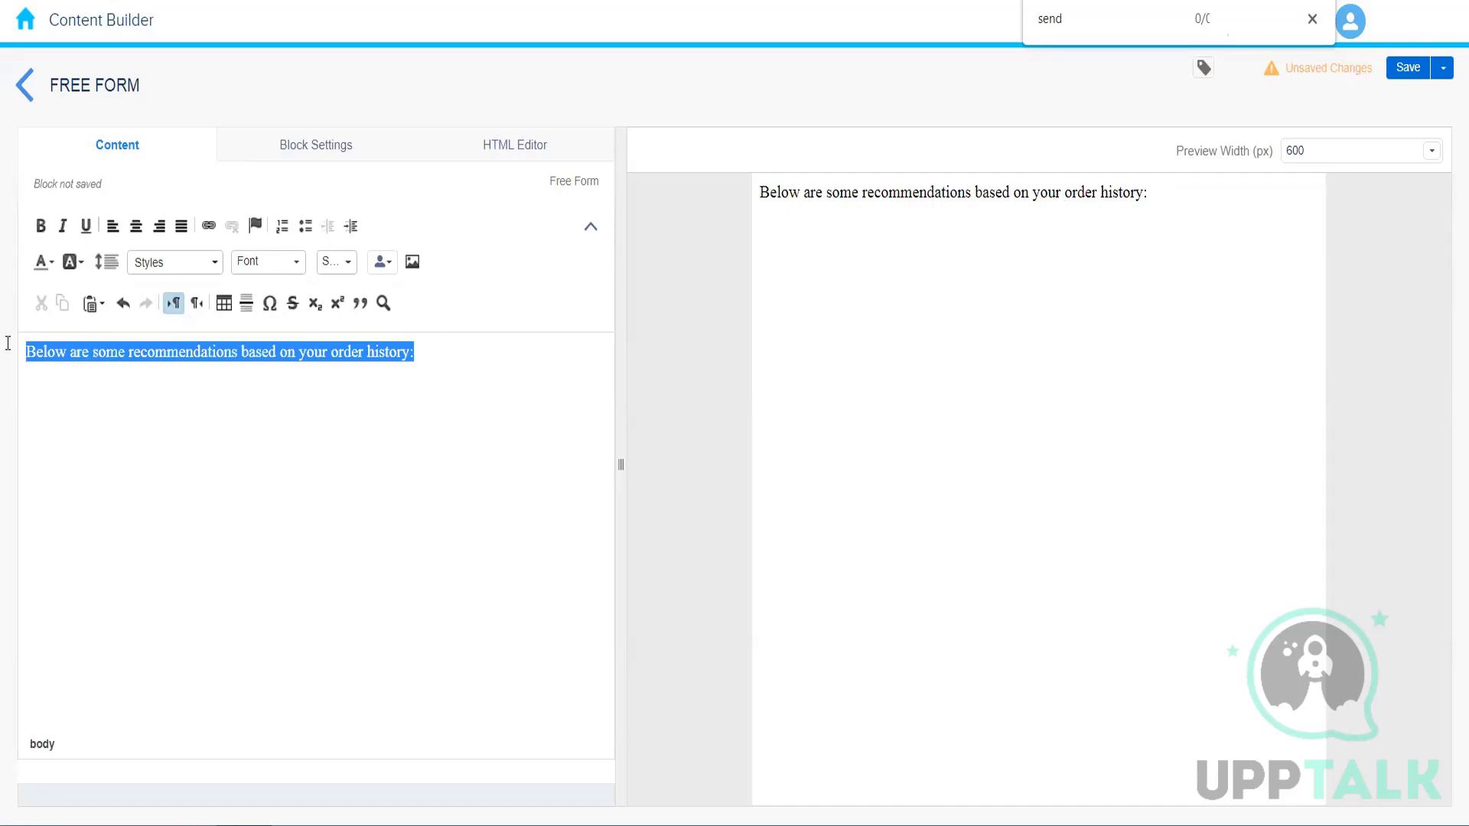
{"action": "left_click", "coordinate": [346, 264]}
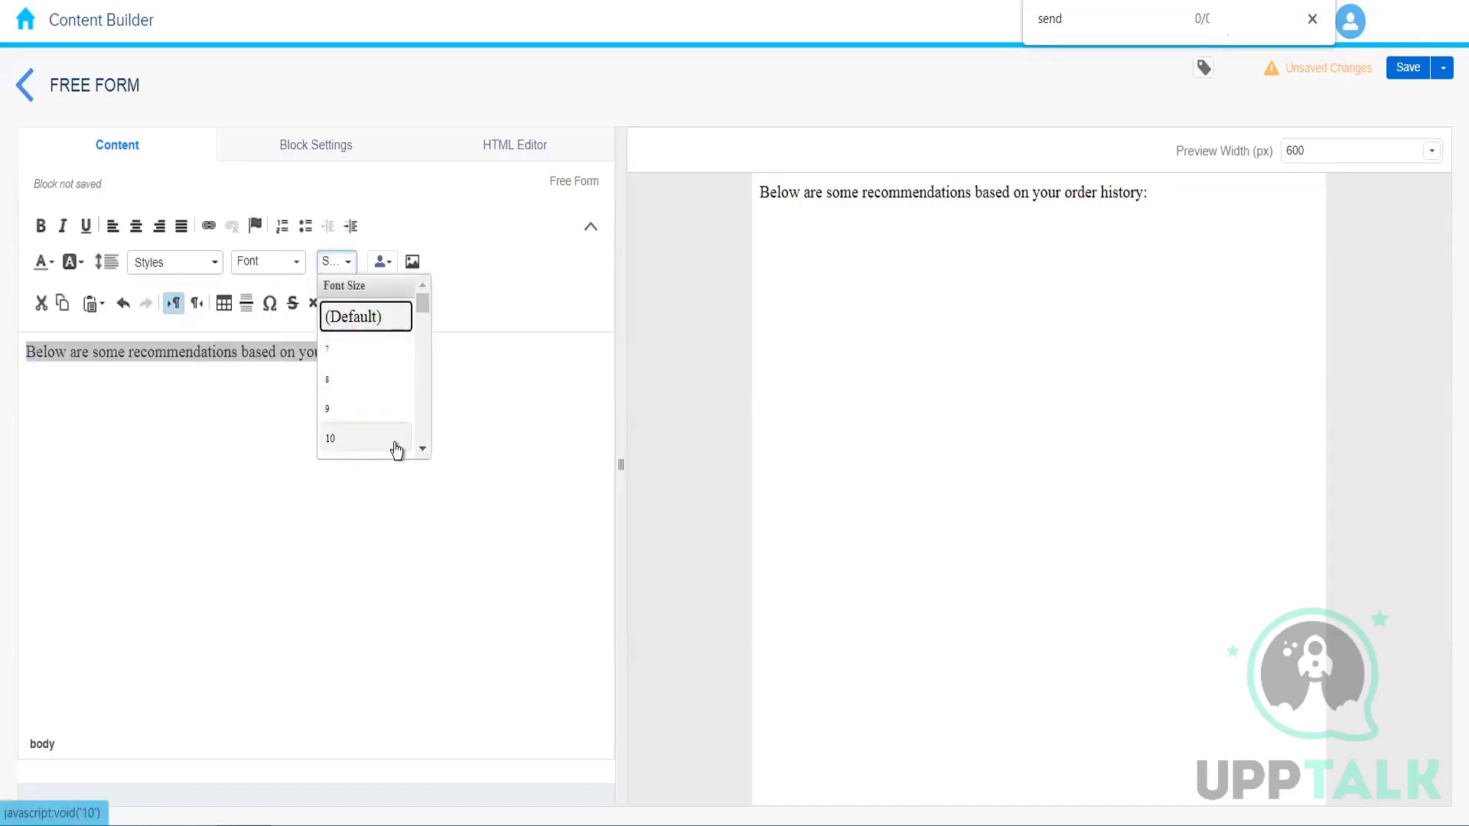
{"action": "scroll", "coordinate": [423, 451], "scroll_direction": "down", "scroll_amount": 4}
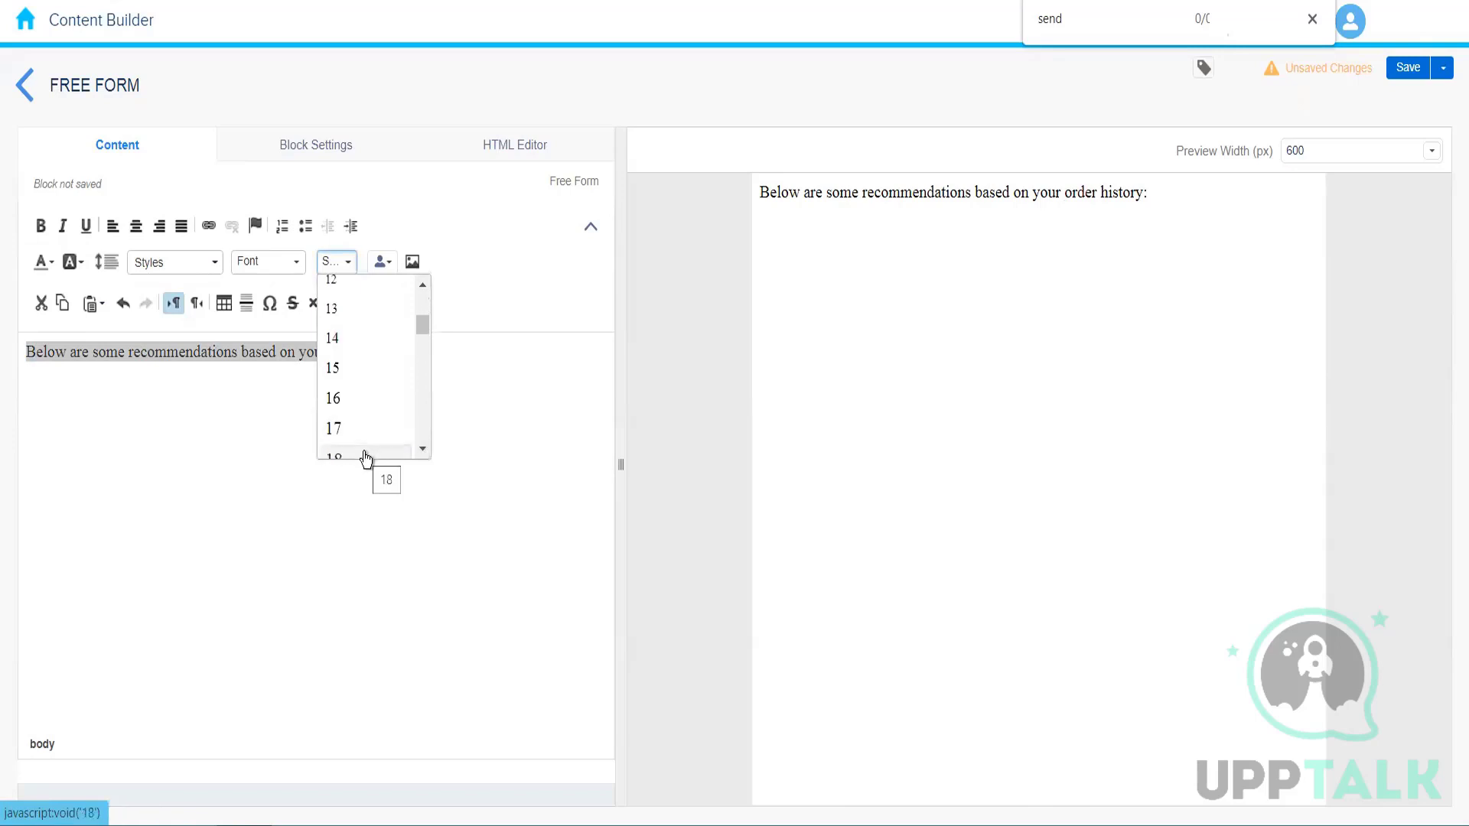
{"action": "left_click", "coordinate": [366, 457]}
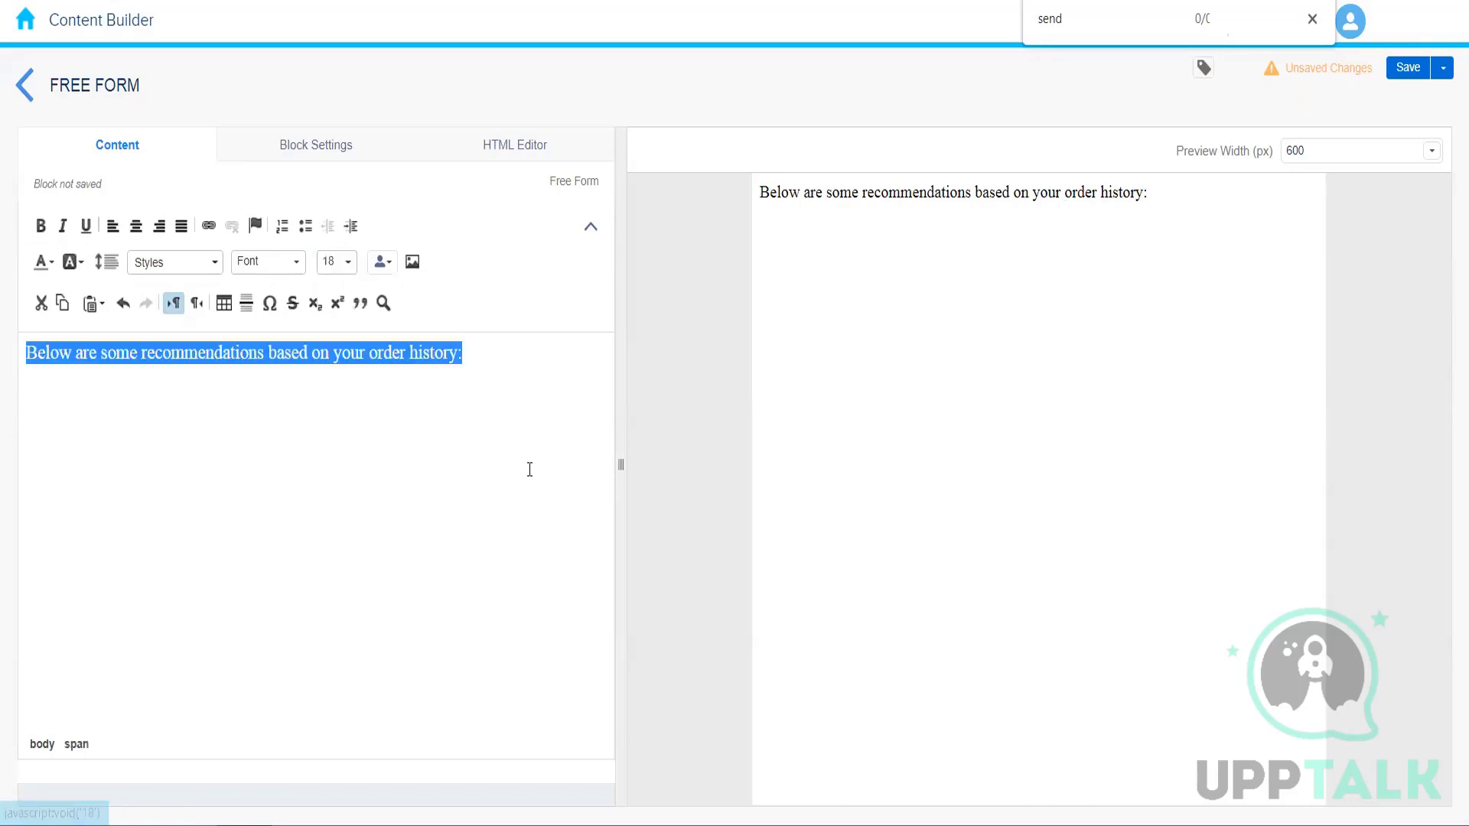
- Insert the existing image fall-hiking_preview.jpeg below the recommendations line, keeping its default image properties
{"action": "left_click", "coordinate": [513, 410]}
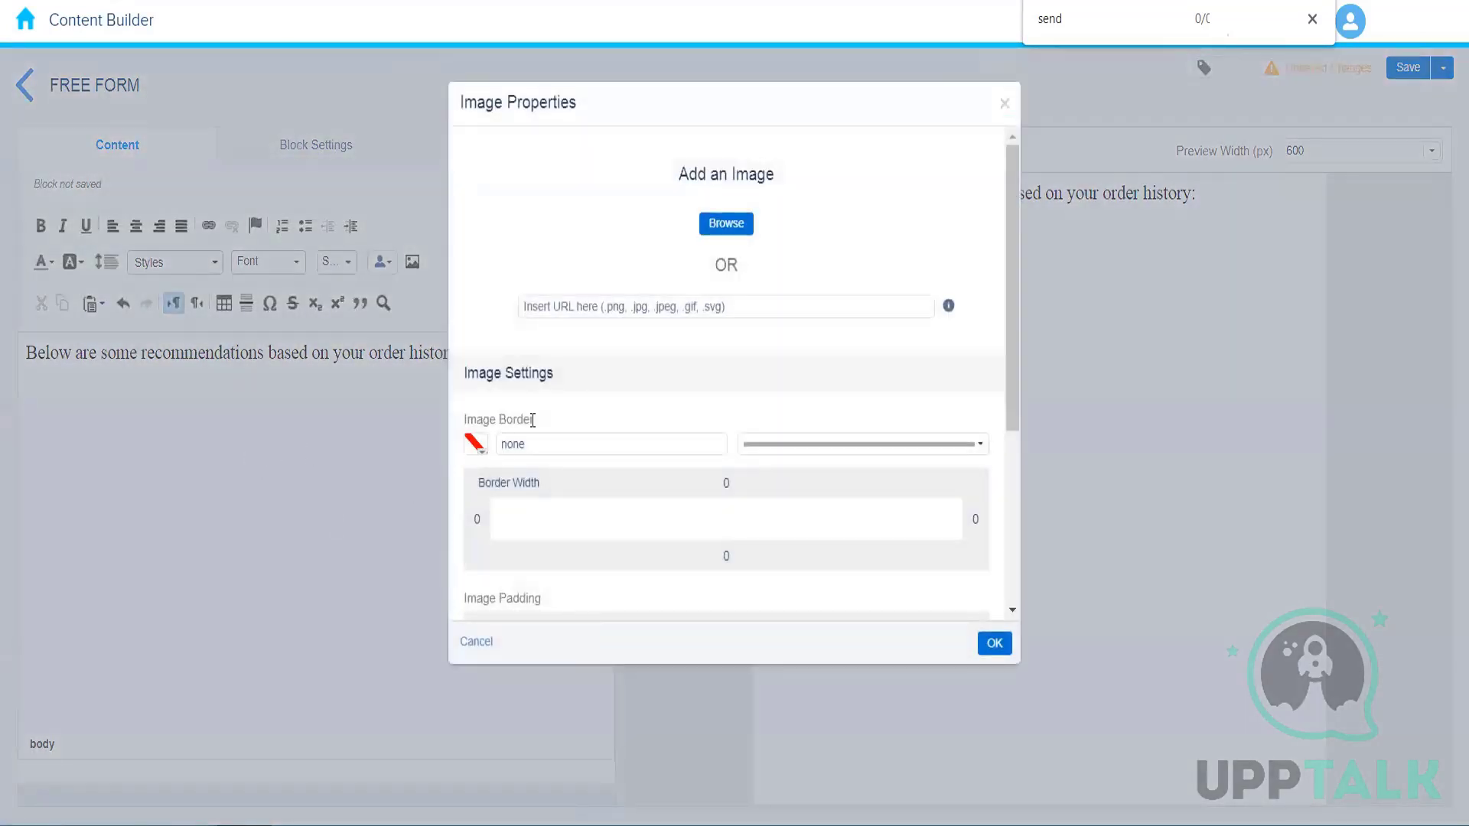
{"action": "left_click", "coordinate": [723, 240]}
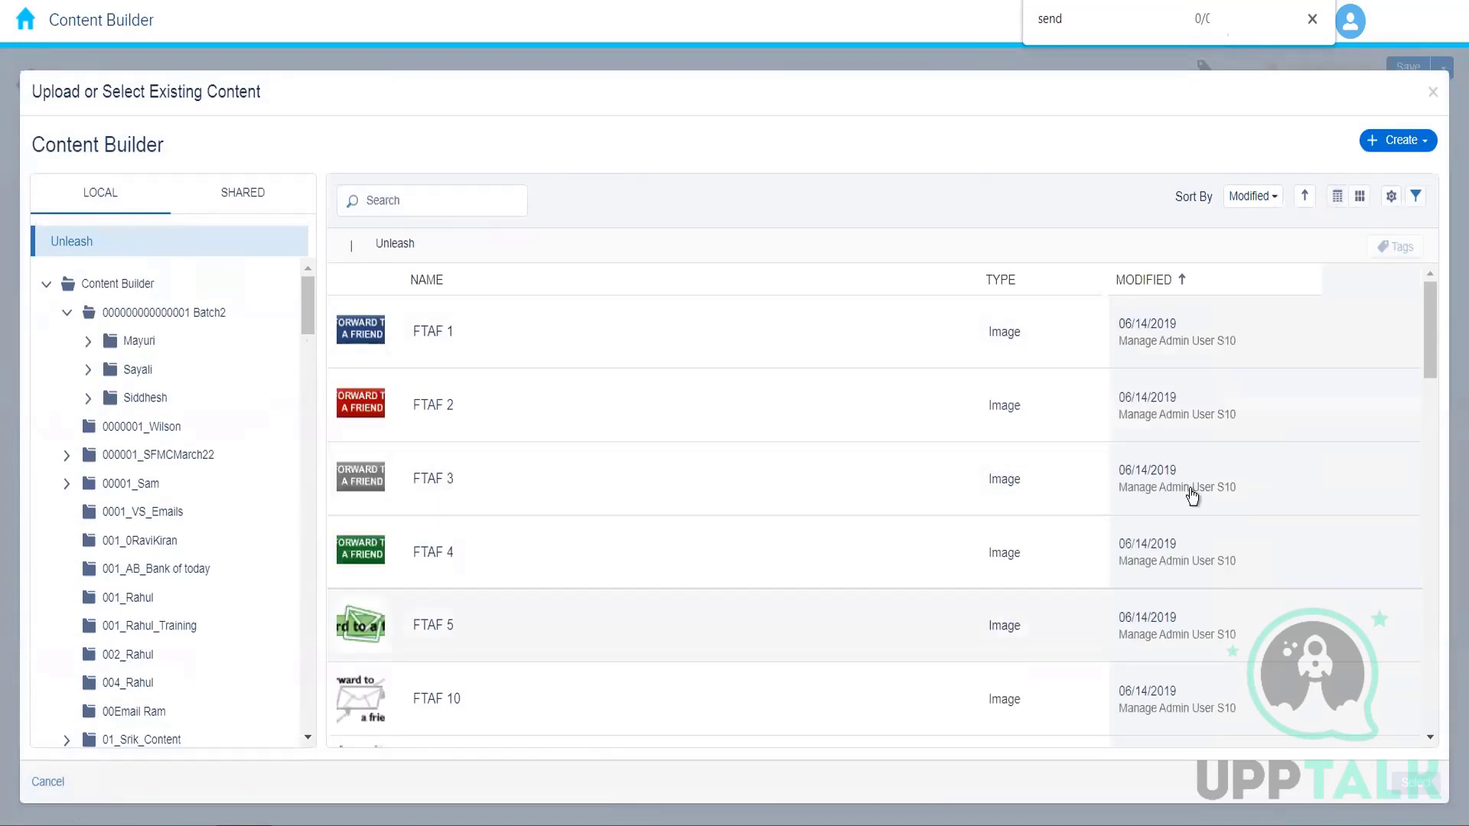
{"action": "left_click_drag", "start_coordinate": [1430, 375], "coordinate": [1443, 551]}
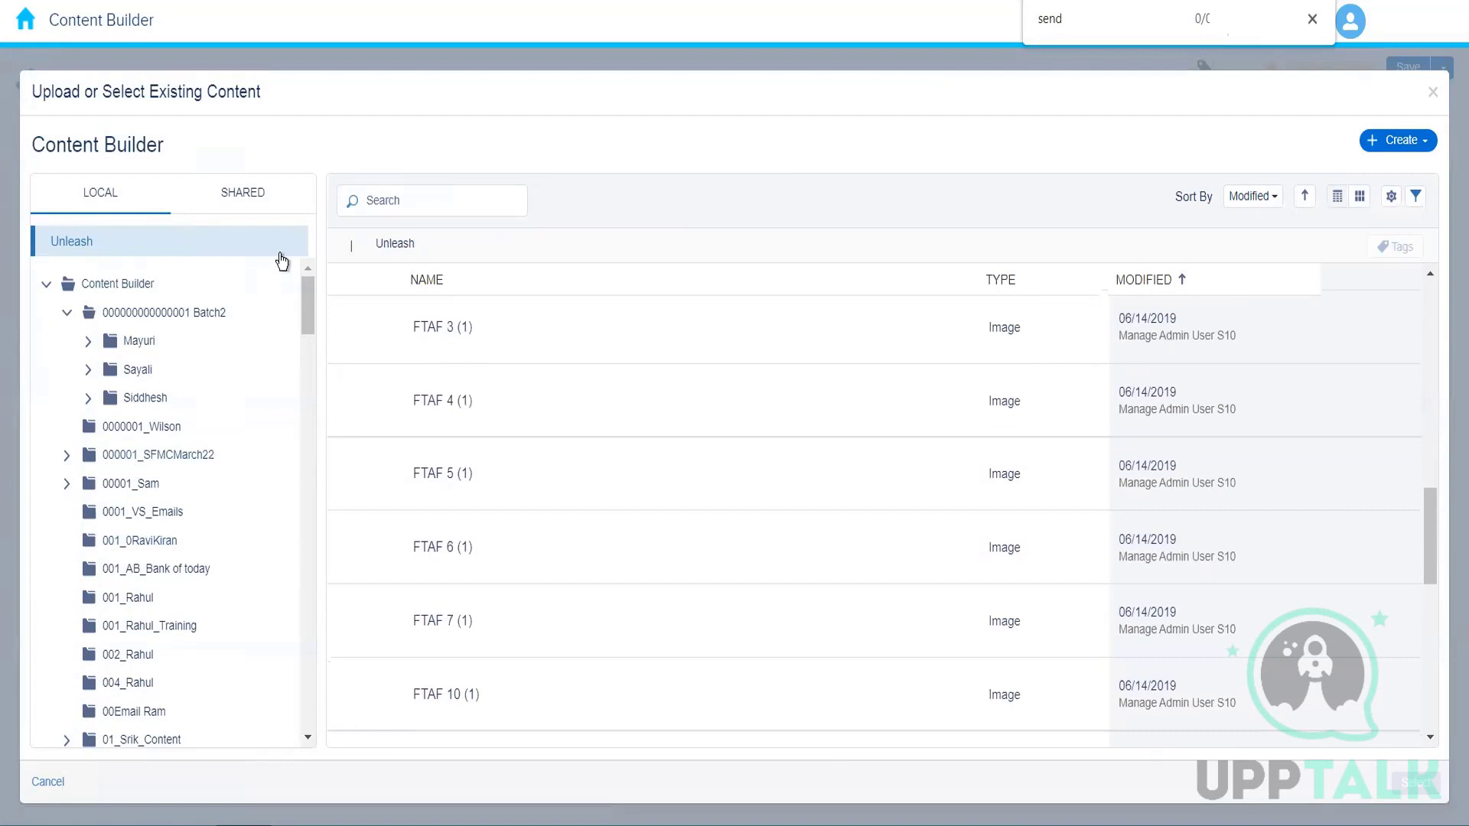
{"action": "left_click_drag", "start_coordinate": [305, 302], "coordinate": [305, 306]}
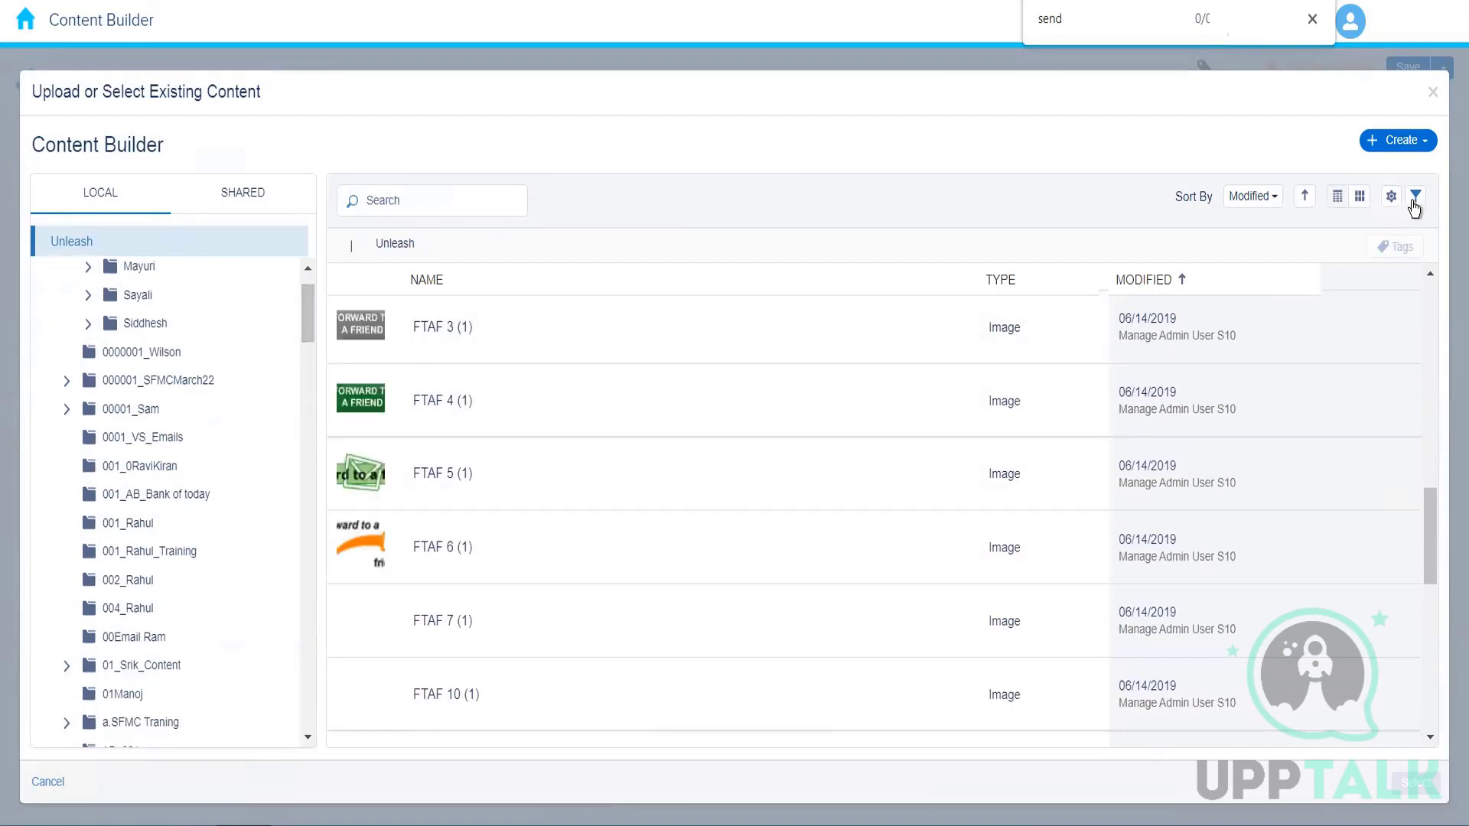
{"action": "left_click_drag", "start_coordinate": [1425, 528], "coordinate": [1425, 770]}
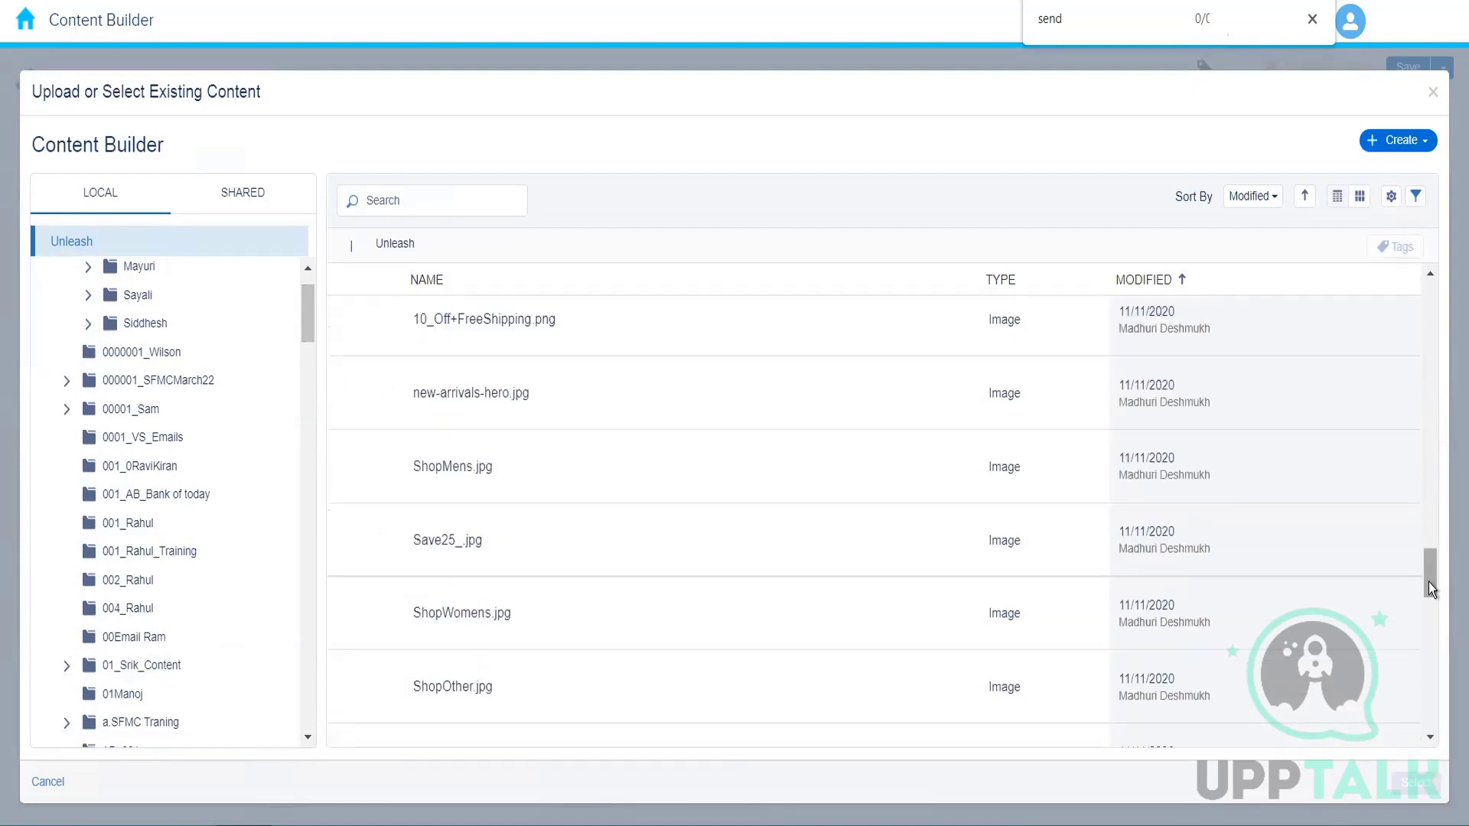
{"action": "left_click_drag", "start_coordinate": [1429, 579], "coordinate": [1431, 501]}
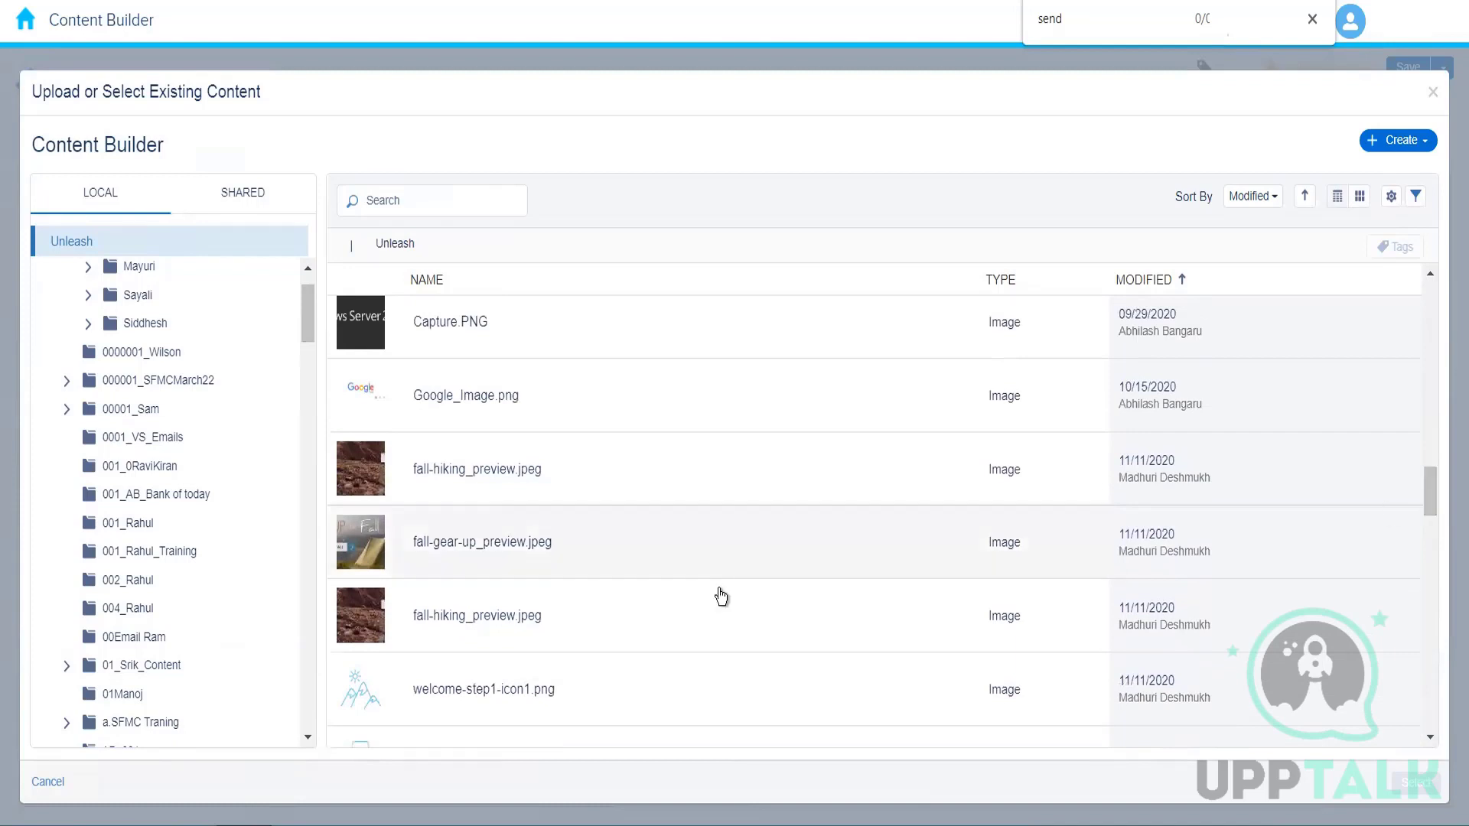
{"action": "left_click", "coordinate": [543, 505]}
{"action": "left_click", "coordinate": [1412, 783]}
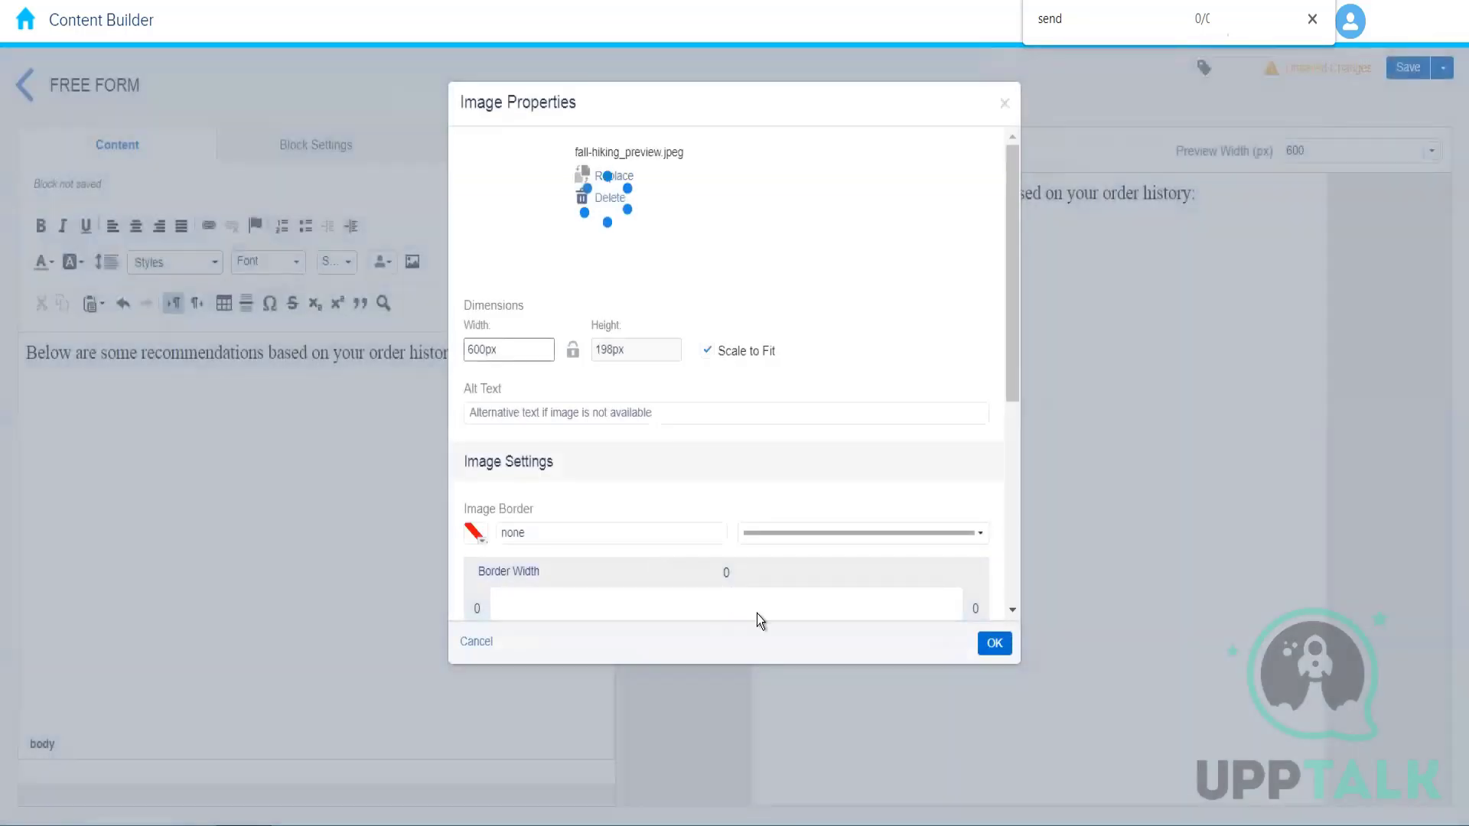
{"action": "left_click", "coordinate": [994, 648]}
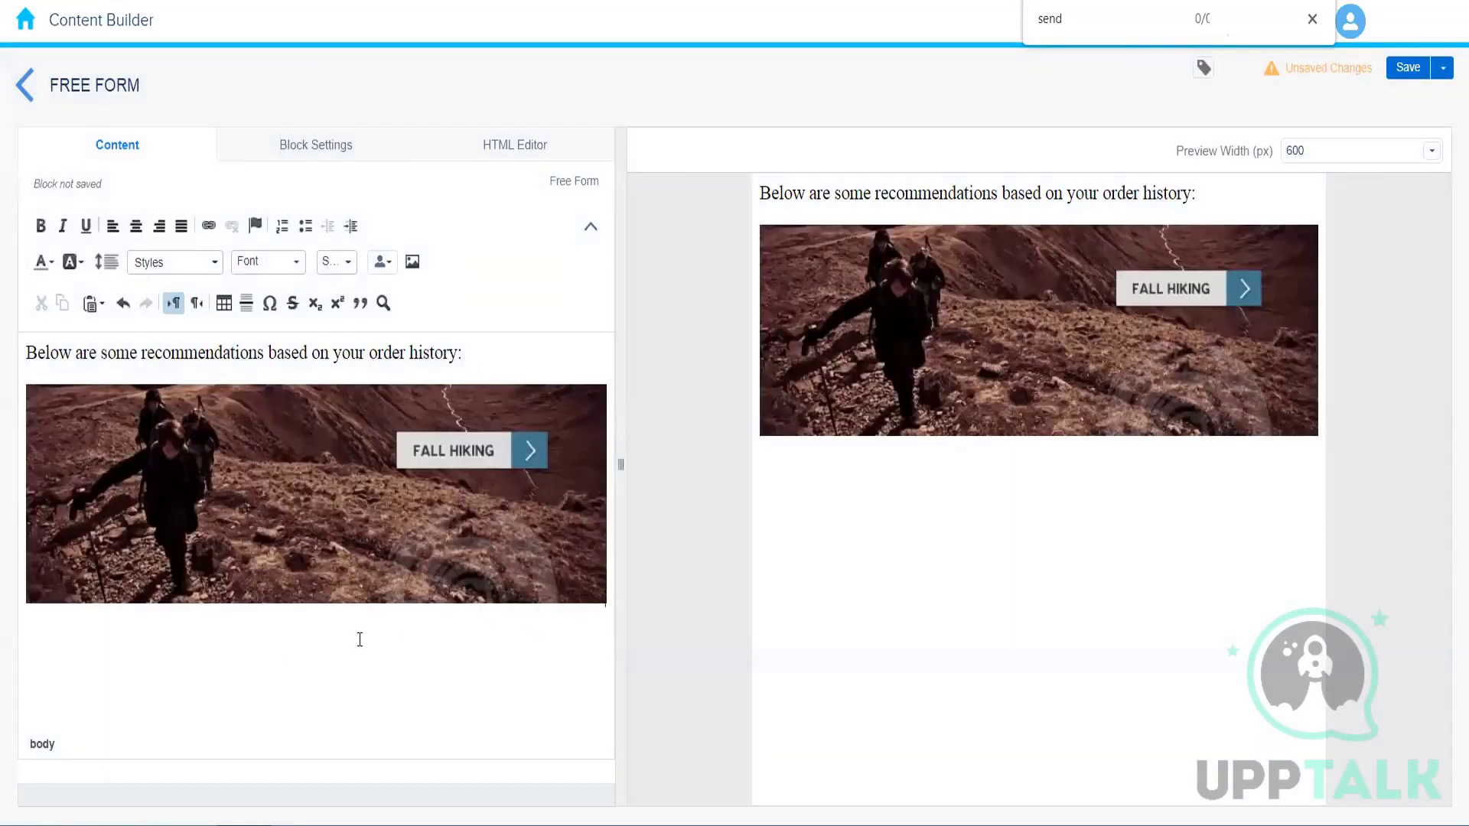
- Review the free form block's styling settings and the HTML code behind its text and image
{"action": "left_click", "coordinate": [474, 355]}
{"action": "left_click", "coordinate": [320, 151]}
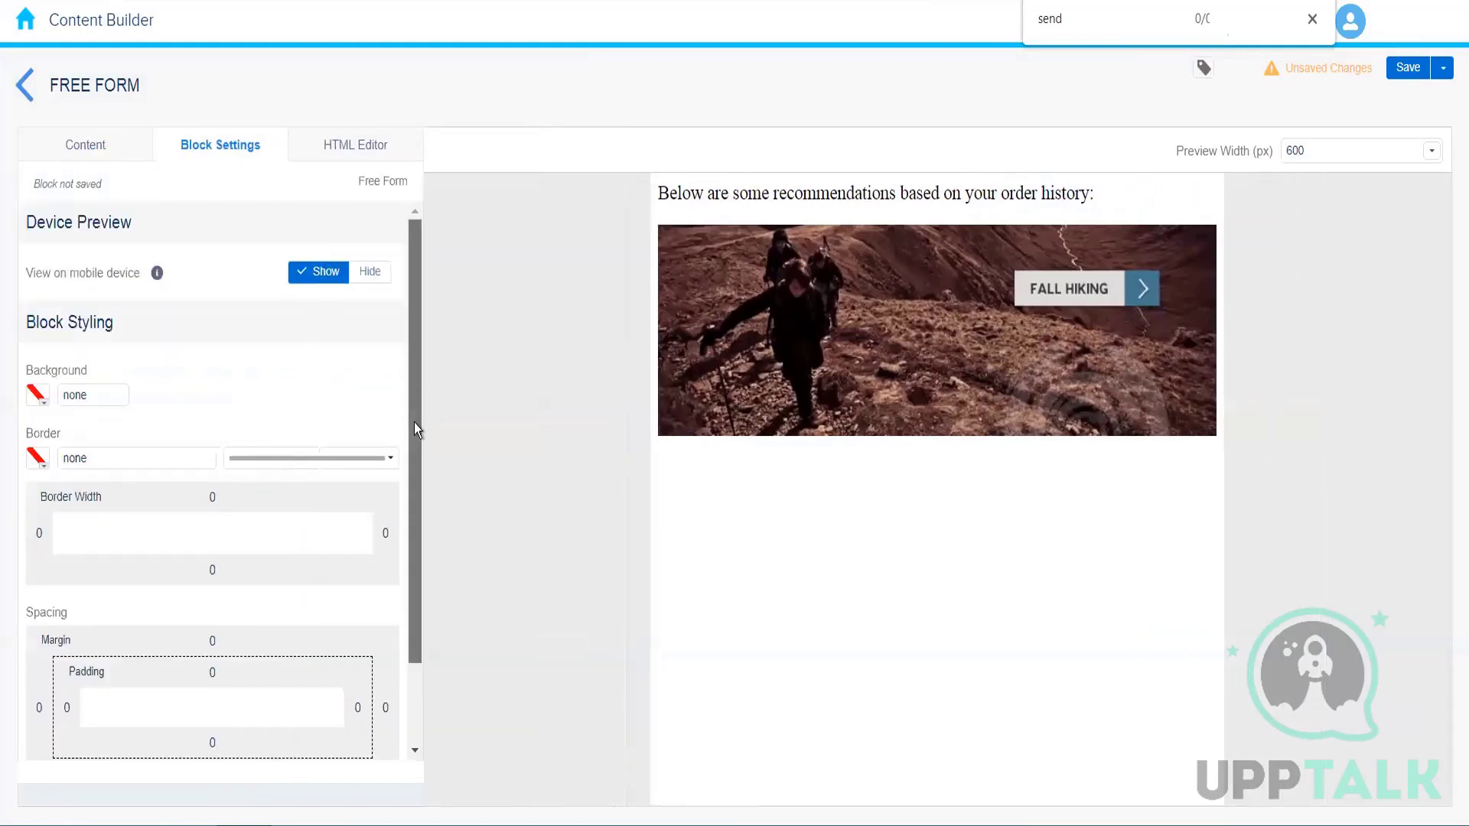
{"action": "scroll", "coordinate": [415, 392], "scroll_direction": "down", "scroll_amount": 2}
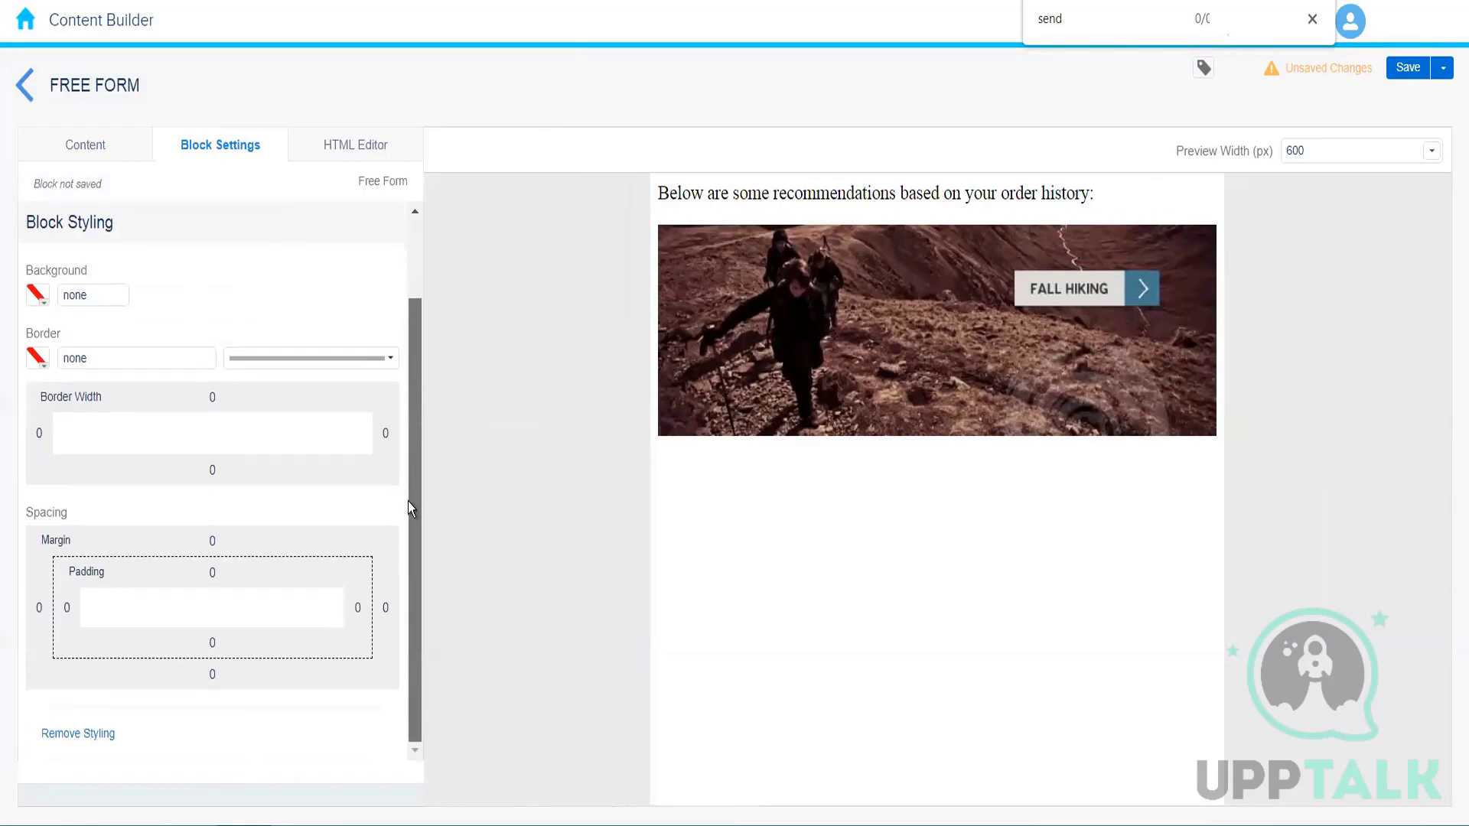
{"action": "scroll", "coordinate": [407, 502], "scroll_direction": "up", "scroll_amount": 2}
{"action": "left_click", "coordinate": [386, 150]}
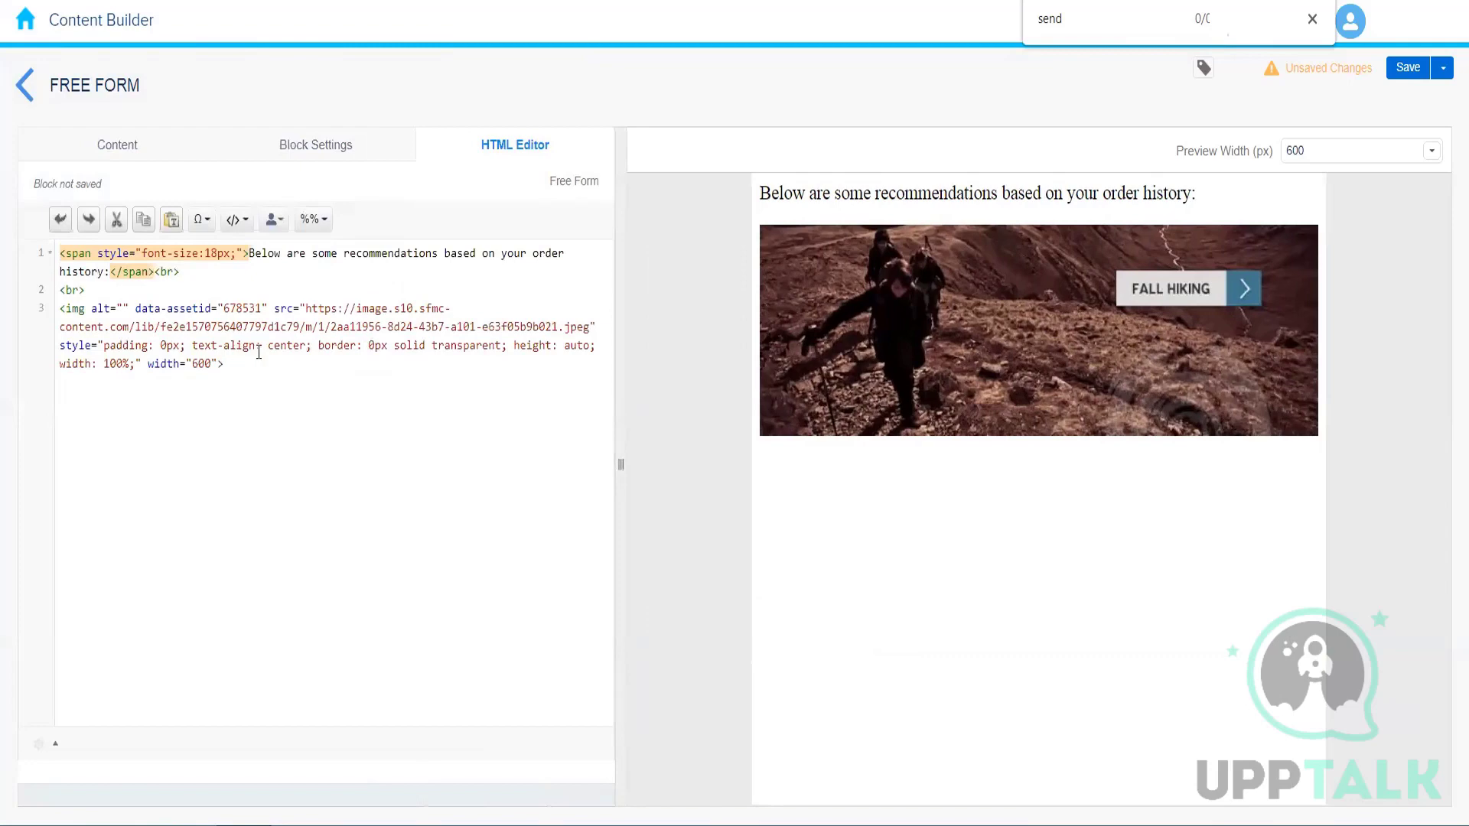
{"action": "left_click", "coordinate": [131, 150]}
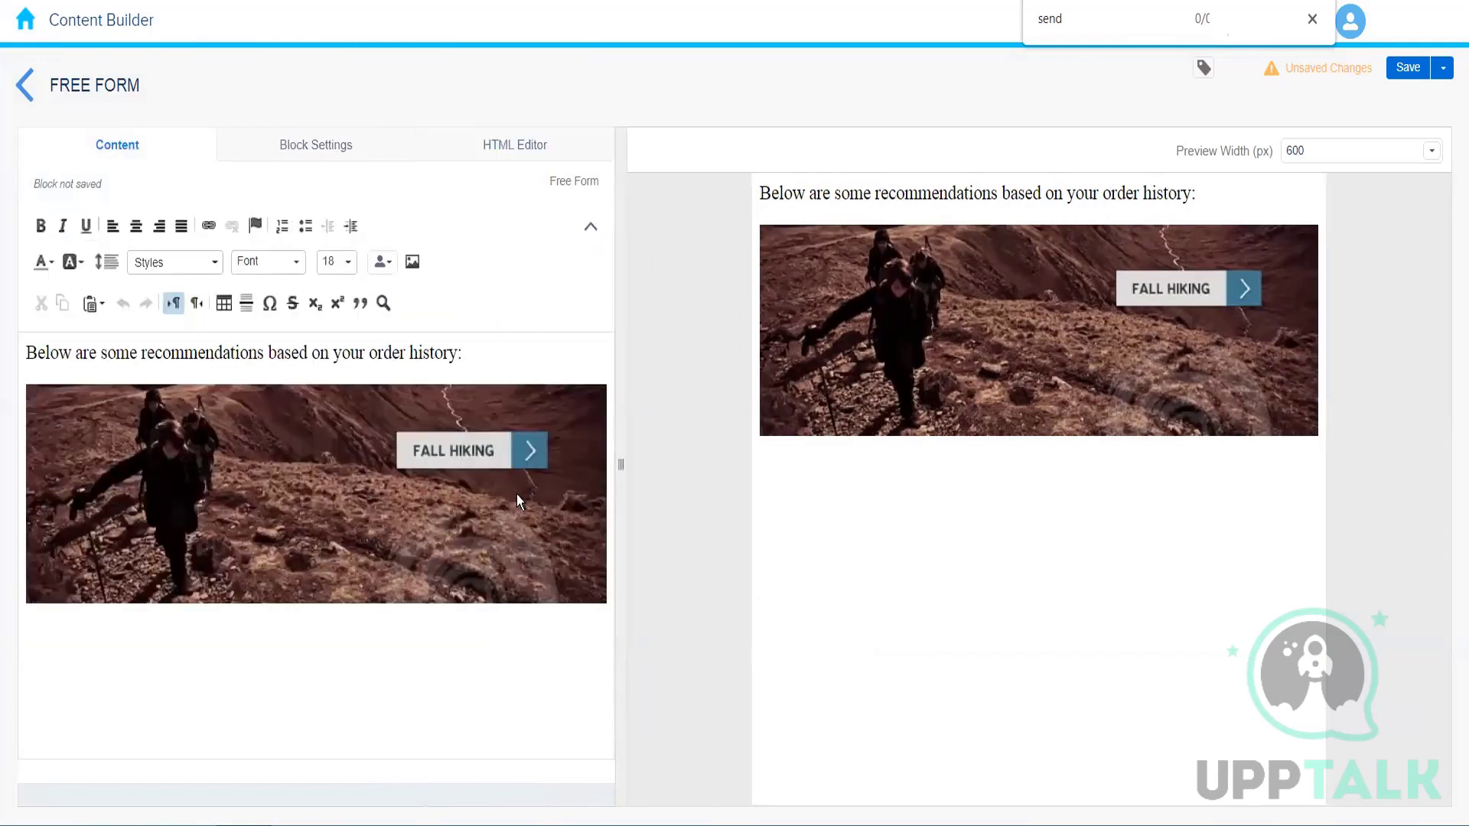
- Save the block with the name "Free Form Block Demo" and return to the content list
{"action": "left_click", "coordinate": [486, 354]}
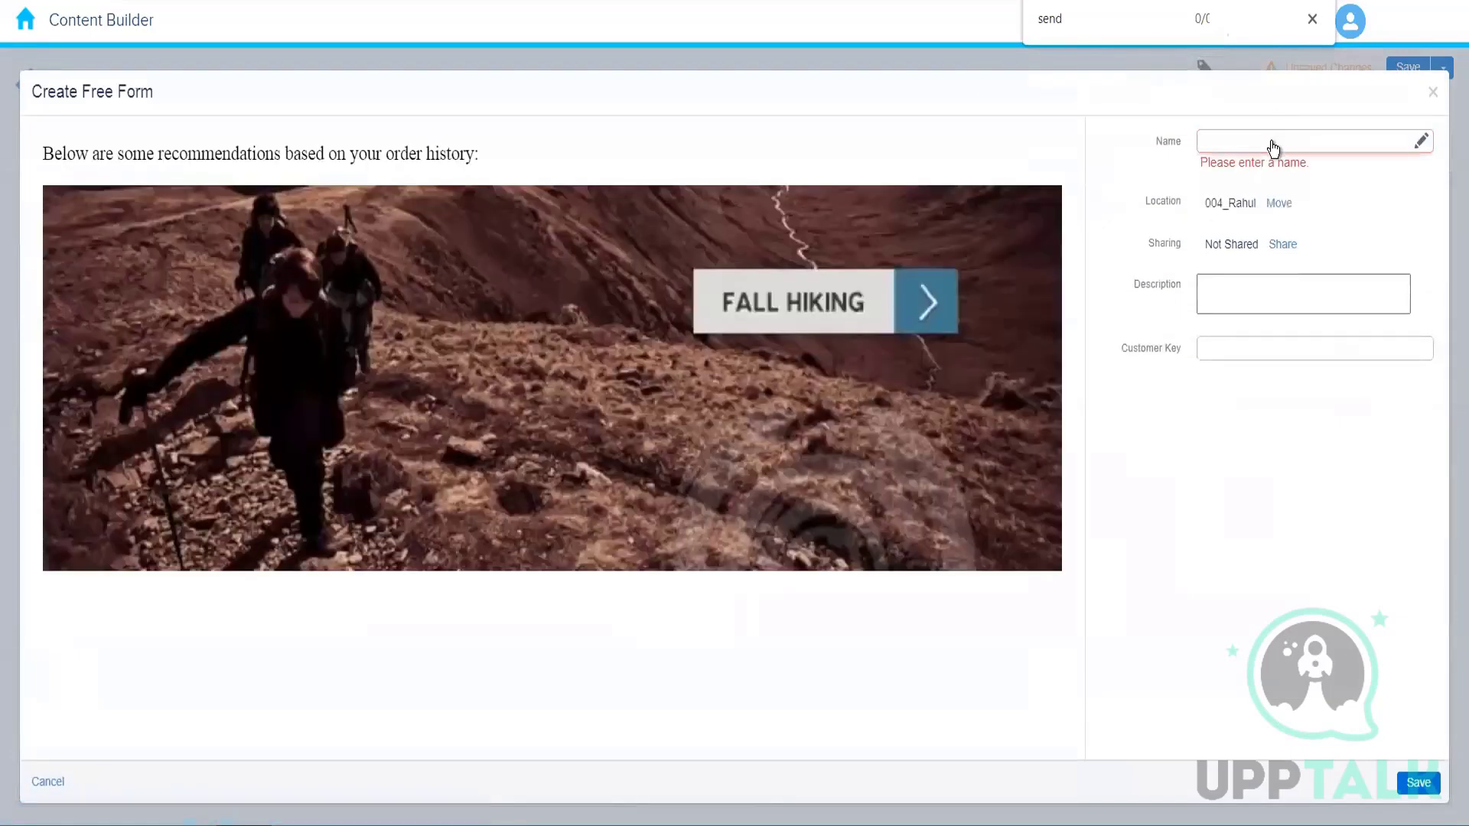
{"action": "left_click", "coordinate": [1274, 142]}
{"action": "type", "text": "Free F"}
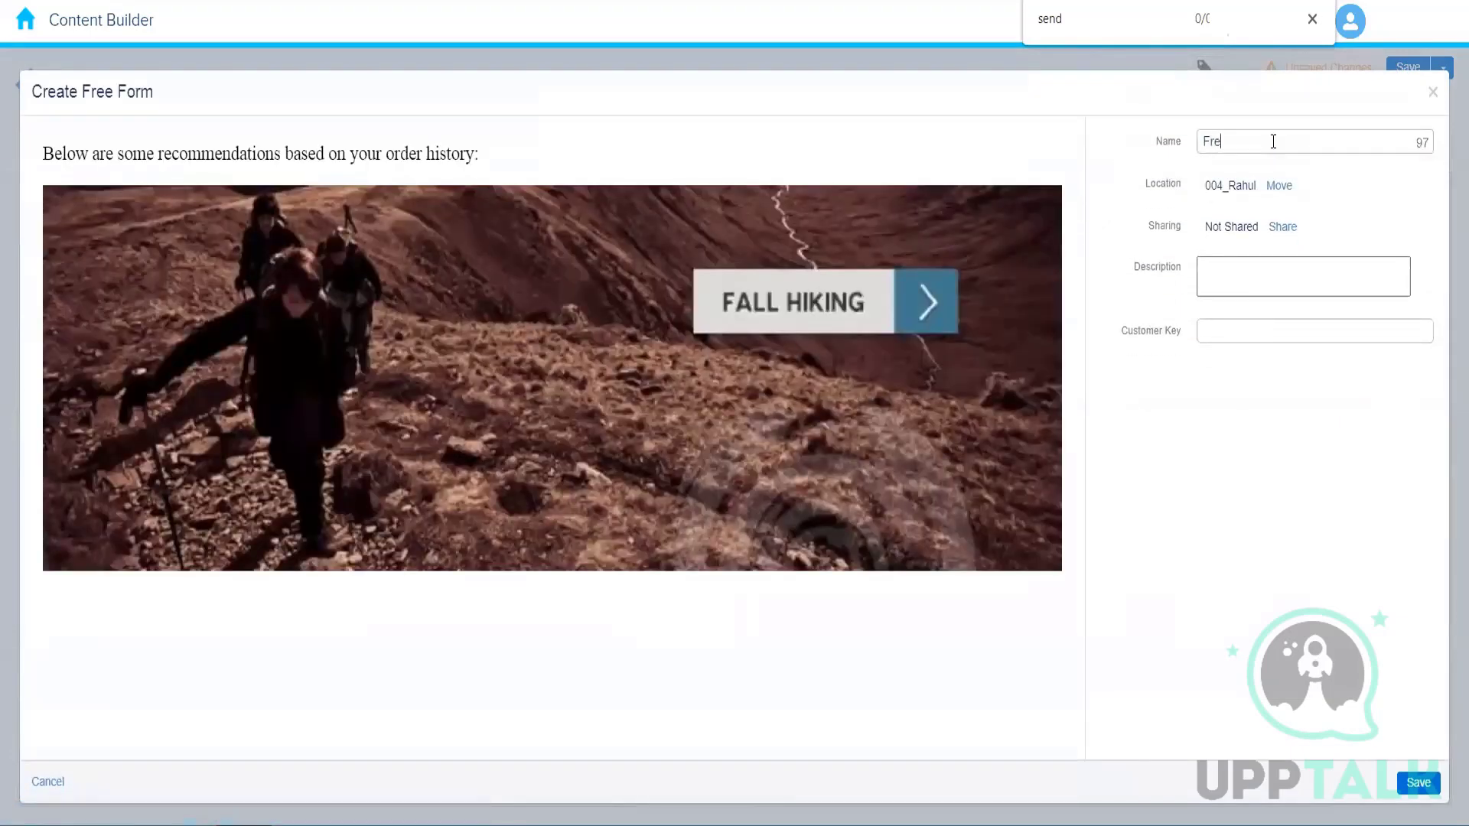
{"action": "type", "text": "orm Block Demo"}
{"action": "left_click", "coordinate": [1284, 517]}
{"action": "left_click", "coordinate": [1417, 783]}
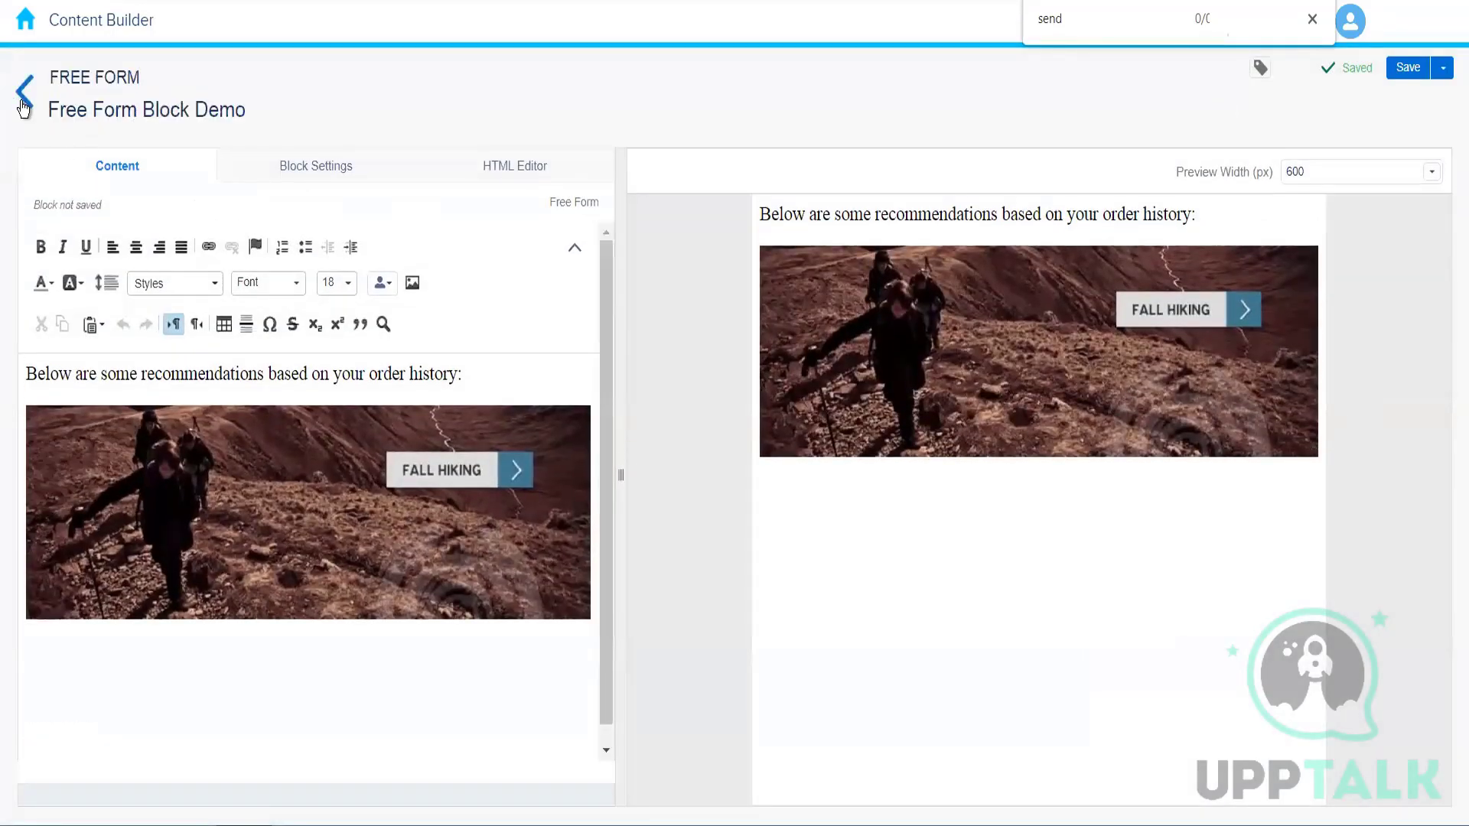
{"action": "left_click", "coordinate": [23, 107]}
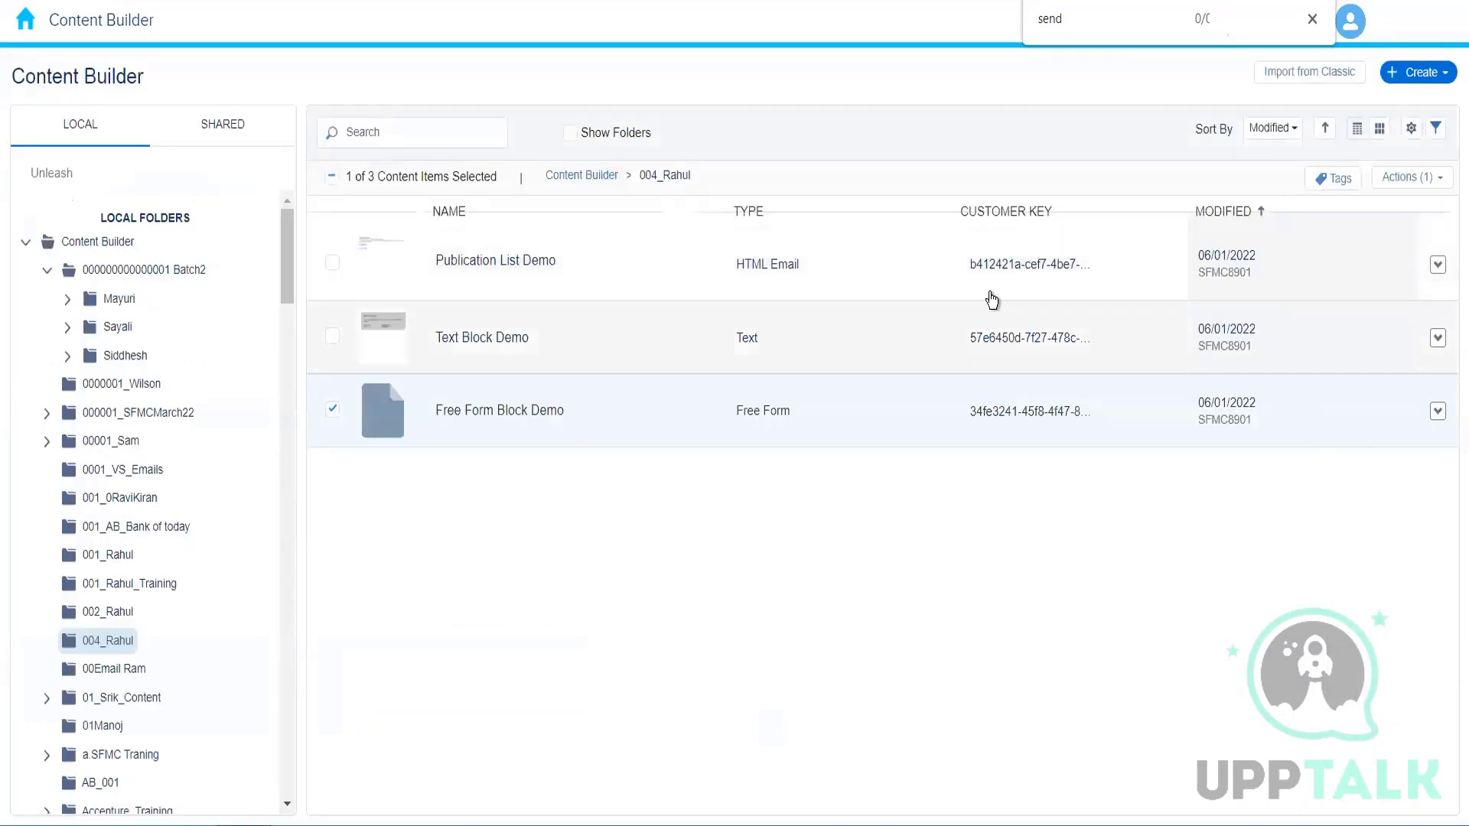
- Create a new Image Block content block in the 004_Rahul folder
{"action": "left_click", "coordinate": [1428, 78]}
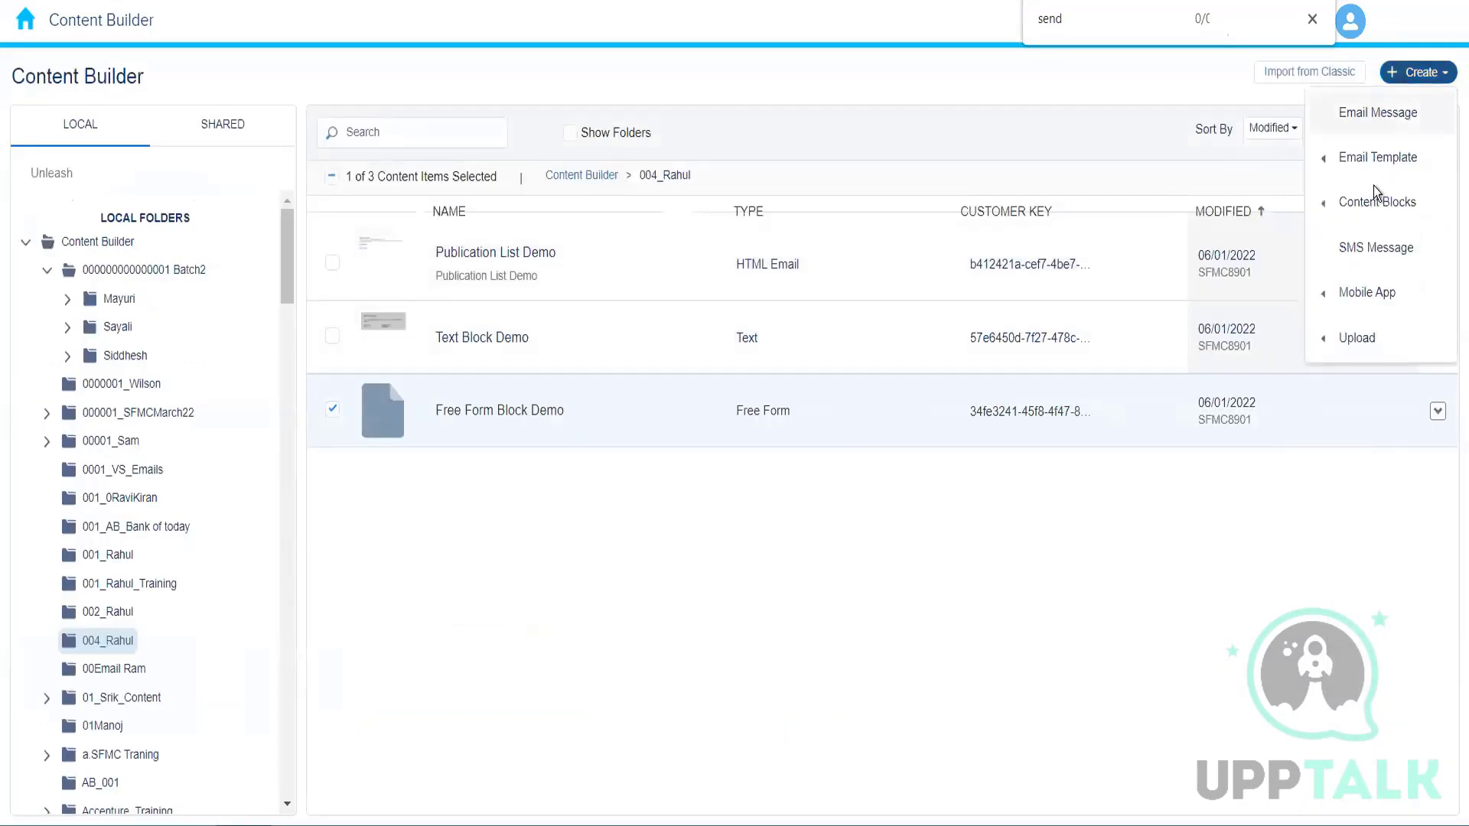
{"action": "mouse_move", "coordinate": [1359, 214]}
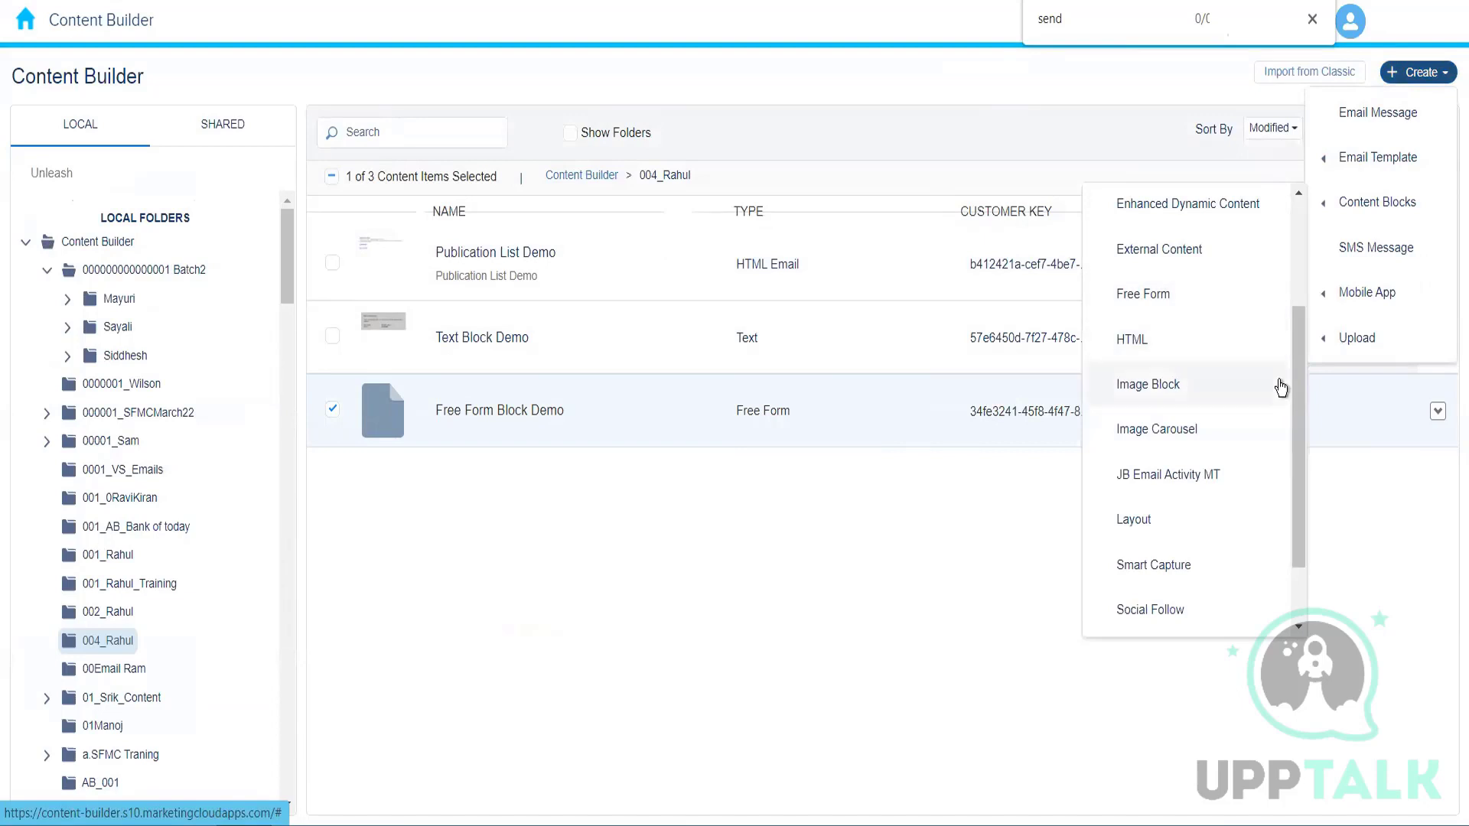
{"action": "left_click_drag", "start_coordinate": [1301, 415], "coordinate": [1301, 208]}
{"action": "left_click_drag", "start_coordinate": [1297, 384], "coordinate": [1288, 564]}
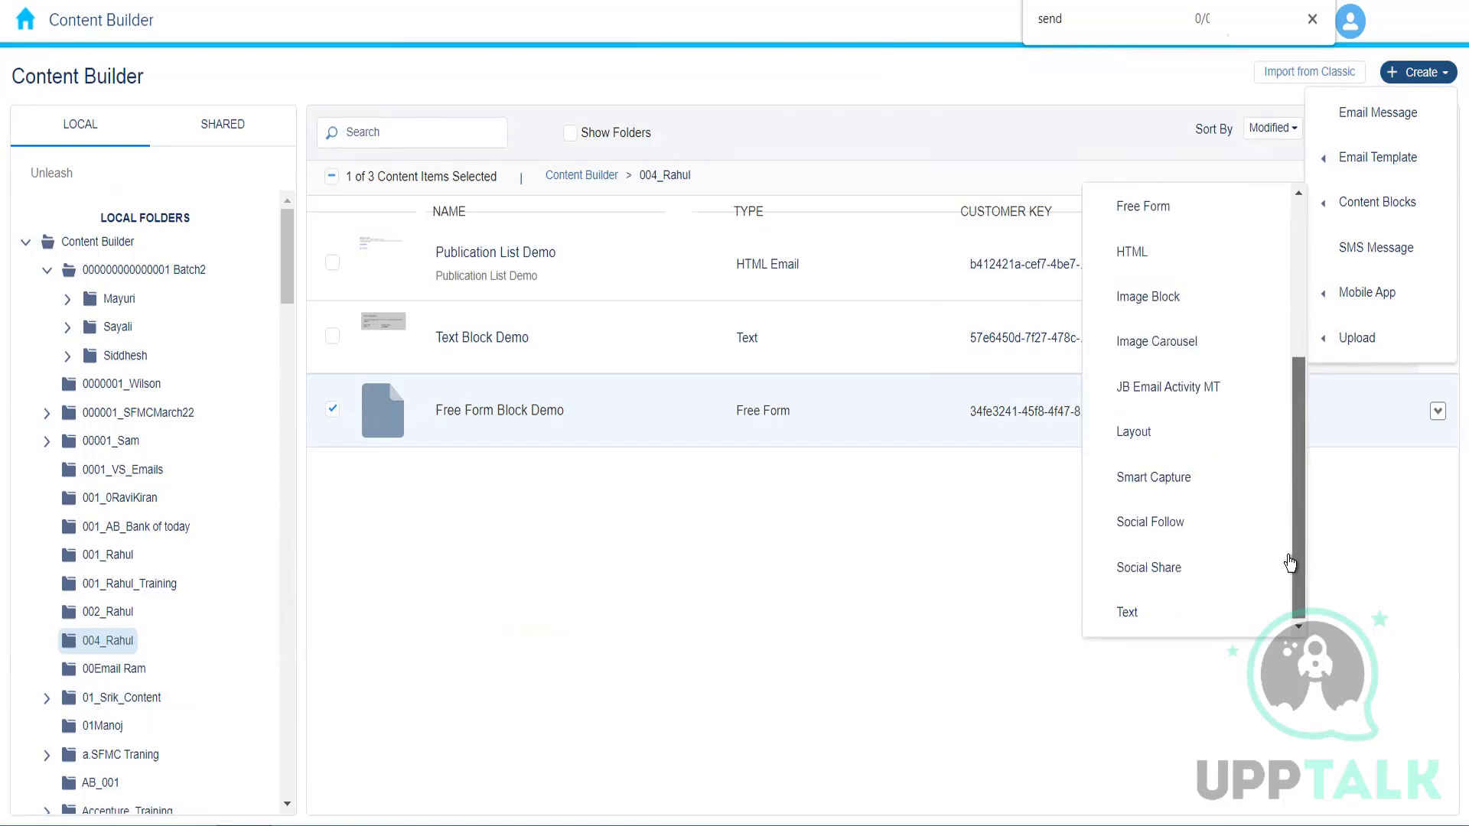
{"action": "left_click", "coordinate": [1174, 304]}
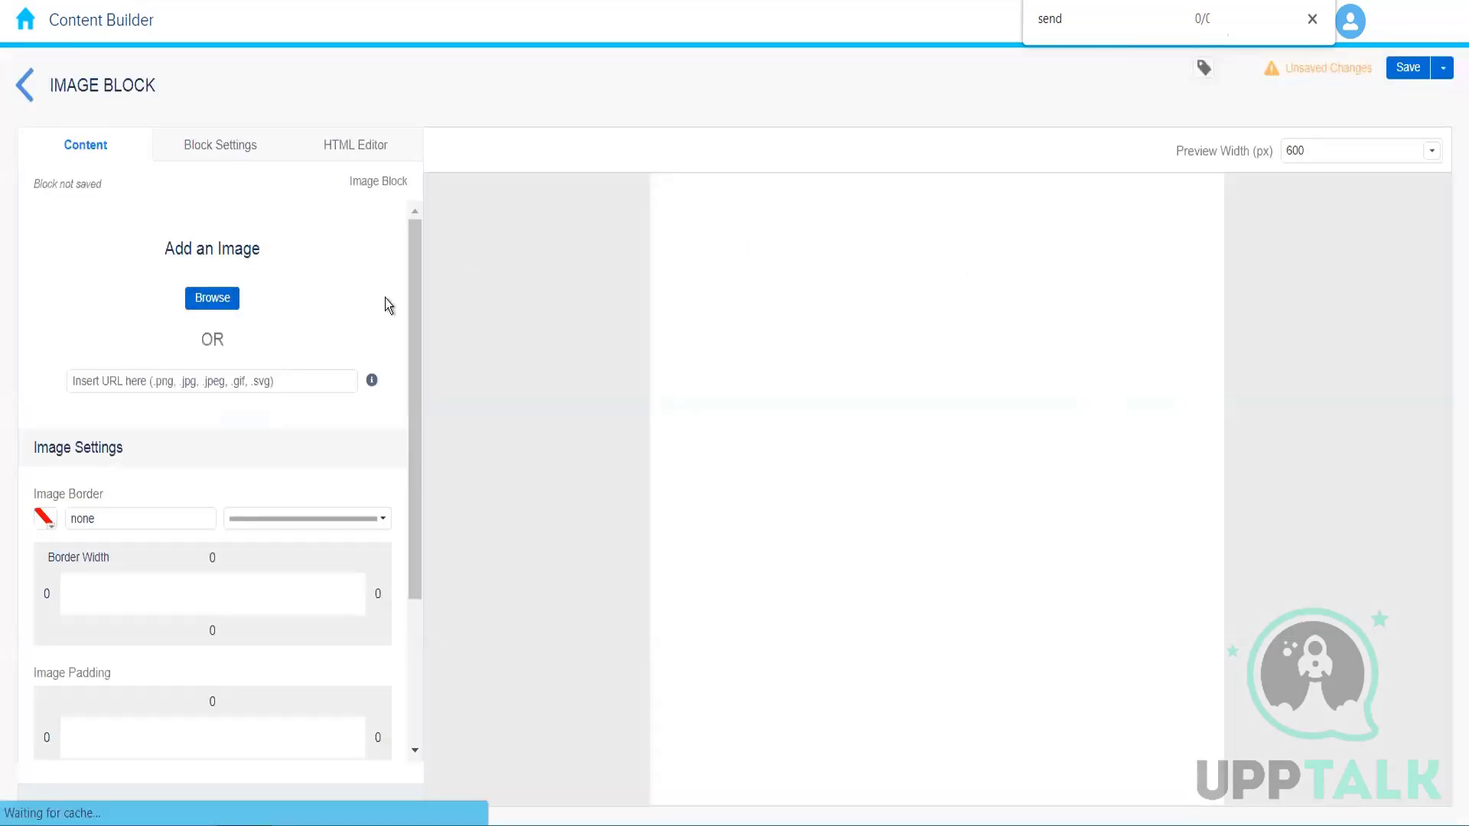
{"action": "left_click_drag", "start_coordinate": [409, 316], "coordinate": [402, 167]}
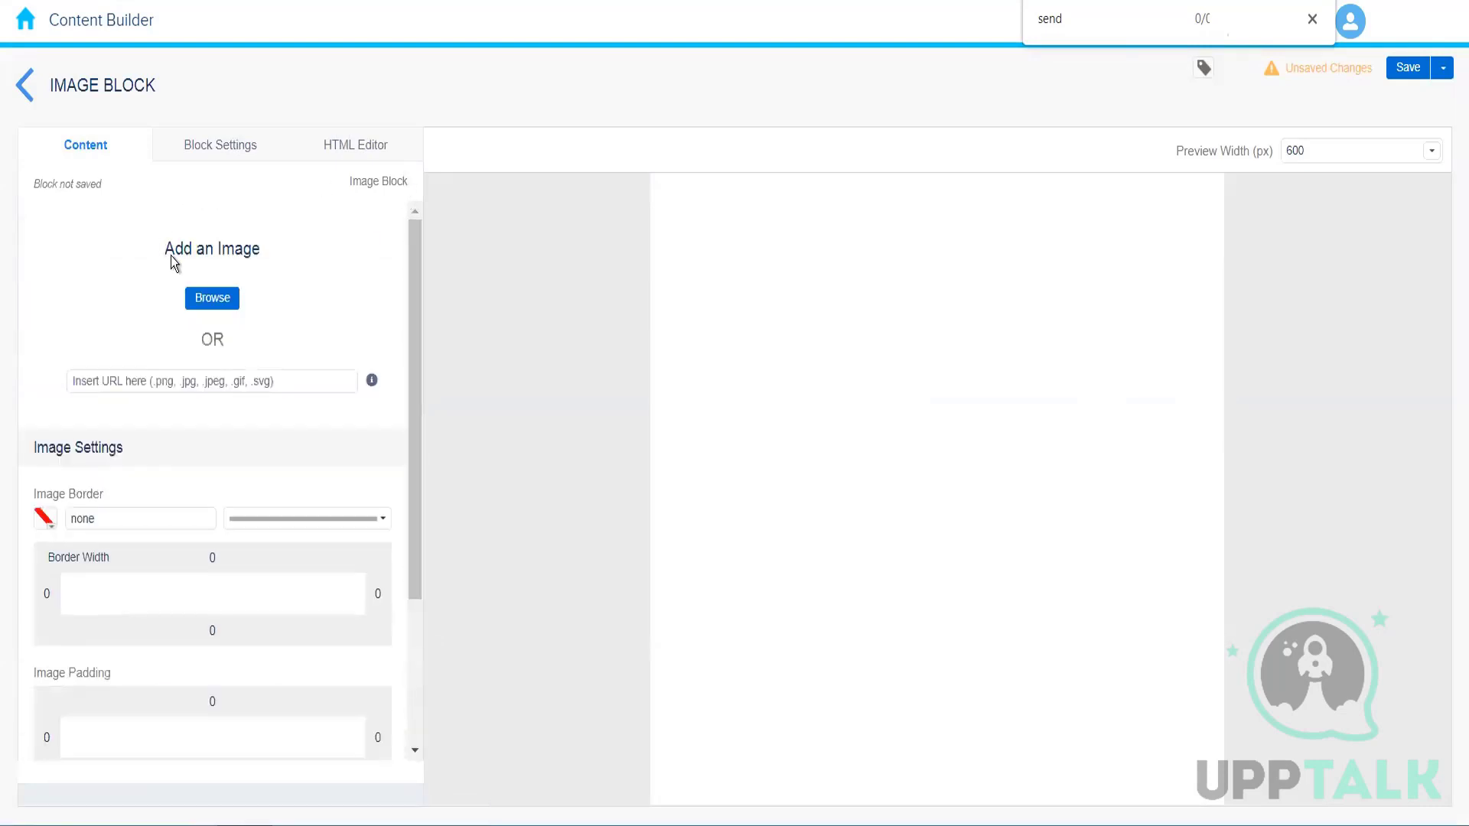
- Add the existing image NTO White.png to the image block
{"action": "left_click", "coordinate": [219, 299]}
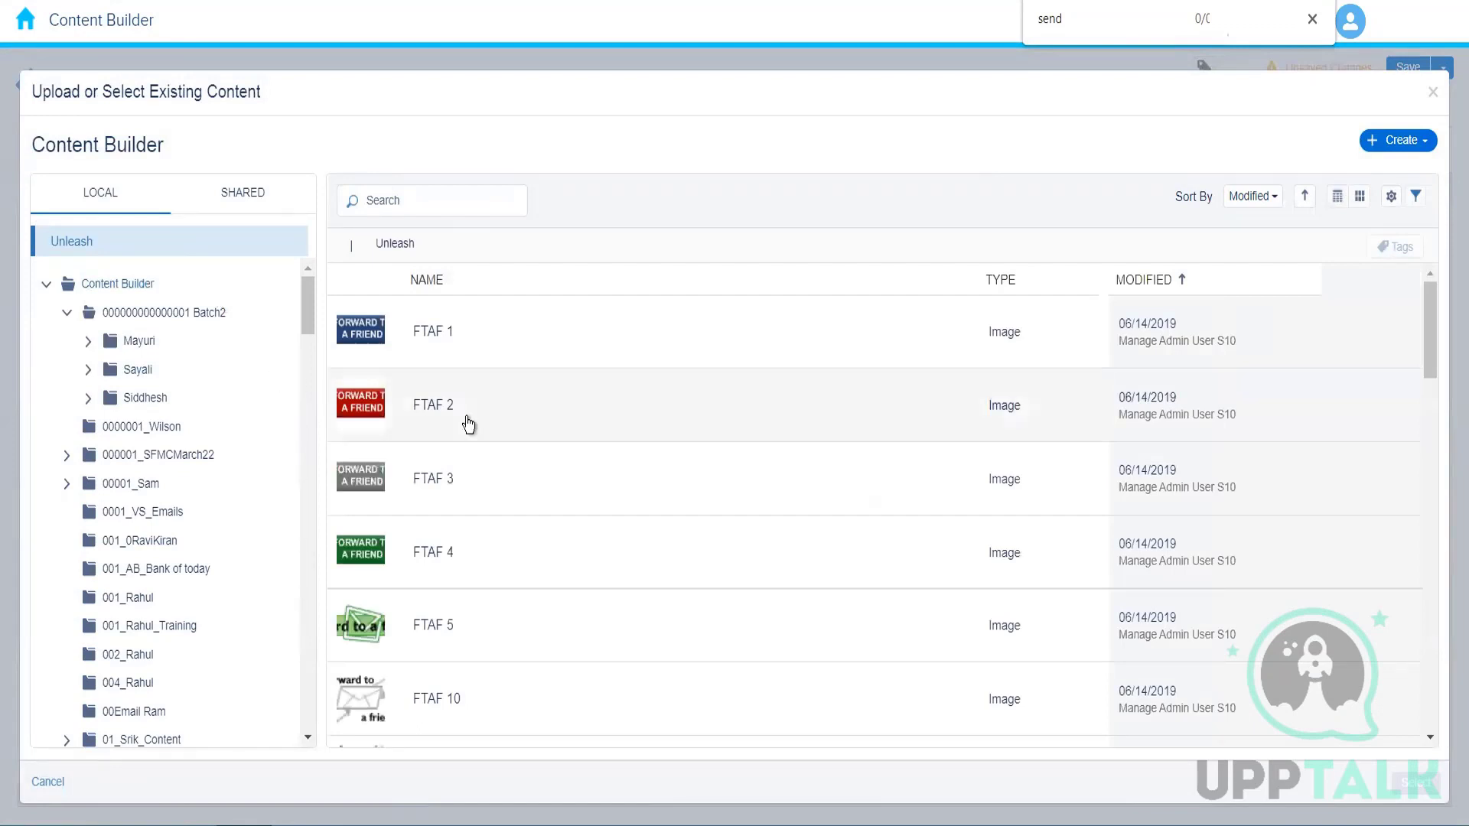
{"action": "left_click_drag", "start_coordinate": [1430, 342], "coordinate": [1448, 727]}
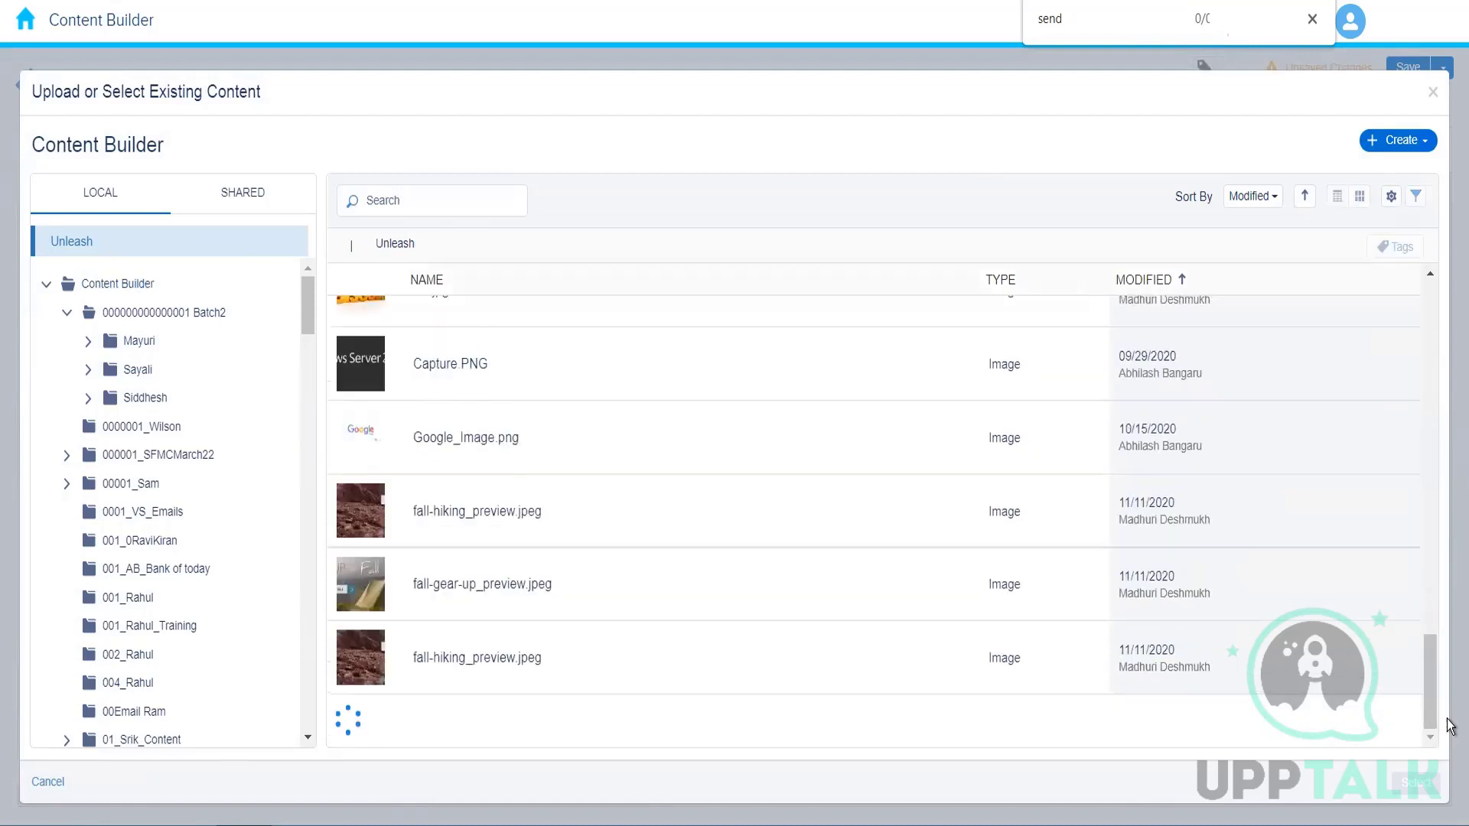
{"action": "mouse_move", "coordinate": [1431, 503]}
{"action": "left_mouse_down"}
{"action": "mouse_move", "coordinate": [1434, 531]}
{"action": "mouse_move", "coordinate": [1441, 501]}
{"action": "left_mouse_up"}
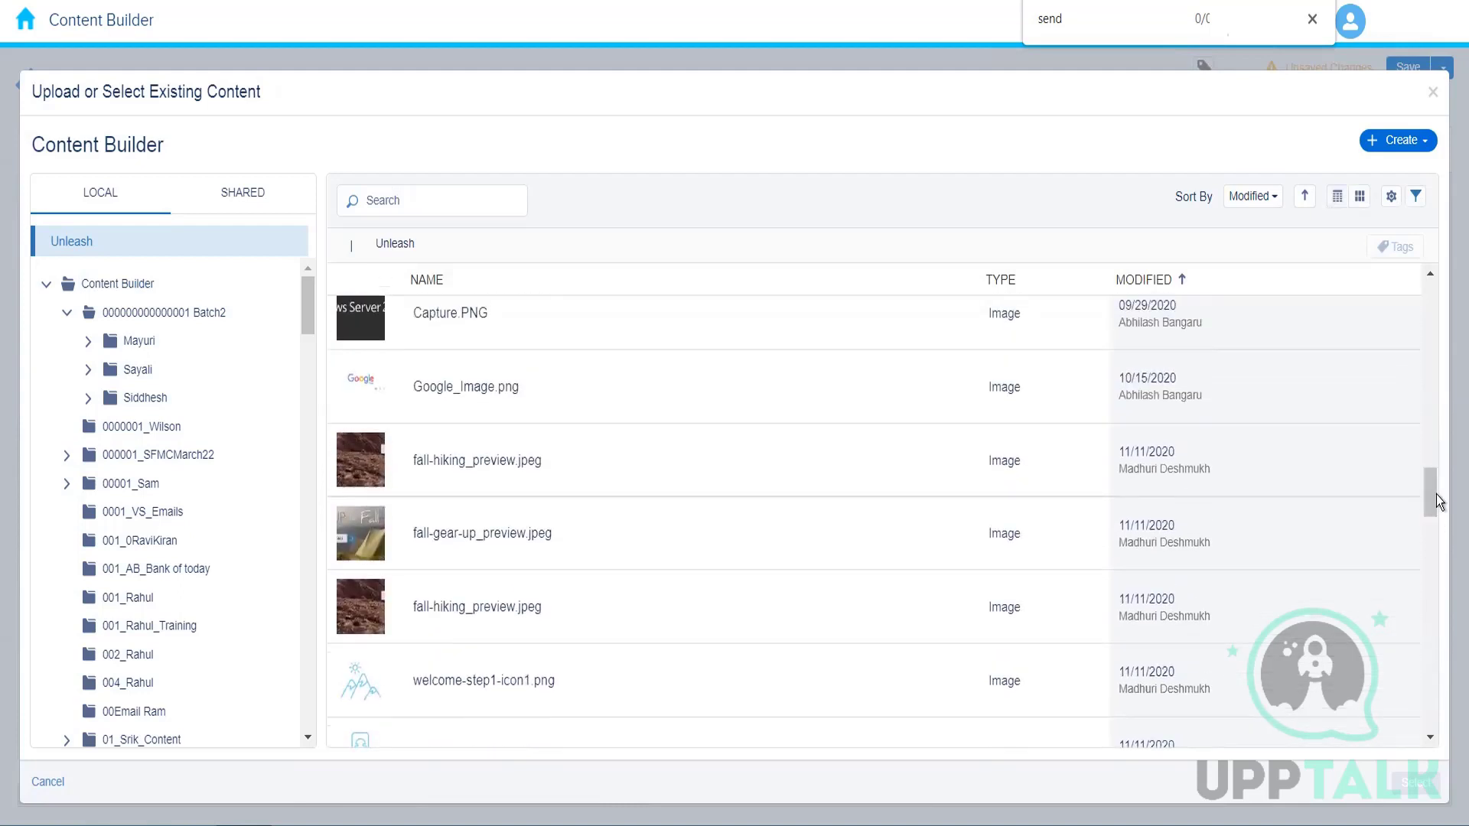
{"action": "left_click", "coordinate": [1430, 453]}
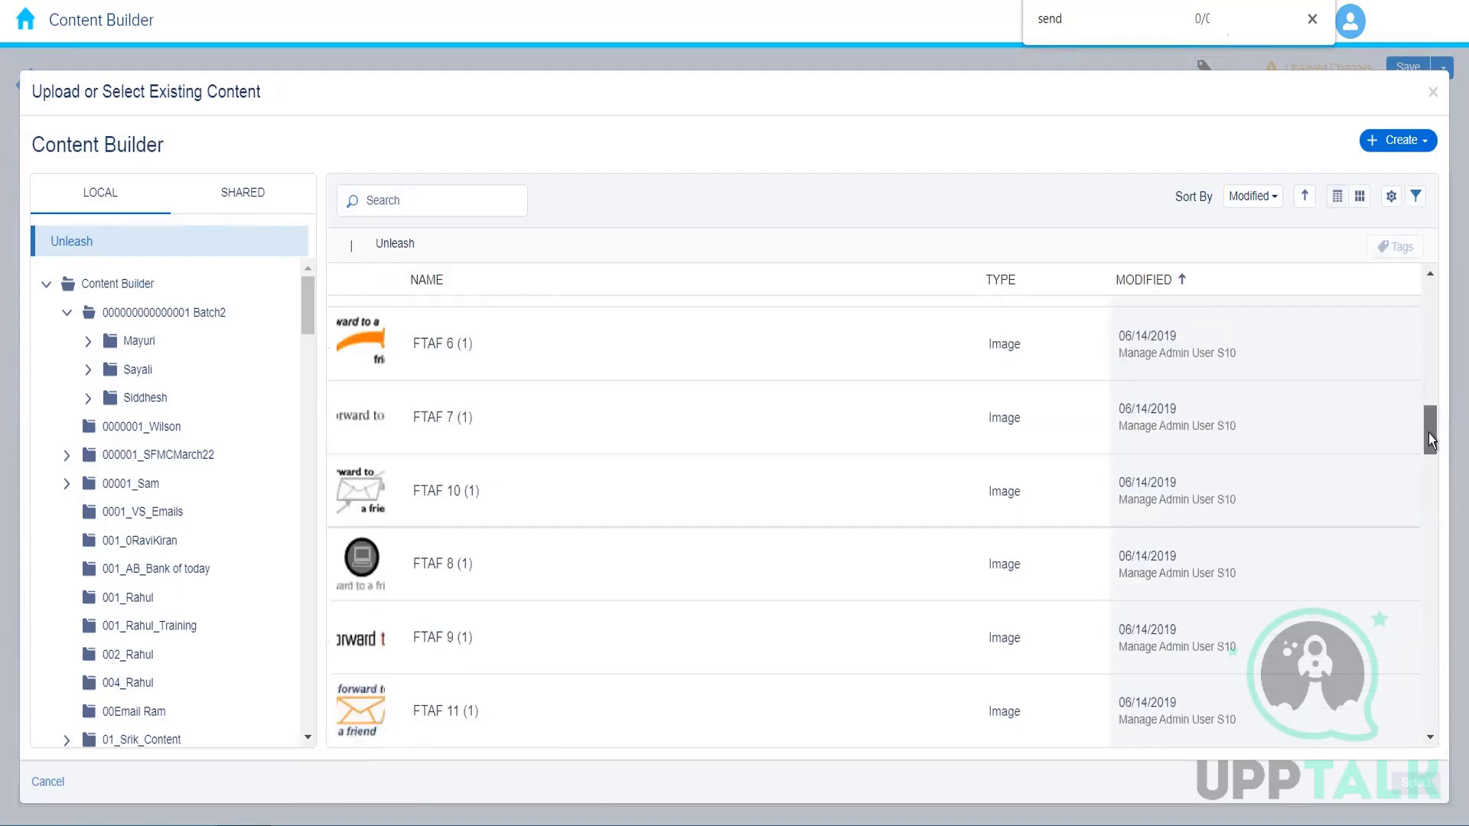
{"action": "left_click_drag", "start_coordinate": [1422, 392], "coordinate": [1446, 579]}
{"action": "left_click_drag", "start_coordinate": [1450, 597], "coordinate": [1450, 633]}
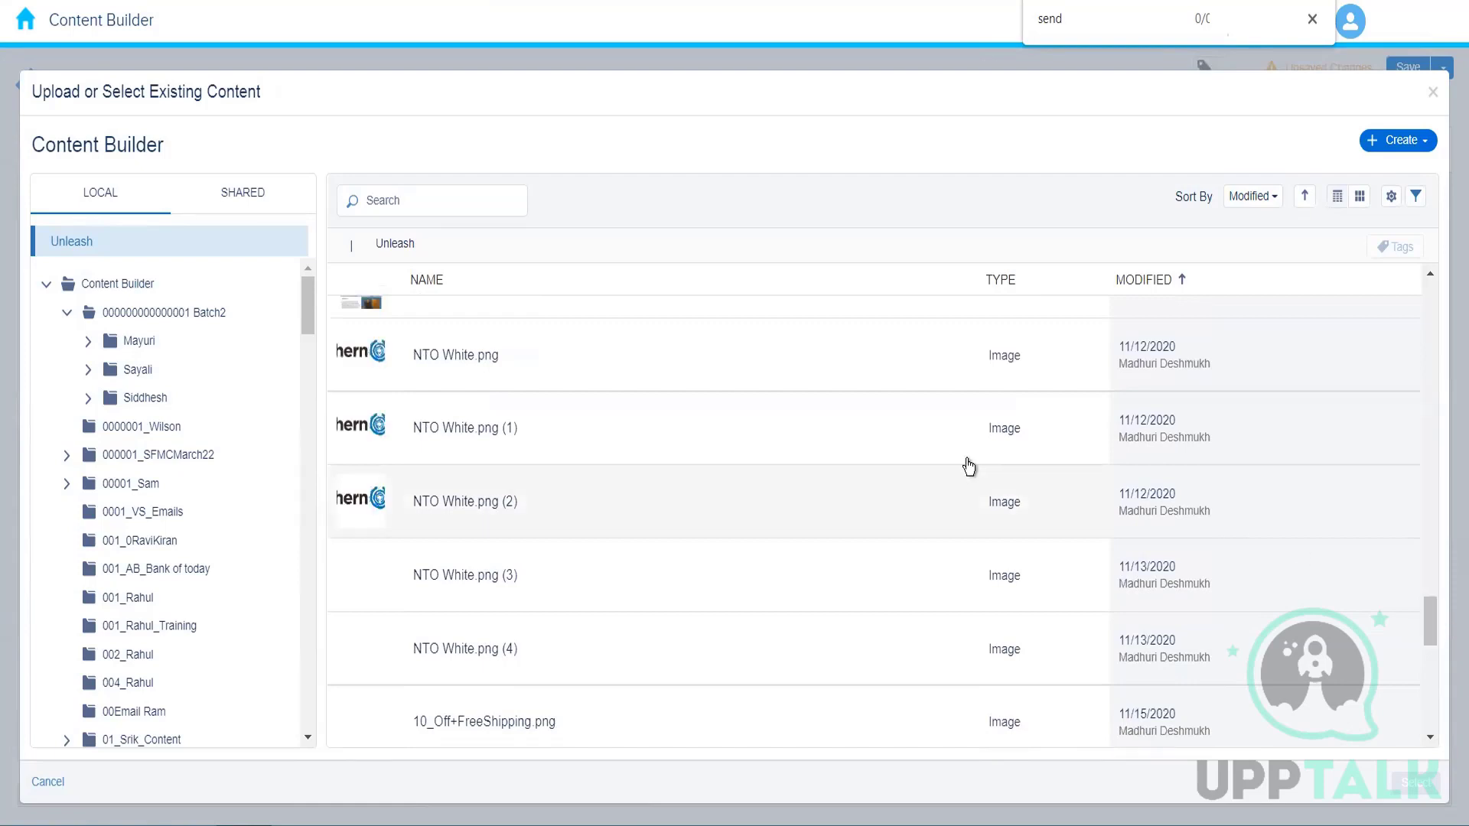
{"action": "left_click", "coordinate": [550, 351]}
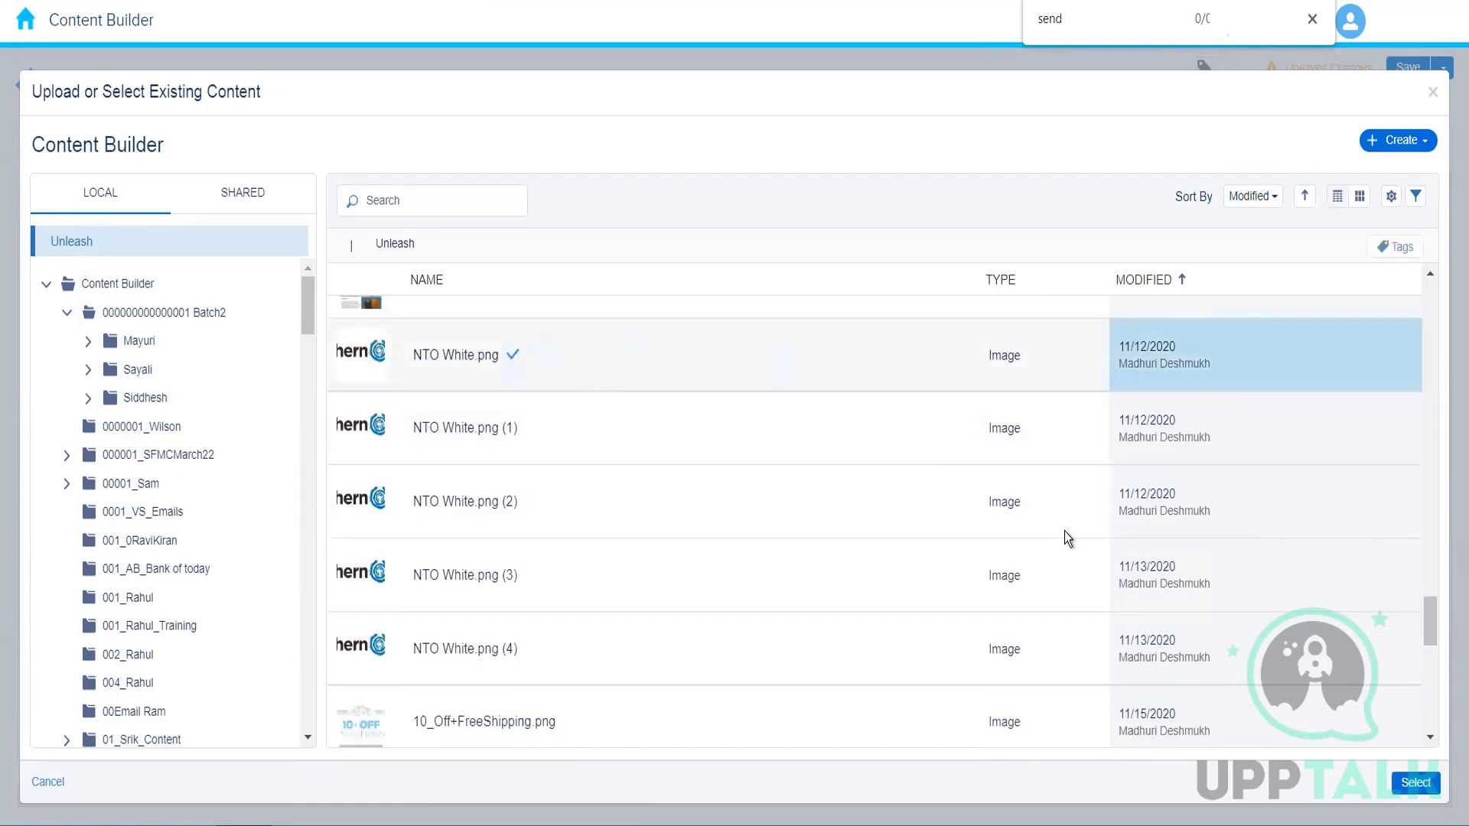
{"action": "left_click", "coordinate": [1426, 792]}
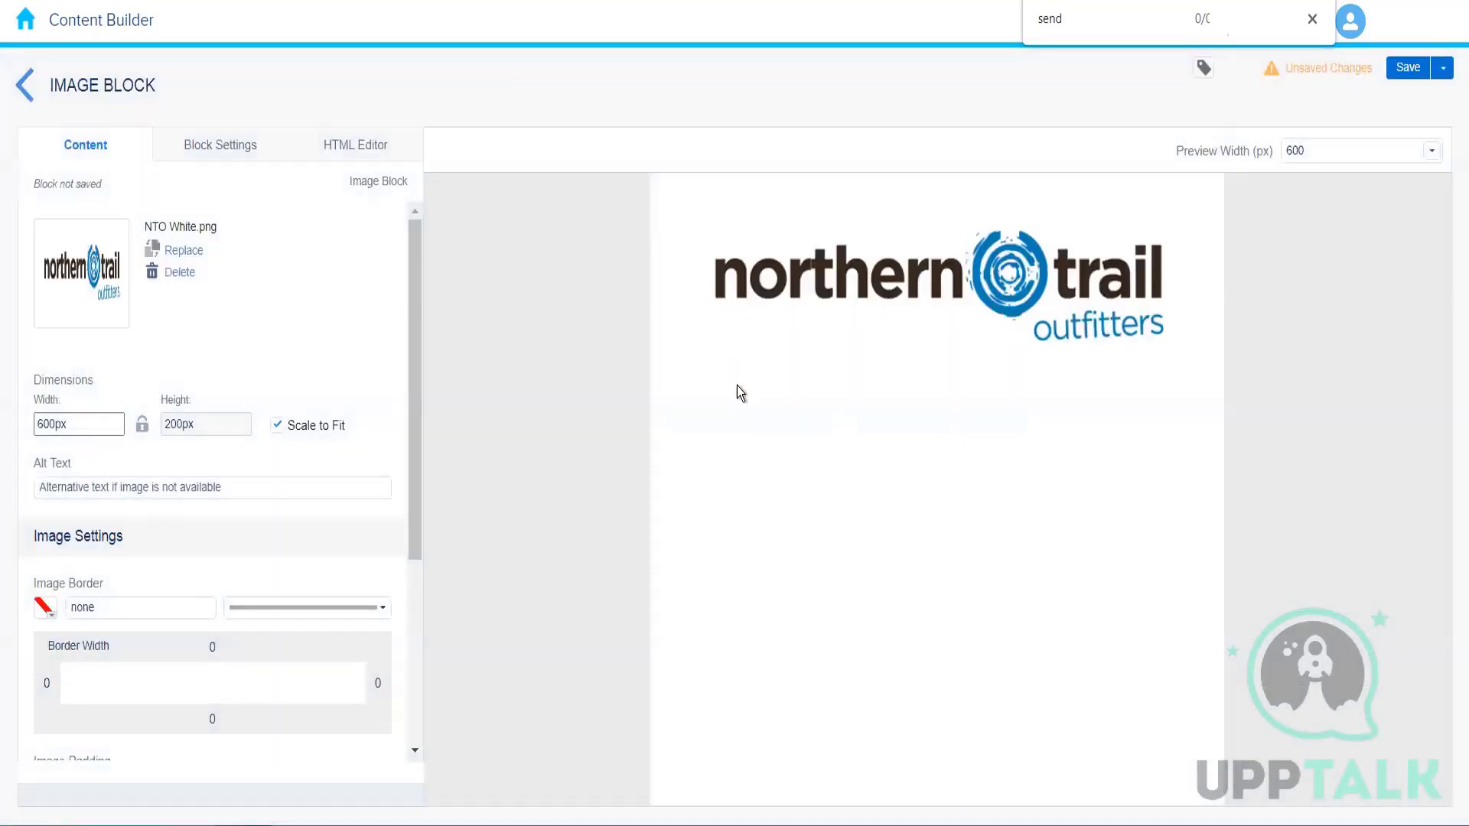
- Turn off Scale to Fit and set the logo's height to 150 px with proportions locked
{"action": "left_click_drag", "start_coordinate": [412, 356], "coordinate": [420, 589]}
{"action": "left_click_drag", "start_coordinate": [420, 451], "coordinate": [398, 382]}
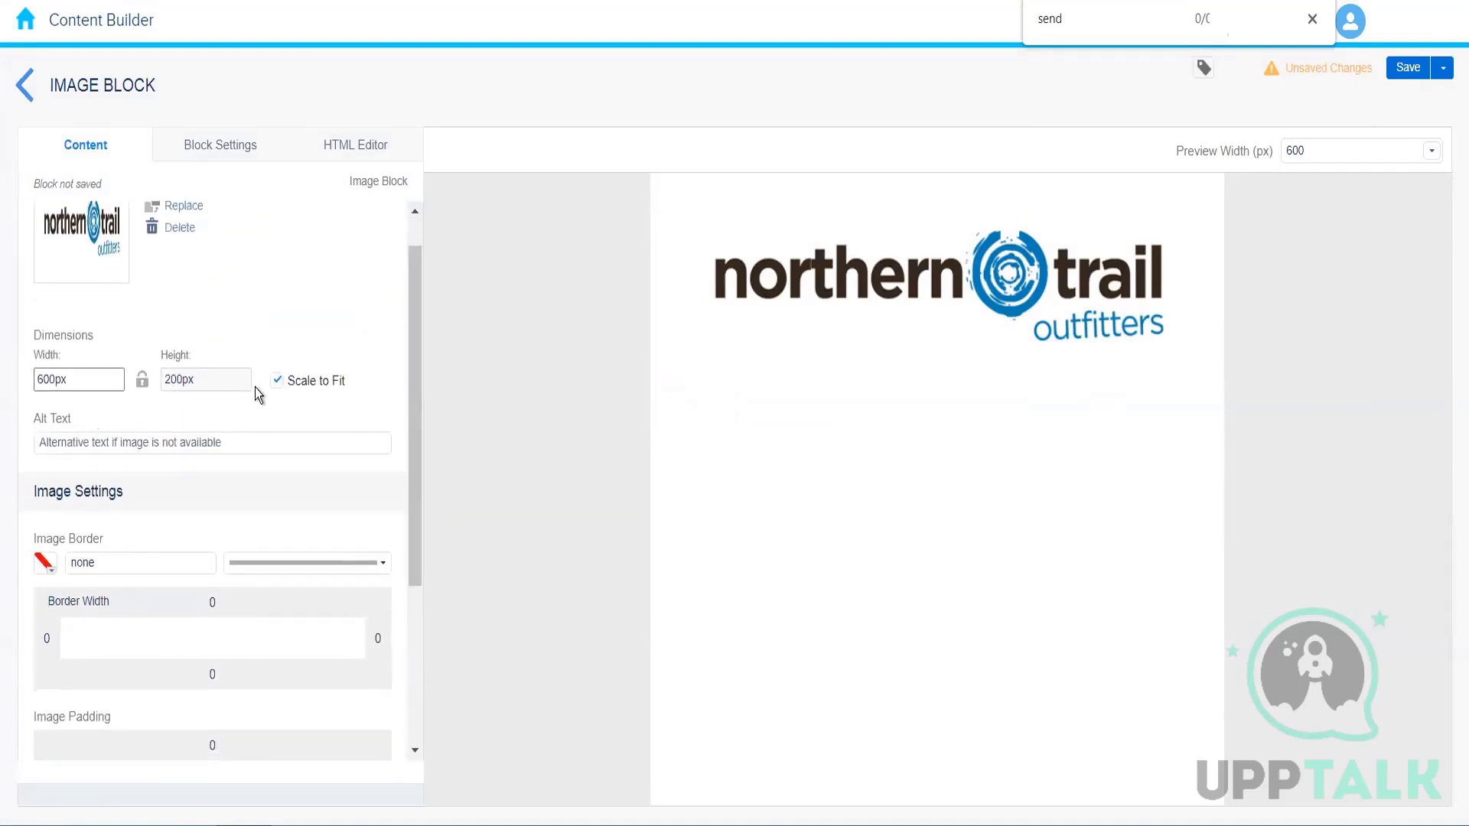
{"action": "left_click", "coordinate": [277, 381]}
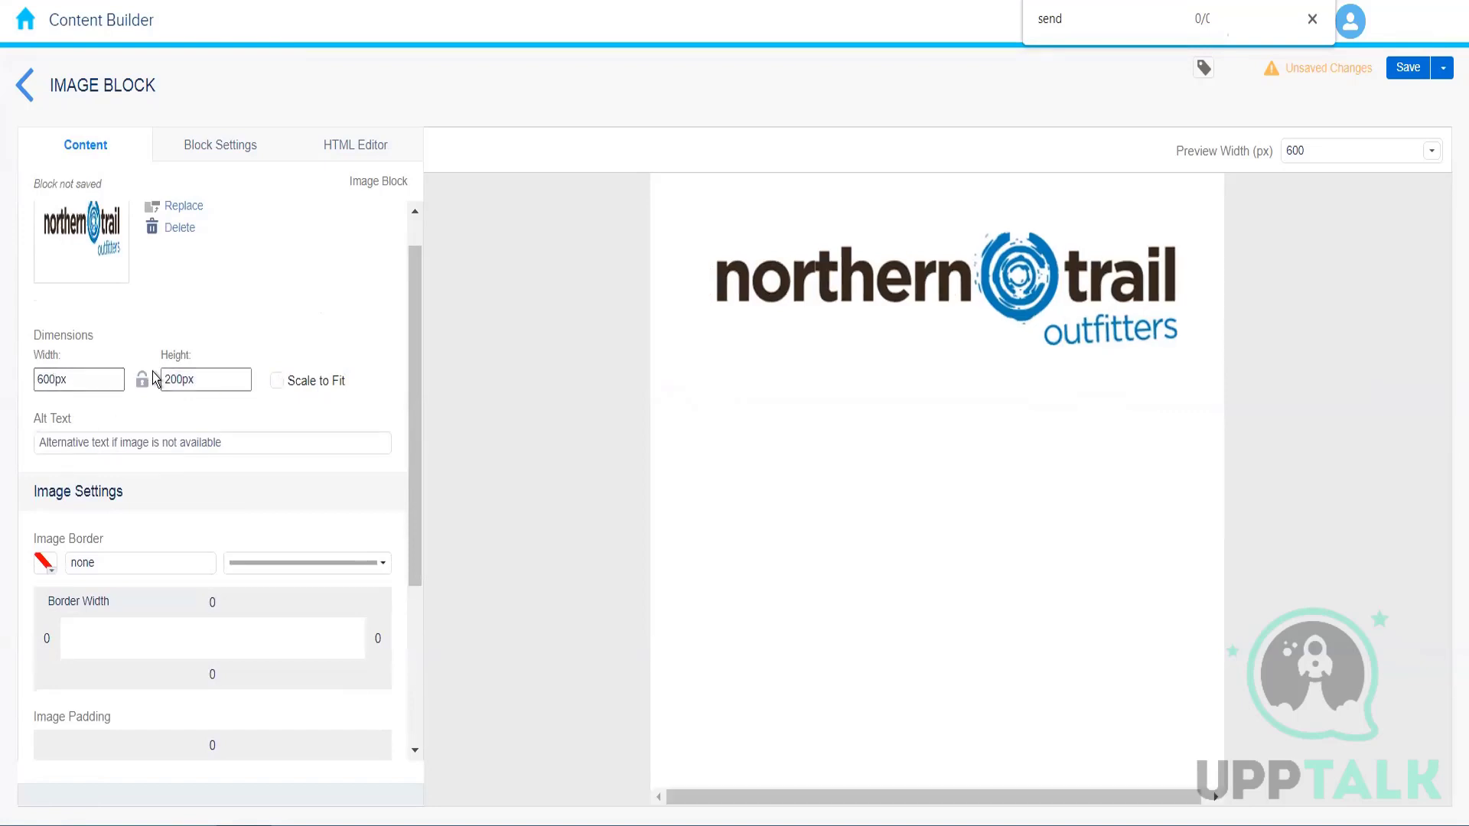
{"action": "left_click", "coordinate": [54, 381]}
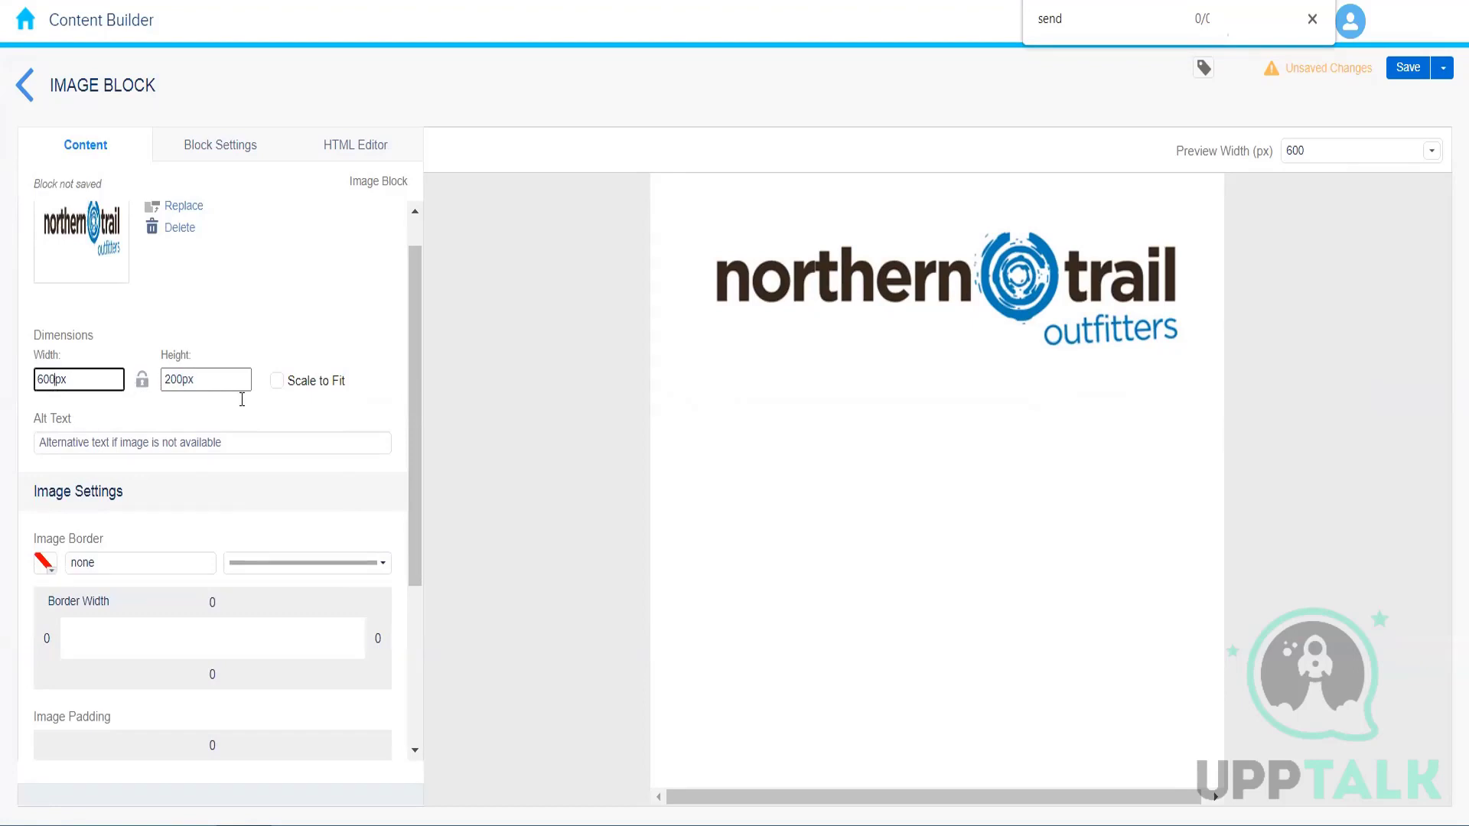
{"action": "left_click", "coordinate": [183, 382]}
{"action": "key", "text": "BackSpace"}
{"action": "key", "text": "BackSpace"}
{"action": "key", "text": "BackSpace"}
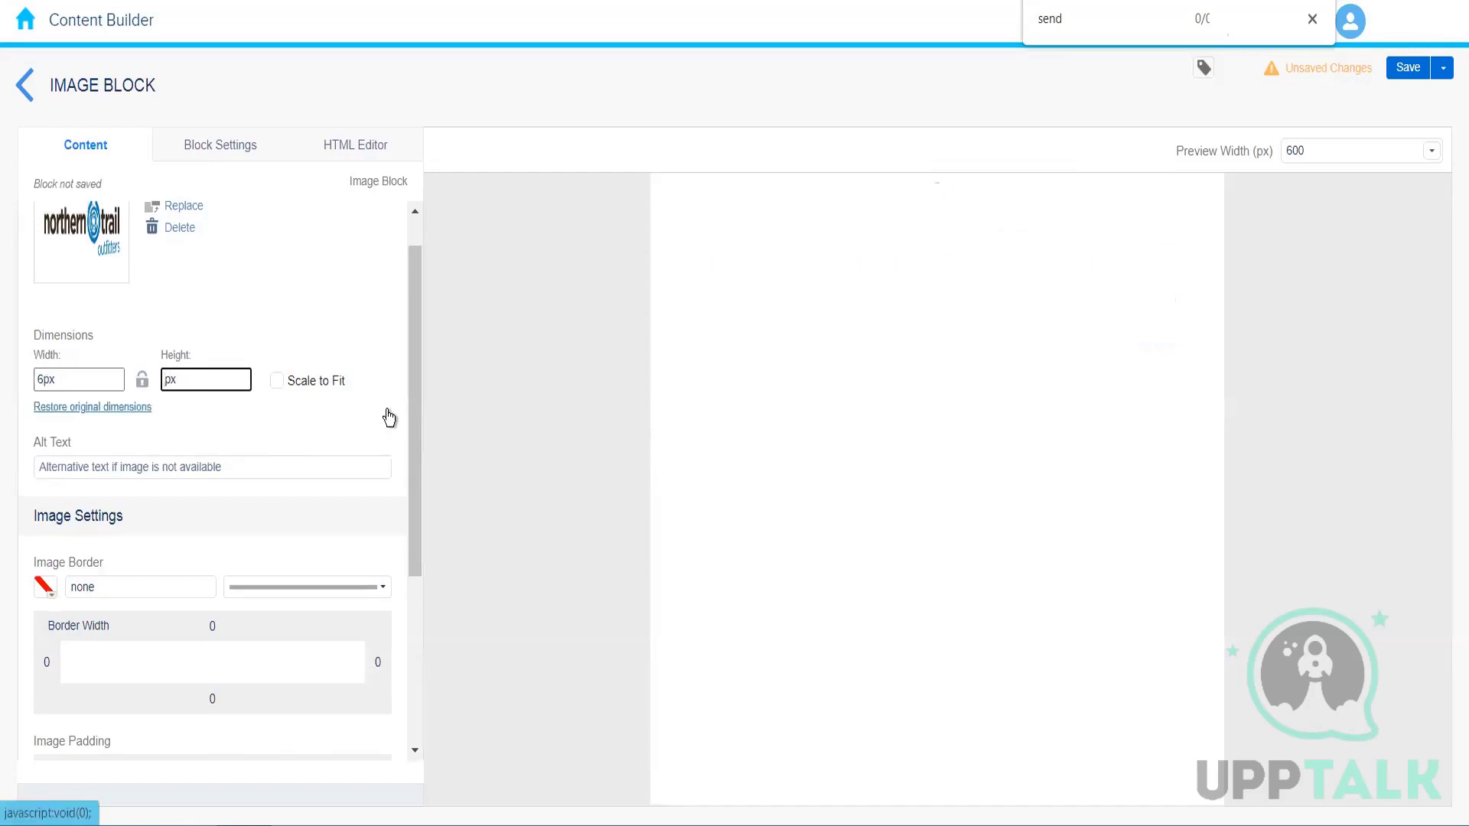
{"action": "type", "text": "150"}
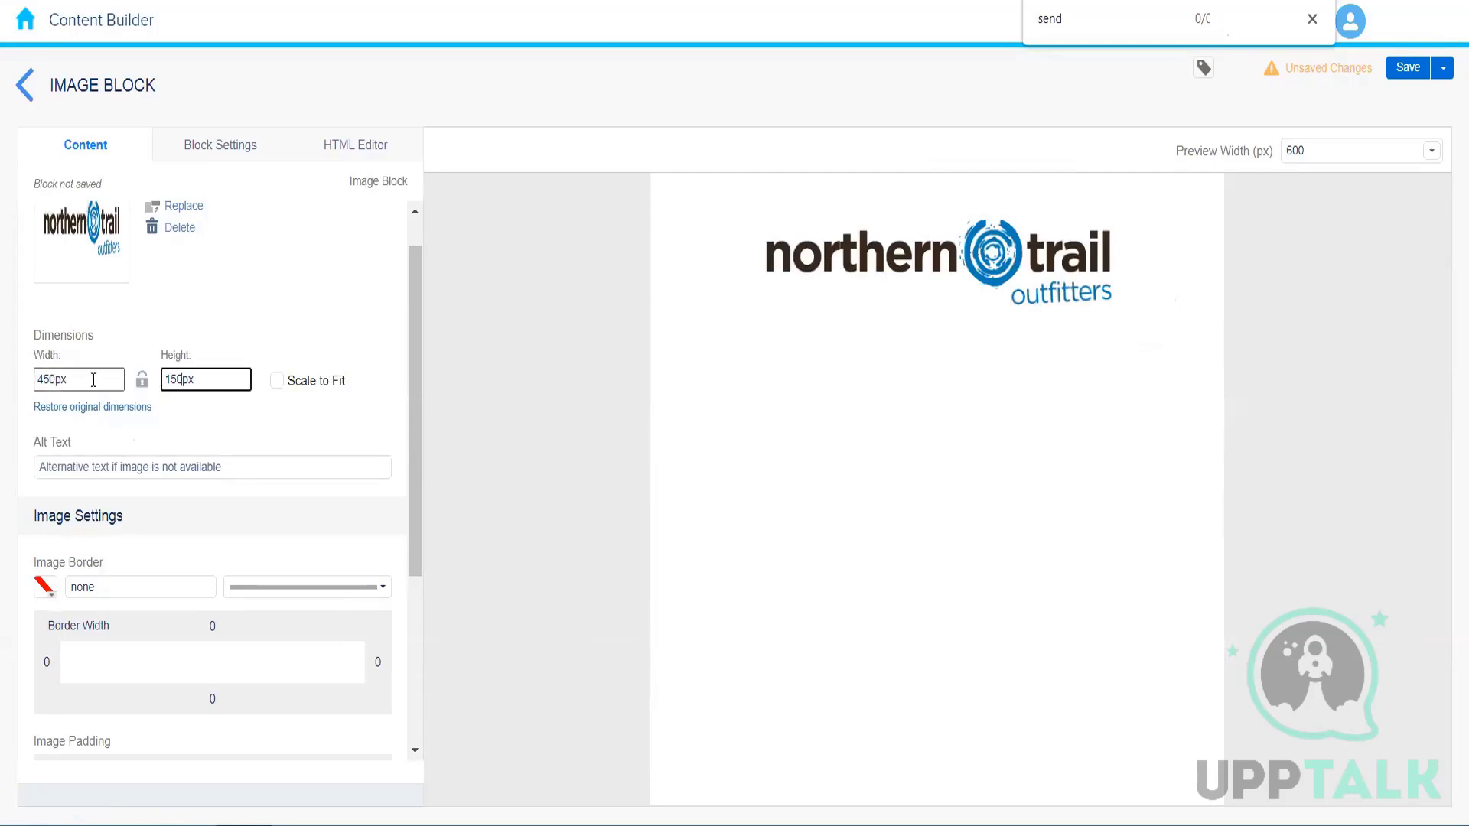
- Unlock the logo's proportions and set its width to 600 px
{"action": "left_click", "coordinate": [143, 383]}
{"action": "left_click", "coordinate": [55, 381]}
{"action": "left_click_drag", "start_coordinate": [55, 381], "coordinate": [21, 385]}
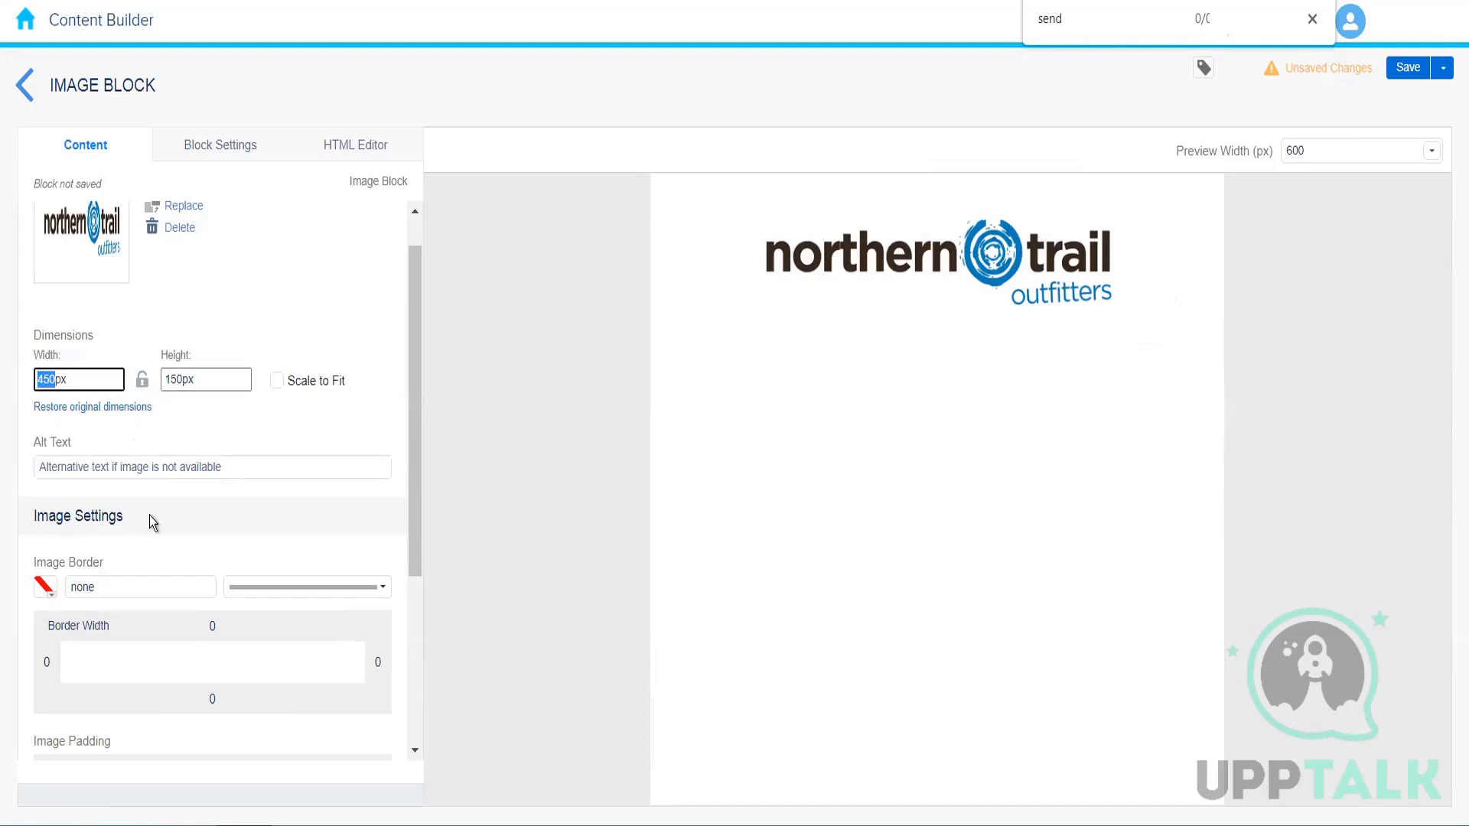
{"action": "type", "text": "600"}
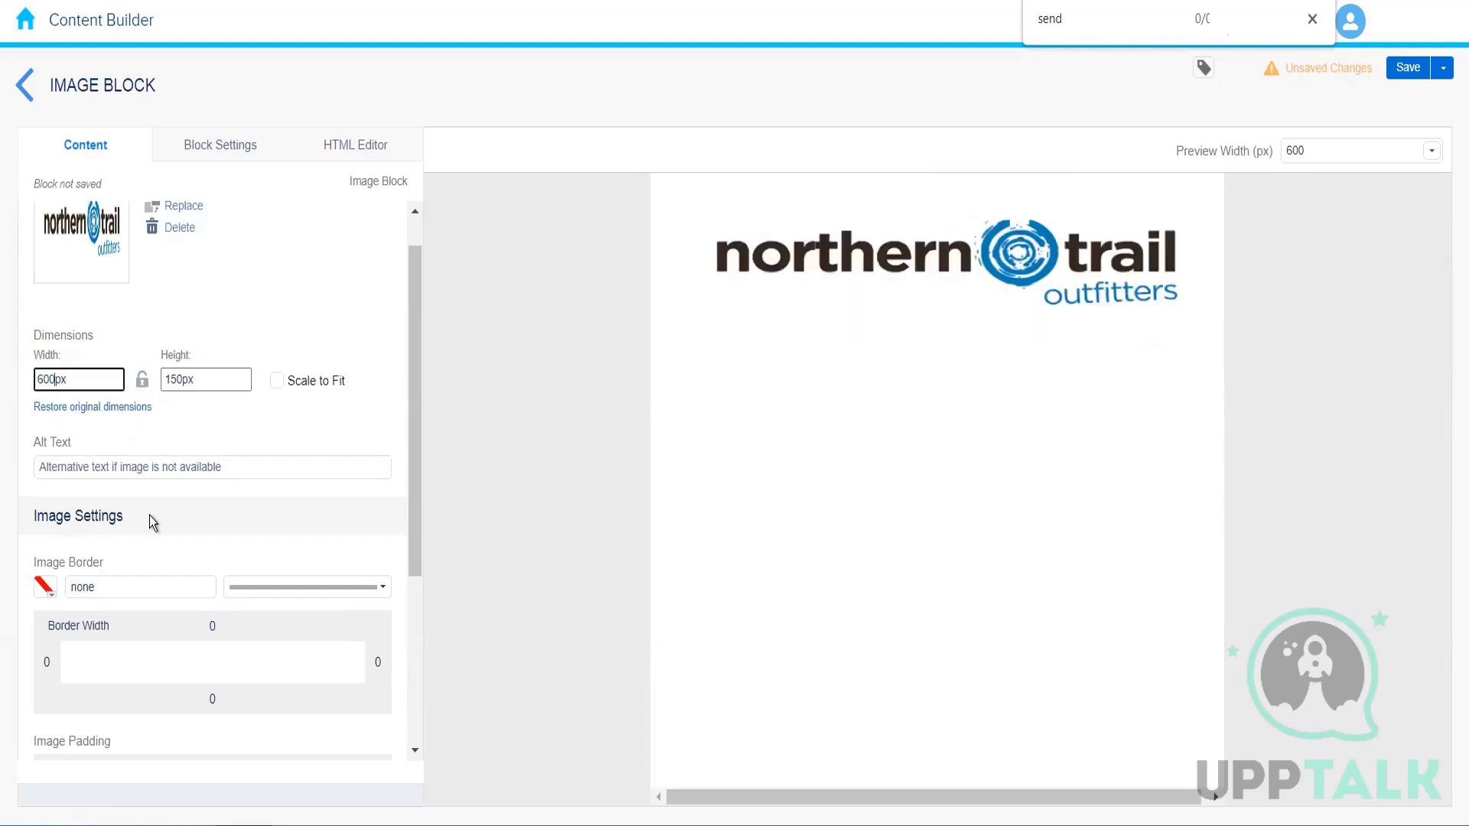
{"action": "left_click", "coordinate": [254, 349]}
{"action": "left_click", "coordinate": [196, 385]}
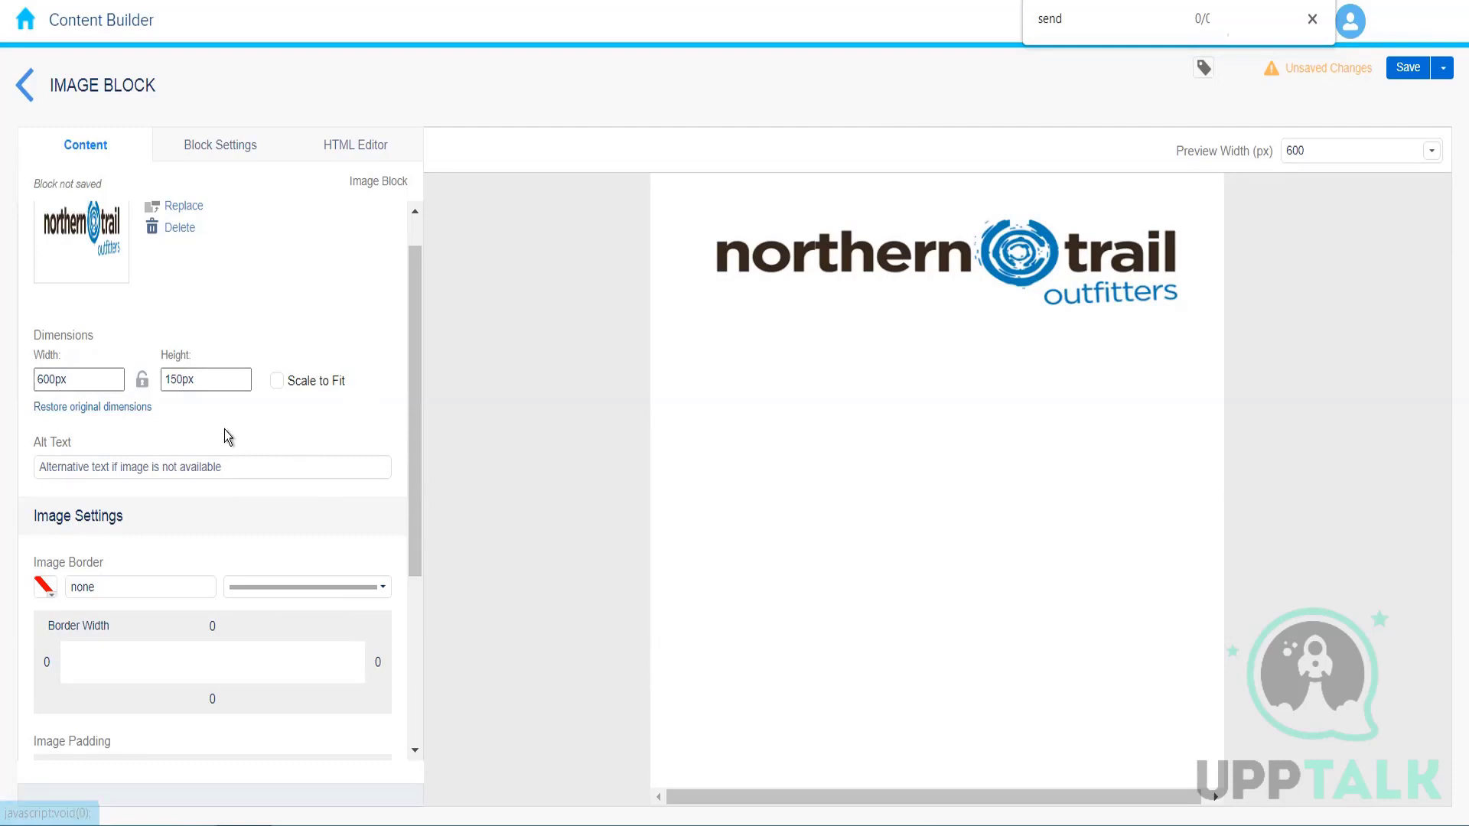
- Set the image's alt text to "Northern Trail Outfitters Logo"
{"action": "left_click_drag", "start_coordinate": [416, 406], "coordinate": [416, 440]}
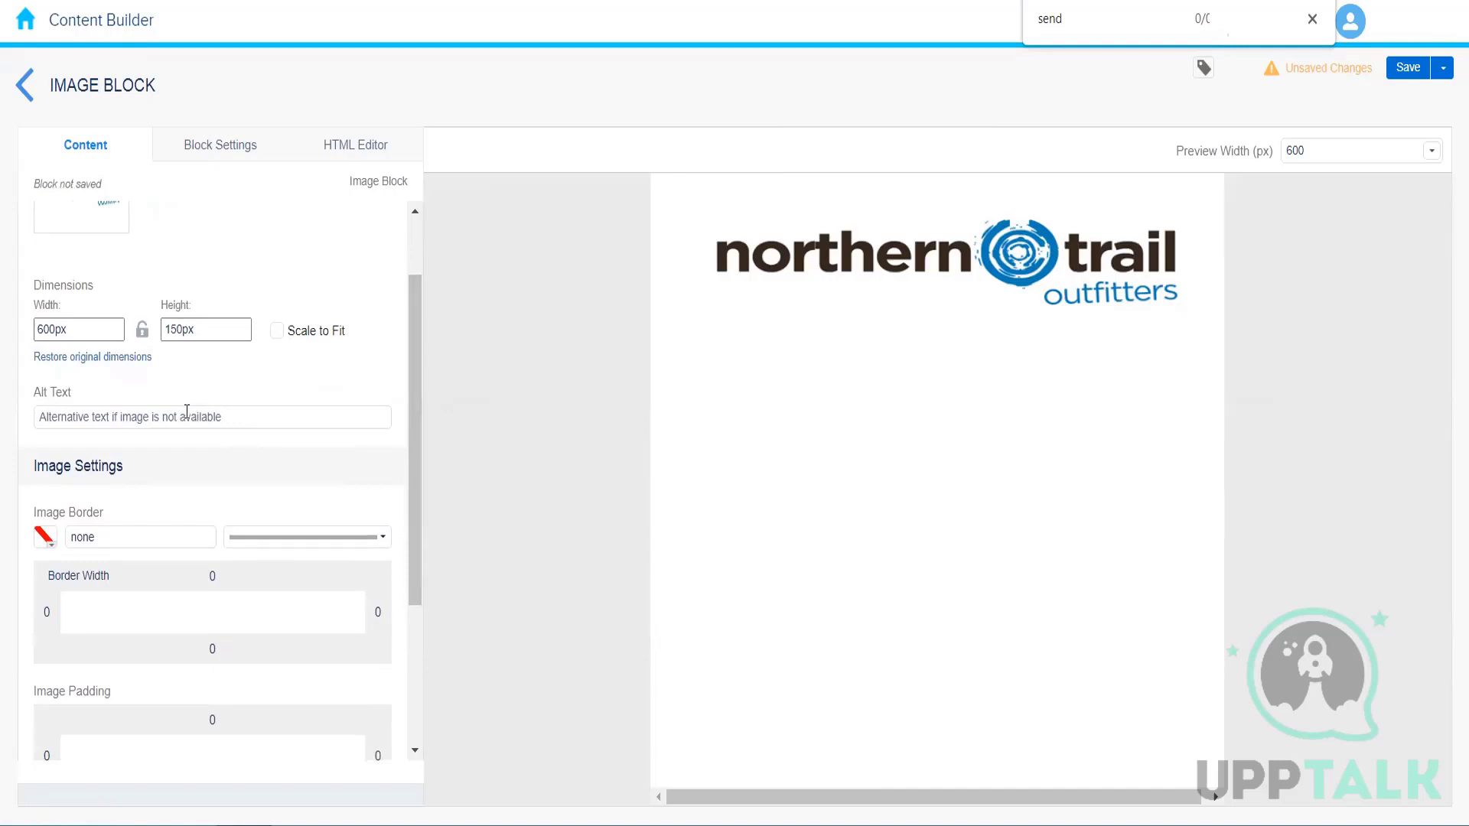
{"action": "left_click", "coordinate": [237, 417]}
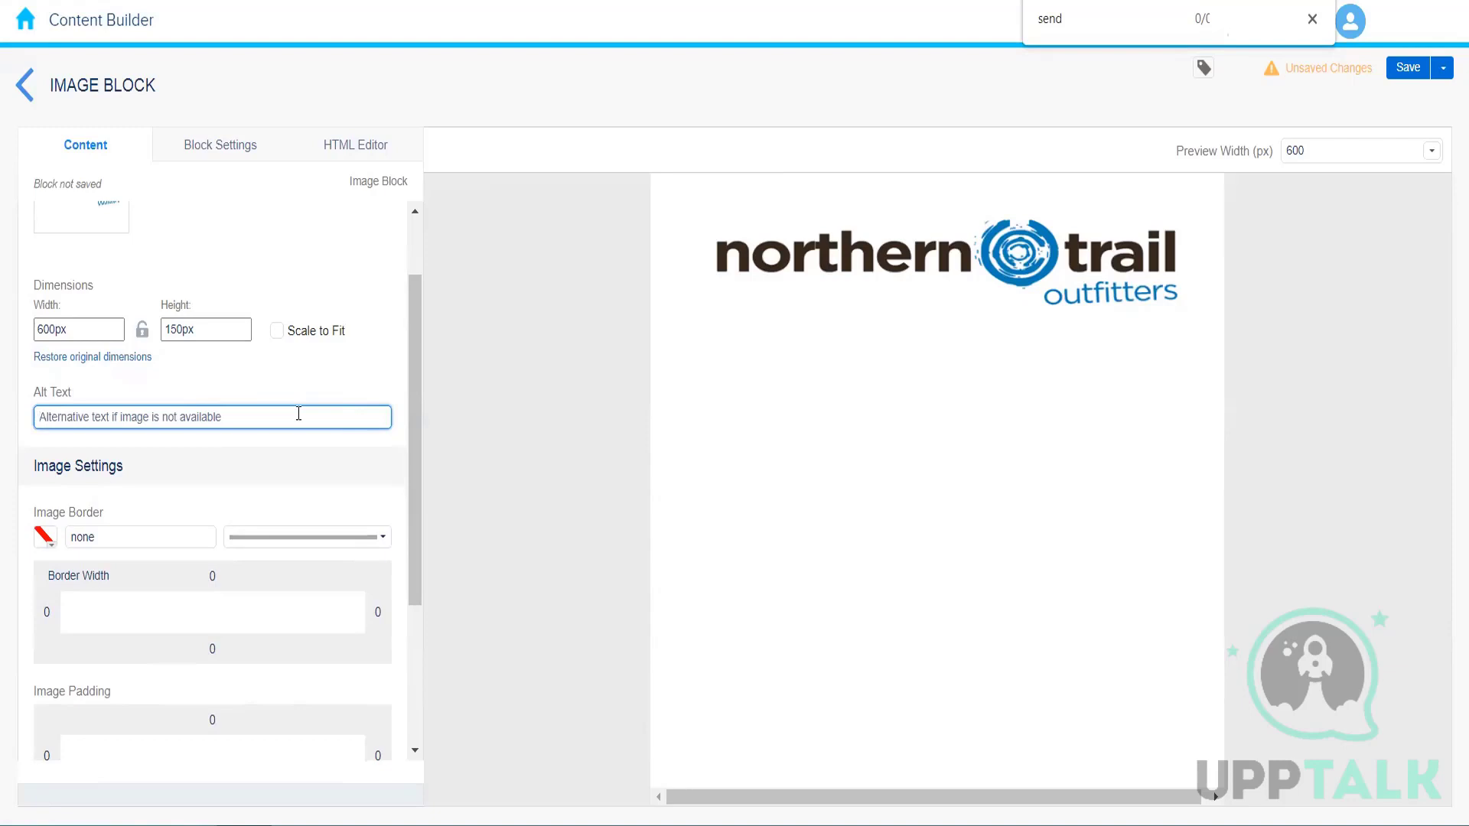
{"action": "type", "text": "Northe"}
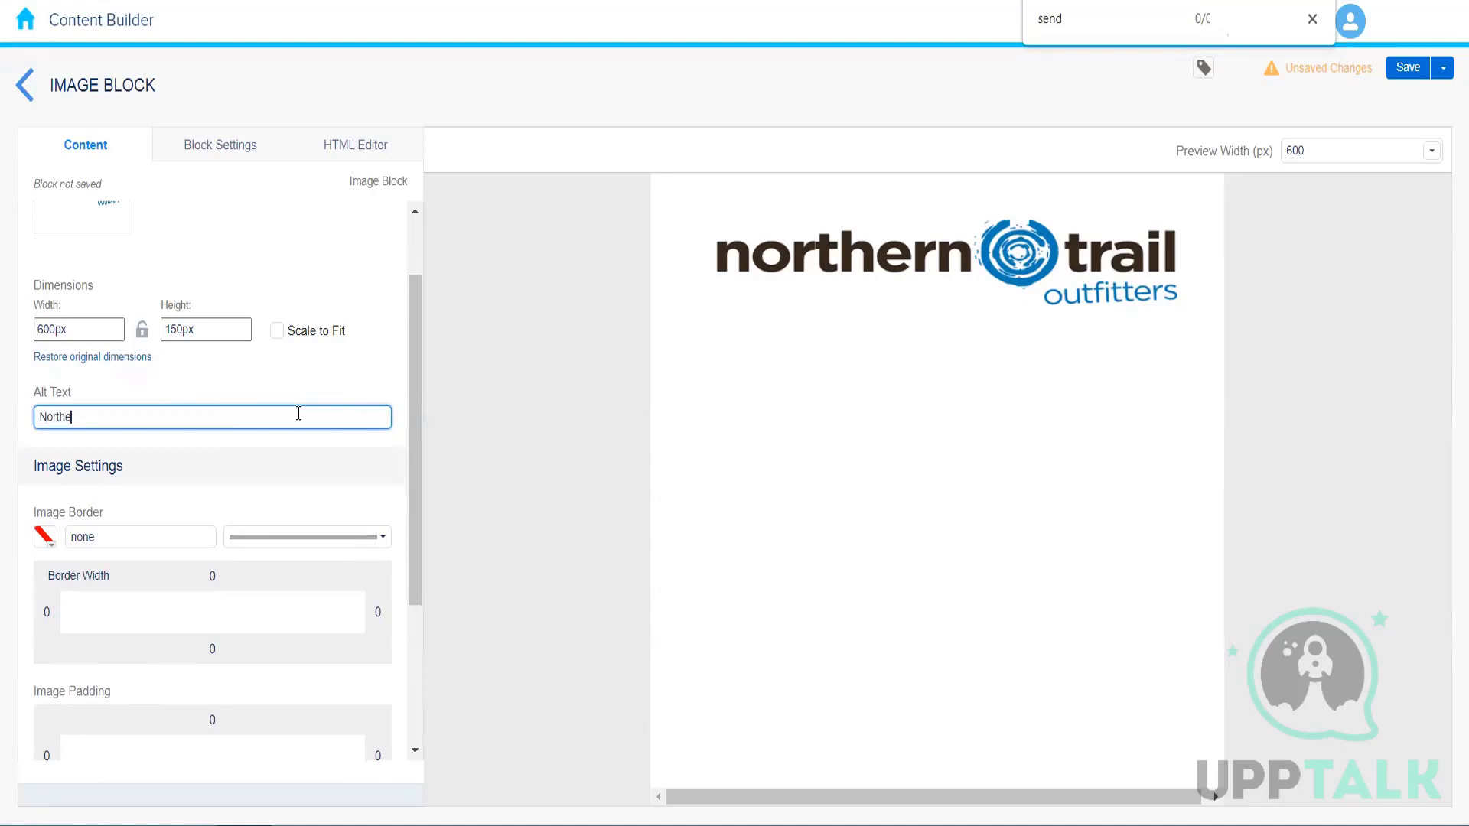
{"action": "type", "text": "rn Trail Outfitters Logo"}
{"action": "left_click", "coordinate": [131, 370]}
- Try left alignment for the logo in the image settings and return it to centre alignment
{"action": "left_click_drag", "start_coordinate": [411, 398], "coordinate": [411, 452]}
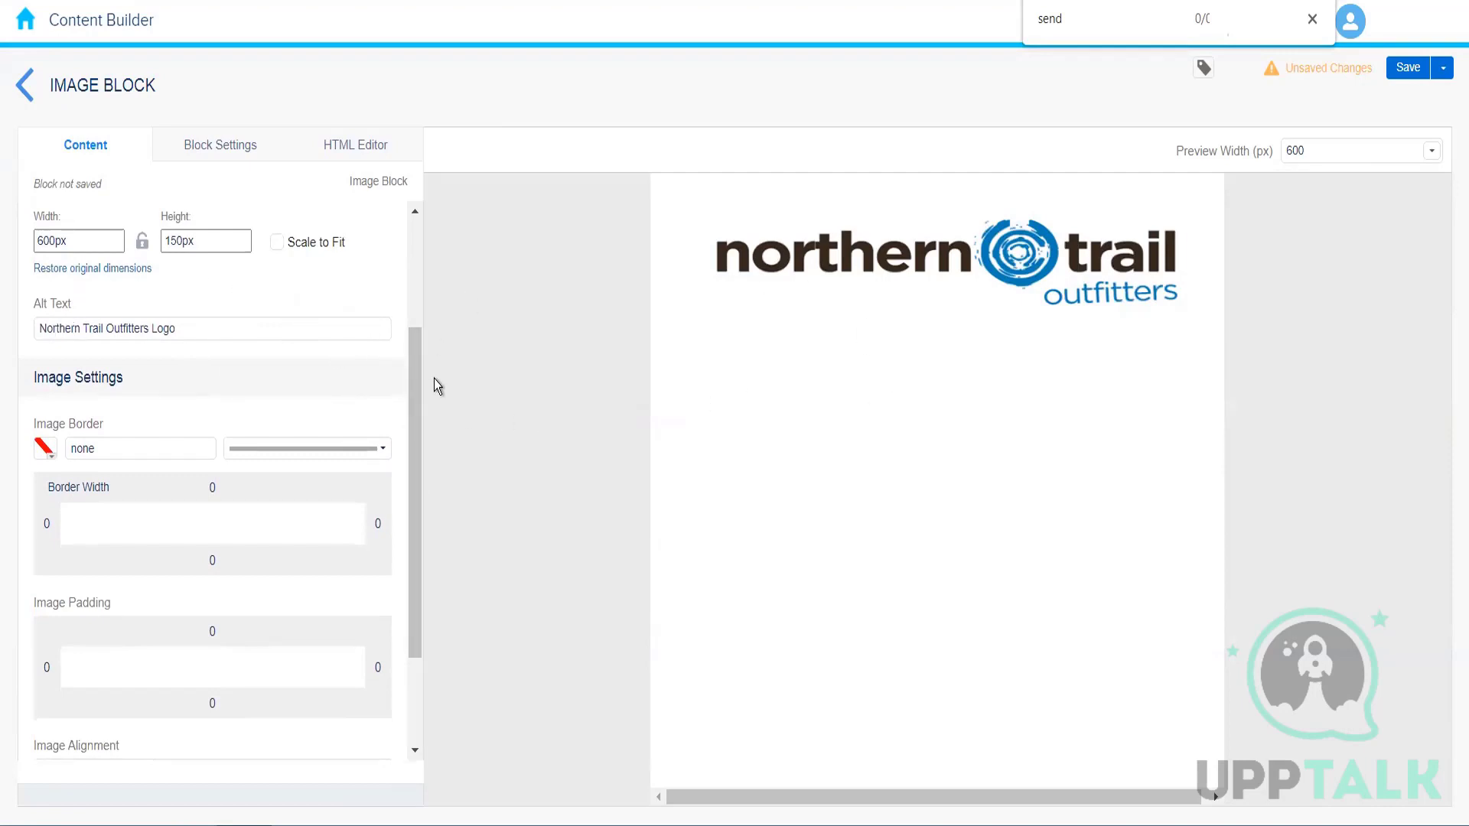
{"action": "scroll", "coordinate": [411, 427], "scroll_direction": "down", "scroll_amount": 3}
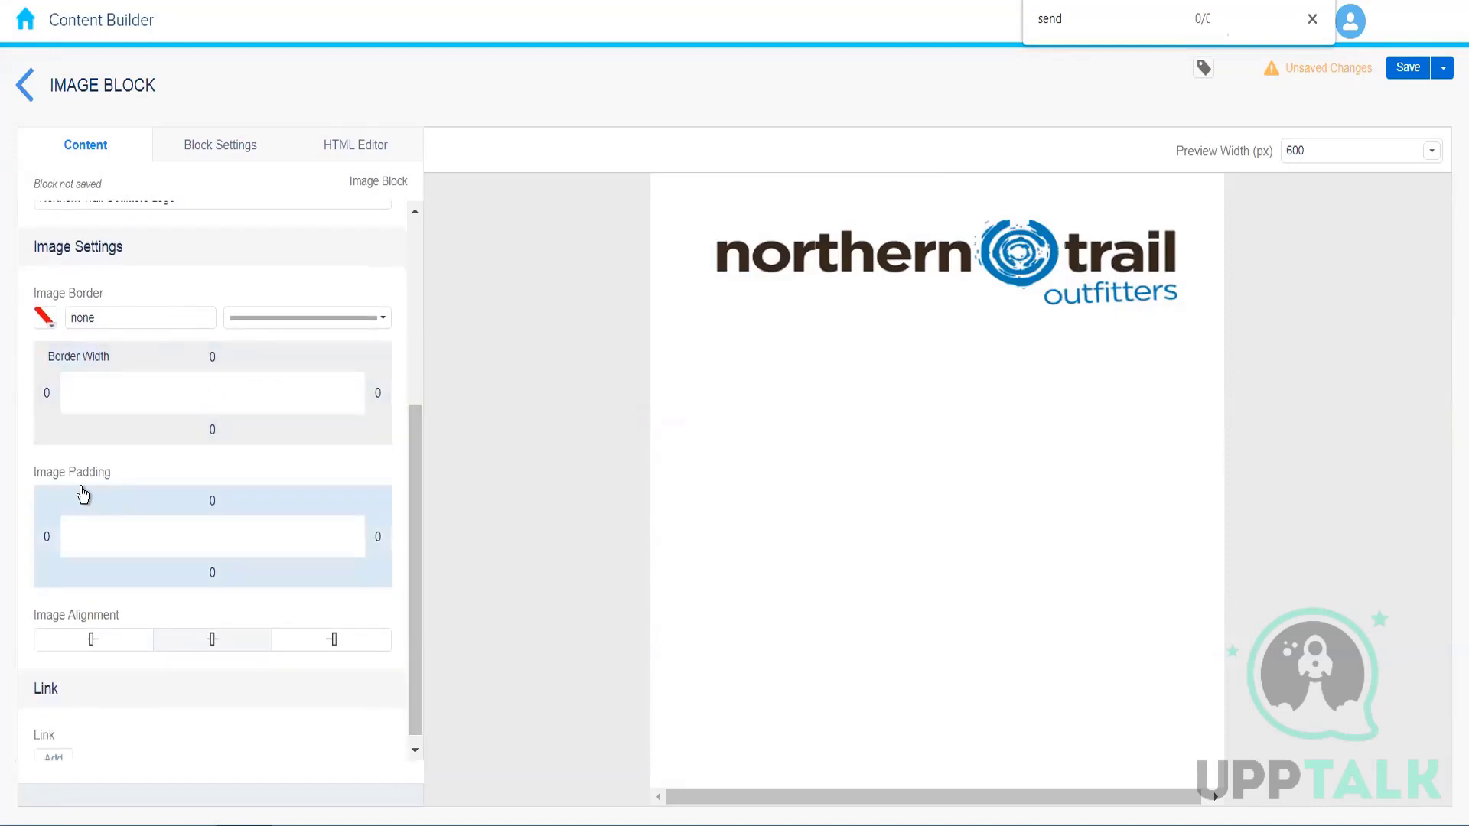
{"action": "left_click_drag", "start_coordinate": [417, 508], "coordinate": [416, 549]}
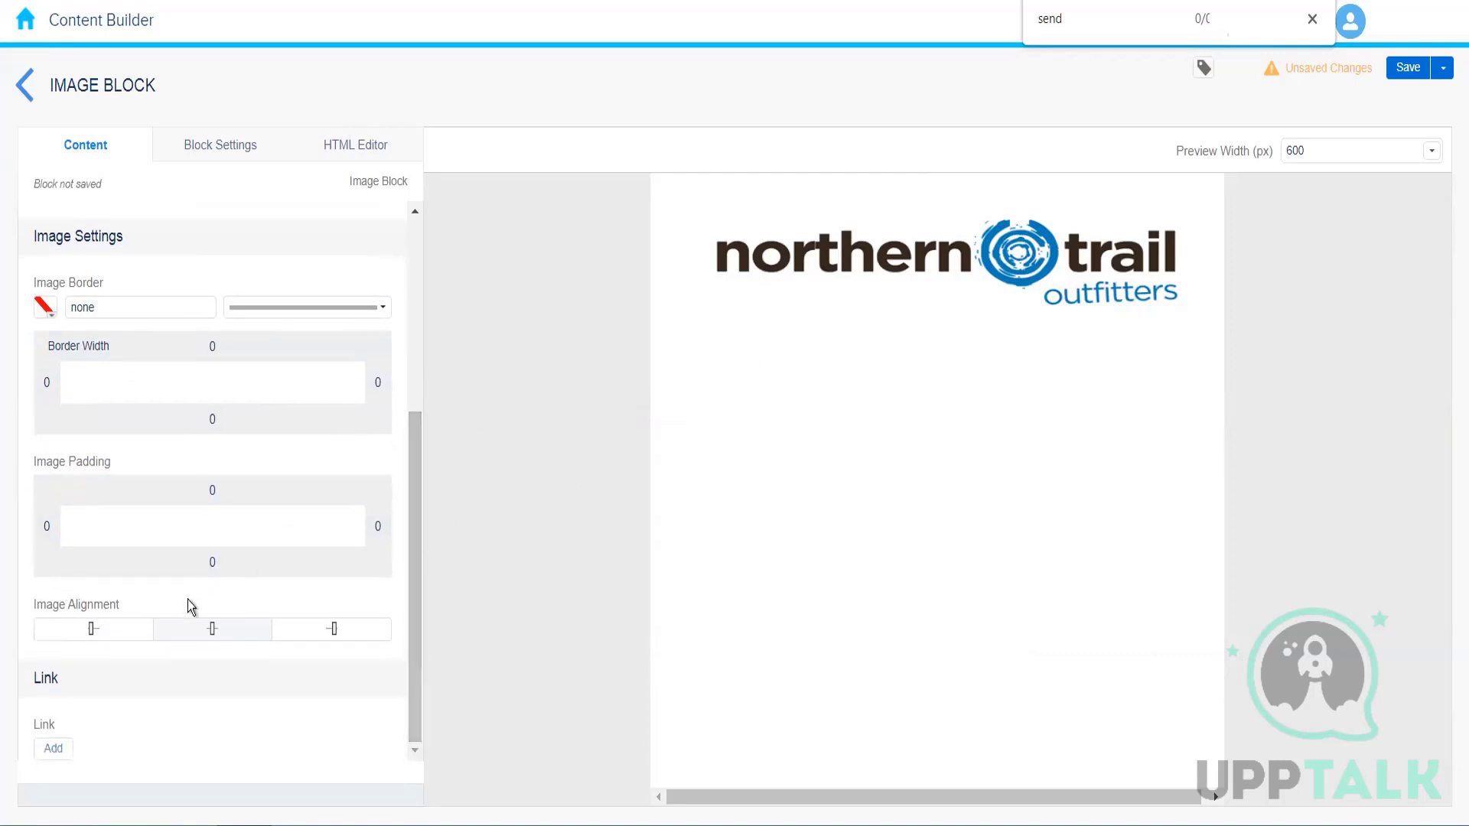
{"action": "left_click", "coordinate": [94, 631]}
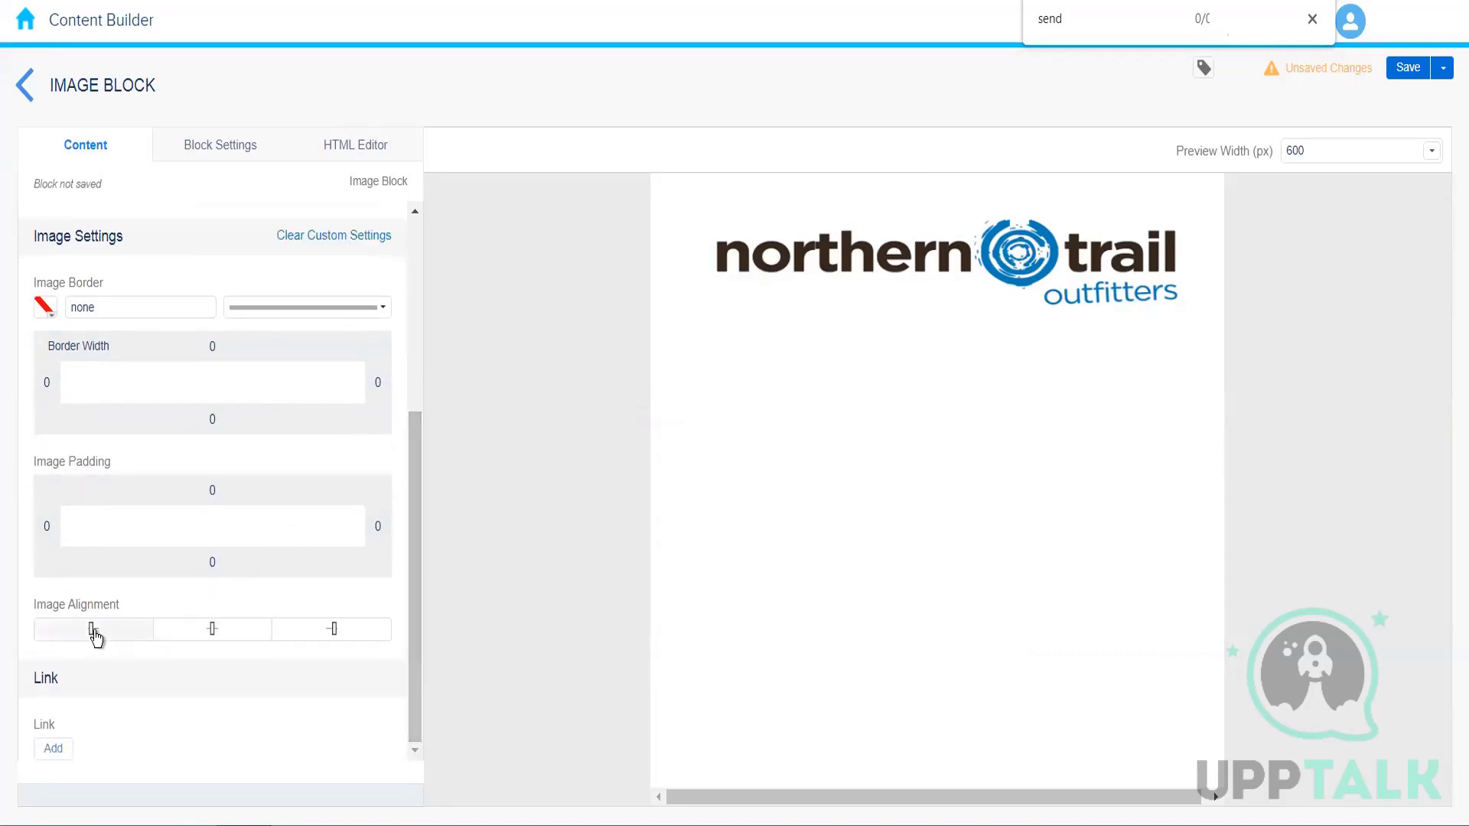
{"action": "left_click", "coordinate": [270, 634]}
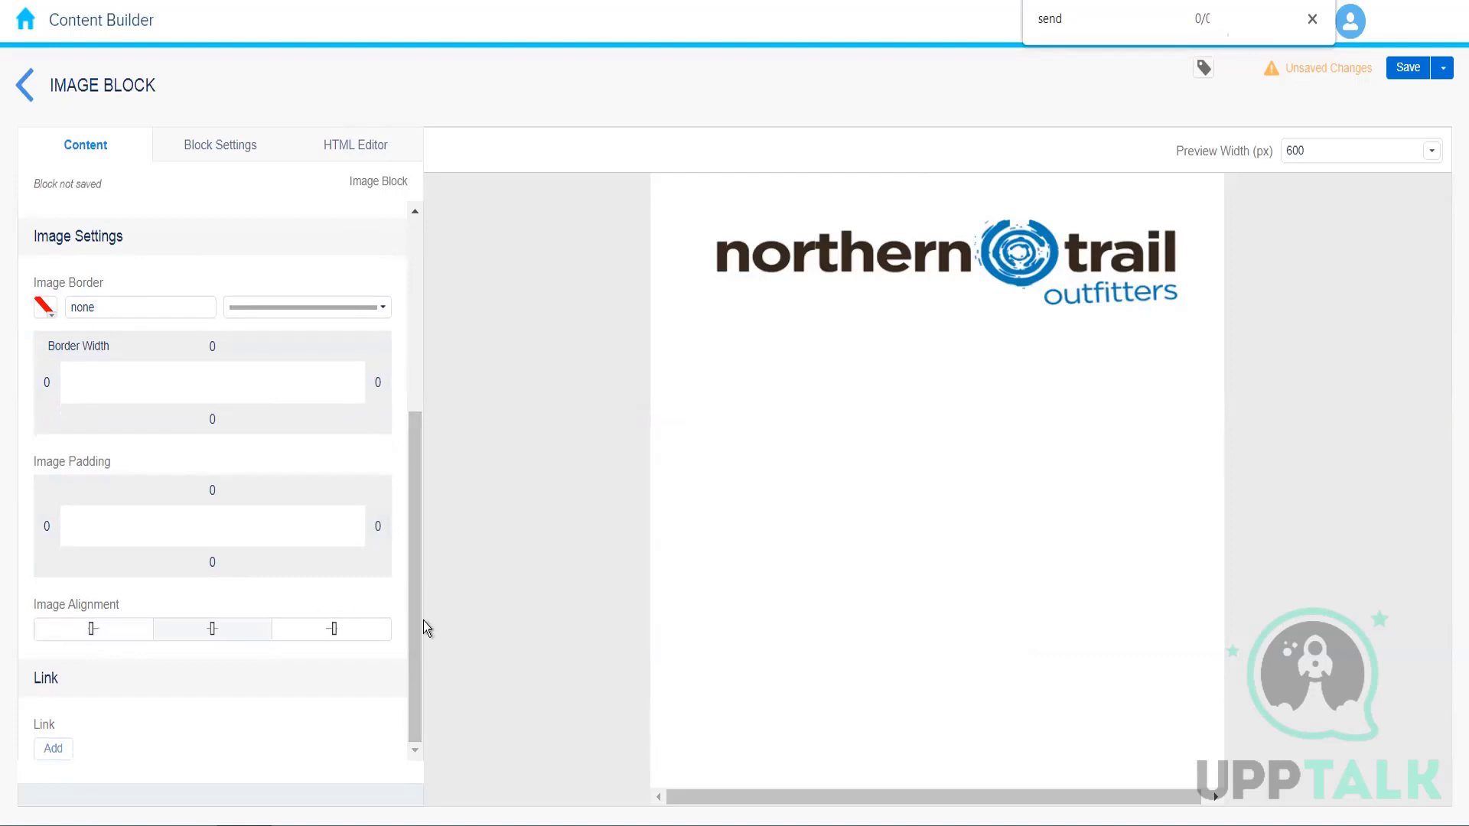
{"action": "left_click", "coordinate": [53, 749]}
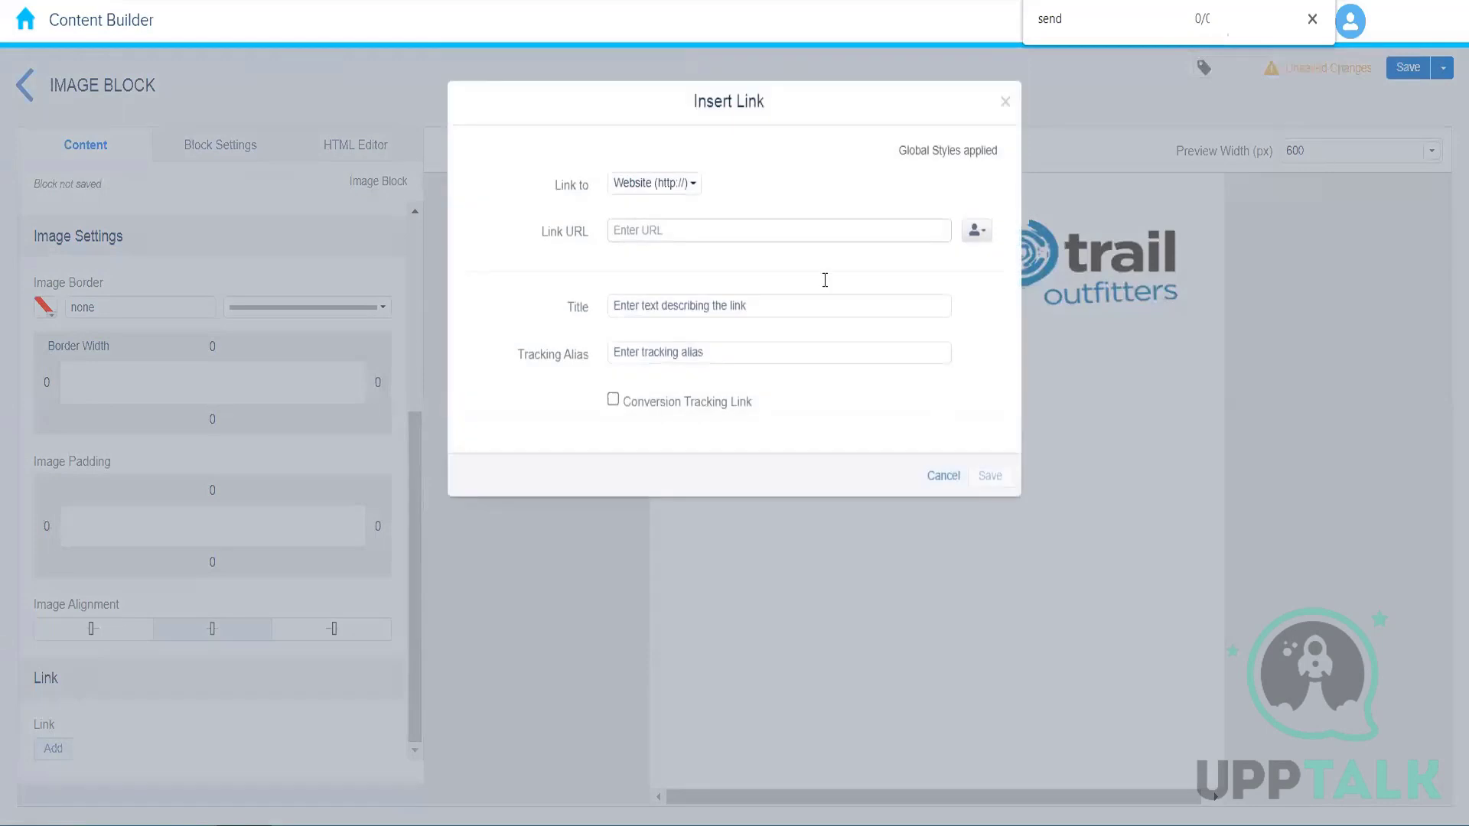
{"action": "left_click", "coordinate": [654, 228]}
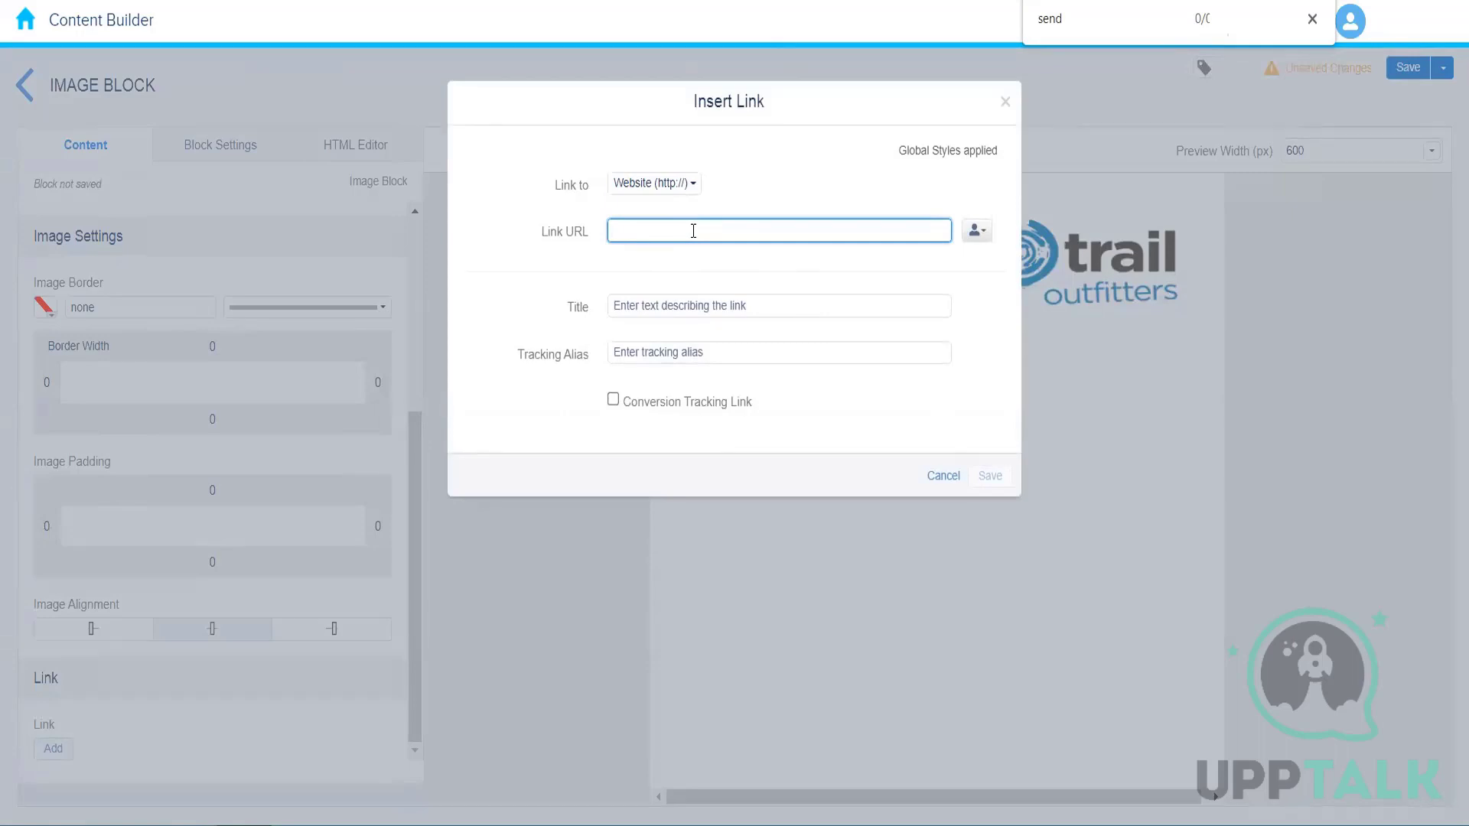
{"action": "type", "text": "www.google.com"}
{"action": "left_click", "coordinate": [545, 402]}
{"action": "left_click", "coordinate": [980, 483]}
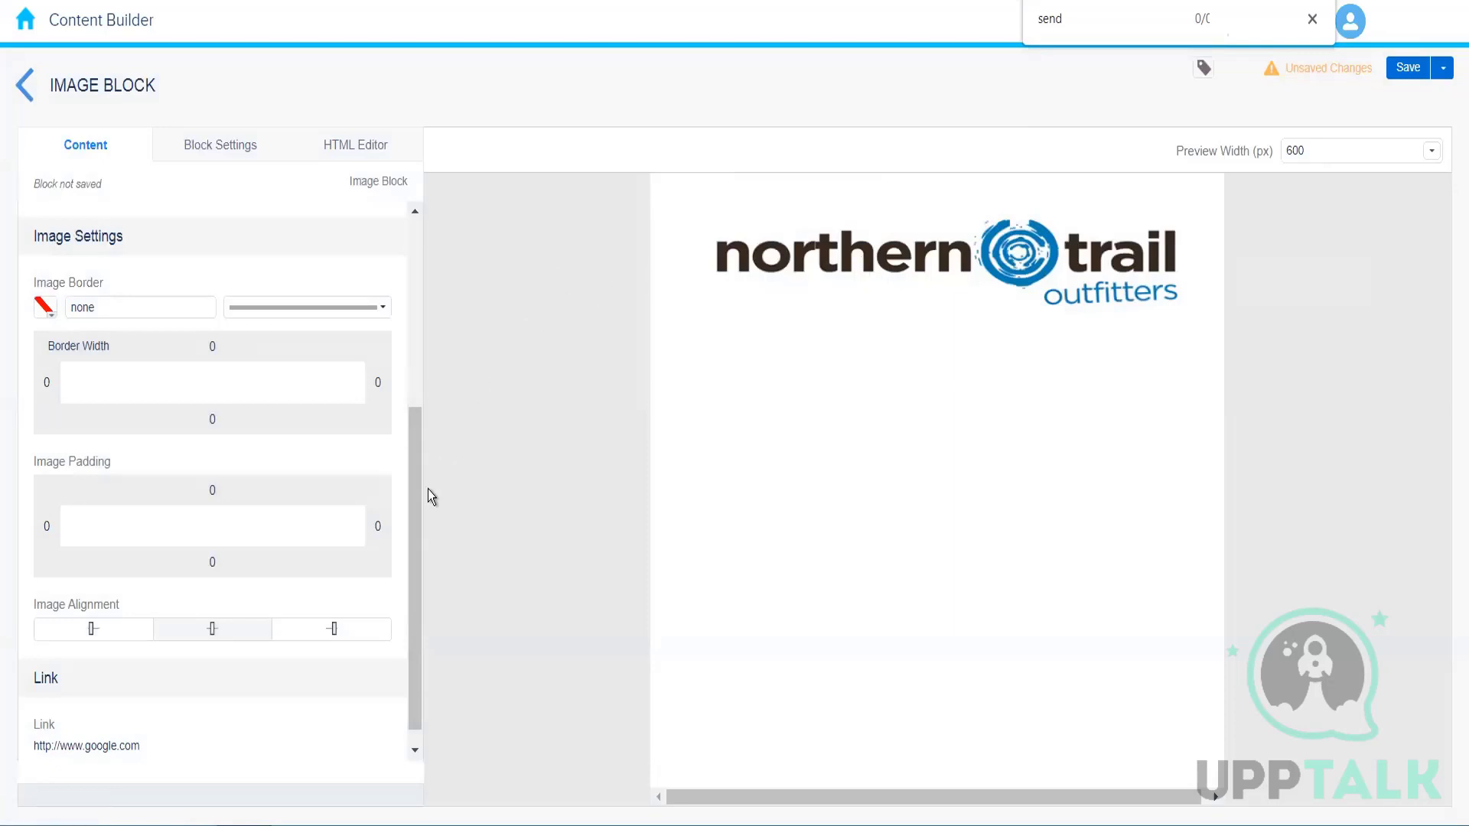
- Review the HTML code behind the image block and its image and link settings
{"action": "left_click_drag", "start_coordinate": [419, 312], "coordinate": [415, 193]}
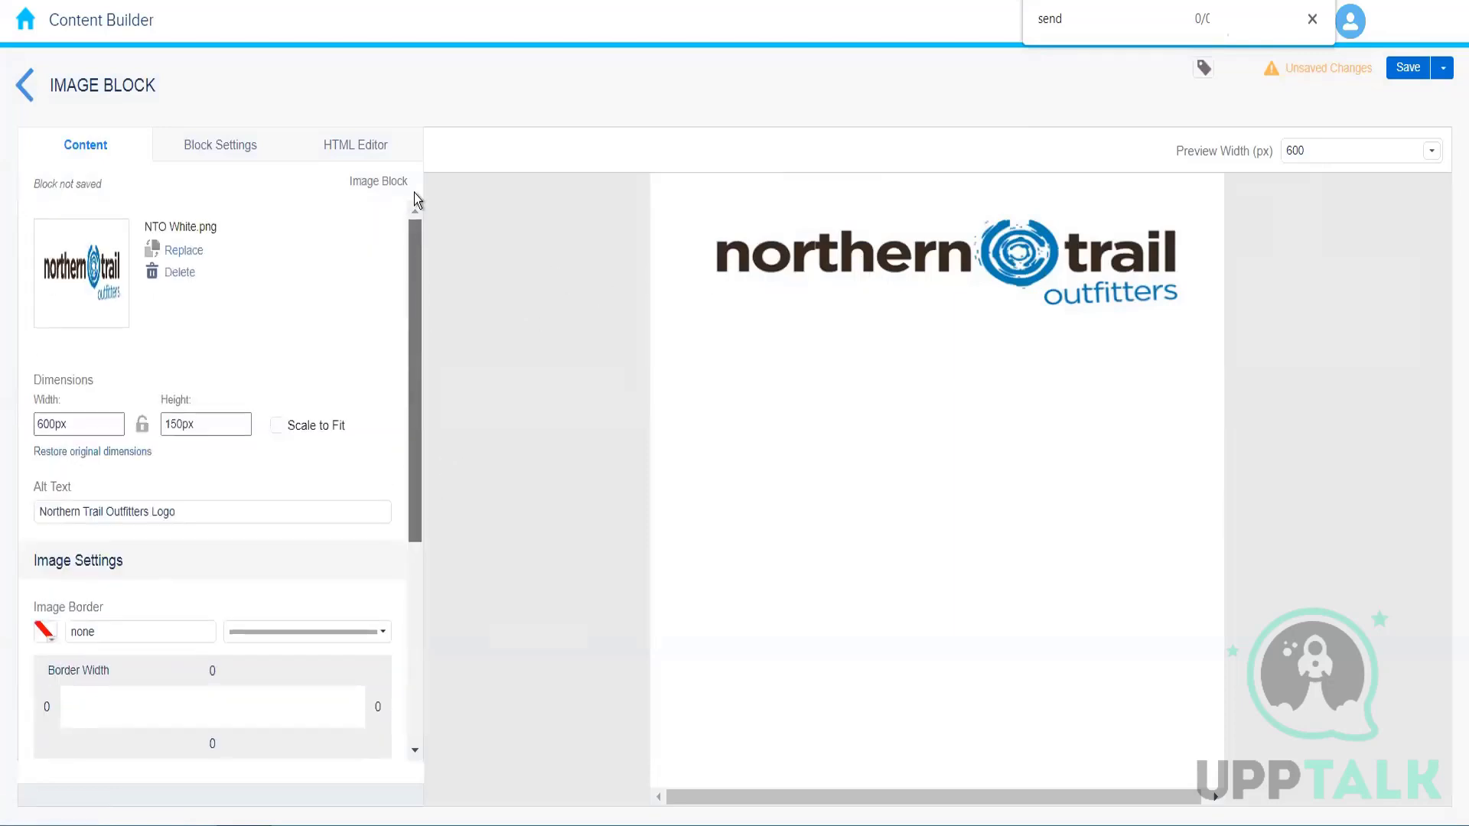
{"action": "left_click", "coordinate": [241, 150]}
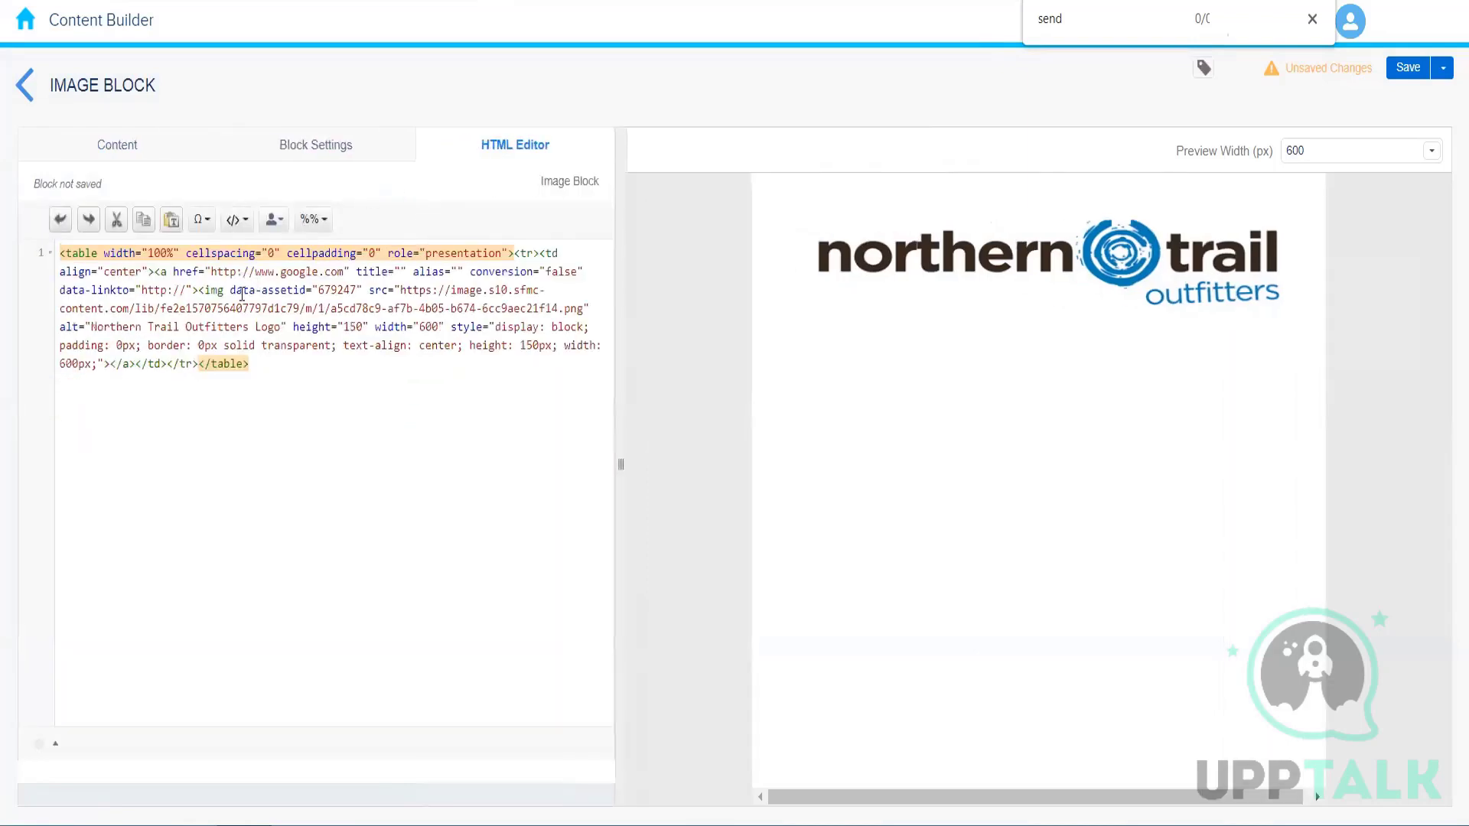
{"action": "left_click", "coordinate": [276, 371]}
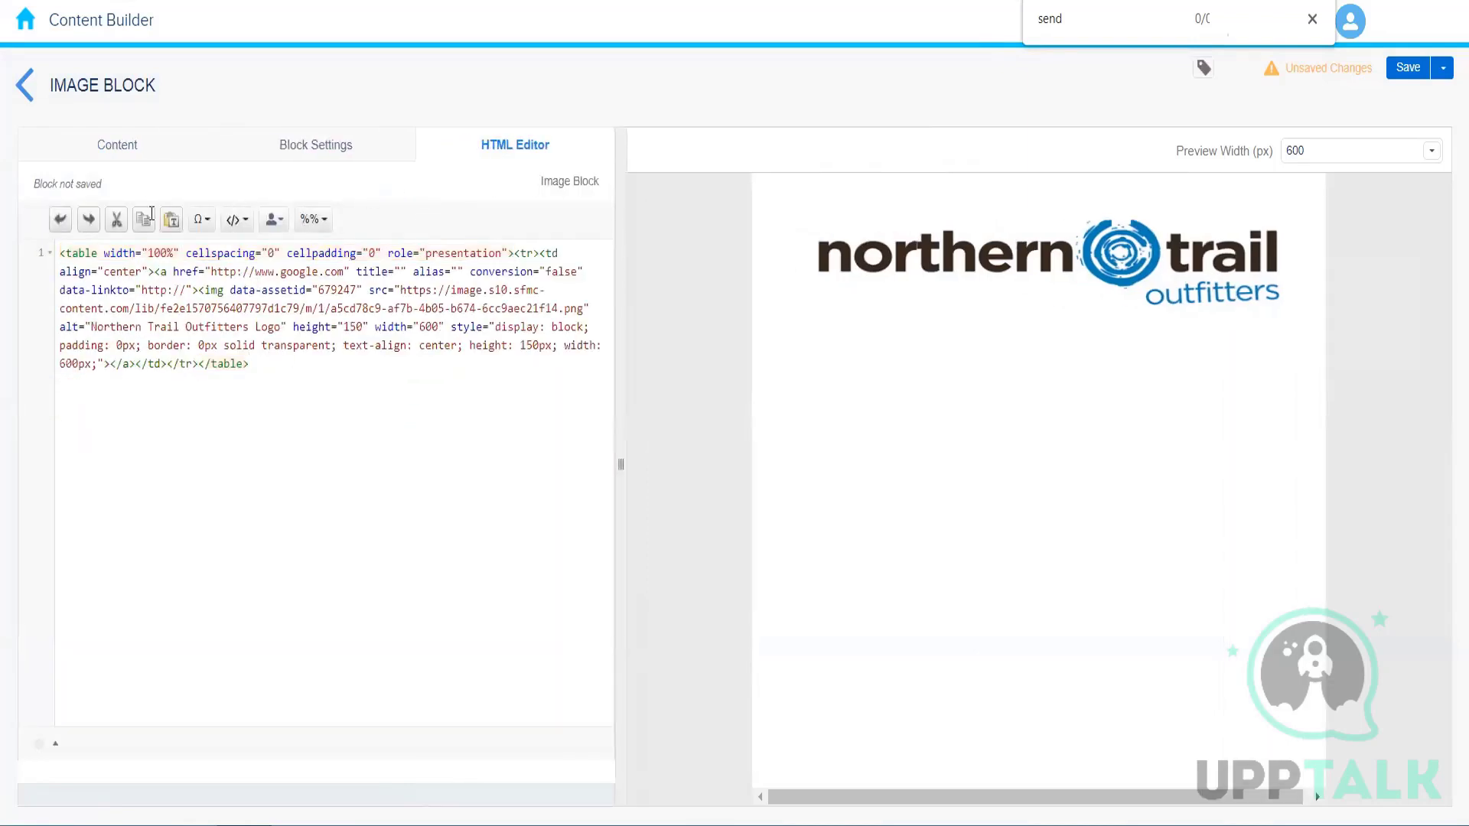
{"action": "left_click", "coordinate": [127, 156]}
{"action": "left_click_drag", "start_coordinate": [416, 333], "coordinate": [411, 658]}
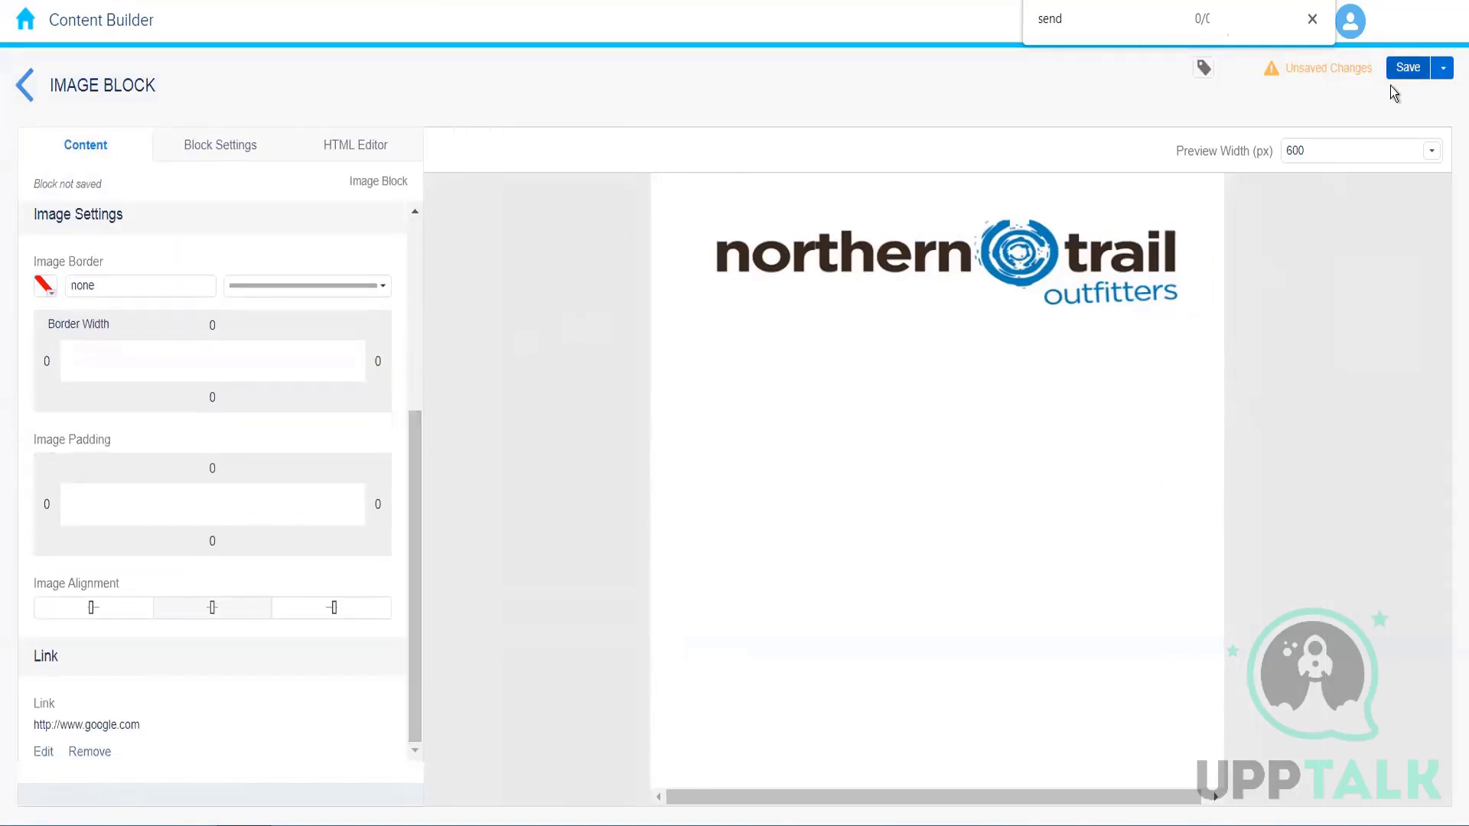
- Save the image block in the 004_Rahul folder with the name "Image Block Demo"
{"action": "left_click", "coordinate": [1408, 68]}
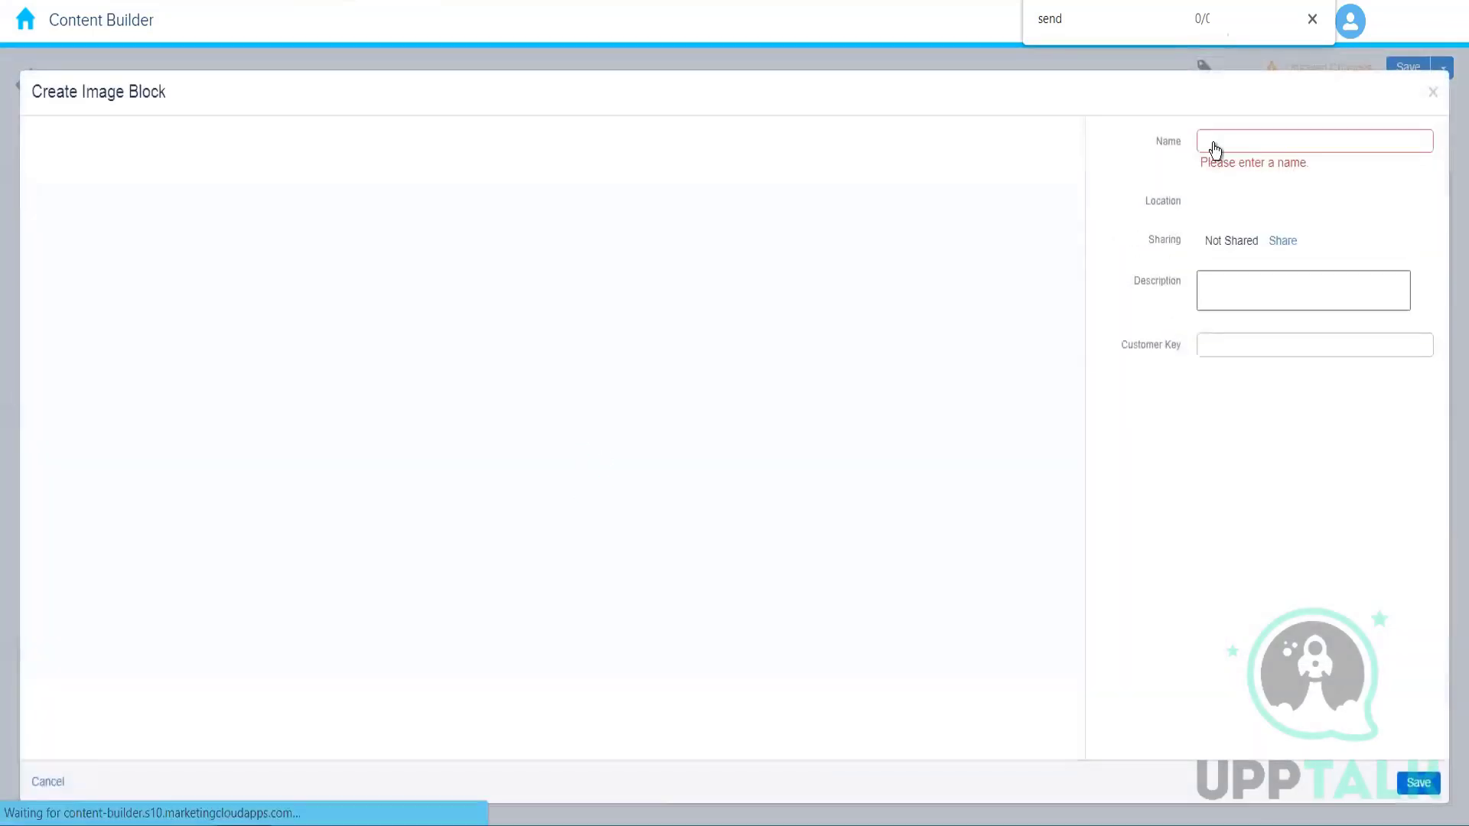
{"action": "left_click", "coordinate": [1216, 147]}
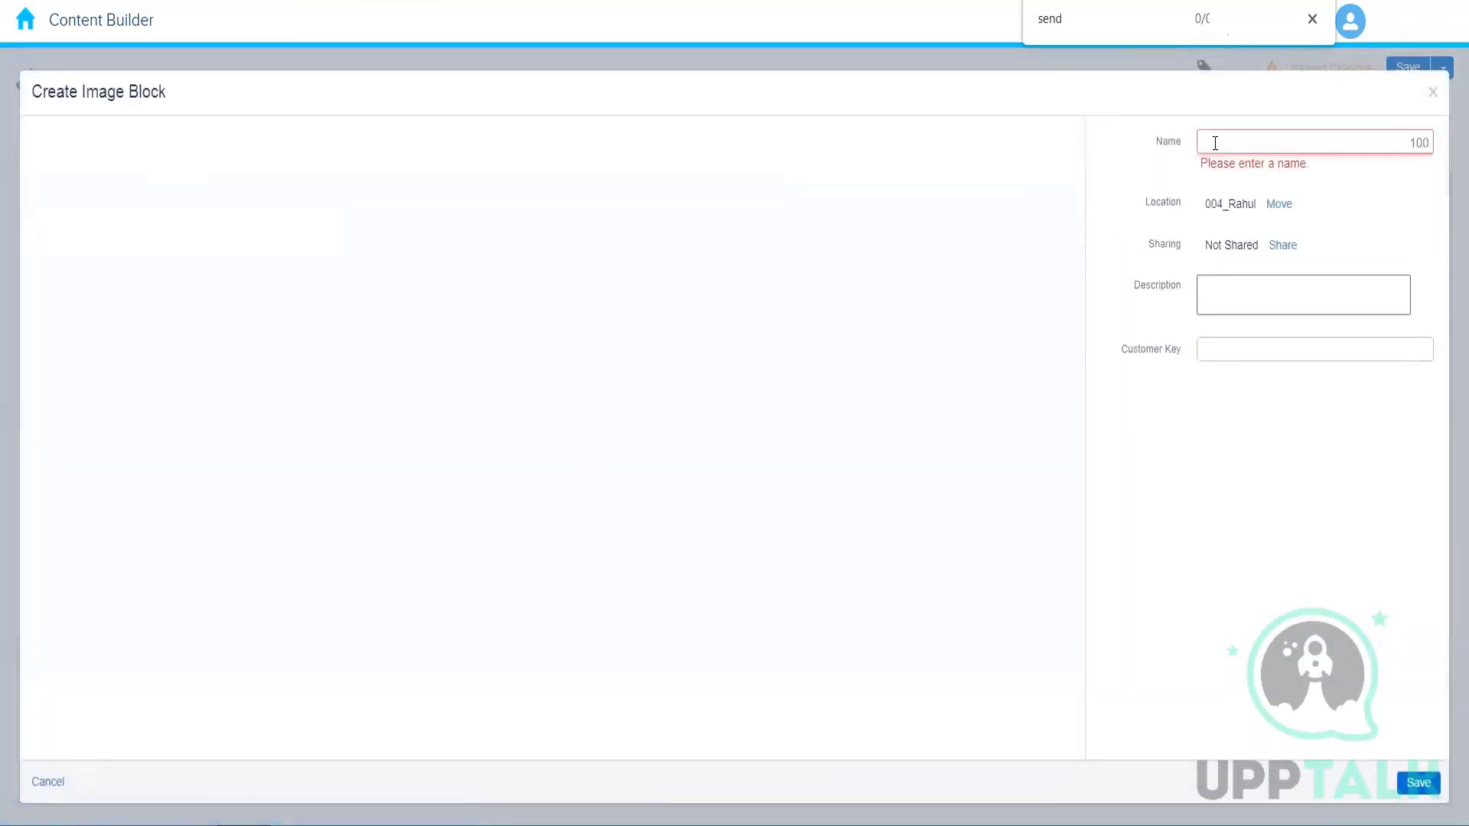
{"action": "type", "text": "Image B"}
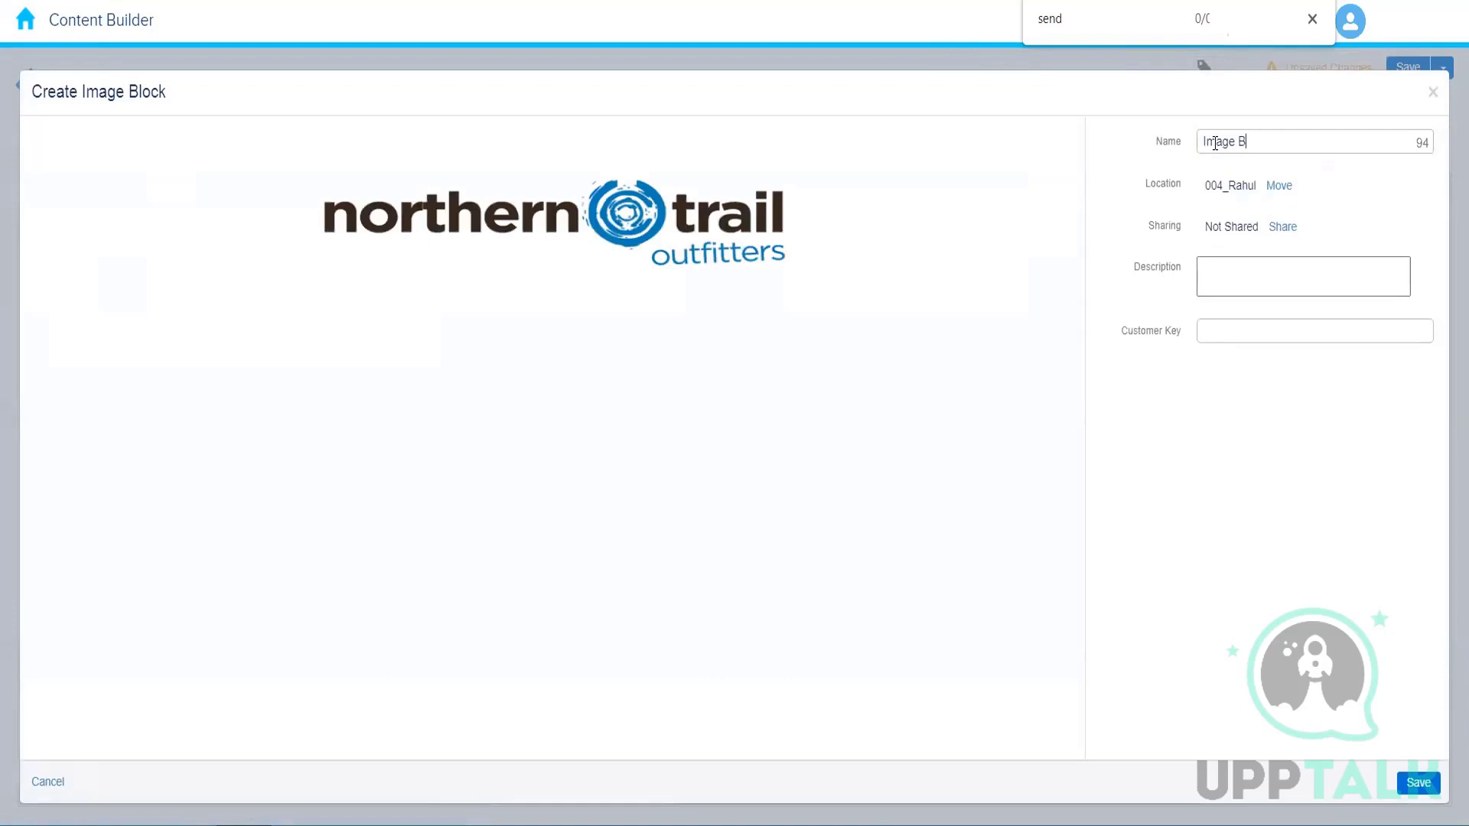
{"action": "type", "text": "llock"}
{"action": "key", "text": "BackSpace"}
{"action": "key", "text": "BackSpace"}
{"action": "key", "text": "BackSpace"}
{"action": "key", "text": "BackSpace"}
{"action": "key", "text": "BackSpace"}
{"action": "type", "text": "ock "}
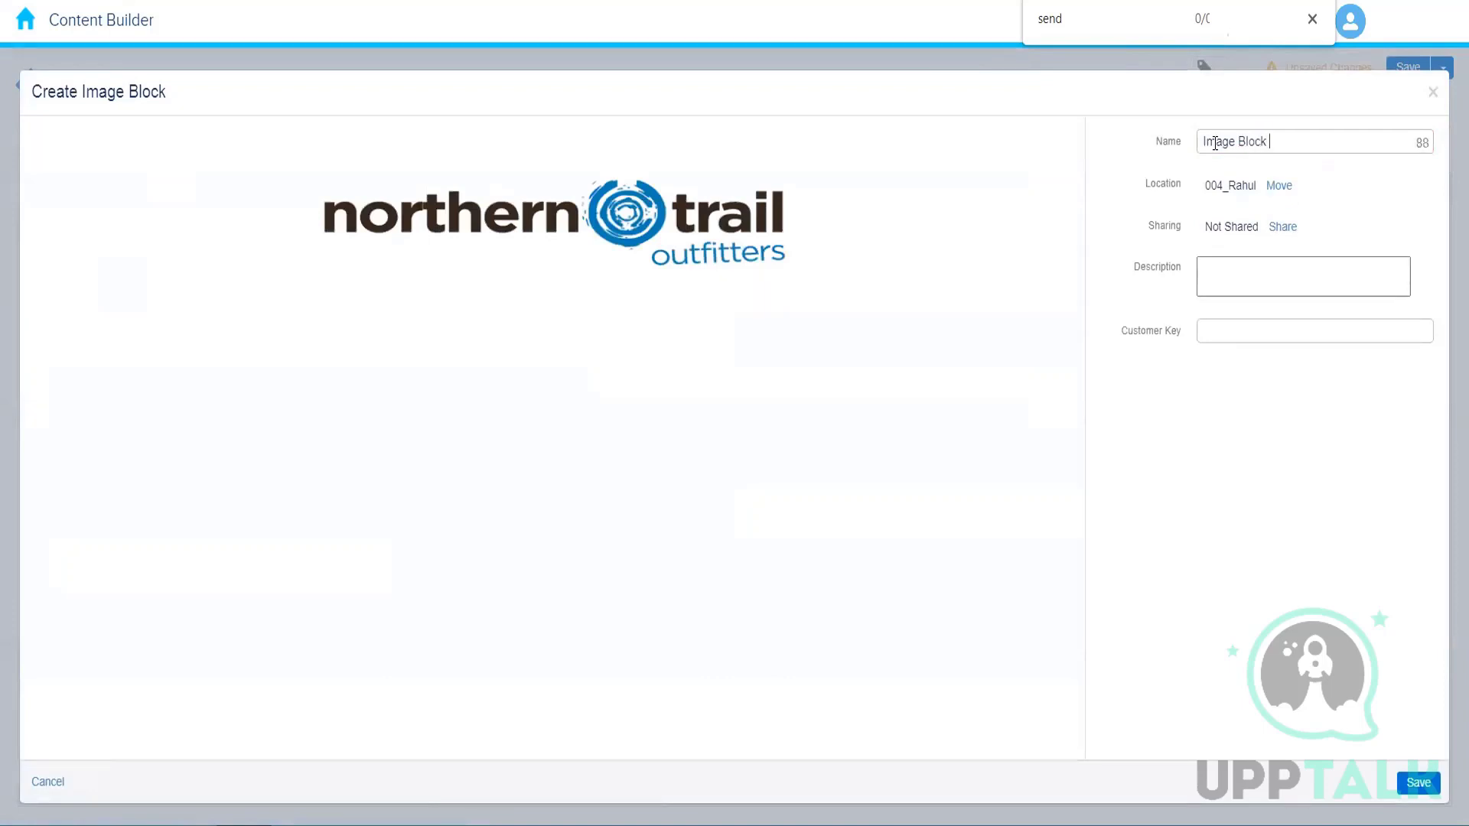
{"action": "type", "text": "Demo"}
{"action": "left_click", "coordinate": [954, 383]}
{"action": "left_click", "coordinate": [1410, 778]}
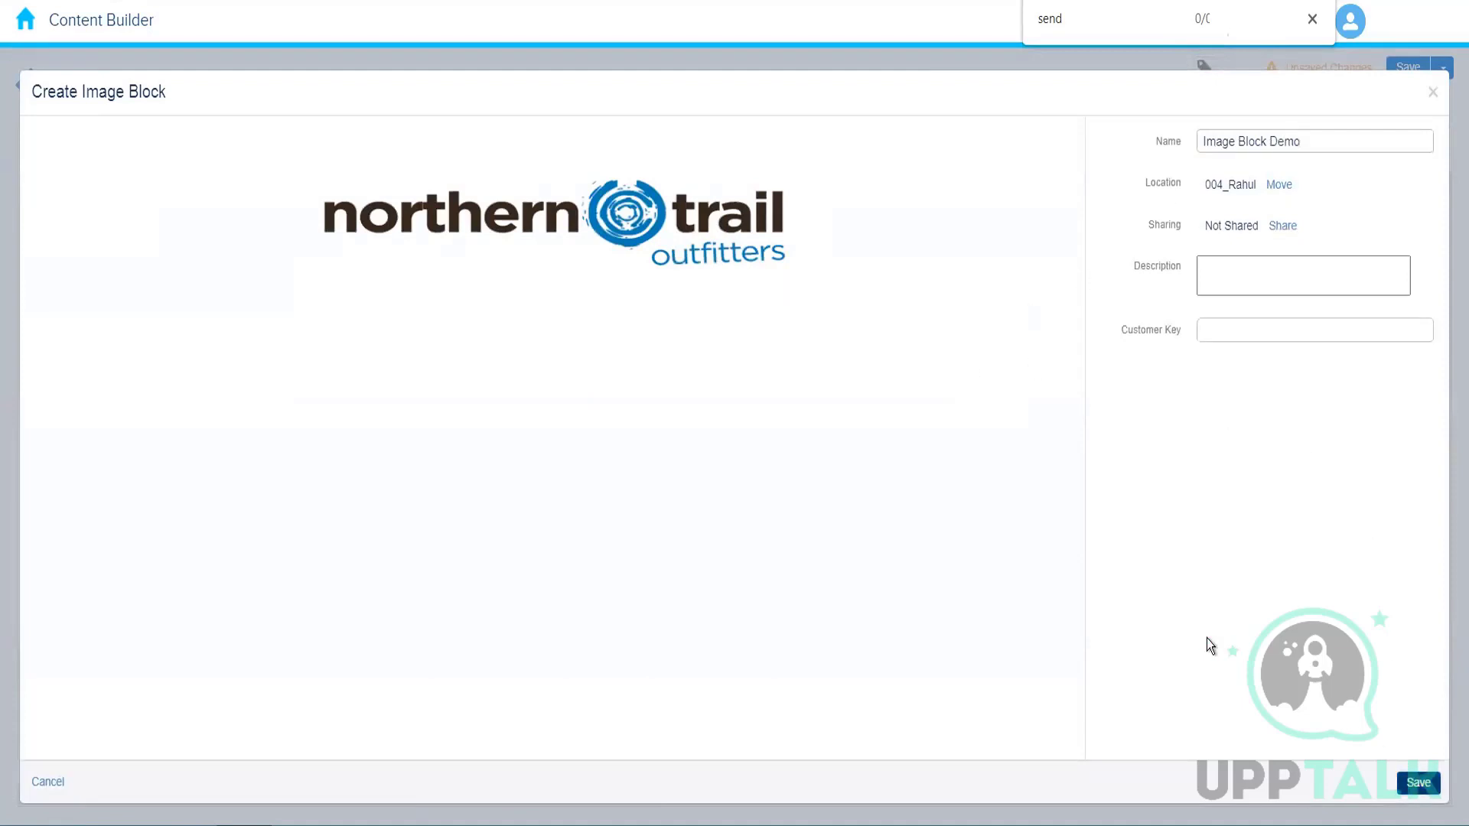